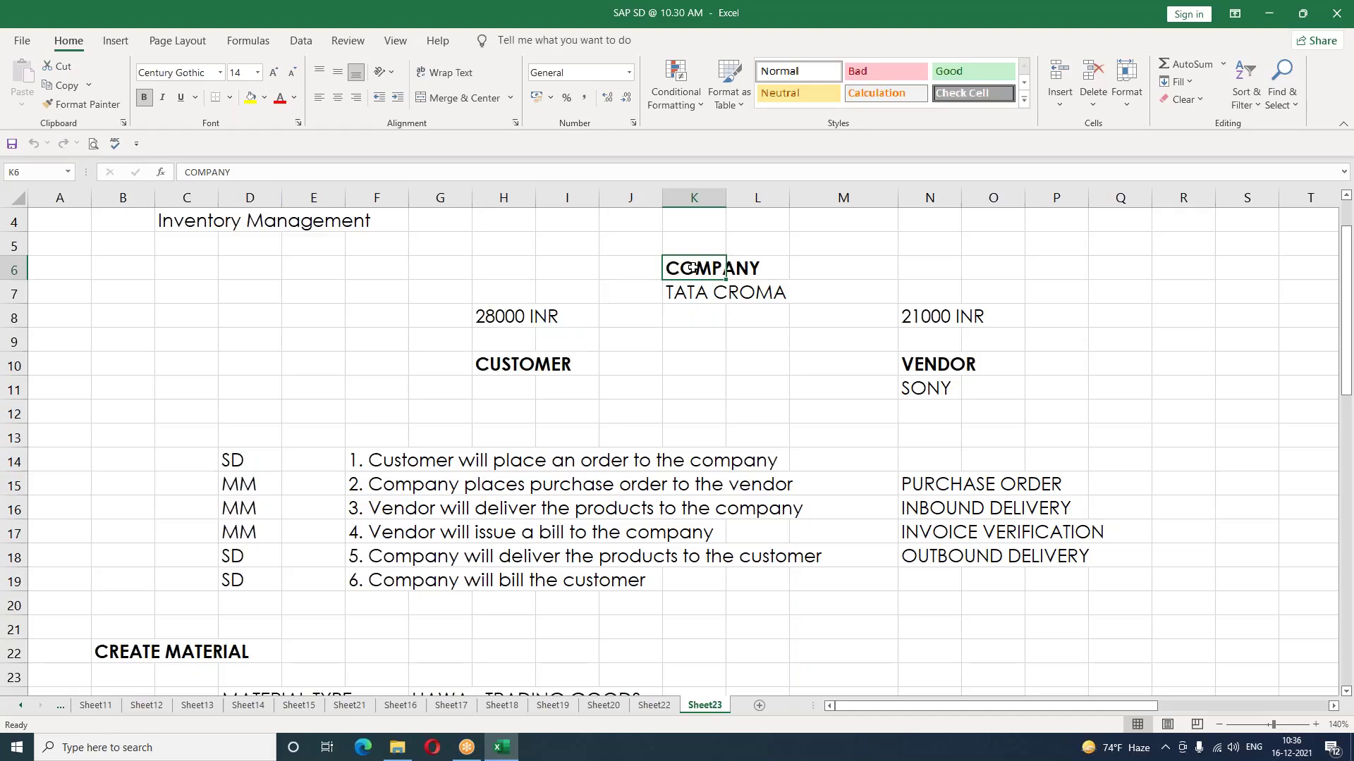
Step: Review the company, vendor and customer blocks and the numbered order flow in the individual purchase order notes
{"action": "left_click", "coordinate": [932, 363]}
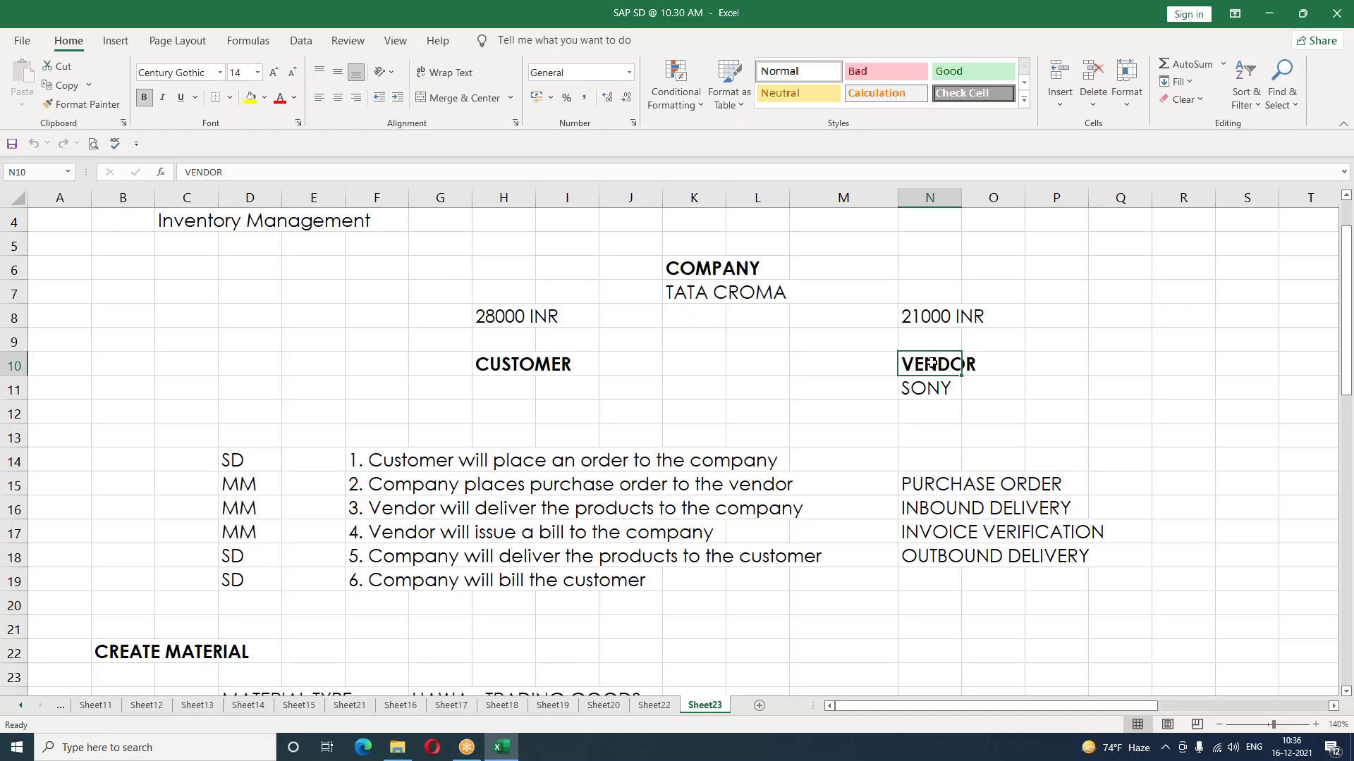
{"action": "left_click", "coordinate": [684, 269]}
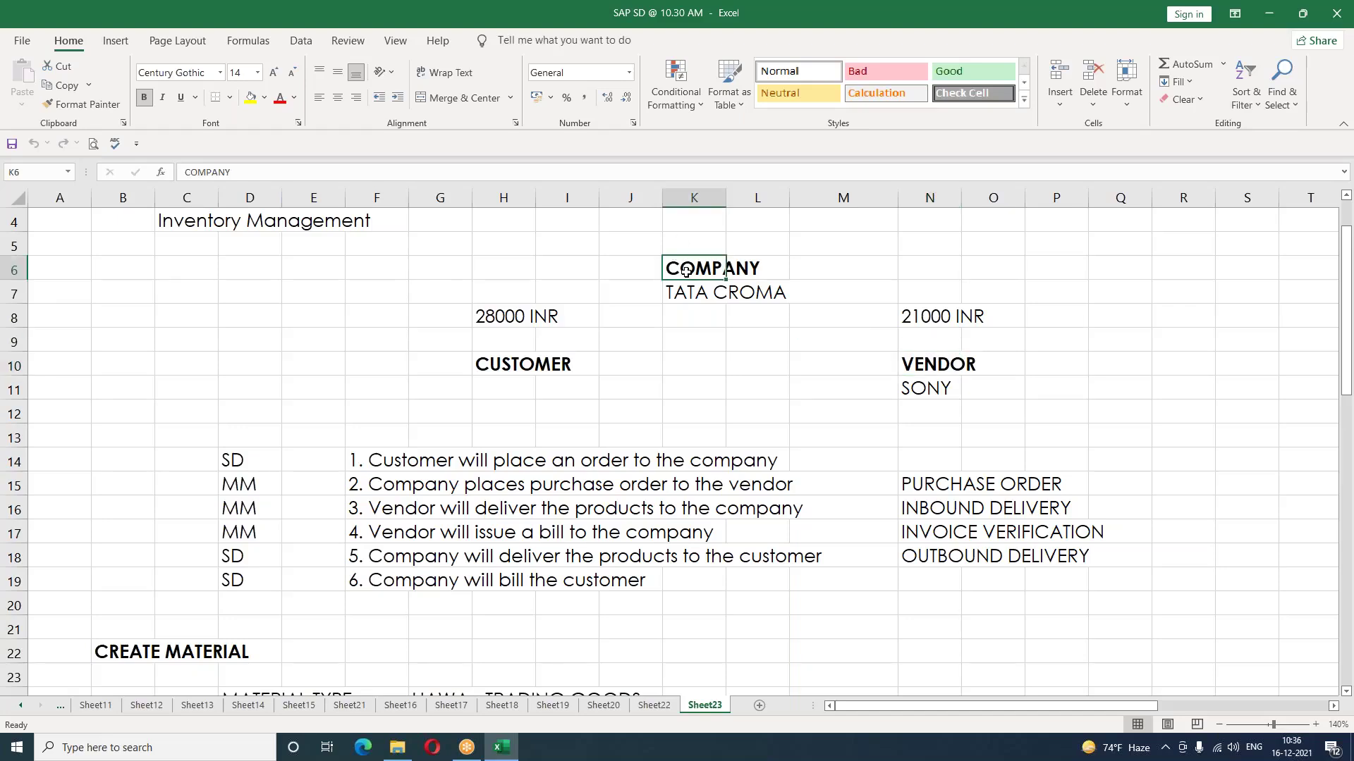
{"action": "left_click", "coordinate": [503, 384]}
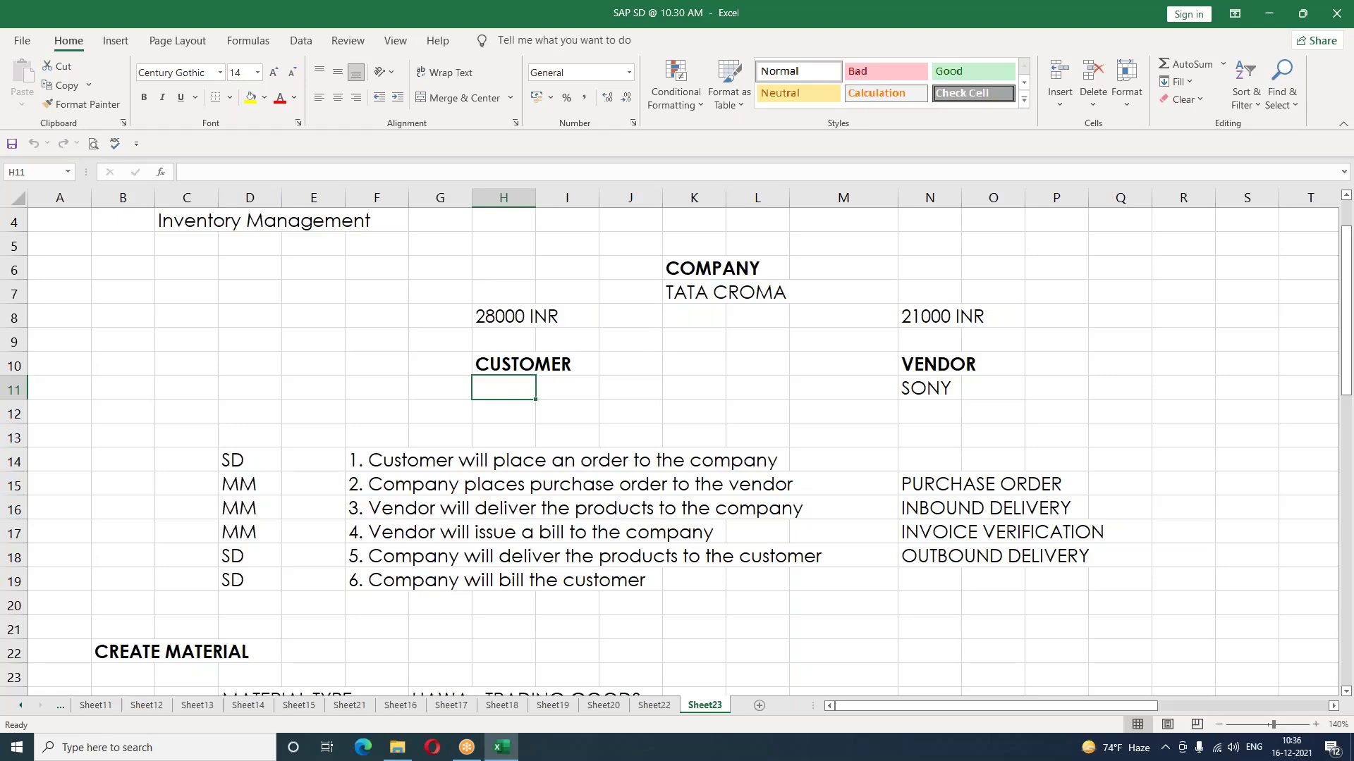
{"action": "left_click", "coordinate": [928, 365]}
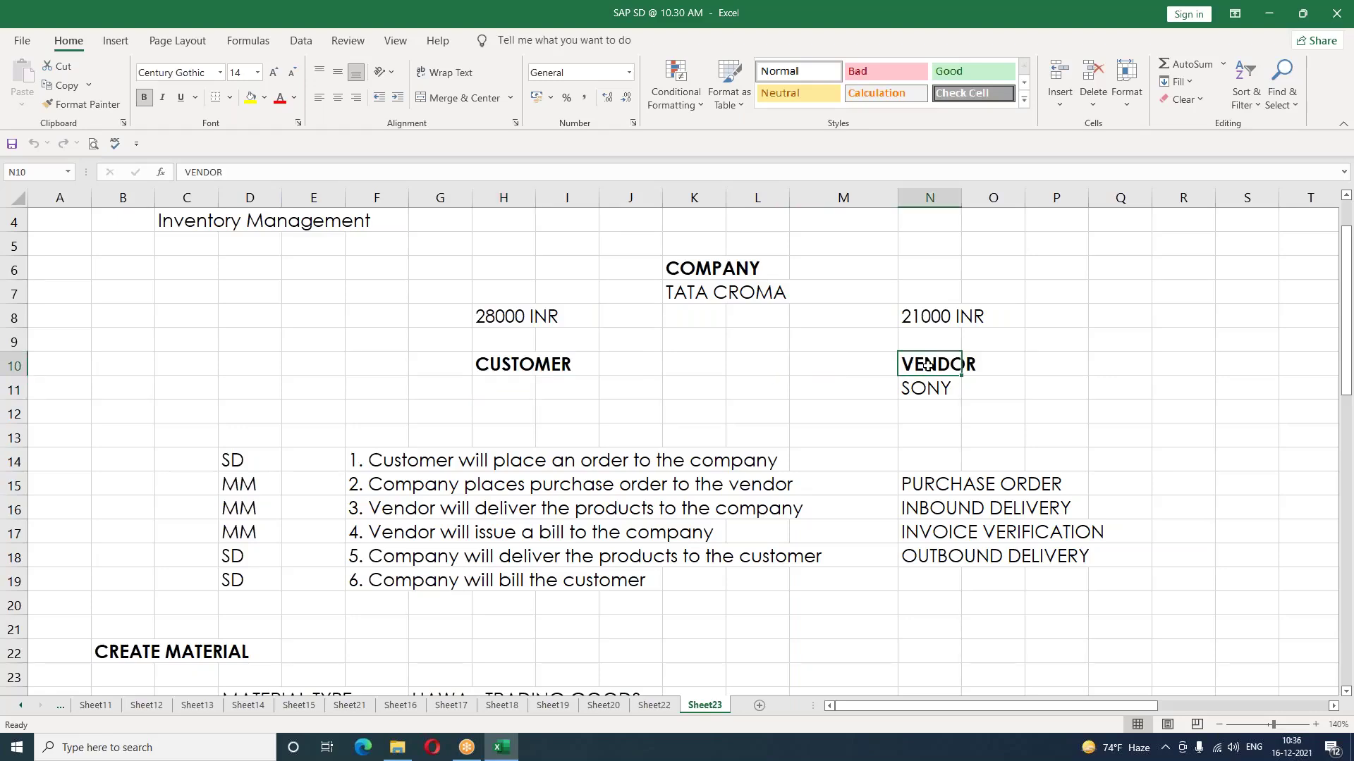
{"action": "left_click", "coordinate": [687, 269]}
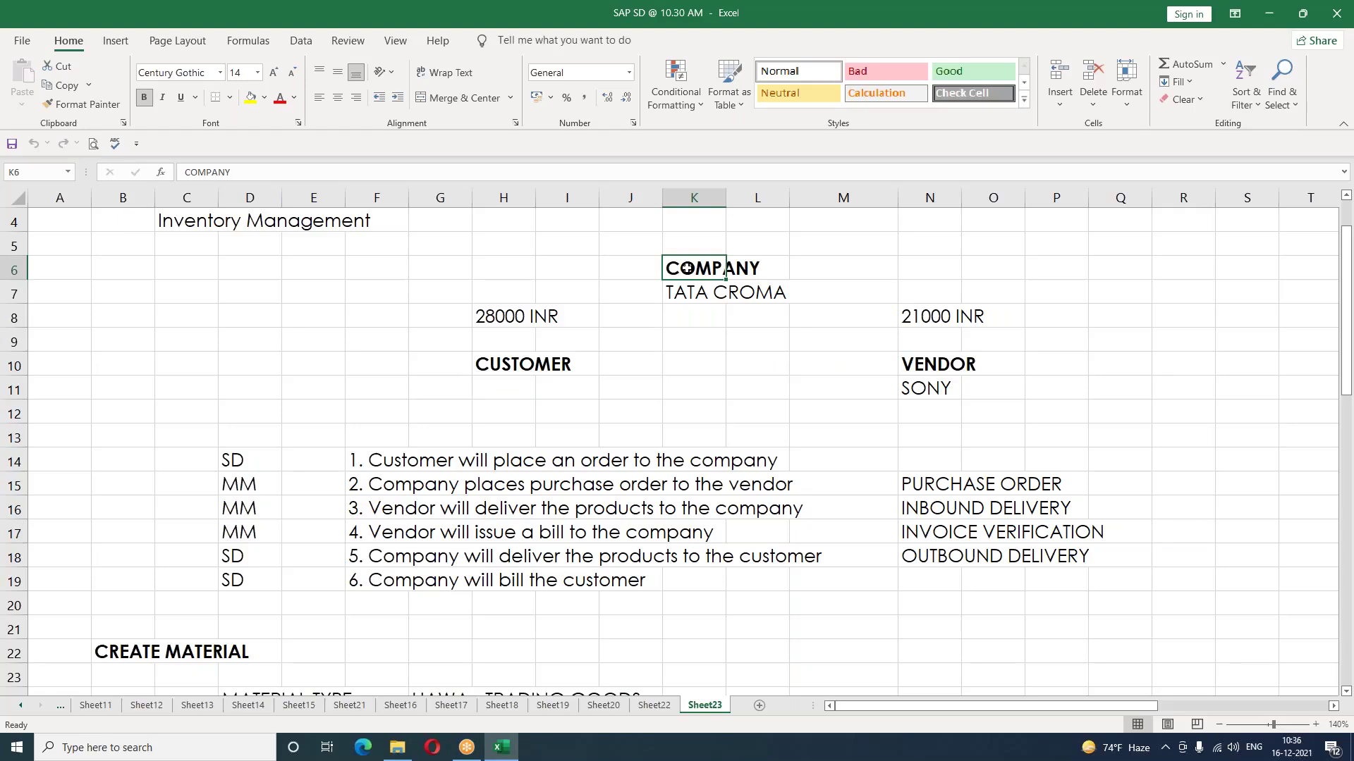
{"action": "left_click", "coordinate": [510, 358]}
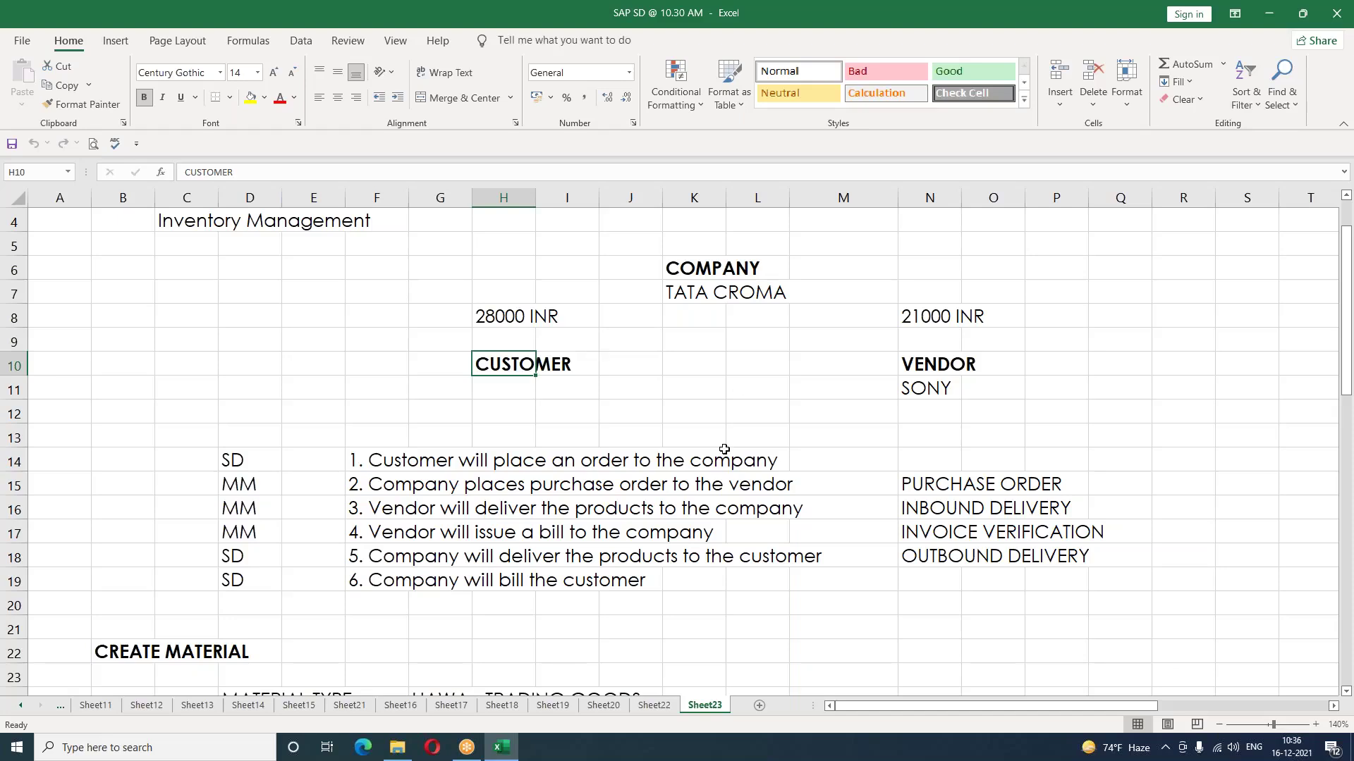
{"action": "left_click", "coordinate": [631, 416]}
{"action": "left_click", "coordinate": [694, 458]}
Step: Review the Create Material notes, including the item category group, MRP and accounting settings, down to the sales order section
{"action": "scroll", "coordinate": [695, 458], "scroll_direction": "down", "scroll_amount": 5}
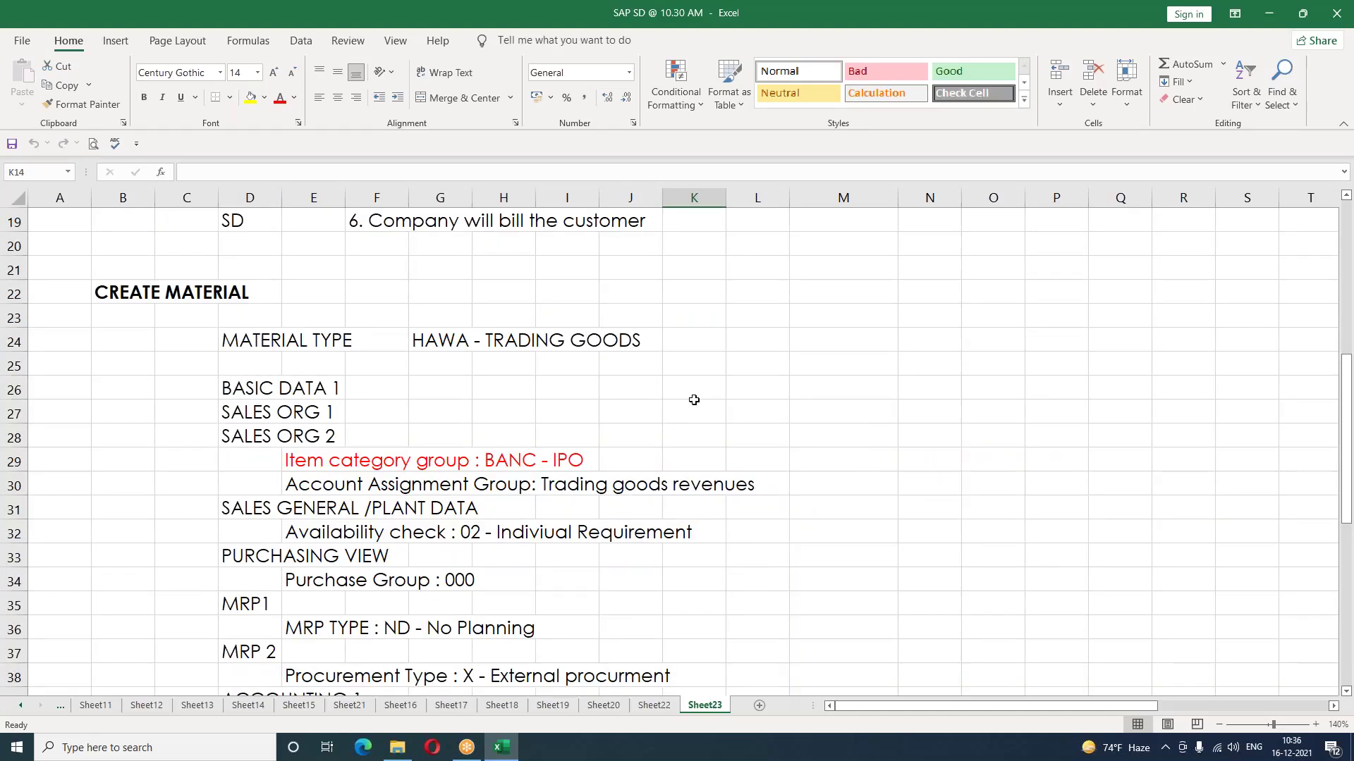
{"action": "key", "text": "alt+Tab"}
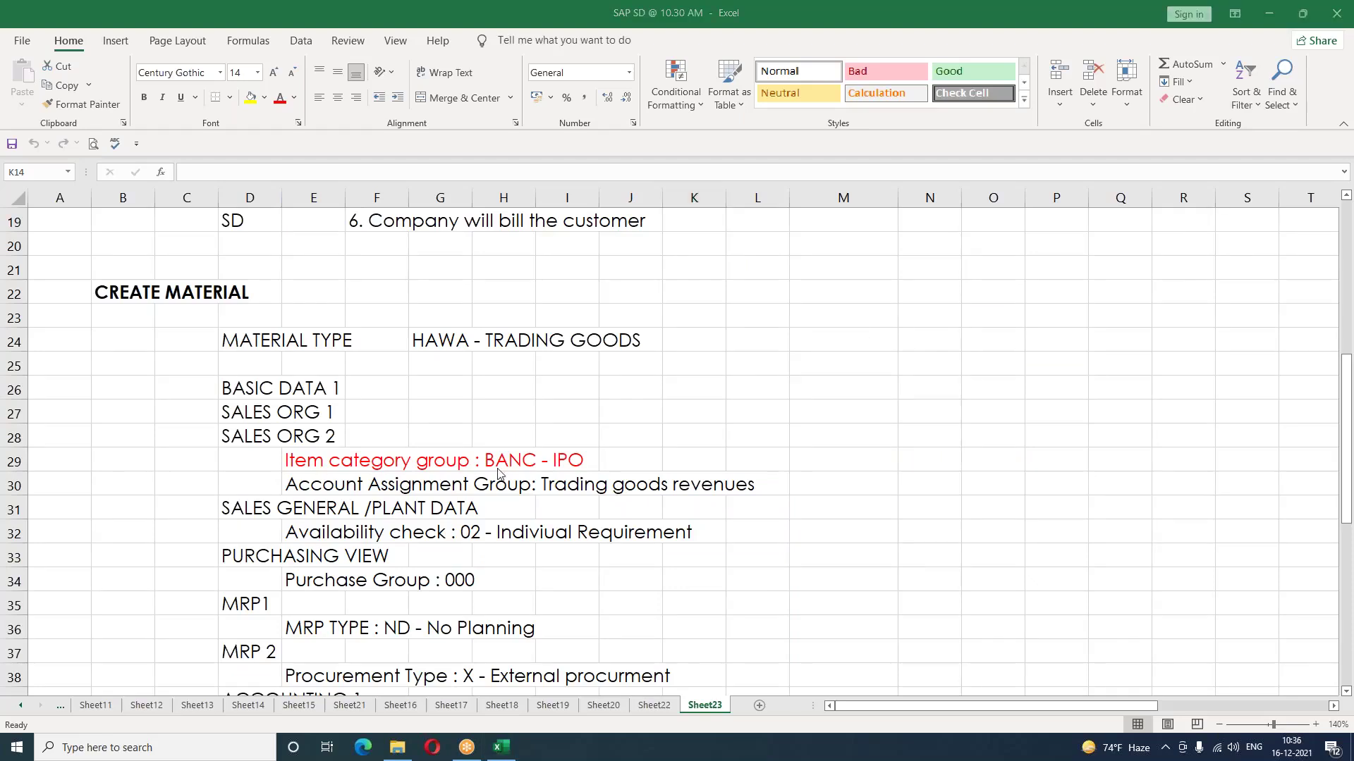
{"action": "key", "text": "alt+Tab"}
{"action": "left_click_drag", "start_coordinate": [241, 462], "coordinate": [656, 460]}
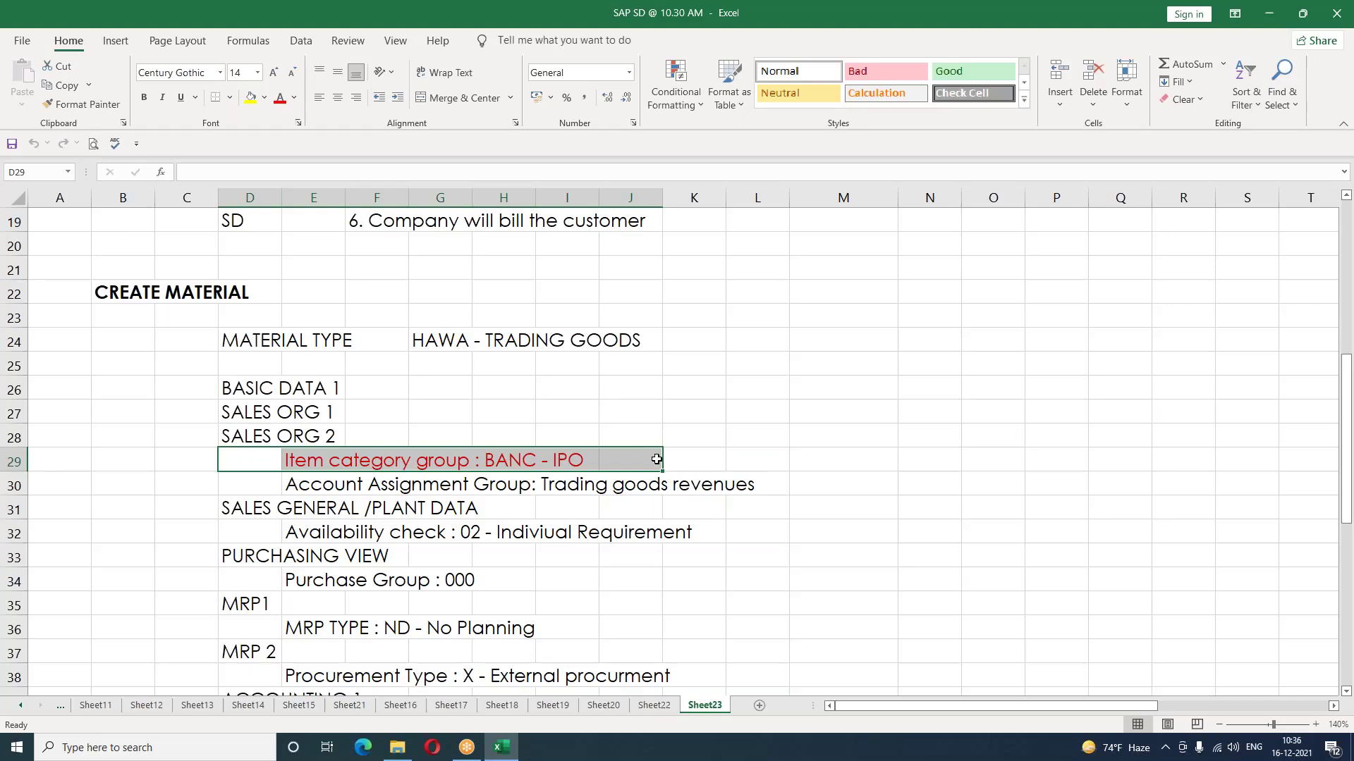
{"action": "scroll", "coordinate": [592, 556], "scroll_direction": "down", "scroll_amount": 1}
{"action": "left_click", "coordinate": [593, 557]}
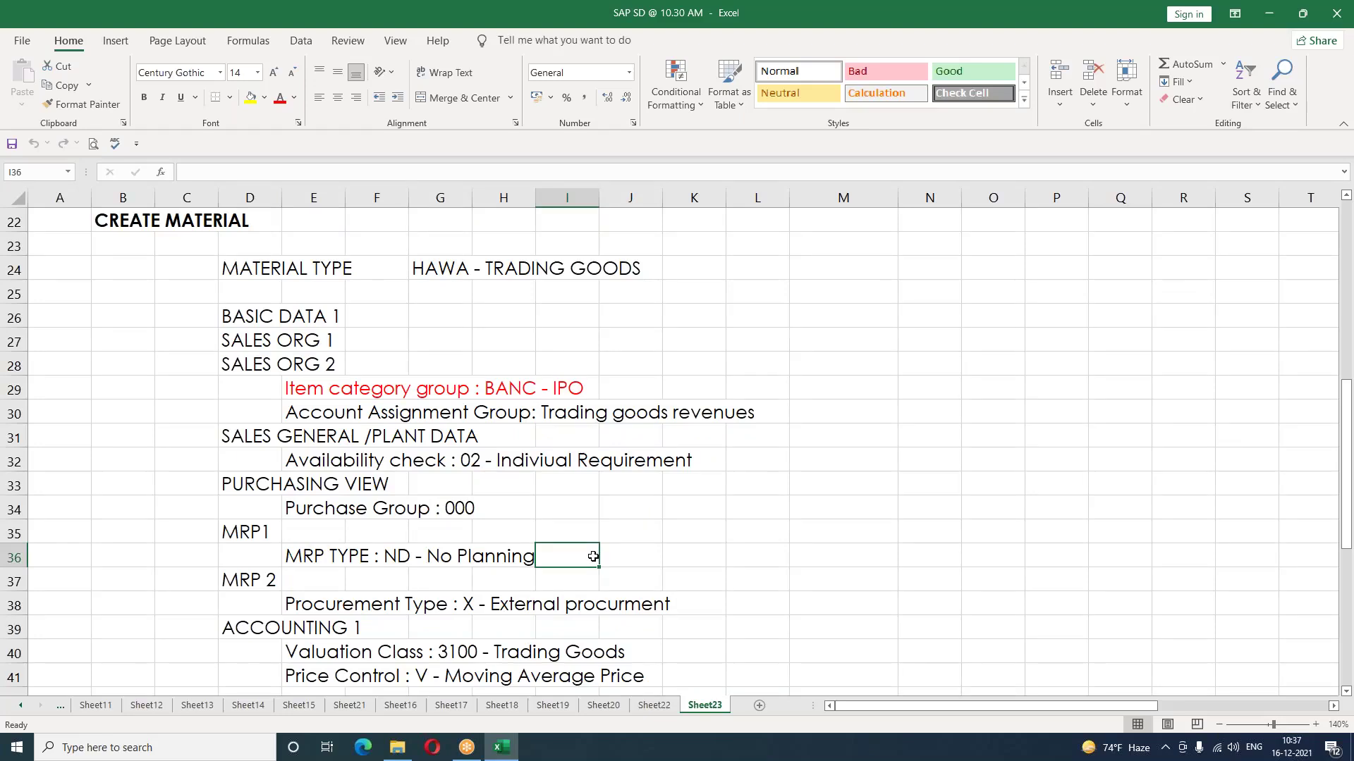
{"action": "scroll", "coordinate": [592, 557], "scroll_direction": "down", "scroll_amount": 5}
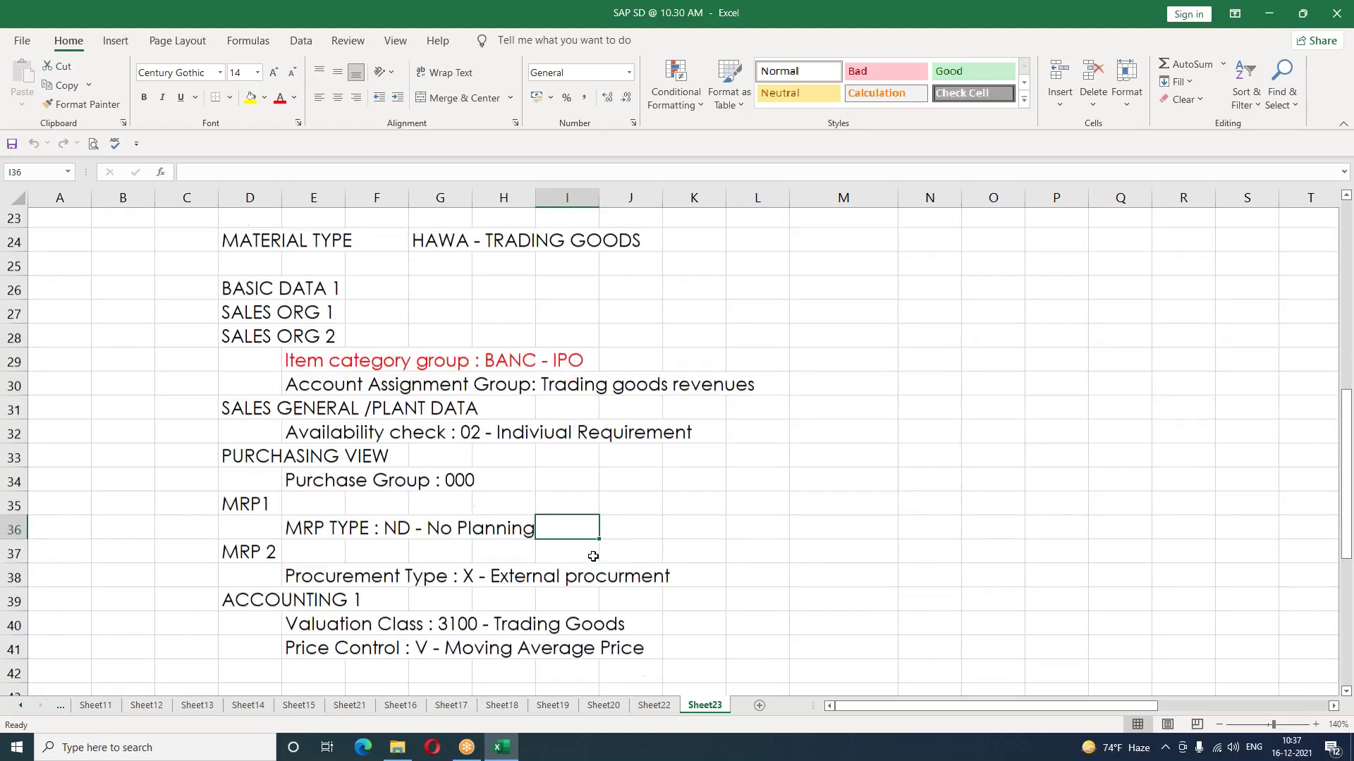
Step: Switch to SAP Logon, open the sap connection and log on with the user ID and password
{"action": "left_click", "coordinate": [397, 747]}
{"action": "left_click", "coordinate": [1340, 7]}
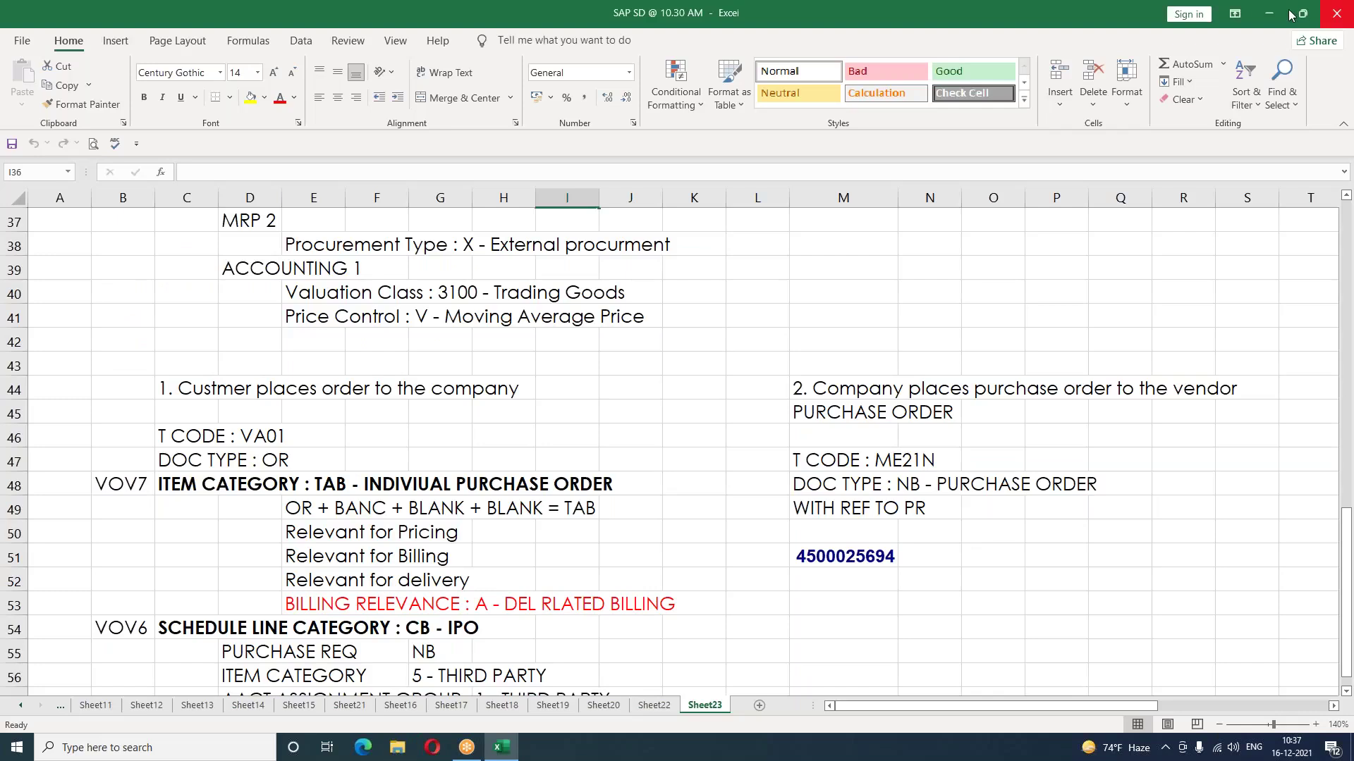
{"action": "left_click", "coordinate": [1269, 8]}
{"action": "double_click", "coordinate": [43, 370]}
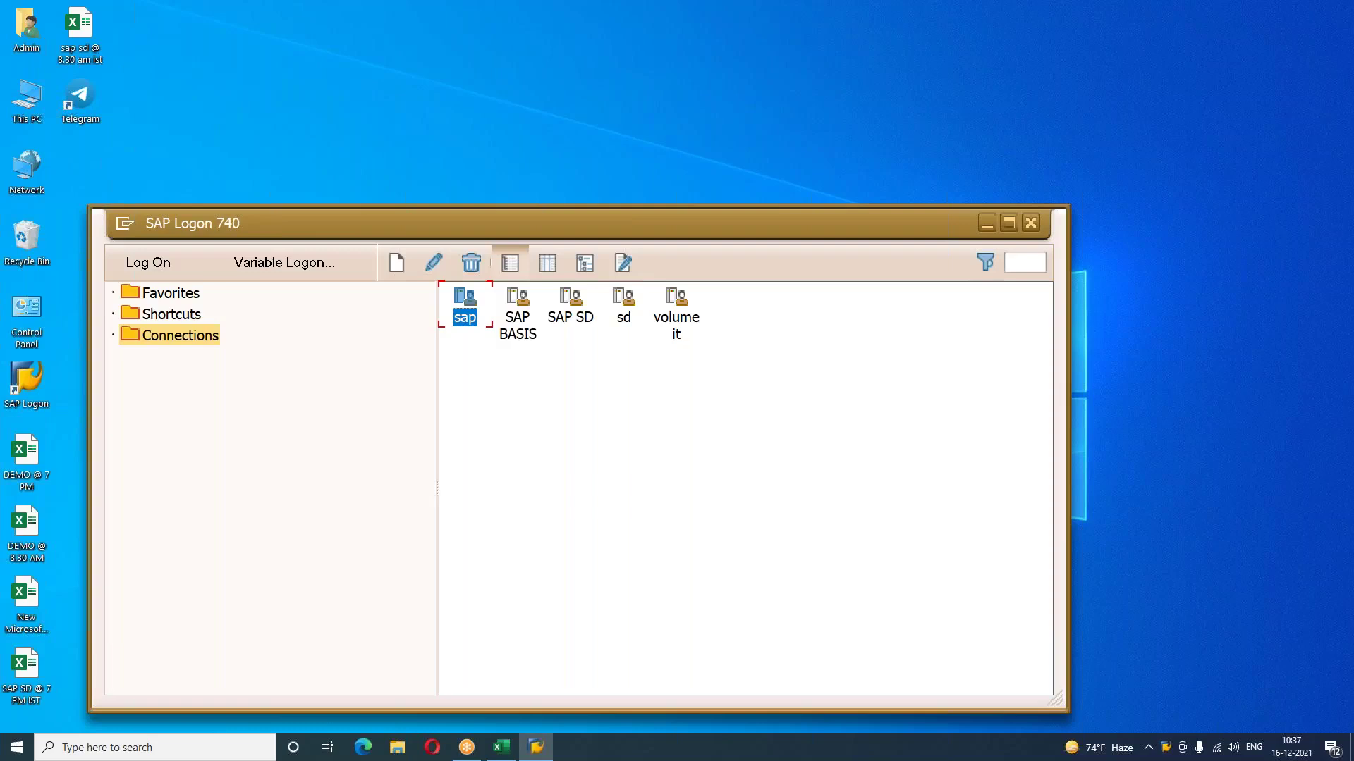
{"action": "key", "text": "Return"}
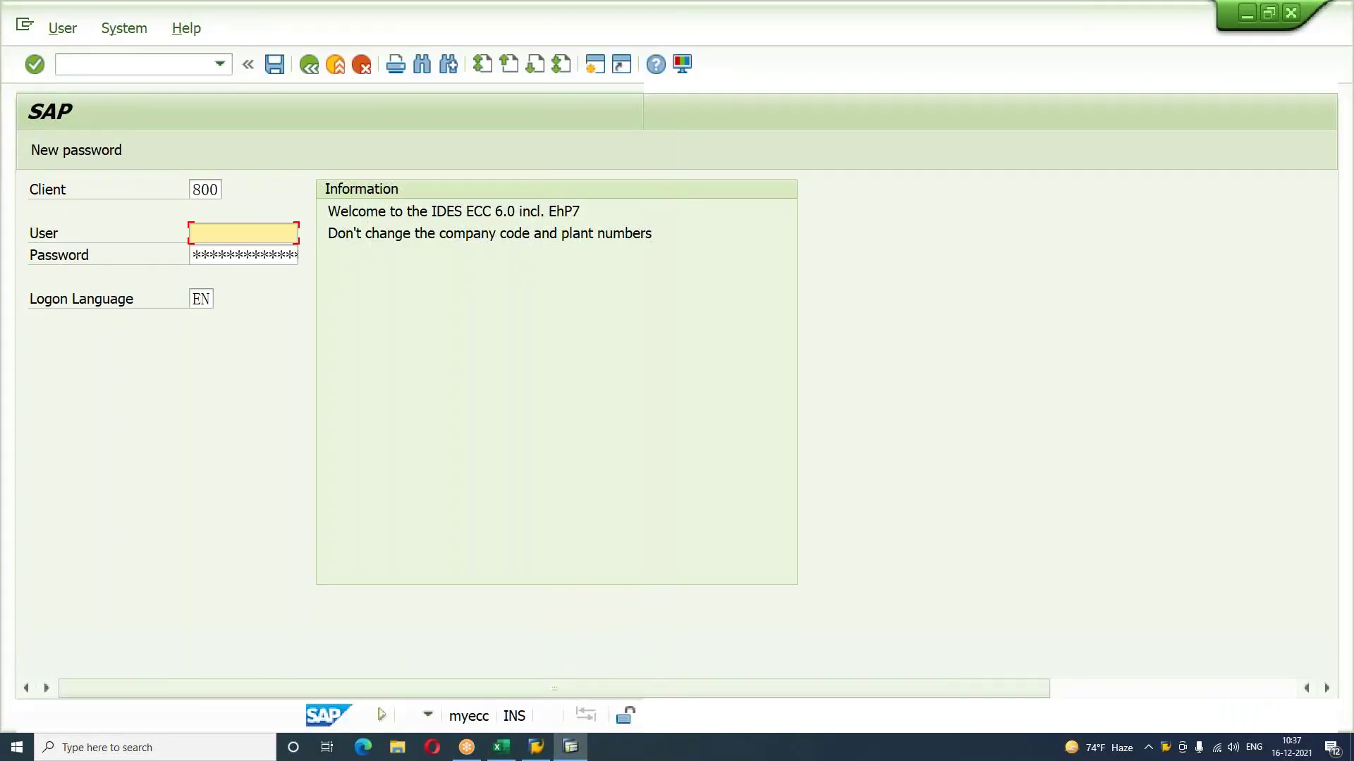
{"action": "type", "text": "41SDUSER5"}
{"action": "key", "text": "Tab"}
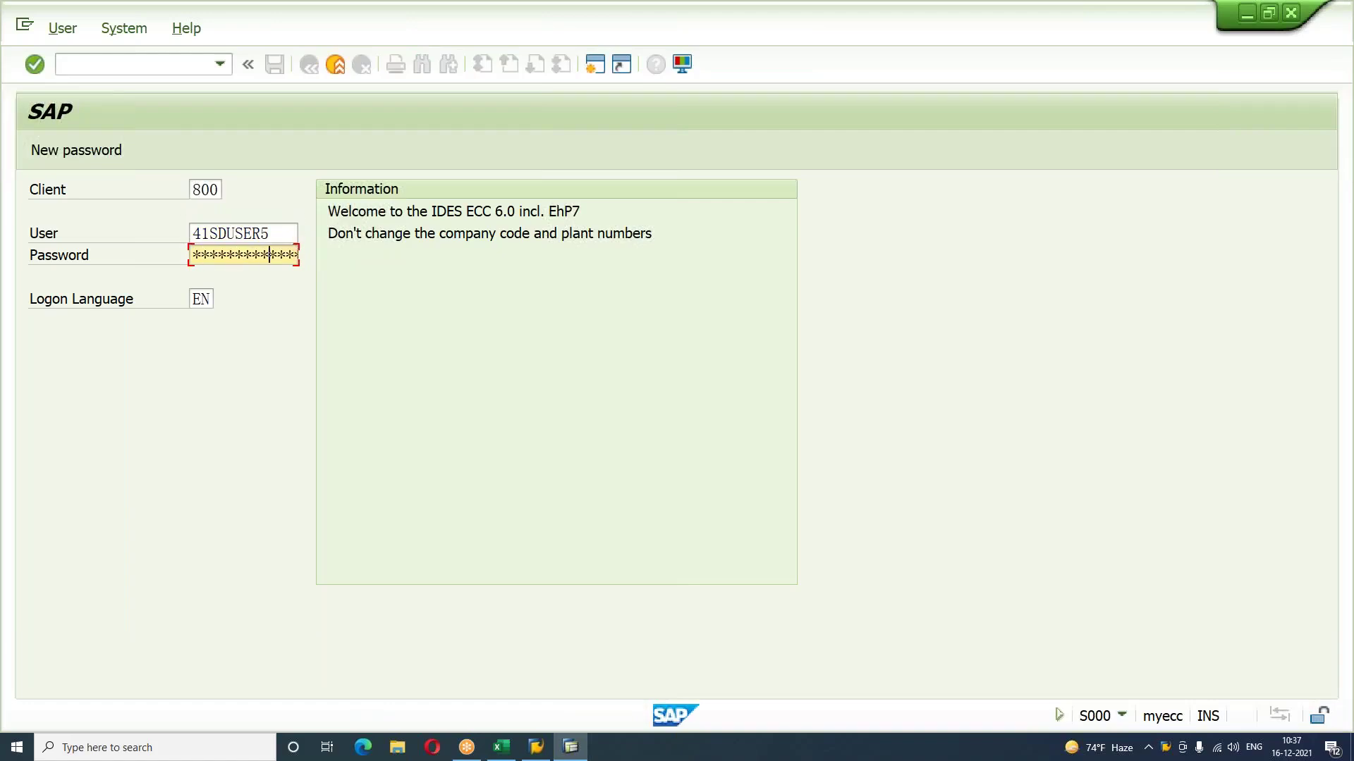
{"action": "key", "text": "Return"}
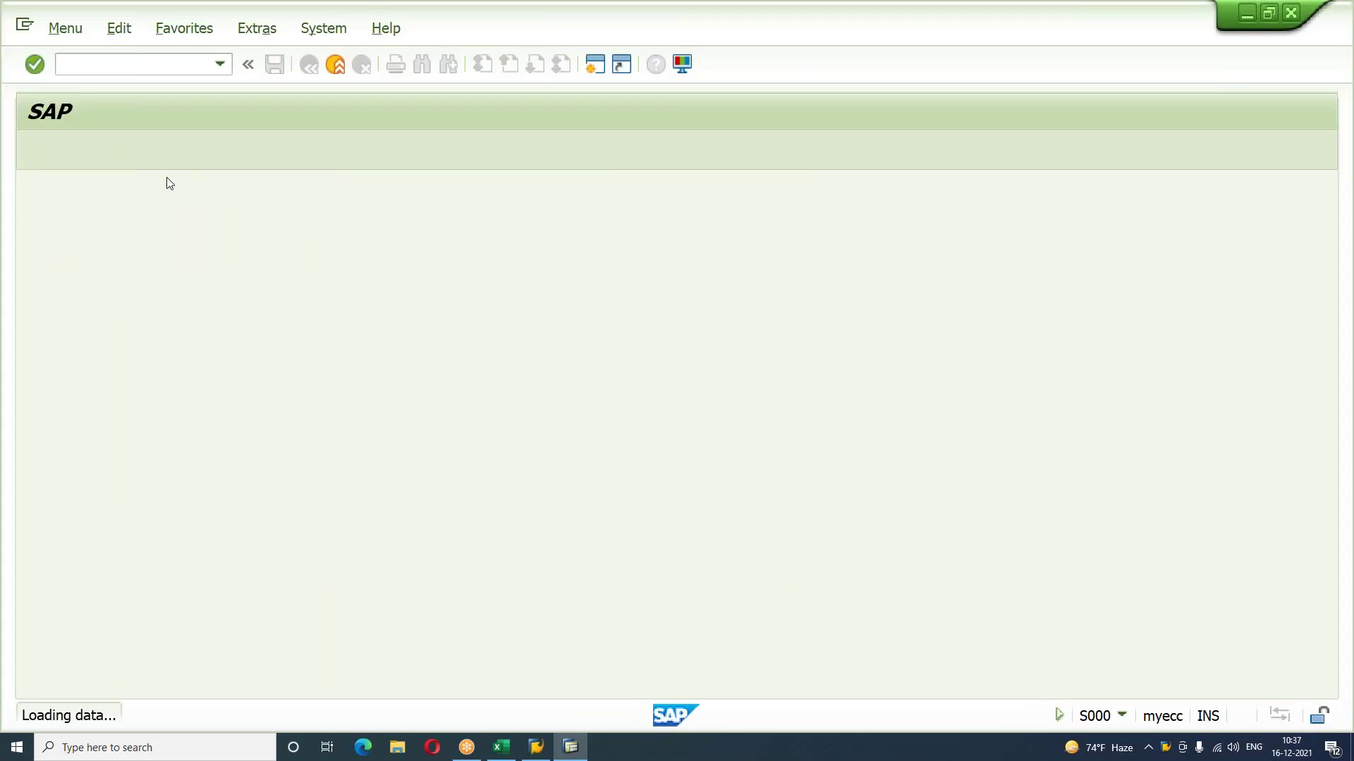
Step: Start transaction VA01 and set the sales order type to OR
{"action": "type", "text": "VA01"}
{"action": "key", "text": "Return"}
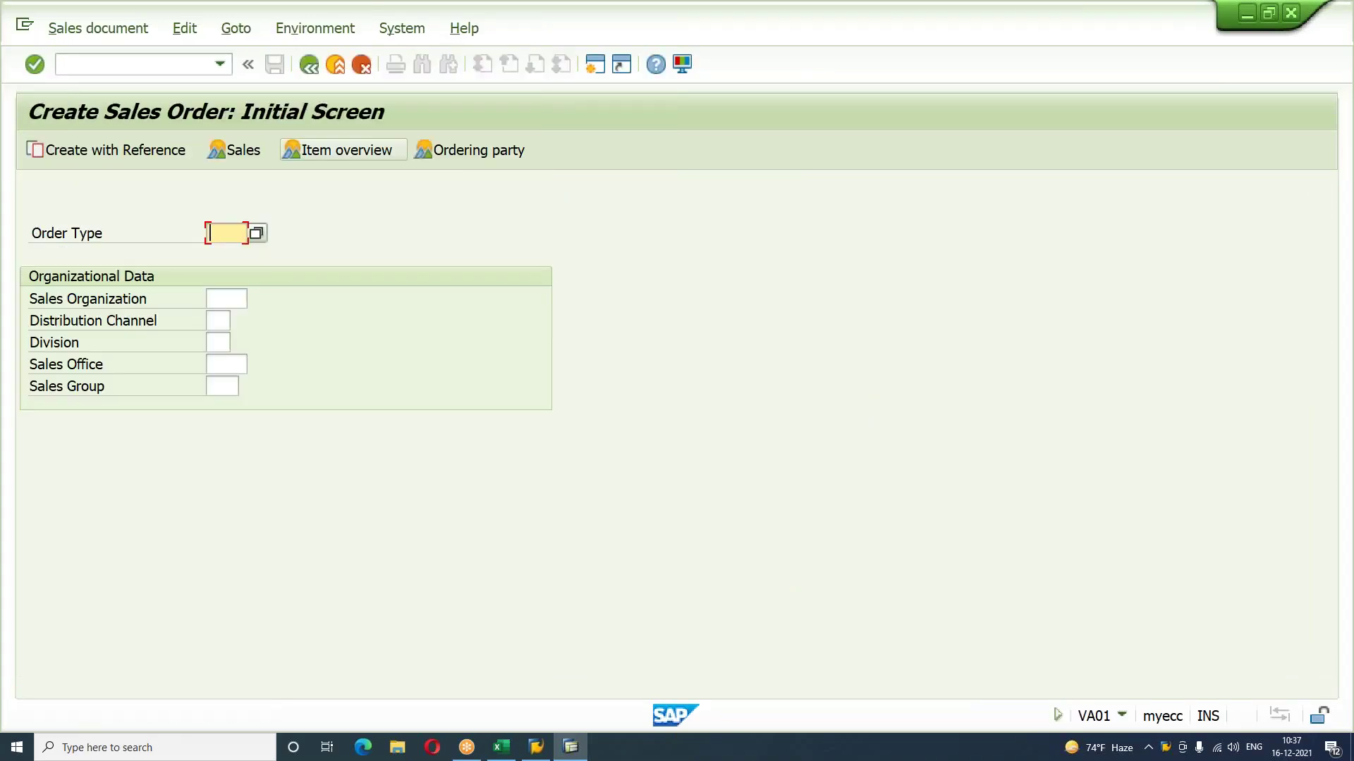
{"action": "key", "text": "Down"}
{"action": "key", "text": "Down"}
{"action": "key", "text": "Down"}
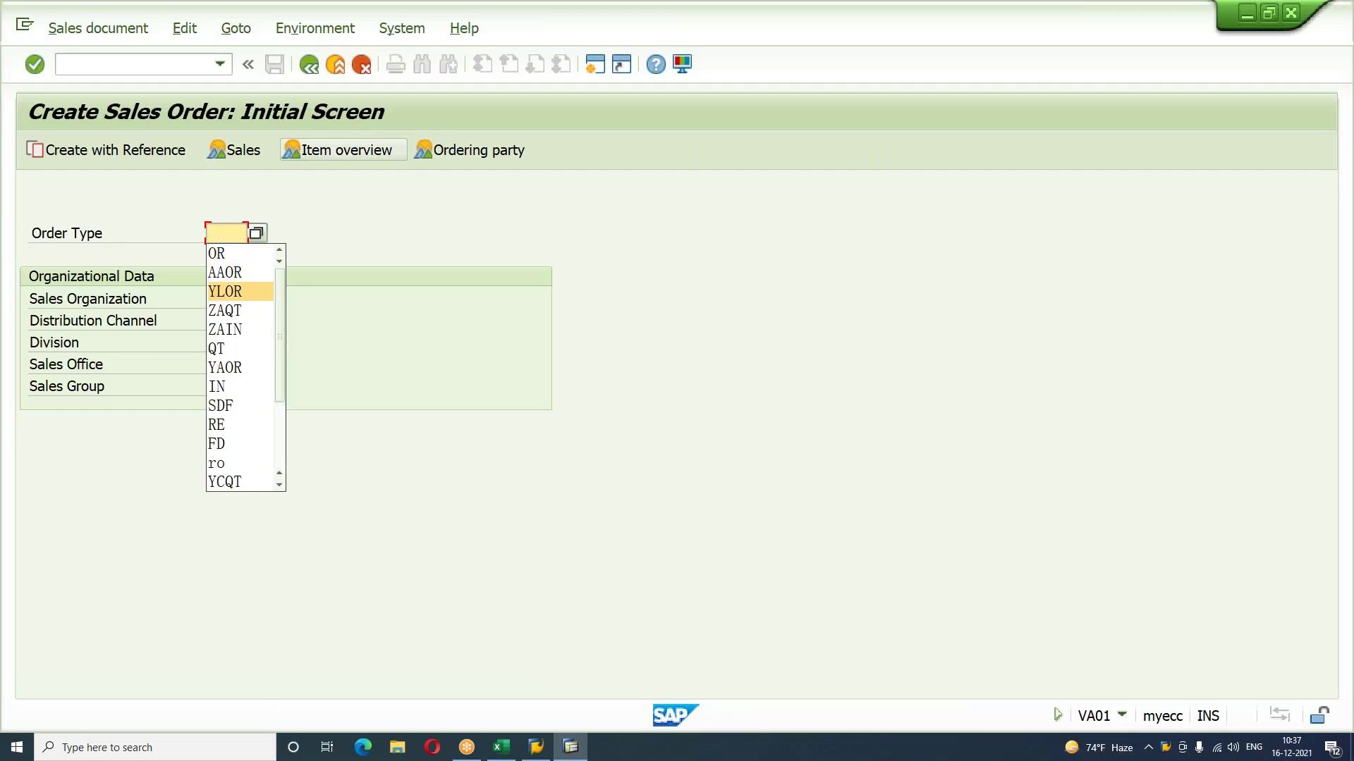
{"action": "key", "text": "Up"}
{"action": "key", "text": "Up"}
{"action": "key", "text": "Return"}
Step: Set sales organization YSAM, distribution channel M6 and division Y4, and continue to the order overview
{"action": "key", "text": "Tab"}
{"action": "key", "text": "Down"}
{"action": "key", "text": "Down"}
{"action": "key", "text": "Return"}
{"action": "key", "text": "Tab"}
{"action": "key", "text": "Down"}
{"action": "key", "text": "Down"}
{"action": "key", "text": "Return"}
{"action": "key", "text": "Tab"}
{"action": "key", "text": "Down"}
{"action": "key", "text": "Down"}
{"action": "key", "text": "Return"}
{"action": "key", "text": "Return"}
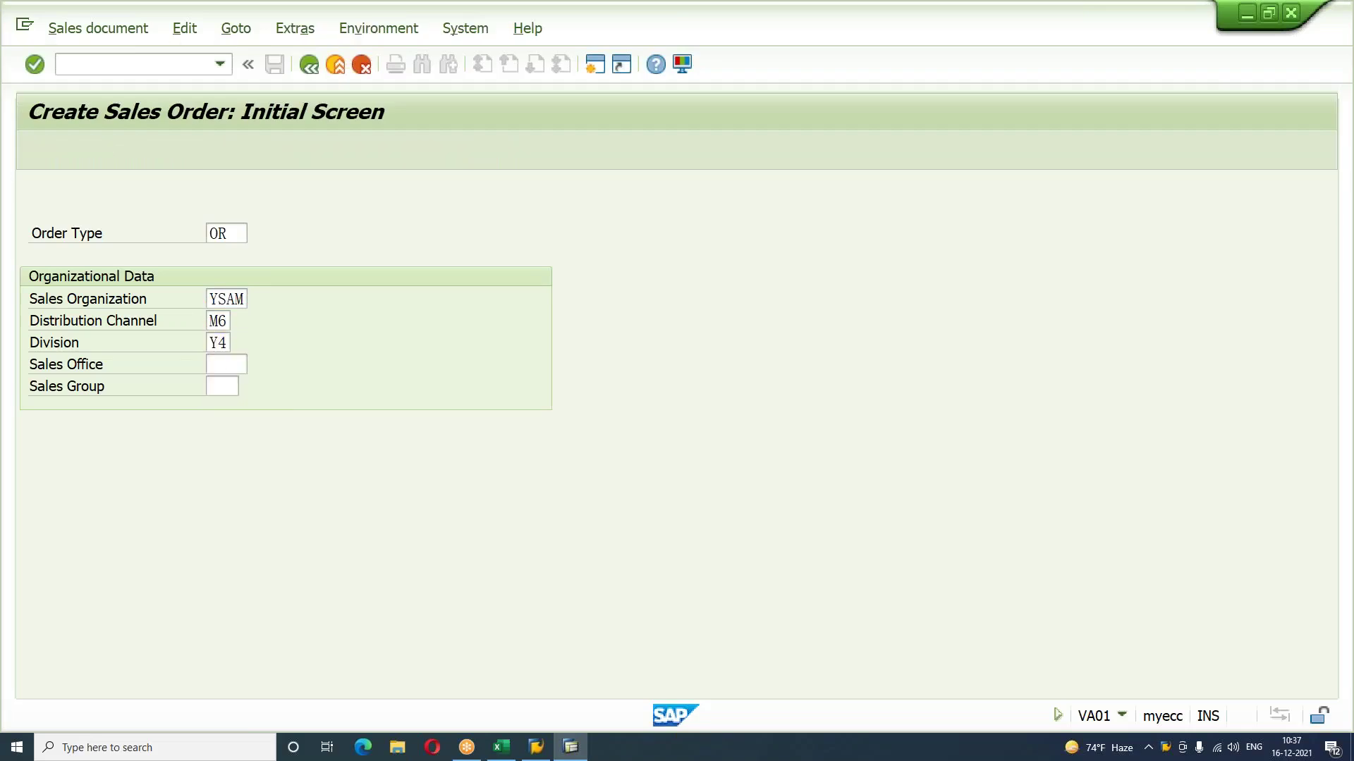
Step: Fill in the sold-to party with the customer number of XYZ ELECTRONICS from the earlier entries
{"action": "key", "text": "Down"}
{"action": "key", "text": "Down"}
{"action": "key", "text": "Up"}
{"action": "key", "text": "Return"}
{"action": "key", "text": "Return"}
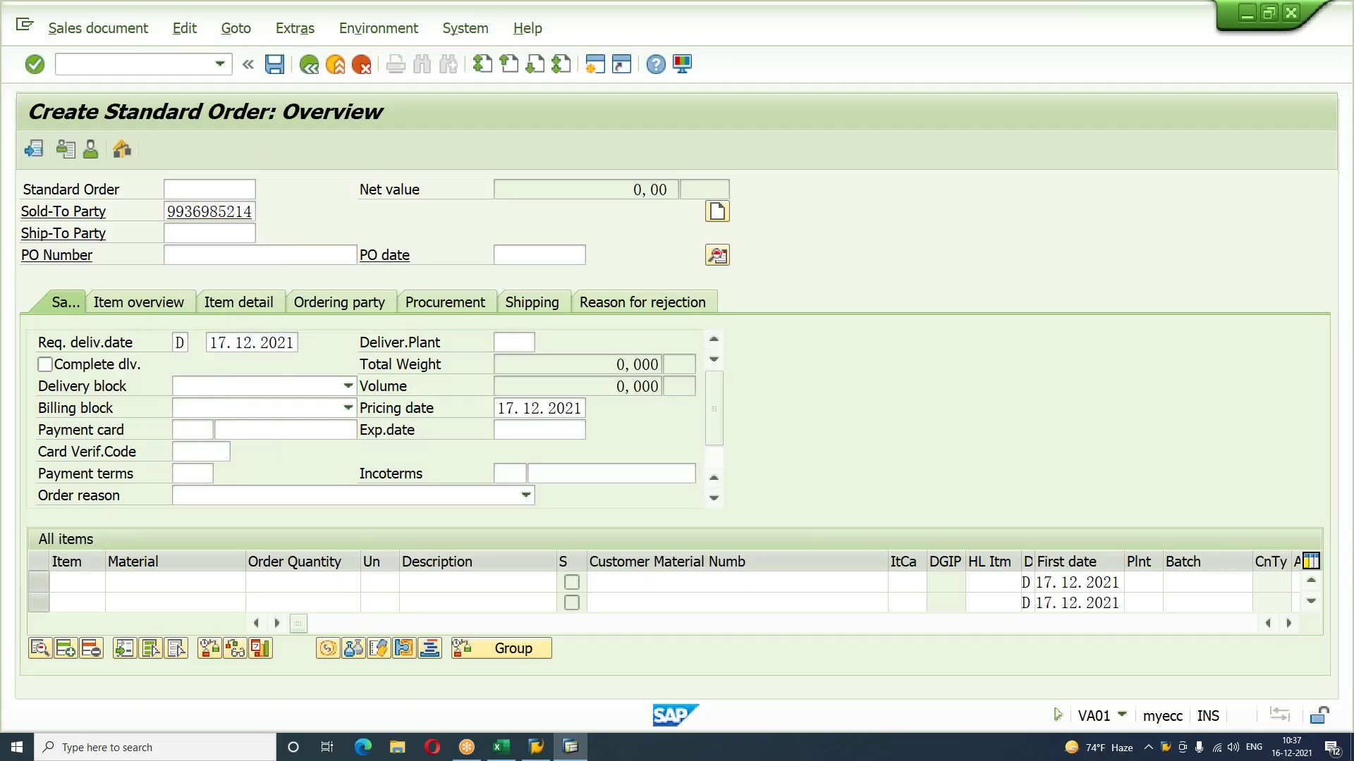
Step: Enter material TRADE with an order quantity of 120 in the first item line
{"action": "key", "text": "BackSpace"}
{"action": "key", "text": "Down"}
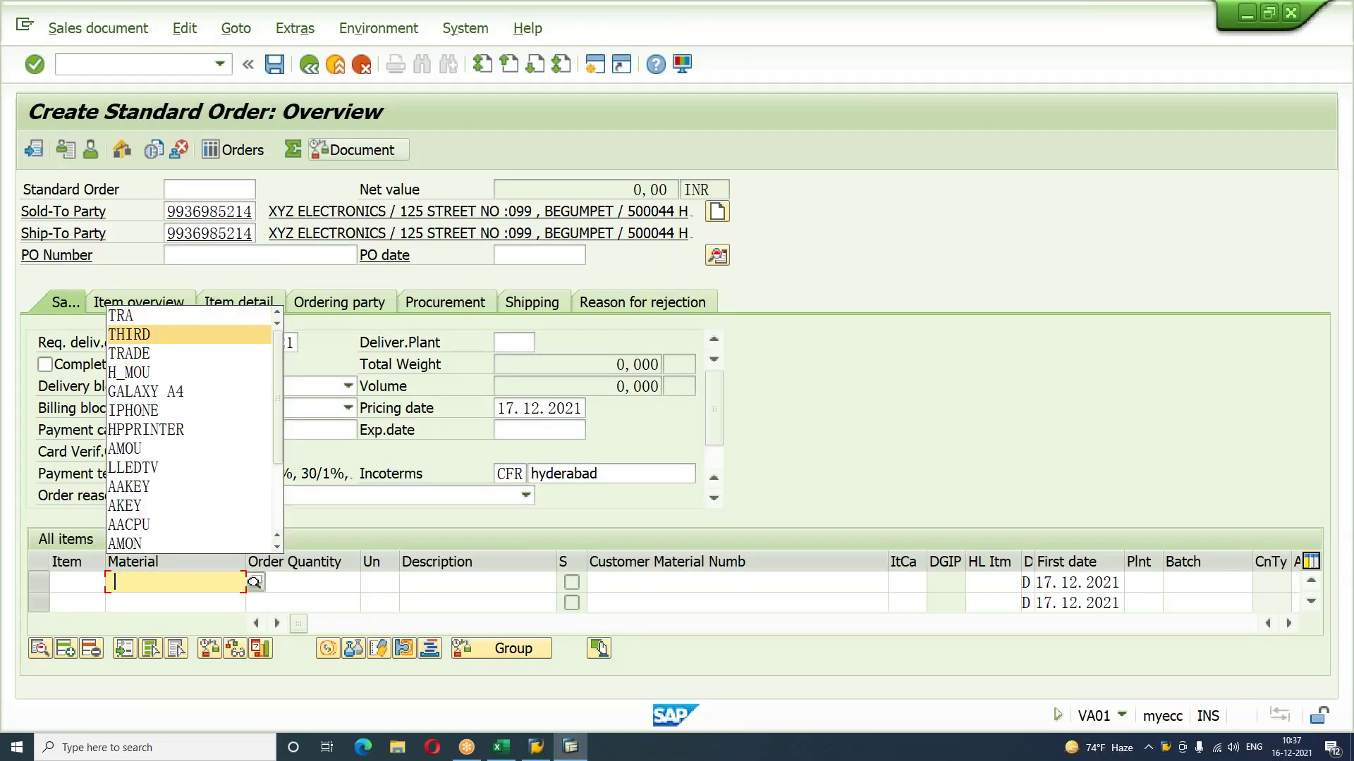
{"action": "key", "text": "Down"}
{"action": "key", "text": "Return"}
{"action": "key", "text": "Tab"}
{"action": "type", "text": "120"}
{"action": "key", "text": "Return"}
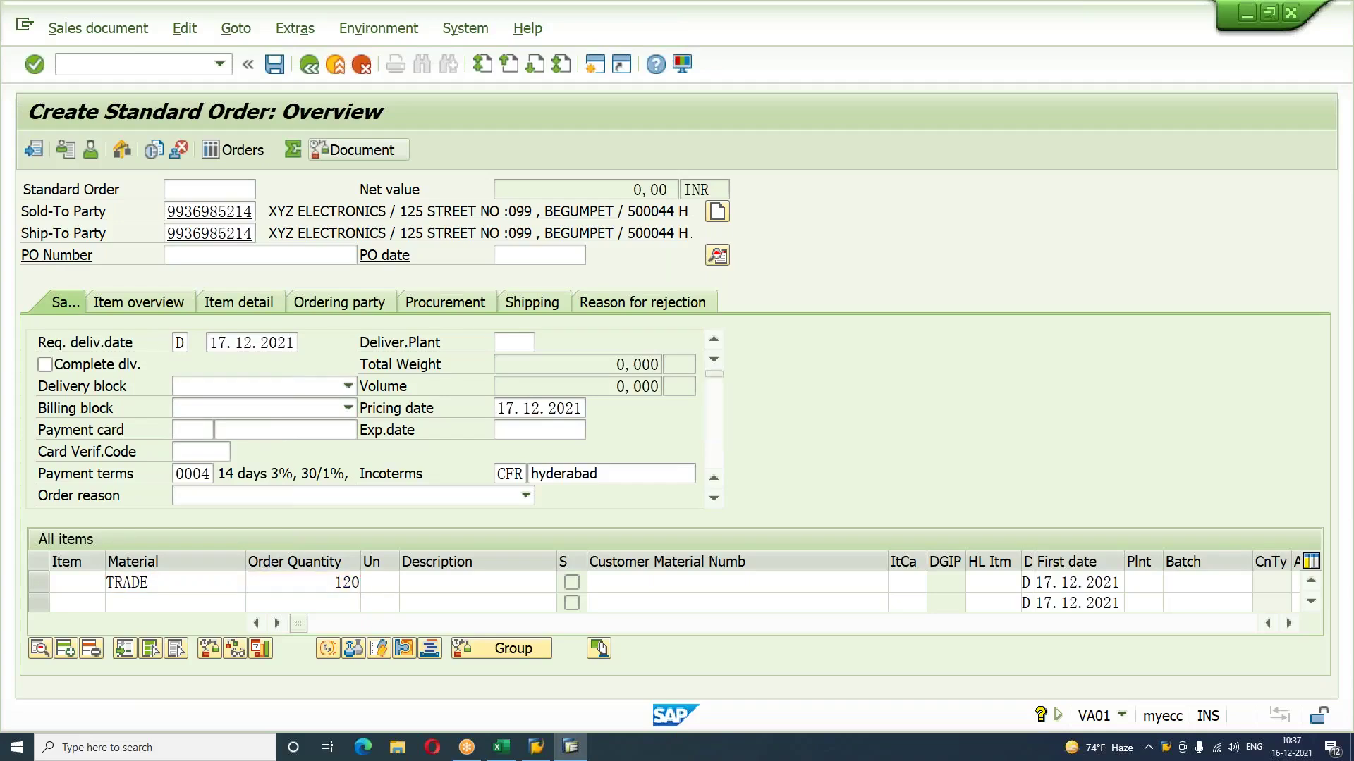
Step: Replace the first item's material, trying TRA before entering THIRD
{"action": "key", "text": "BackSpace"}
{"action": "type", "text": "TRA"}
{"action": "key", "text": "Return"}
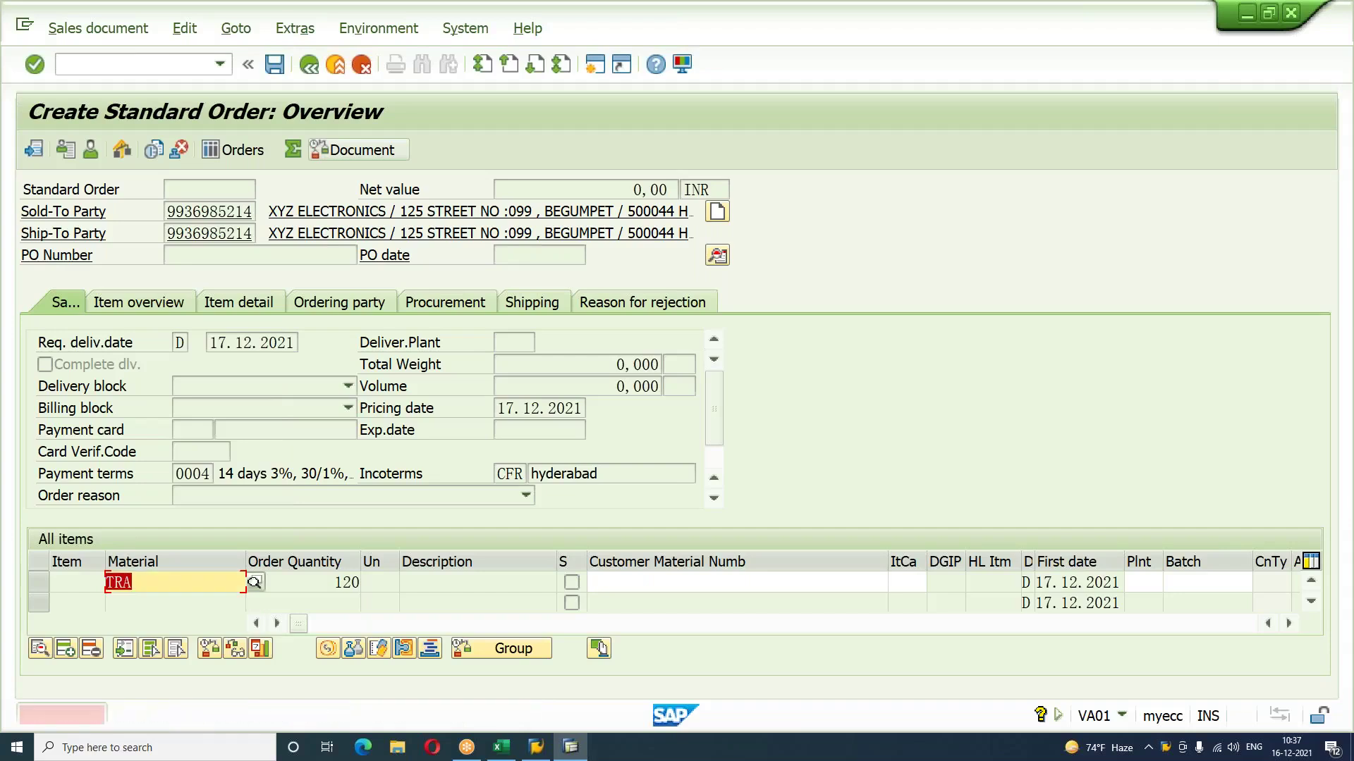
{"action": "type", "text": "THIRD"}
{"action": "key", "text": "Return"}
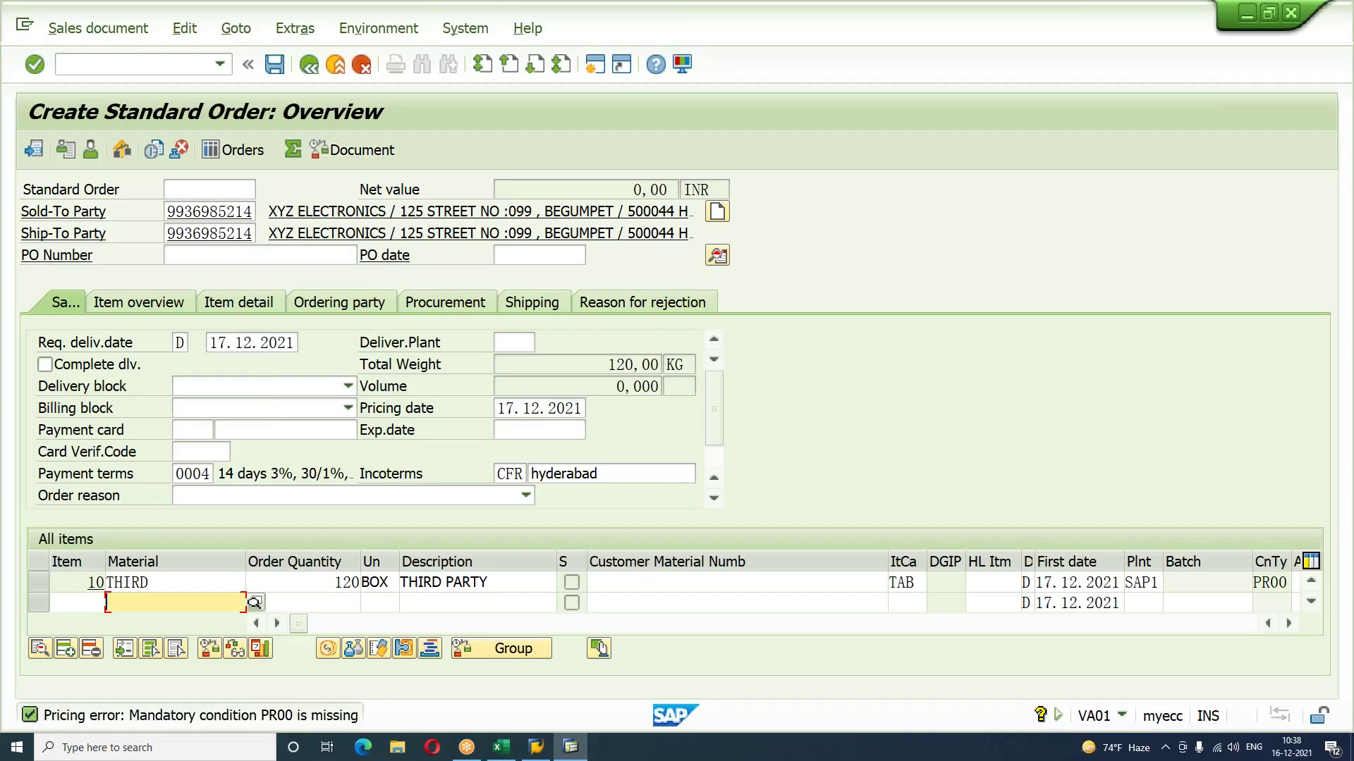
Step: Add pricing condition PR00 with an amount of 18000 to the conditions of item 10, material THIRD
{"action": "left_click", "coordinate": [916, 584]}
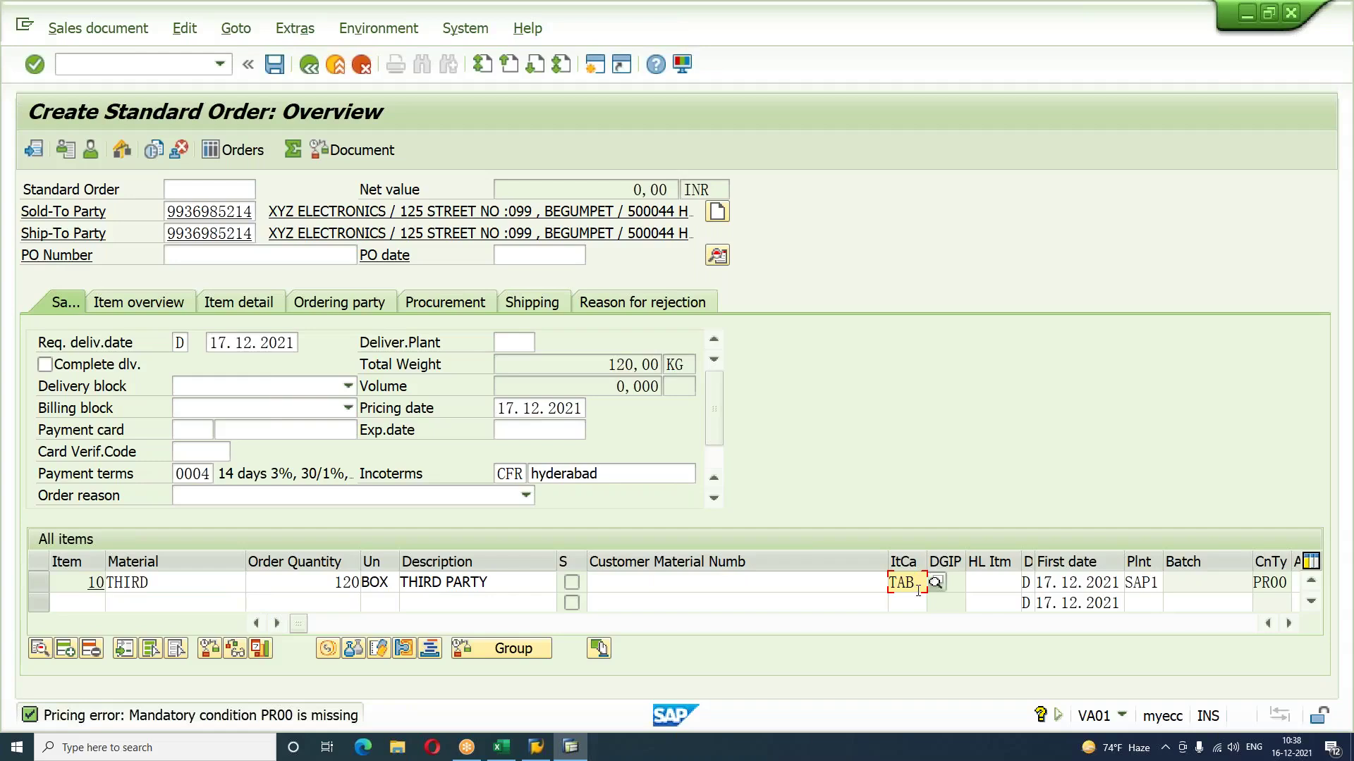
{"action": "double_click", "coordinate": [143, 583]}
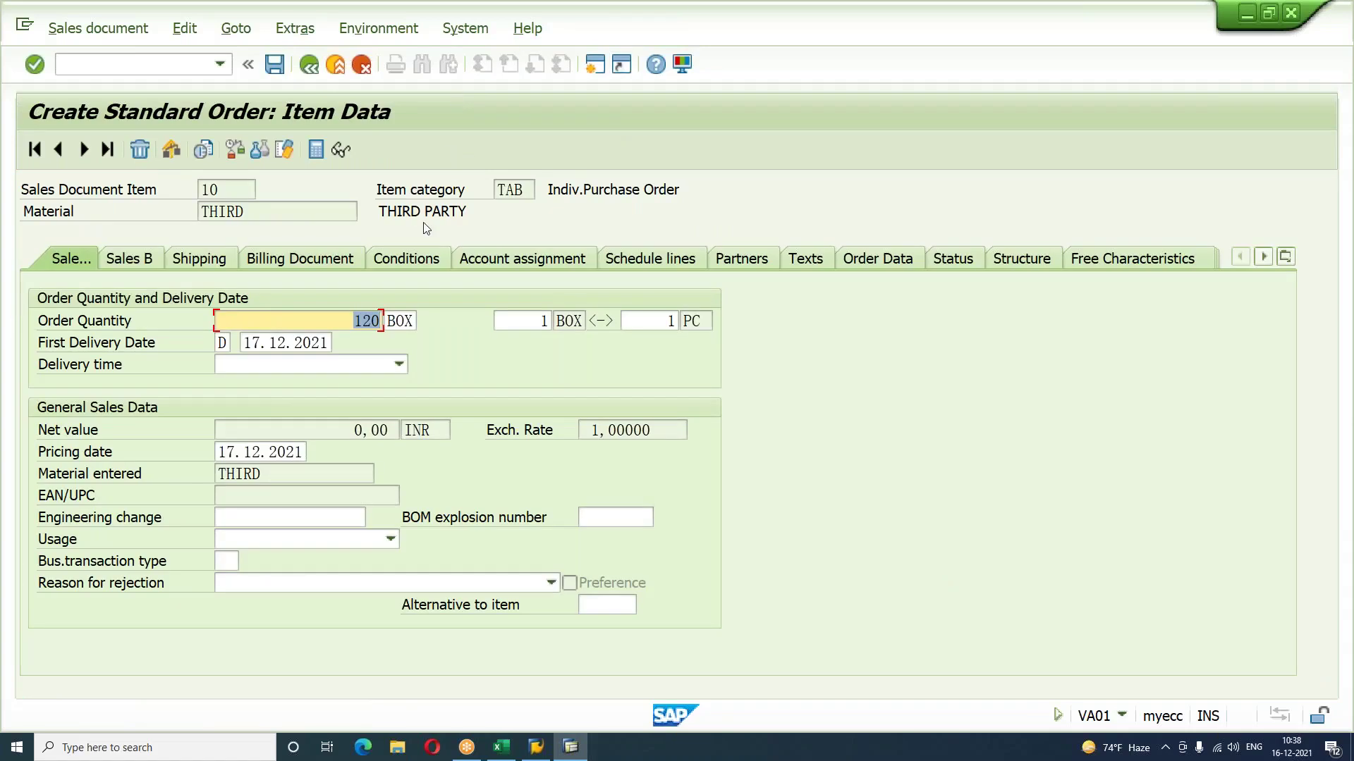
{"action": "left_click", "coordinate": [416, 263]}
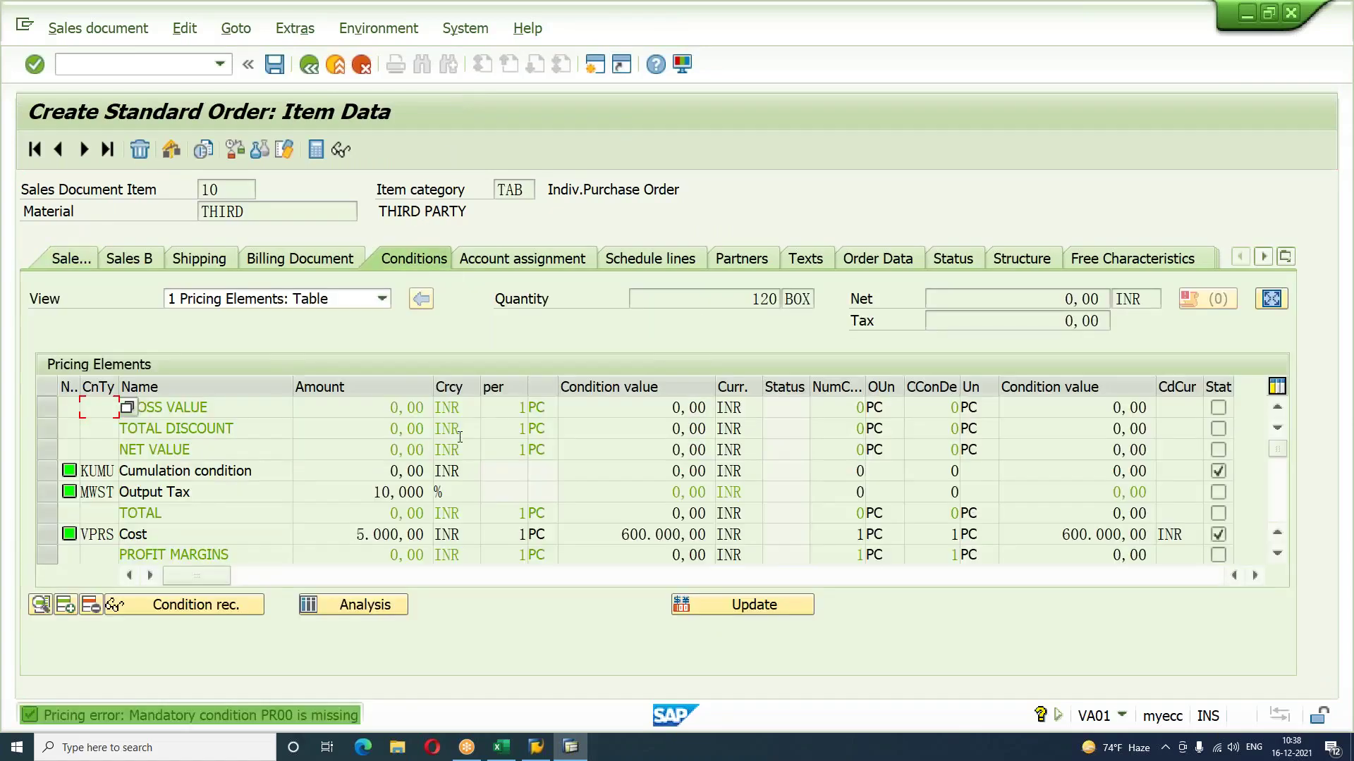
{"action": "scroll", "coordinate": [83, 513], "scroll_direction": "down", "scroll_amount": 1}
{"action": "left_click", "coordinate": [99, 513]}
{"action": "type", "text": "PR0"}
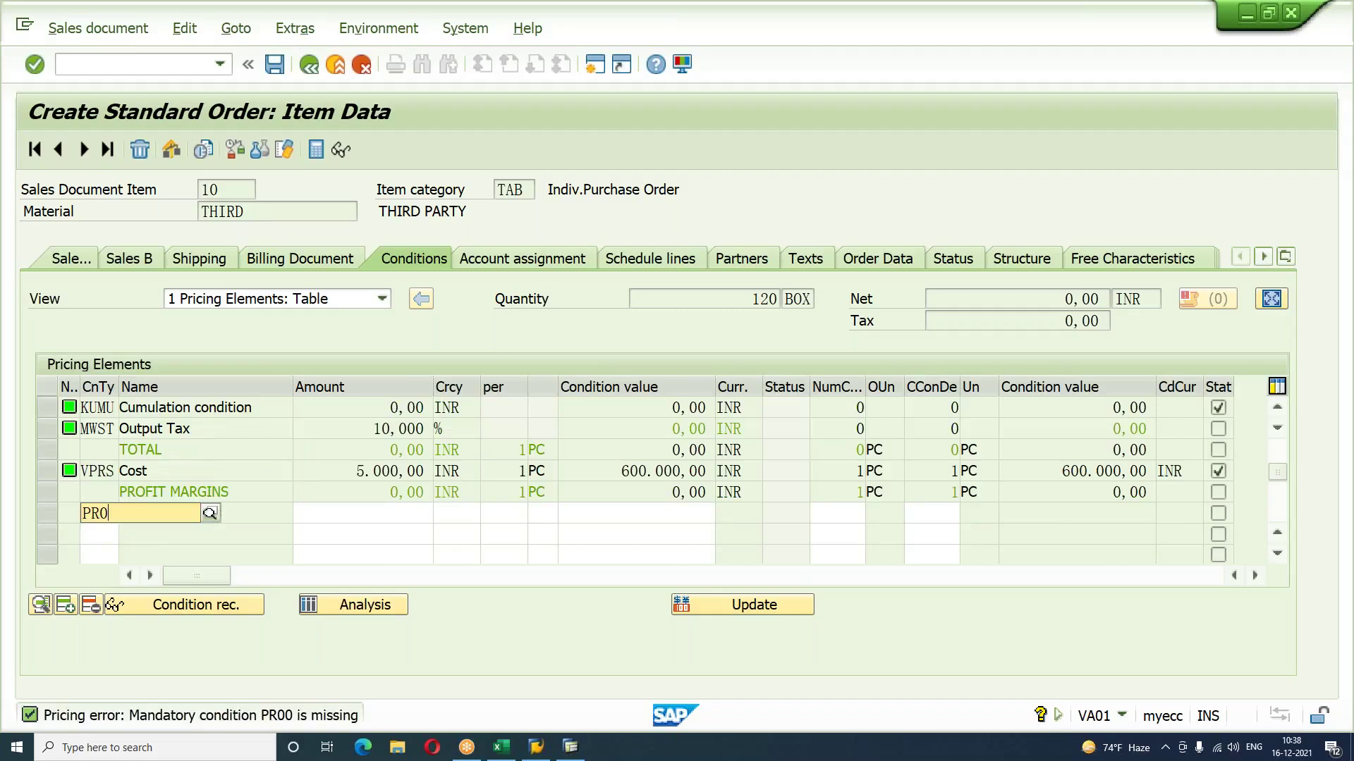
{"action": "type", "text": "0"}
{"action": "key", "text": "Tab"}
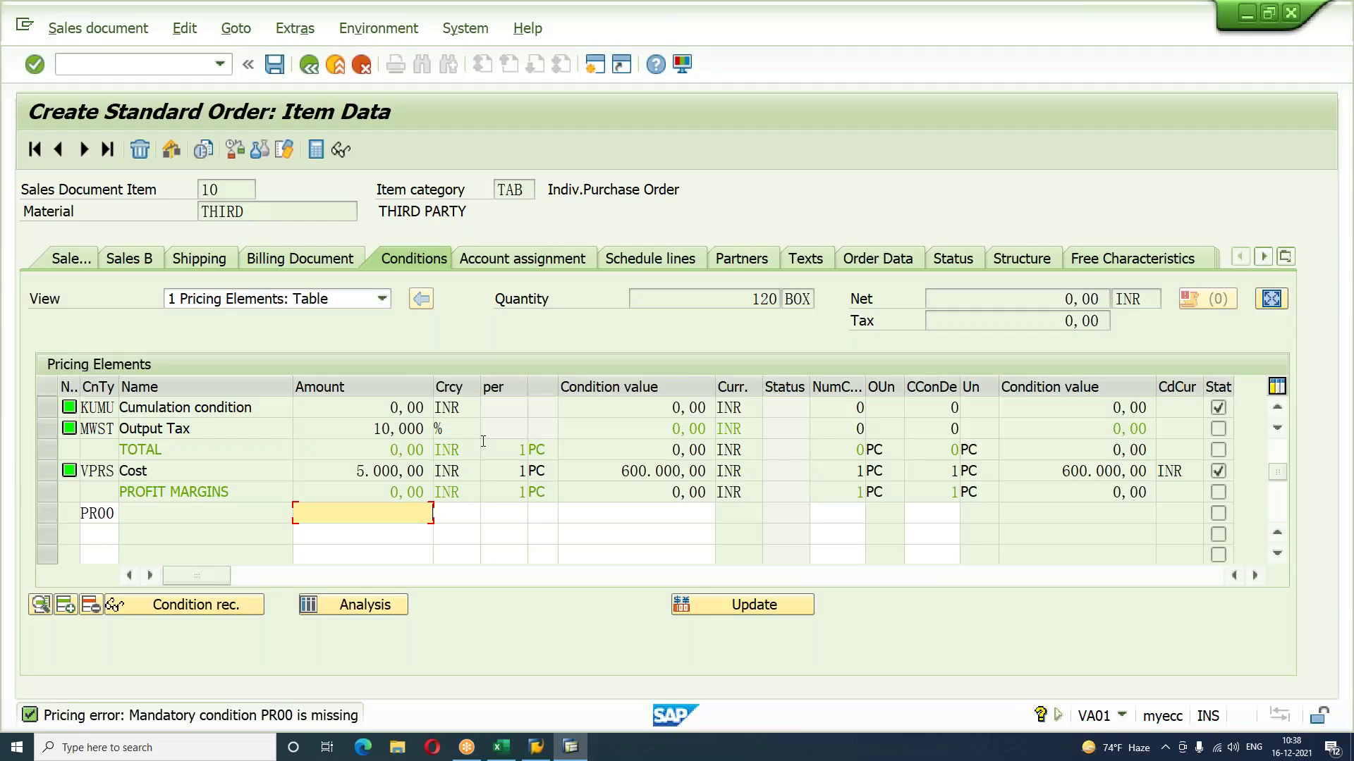
{"action": "type", "text": "18000"}
{"action": "key", "text": "Return"}
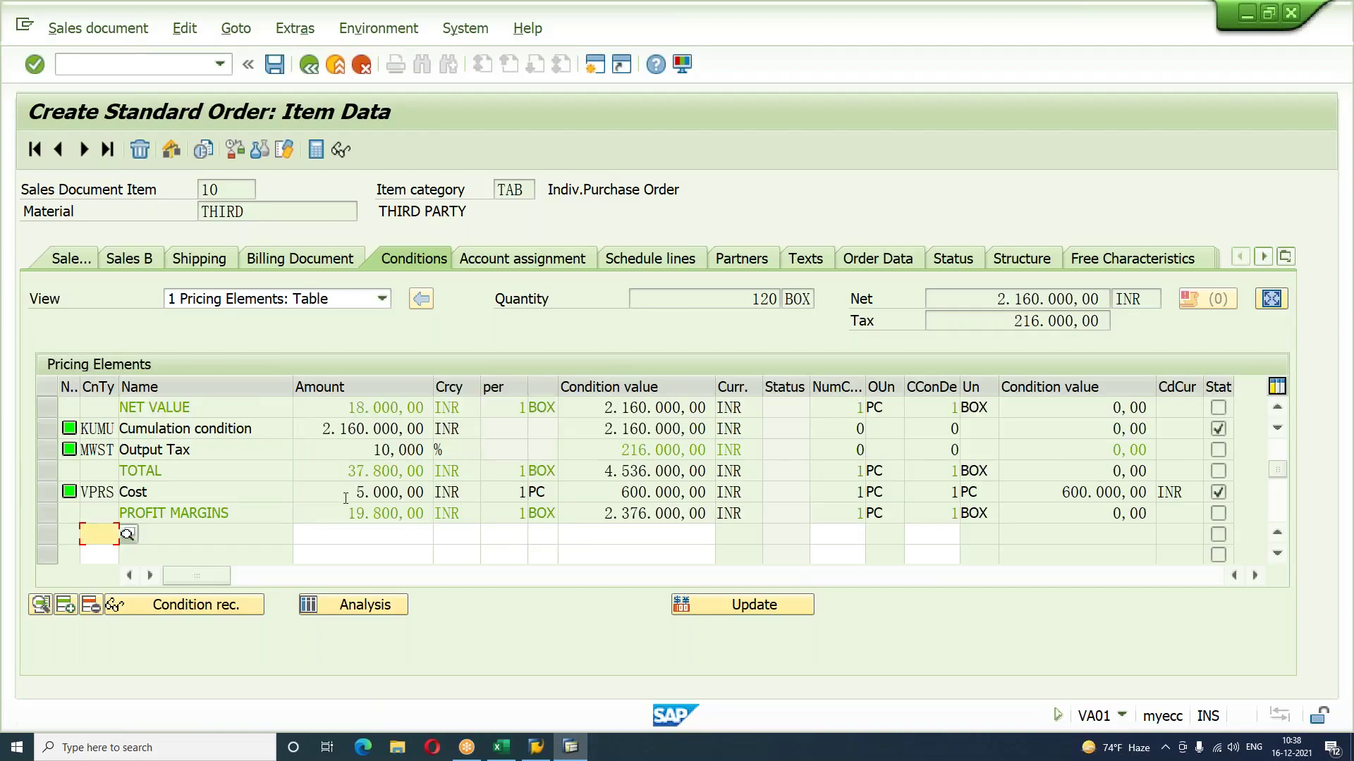
Step: Check the schedule line category of item 10 and open the schedule line's purchase requisition details
{"action": "left_click", "coordinate": [670, 258]}
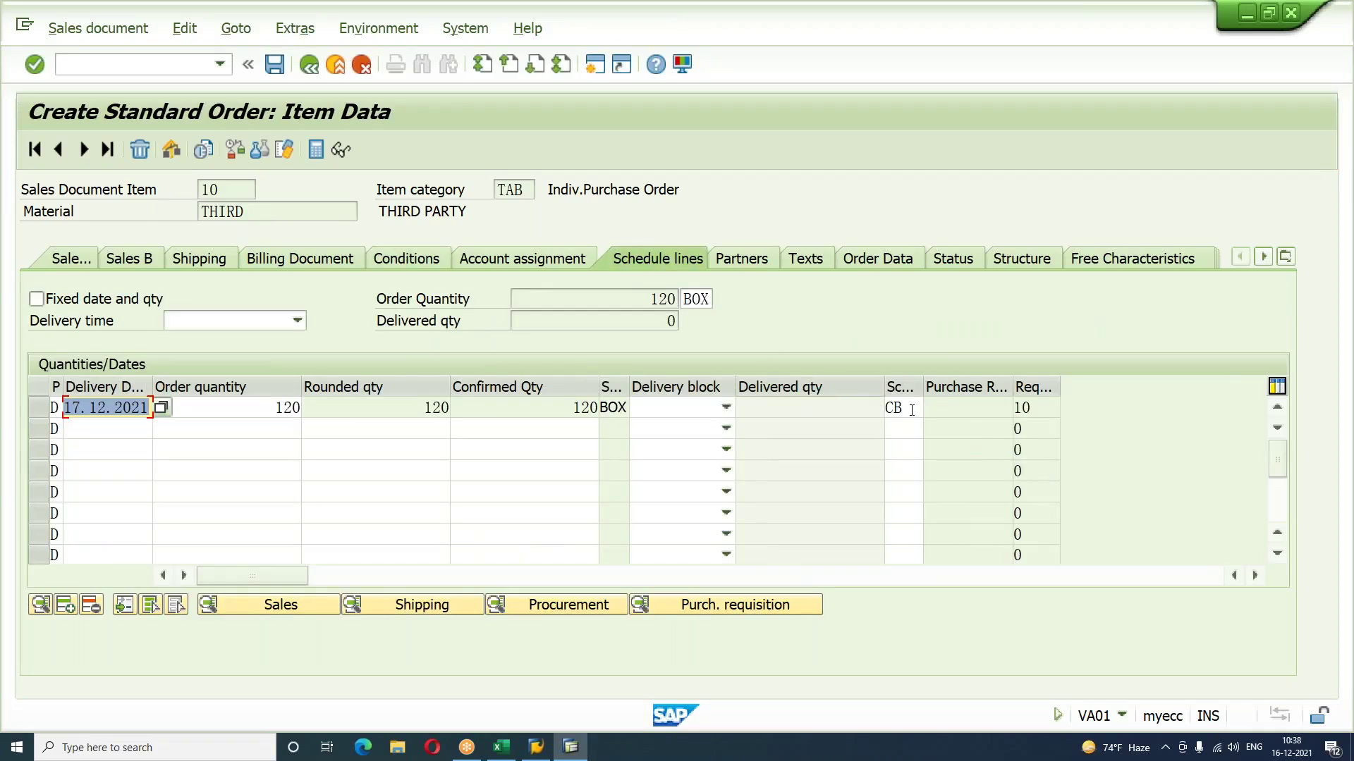
{"action": "left_click", "coordinate": [912, 410]}
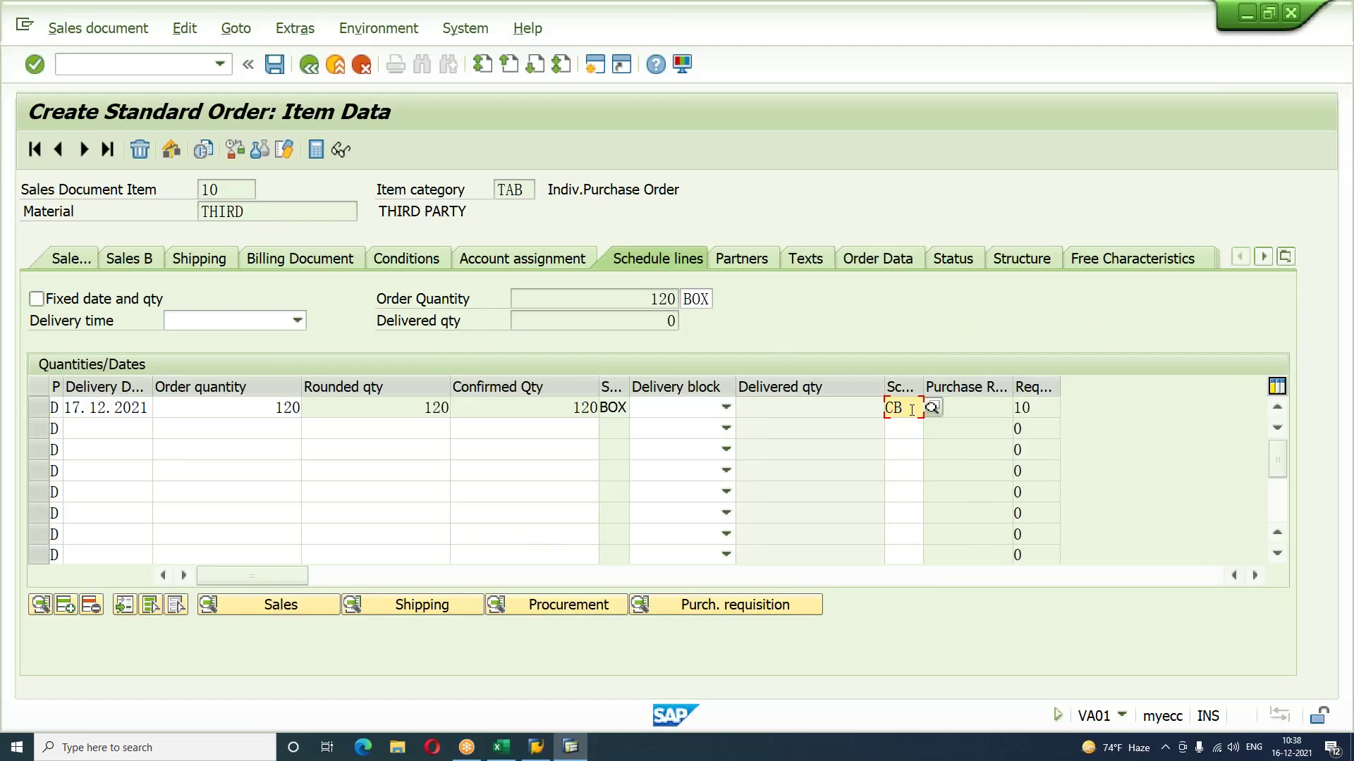
{"action": "left_click", "coordinate": [772, 607]}
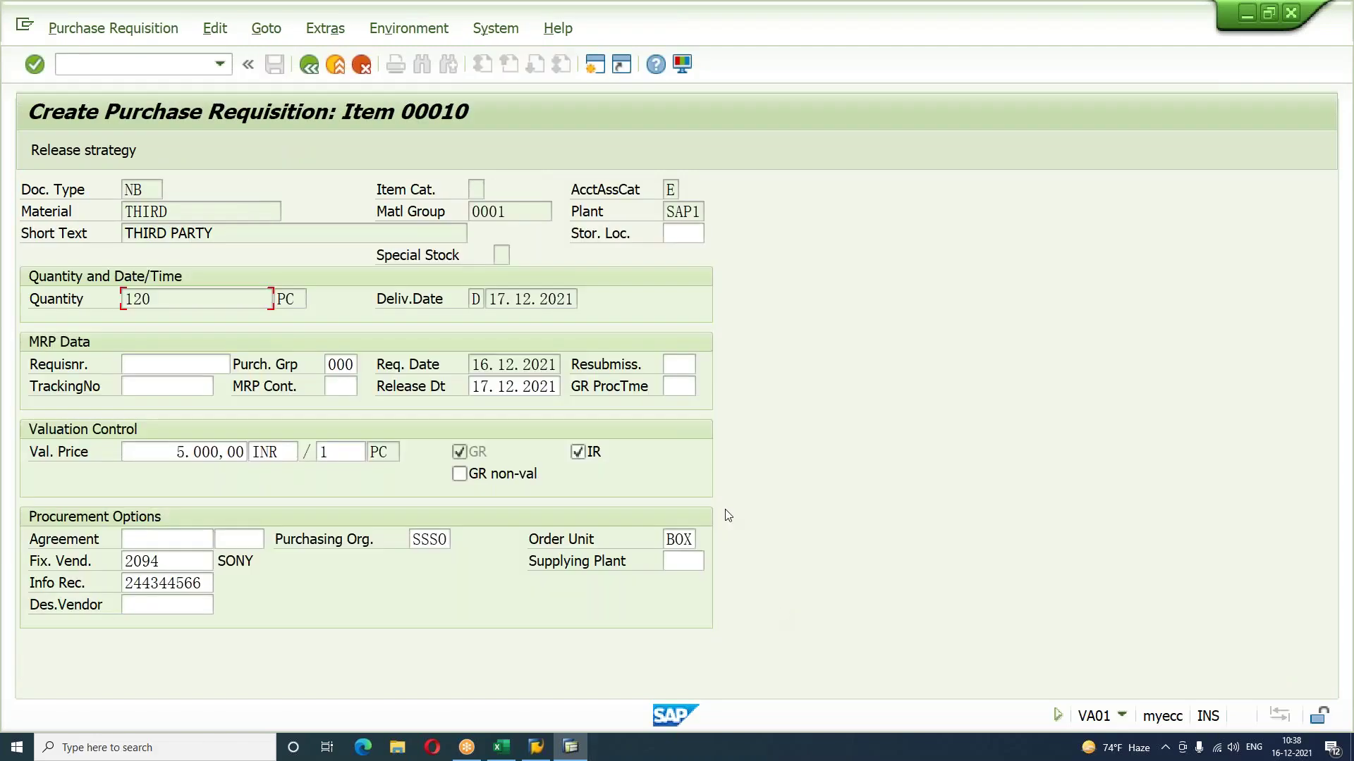
{"action": "left_click", "coordinate": [143, 189]}
Step: Set the purchase requisition's storage location to S001
{"action": "left_click", "coordinate": [663, 233]}
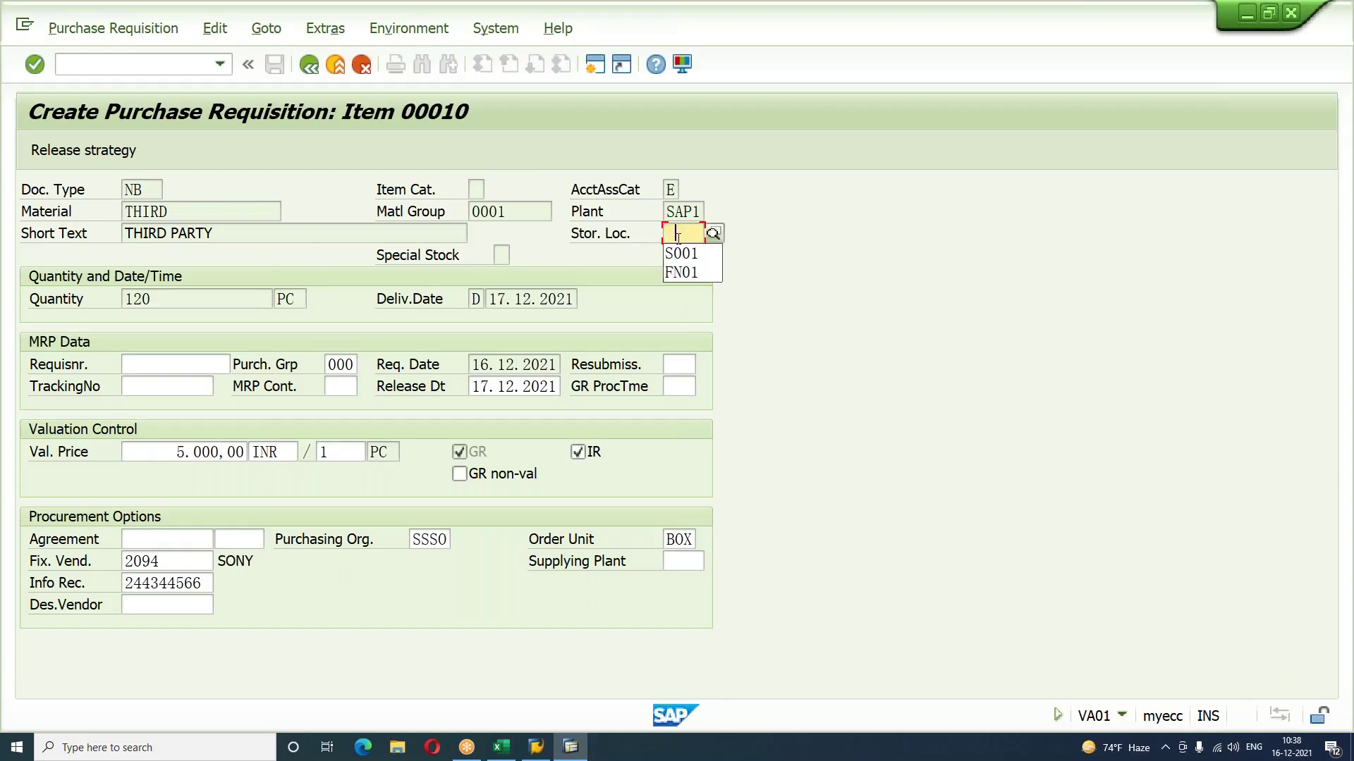
{"action": "left_click", "coordinate": [681, 255]}
{"action": "key", "text": "Return"}
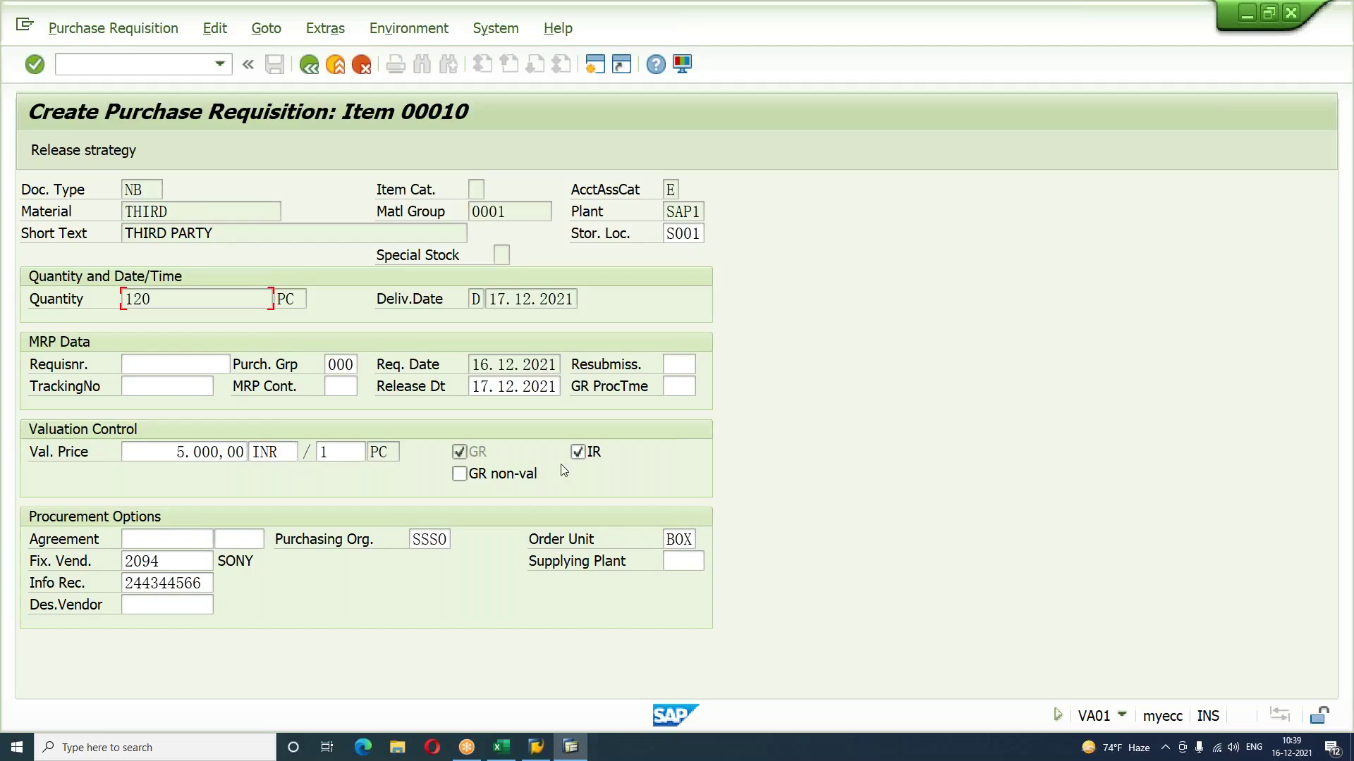
Step: Check the requisition's fixed vendor, return to the order item, and save the sales order after viewing its incompletion log
{"action": "left_click", "coordinate": [186, 558]}
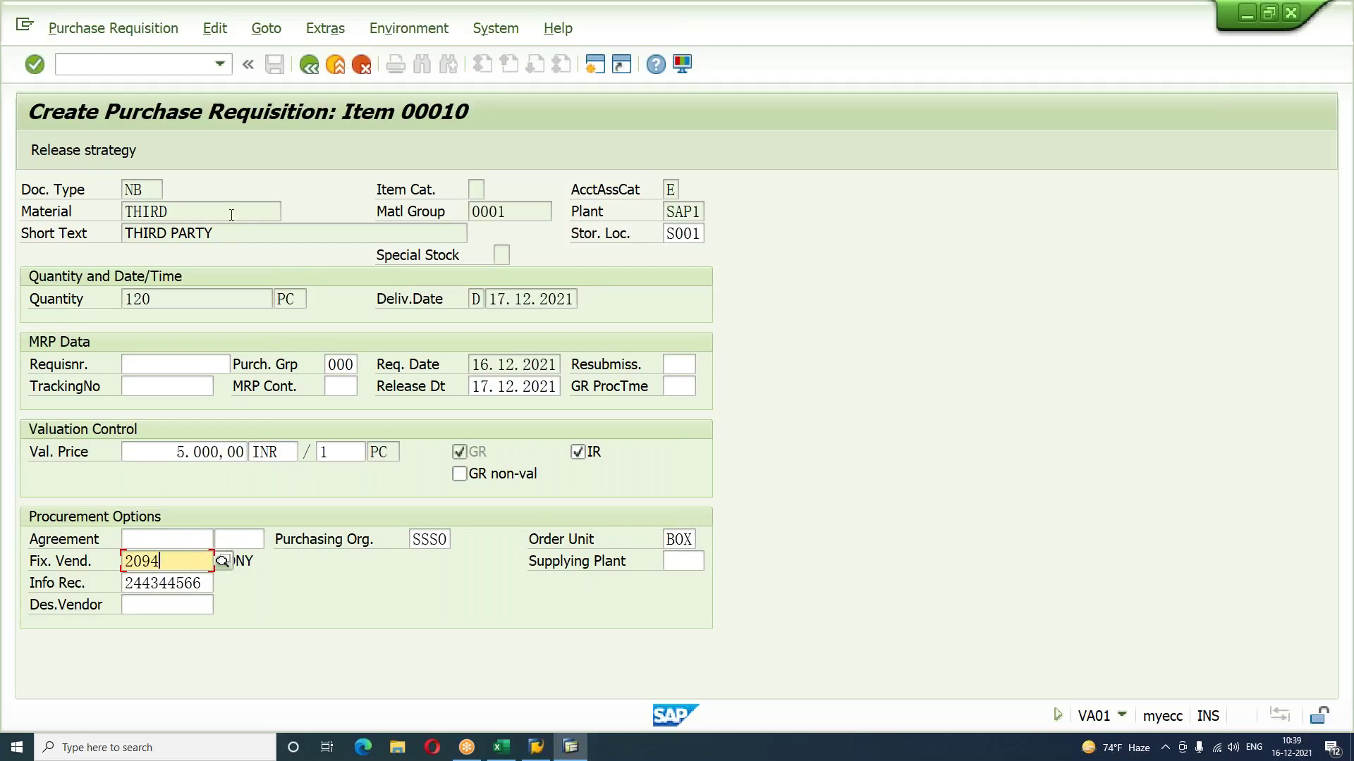
{"action": "left_click", "coordinate": [310, 66]}
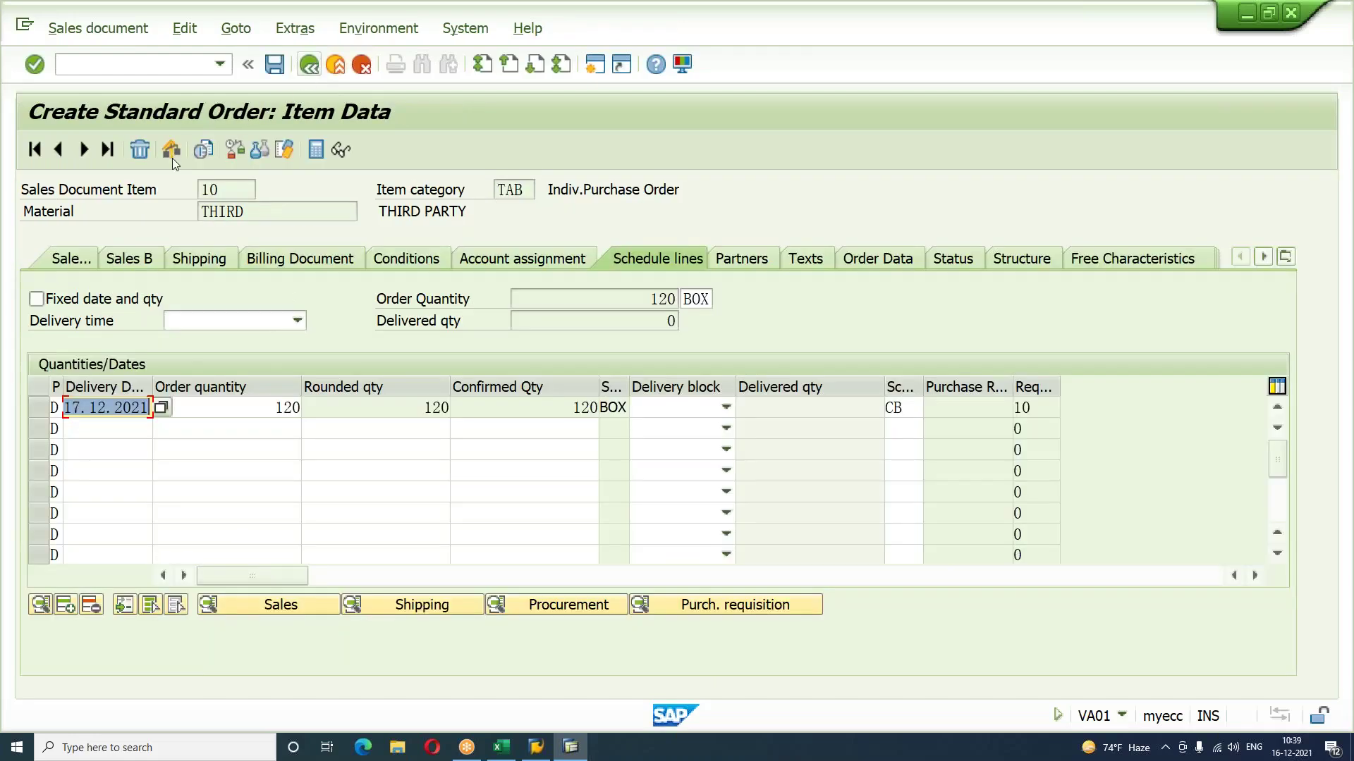
{"action": "left_click", "coordinate": [276, 66]}
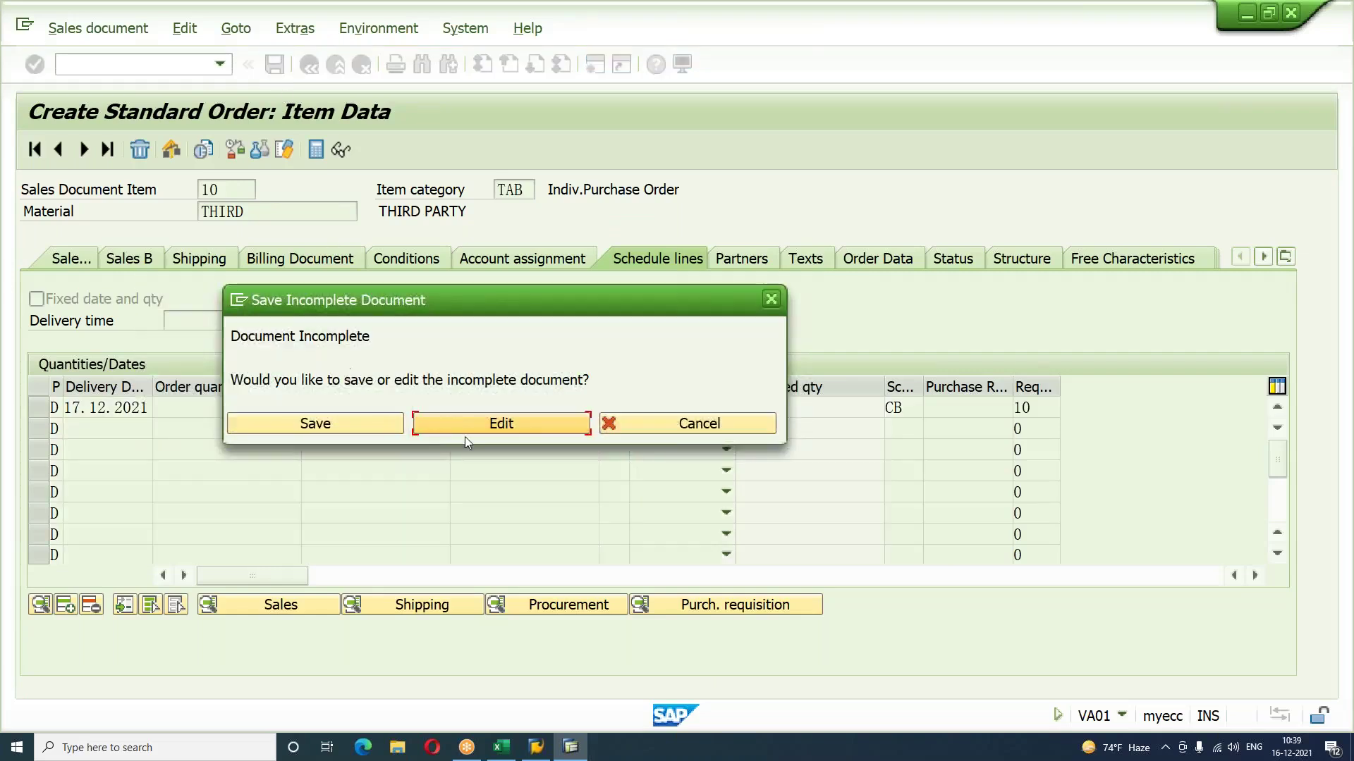
{"action": "left_click", "coordinate": [474, 424]}
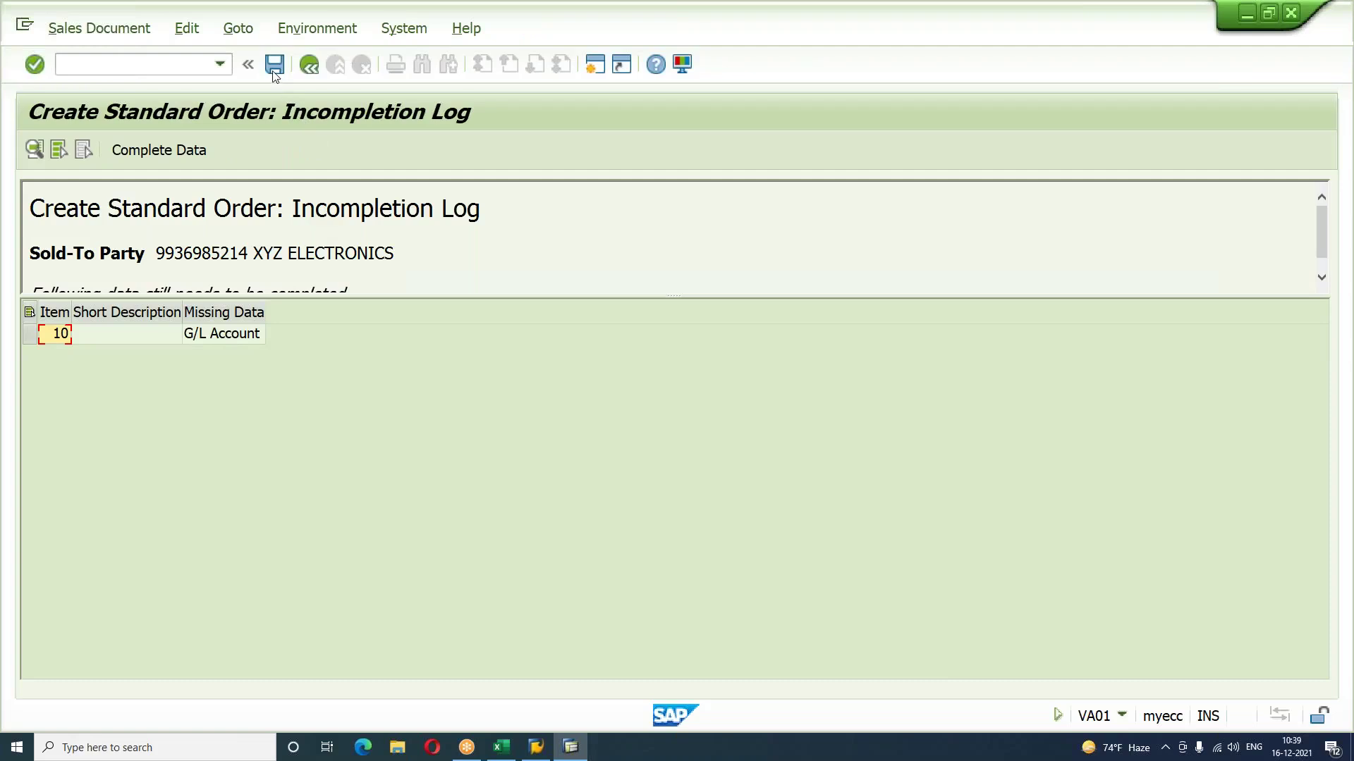
{"action": "left_click", "coordinate": [274, 65]}
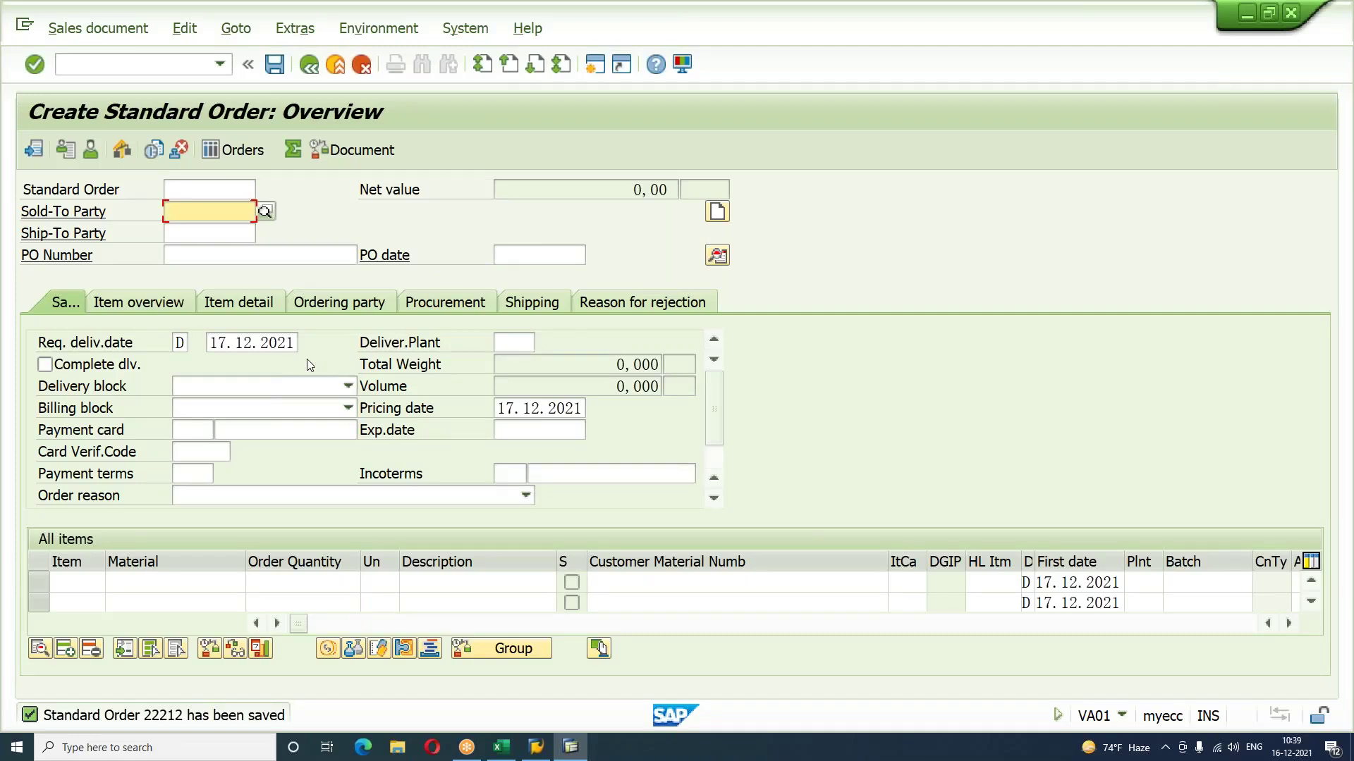
Step: Open the saved sales order for changing and check the purchase requisition number in item 10's schedule line
{"action": "left_click", "coordinate": [99, 28]}
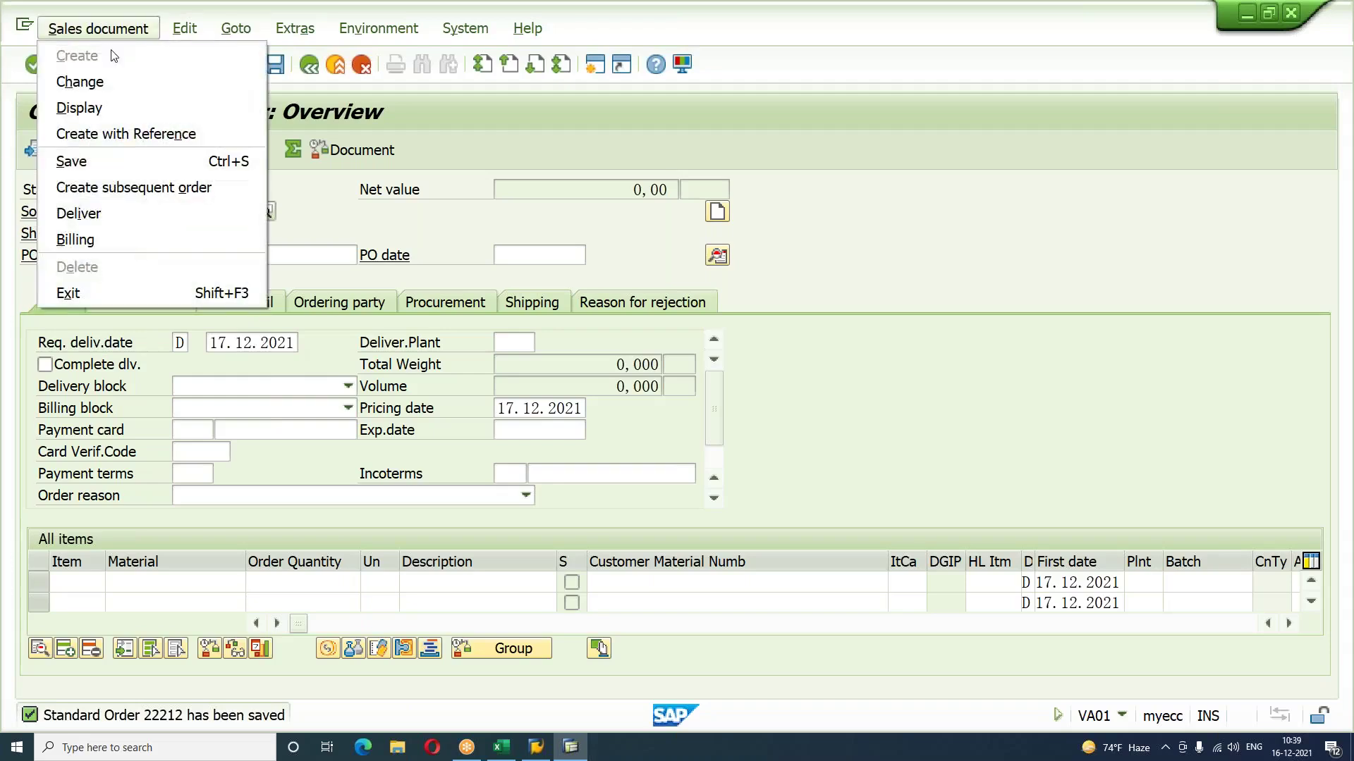
{"action": "left_click", "coordinate": [116, 84]}
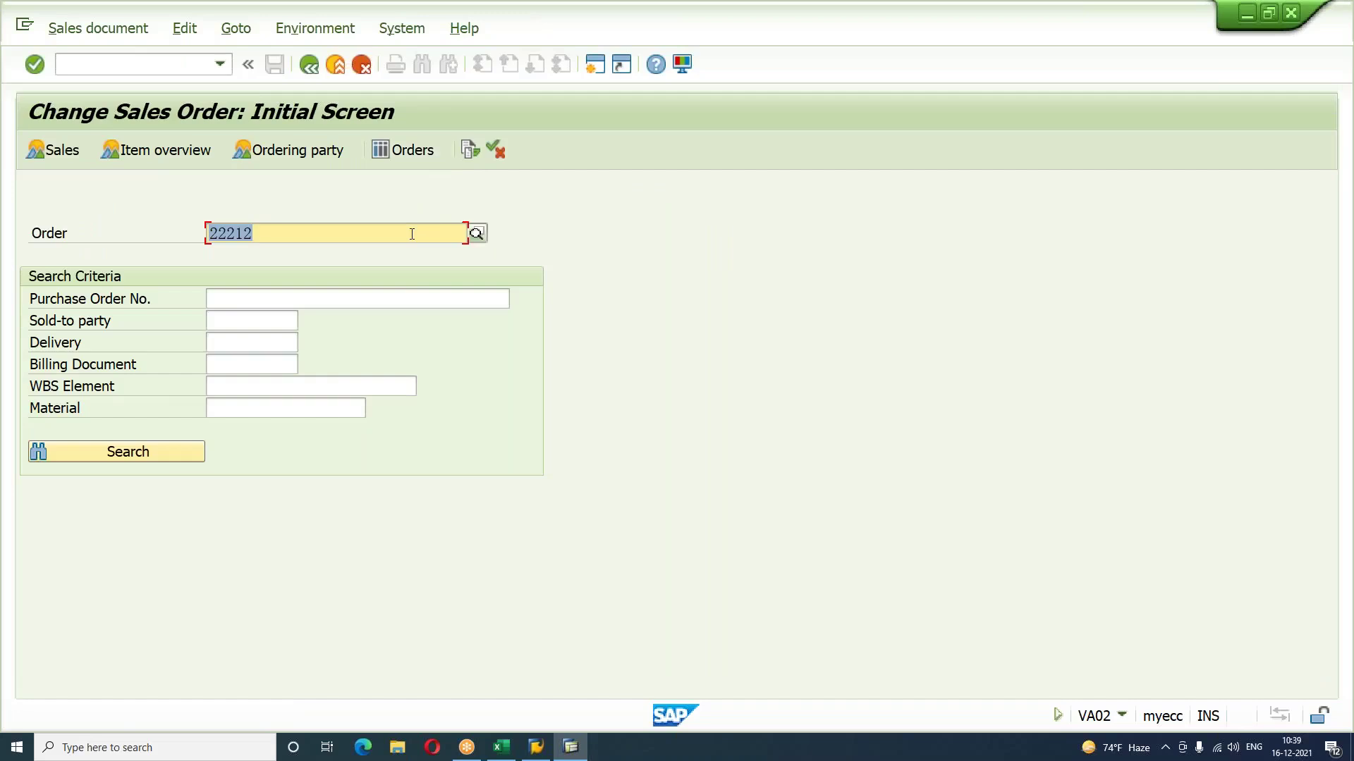
{"action": "key", "text": "Return"}
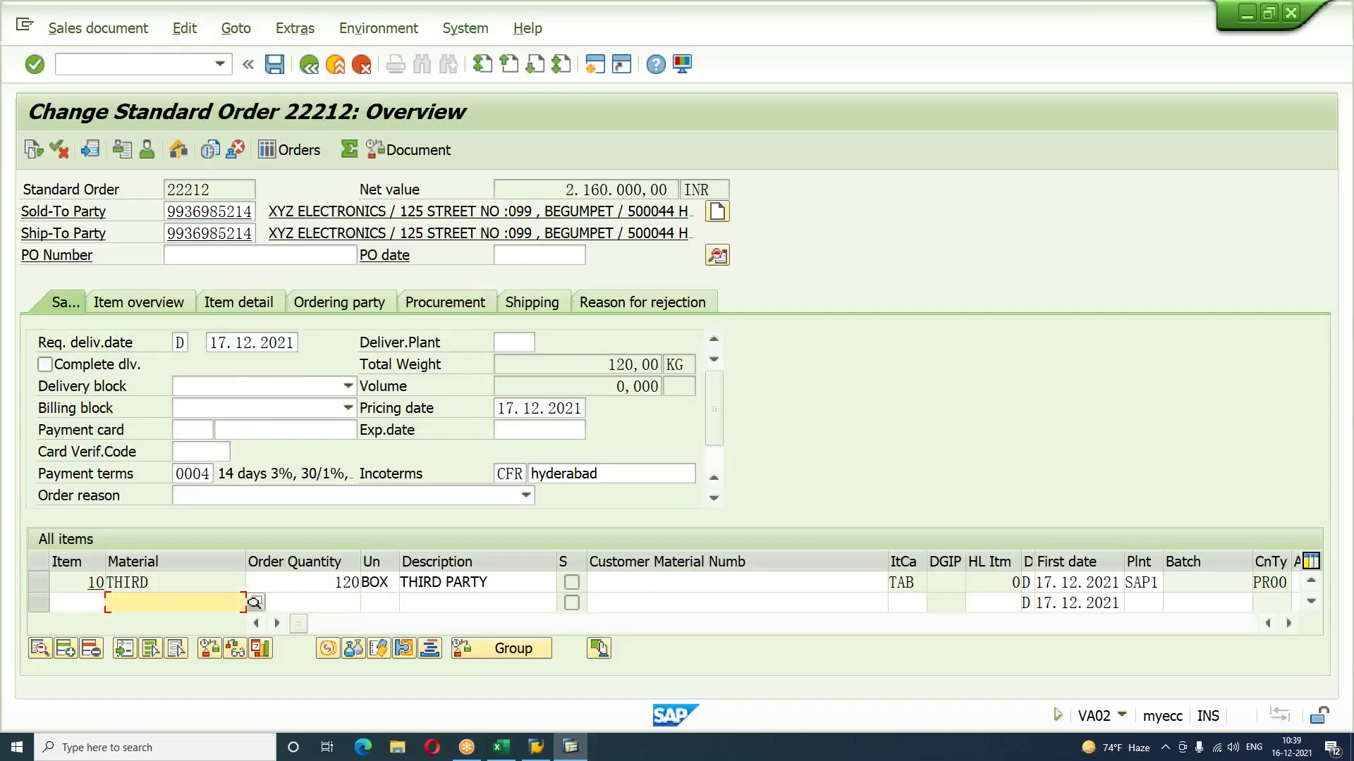
{"action": "double_click", "coordinate": [191, 580]}
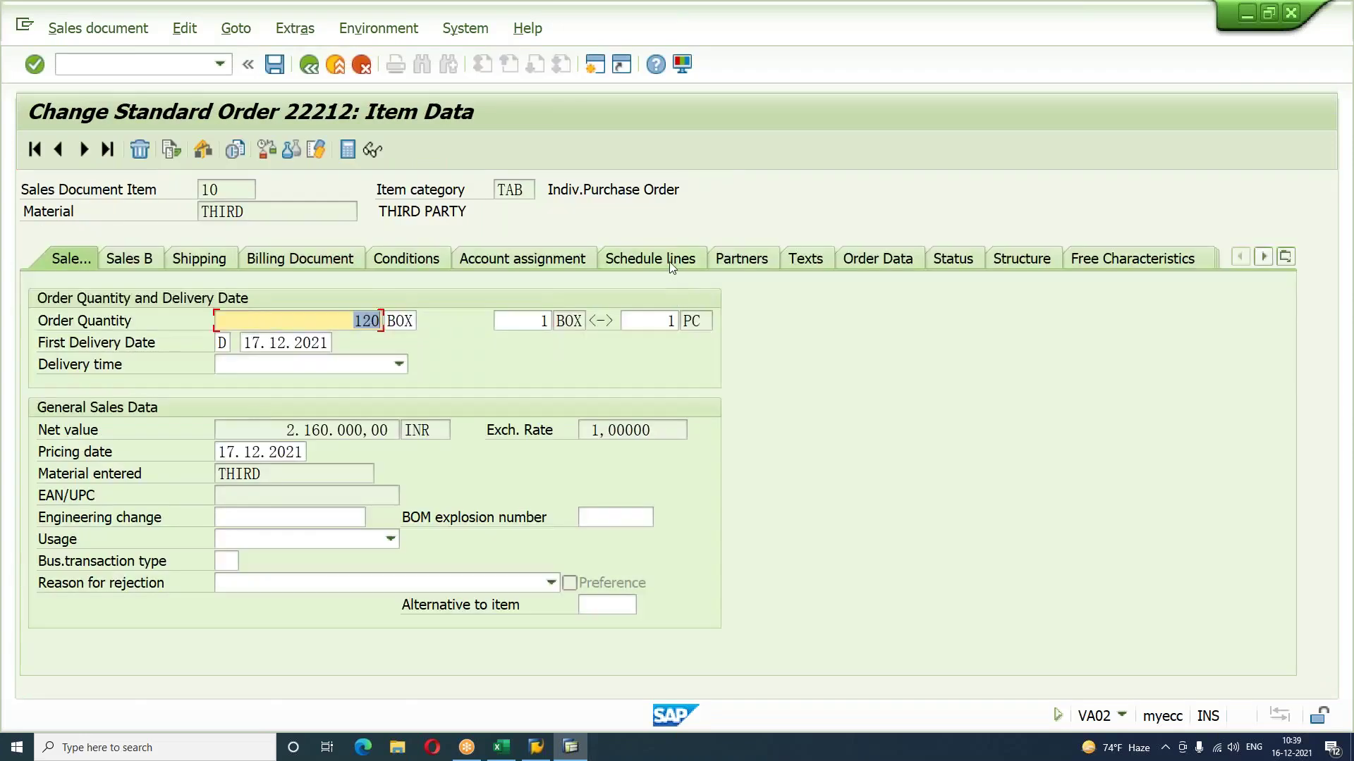
{"action": "left_click", "coordinate": [670, 265]}
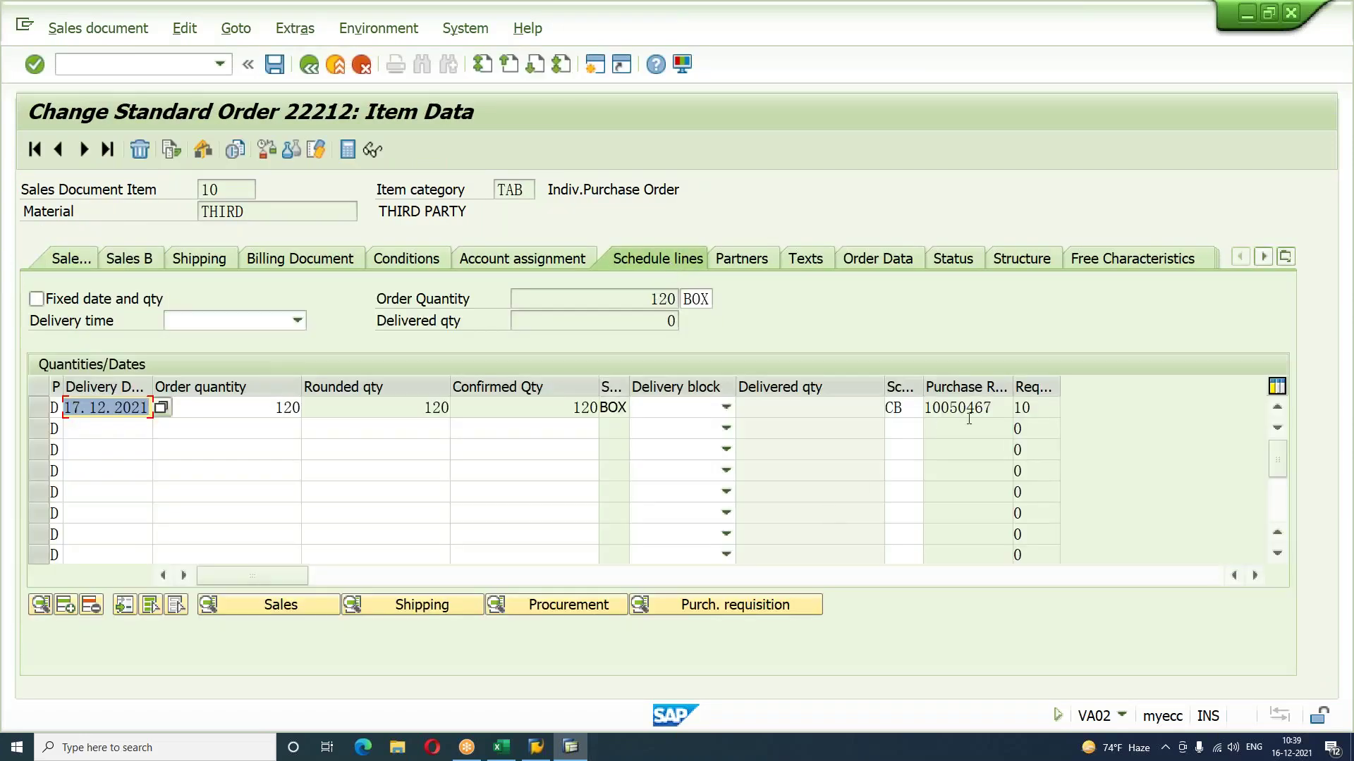
{"action": "left_click_drag", "start_coordinate": [994, 410], "coordinate": [914, 412]}
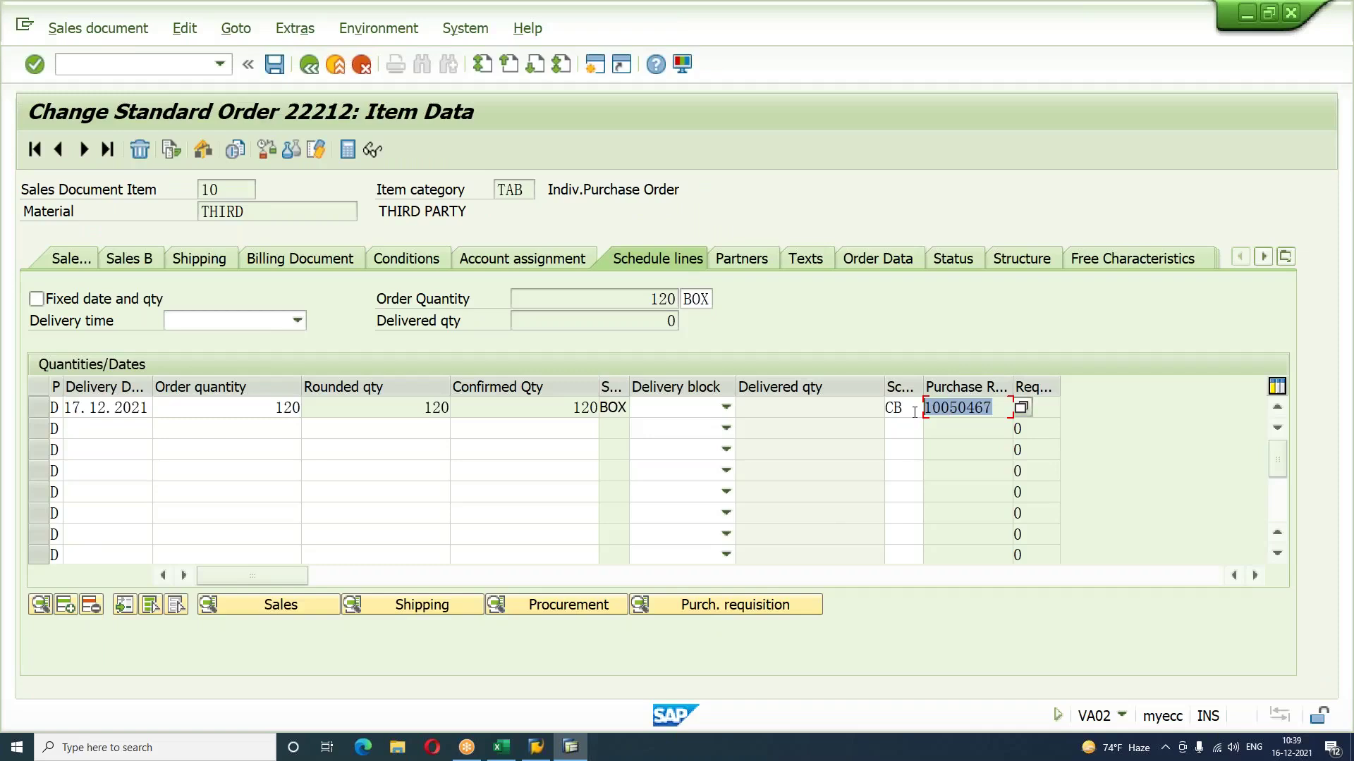
{"action": "left_click", "coordinate": [914, 412]}
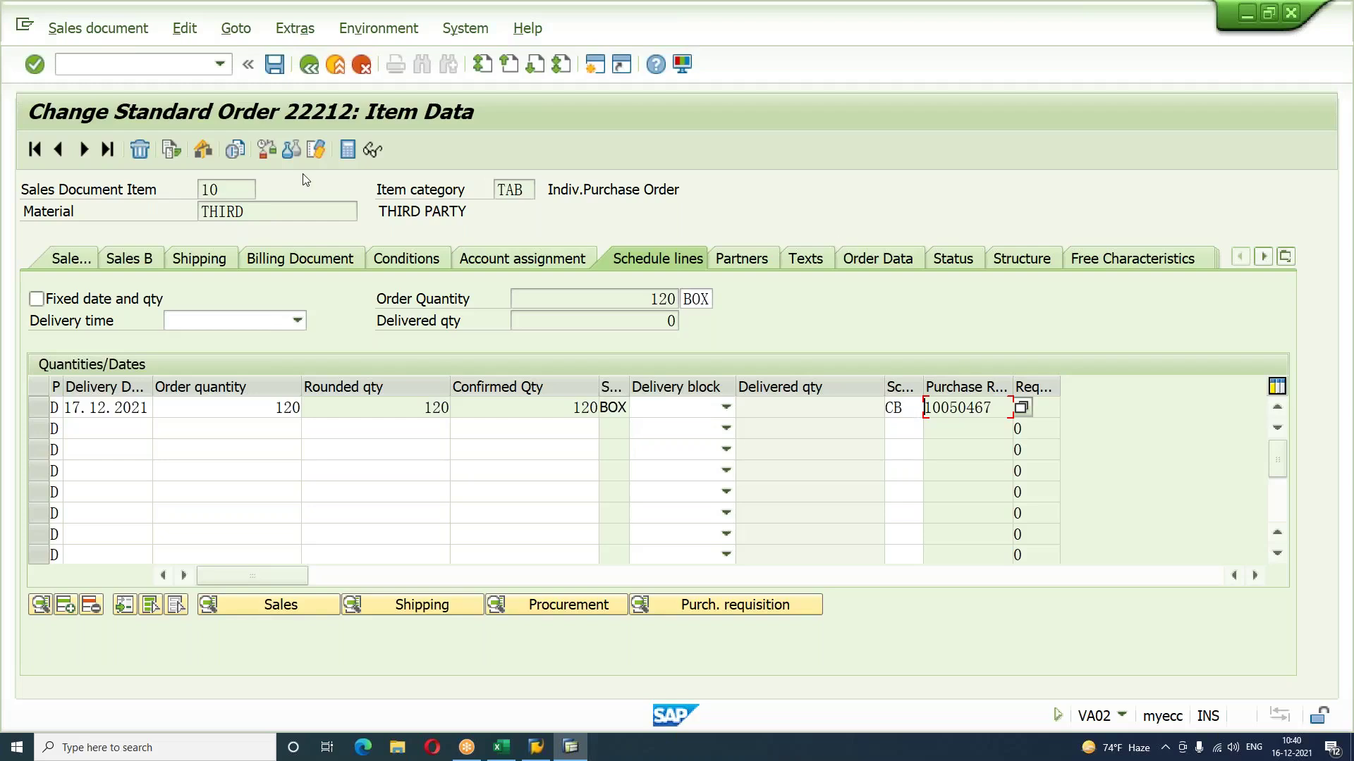
Step: Start a purchase order with transaction ME21N and adopt the sales order's requisition from My purchase requisitions
{"action": "left_click", "coordinate": [182, 69]}
{"action": "type", "text": "/NME21N"}
{"action": "key", "text": "Return"}
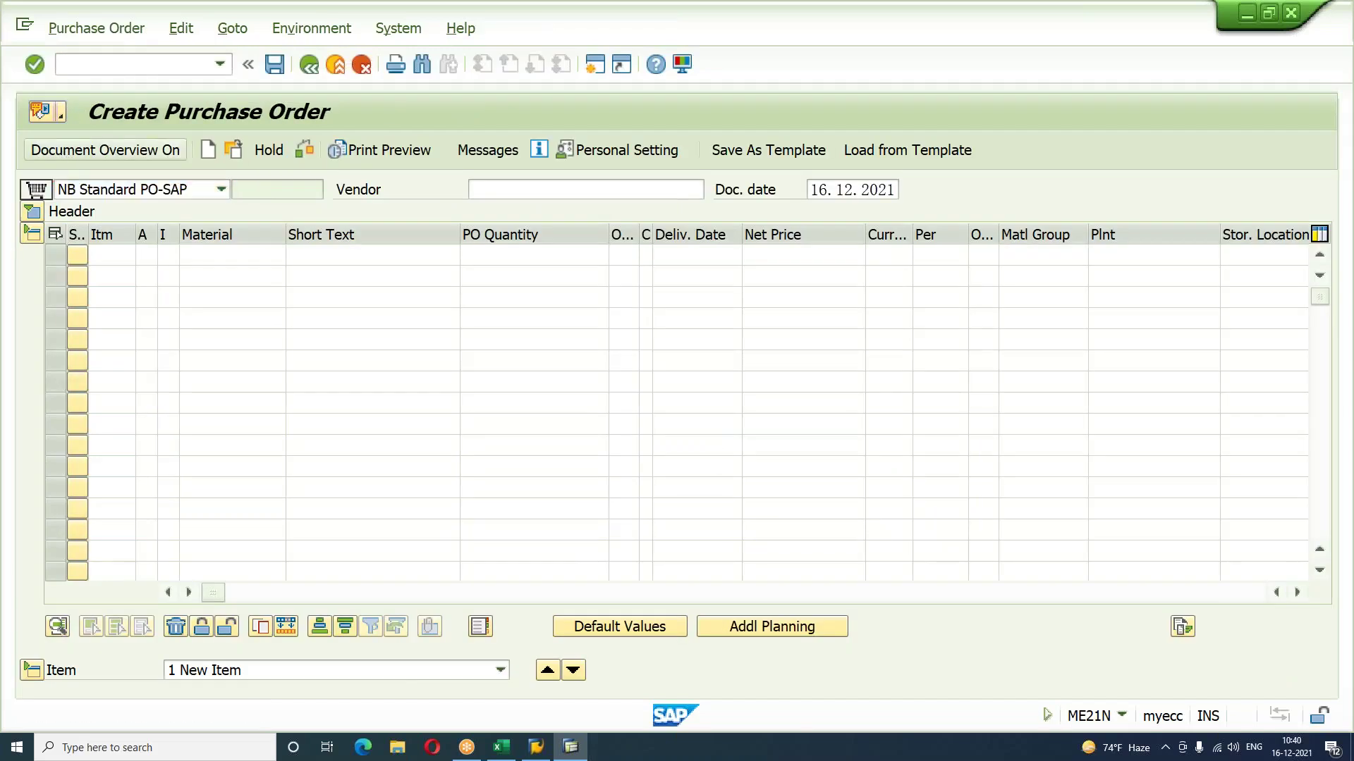
{"action": "left_click", "coordinate": [60, 151]}
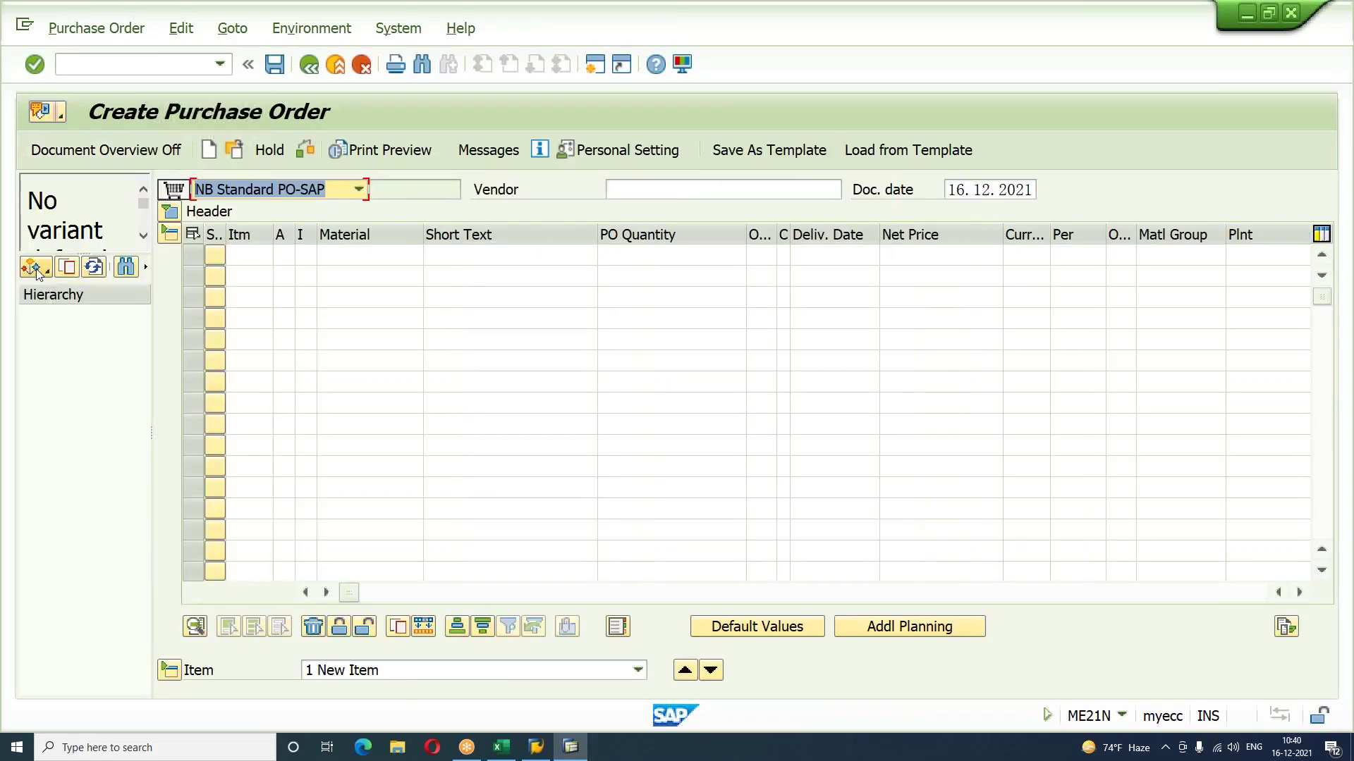
{"action": "left_click", "coordinate": [35, 269]}
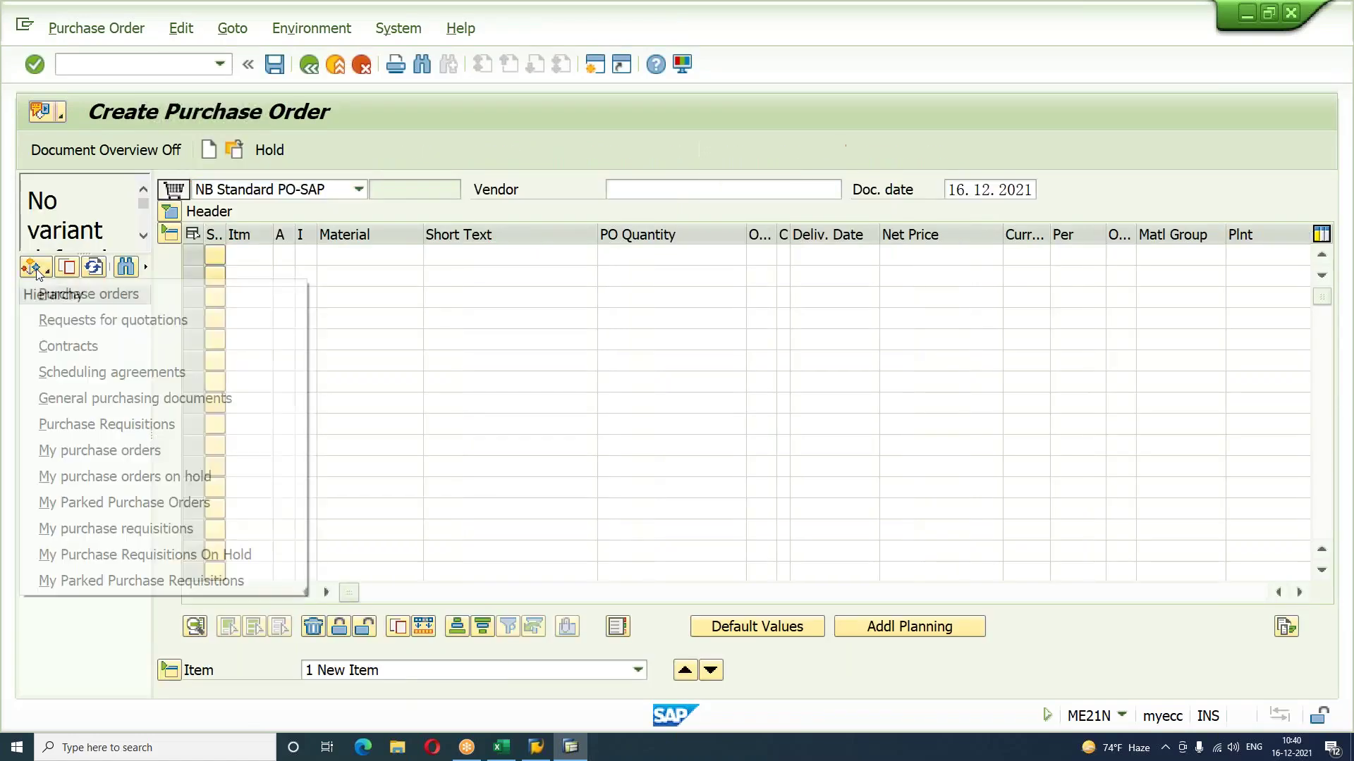
{"action": "left_click", "coordinate": [99, 529]}
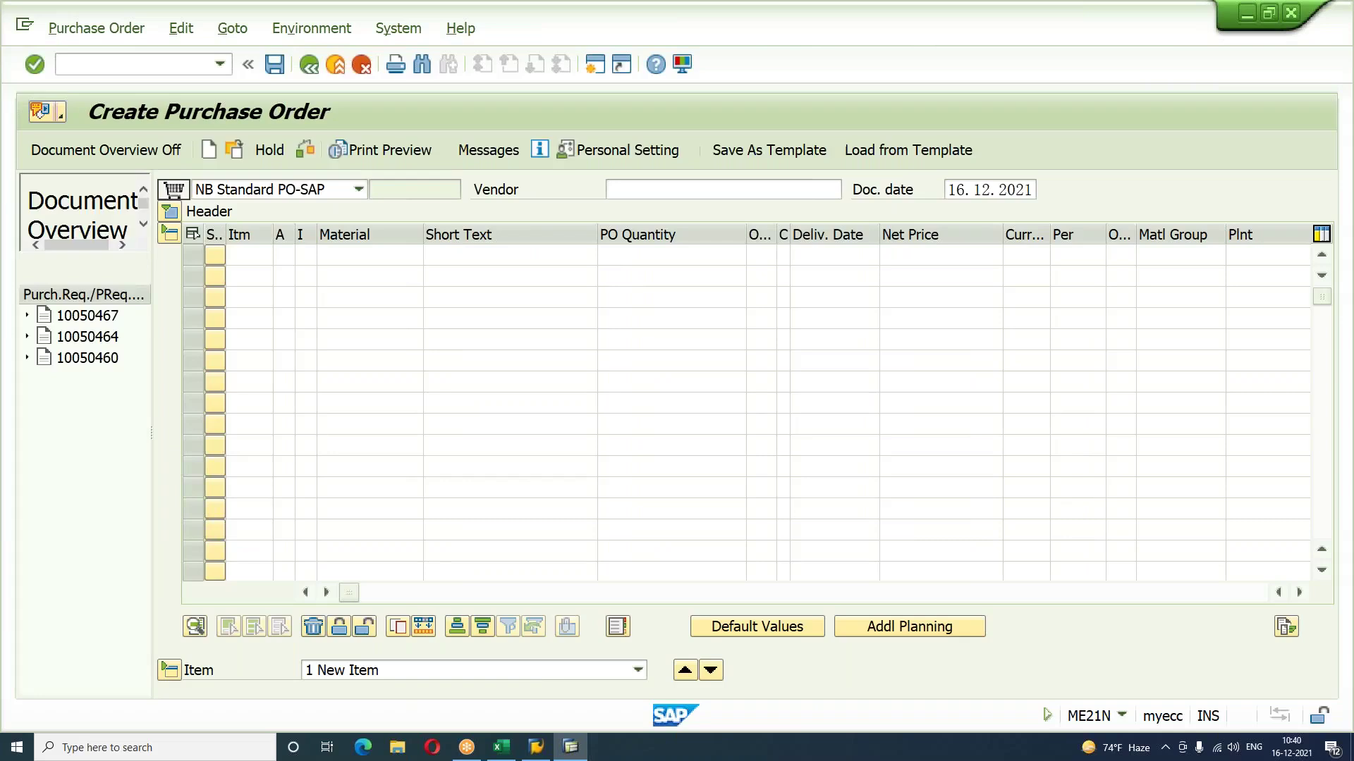
{"action": "left_click", "coordinate": [90, 321]}
{"action": "left_click", "coordinate": [69, 268]}
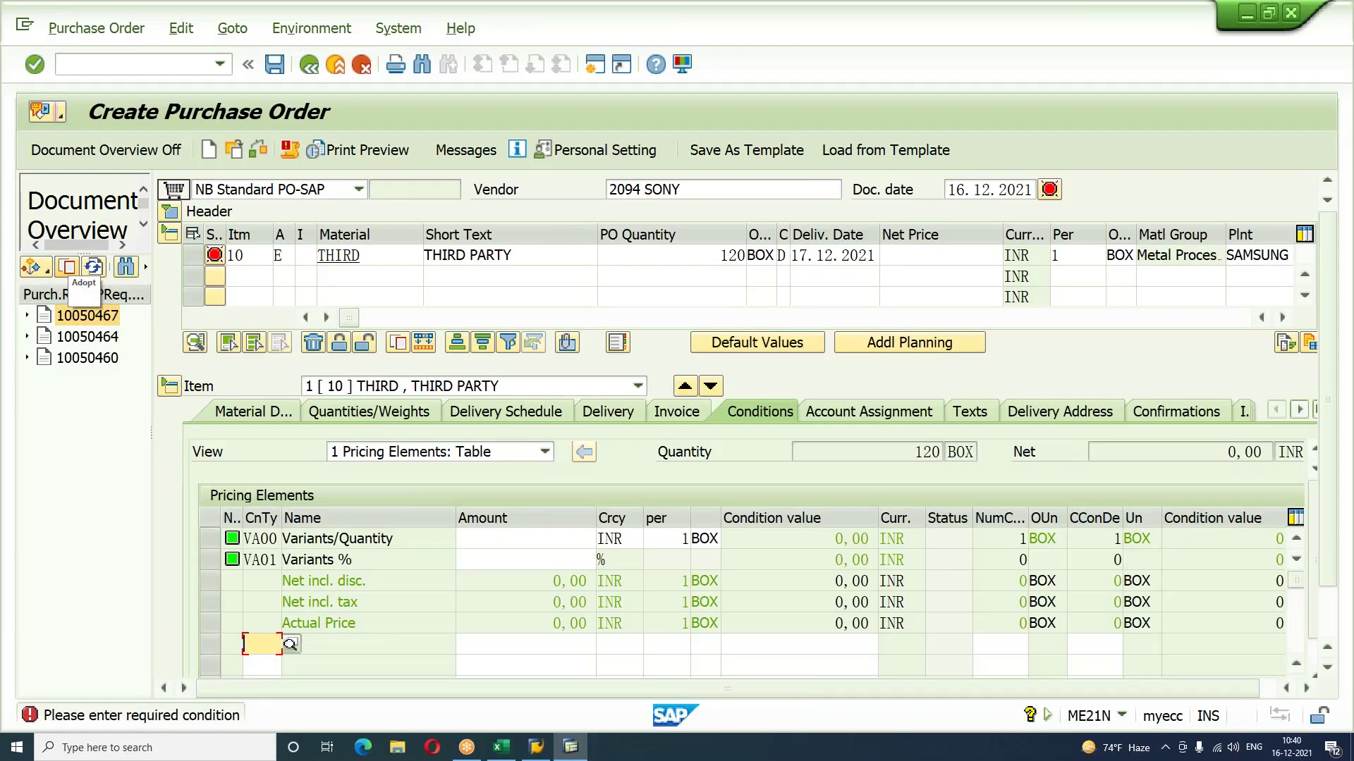
Step: Add pricing condition PB00 with an amount of 10000 to the conditions of purchase order item 10, material THIRD
{"action": "type", "text": "pb00"}
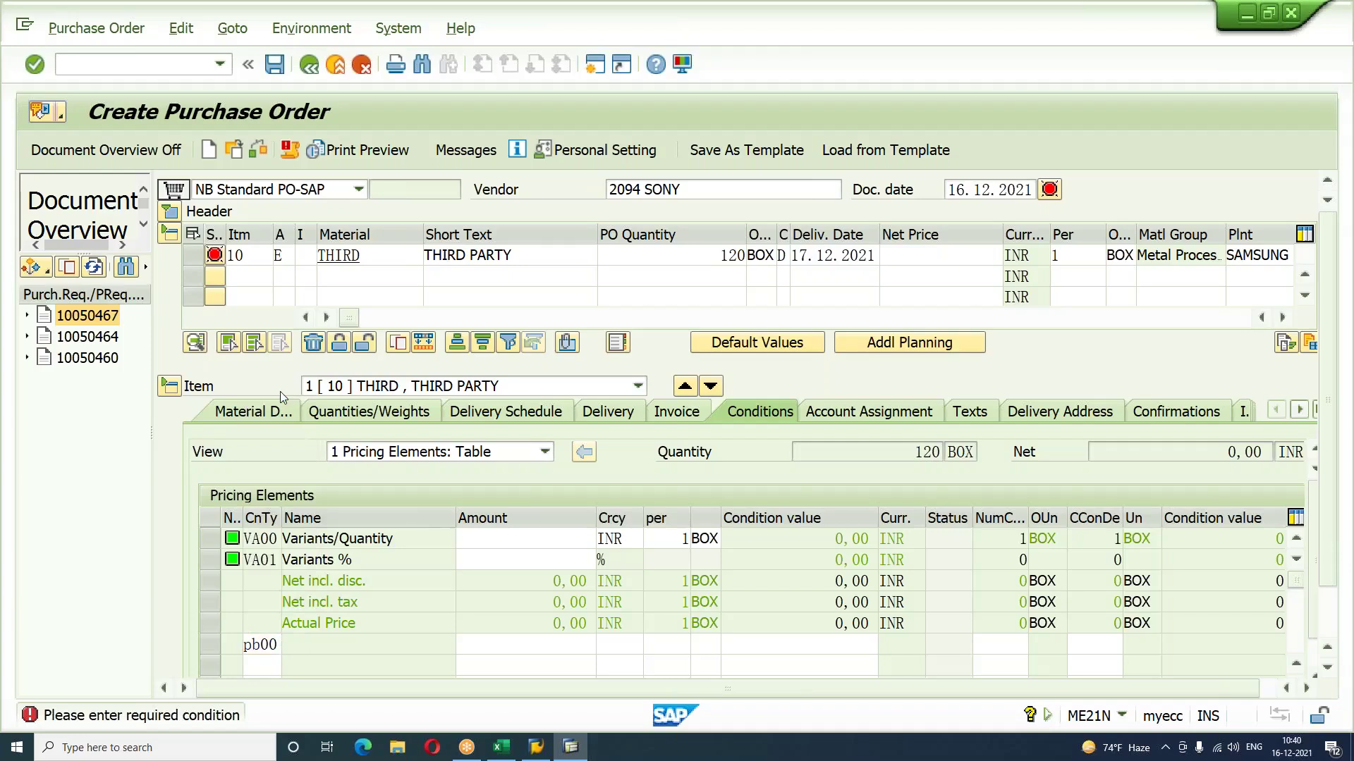
{"action": "key", "text": "Return"}
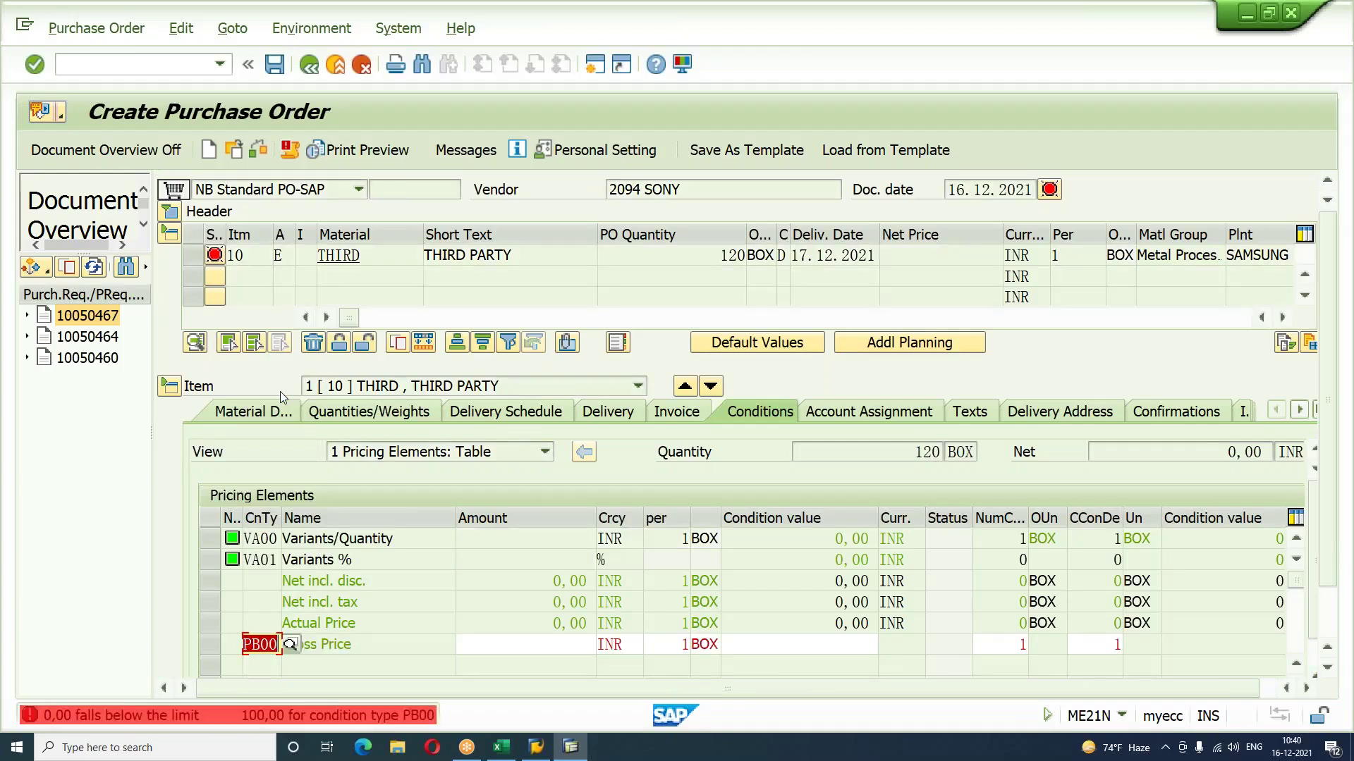
{"action": "key", "text": "Tab"}
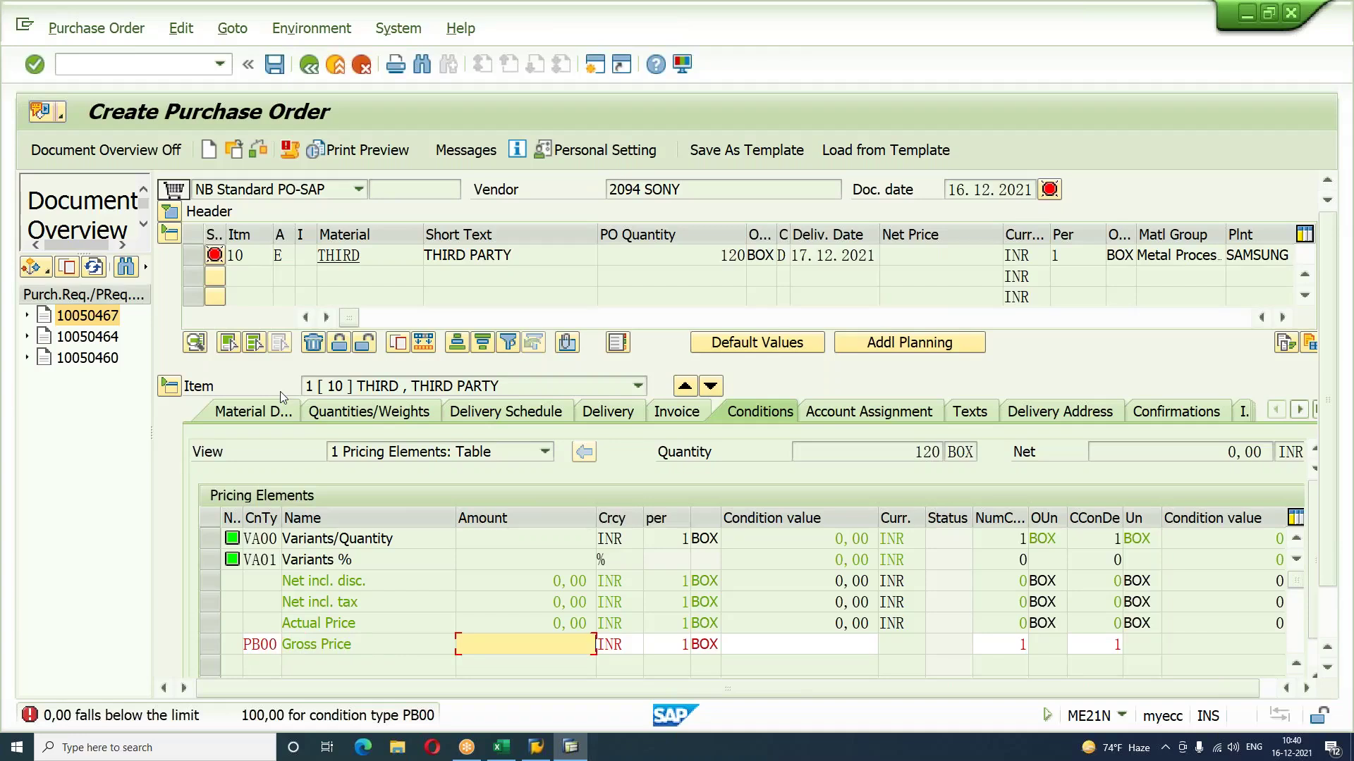
{"action": "type", "text": "10000"}
{"action": "key", "text": "Return"}
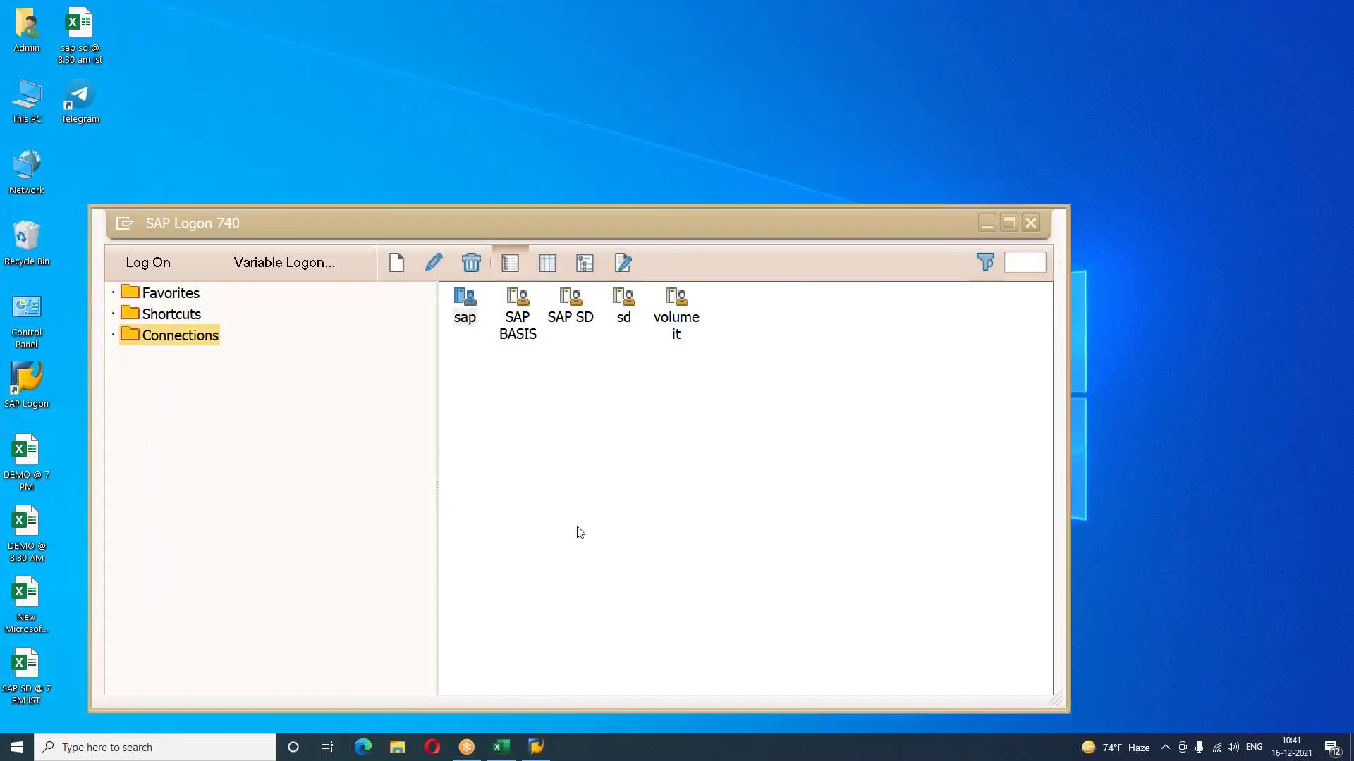
Step: Log on to the SAP system again with the user ID and account password, accepting the multiple logon dialog
{"action": "left_click", "coordinate": [149, 264]}
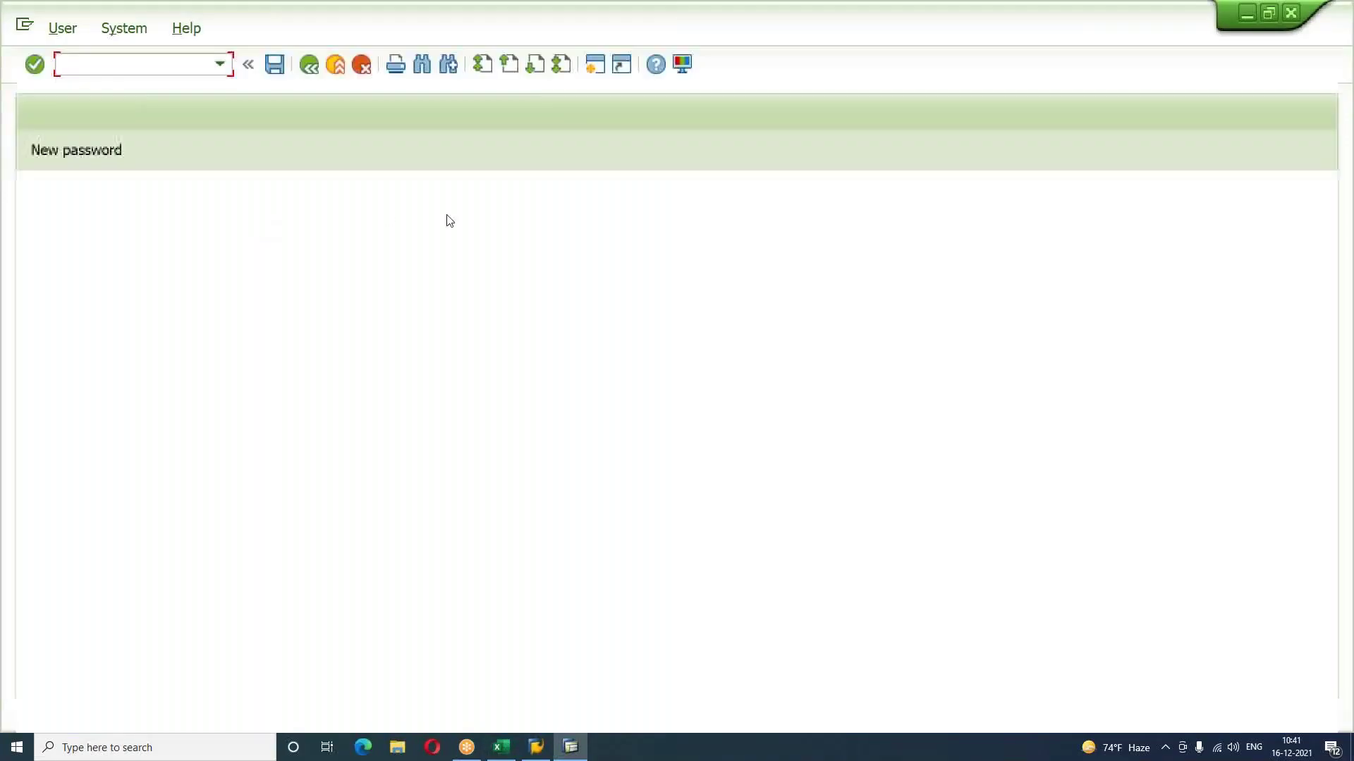
{"action": "key", "text": "space"}
{"action": "key", "text": "Down"}
{"action": "key", "text": "Return"}
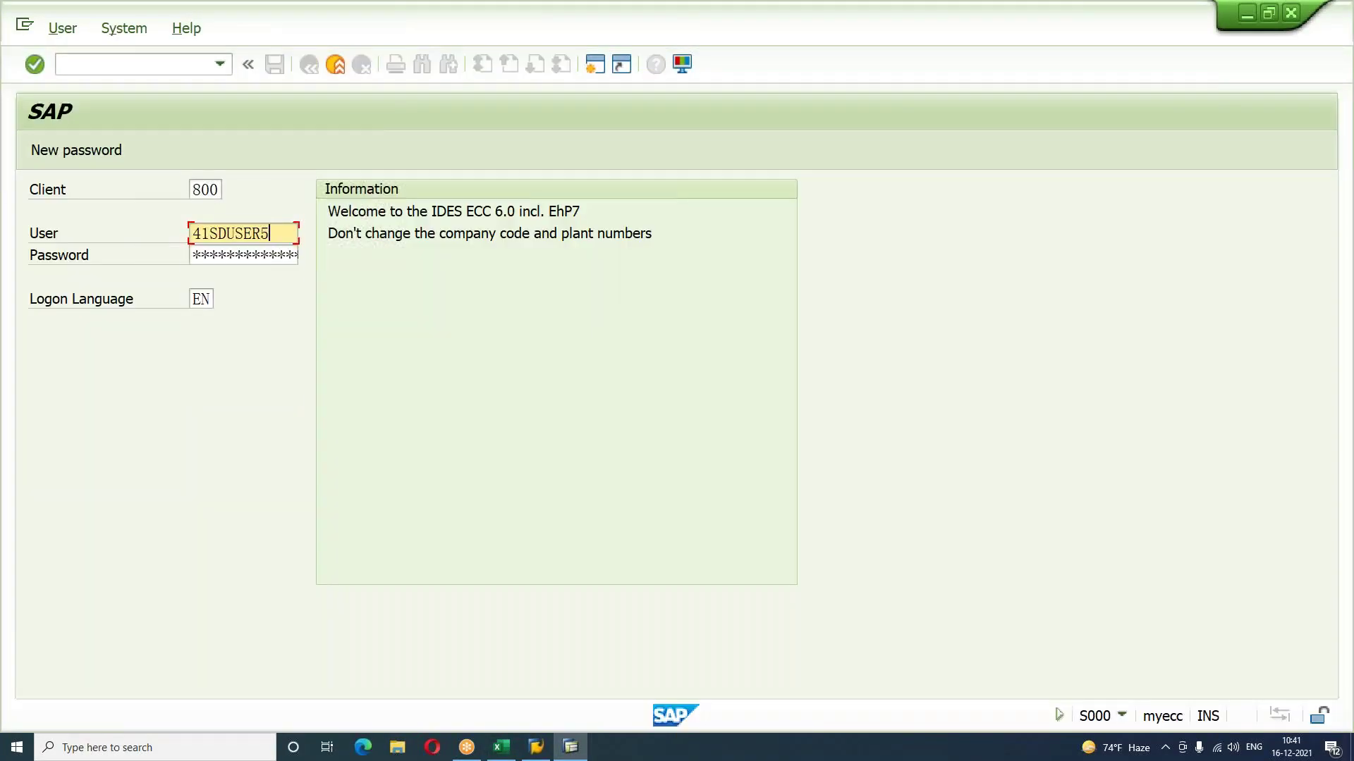
{"action": "key", "text": "Tab"}
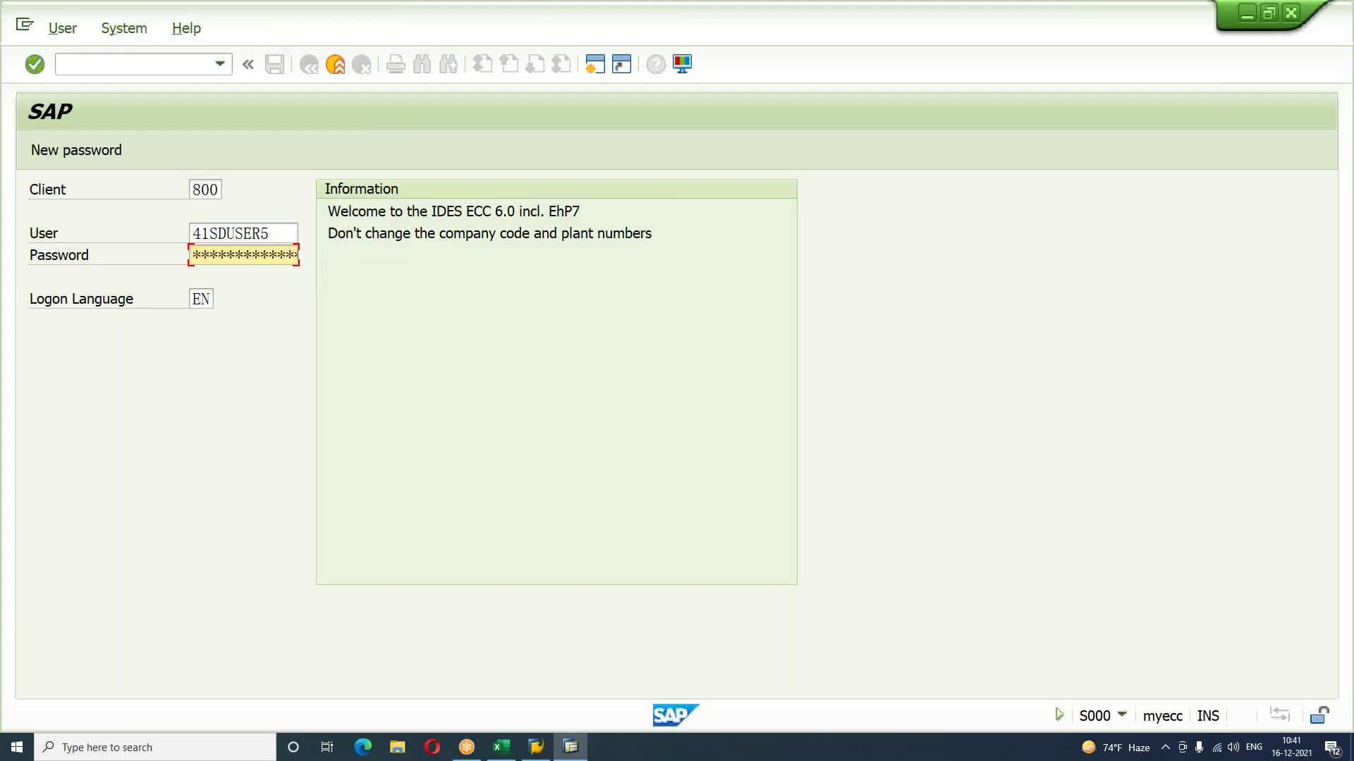
{"action": "key", "text": "Return"}
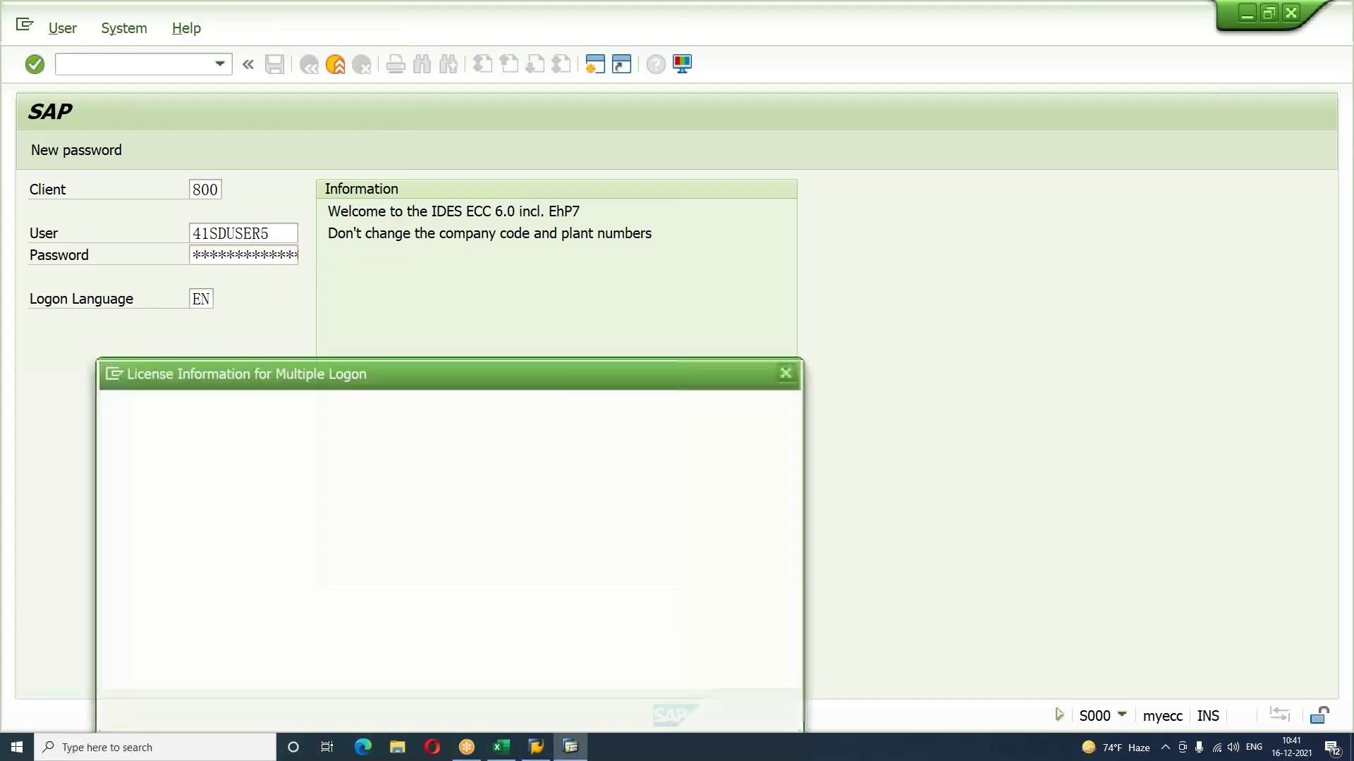
{"action": "key", "text": "Return"}
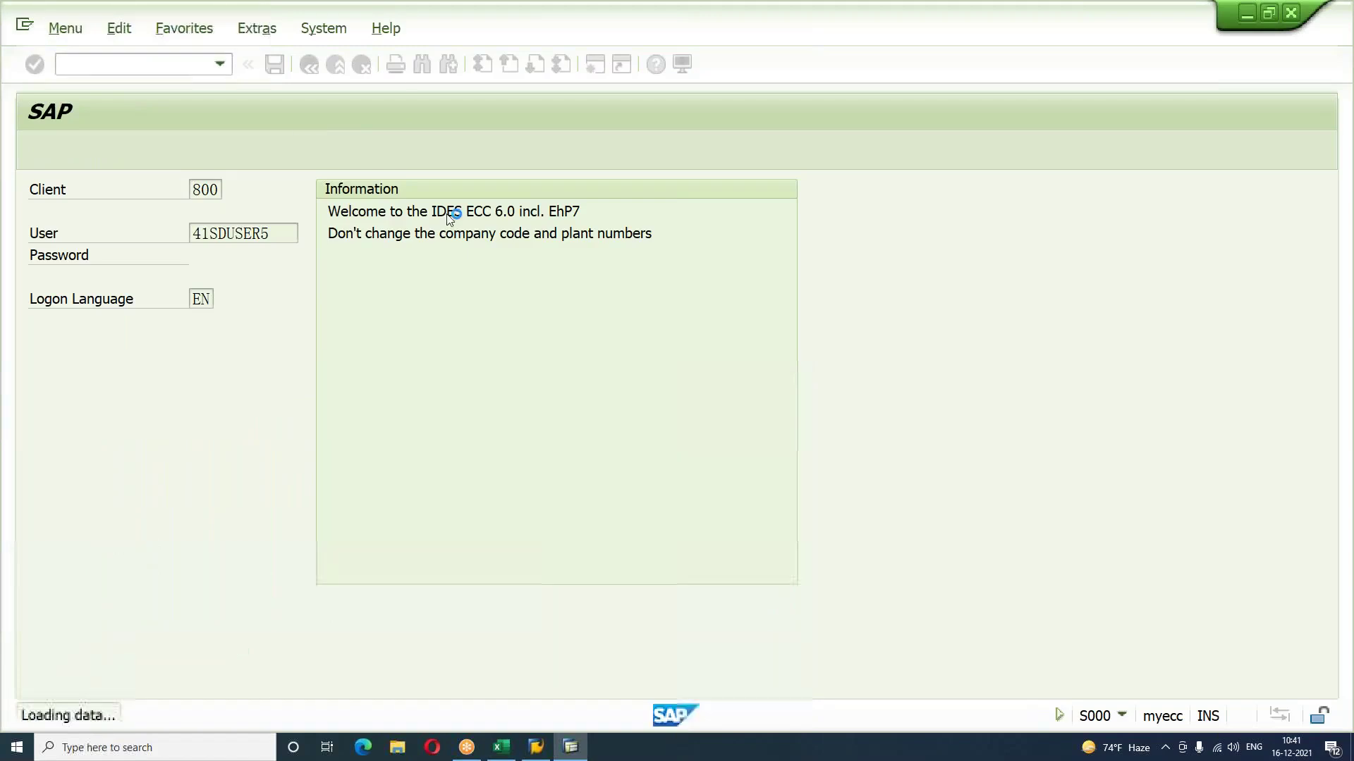
Step: List the sales orders for material THIRD with transaction VA05 and select the most recent sales document
{"action": "type", "text": "v"}
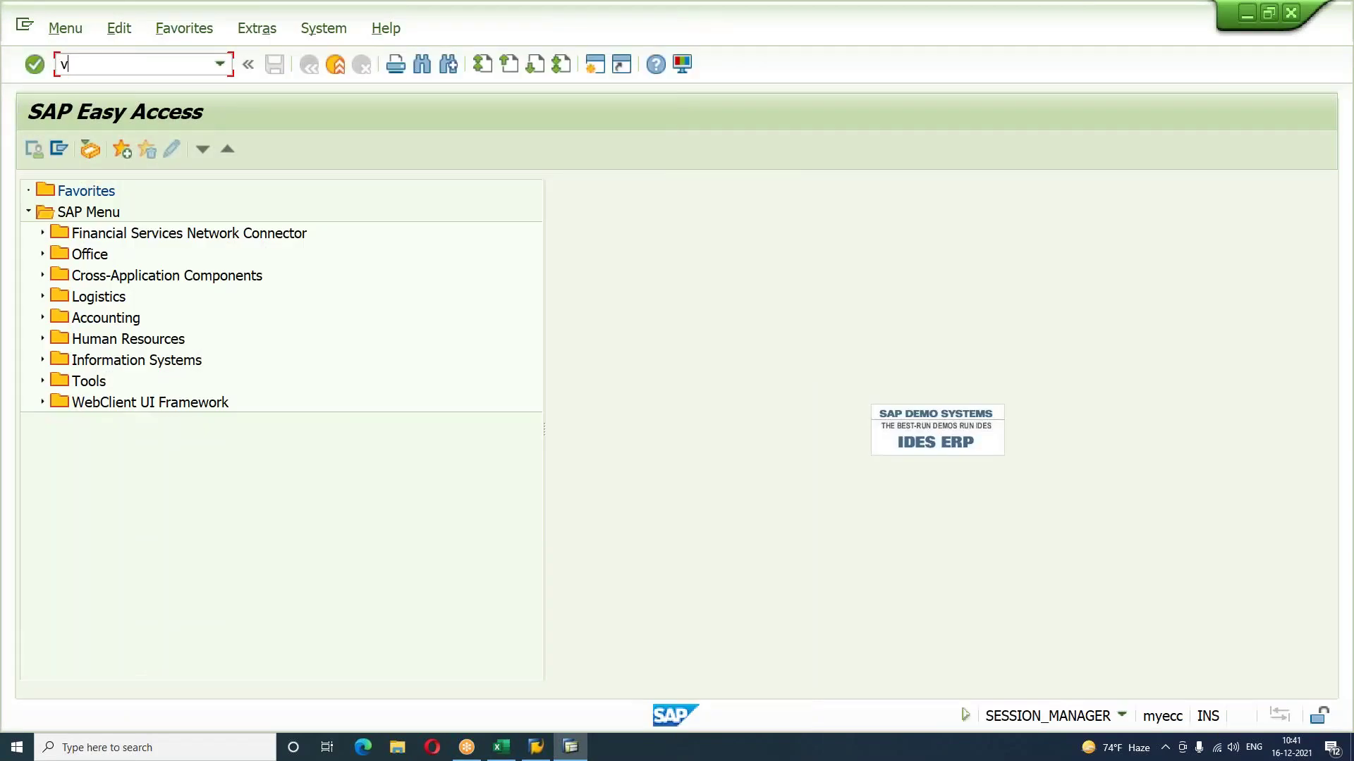
{"action": "type", "text": "a05"}
{"action": "key", "text": "Return"}
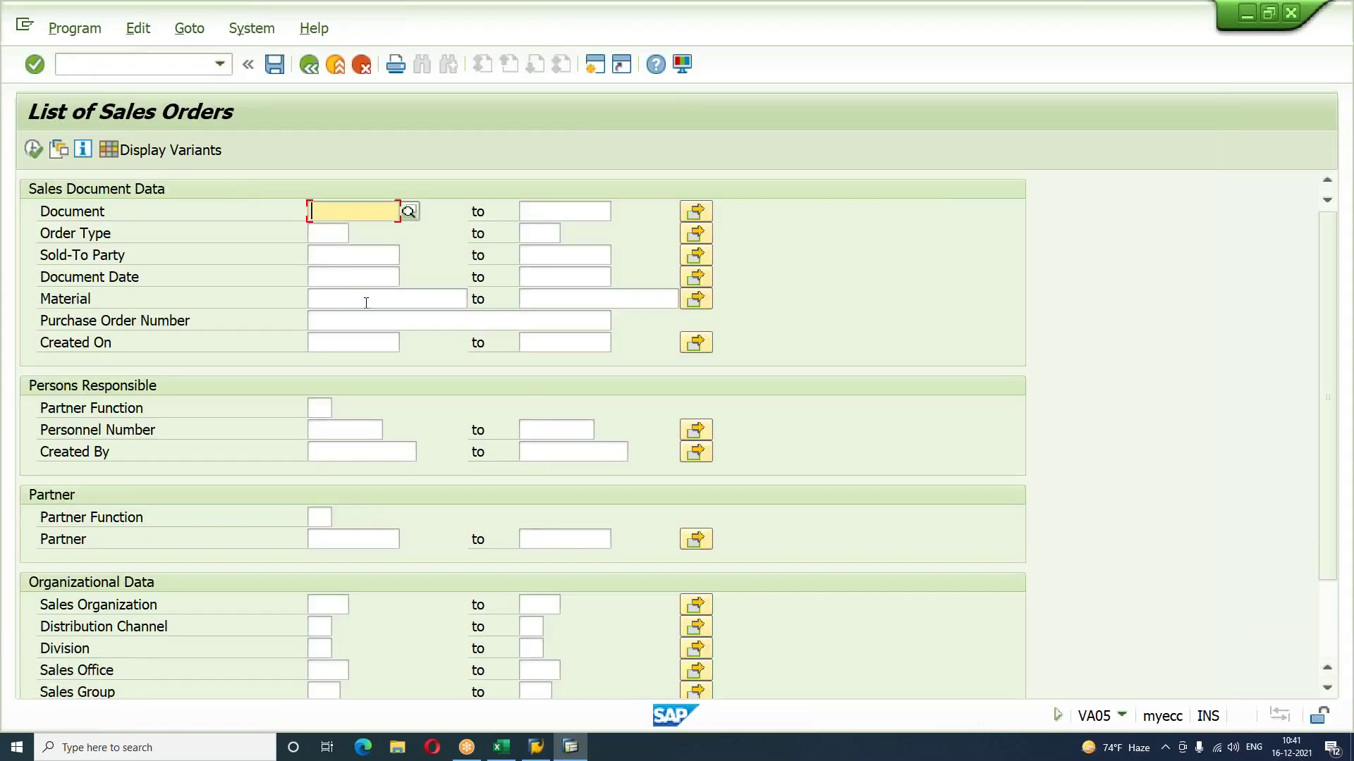
{"action": "scroll", "coordinate": [294, 508], "scroll_direction": "down", "scroll_amount": 1}
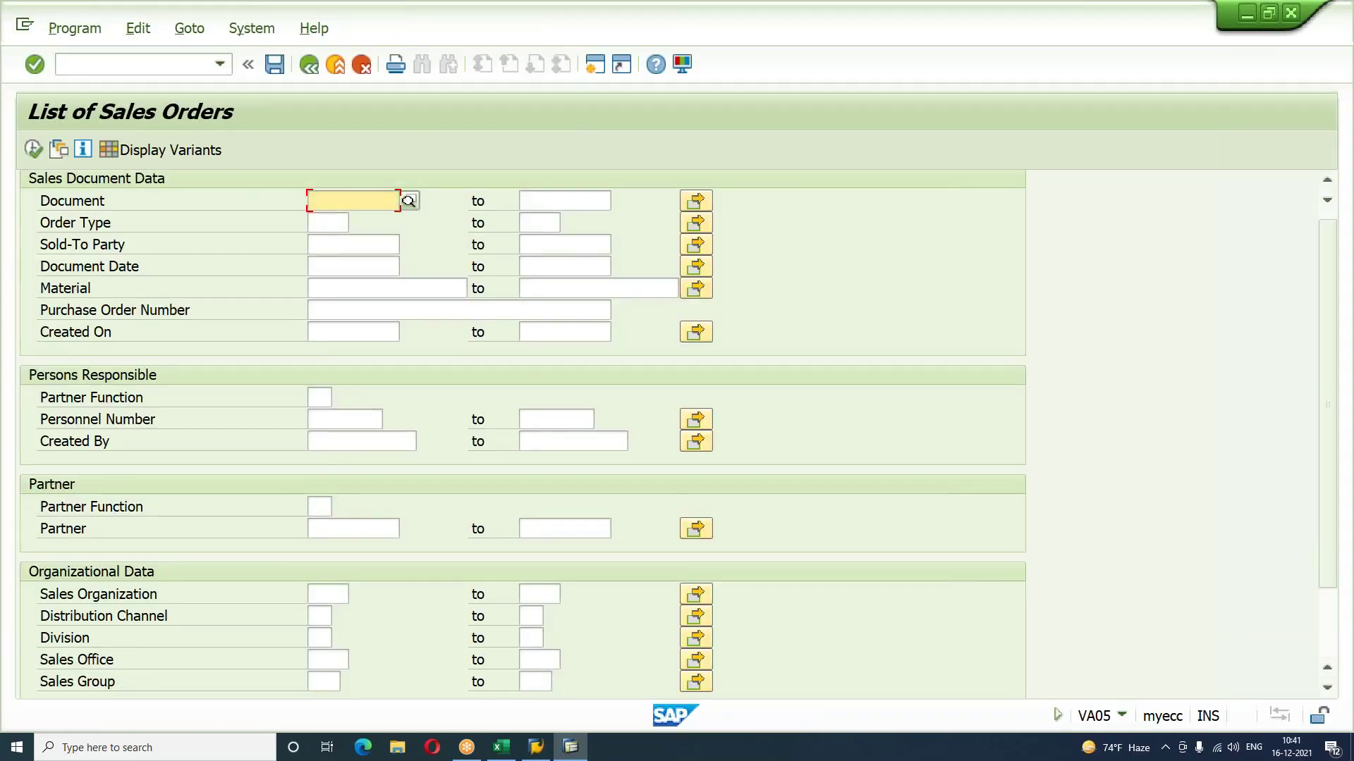
{"action": "left_click", "coordinate": [327, 295]}
{"action": "type", "text": "third"}
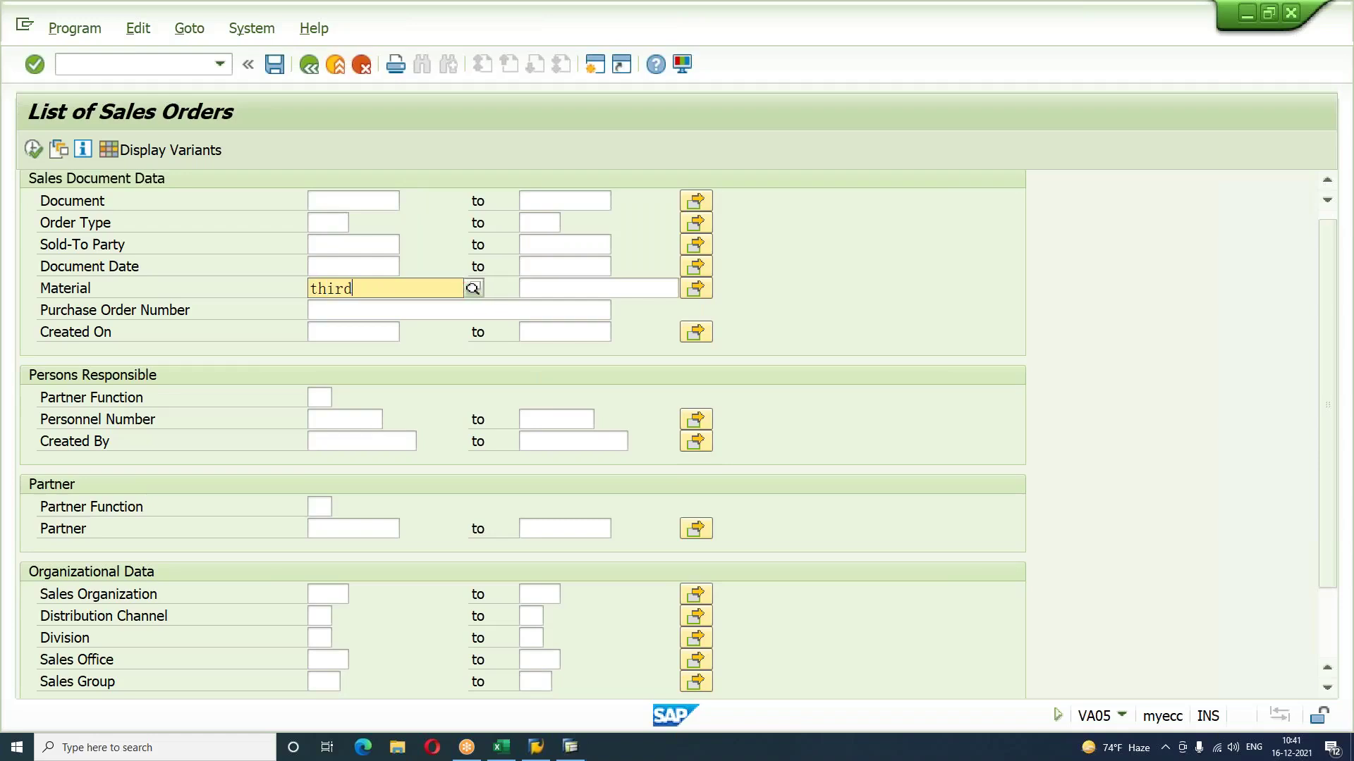
{"action": "key", "text": "Return"}
{"action": "left_click", "coordinate": [33, 149]}
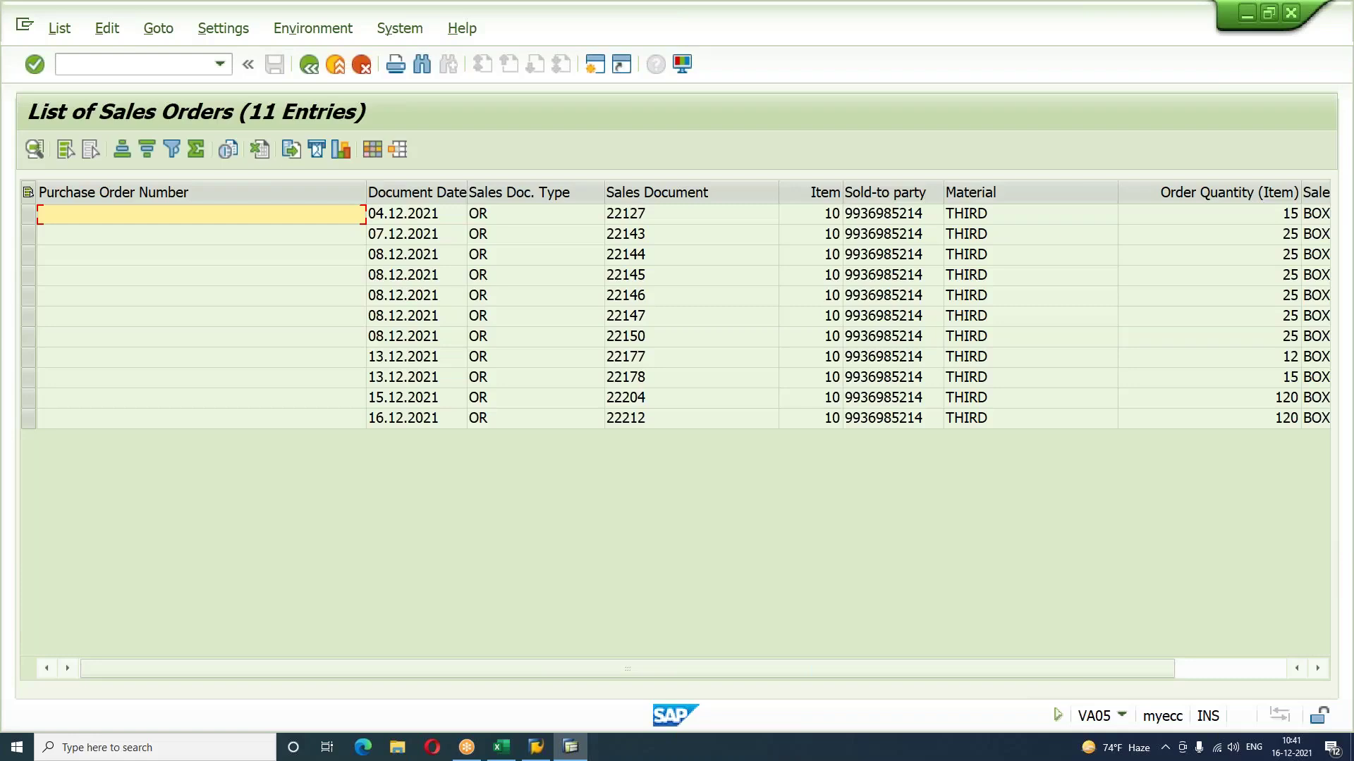
{"action": "left_click", "coordinate": [630, 418]}
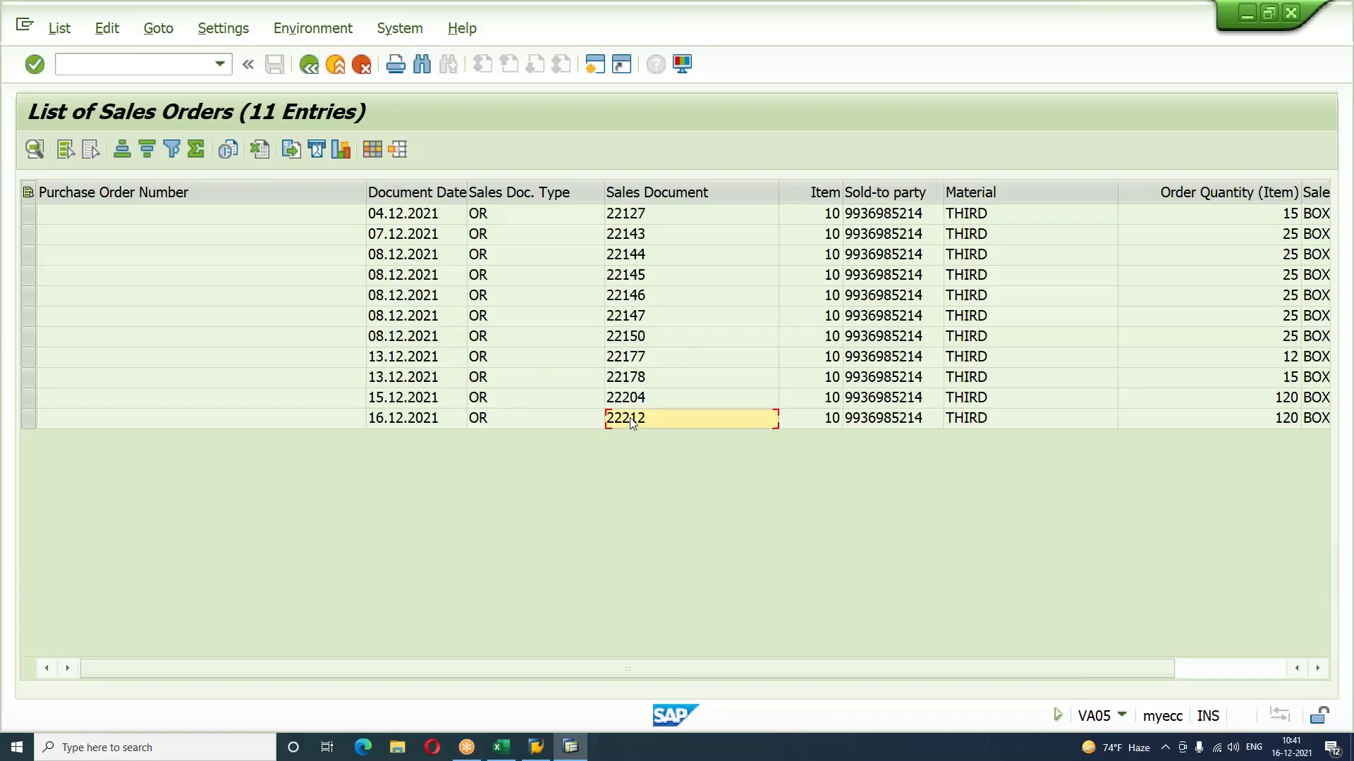
Step: Open the most recent sales order for material THIRD in change mode with transaction VA02
{"action": "left_click", "coordinate": [141, 64]}
{"action": "type", "text": "/n"}
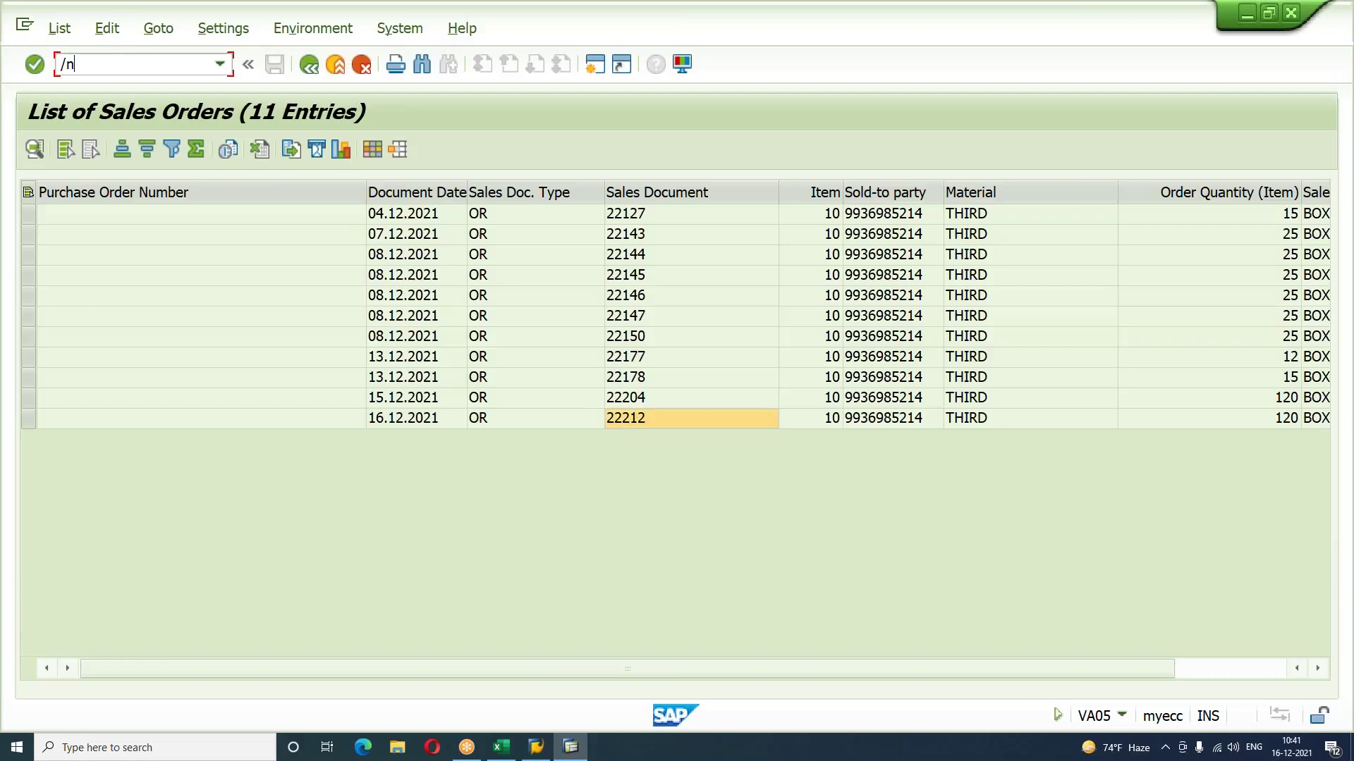
{"action": "type", "text": "va02"}
{"action": "key", "text": "Return"}
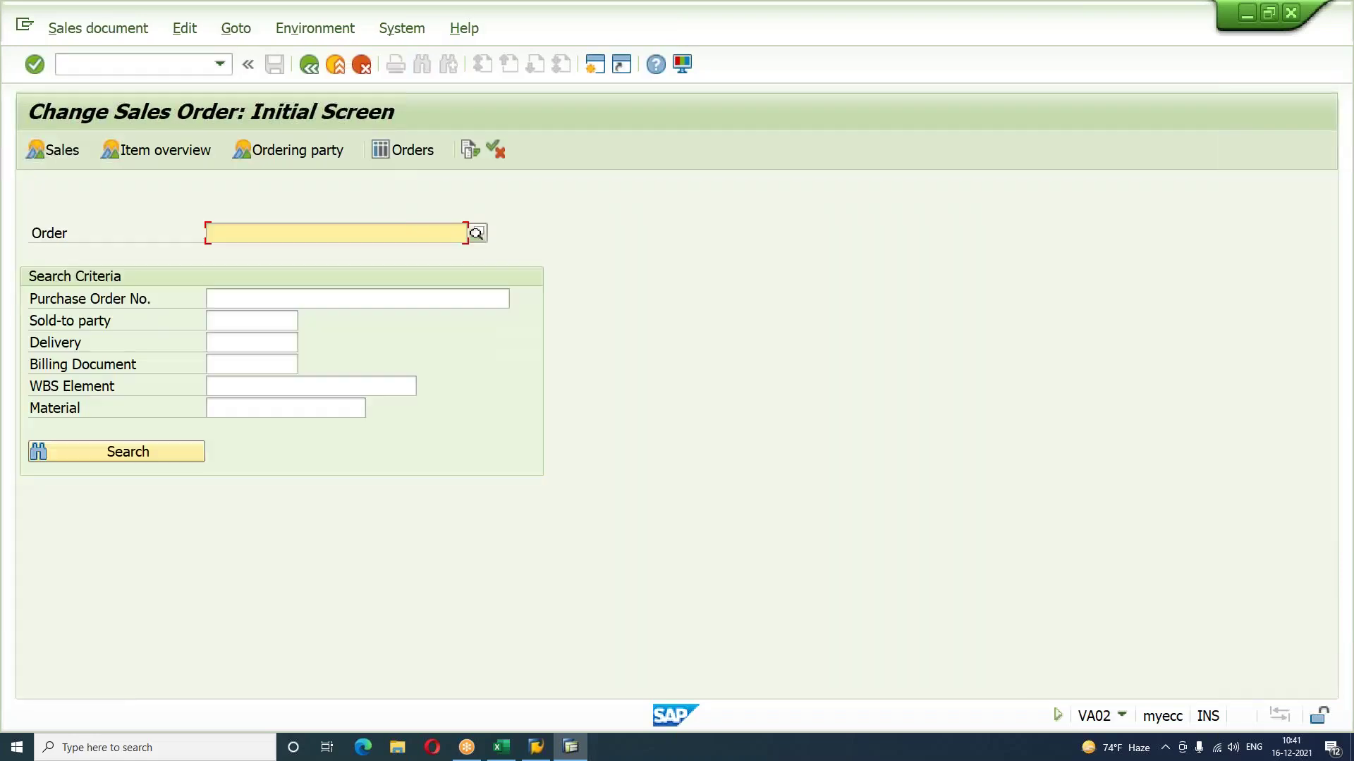
{"action": "type", "text": "2212"}
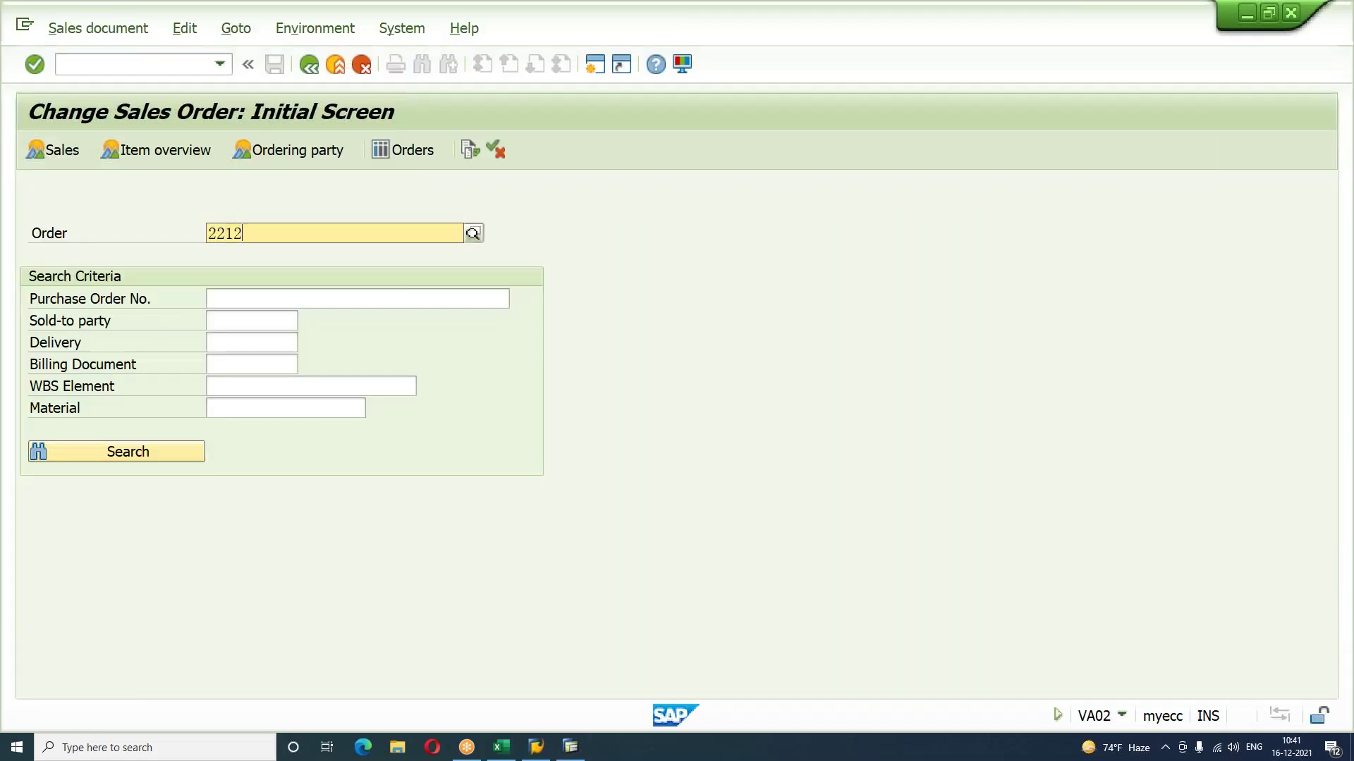
{"action": "key", "text": "Return"}
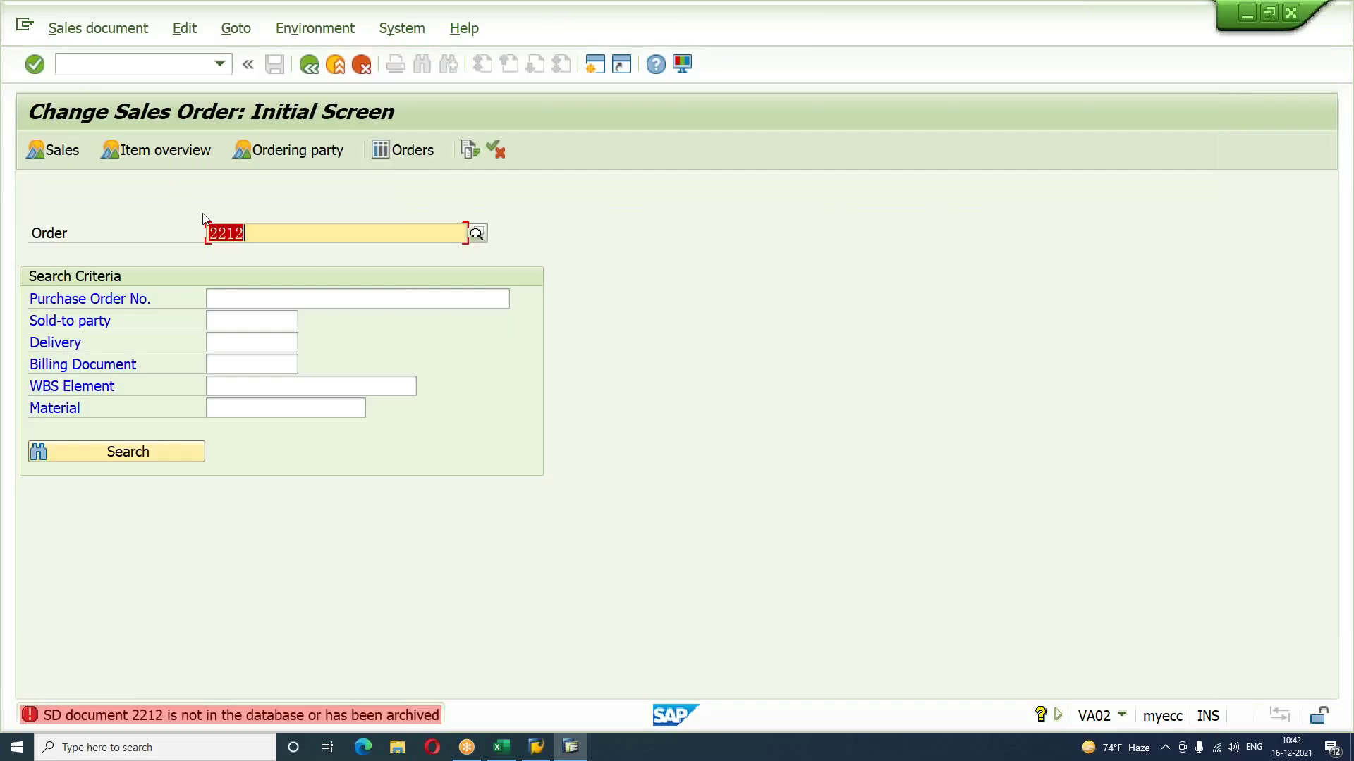
{"action": "left_click", "coordinate": [223, 236]}
{"action": "type", "text": "2"}
{"action": "key", "text": "Return"}
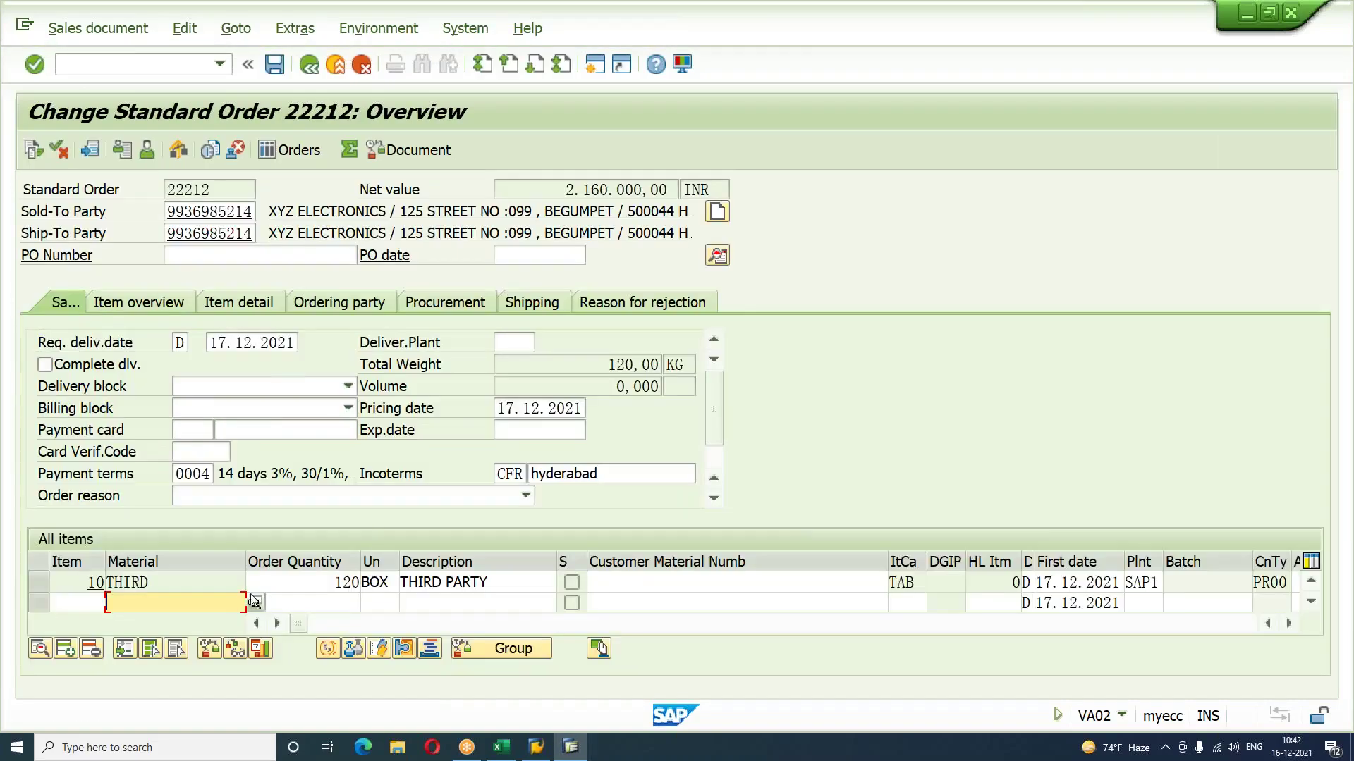
Step: Copy the purchase requisition number from the schedule lines of sales order item 10, material THIRD
{"action": "double_click", "coordinate": [443, 583]}
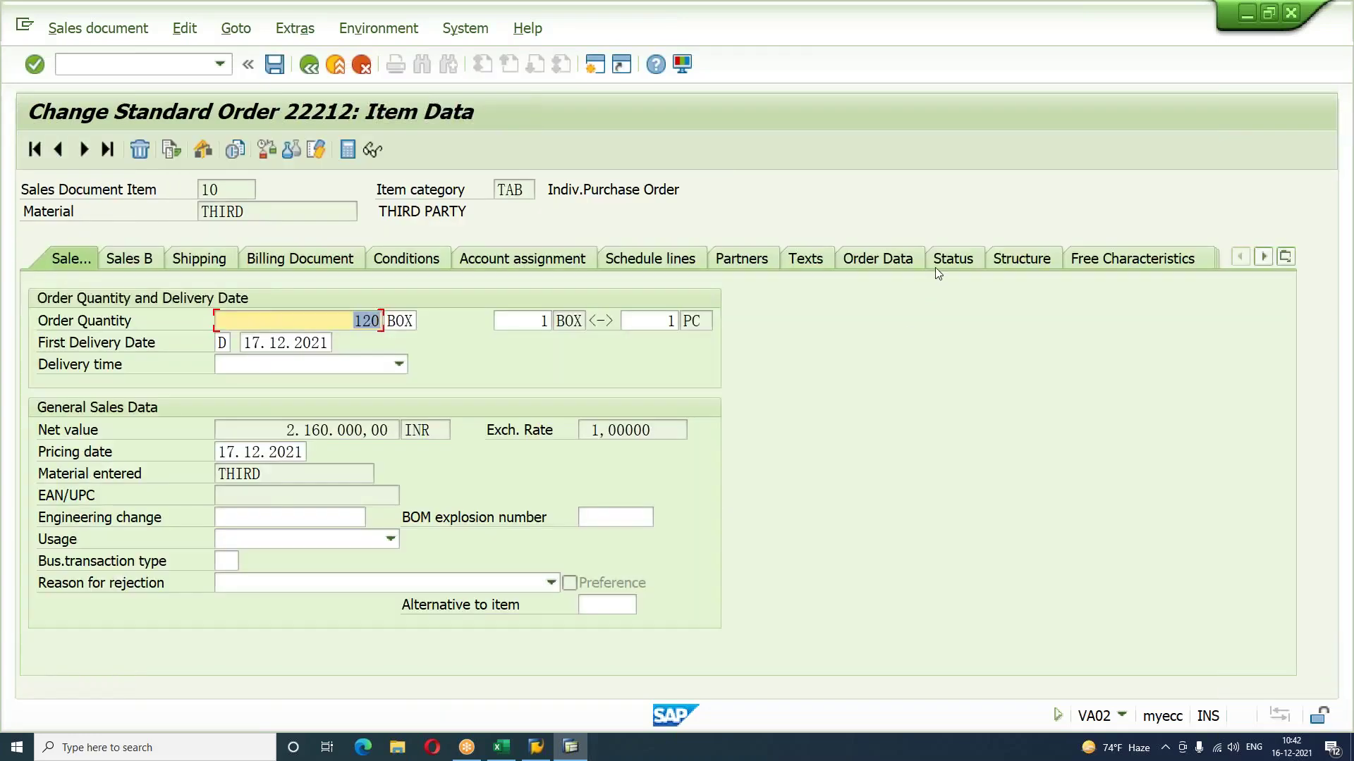
{"action": "left_click", "coordinate": [671, 260]}
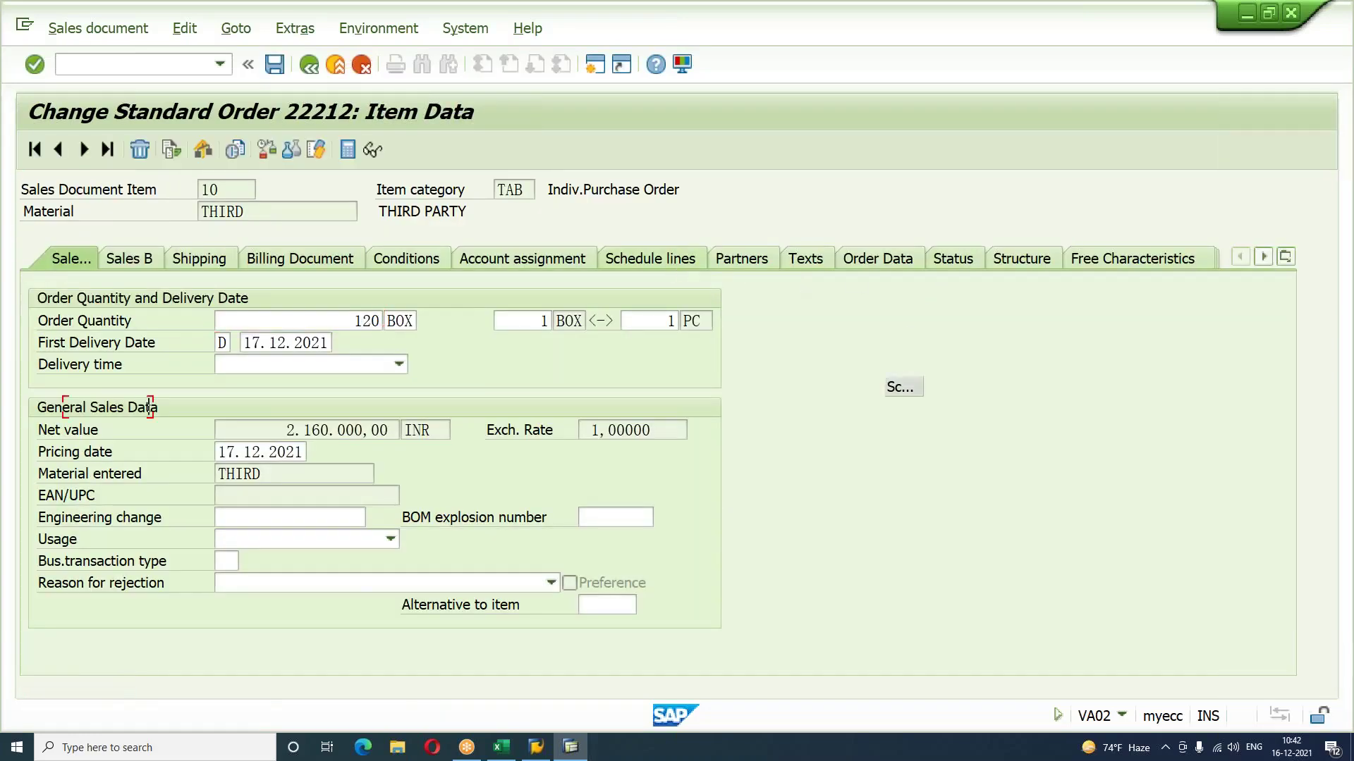
{"action": "left_click_drag", "start_coordinate": [992, 408], "coordinate": [916, 411]}
{"action": "key", "text": "ctrl+c"}
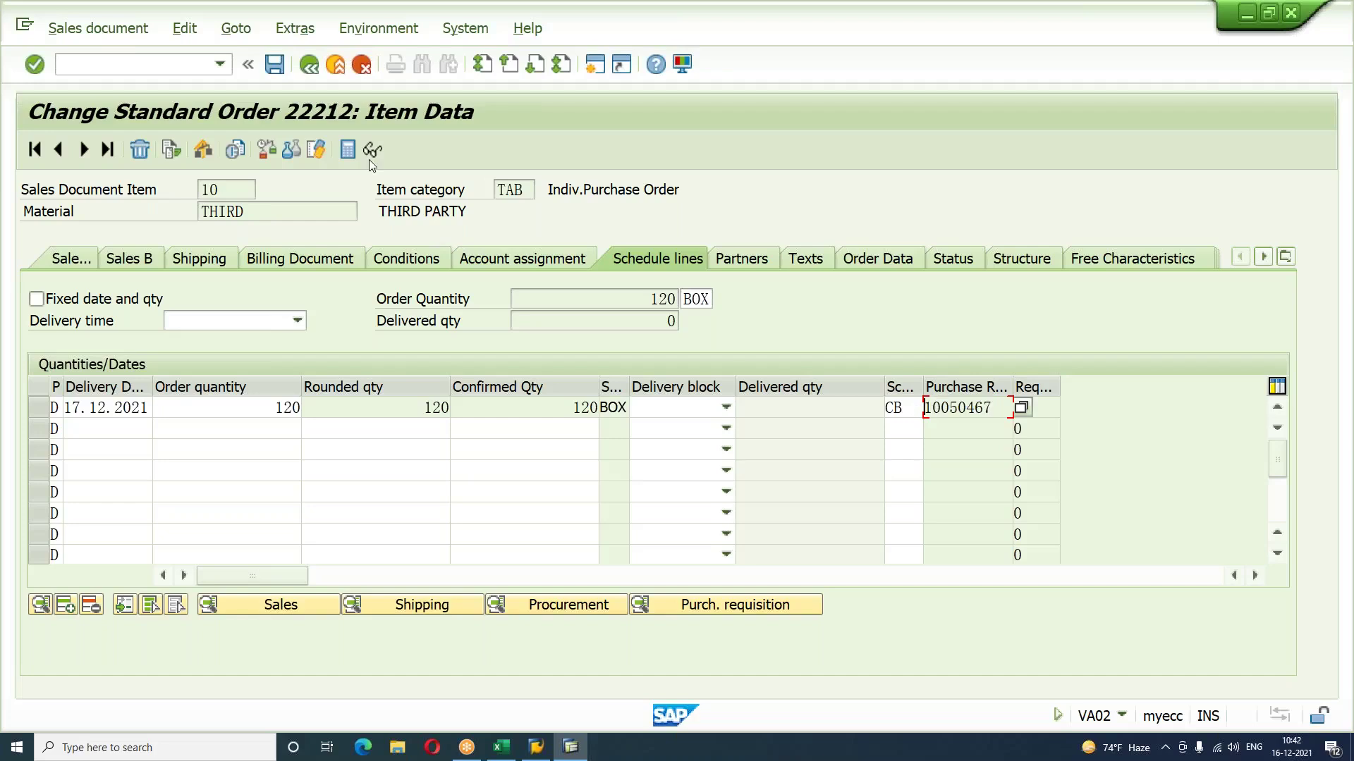
Step: Leave the sales order and return to the SAP Easy Access start screen
{"action": "left_click", "coordinate": [172, 63]}
{"action": "type", "text": "/nme"}
{"action": "key", "text": "BackSpace"}
{"action": "key", "text": "BackSpace"}
{"action": "key", "text": "BackSpace"}
{"action": "type", "text": "n"}
{"action": "key", "text": "Return"}
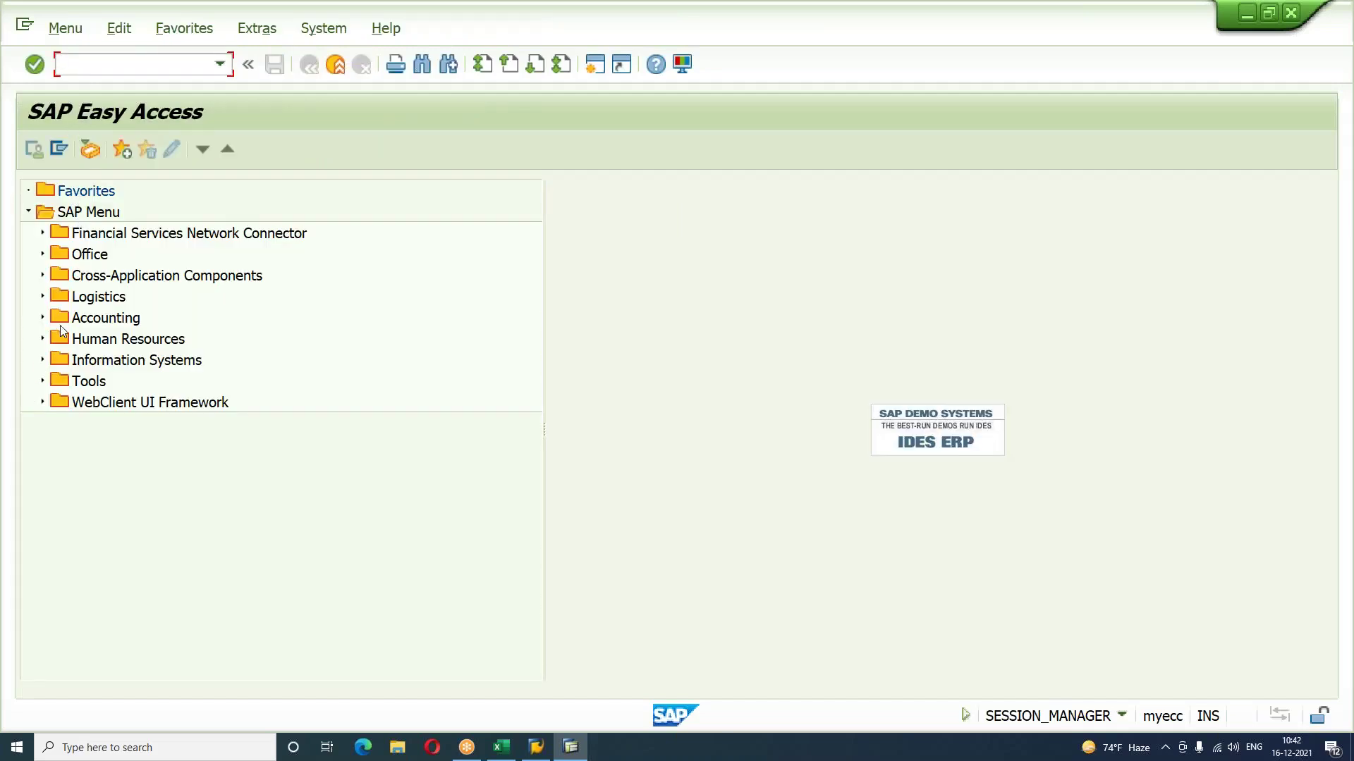
Step: Start the individual release transaction ME54N for purchase requisitions, found under Logistics, Materials Management, Purchasing
{"action": "left_click", "coordinate": [42, 298]}
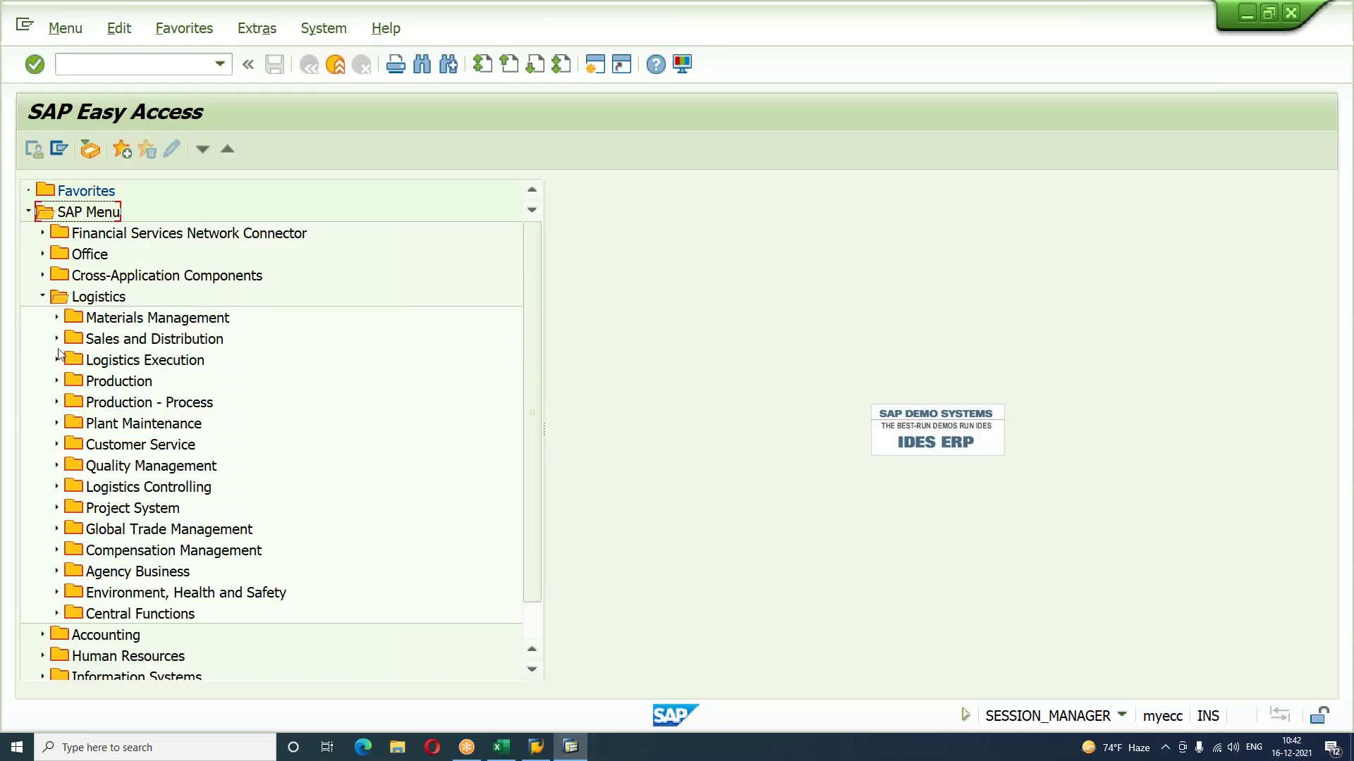
{"action": "left_click", "coordinate": [57, 318]}
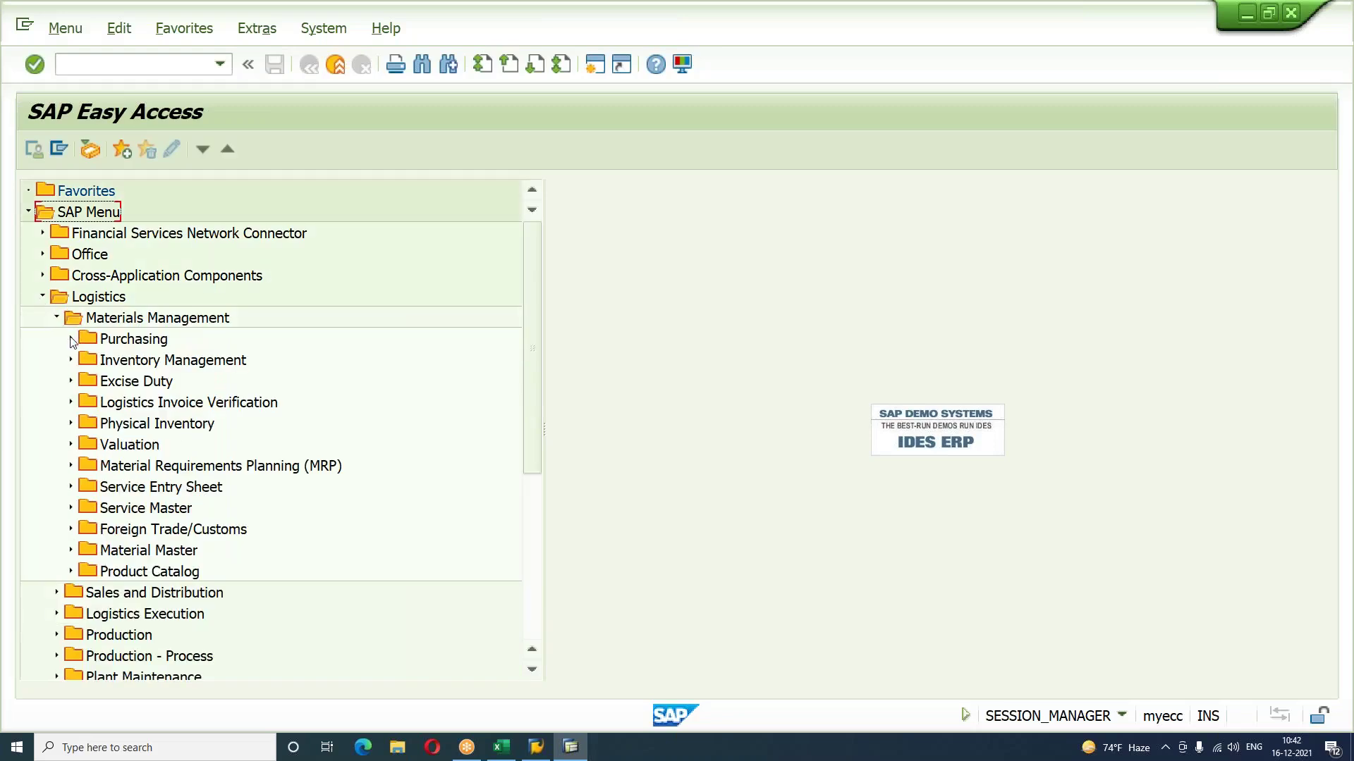
{"action": "left_click", "coordinate": [71, 339]}
{"action": "left_click", "coordinate": [85, 381]}
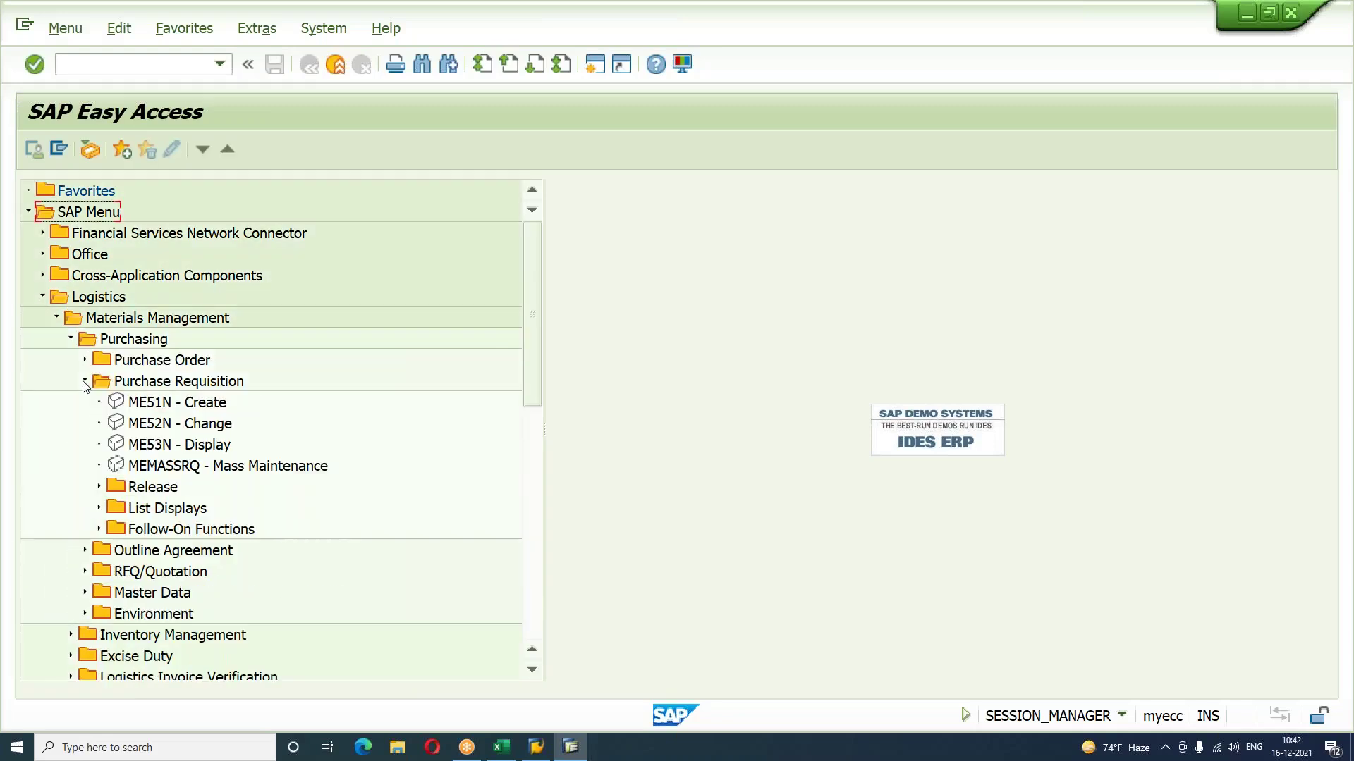
{"action": "left_click", "coordinate": [96, 487]}
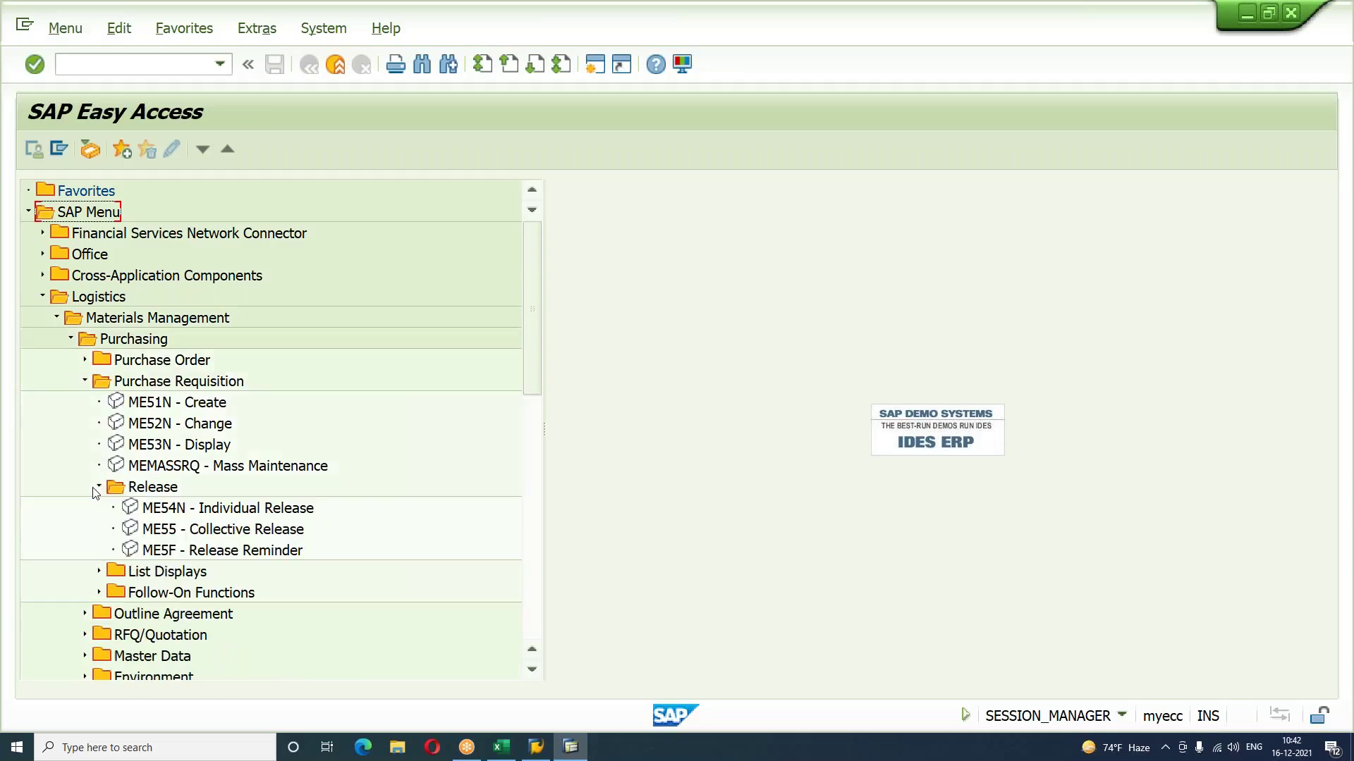
{"action": "double_click", "coordinate": [174, 509]}
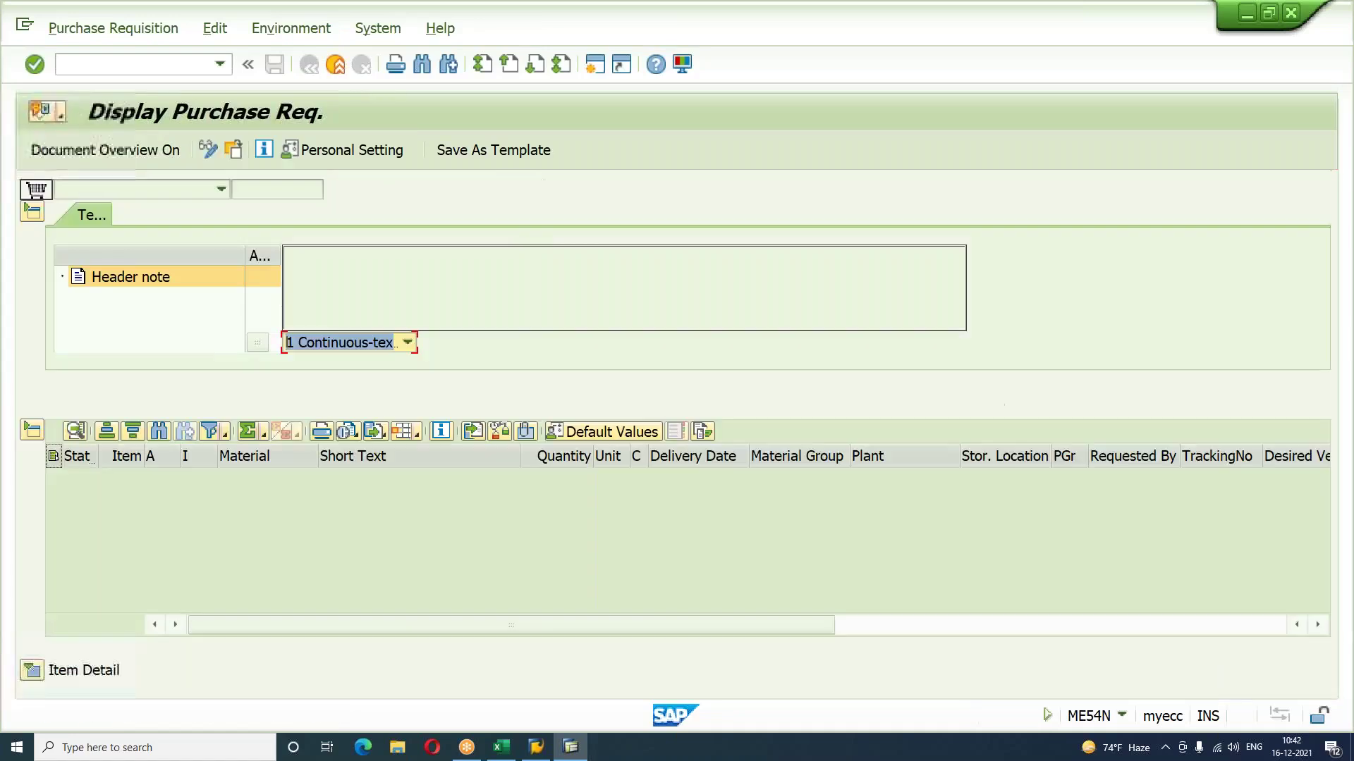
Step: Load the copied purchase requisition into the release transaction as the other document
{"action": "left_click", "coordinate": [236, 156]}
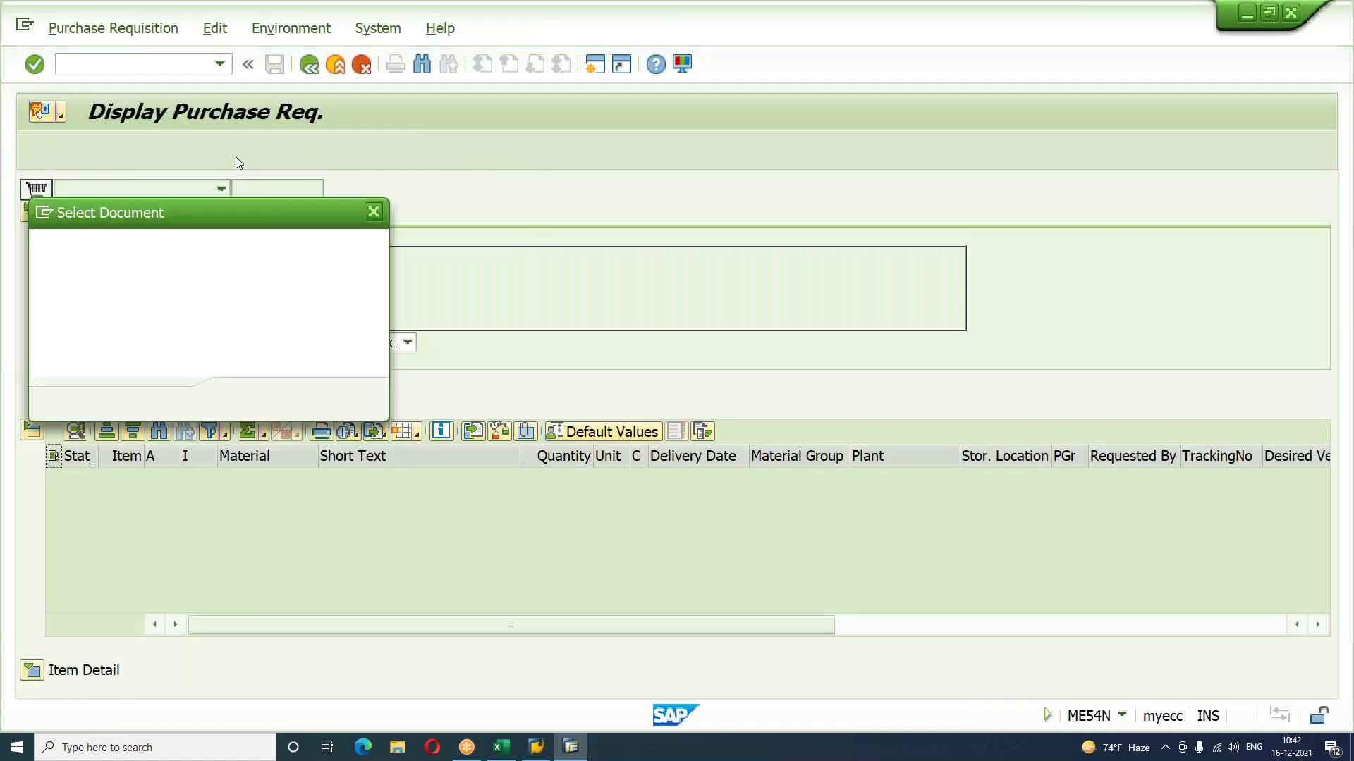
{"action": "key", "text": "ctrl+v"}
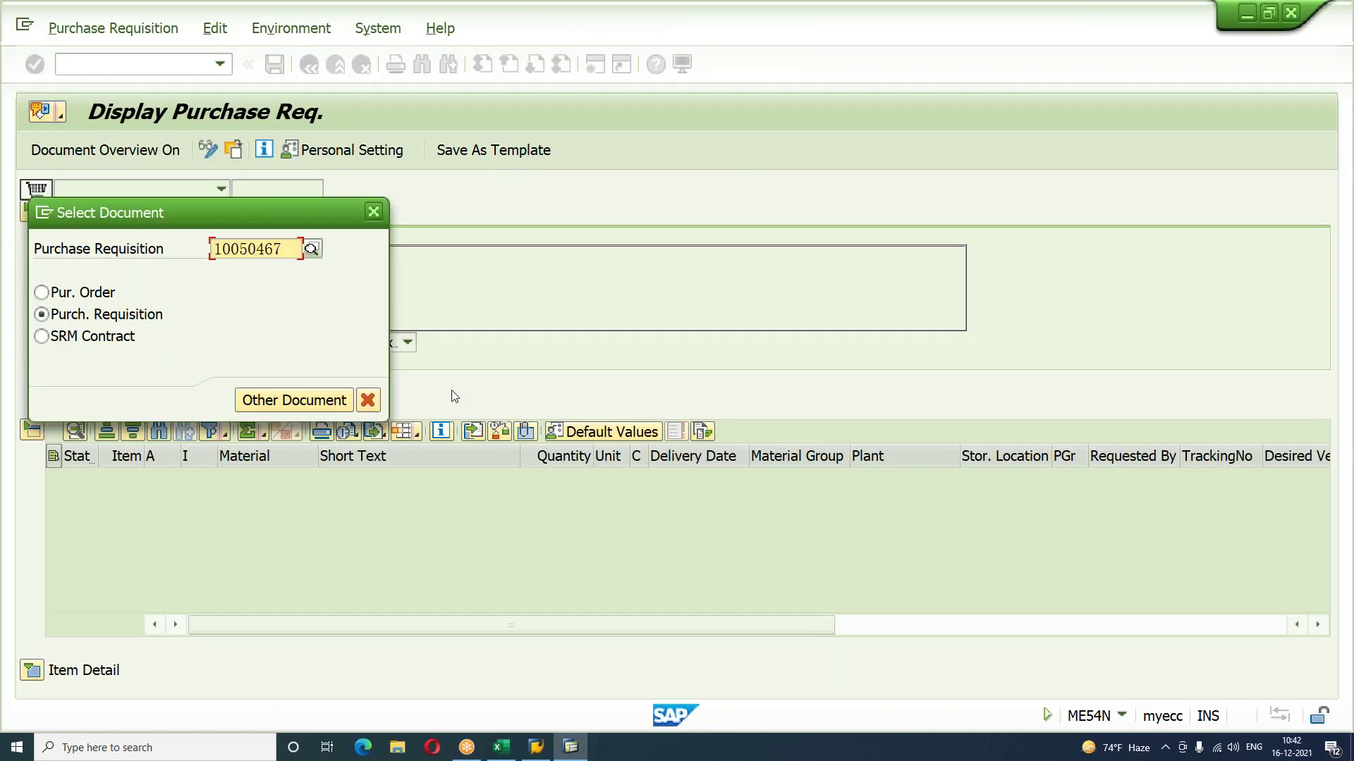
{"action": "left_click", "coordinate": [276, 399]}
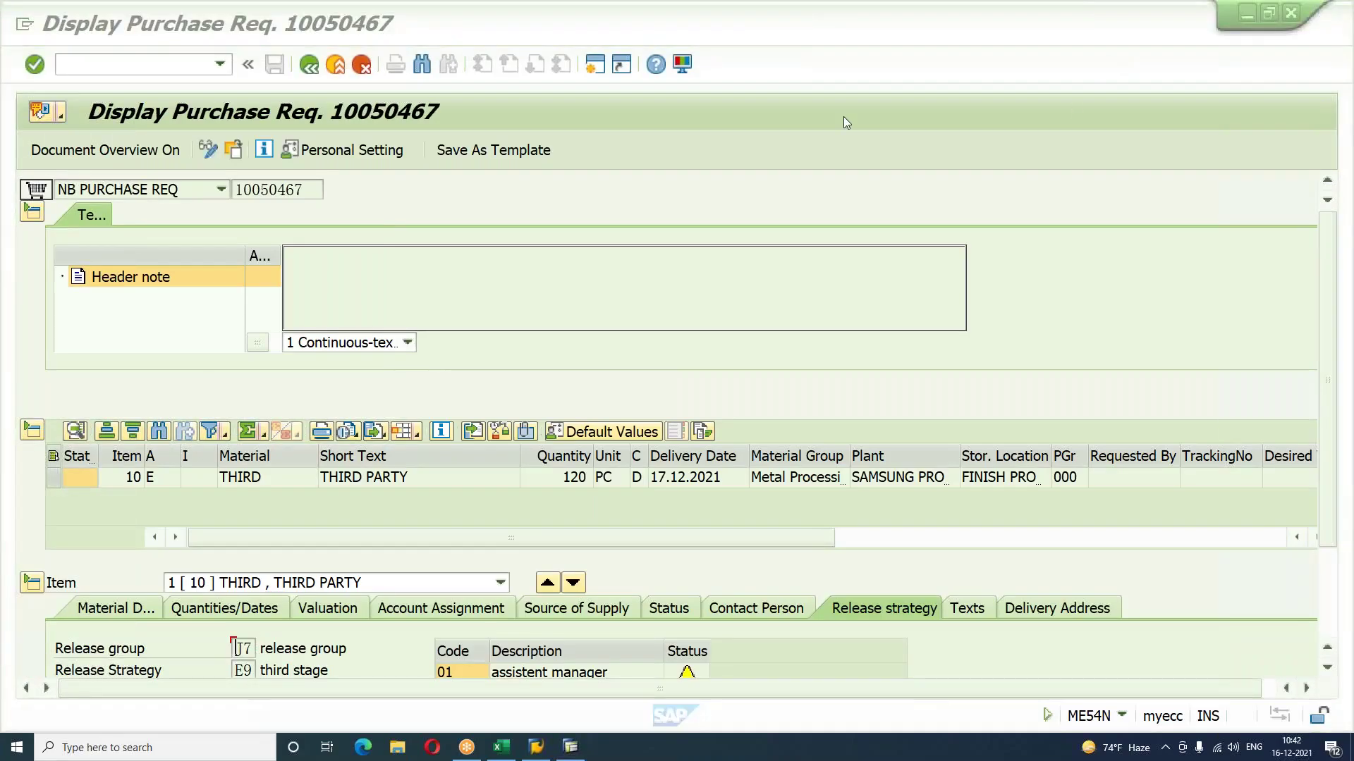
Step: Release the purchase requisition with codes 01 assistent manager, 02 general manager and 03 managing director, and save it
{"action": "left_click", "coordinate": [210, 148]}
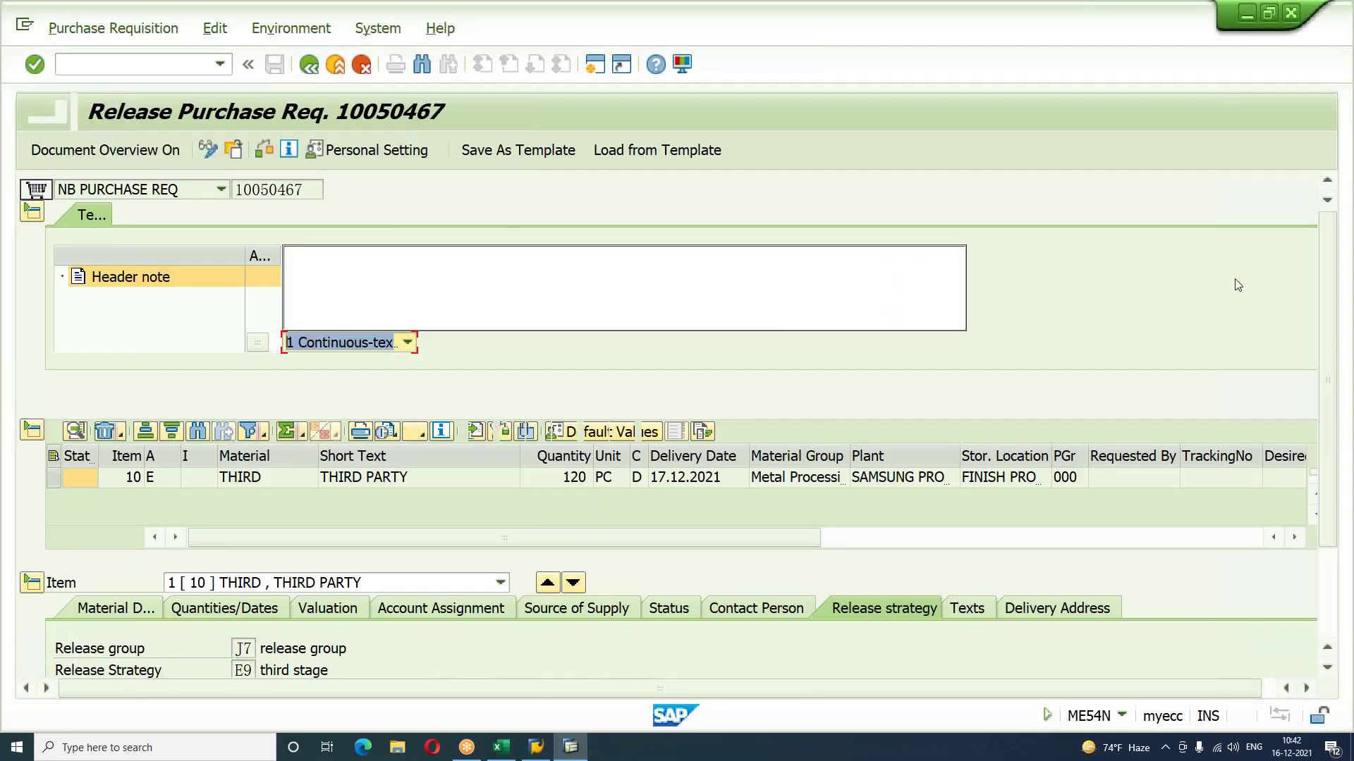
{"action": "scroll", "coordinate": [1331, 377], "scroll_direction": "down", "scroll_amount": 3}
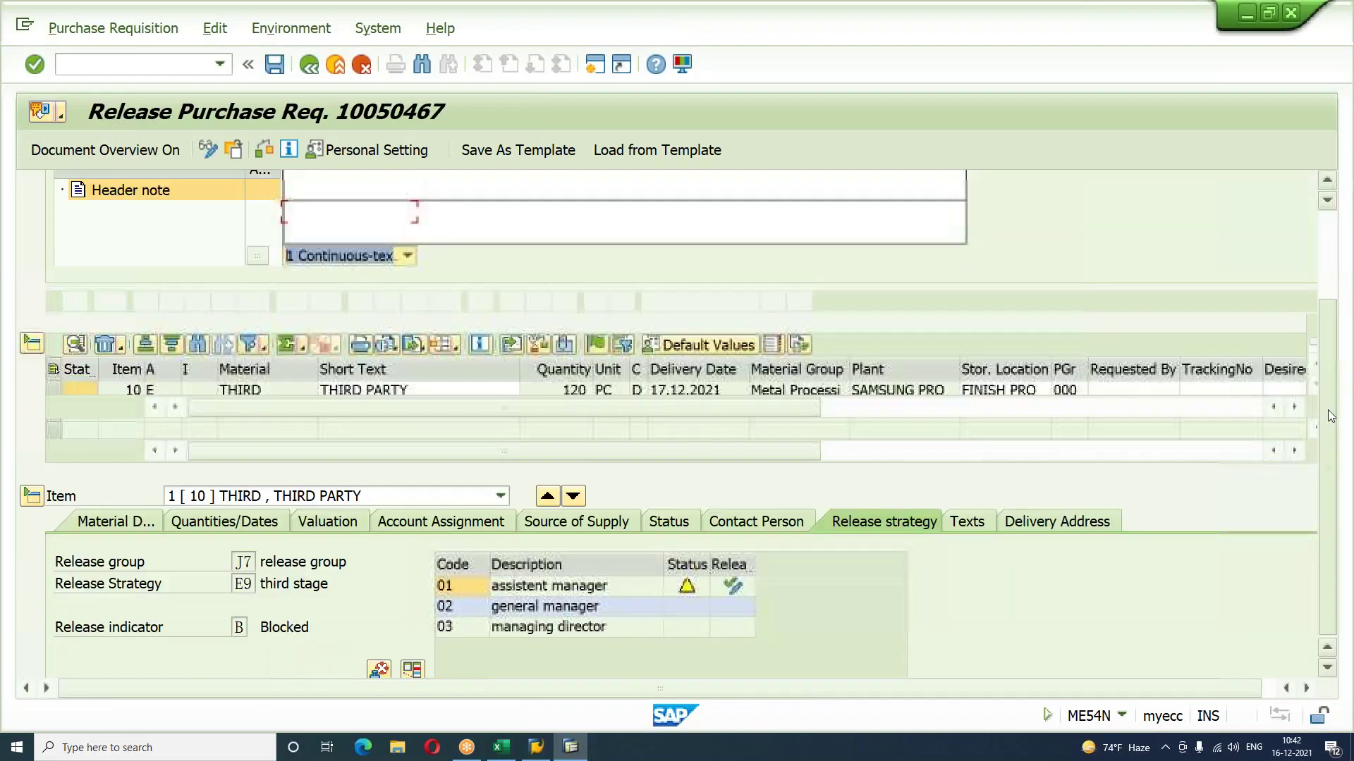
{"action": "left_click", "coordinate": [733, 542]}
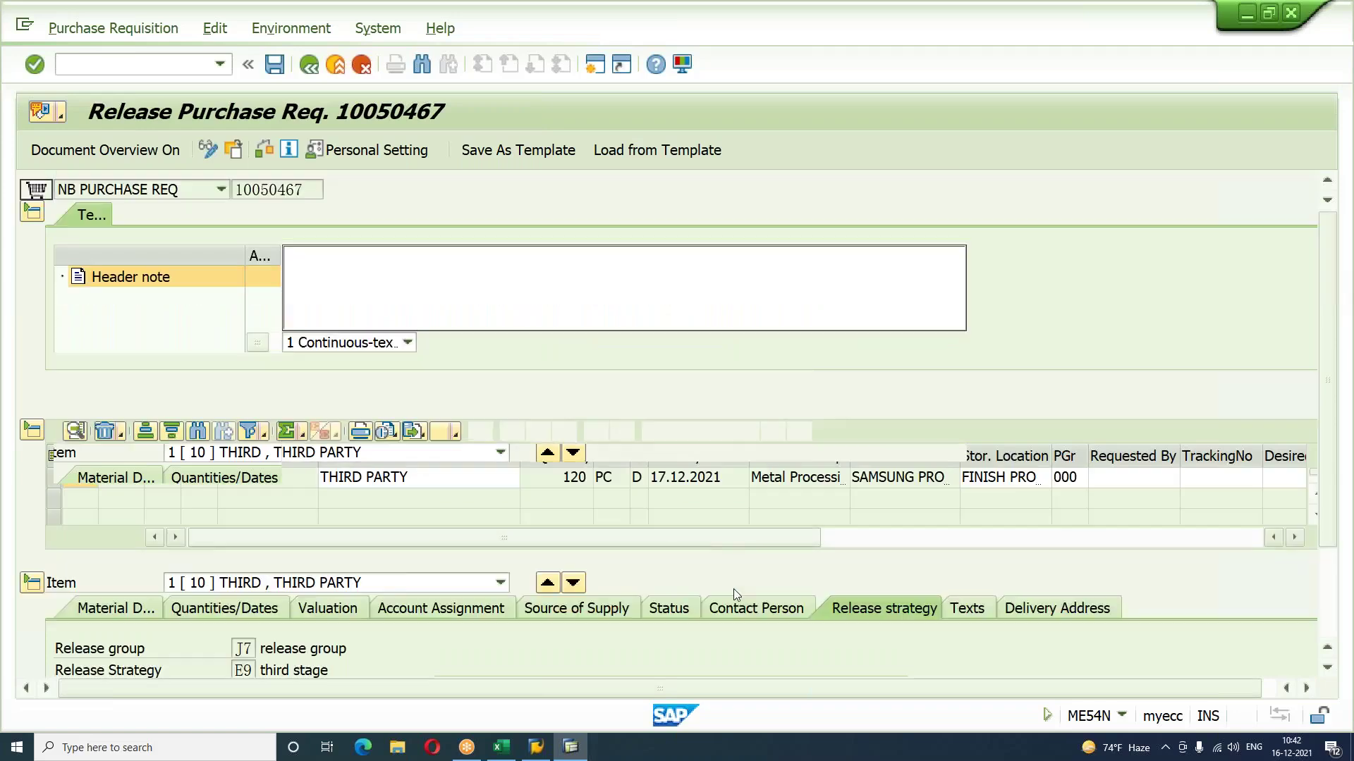
{"action": "scroll", "coordinate": [1327, 583], "scroll_direction": "down", "scroll_amount": 3}
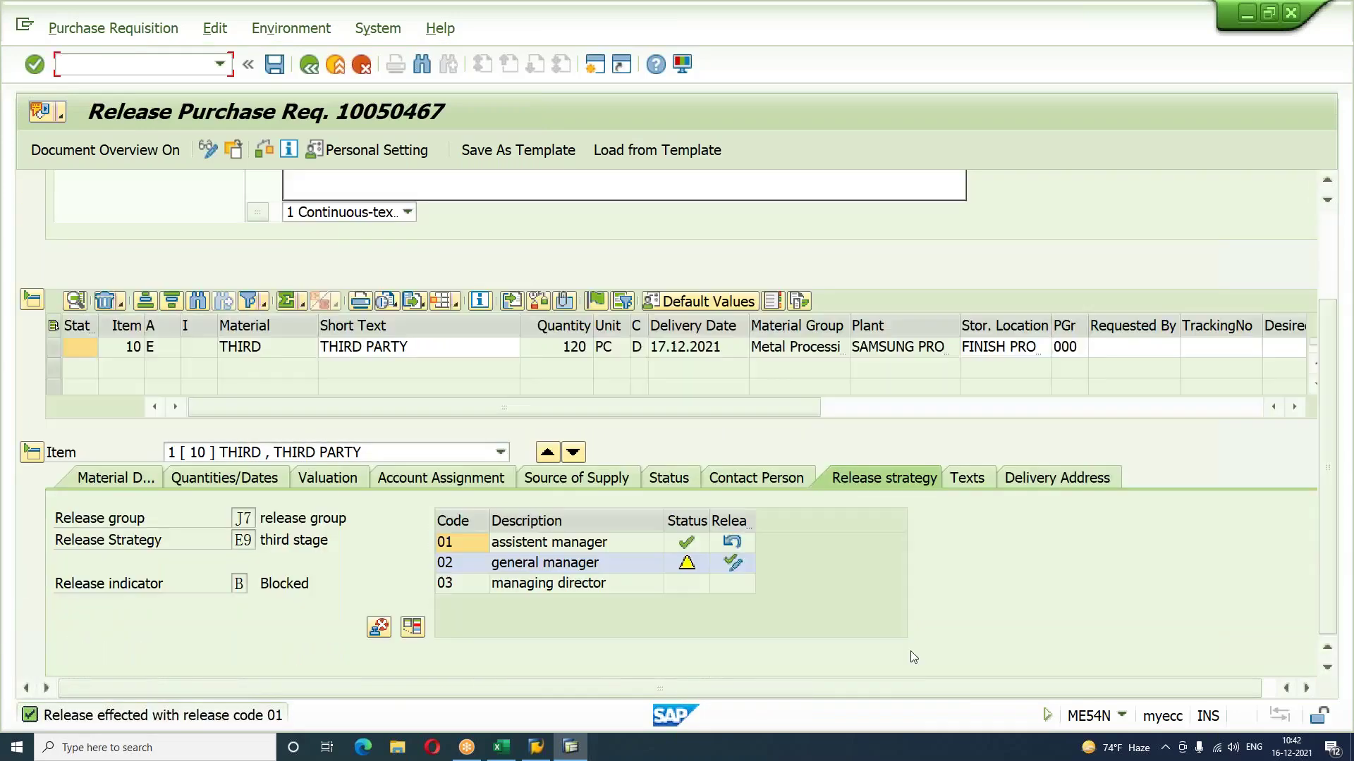
{"action": "left_click", "coordinate": [732, 563]}
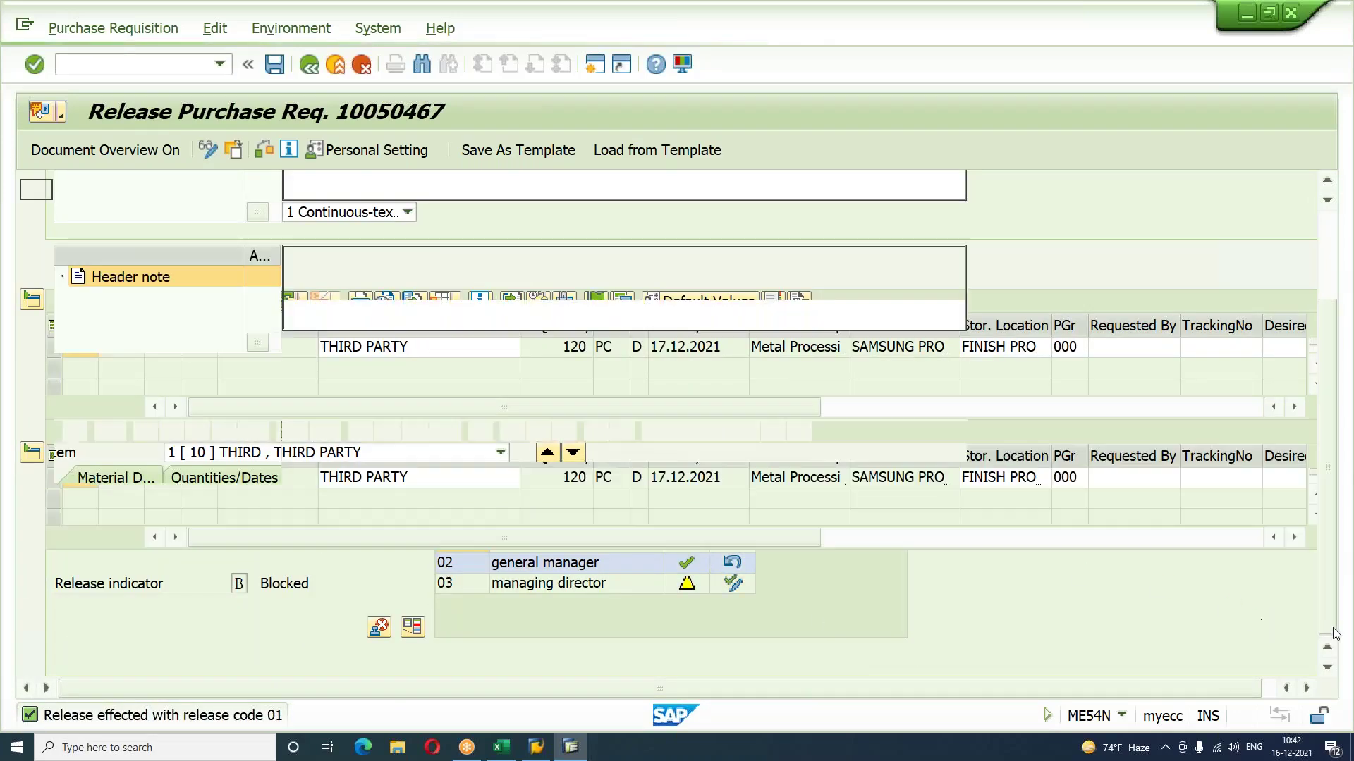
{"action": "scroll", "coordinate": [879, 622], "scroll_direction": "down", "scroll_amount": 1}
{"action": "left_click", "coordinate": [732, 661]}
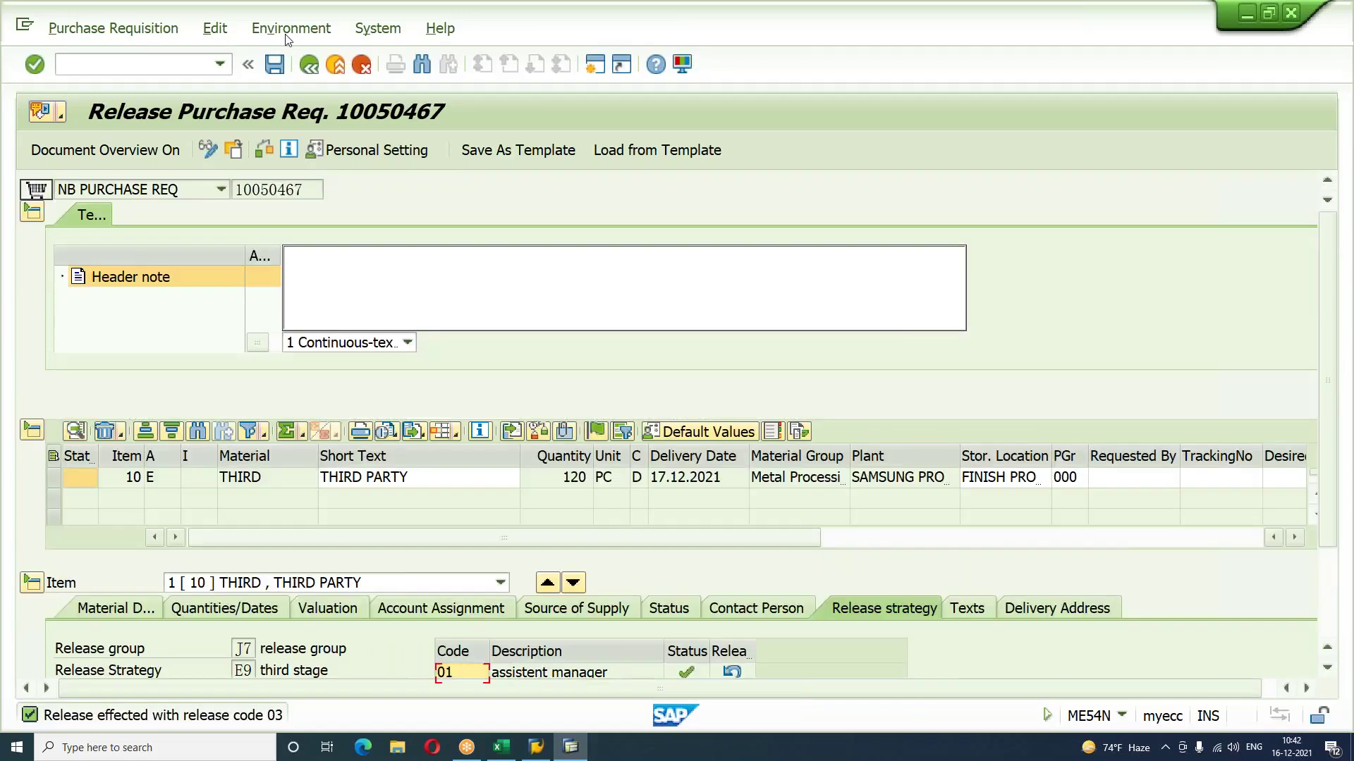
{"action": "left_click", "coordinate": [276, 65]}
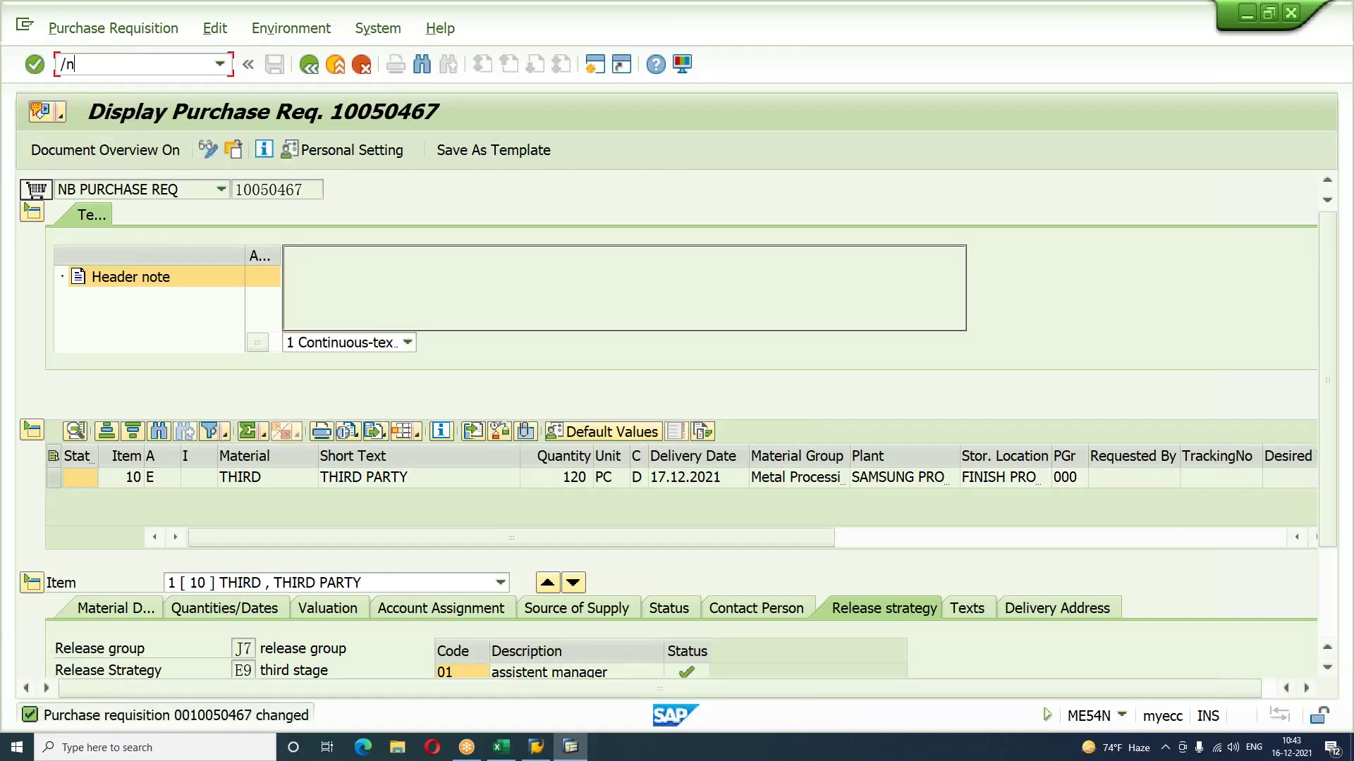
Step: Start a new purchase order with transaction ME21N and adopt the released requisition from My purchase requisitions
{"action": "type", "text": "/nme21n"}
{"action": "key", "text": "Return"}
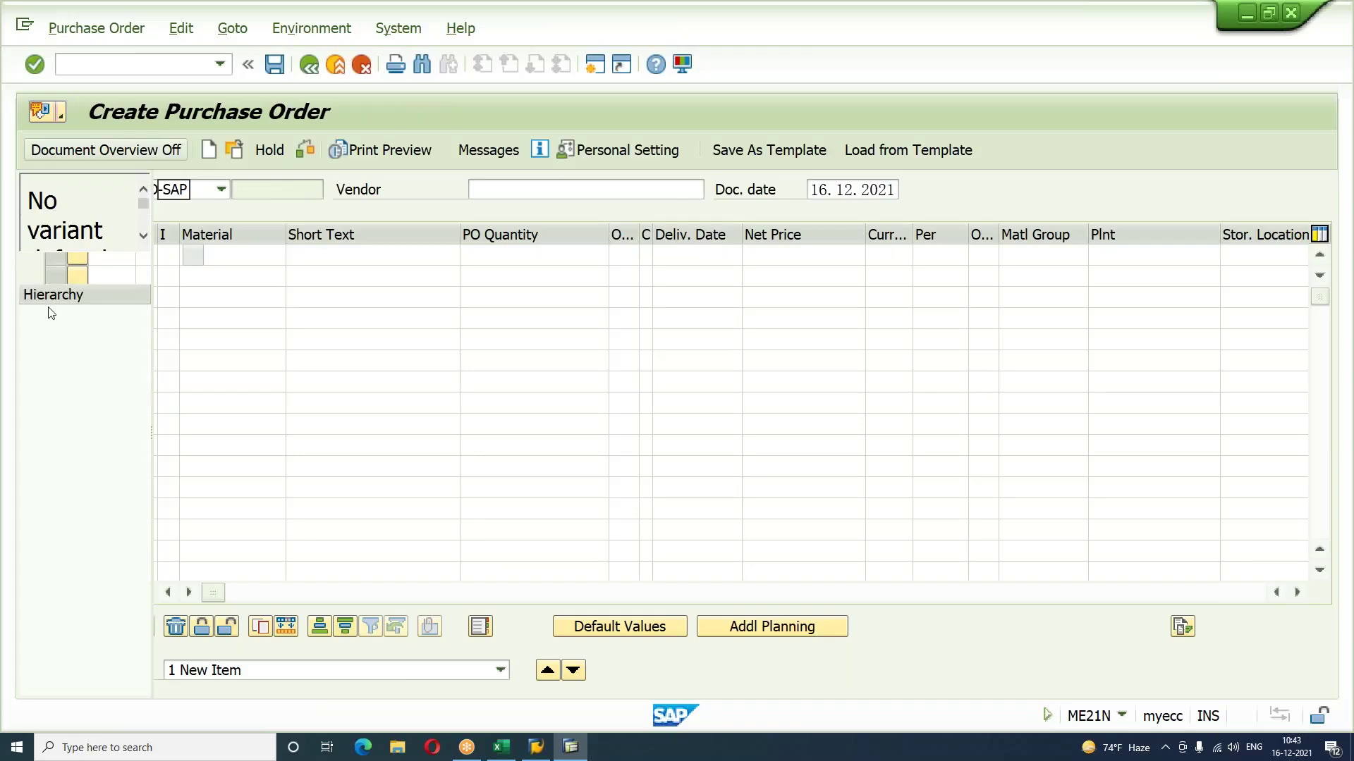
{"action": "left_click", "coordinate": [30, 268]}
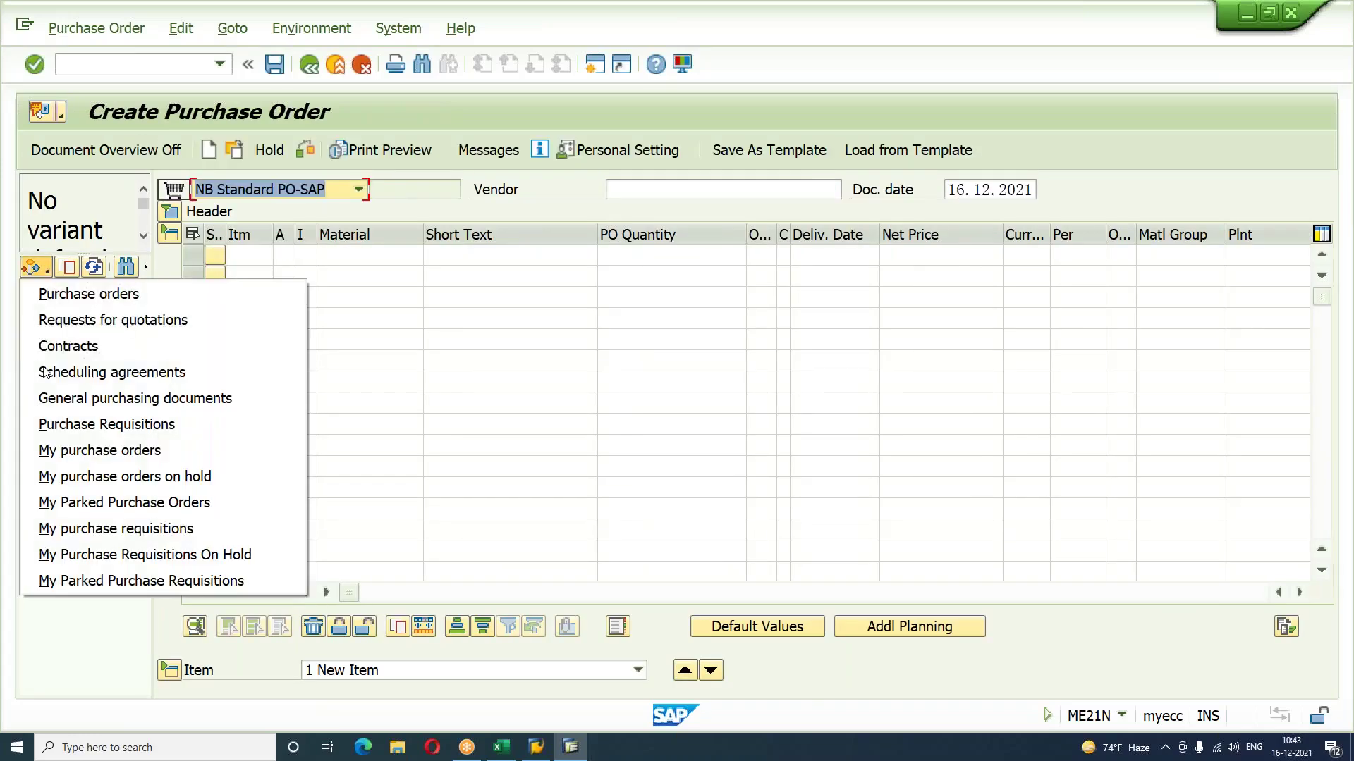
{"action": "left_click", "coordinate": [76, 531]}
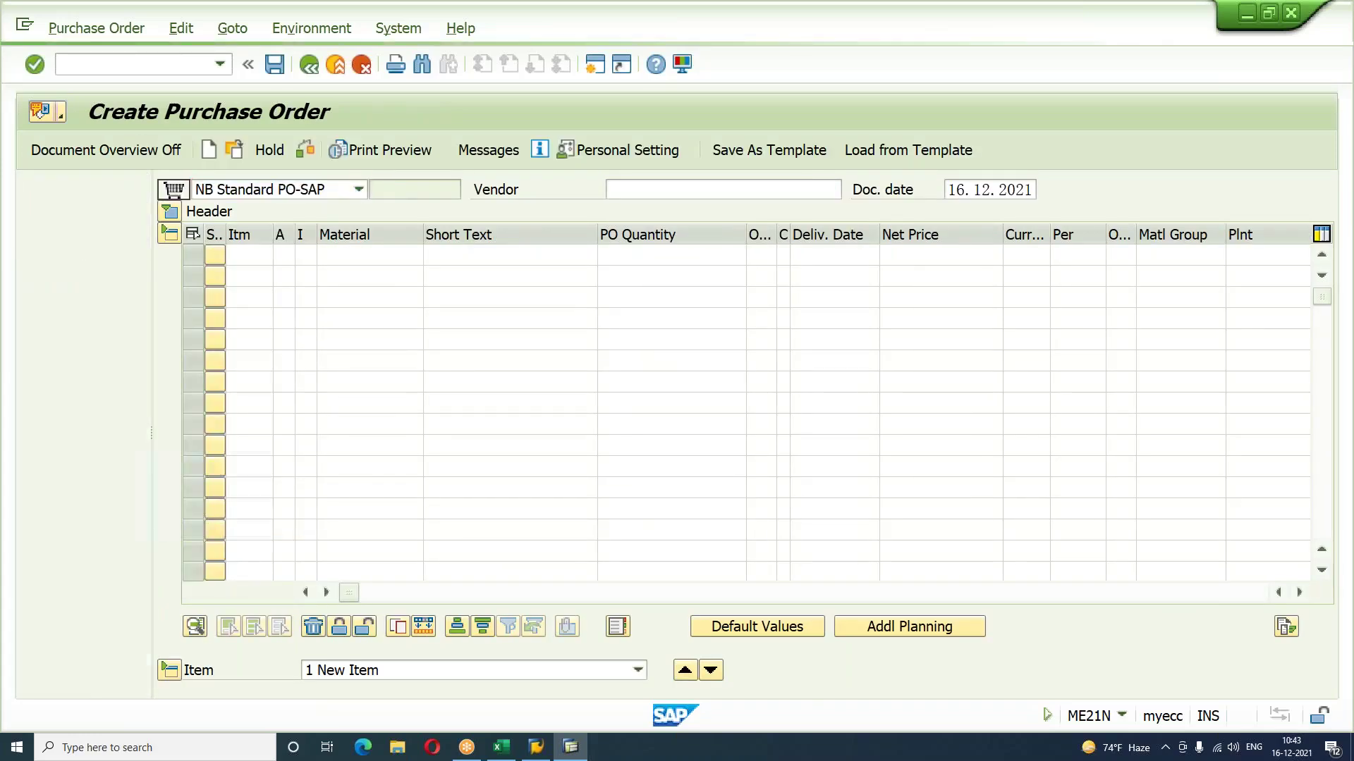
{"action": "left_click", "coordinate": [86, 317]}
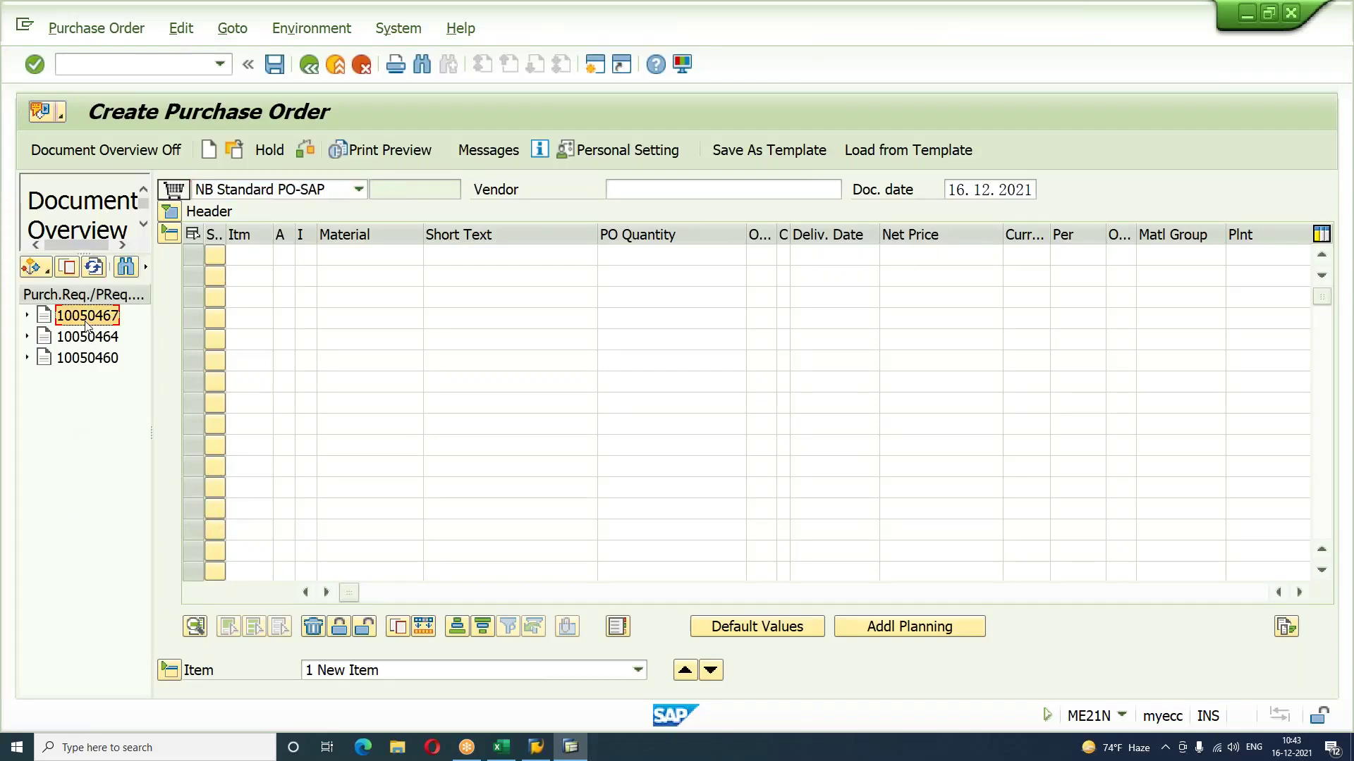
{"action": "left_click", "coordinate": [67, 268]}
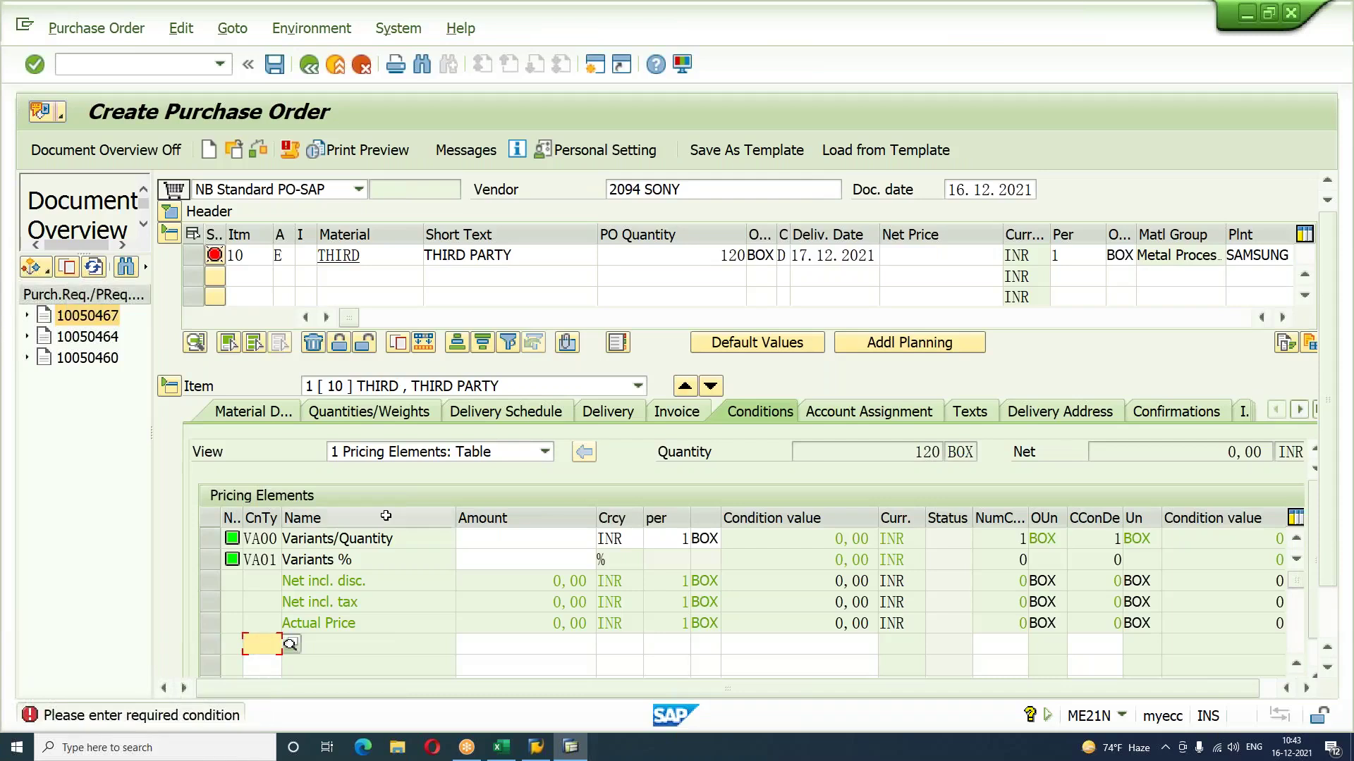
Step: Add condition type PB00 with an amount of 10000 to the pricing elements of purchase order item 10
{"action": "key", "text": "Down"}
{"action": "key", "text": "Return"}
{"action": "key", "text": "Tab"}
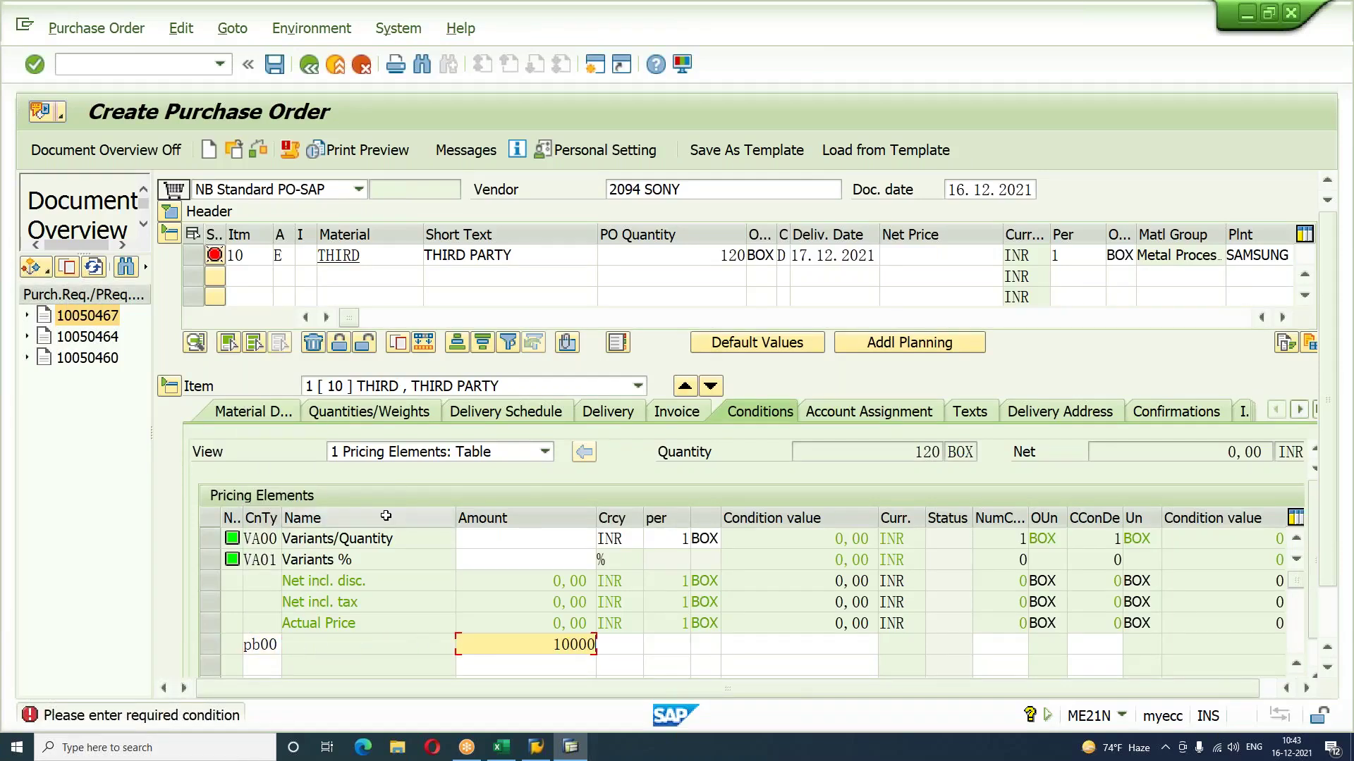
{"action": "key", "text": "Return"}
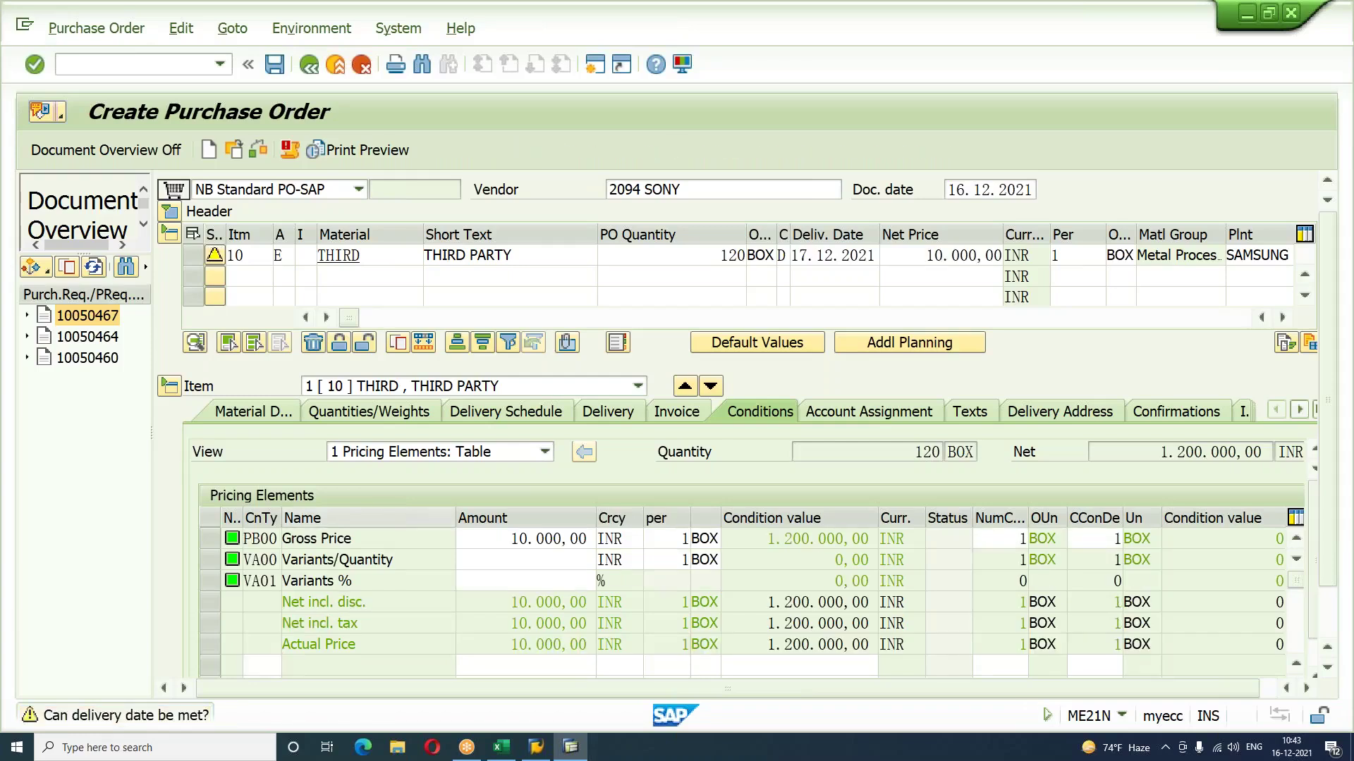
Step: Hide the document overview, set item 10's invoice tax code to IG and display the item's taxes
{"action": "left_click", "coordinate": [116, 155]}
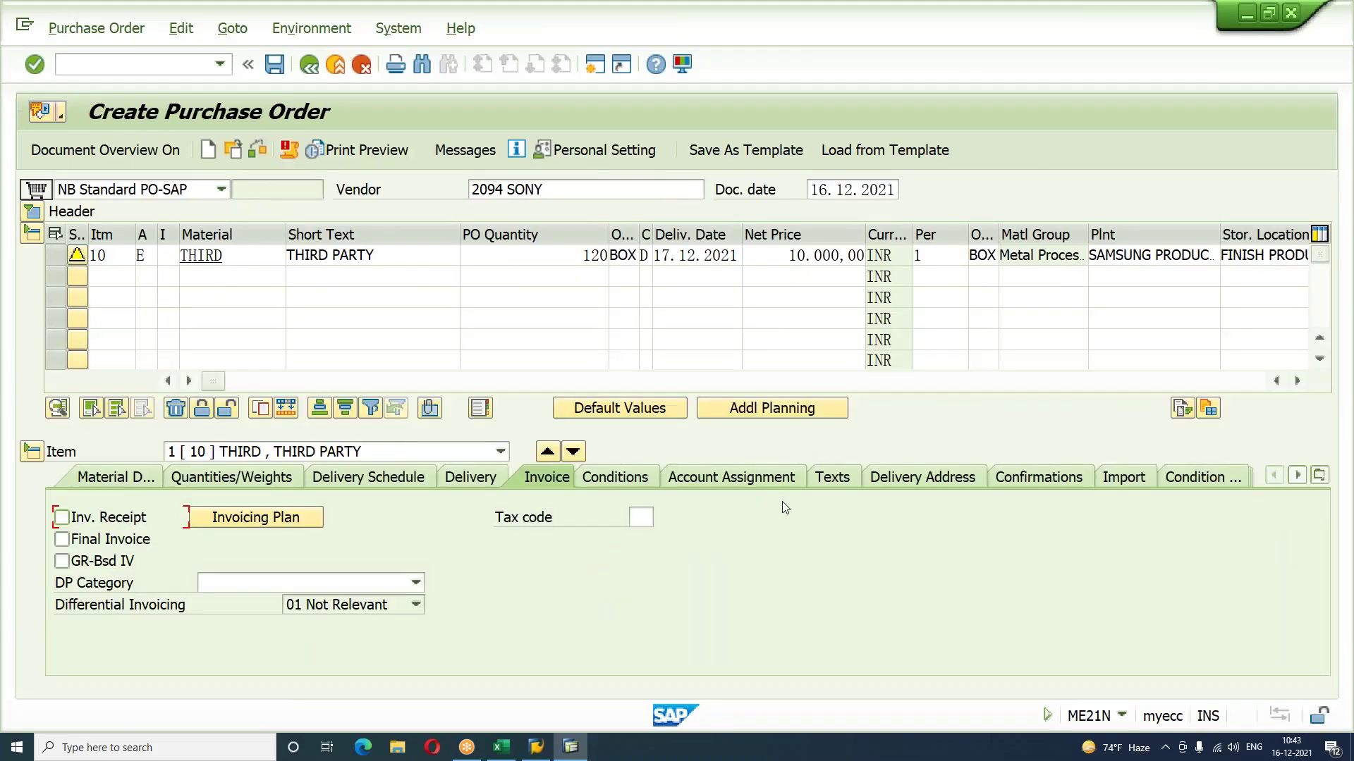
{"action": "left_click", "coordinate": [650, 526]}
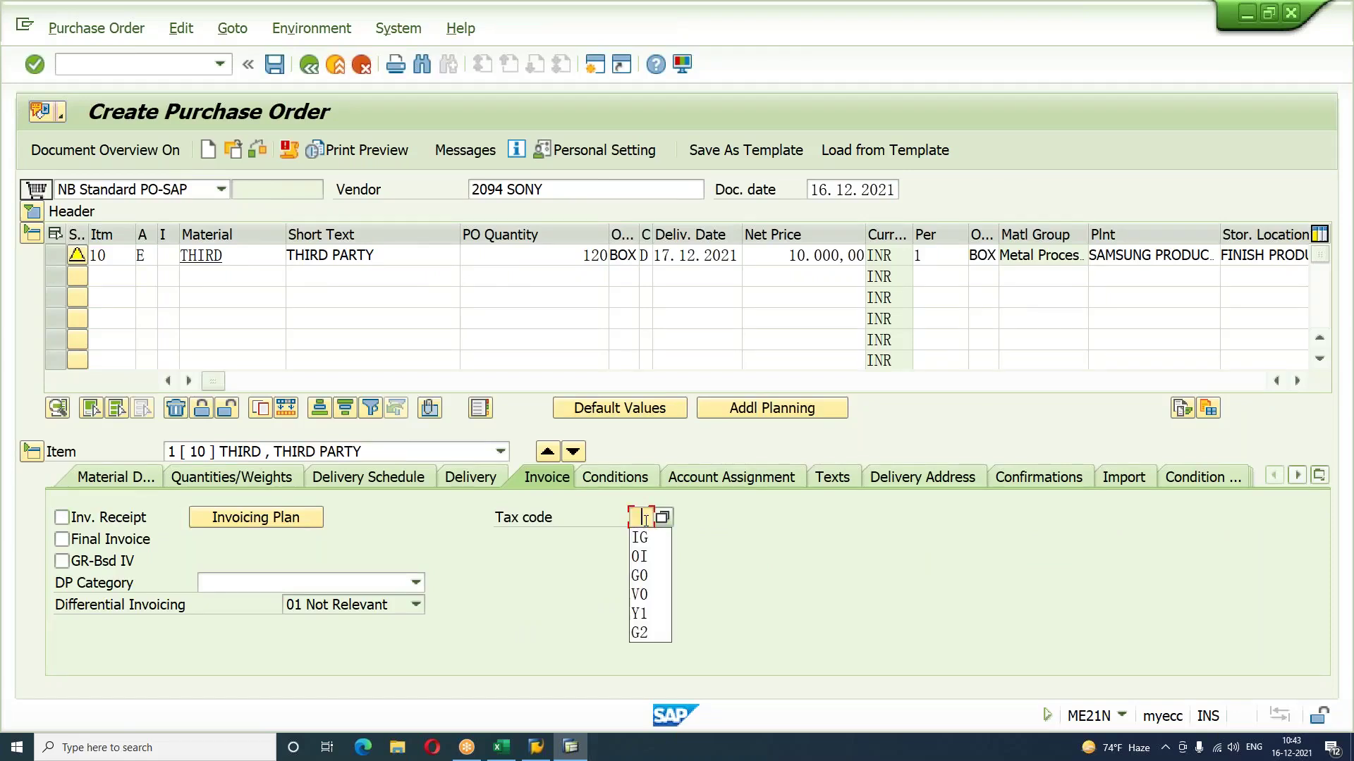
{"action": "left_click", "coordinate": [649, 533]}
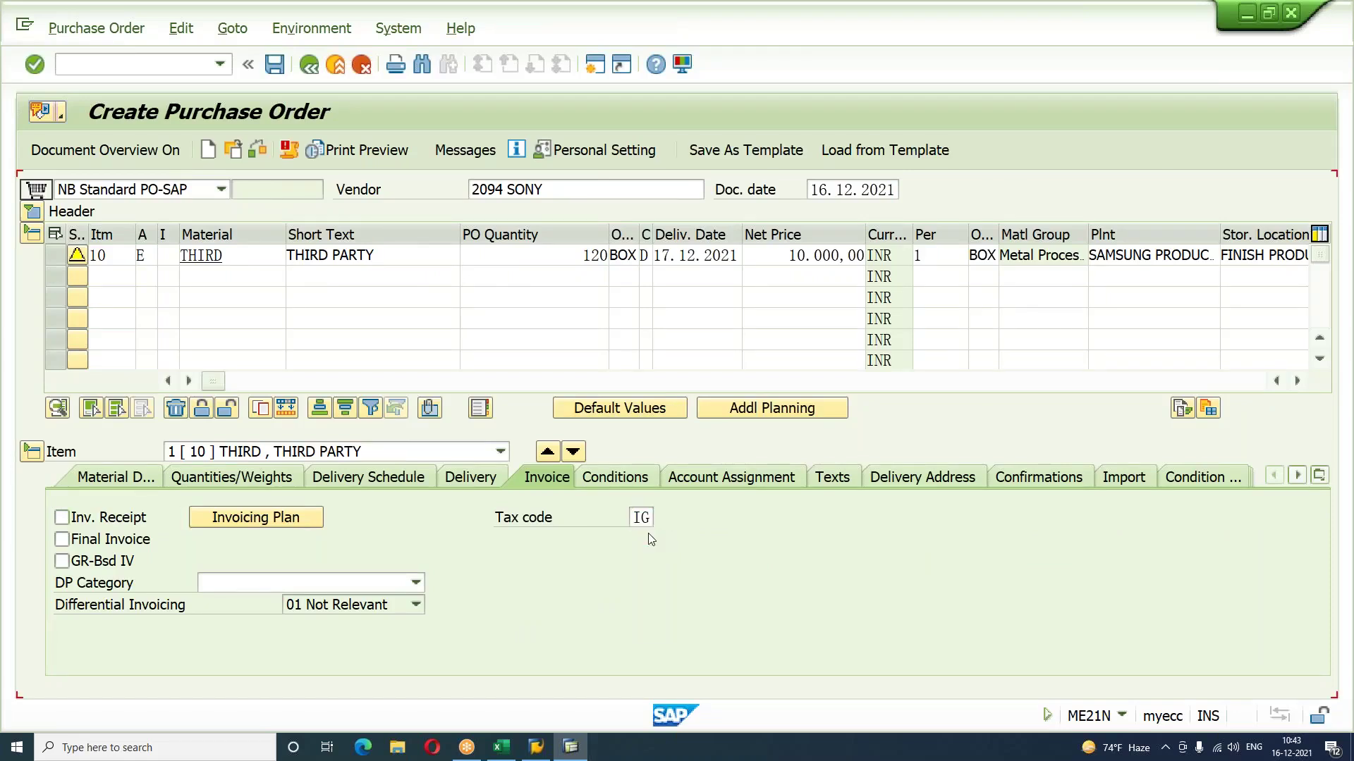
{"action": "key", "text": "Return"}
{"action": "left_click", "coordinate": [746, 516]}
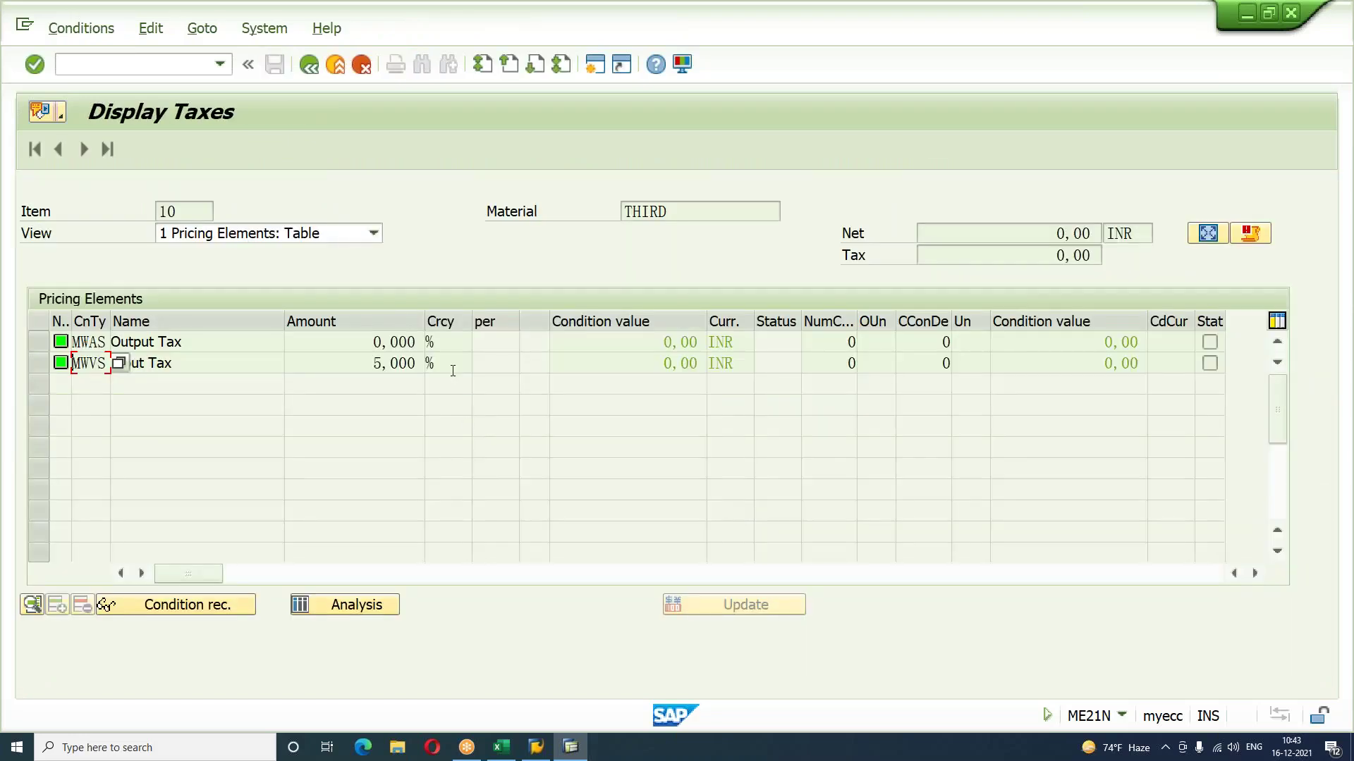
Step: Check item 10's input tax rate, return to the purchase order and review the item's delivery address
{"action": "left_click_drag", "start_coordinate": [374, 363], "coordinate": [466, 385]}
{"action": "key", "text": "F3"}
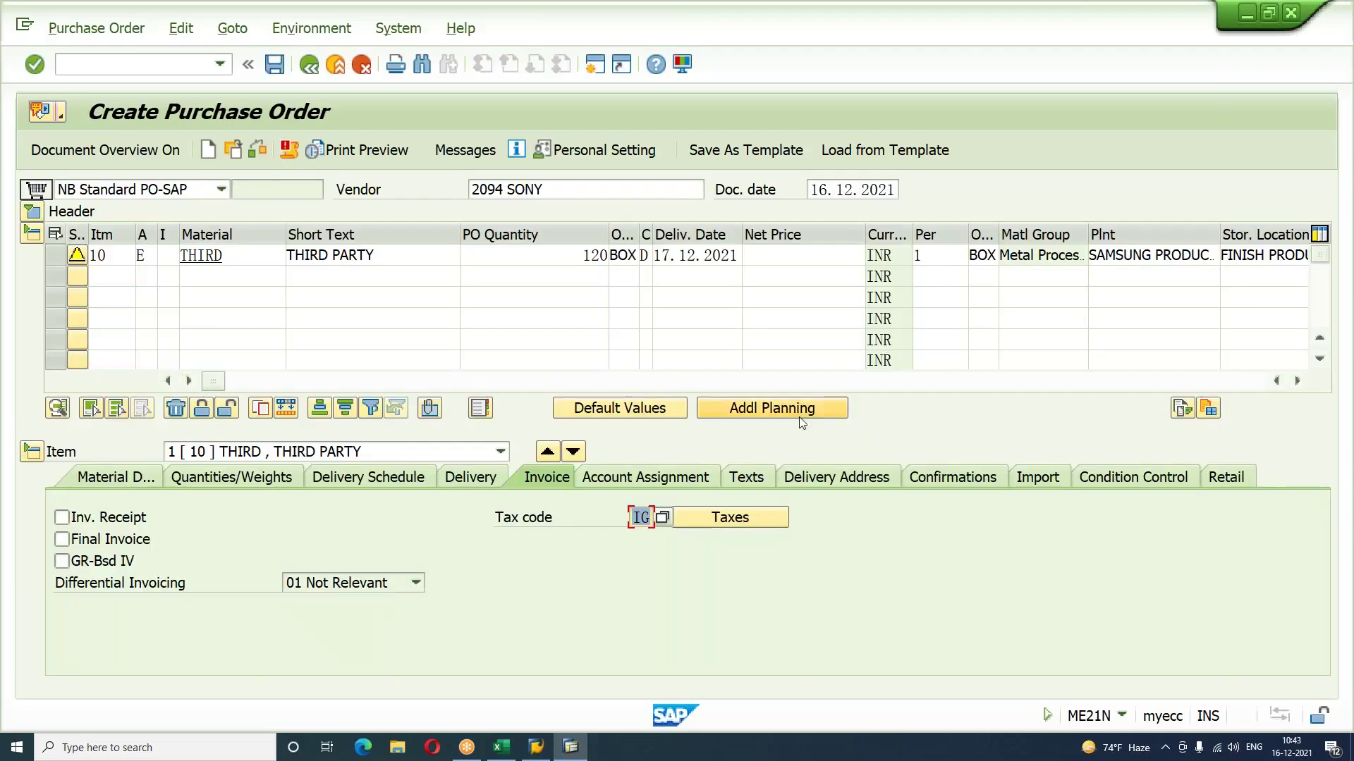
{"action": "left_click", "coordinate": [830, 480]}
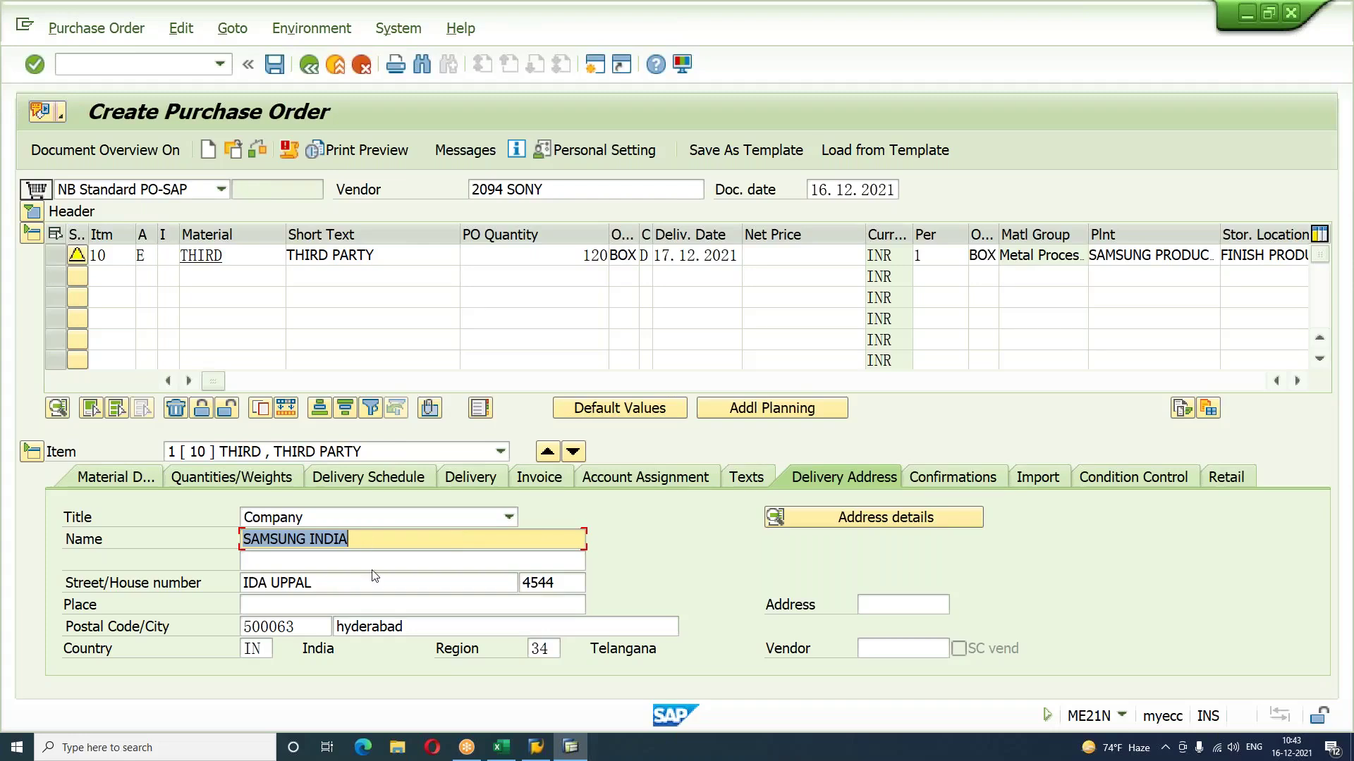
{"action": "left_click", "coordinate": [249, 583]}
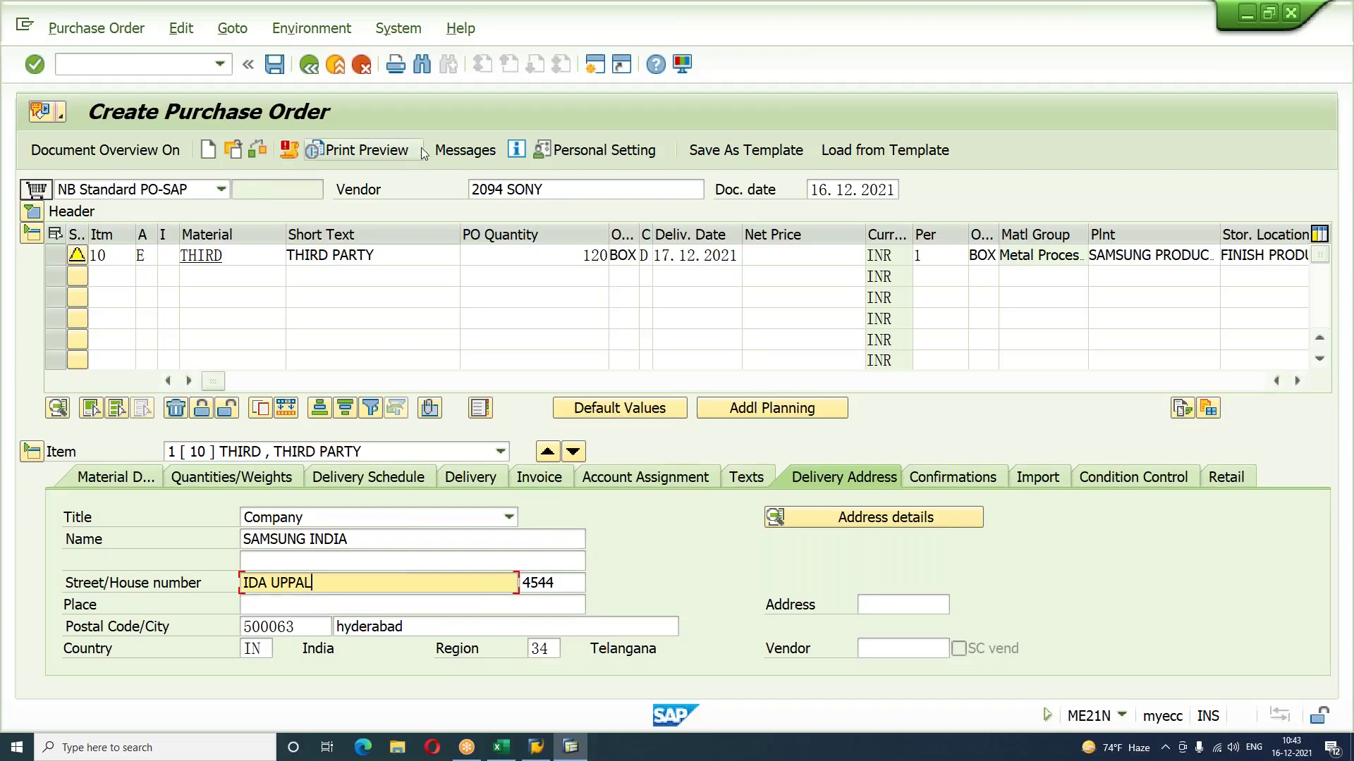
Step: Review the purchase order's output messages and the printing information of output type MUNU, and return to the order
{"action": "left_click", "coordinate": [450, 148]}
{"action": "key", "text": "space"}
{"action": "key", "text": "Down"}
{"action": "key", "text": "Return"}
{"action": "key", "text": "Return"}
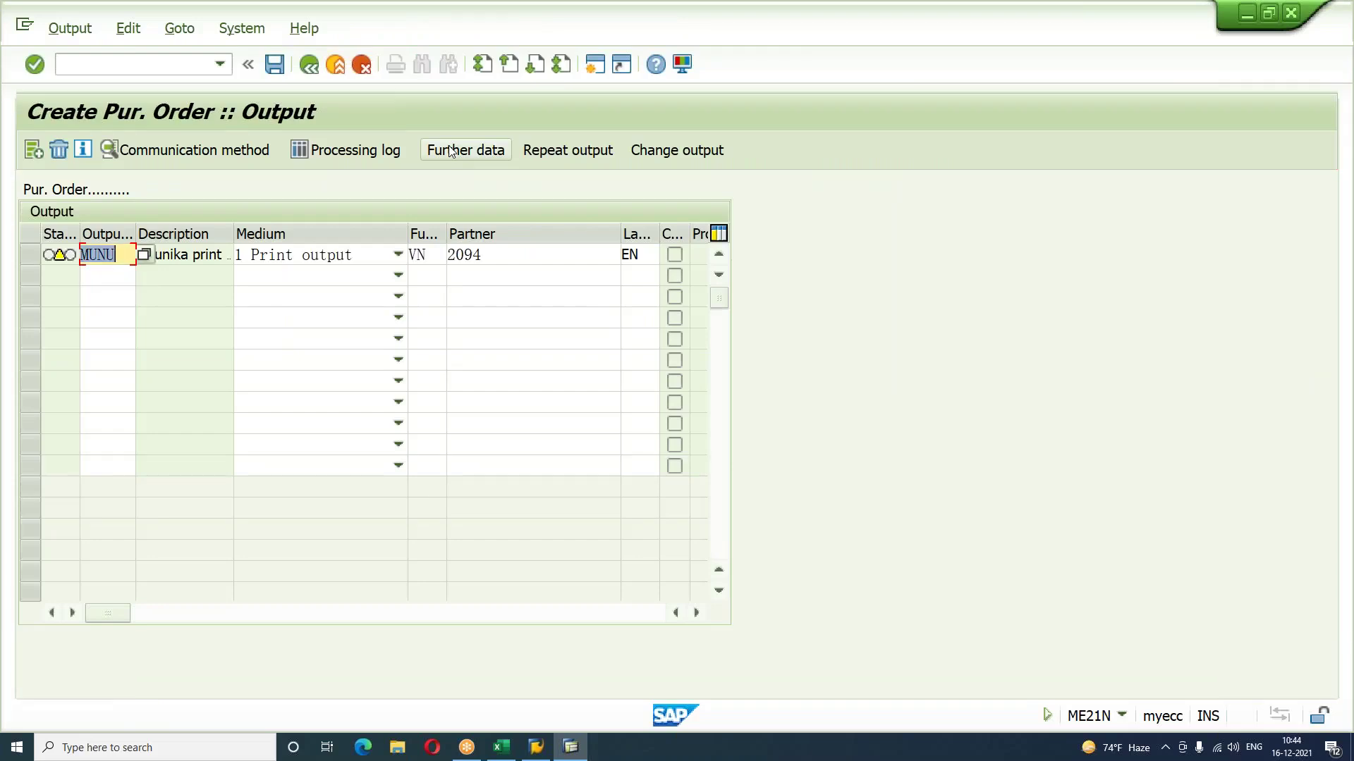
{"action": "left_click", "coordinate": [452, 151]}
{"action": "key", "text": "space"}
{"action": "key", "text": "Down"}
{"action": "key", "text": "Return"}
{"action": "key", "text": "Tab"}
{"action": "key", "text": "space"}
{"action": "key", "text": "Down"}
{"action": "key", "text": "Return"}
{"action": "key", "text": "Return"}
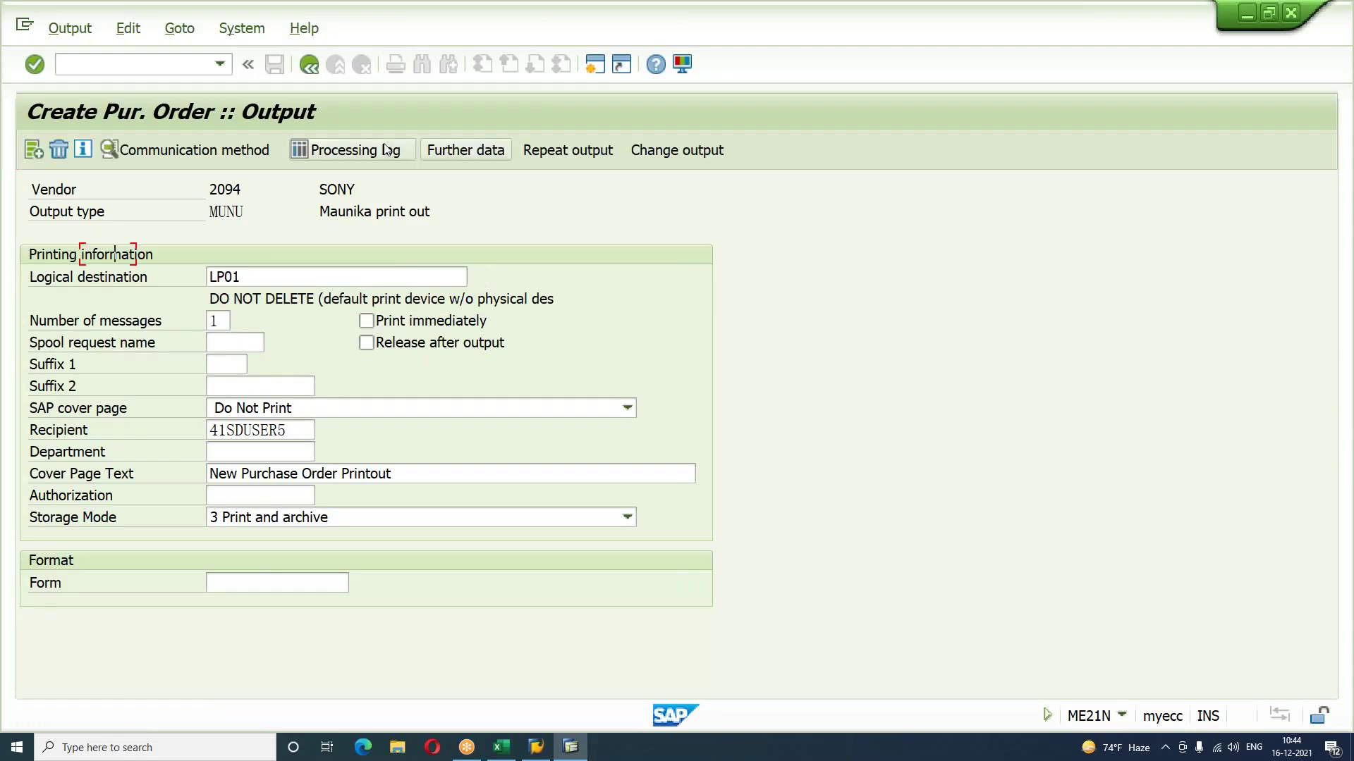
{"action": "key", "text": "F3"}
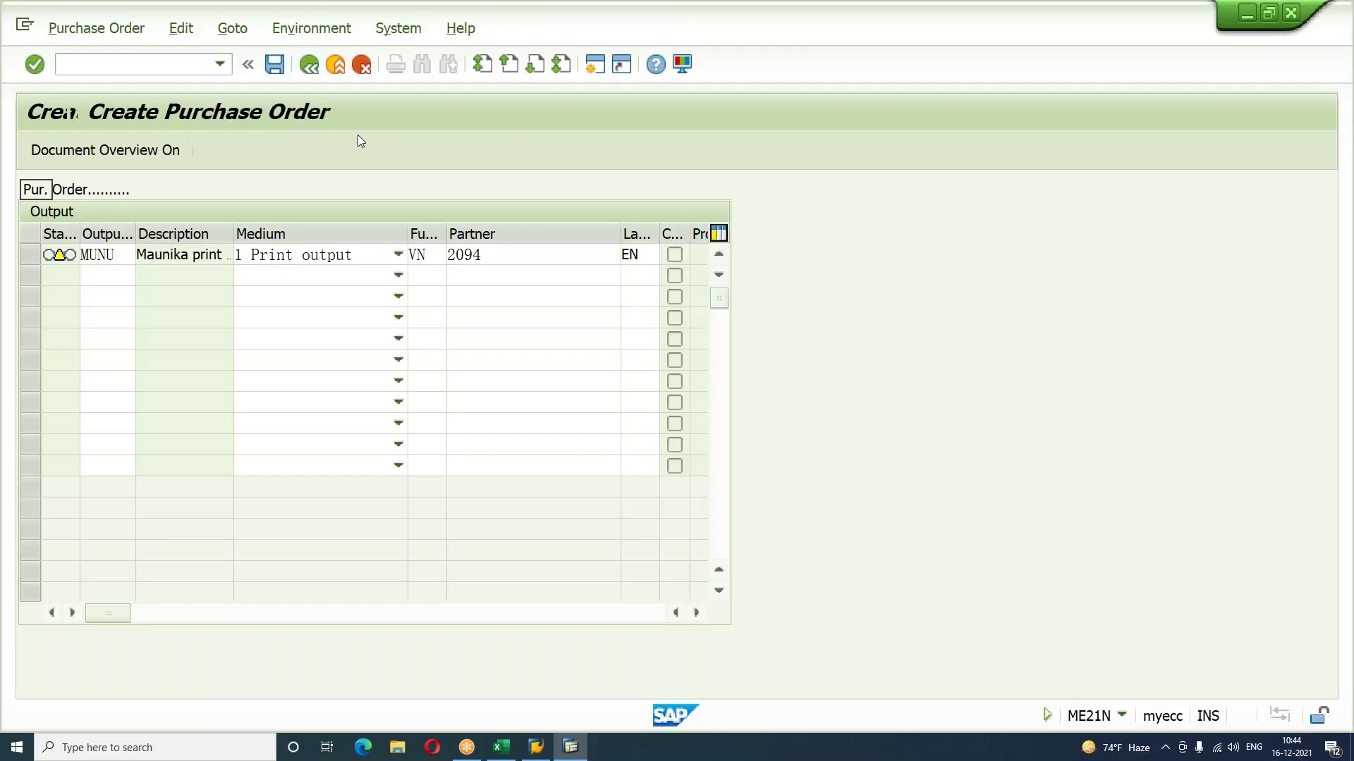
Step: Save the purchase order and copy its document number from the details of the status message
{"action": "left_click", "coordinate": [263, 149]}
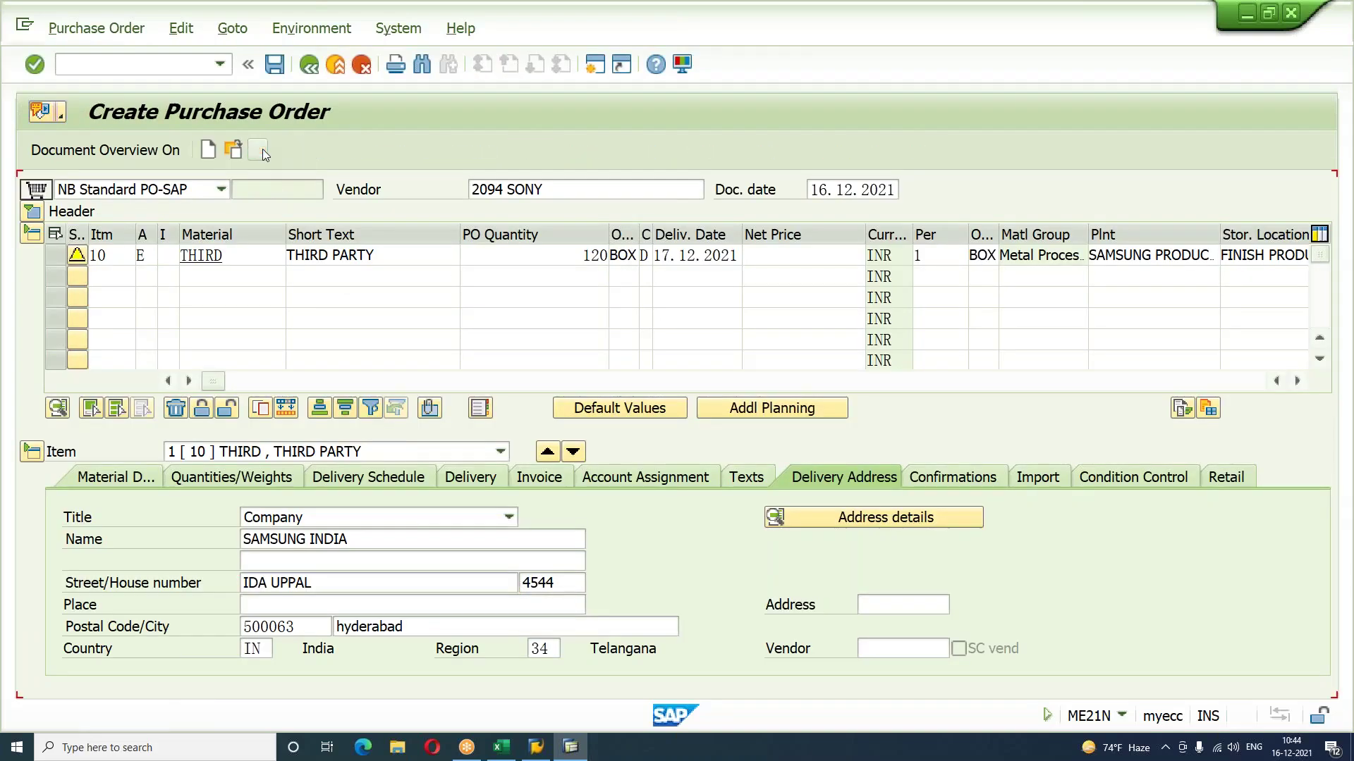
{"action": "left_click", "coordinate": [274, 67]}
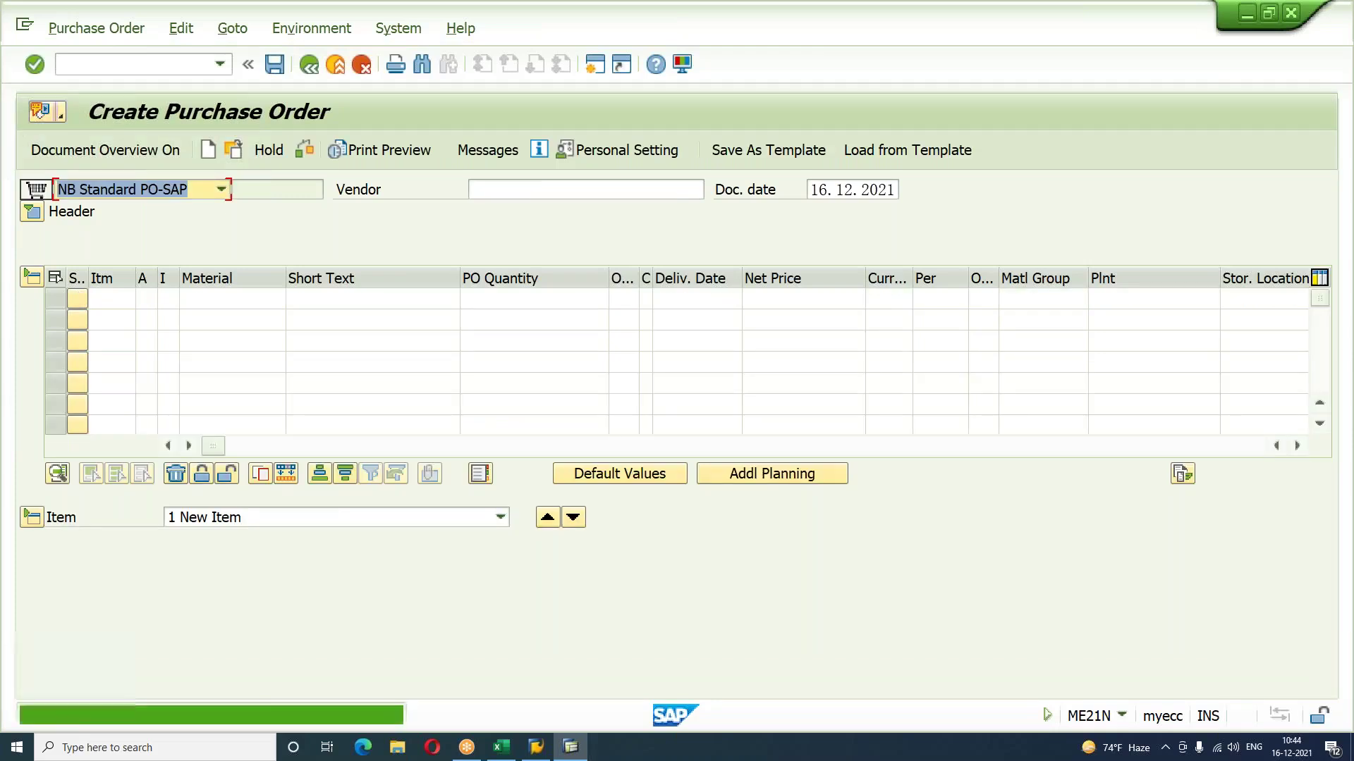
{"action": "left_click", "coordinate": [292, 717]}
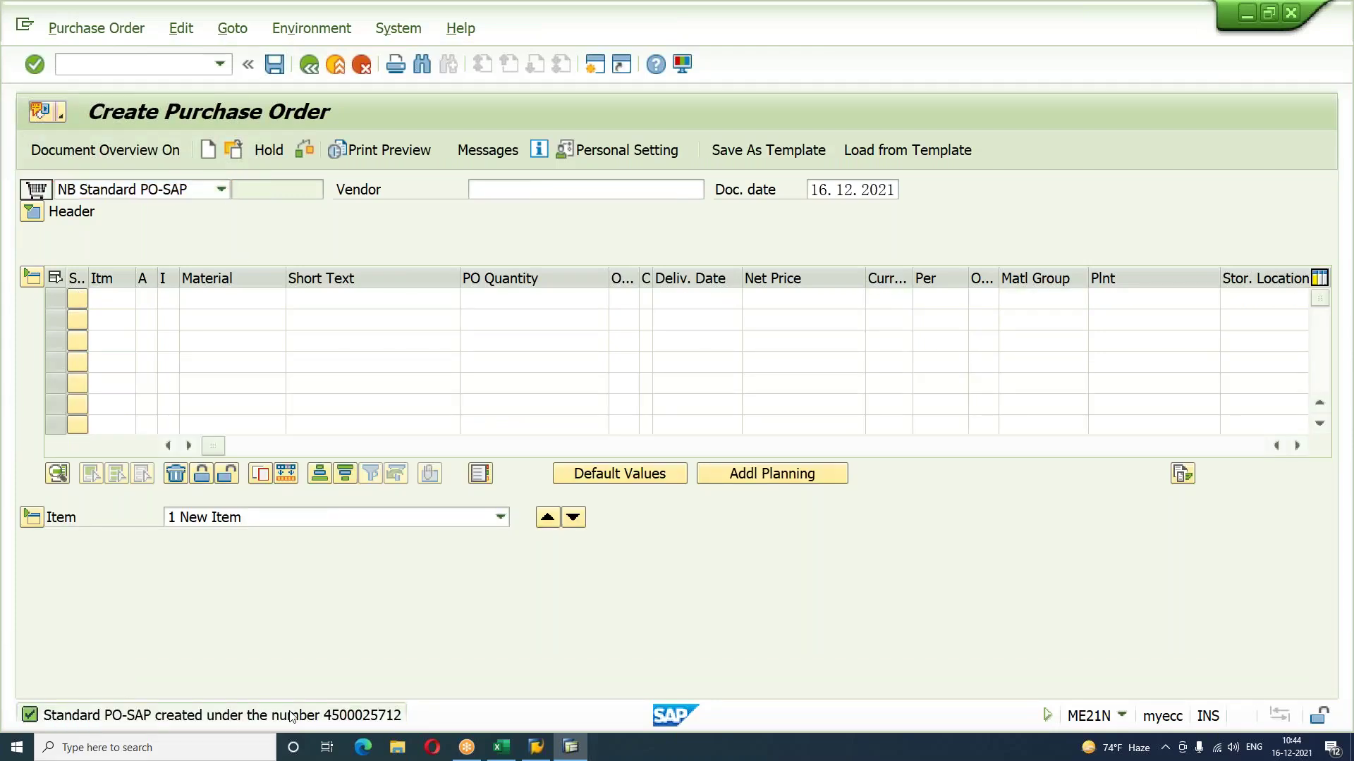
{"action": "double_click", "coordinate": [293, 717]}
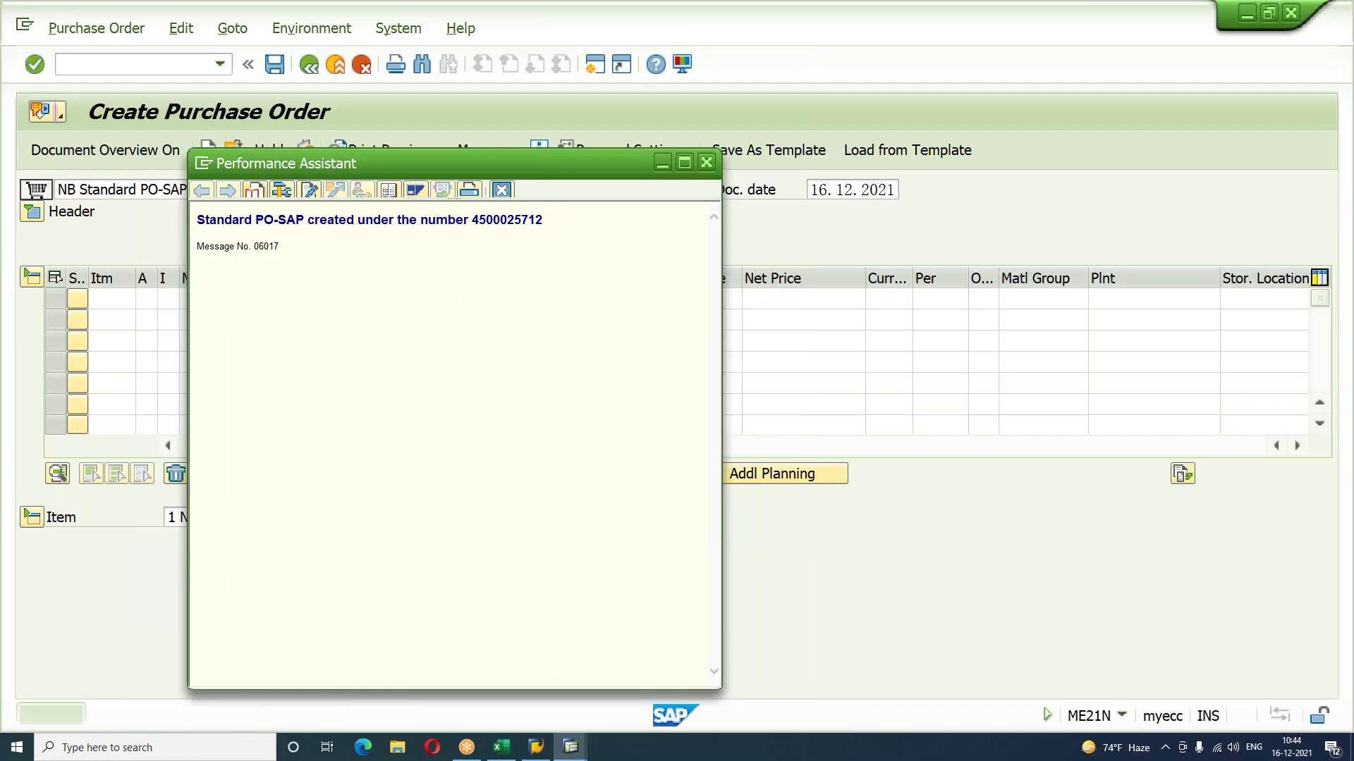
{"action": "left_click_drag", "start_coordinate": [472, 222], "coordinate": [586, 226]}
{"action": "key", "text": "ctrl+c"}
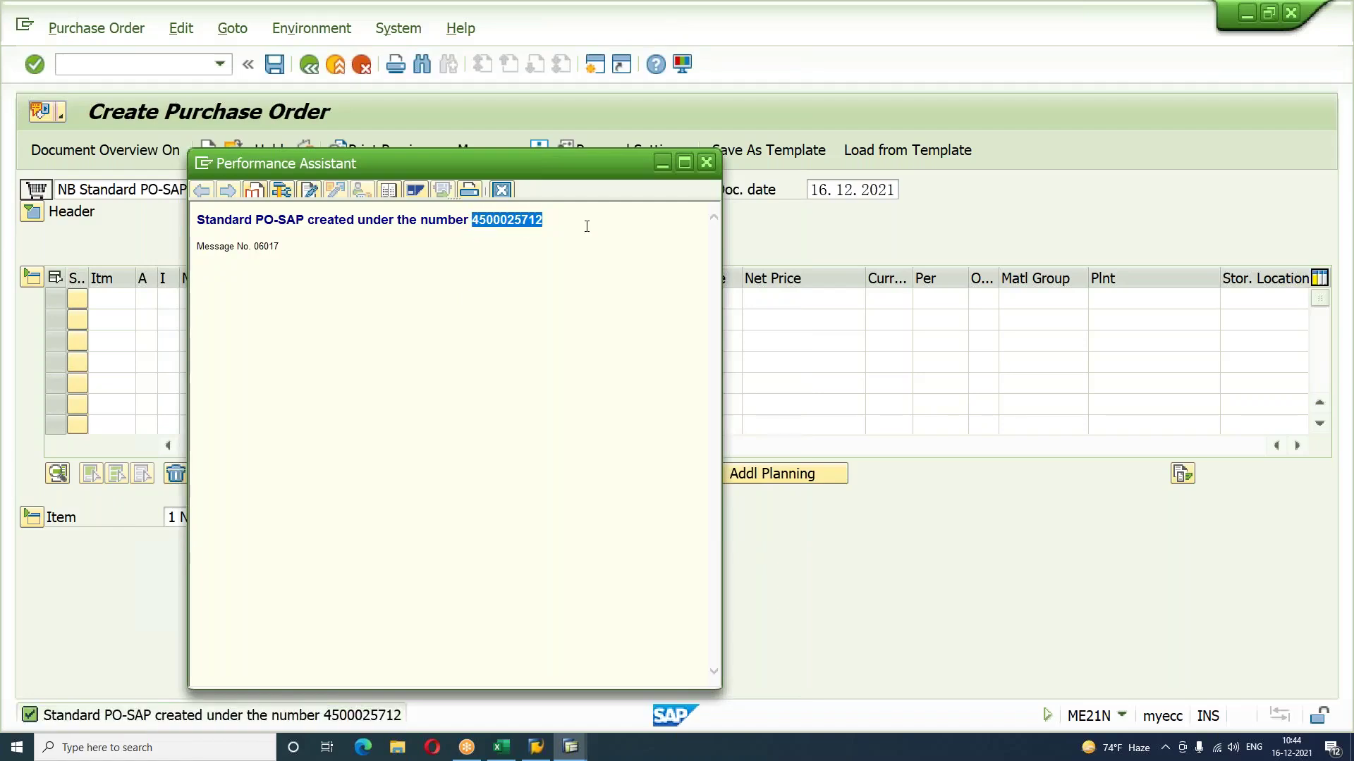
{"action": "left_click", "coordinate": [501, 189]}
Step: Switch to the Excel notes and colour the "Movement Type : 101 E" line under INBOUND DELIVERY red
{"action": "left_click", "coordinate": [517, 753]}
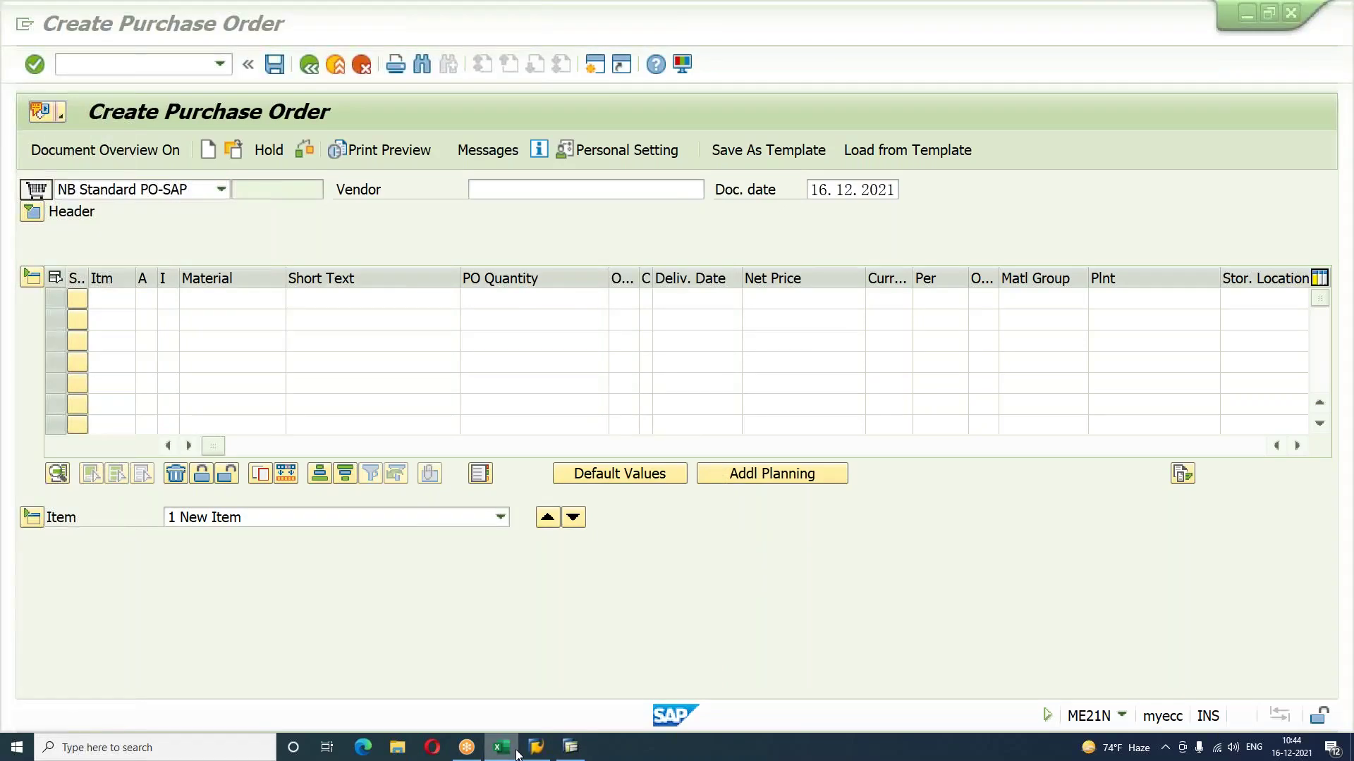
{"action": "left_click", "coordinate": [968, 550]}
{"action": "key", "text": "Right"}
{"action": "key", "text": "Right"}
{"action": "key", "text": "Right"}
{"action": "key", "text": "Right"}
{"action": "key", "text": "Right"}
{"action": "key", "text": "Right"}
{"action": "key", "text": "Right"}
{"action": "key", "text": "Right"}
{"action": "key", "text": "Right"}
{"action": "key", "text": "Right"}
{"action": "key", "text": "Right"}
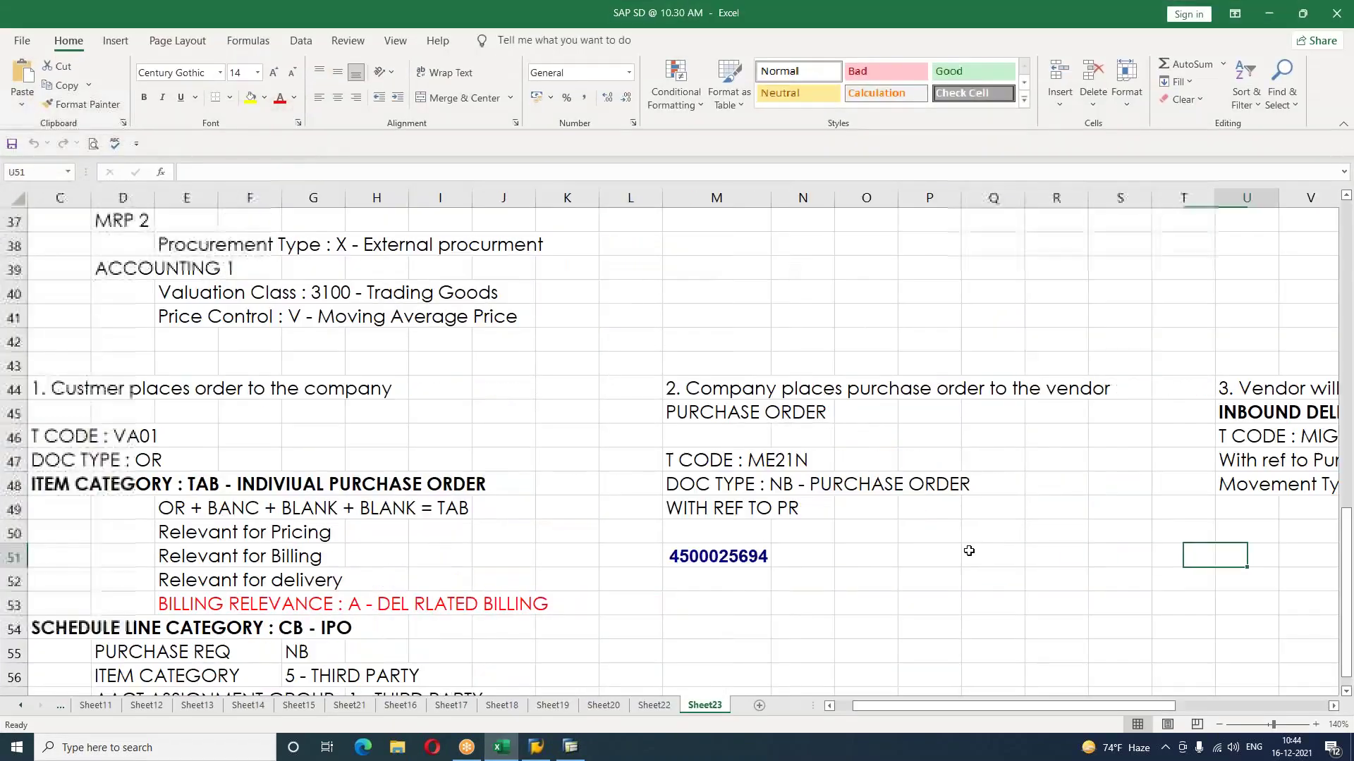
{"action": "key", "text": "Right"}
{"action": "key", "text": "Right"}
{"action": "key", "text": "Right"}
{"action": "key", "text": "Right"}
{"action": "key", "text": "Right"}
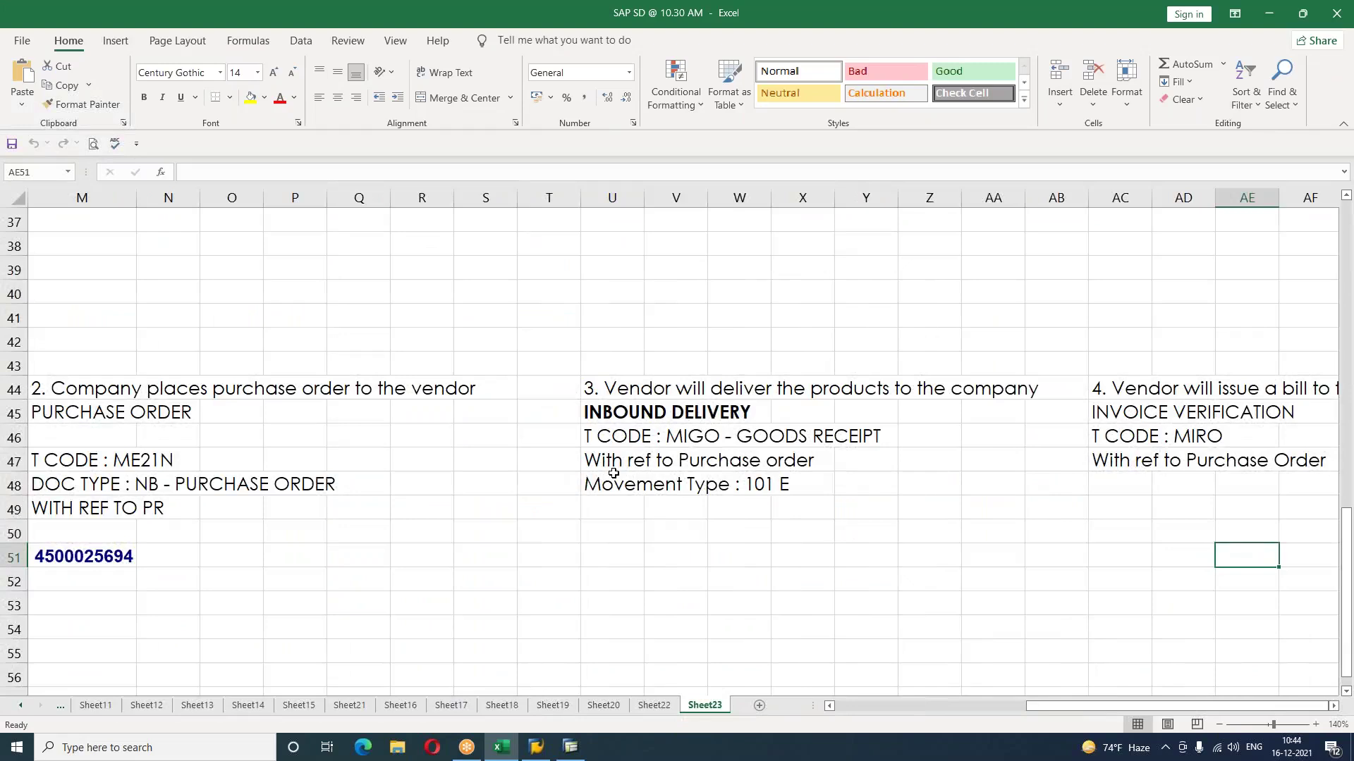
{"action": "left_click", "coordinate": [611, 484]}
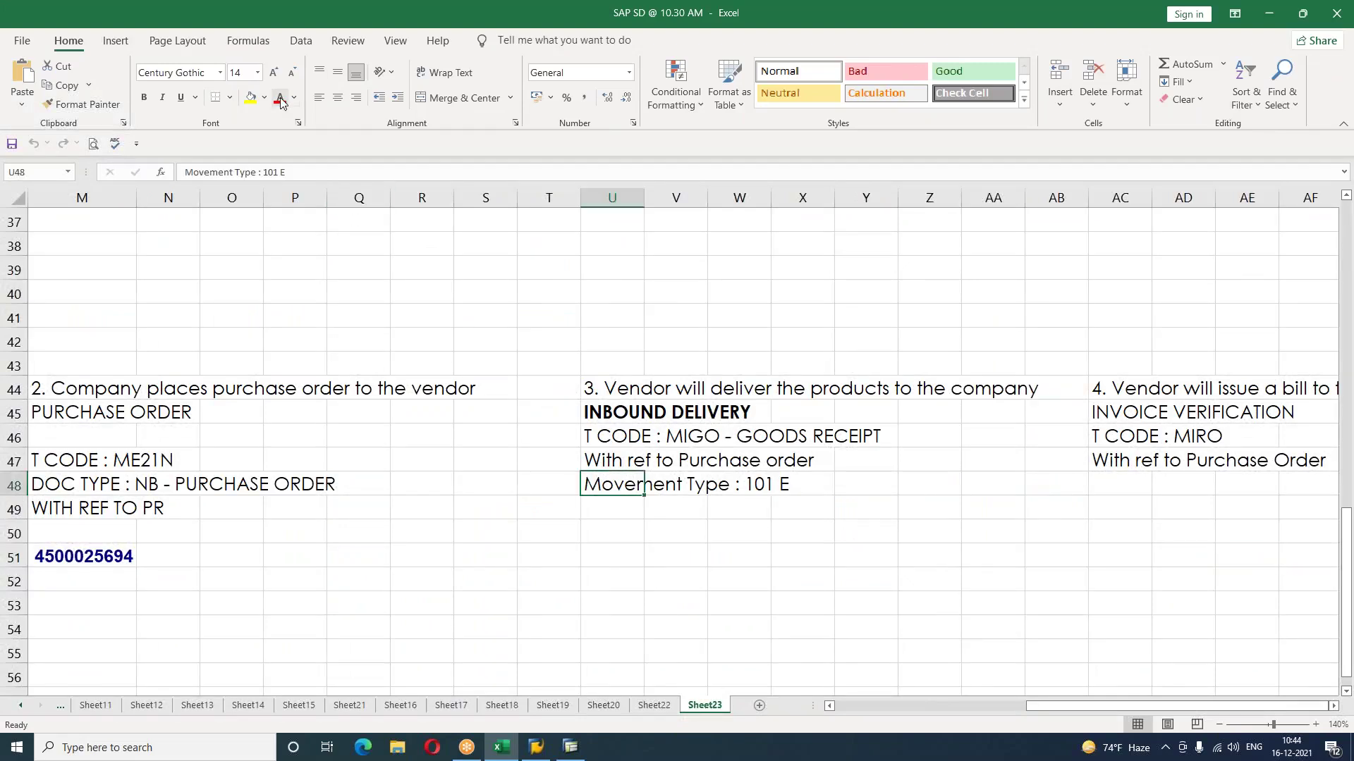
{"action": "left_click", "coordinate": [723, 549]}
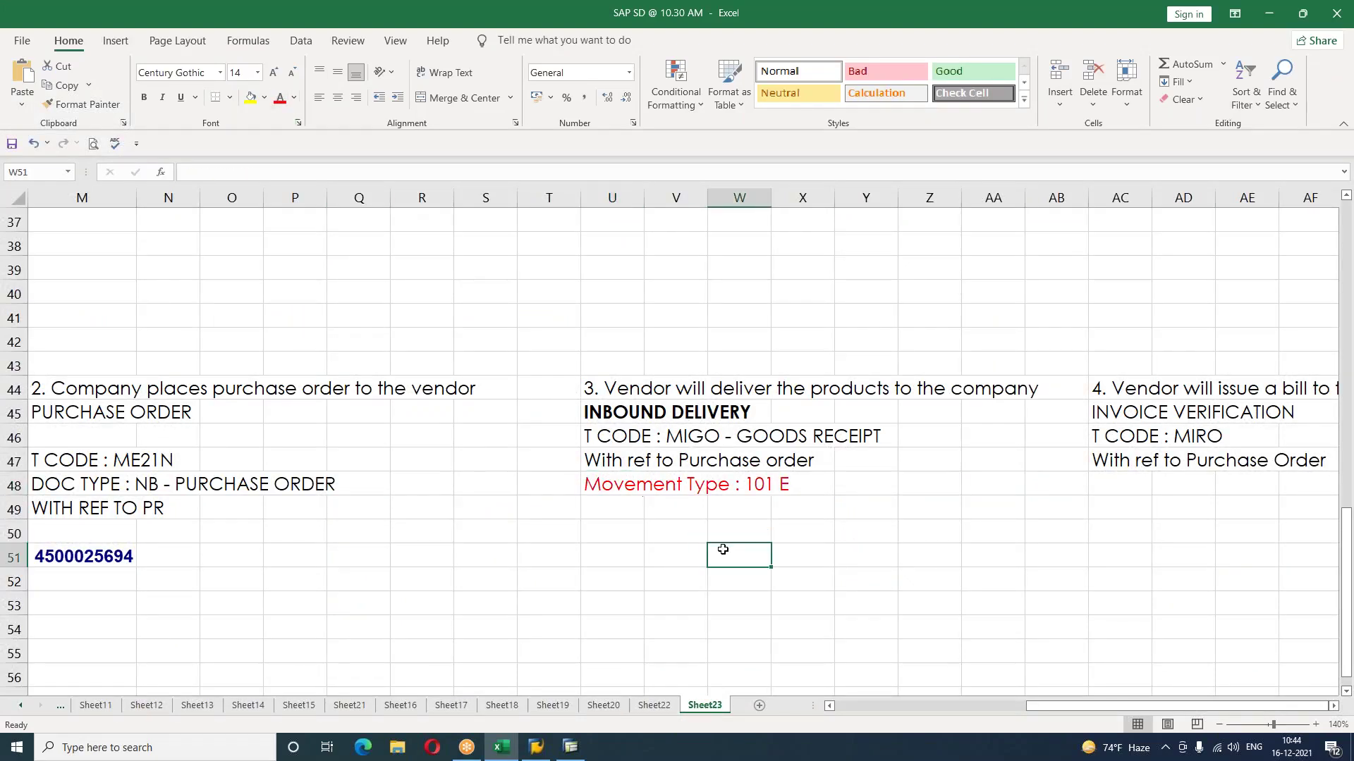
{"action": "left_click", "coordinate": [637, 514]}
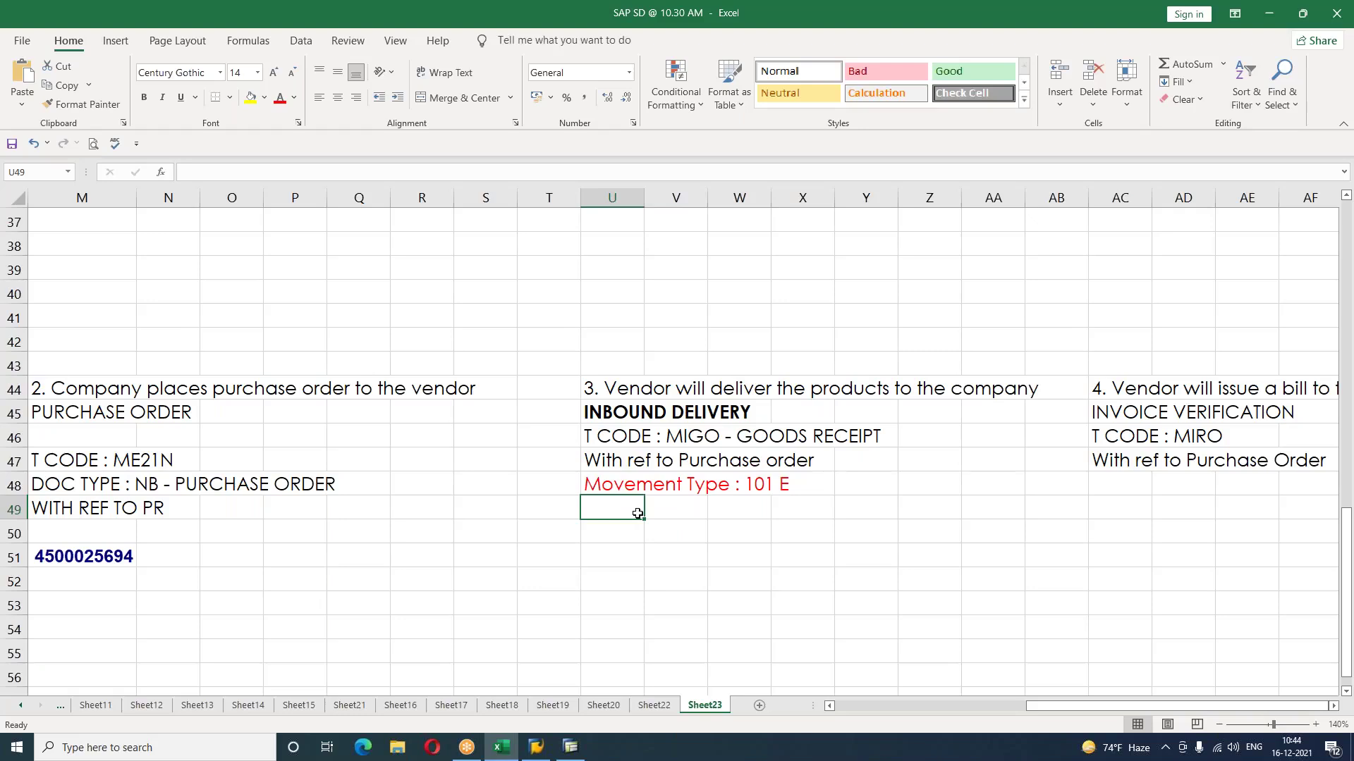
Step: Switch back to SAP and try to load the saved purchase order into a goods receipt with transaction MIGO
{"action": "key", "text": "alt+Tab"}
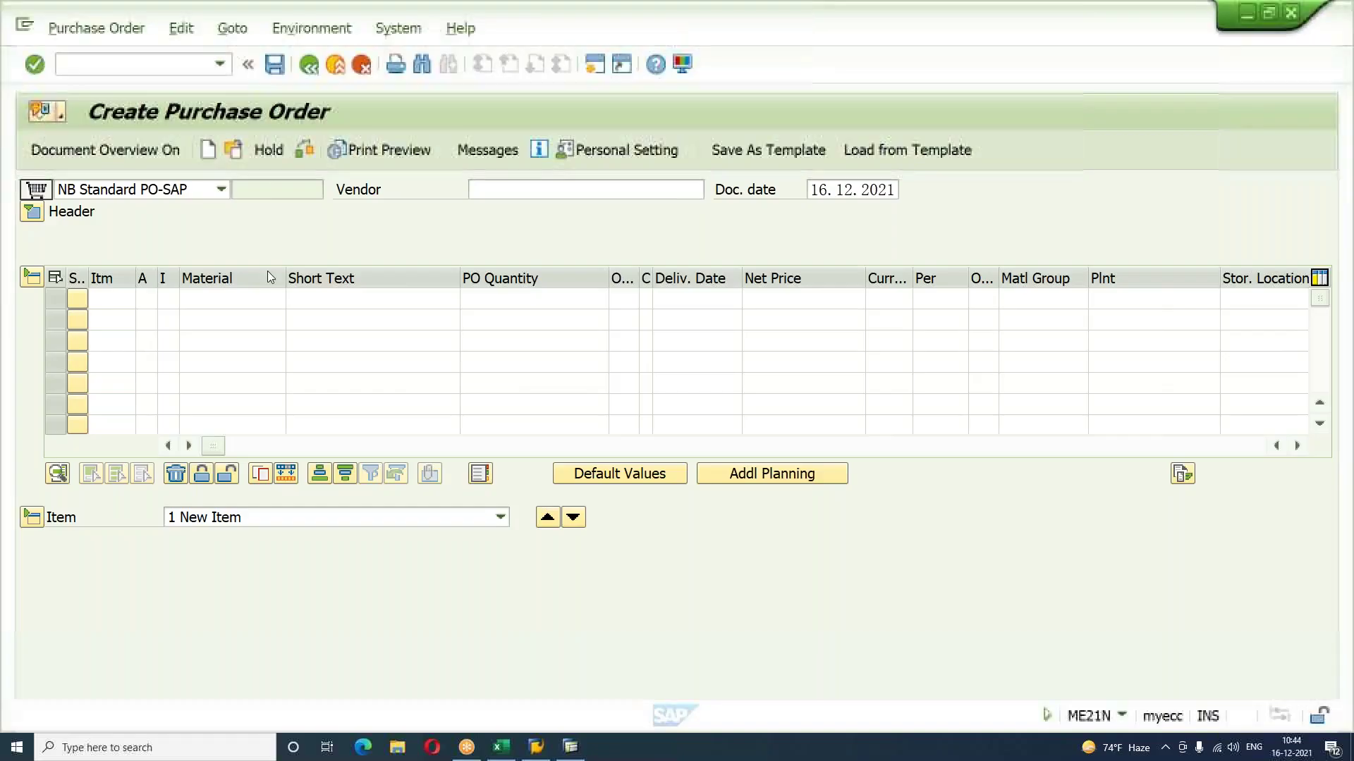
{"action": "left_click", "coordinate": [153, 69]}
{"action": "type", "text": "/nmigo"}
{"action": "key", "text": "Return"}
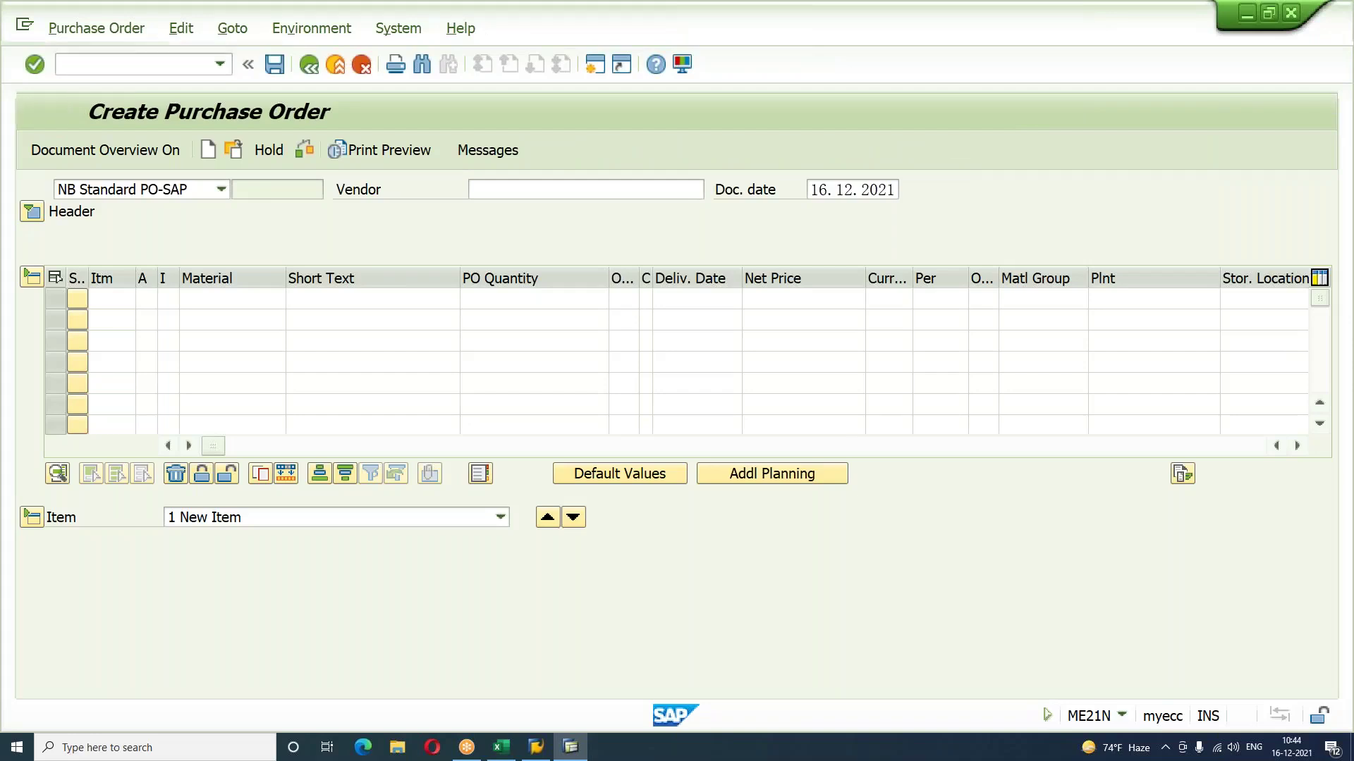
{"action": "key", "text": "ctrl+v"}
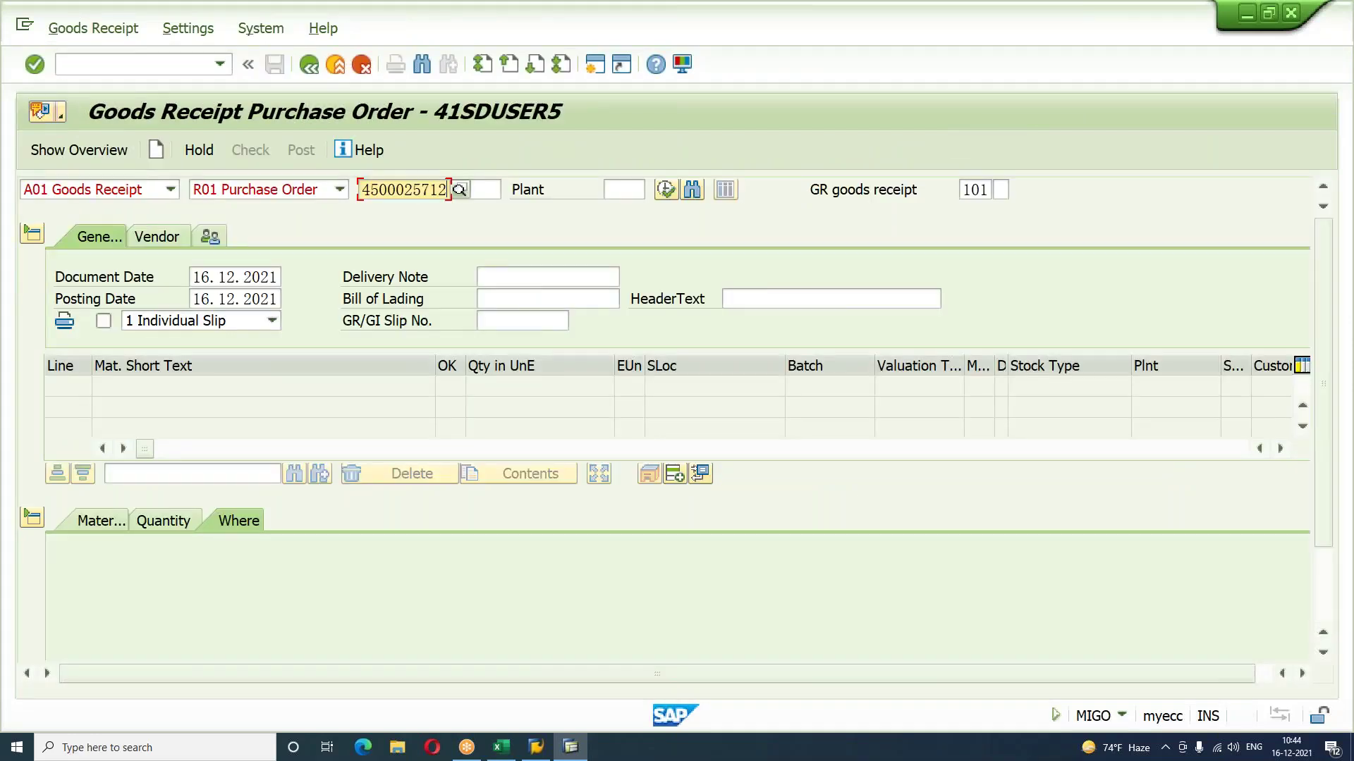
{"action": "left_click", "coordinate": [667, 194]}
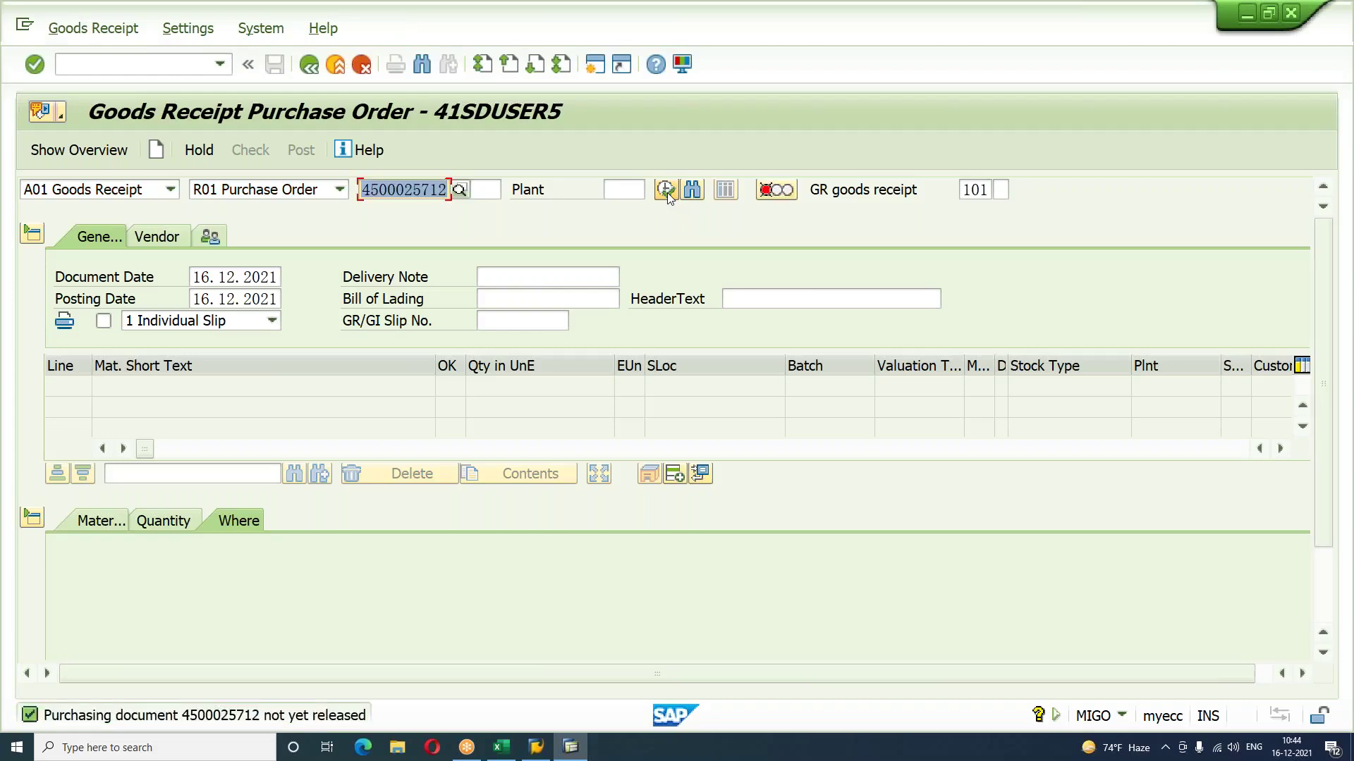
{"action": "left_click", "coordinate": [105, 67]}
{"action": "type", "text": "/nme59"}
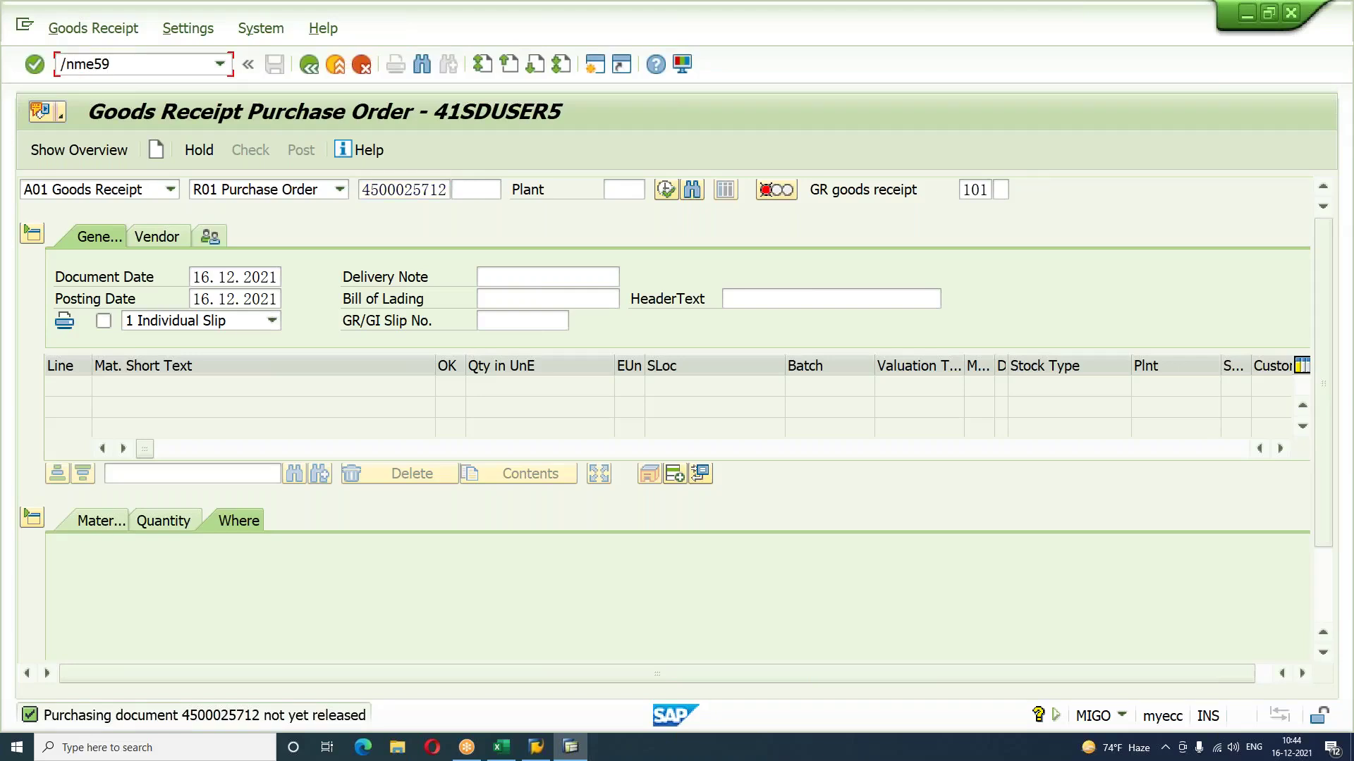
{"action": "key", "text": "Return"}
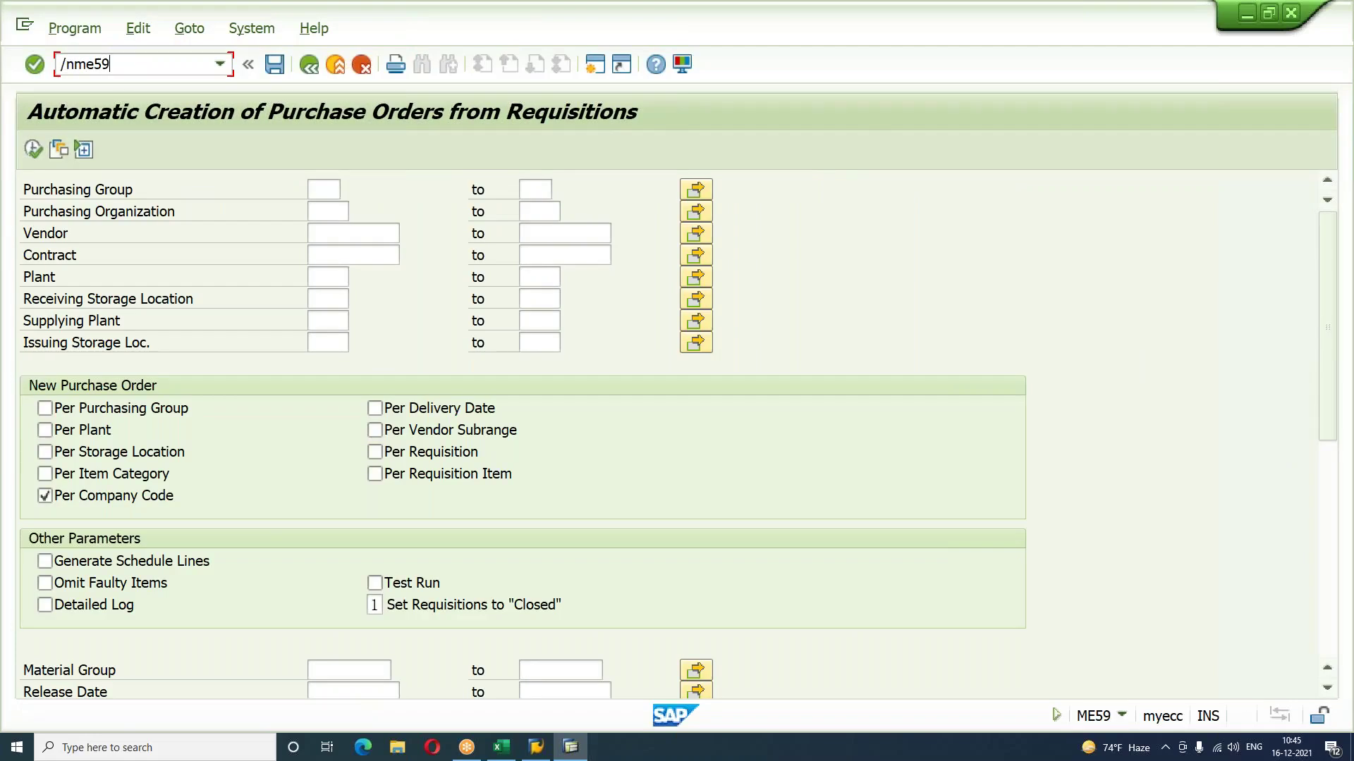
{"action": "type", "text": "/nme59n"}
{"action": "key", "text": "Return"}
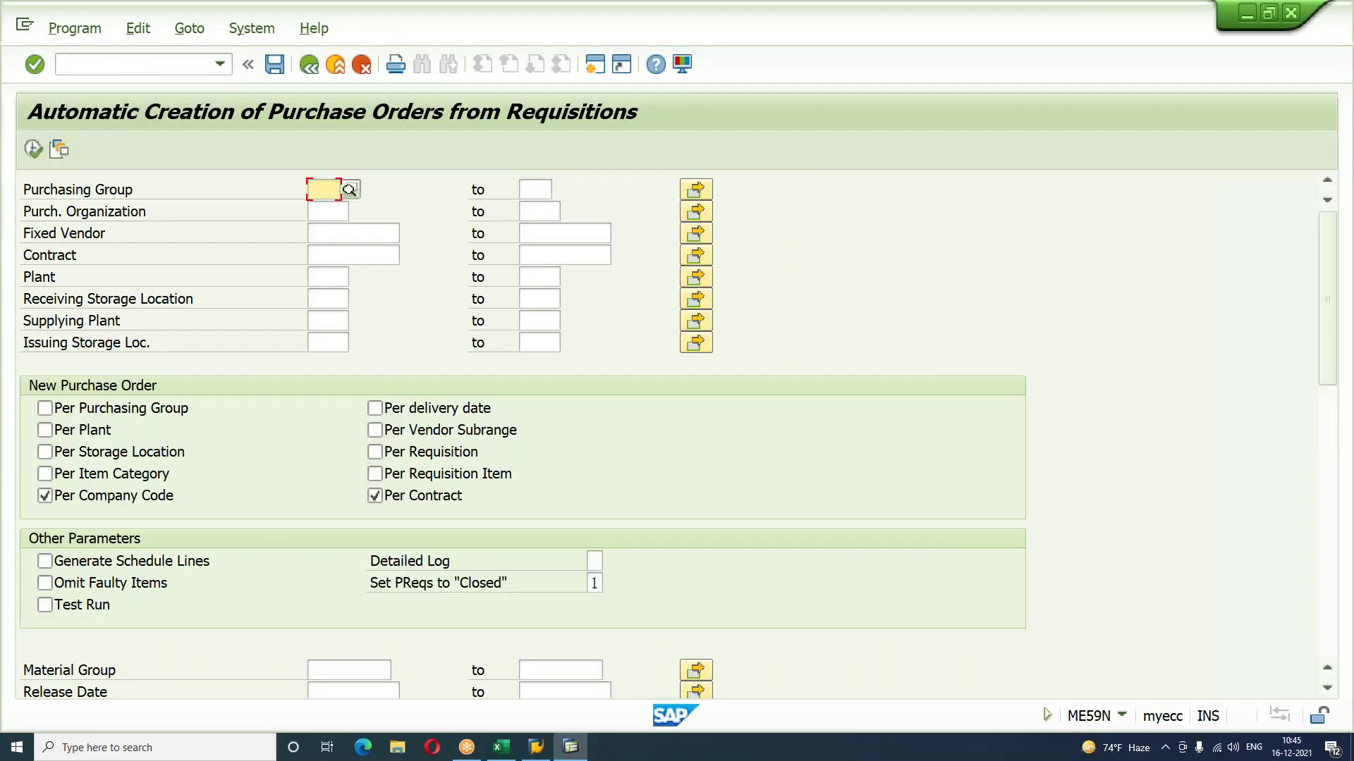
Step: Return to SAP Easy Access and start ME29N - Individual Release from the purchase order release functions
{"action": "left_click", "coordinate": [127, 65]}
{"action": "type", "text": "/n"}
{"action": "key", "text": "Return"}
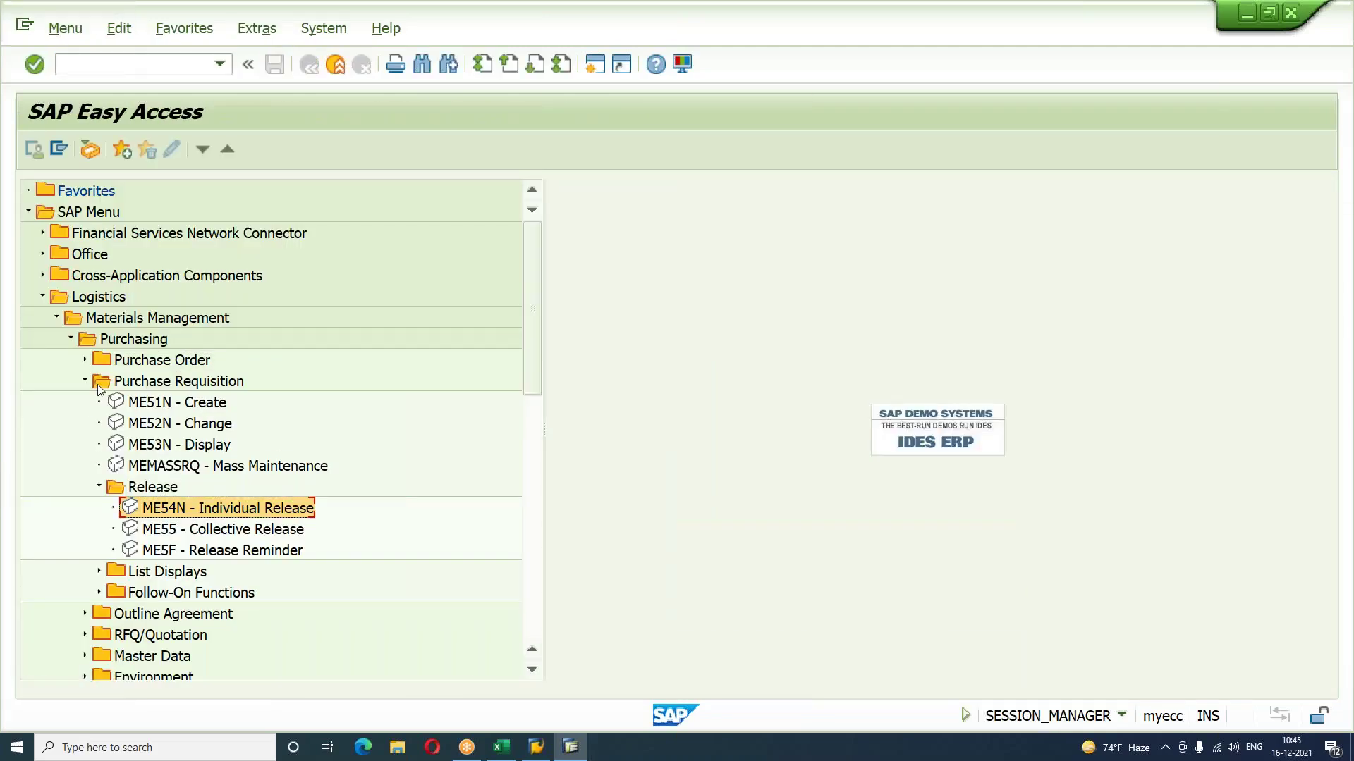
{"action": "left_click", "coordinate": [85, 361]}
{"action": "left_click", "coordinate": [98, 486]}
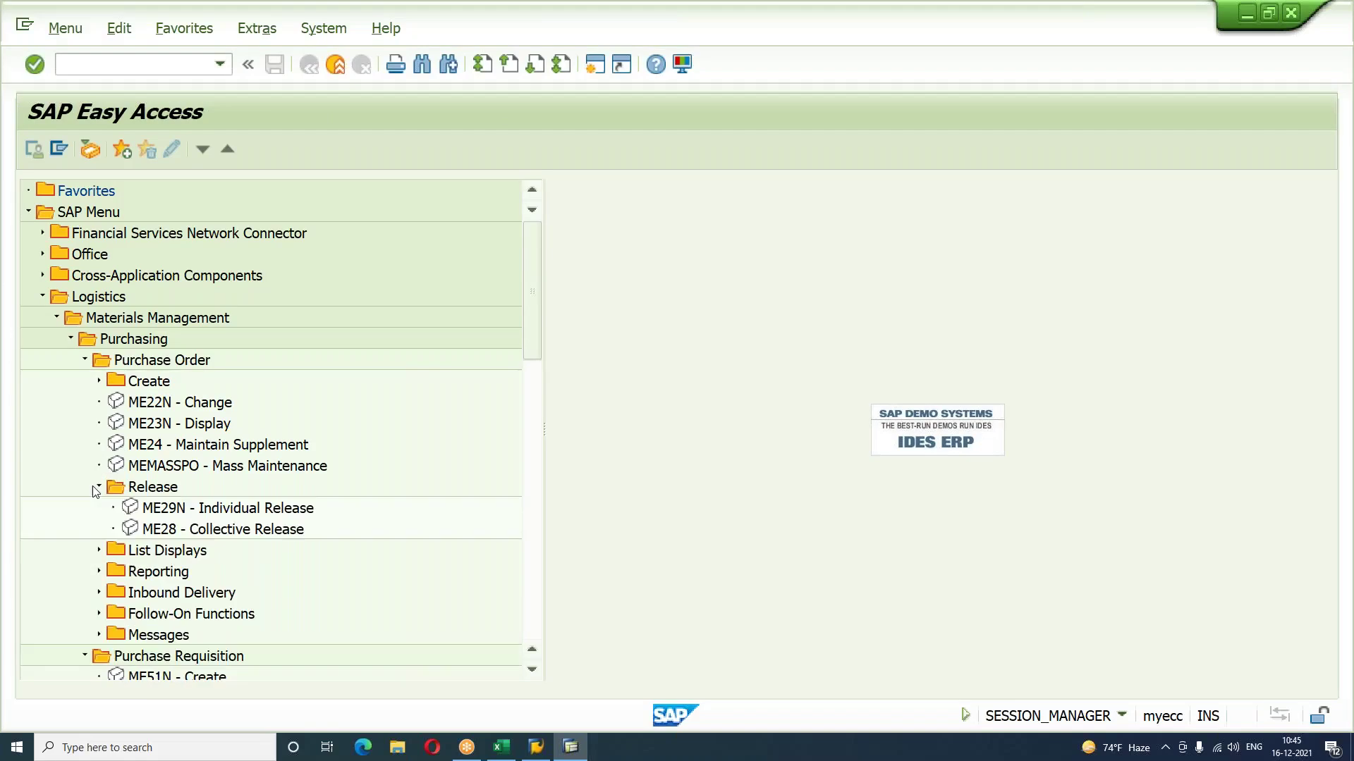
{"action": "double_click", "coordinate": [211, 508]}
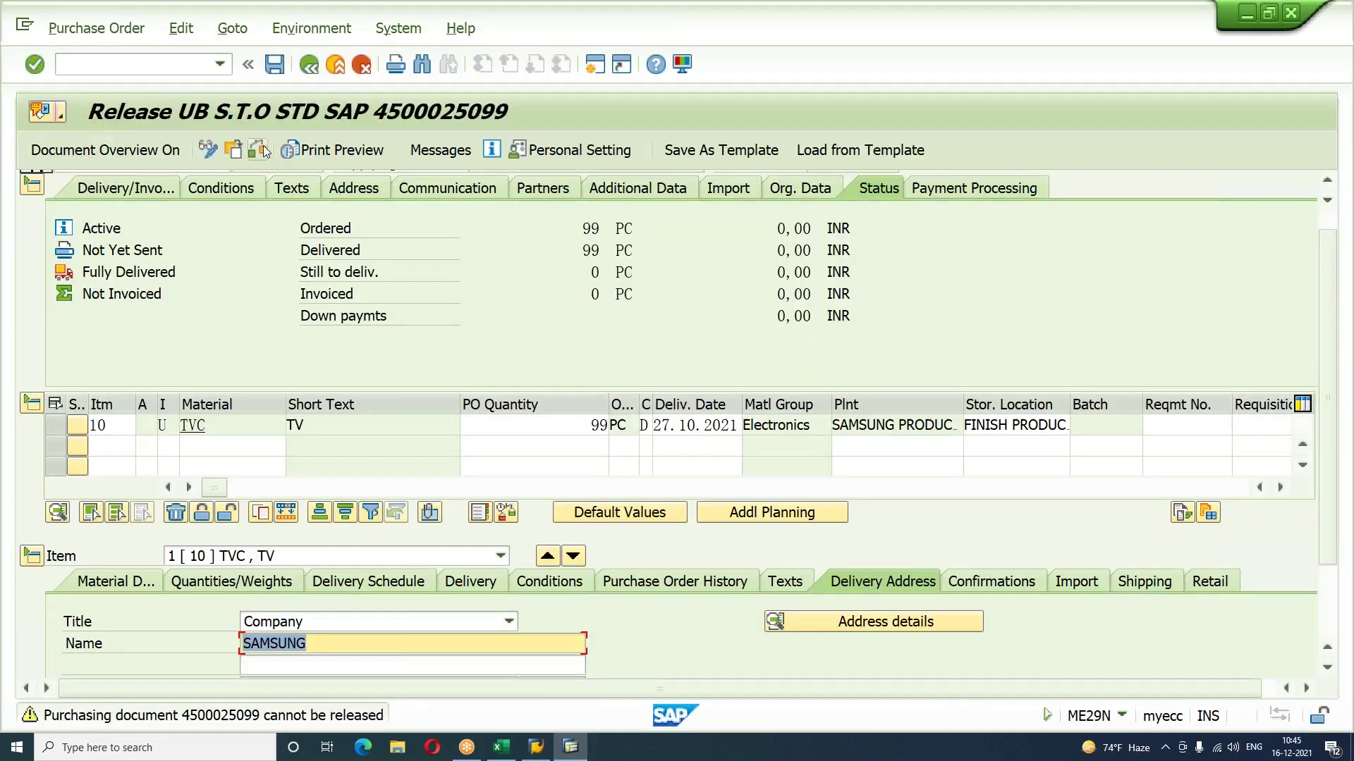
Step: Load the newly created purchase order into the release transaction using its copied document number
{"action": "left_click", "coordinate": [259, 150]}
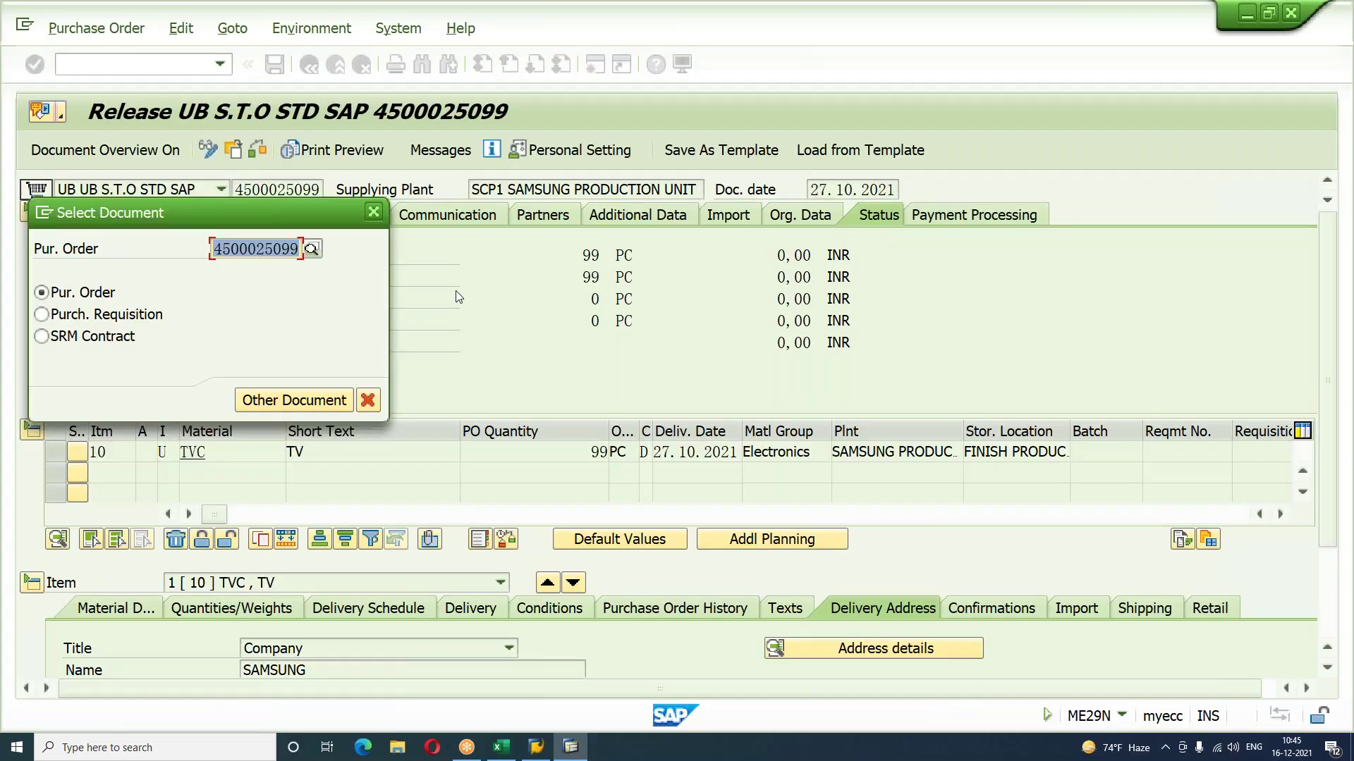
{"action": "key", "text": "BackSpace"}
{"action": "key", "text": "ctrl+v"}
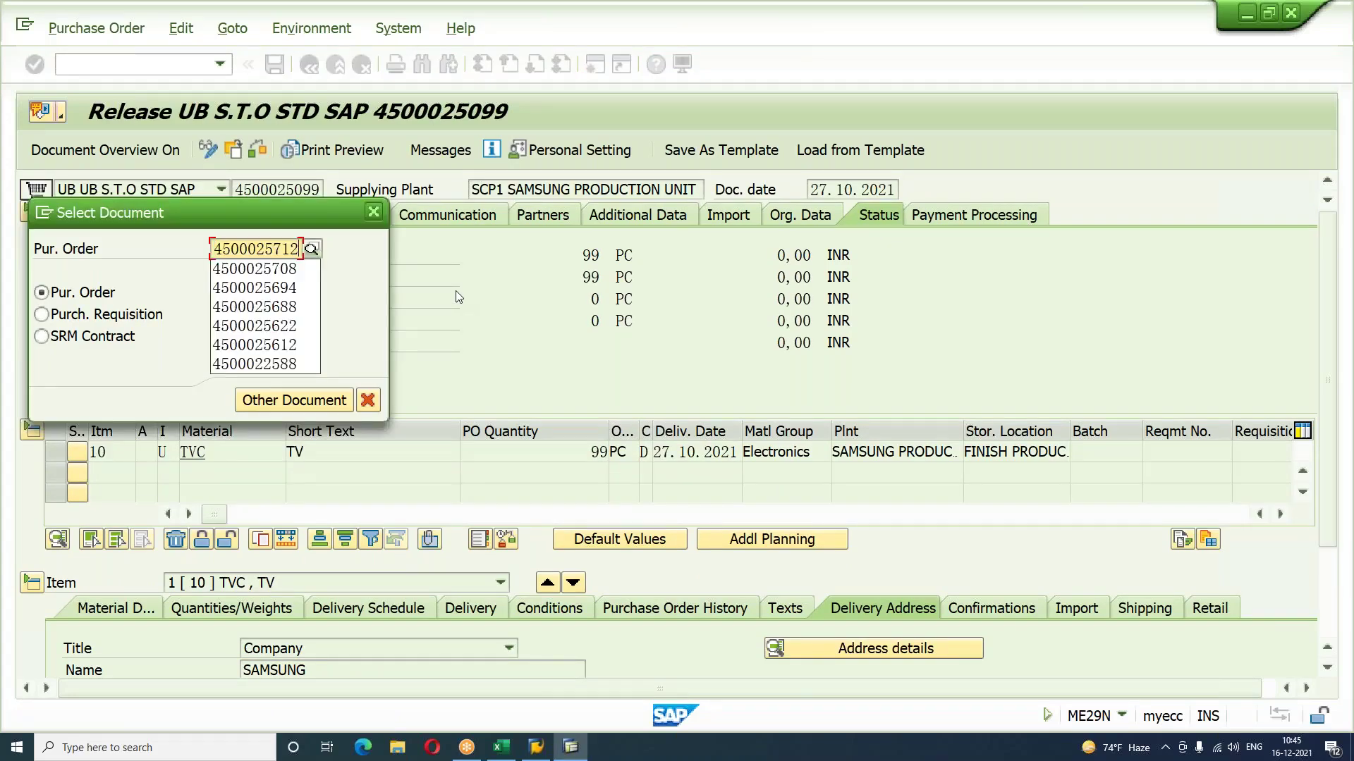
{"action": "left_click", "coordinate": [265, 408]}
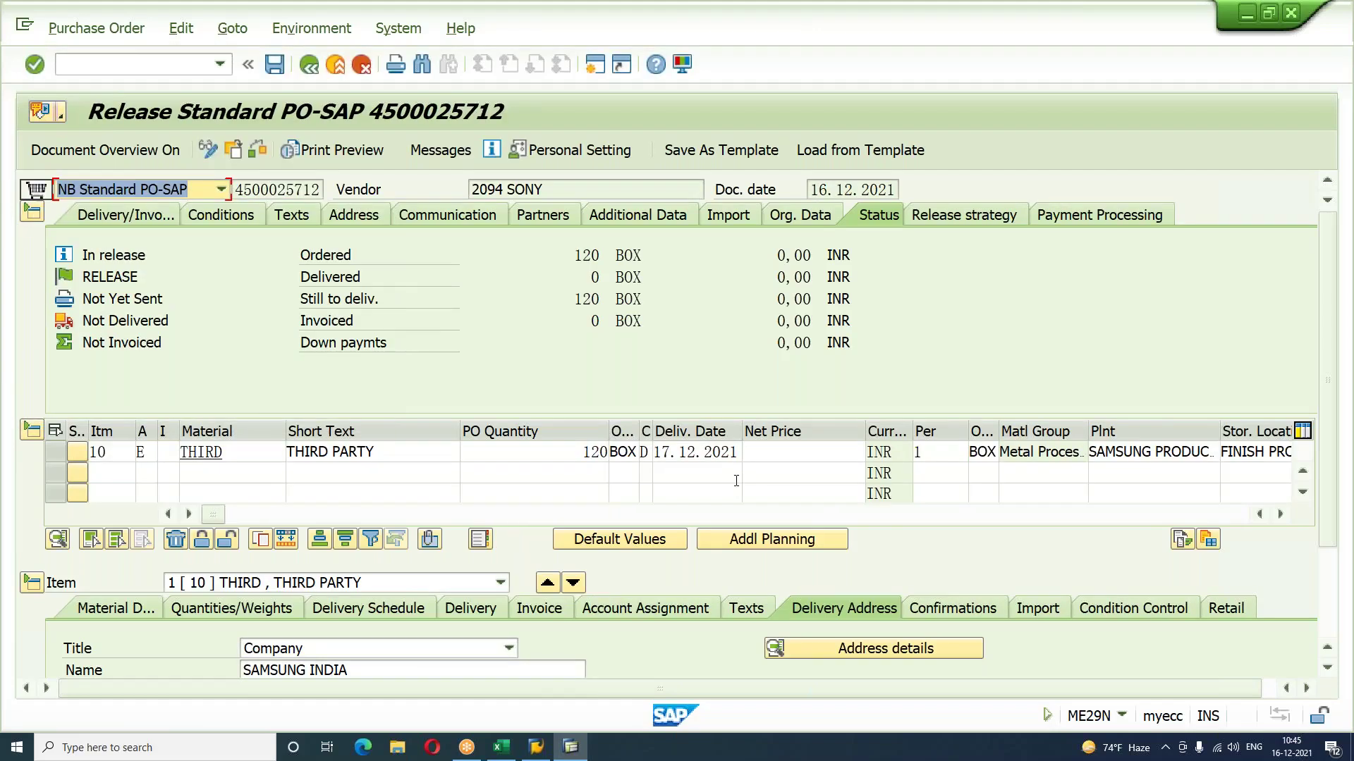
Step: Release the purchase order with codes 01 Manager and 02 Section Head in its release strategy, and save it
{"action": "left_click", "coordinate": [993, 223]}
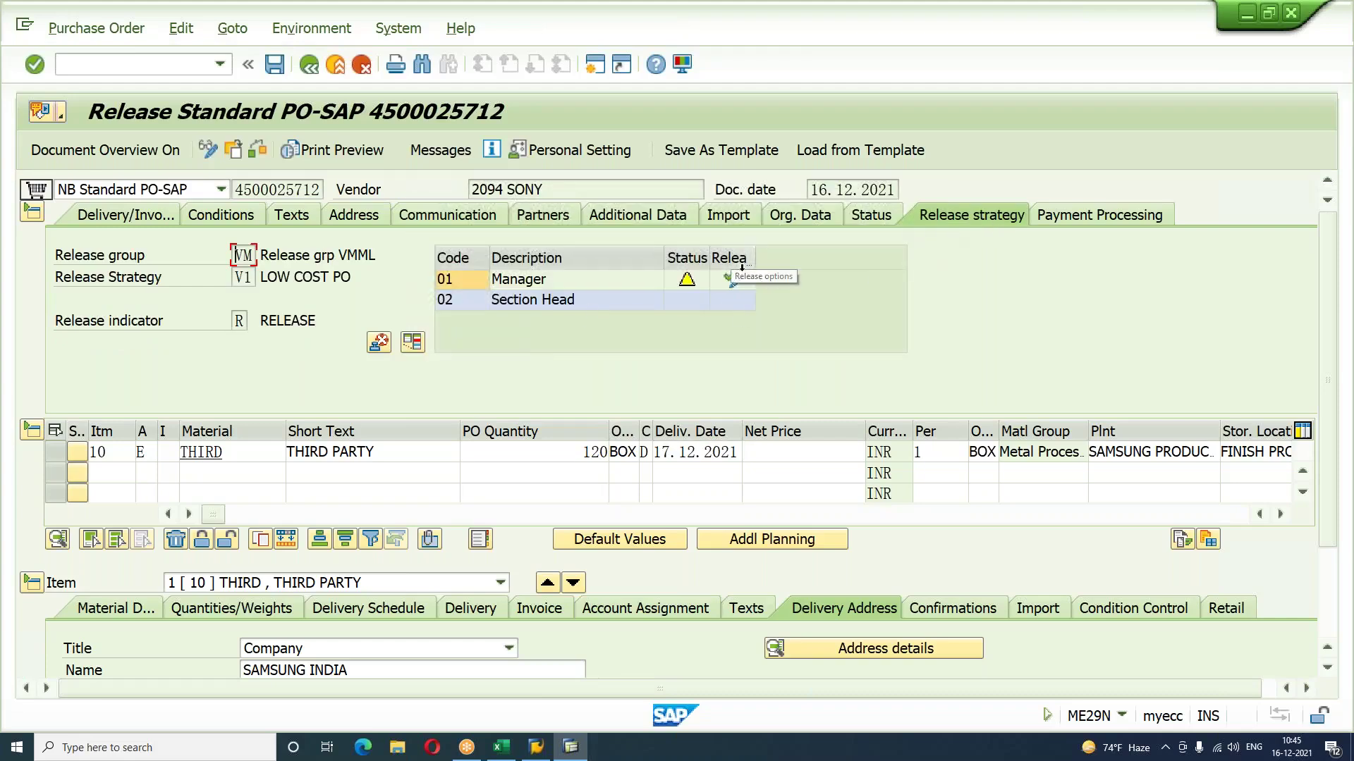
{"action": "left_click", "coordinate": [731, 279]}
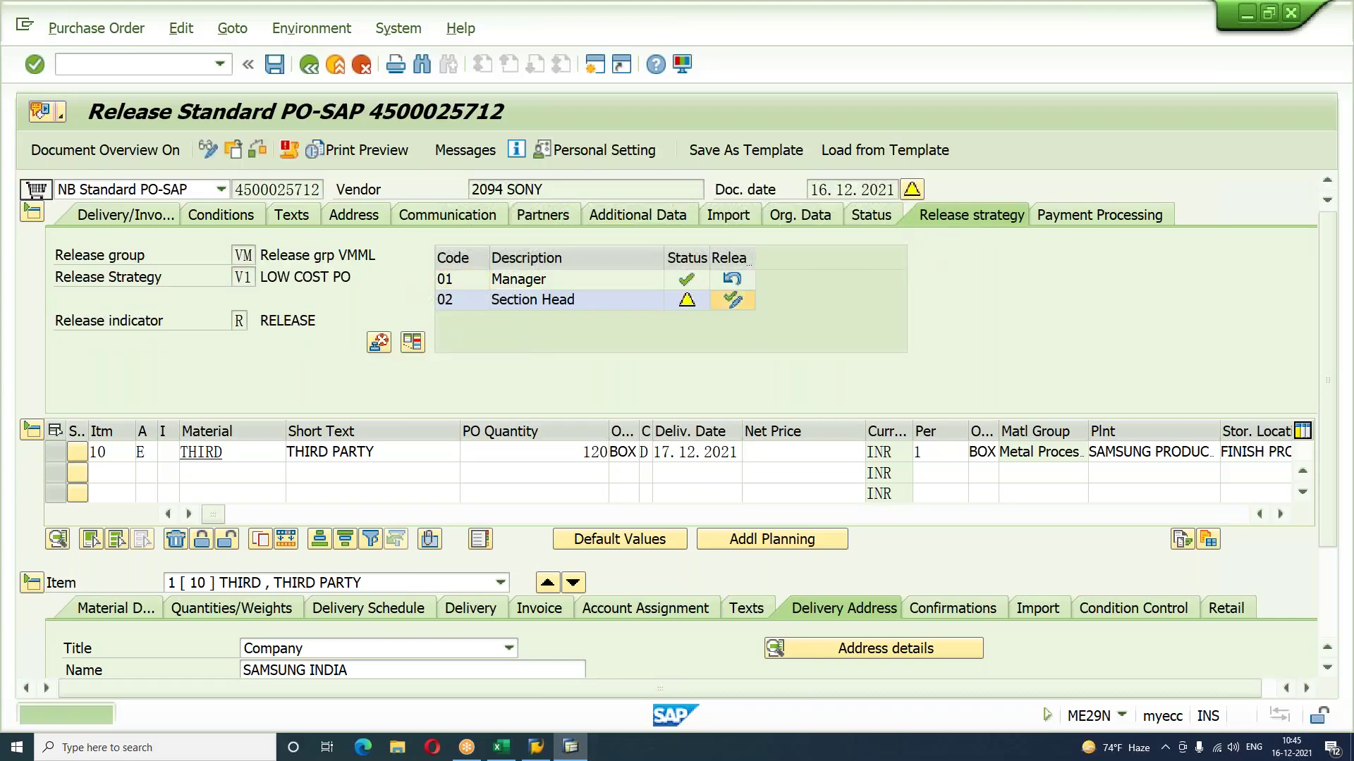
{"action": "left_click", "coordinate": [732, 300]}
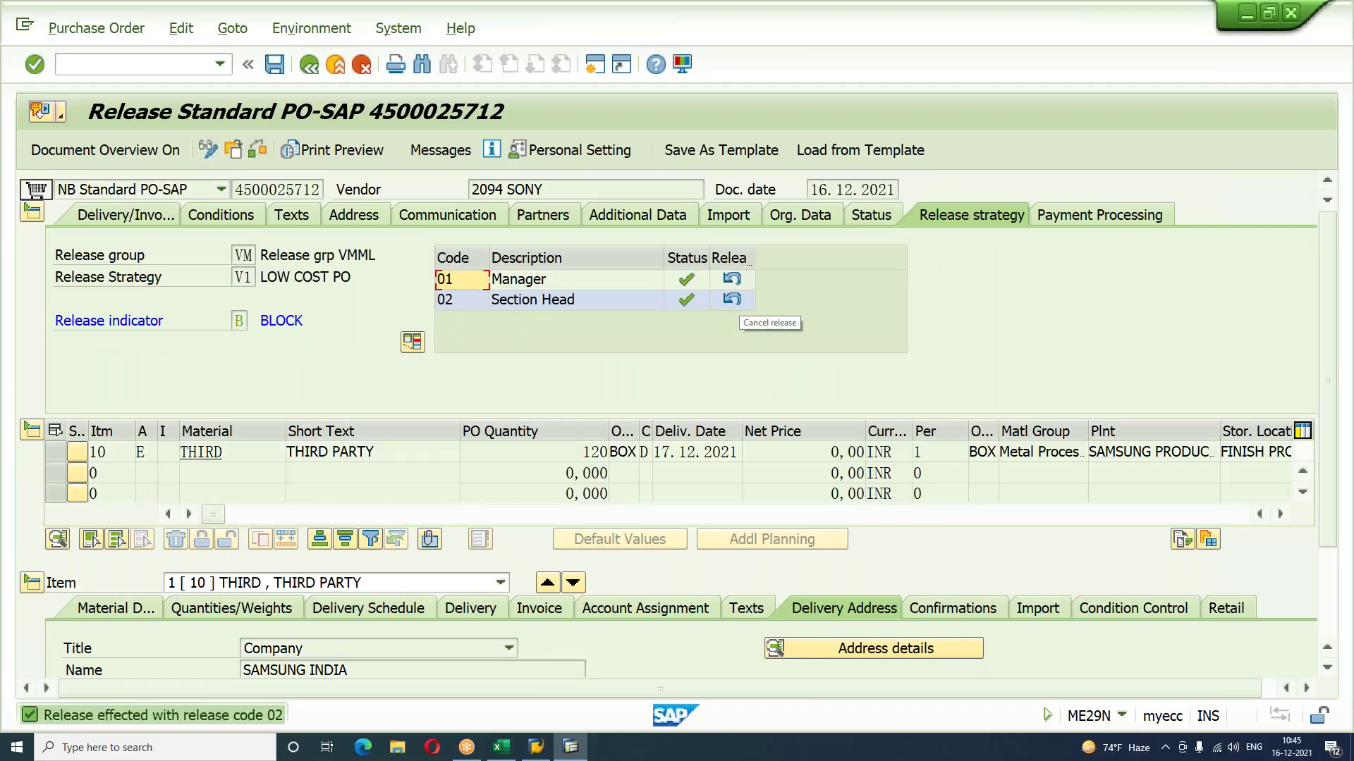
{"action": "key", "text": "ctrl+s"}
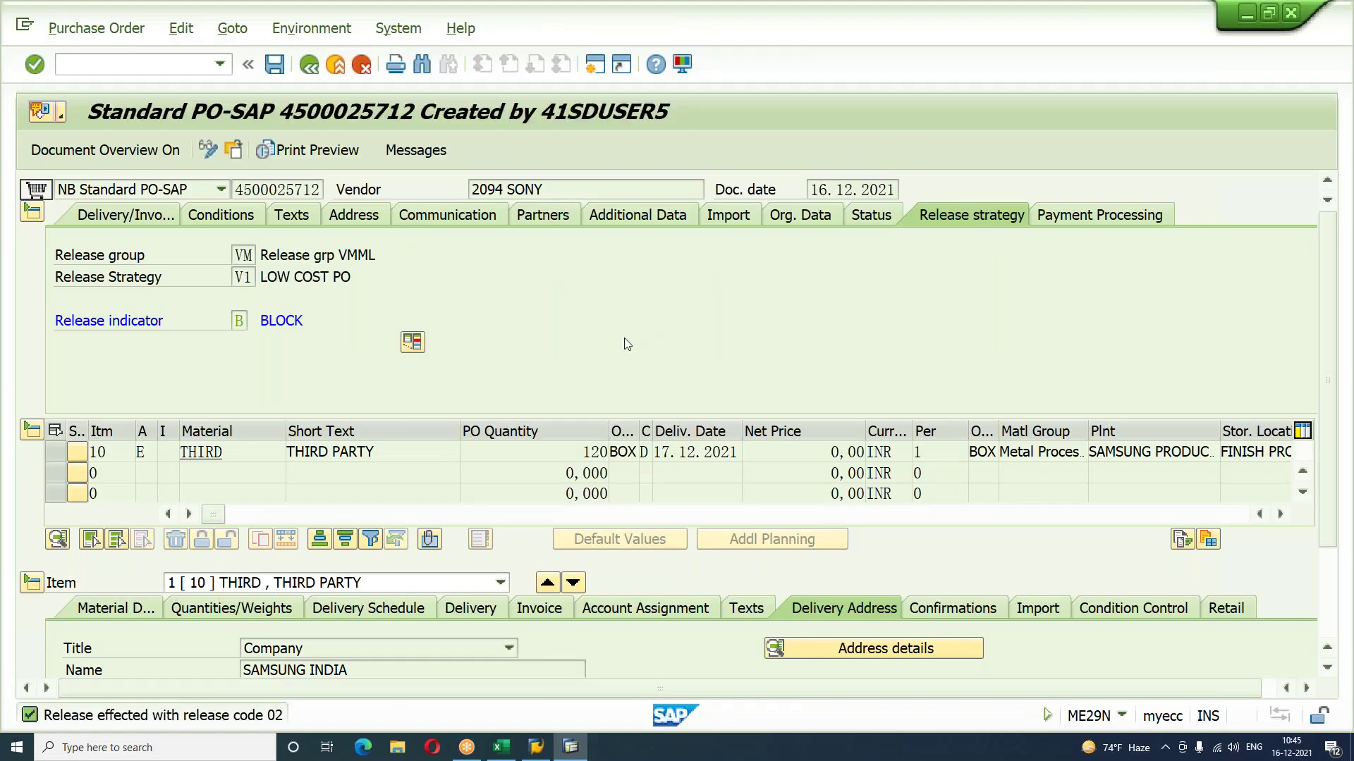
Step: Start a goods receipt with transaction MIGO and load the released purchase order using its copied document number
{"action": "left_click", "coordinate": [120, 69]}
{"action": "type", "text": "/nmigo"}
{"action": "key", "text": "Return"}
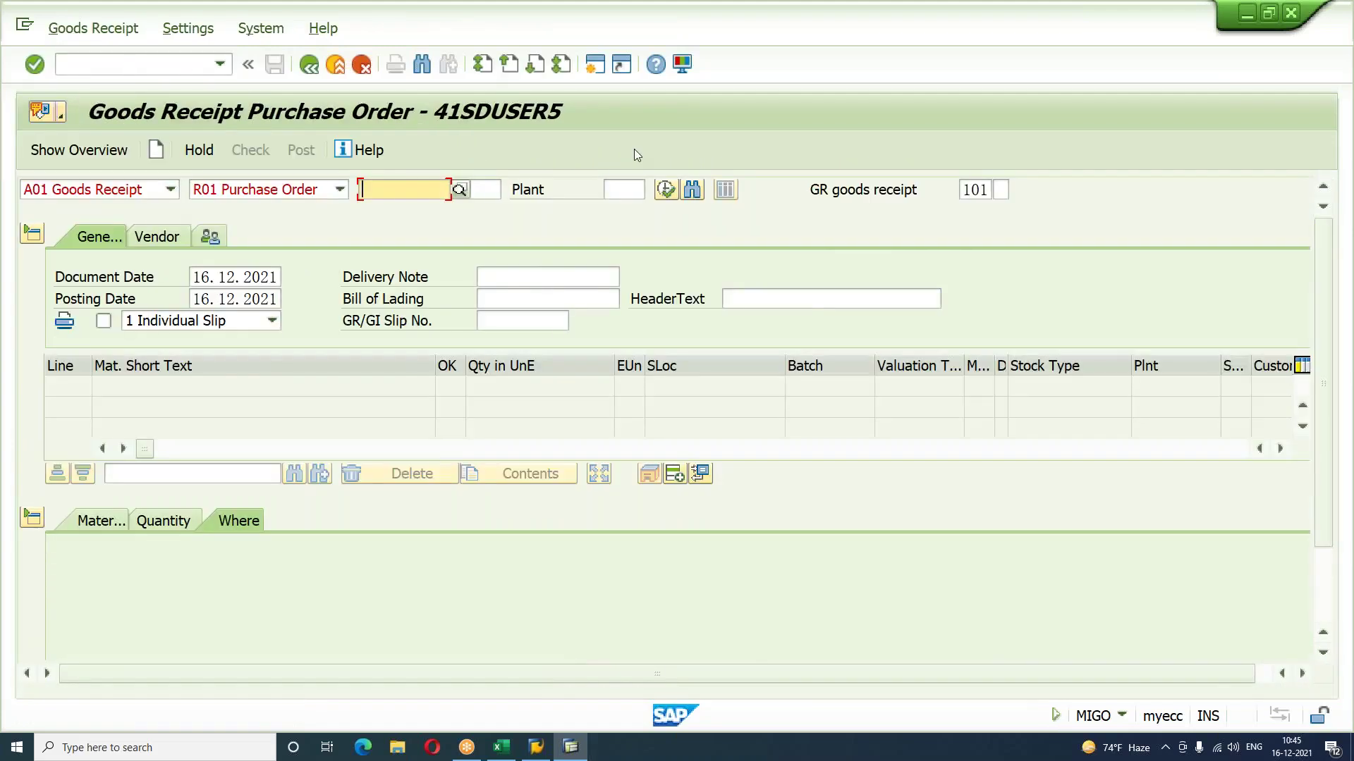
{"action": "key", "text": "ctrl+v"}
{"action": "left_click", "coordinate": [667, 194]}
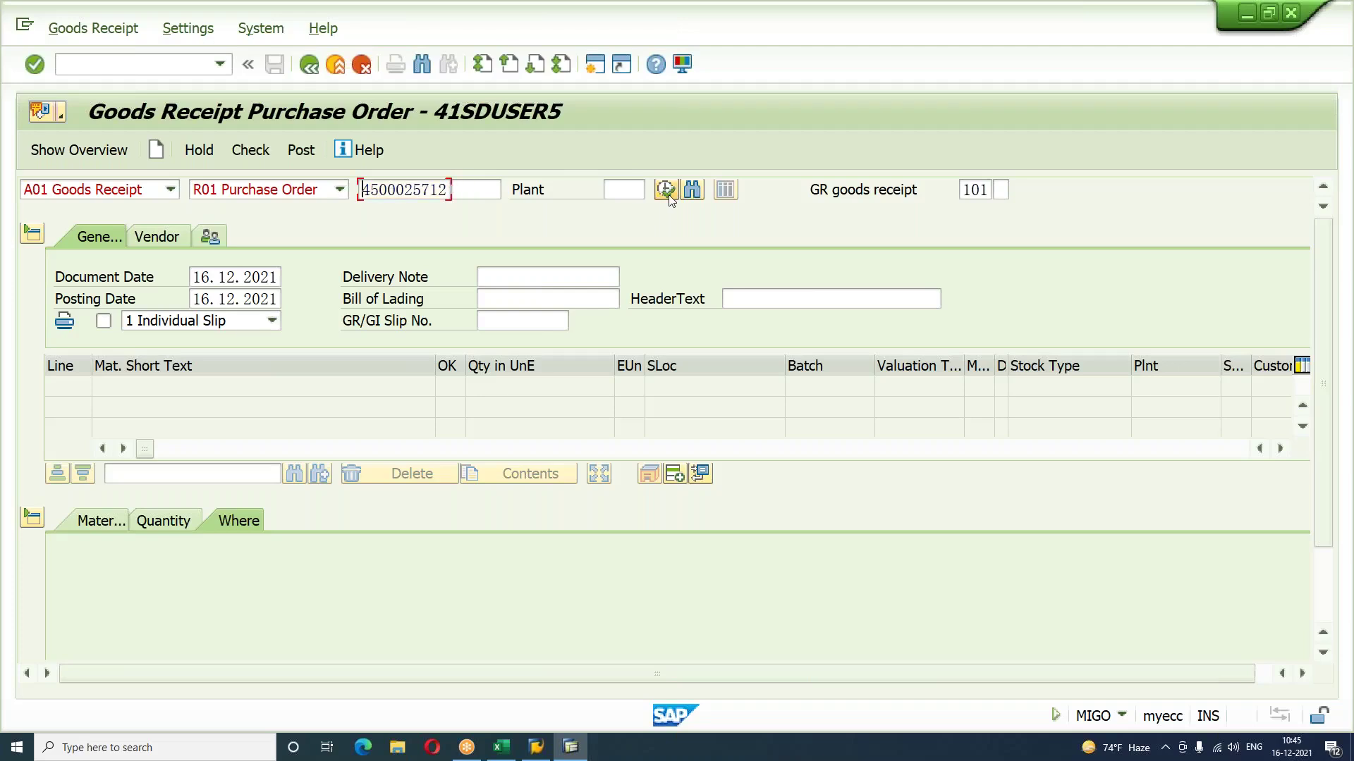
Step: Review the receipt item's movement type, special stock indicator, storage location and available stock types, keeping Unrestricted use
{"action": "scroll", "coordinate": [1325, 286], "scroll_direction": "down", "scroll_amount": 3}
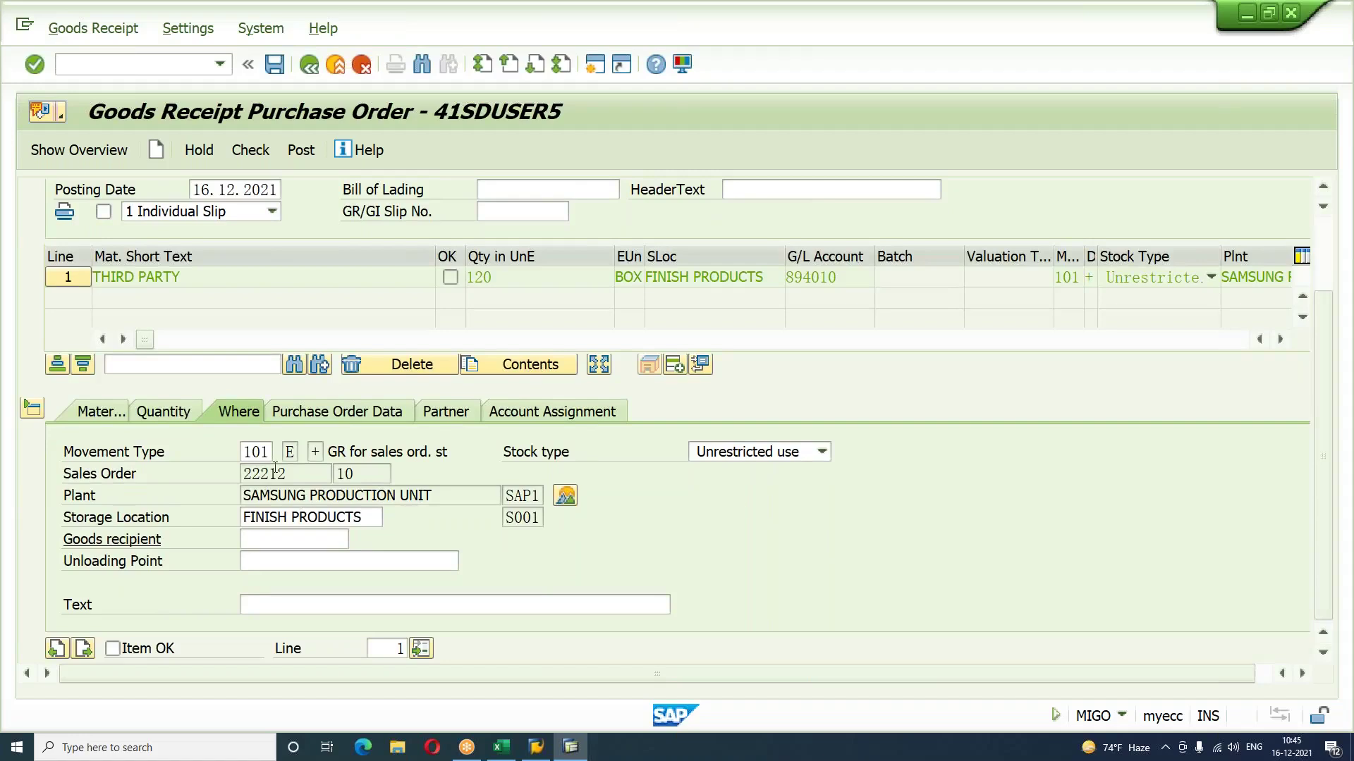
{"action": "left_click", "coordinate": [299, 471]}
{"action": "key", "text": "Return"}
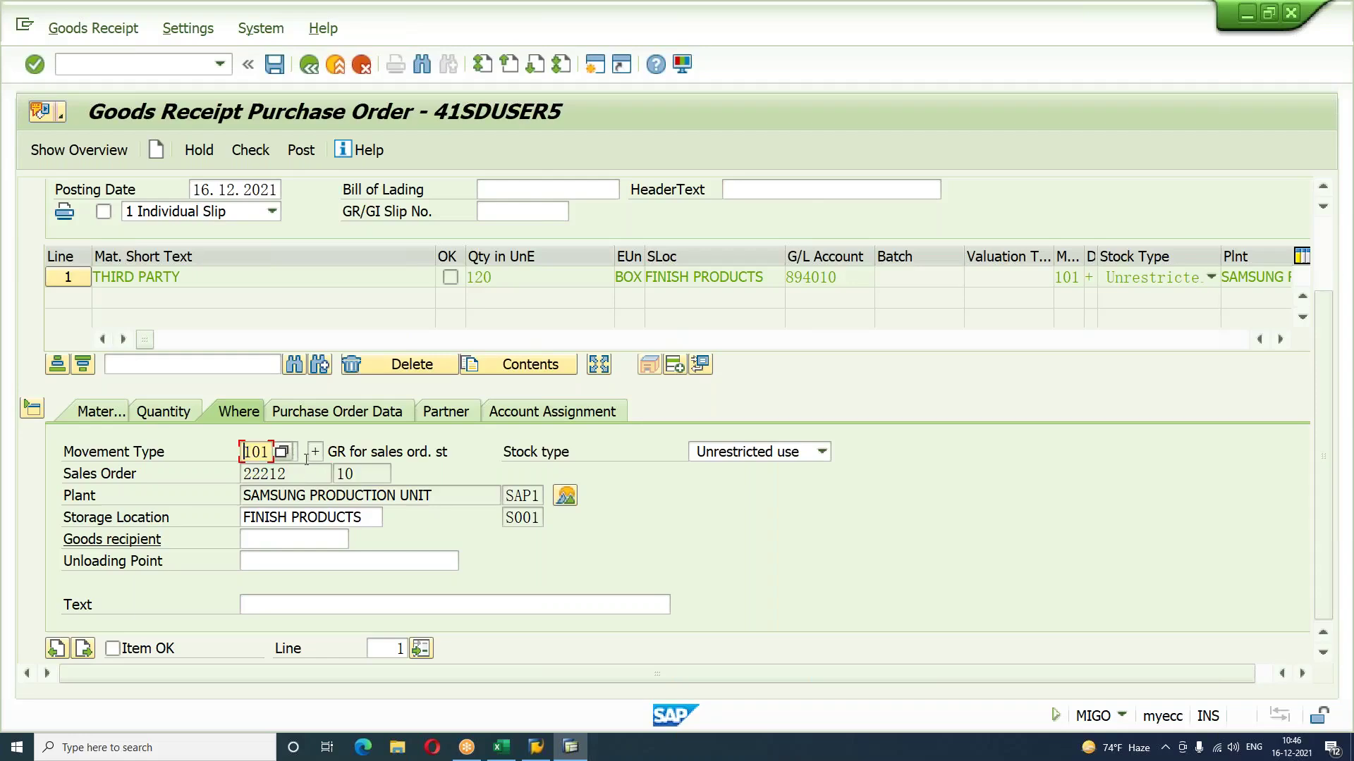
{"action": "left_click", "coordinate": [296, 451]}
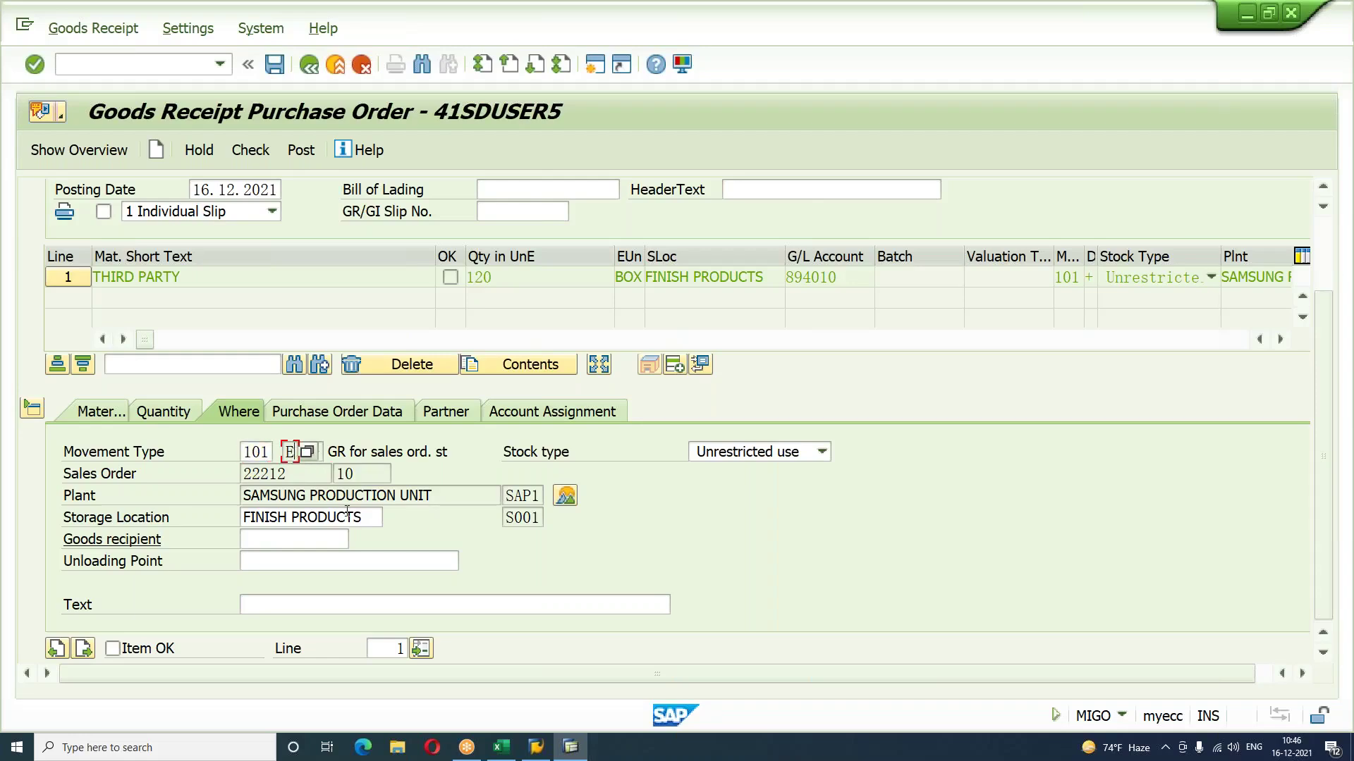
{"action": "left_click", "coordinate": [460, 497]}
{"action": "left_click", "coordinate": [372, 516]}
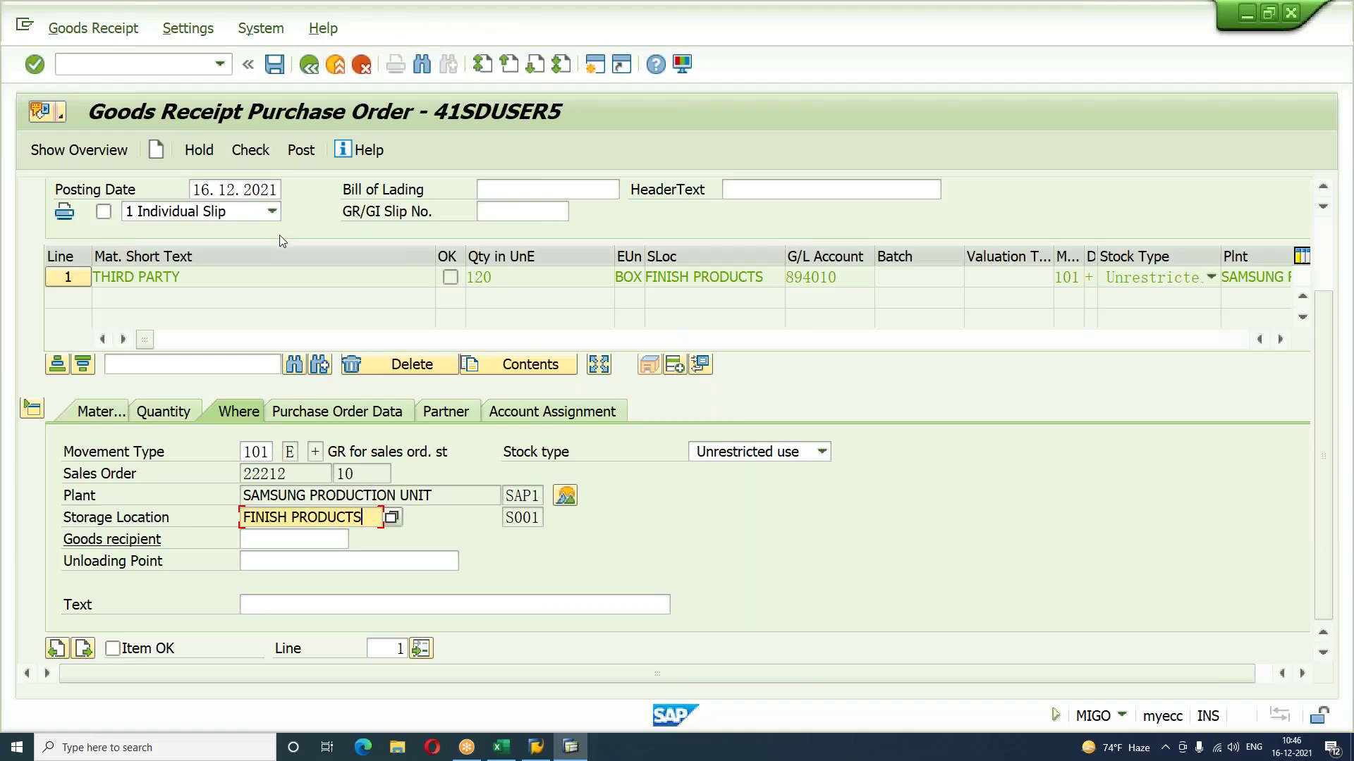
{"action": "left_click", "coordinate": [822, 453]}
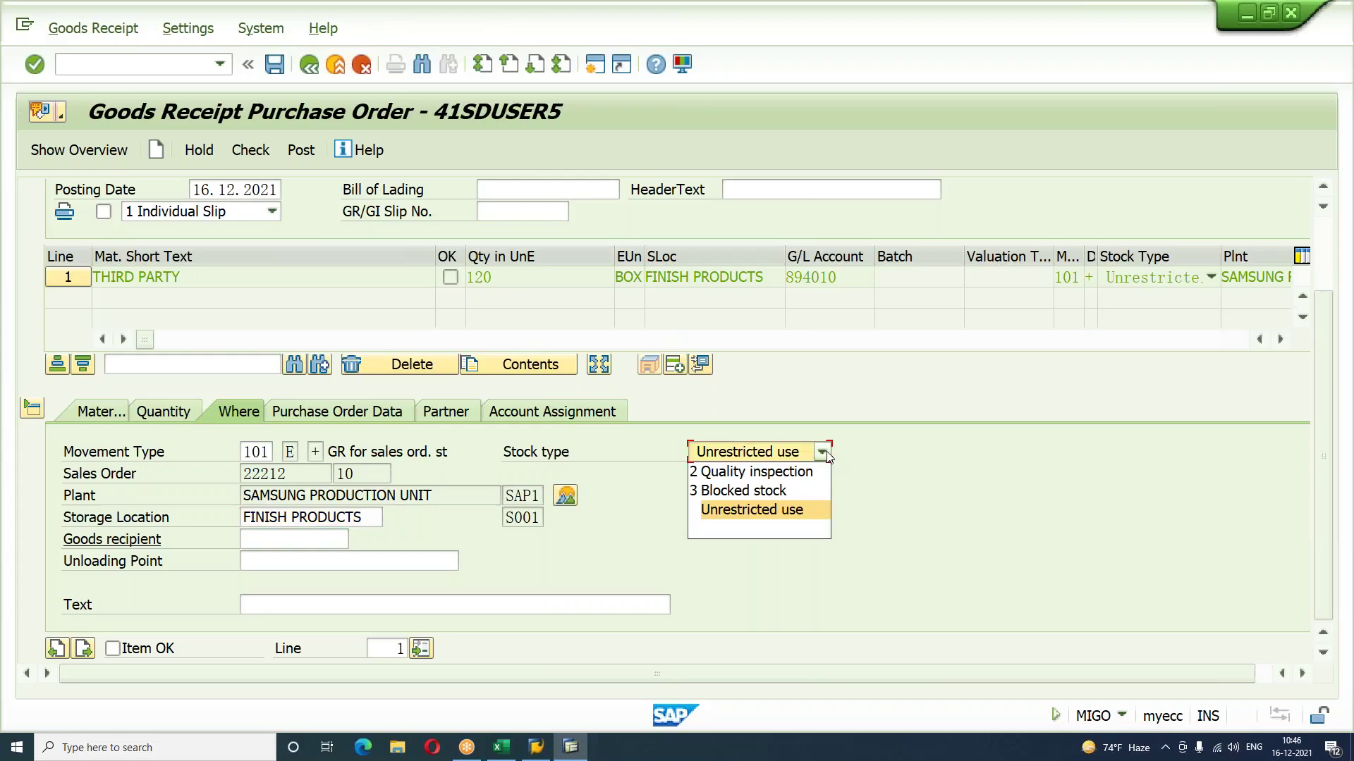
{"action": "left_click", "coordinate": [747, 511]}
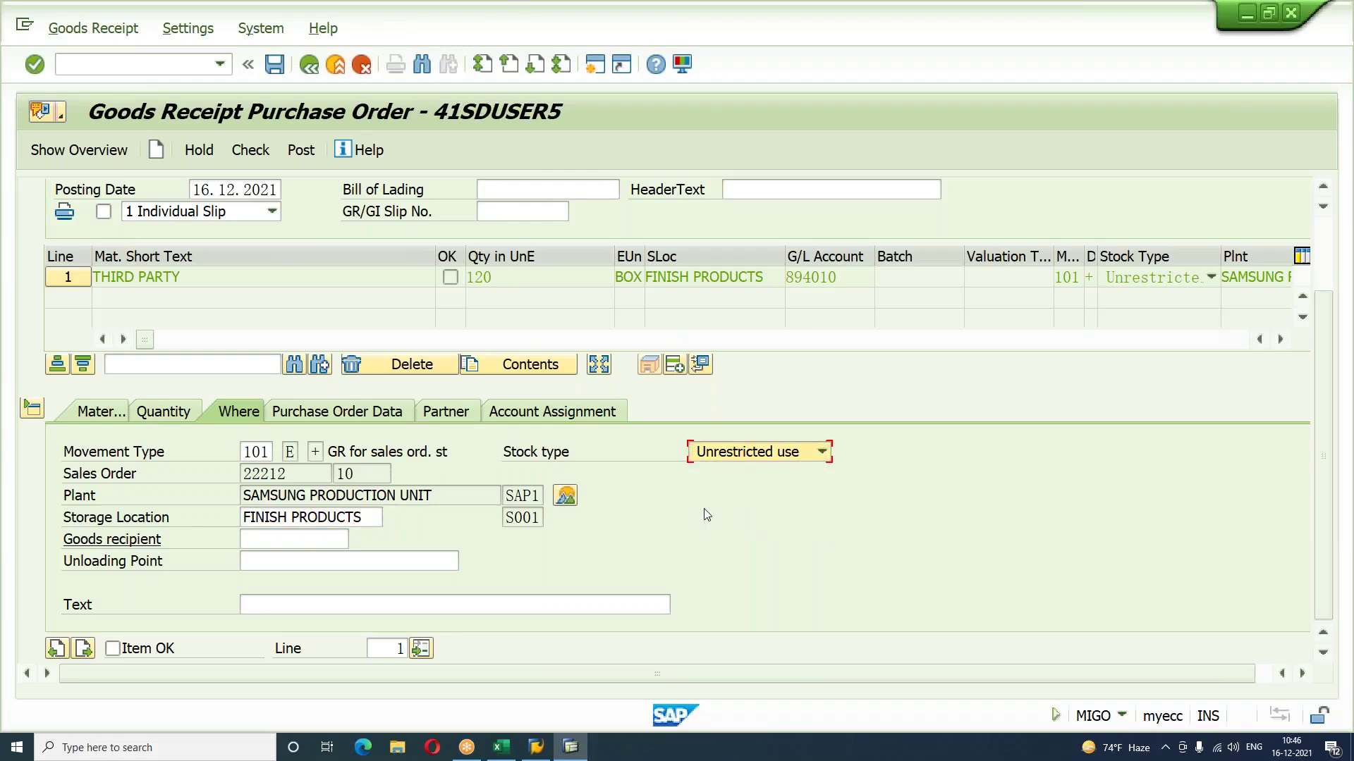
Step: Mark the receipt item as OK, check the document and post the goods receipt
{"action": "left_click", "coordinate": [131, 652]}
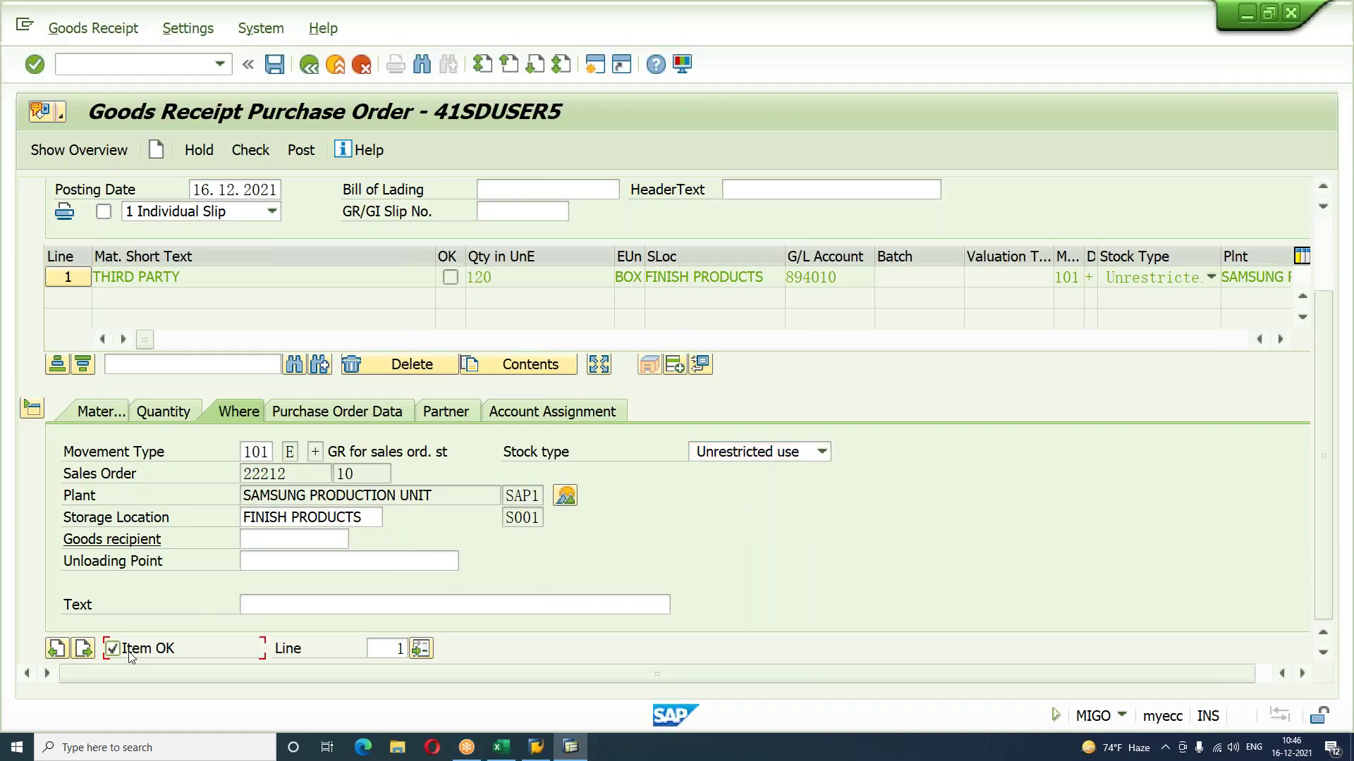
{"action": "left_click", "coordinate": [264, 151]}
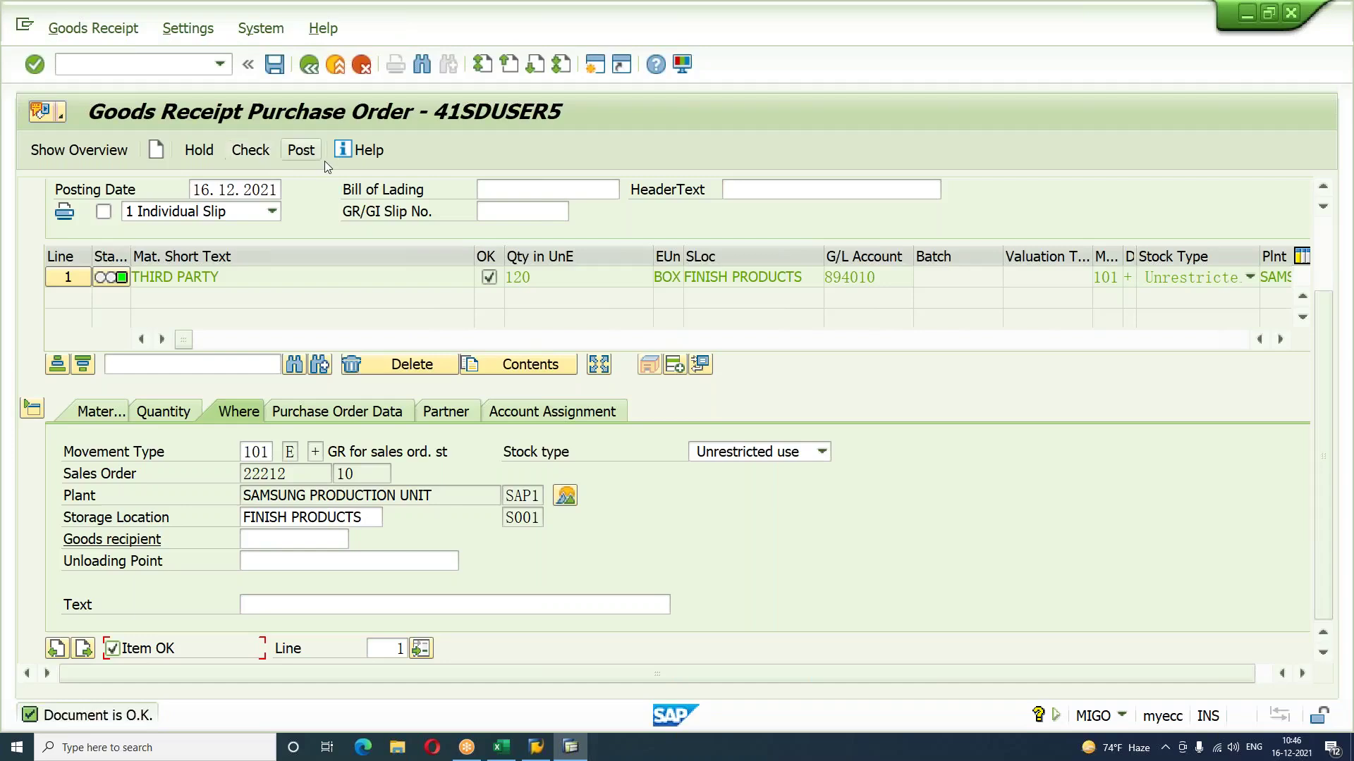
{"action": "left_click", "coordinate": [300, 150]}
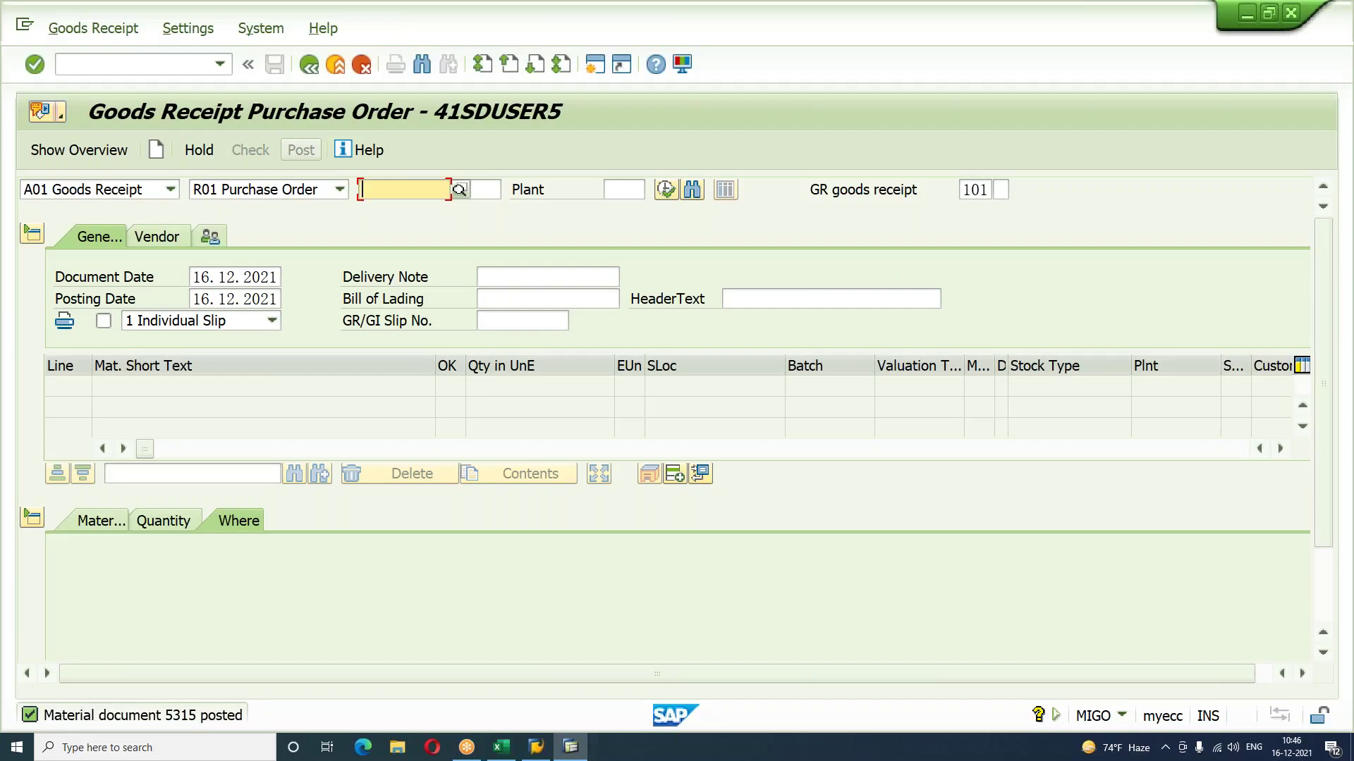
Step: Run the stock overview transaction MMBE for material THIRD
{"action": "left_click", "coordinate": [128, 68]}
{"action": "type", "text": "/nmmbe"}
{"action": "key", "text": "Return"}
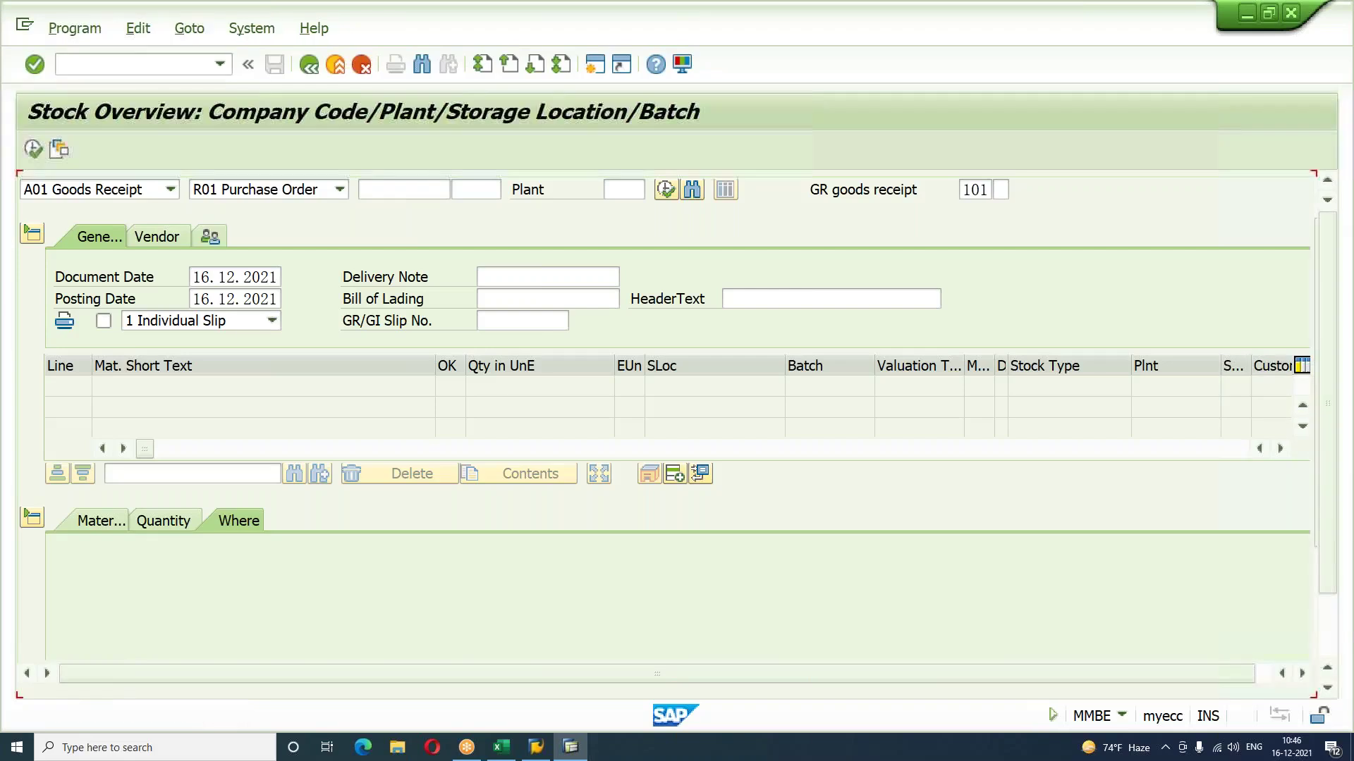
{"action": "type", "text": "third"}
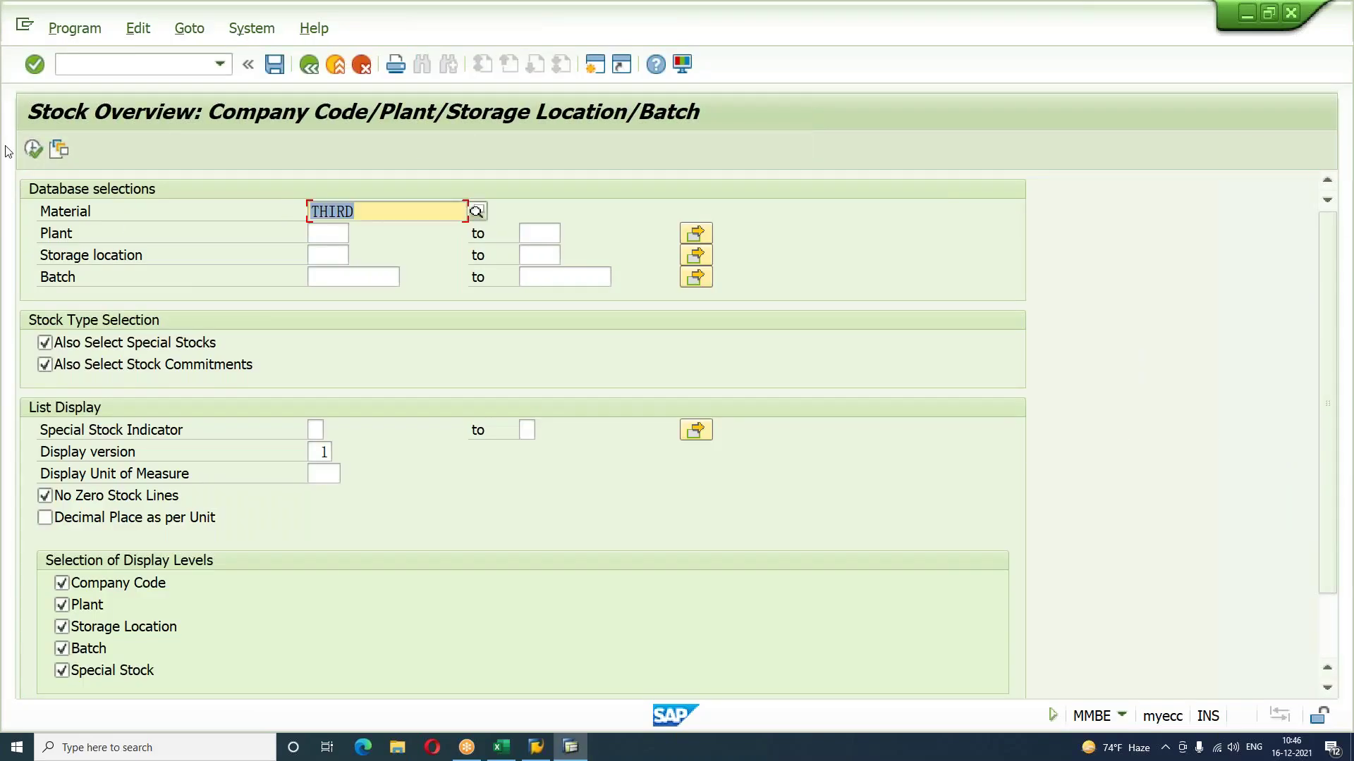
{"action": "left_click", "coordinate": [34, 149]}
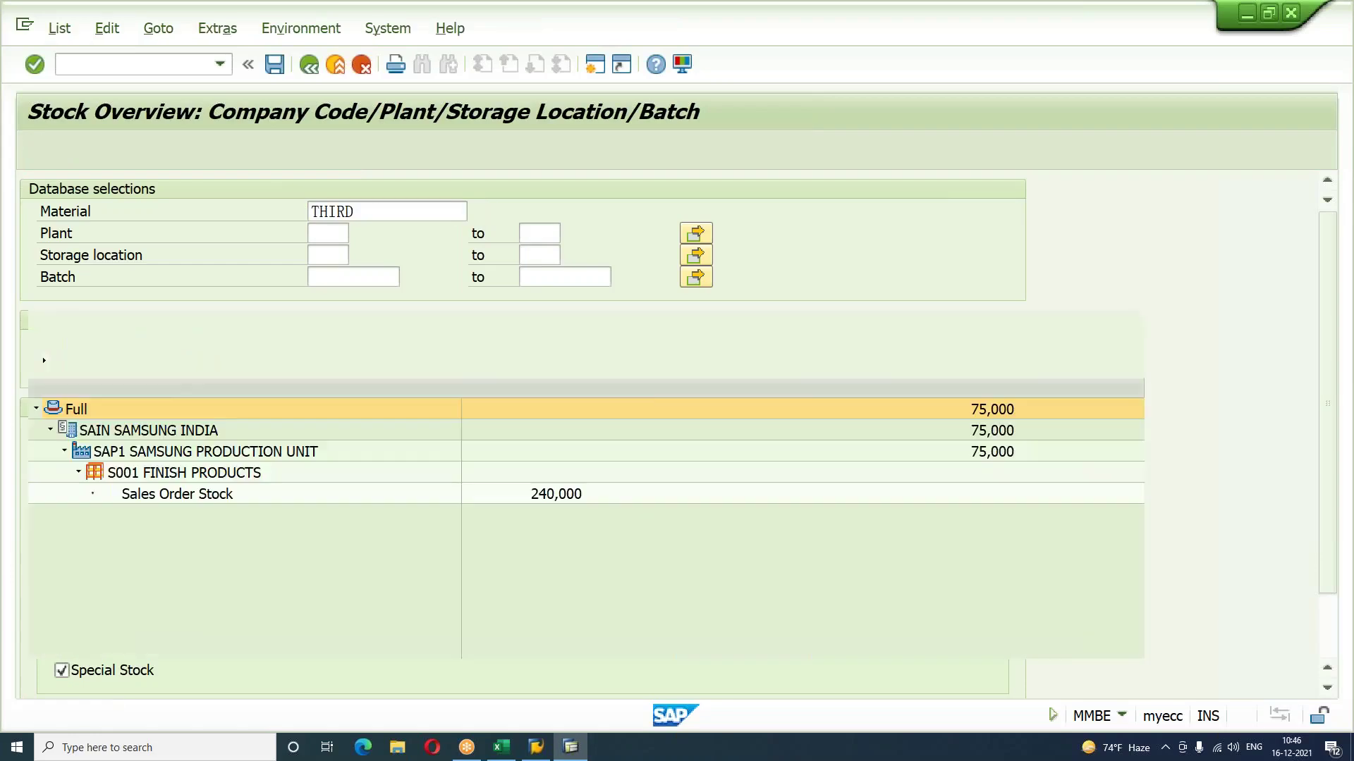
Step: Examine the sales order stock breakdown by sales document, narrowing the Stock Type column to reveal quantities, and close the details
{"action": "left_click", "coordinate": [570, 497]}
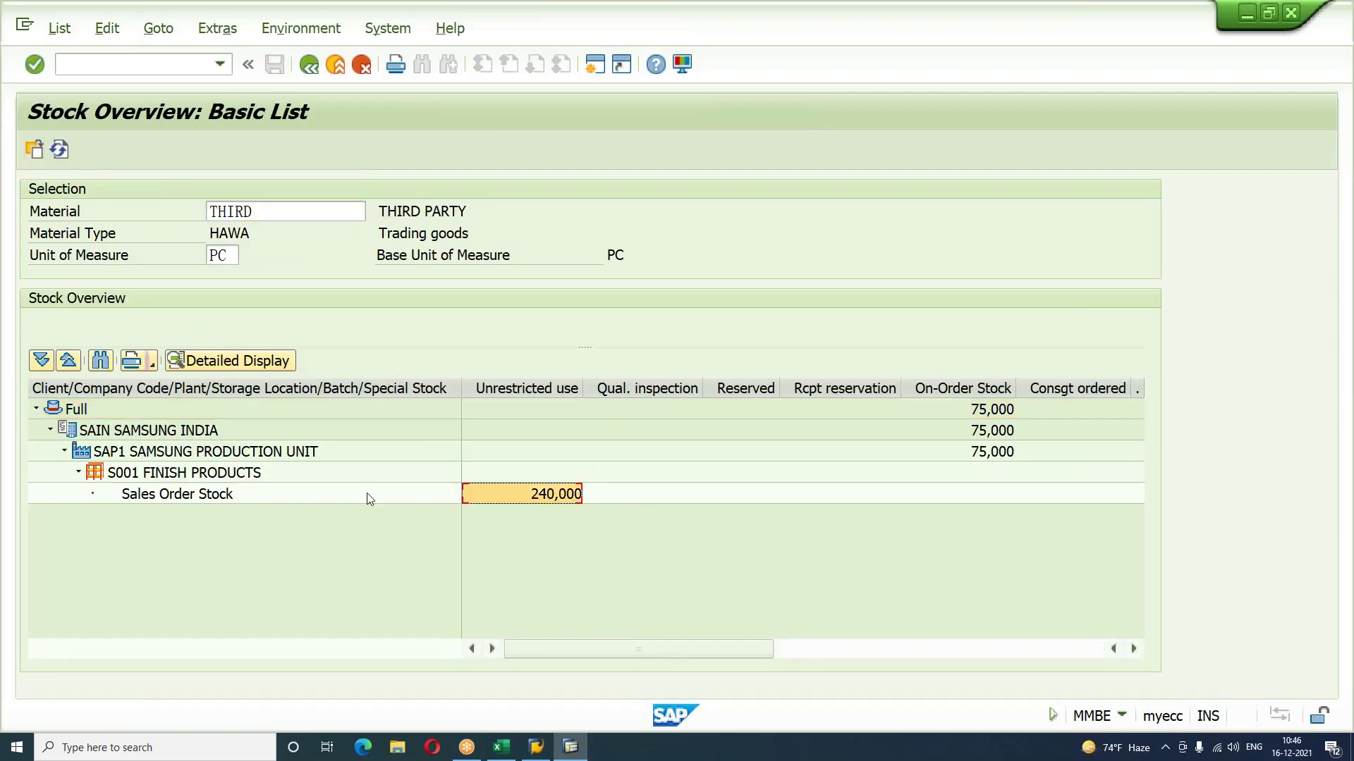
{"action": "left_click", "coordinate": [194, 497]}
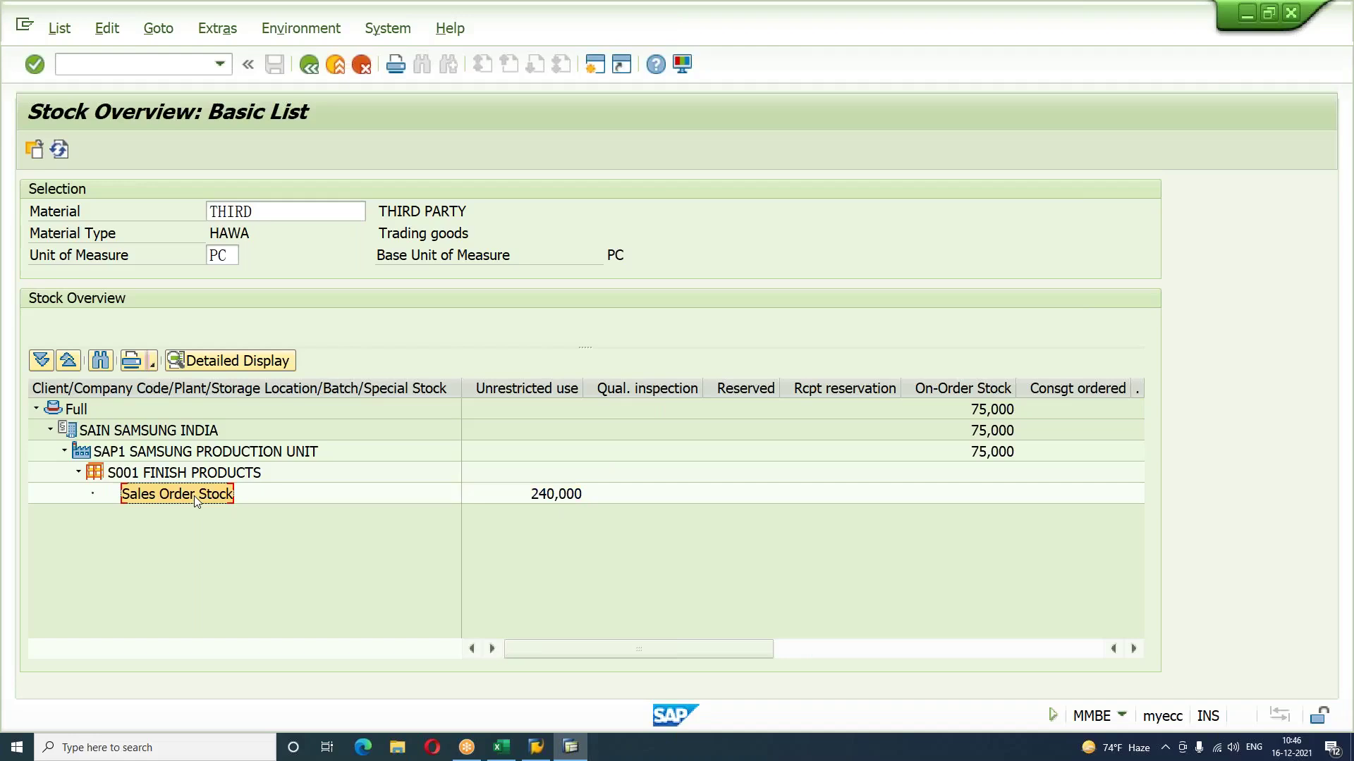
{"action": "double_click", "coordinate": [193, 497]}
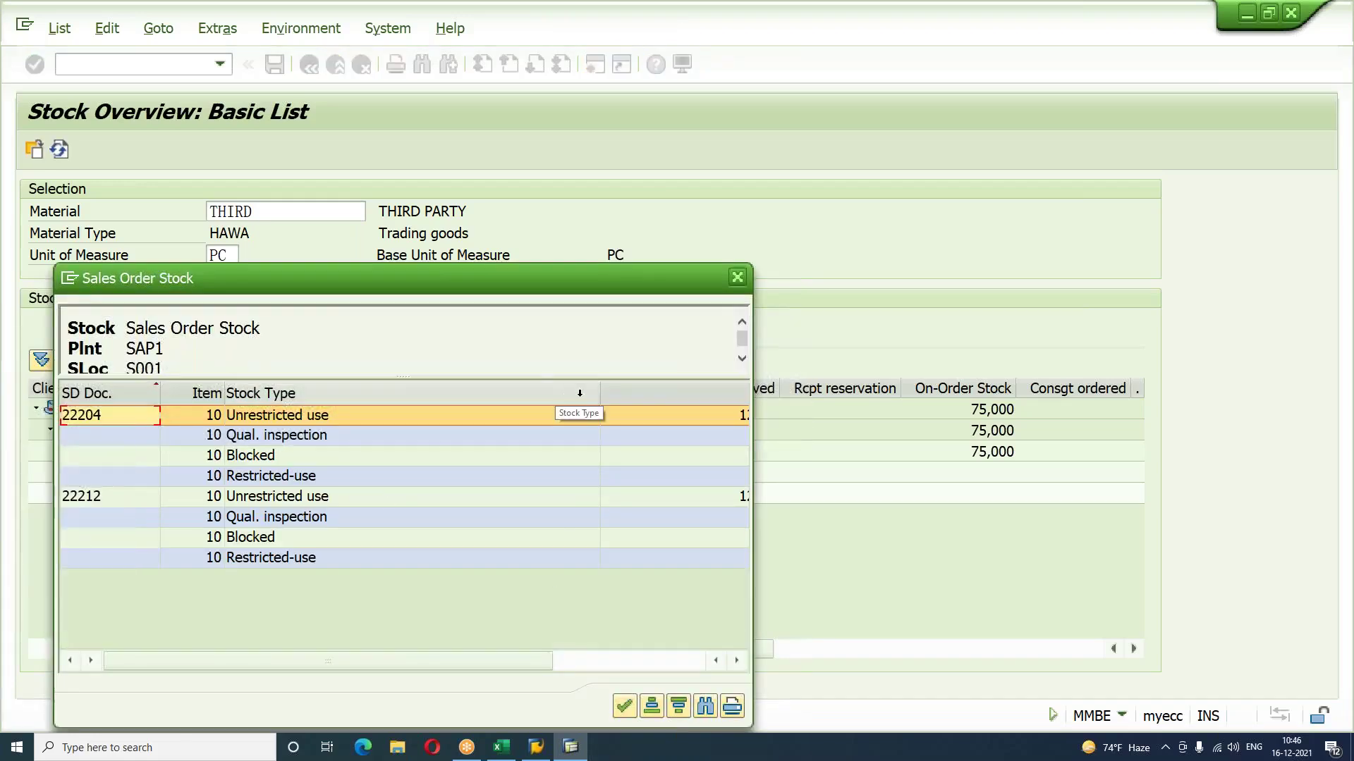
{"action": "left_click", "coordinate": [598, 392]}
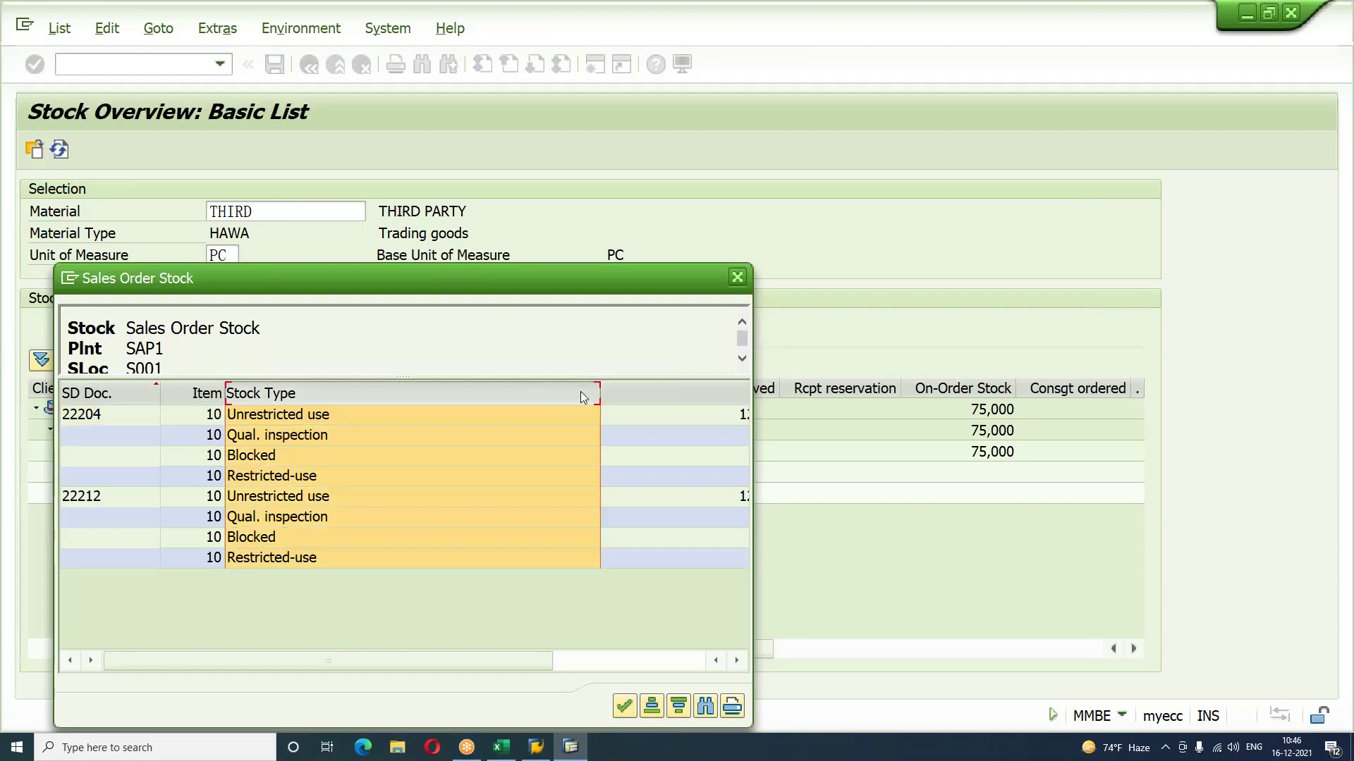
{"action": "left_click_drag", "start_coordinate": [599, 393], "coordinate": [484, 397]}
{"action": "left_click", "coordinate": [642, 416]}
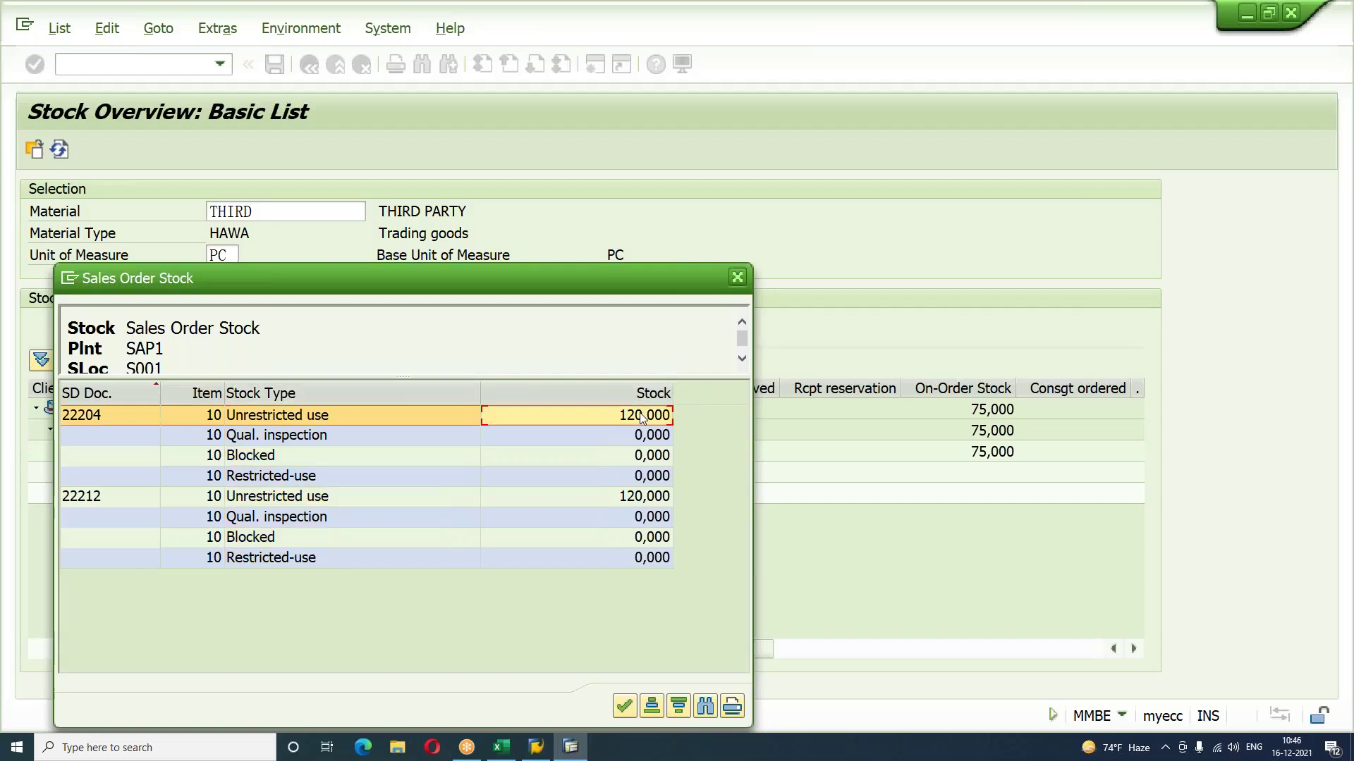
{"action": "left_click", "coordinate": [644, 498]}
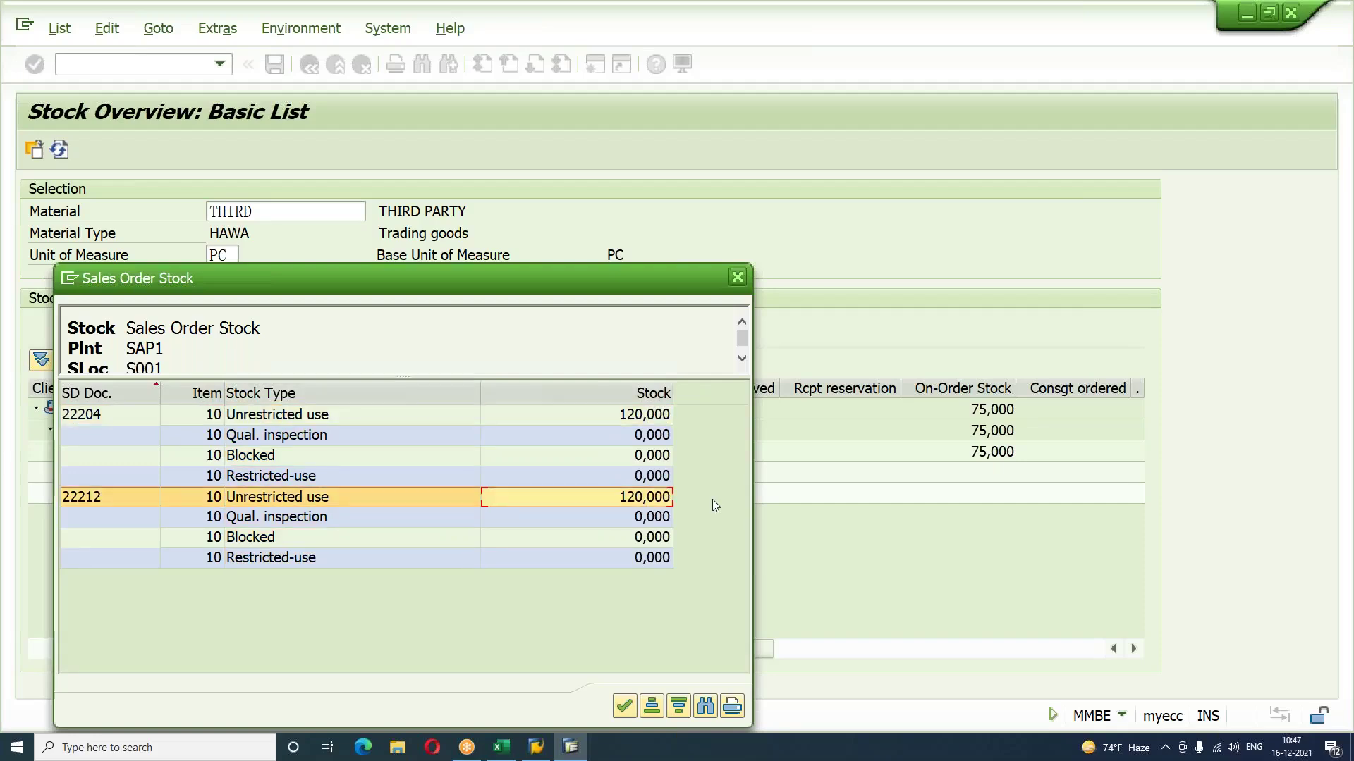
{"action": "left_click", "coordinate": [746, 277]}
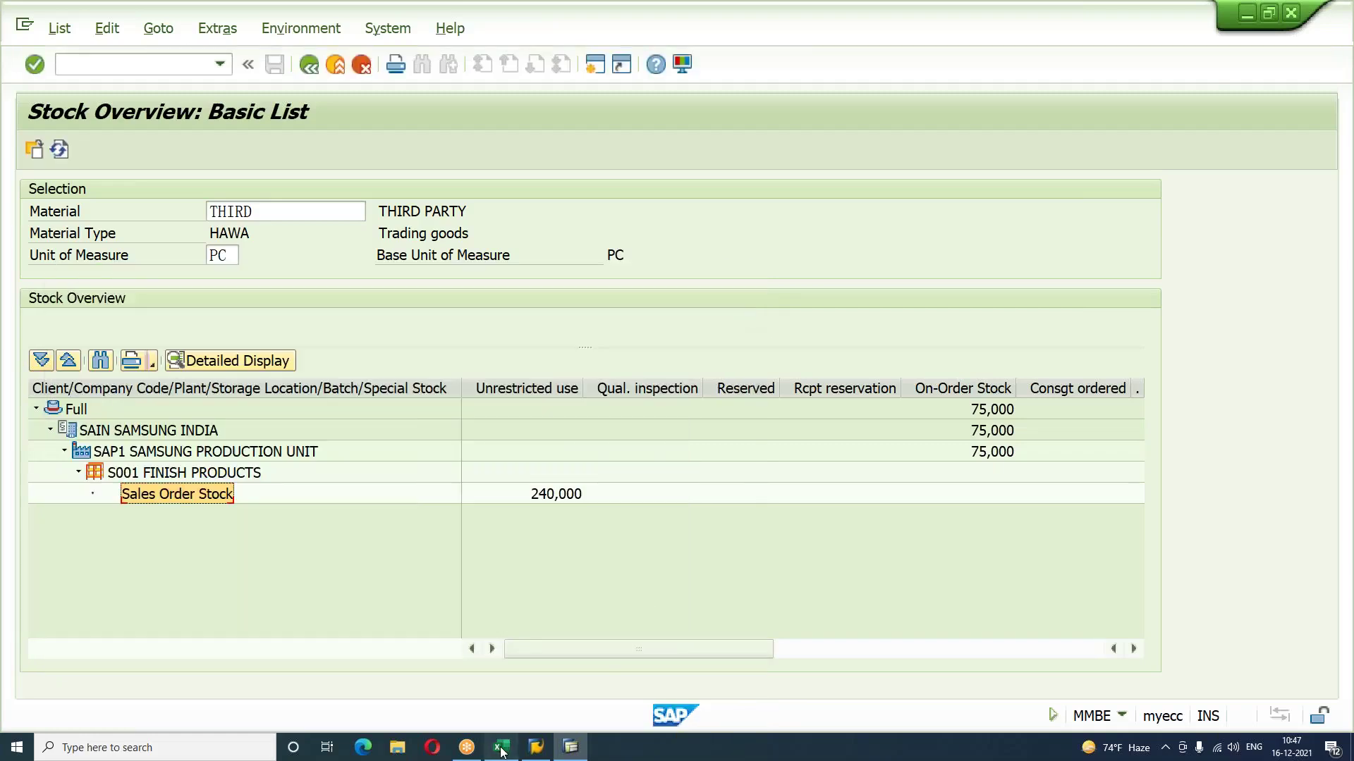
Step: Switch to Excel and read the process notes on the vendor's invoice verification stage
{"action": "left_click", "coordinate": [501, 749]}
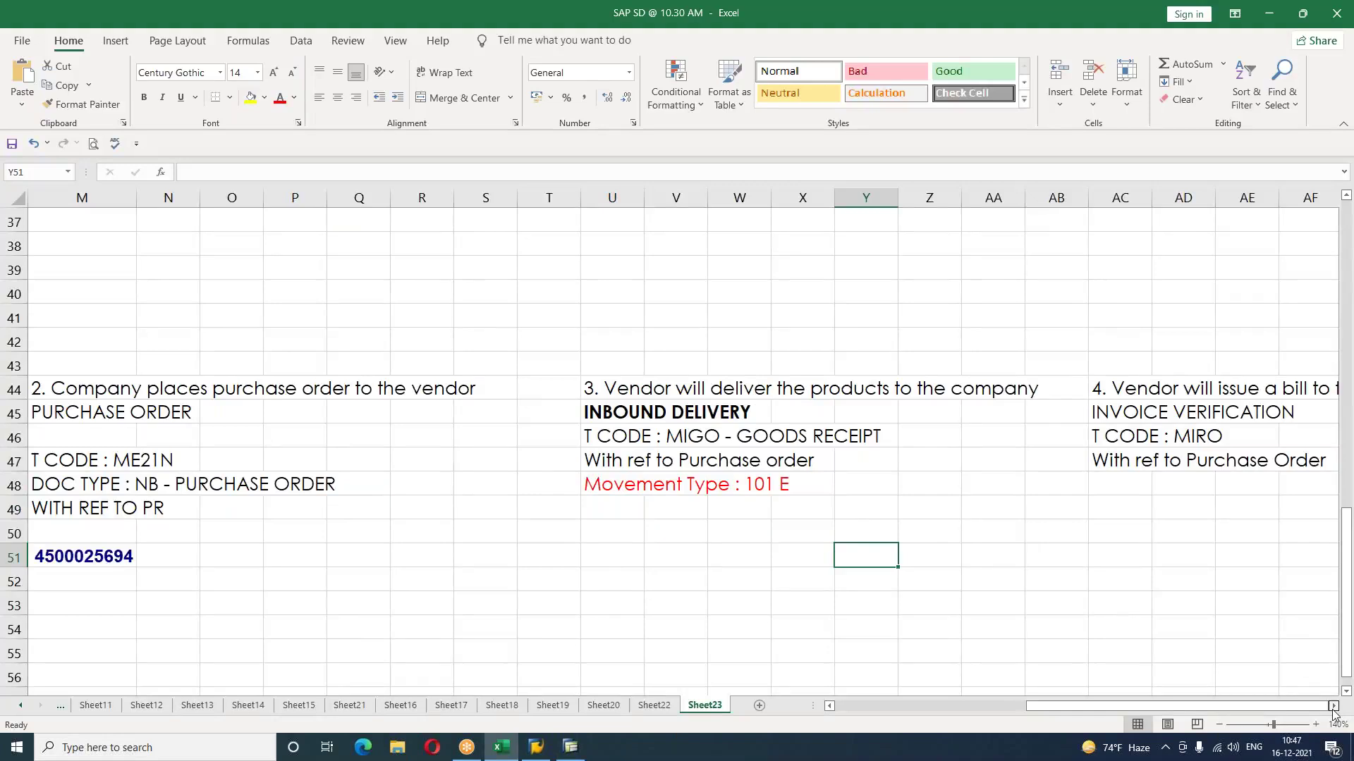
{"action": "scroll", "coordinate": [1331, 709], "scroll_direction": "right", "scroll_amount": 6}
{"action": "left_click", "coordinate": [709, 490]}
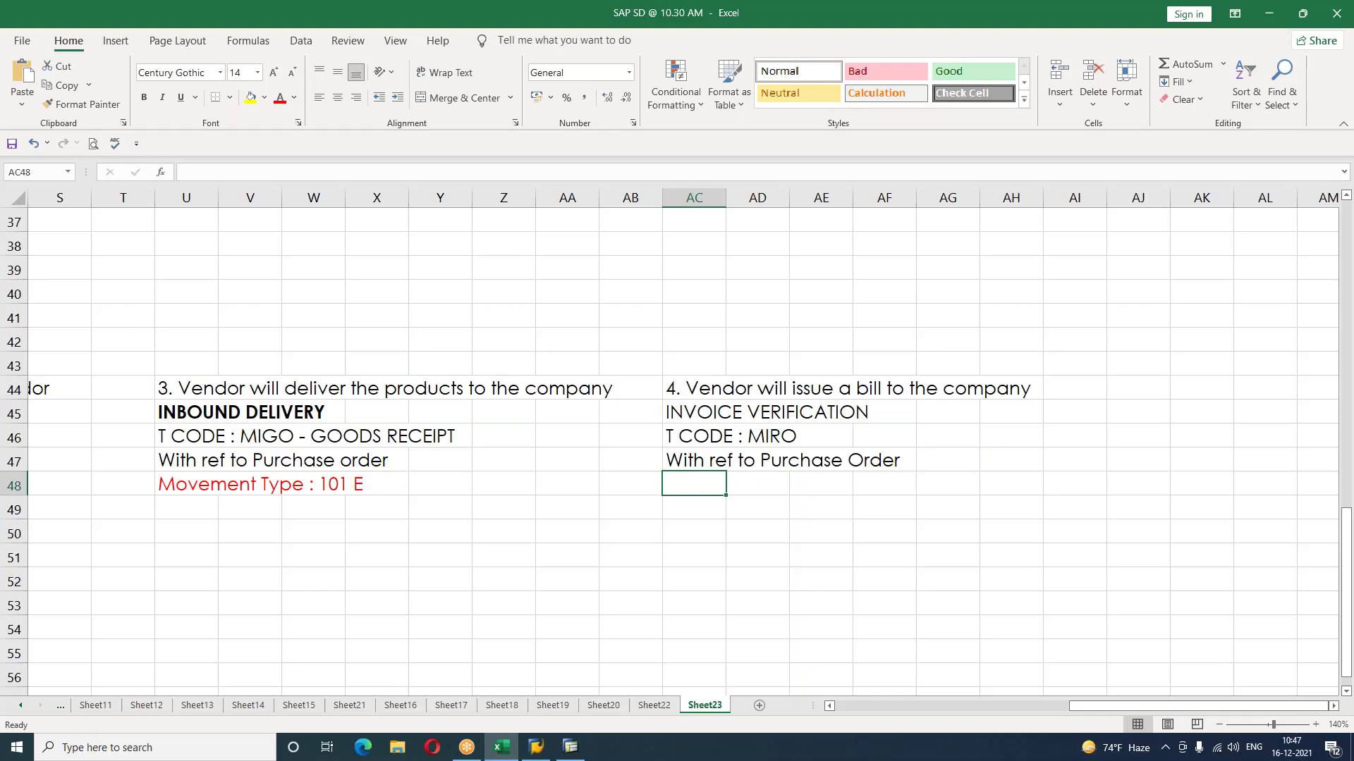
Step: Switch back to SAP, start incoming invoice transaction MIRO and enter the copied purchase order number as reference
{"action": "key", "text": "alt+Tab"}
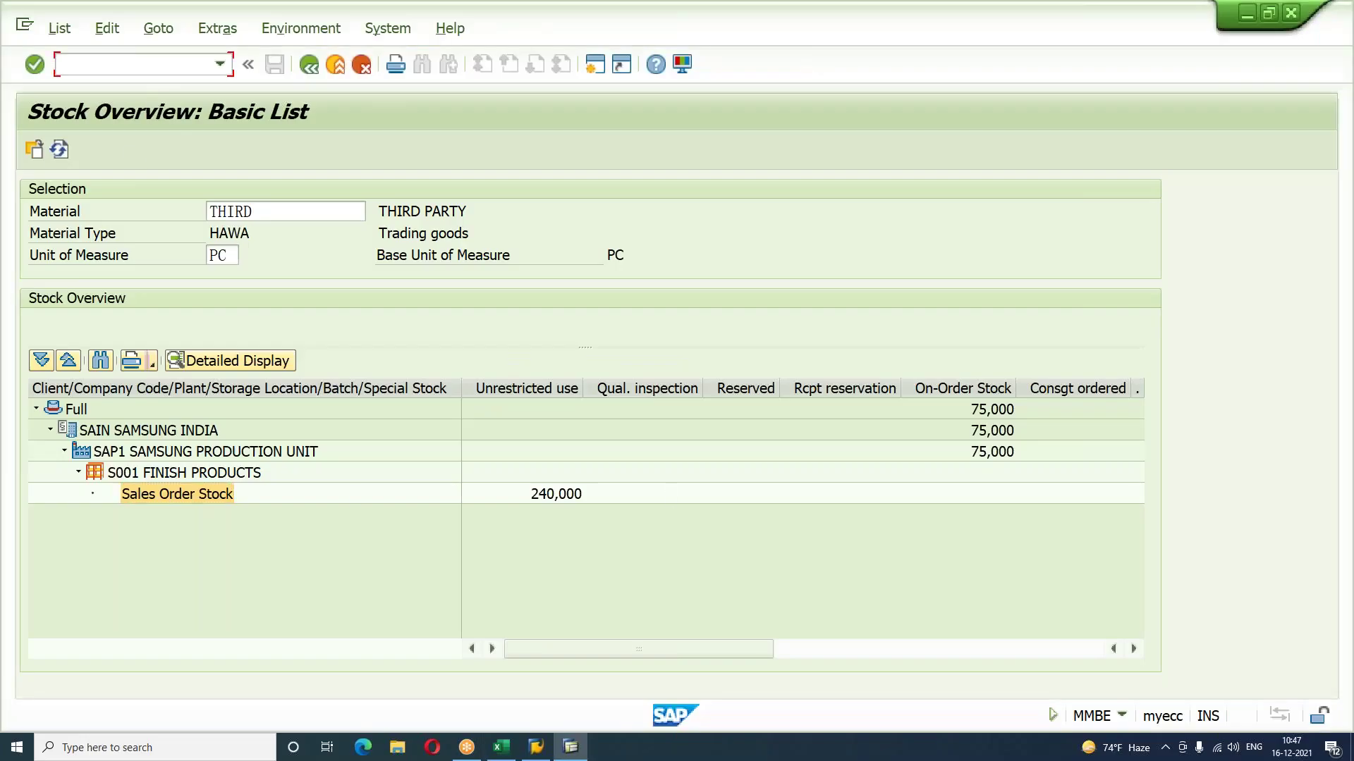
{"action": "key", "text": "Return"}
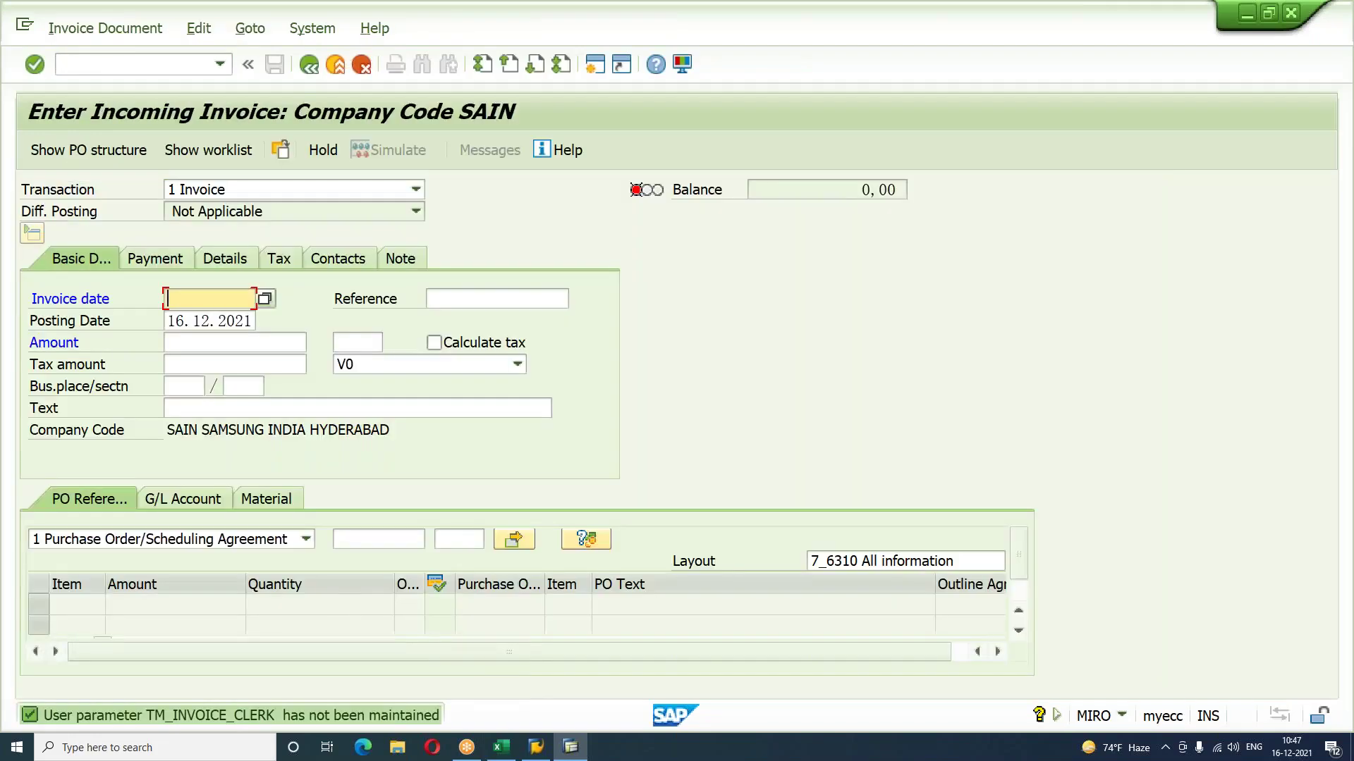
{"action": "left_click", "coordinate": [346, 540]}
{"action": "key", "text": "ctrl+v"}
{"action": "key", "text": "Return"}
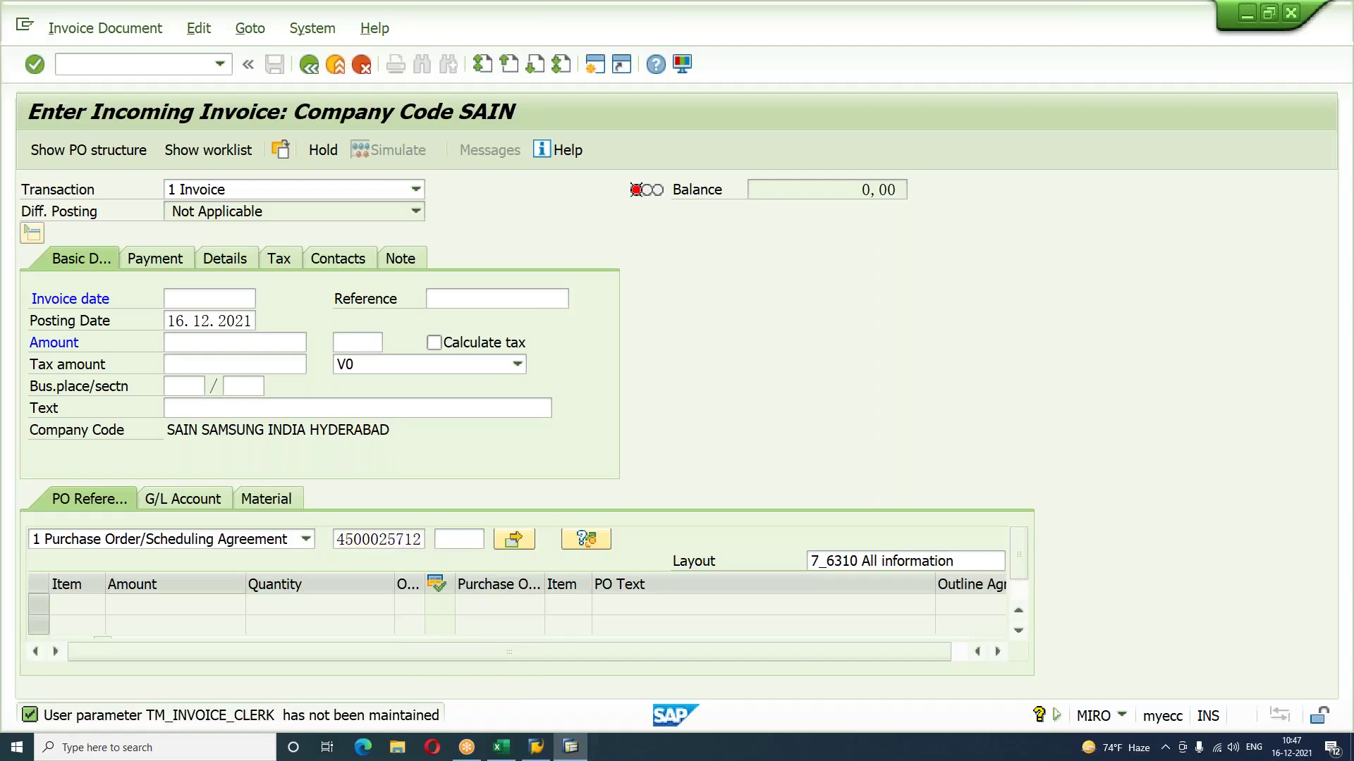
Step: Set the invoice date to 16.12.2021 and try to load the purchase order items into the invoice
{"action": "key", "text": "Down"}
{"action": "key", "text": "Return"}
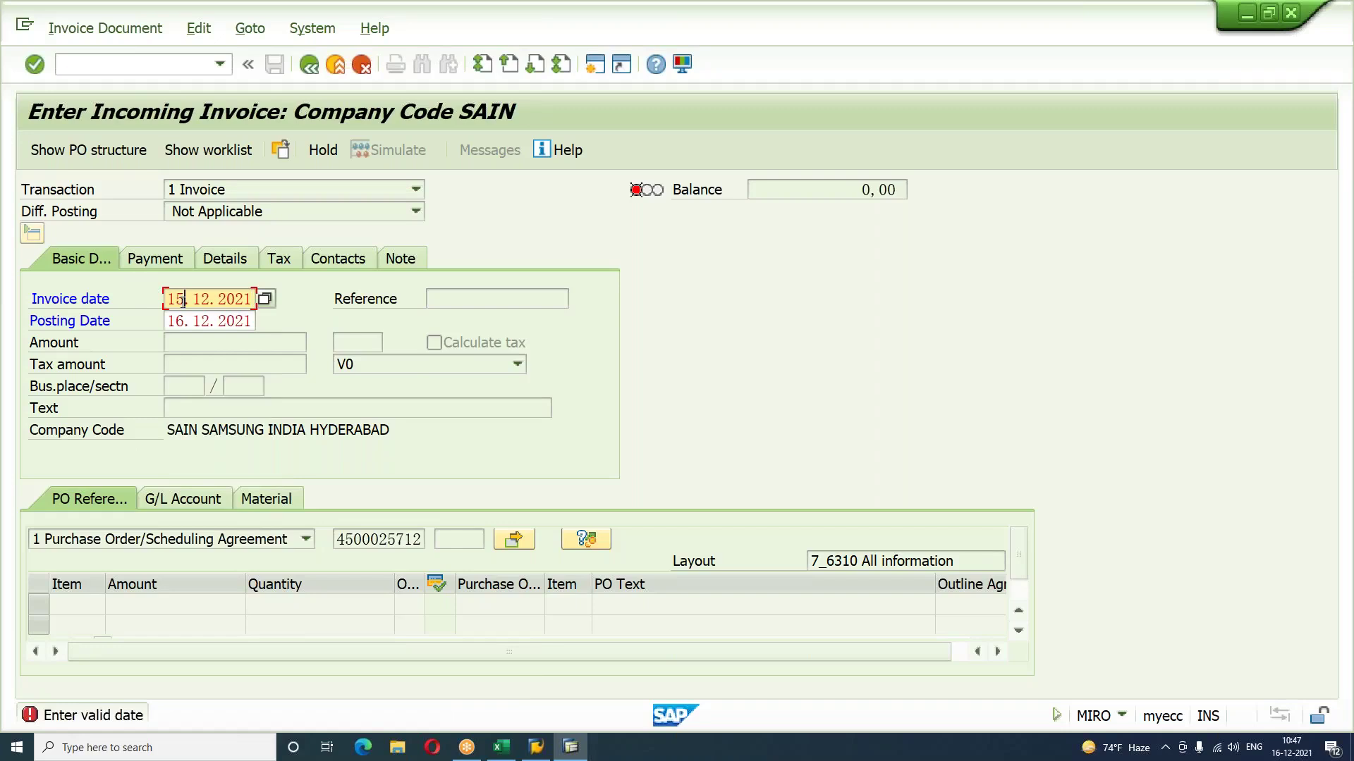
{"action": "key", "text": "BackSpace"}
{"action": "type", "text": "6"}
{"action": "key", "text": "Return"}
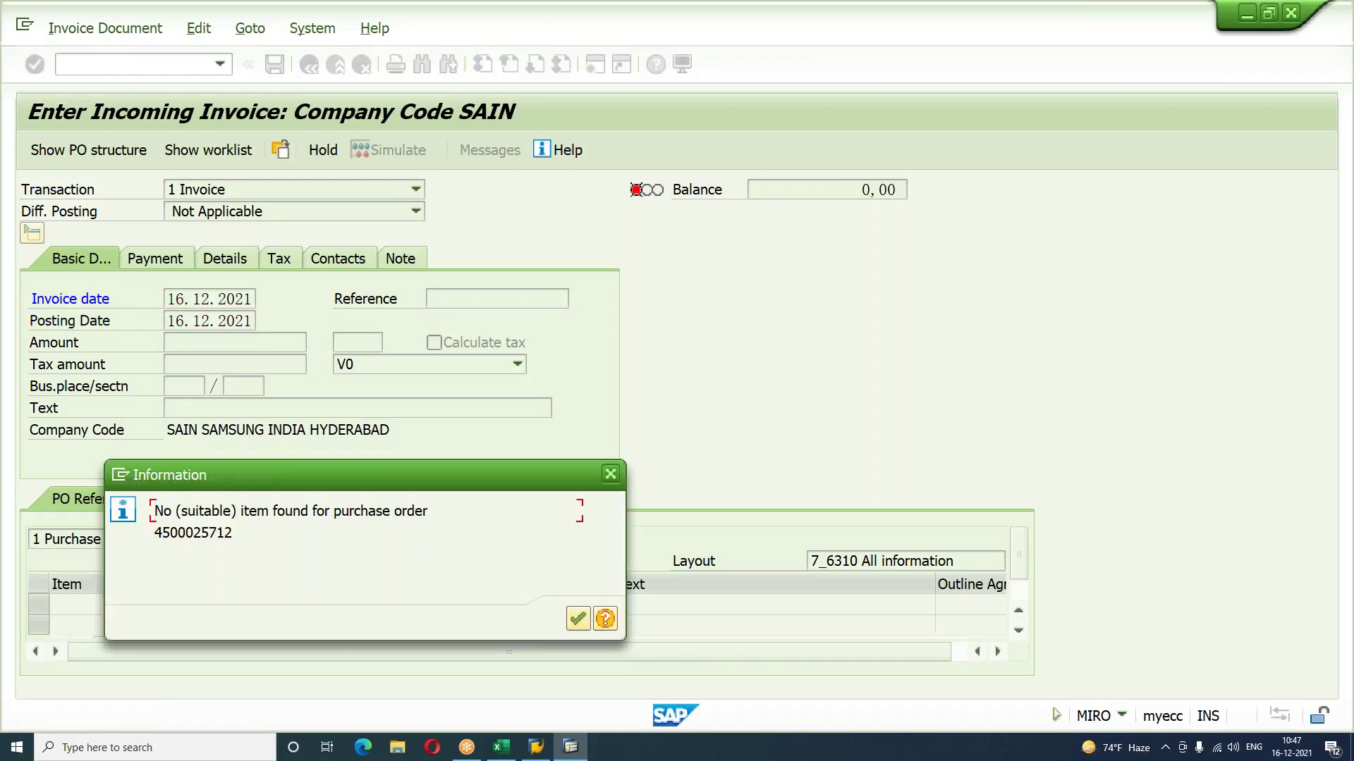
{"action": "key", "text": "Return"}
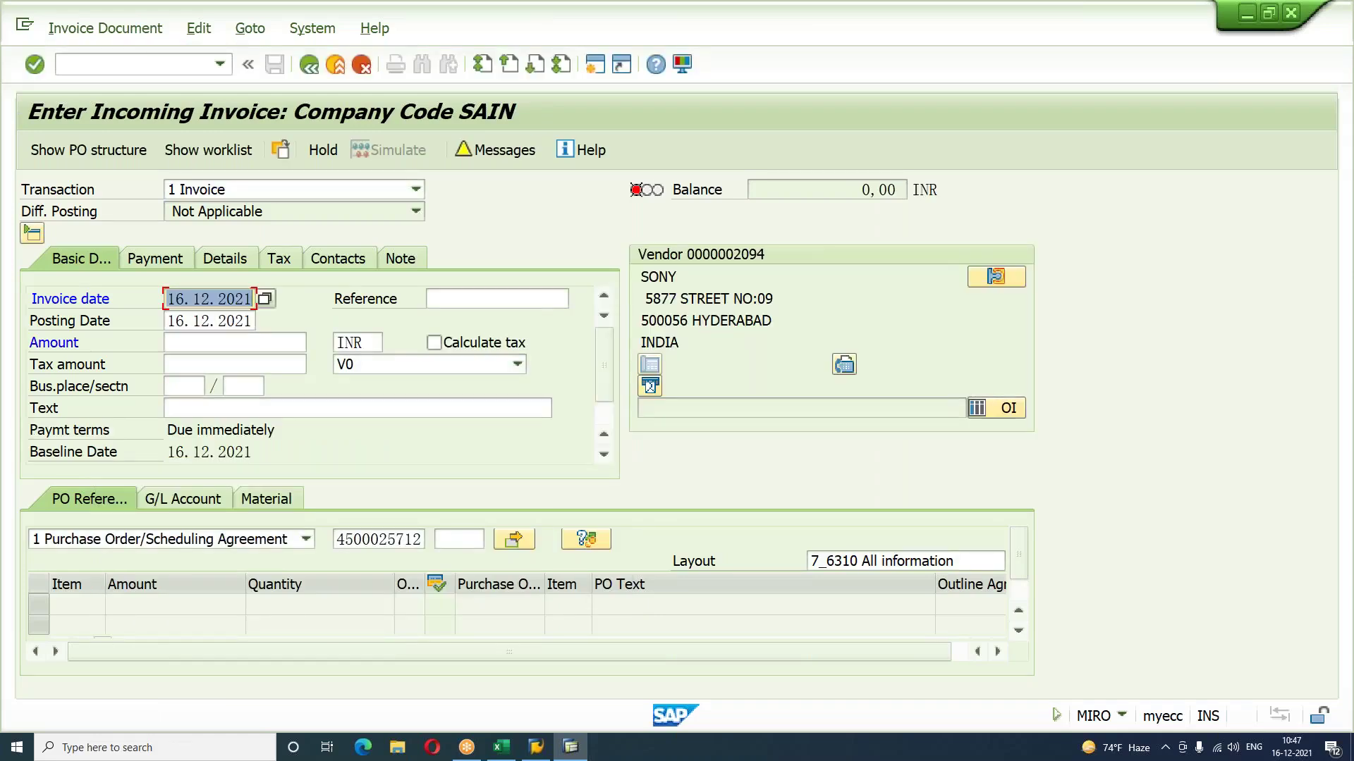
Step: Open the invoice verification log, read the detailed explanation of its purchase order item message, and close both
{"action": "left_click", "coordinate": [496, 154]}
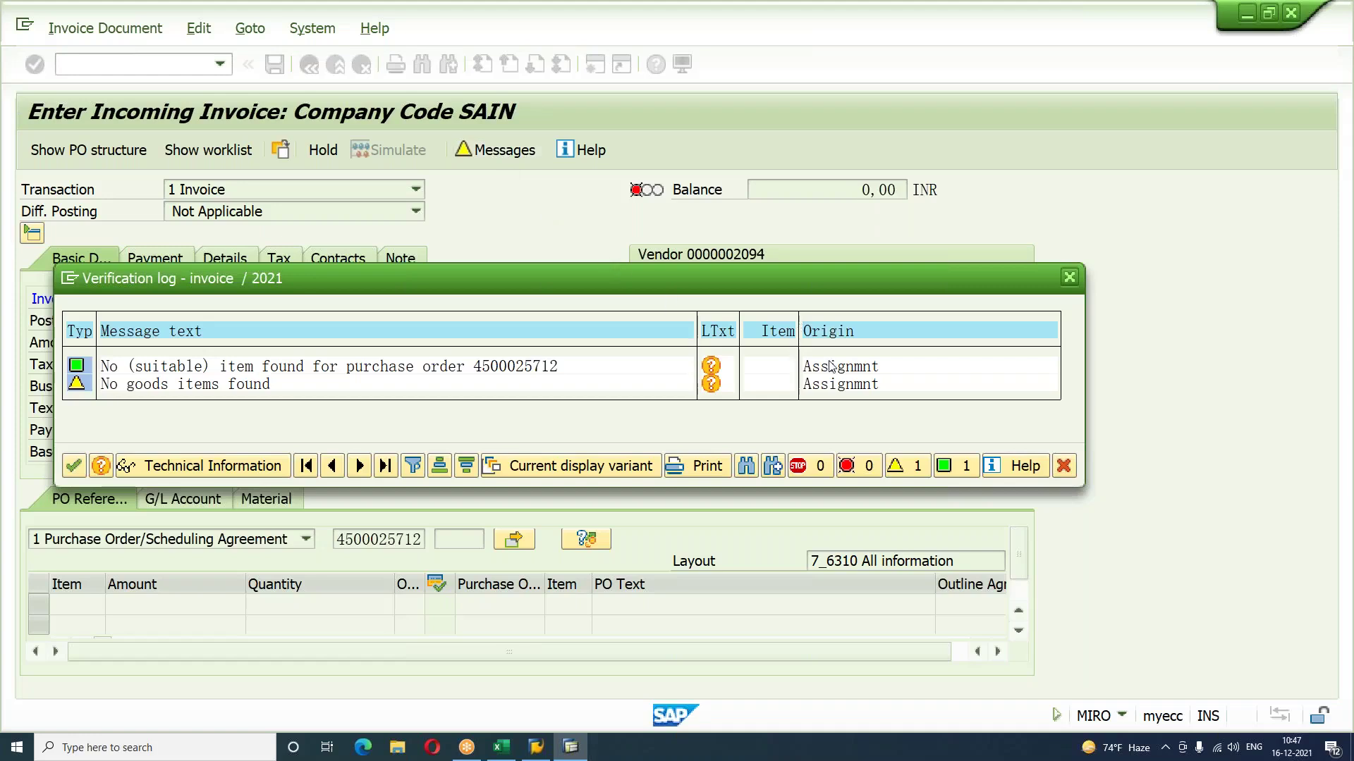
{"action": "double_click", "coordinate": [180, 374]}
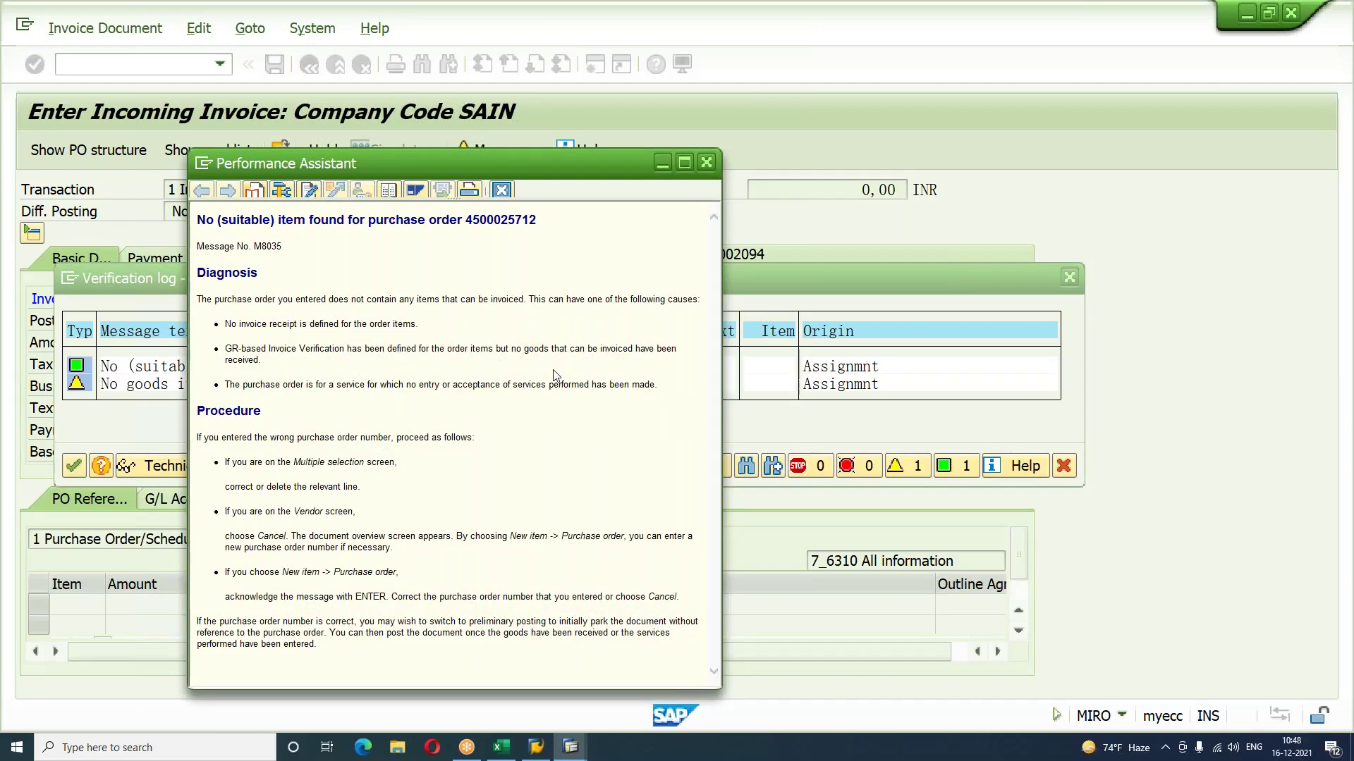
{"action": "left_click", "coordinate": [703, 166]}
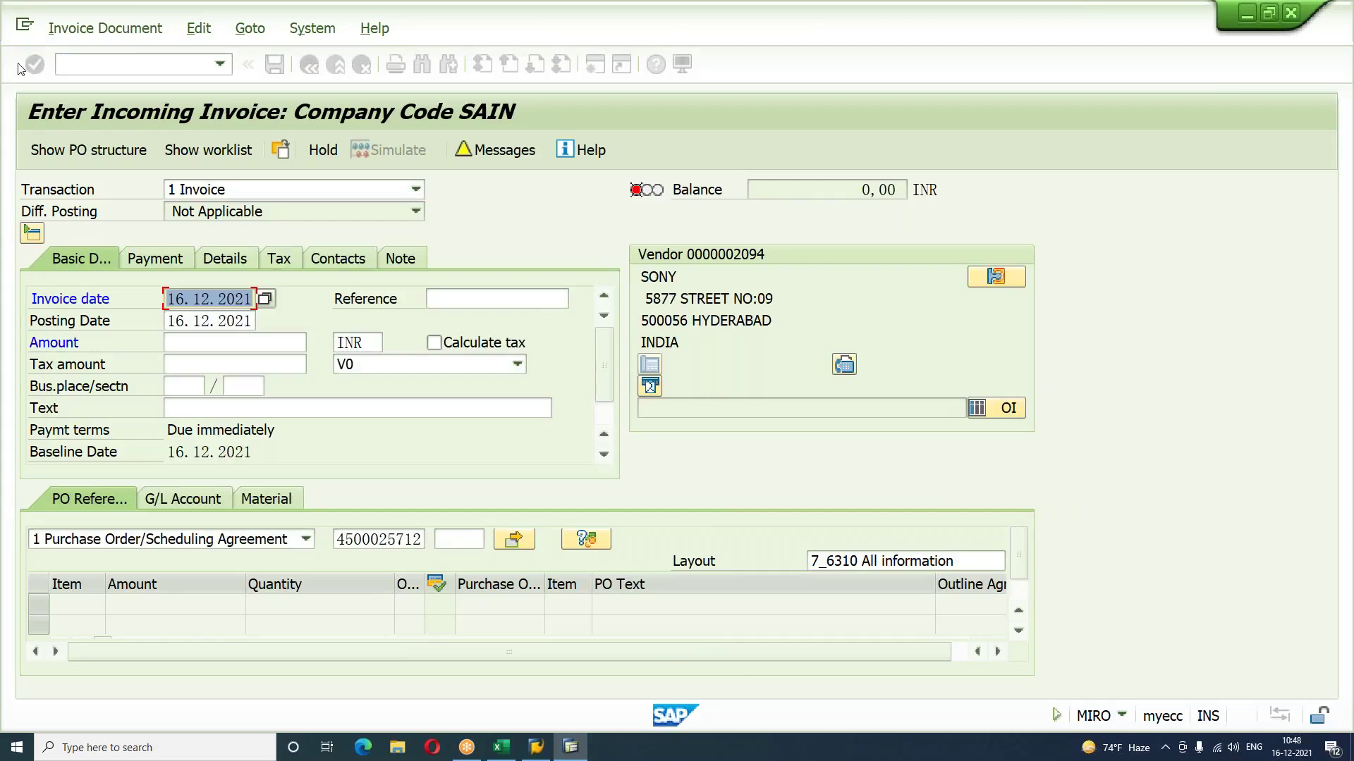
Step: Open the current sales order for changes with transaction VA02, accepting the notice about subsequent documents
{"action": "left_click", "coordinate": [138, 65]}
{"action": "type", "text": "/nva02"}
{"action": "key", "text": "Return"}
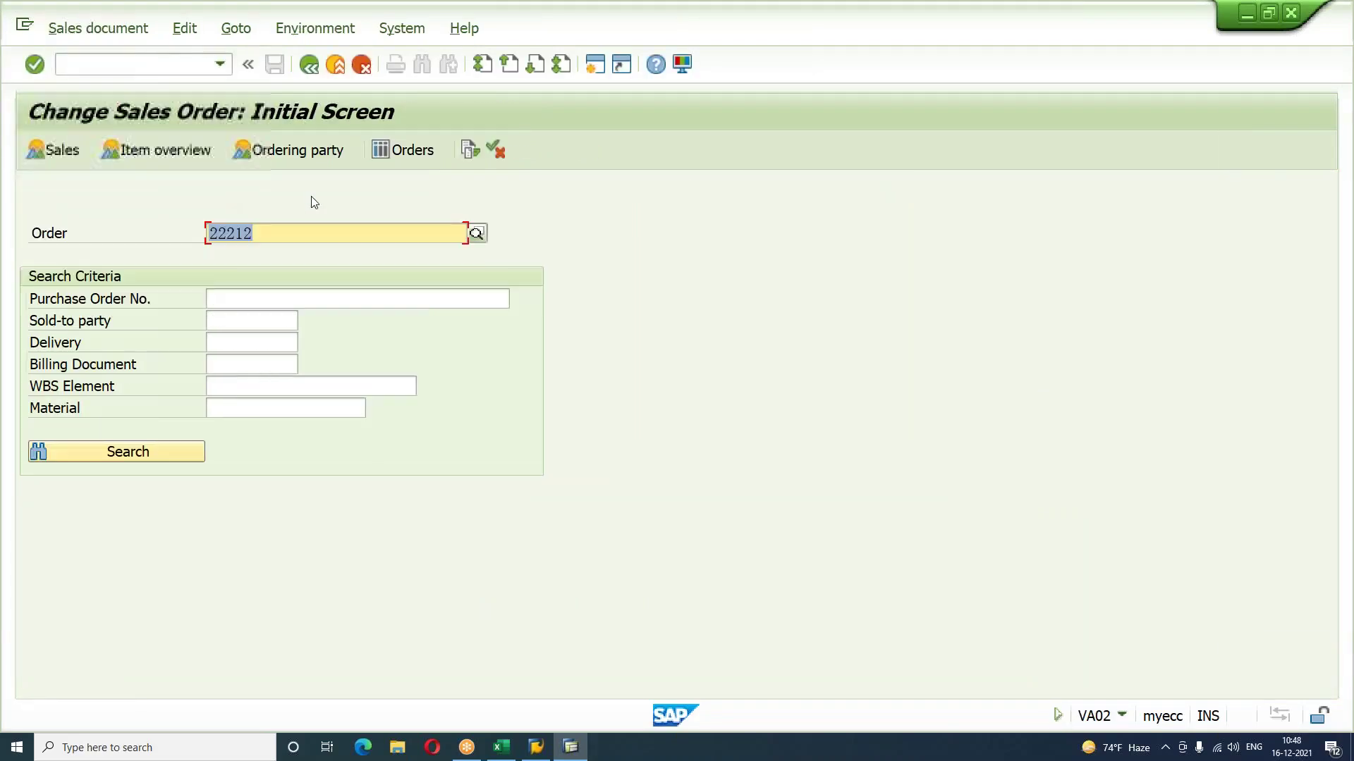
{"action": "key", "text": "Return"}
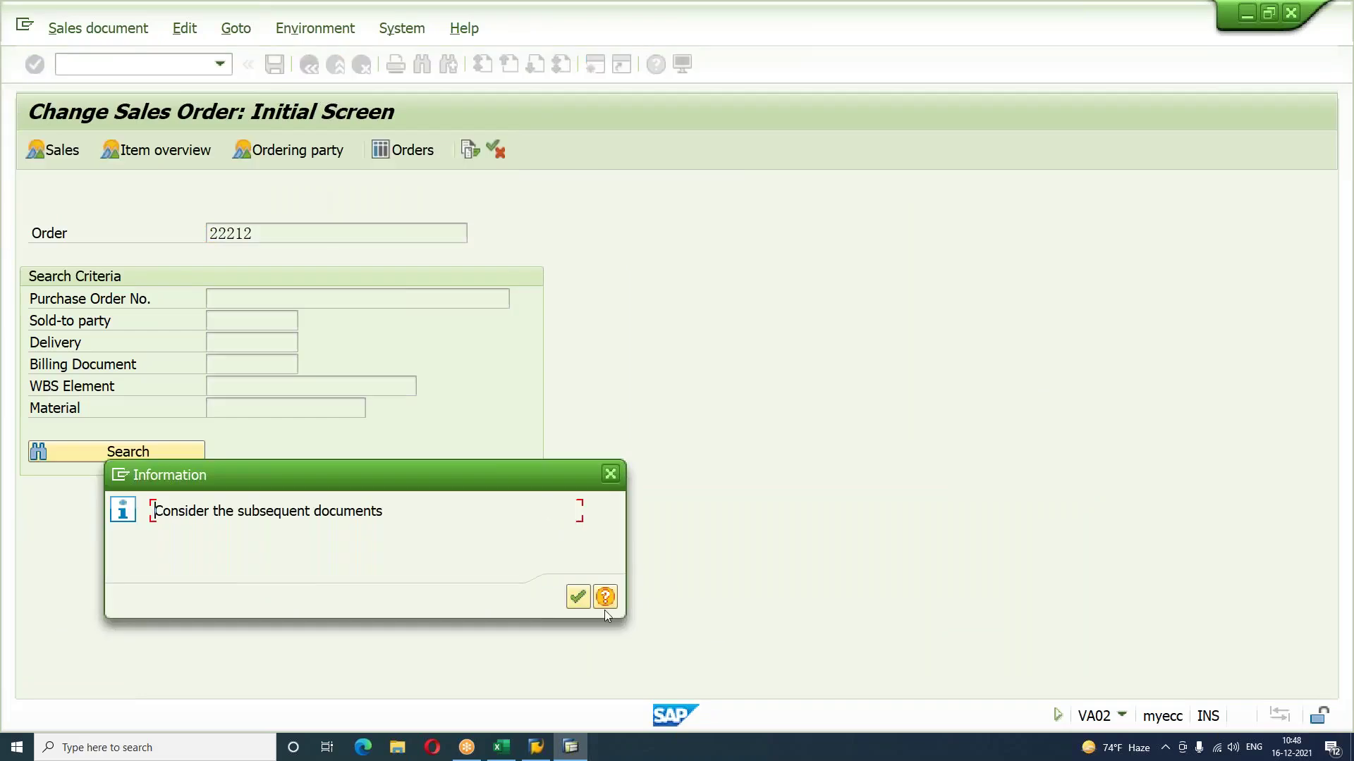
{"action": "left_click", "coordinate": [587, 597]}
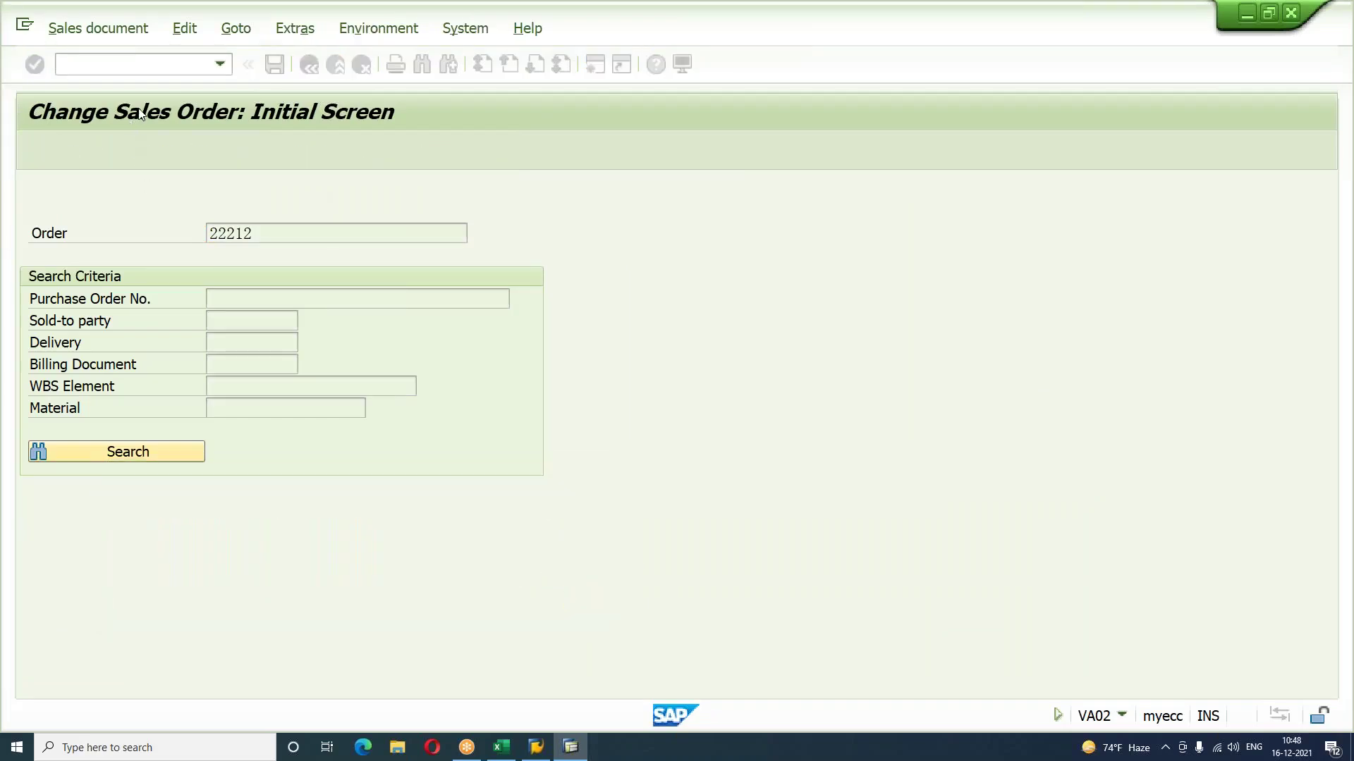
Step: Leave the sales order, open its document flow, and copy the purchase order number from the purchase order's details
{"action": "key", "text": "F3"}
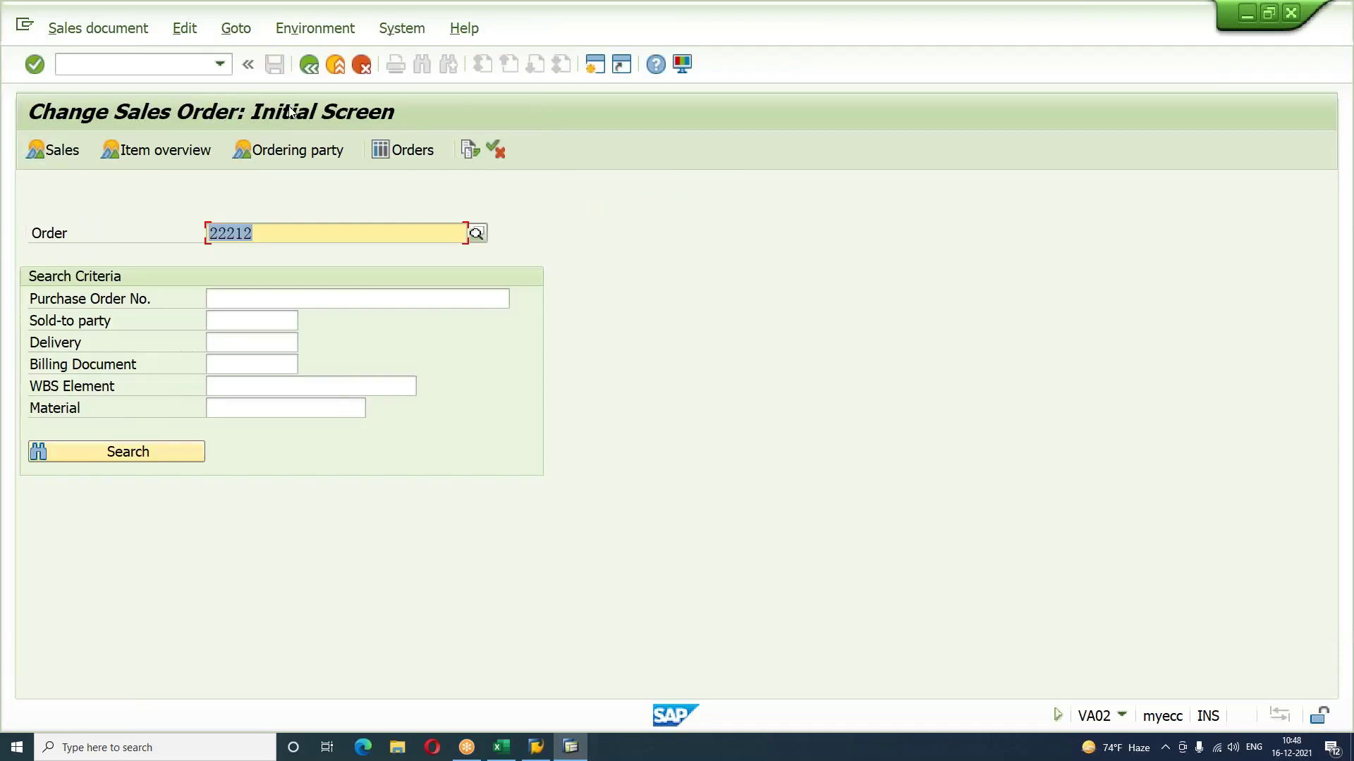
{"action": "left_click", "coordinate": [471, 152]}
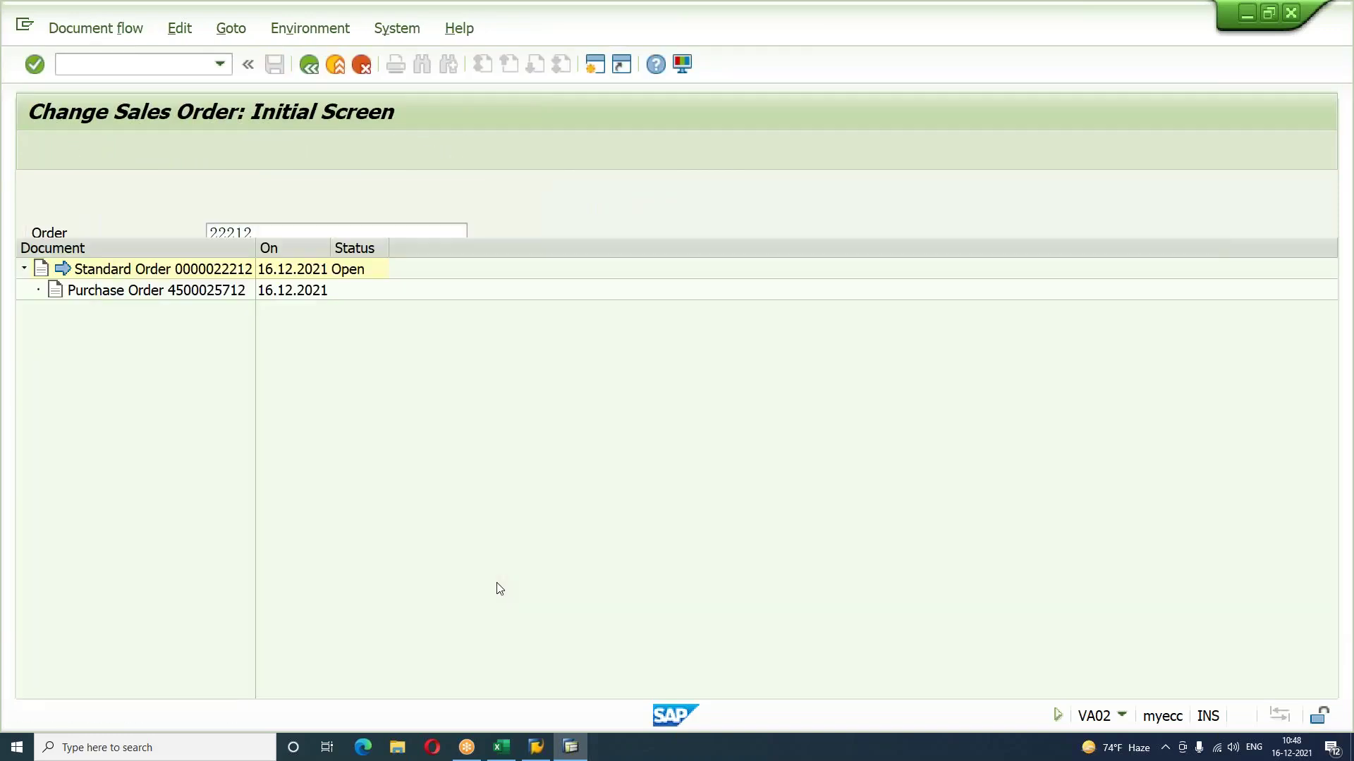
{"action": "left_click", "coordinate": [213, 294]}
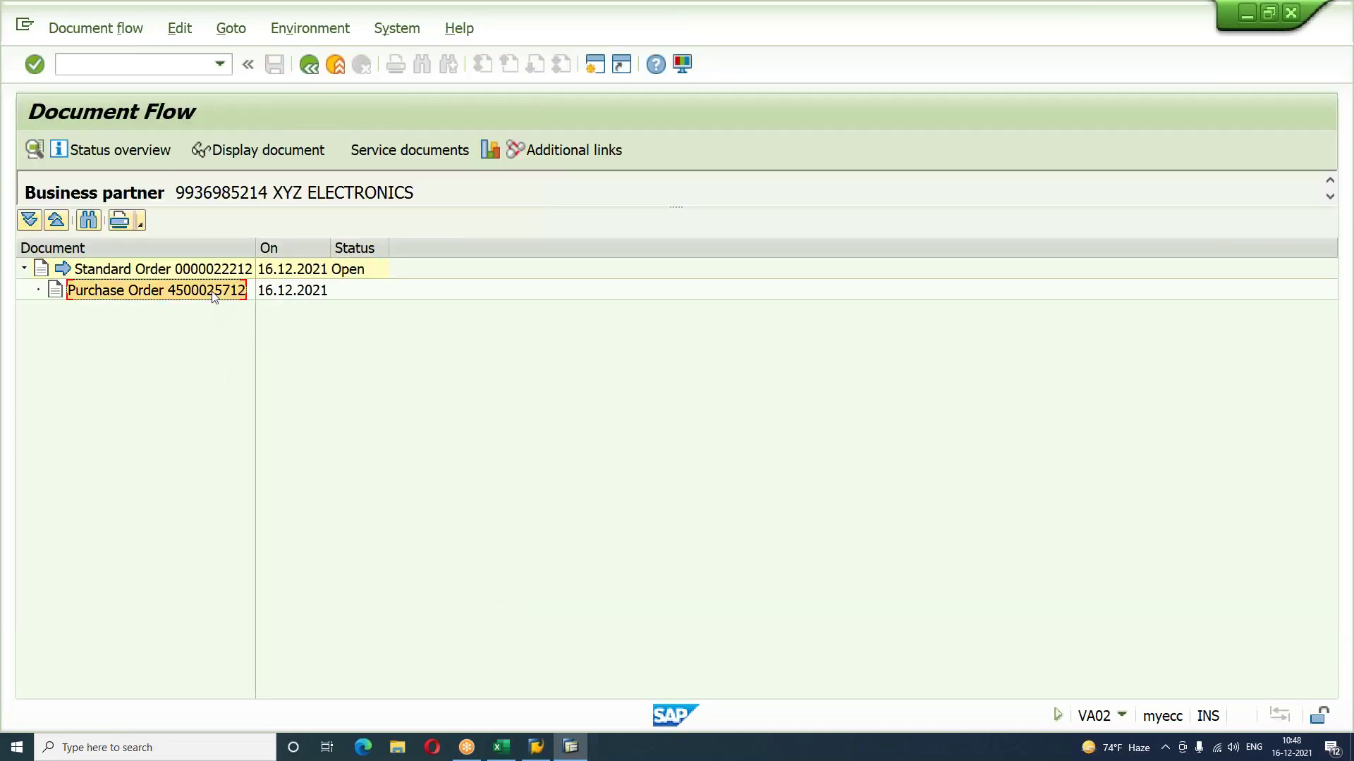
{"action": "double_click", "coordinate": [213, 295]}
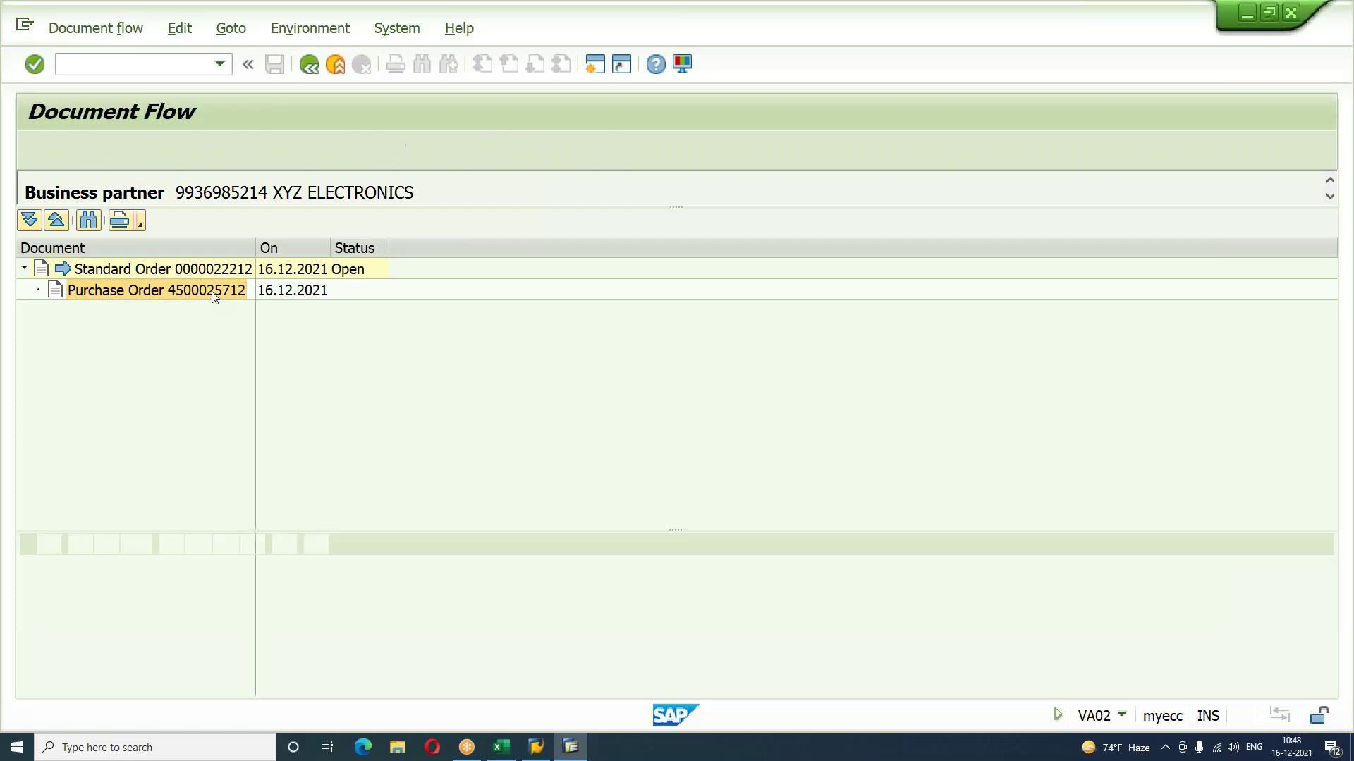
{"action": "right_click", "coordinate": [82, 619]}
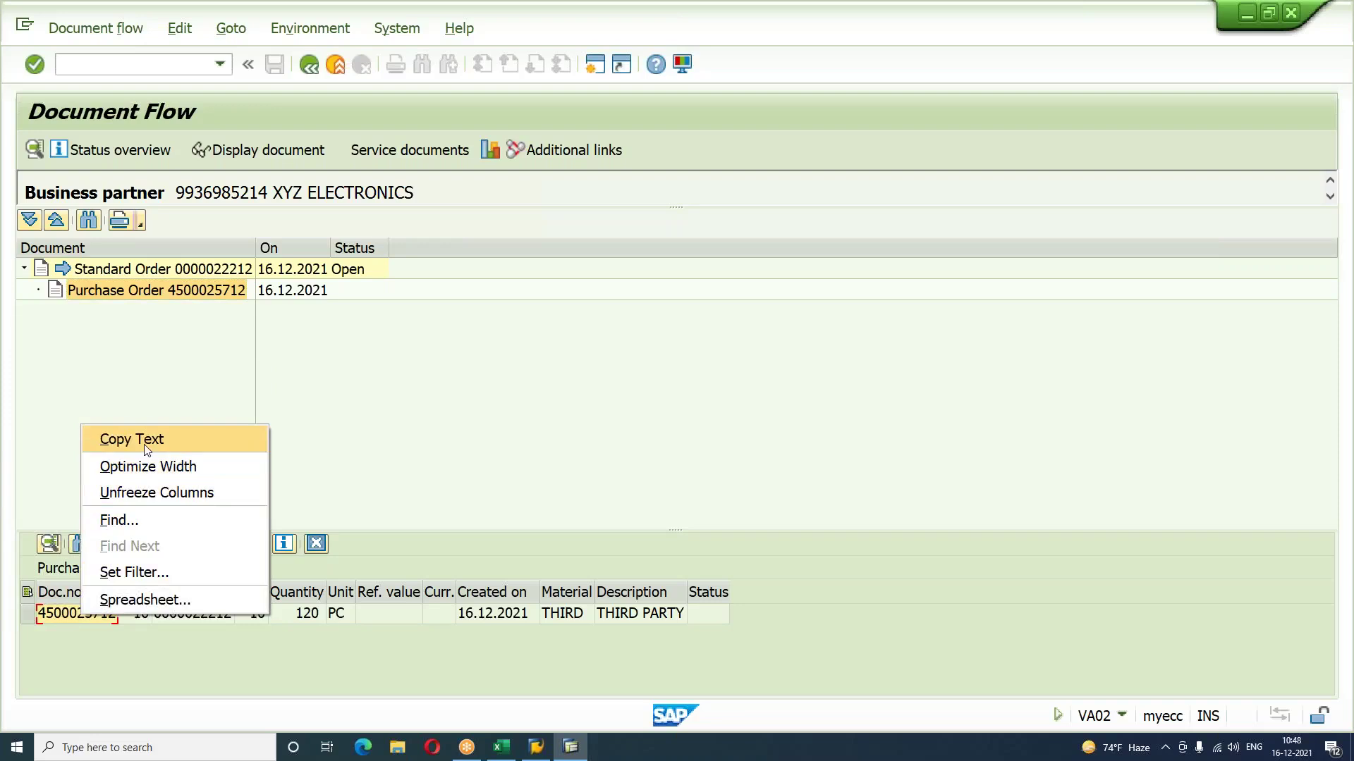
{"action": "left_click", "coordinate": [145, 440]}
Step: Start incoming invoice transaction MIRO again and enter the copied purchase order number as reference
{"action": "left_click", "coordinate": [116, 62]}
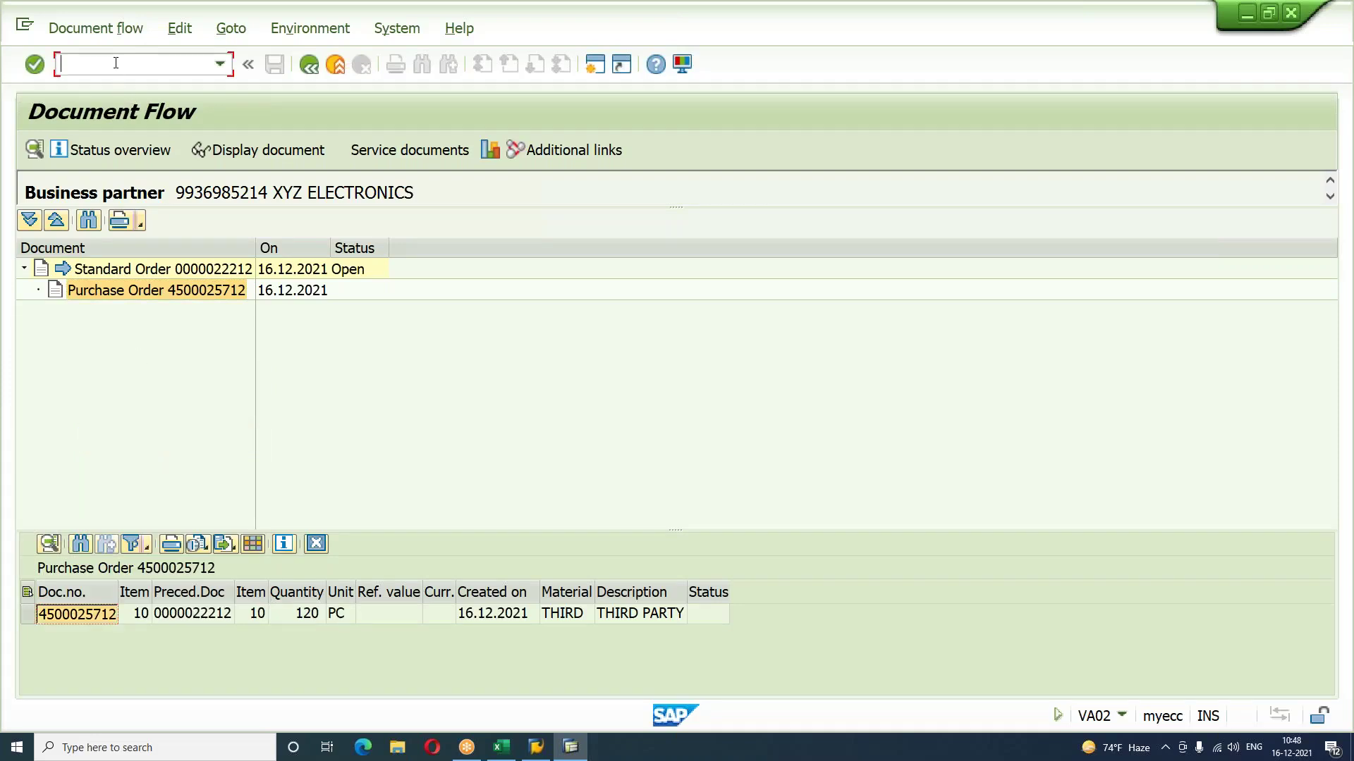
{"action": "key", "text": "Return"}
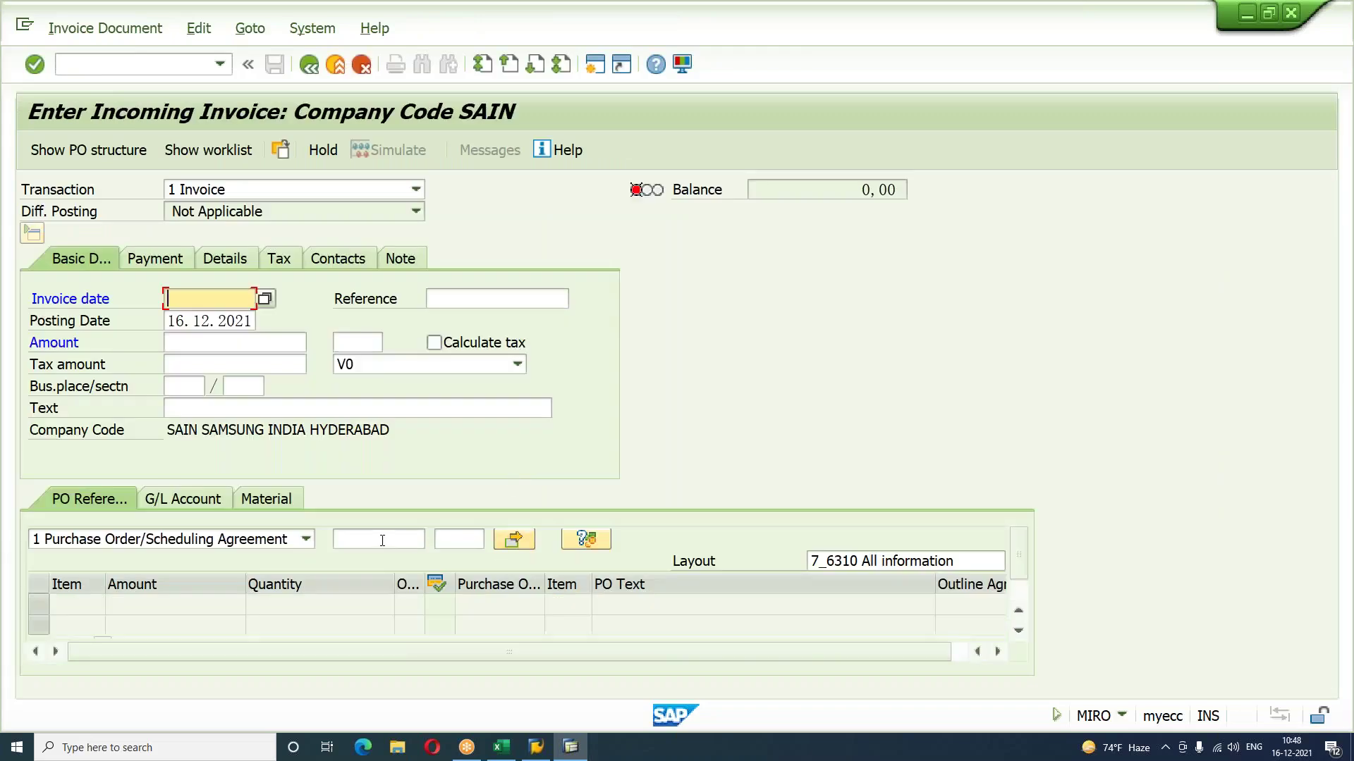
{"action": "left_click", "coordinate": [382, 540]}
{"action": "key", "text": "ctrl+v"}
{"action": "key", "text": "Return"}
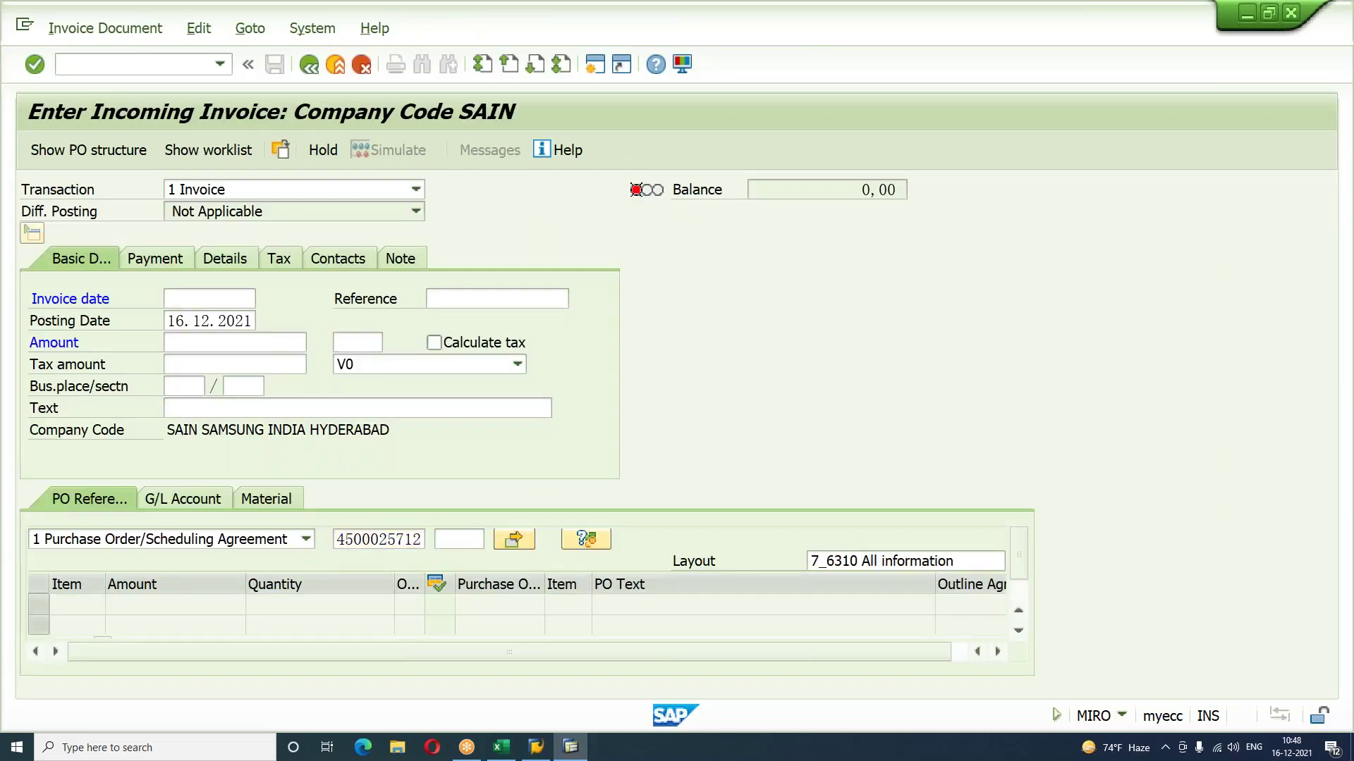
Step: Try to load the purchase order items with invoice date 16.12.2021, and retry with invoice date 15.12.2021
{"action": "key", "text": "Return"}
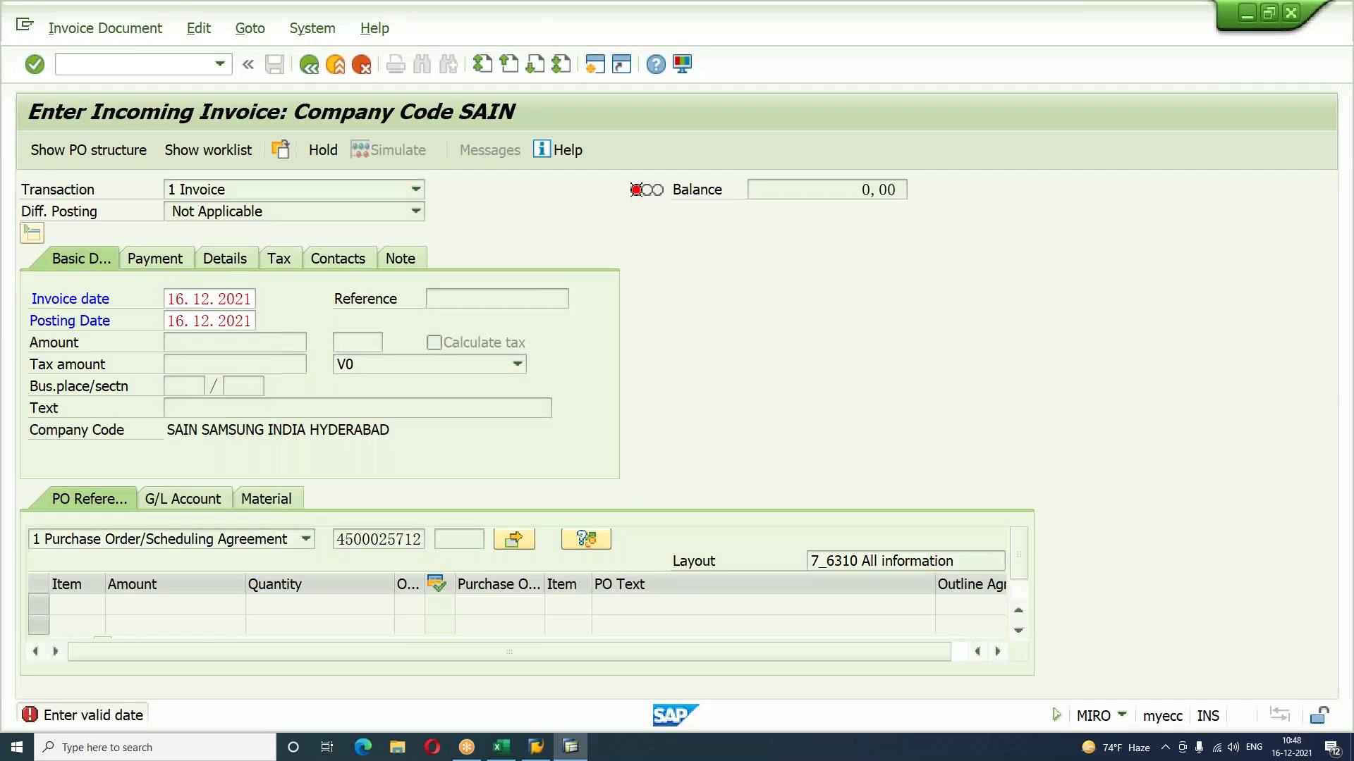
{"action": "key", "text": "Return"}
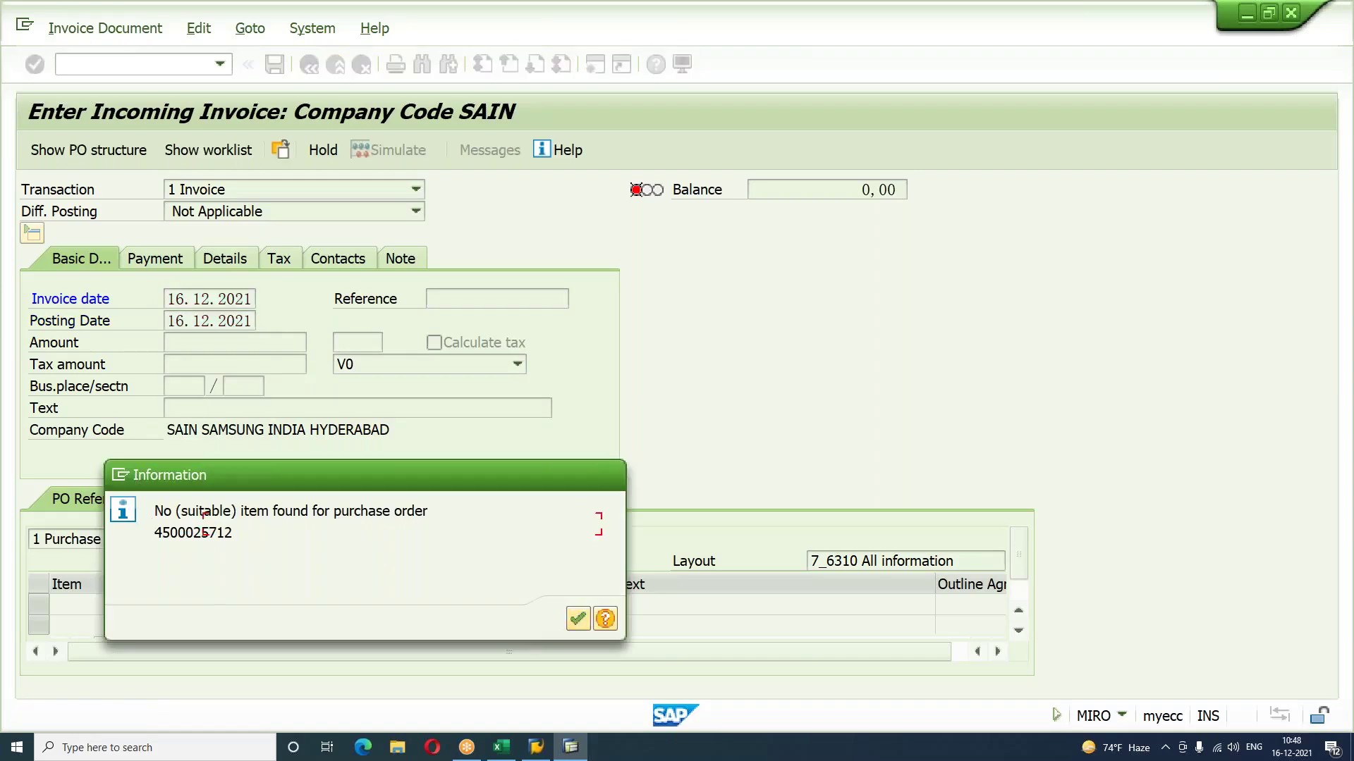
{"action": "key", "text": "Return"}
{"action": "left_click", "coordinate": [188, 302]}
{"action": "key", "text": "BackSpace"}
{"action": "type", "text": "5"}
{"action": "key", "text": "Return"}
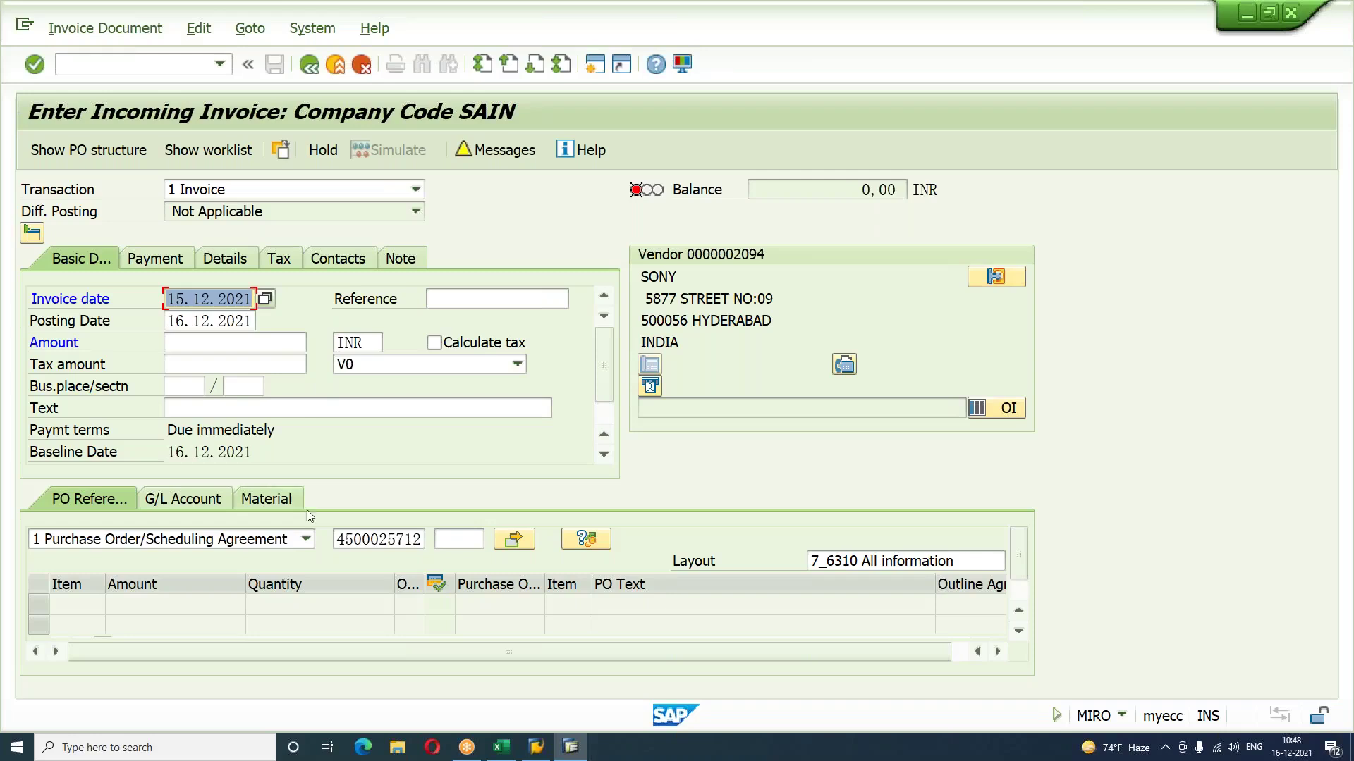
Step: Switch to the Excel notes and enter "5. Company will deliver the products to the customer" in cell AJ44
{"action": "left_click", "coordinate": [501, 747]}
{"action": "left_click", "coordinate": [828, 504]}
{"action": "key", "text": "Right"}
{"action": "key", "text": "Right"}
{"action": "key", "text": "Right"}
{"action": "key", "text": "Right"}
{"action": "key", "text": "Right"}
{"action": "key", "text": "Right"}
{"action": "key", "text": "Right"}
{"action": "key", "text": "Right"}
{"action": "key", "text": "Right"}
{"action": "key", "text": "Right"}
{"action": "key", "text": "Right"}
{"action": "key", "text": "Right"}
{"action": "left_click", "coordinate": [822, 388]}
{"action": "type", "text": "5."}
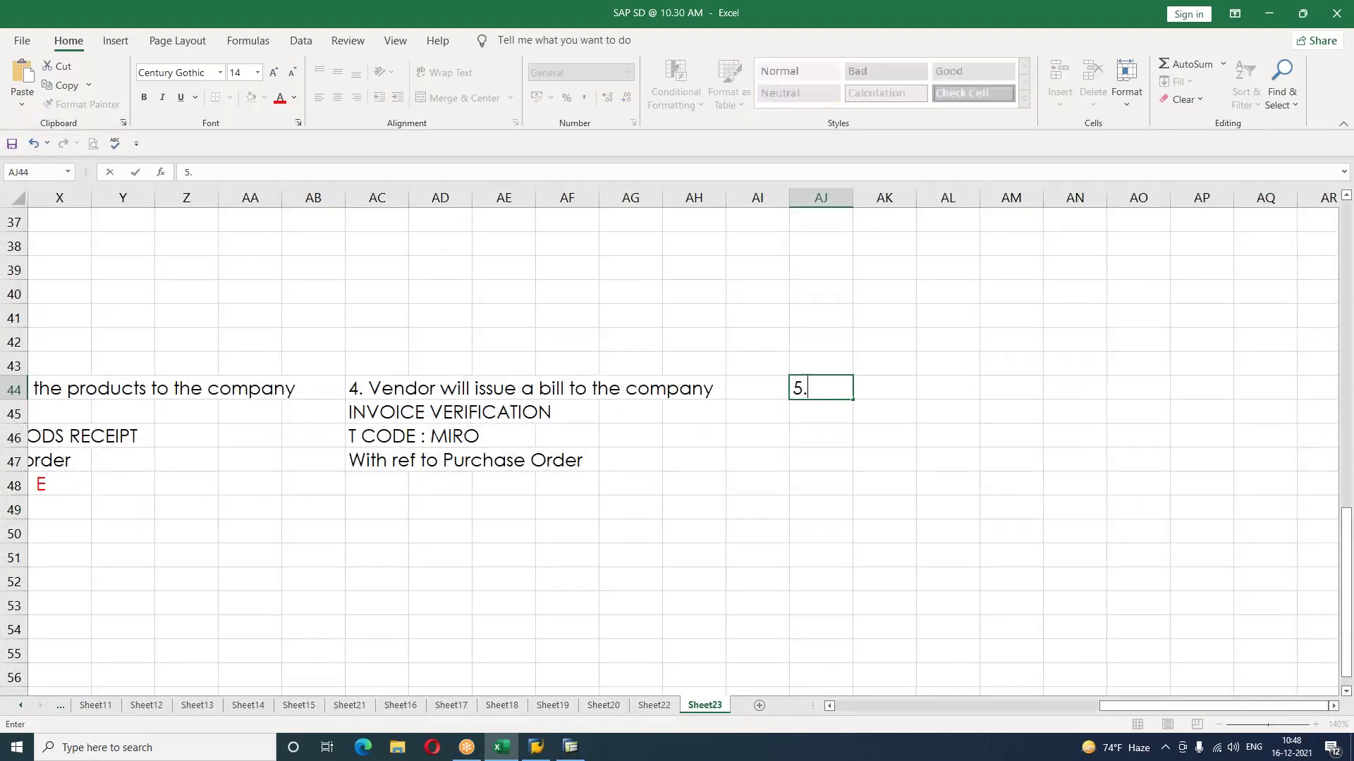
{"action": "type", "text": " Company will deli"}
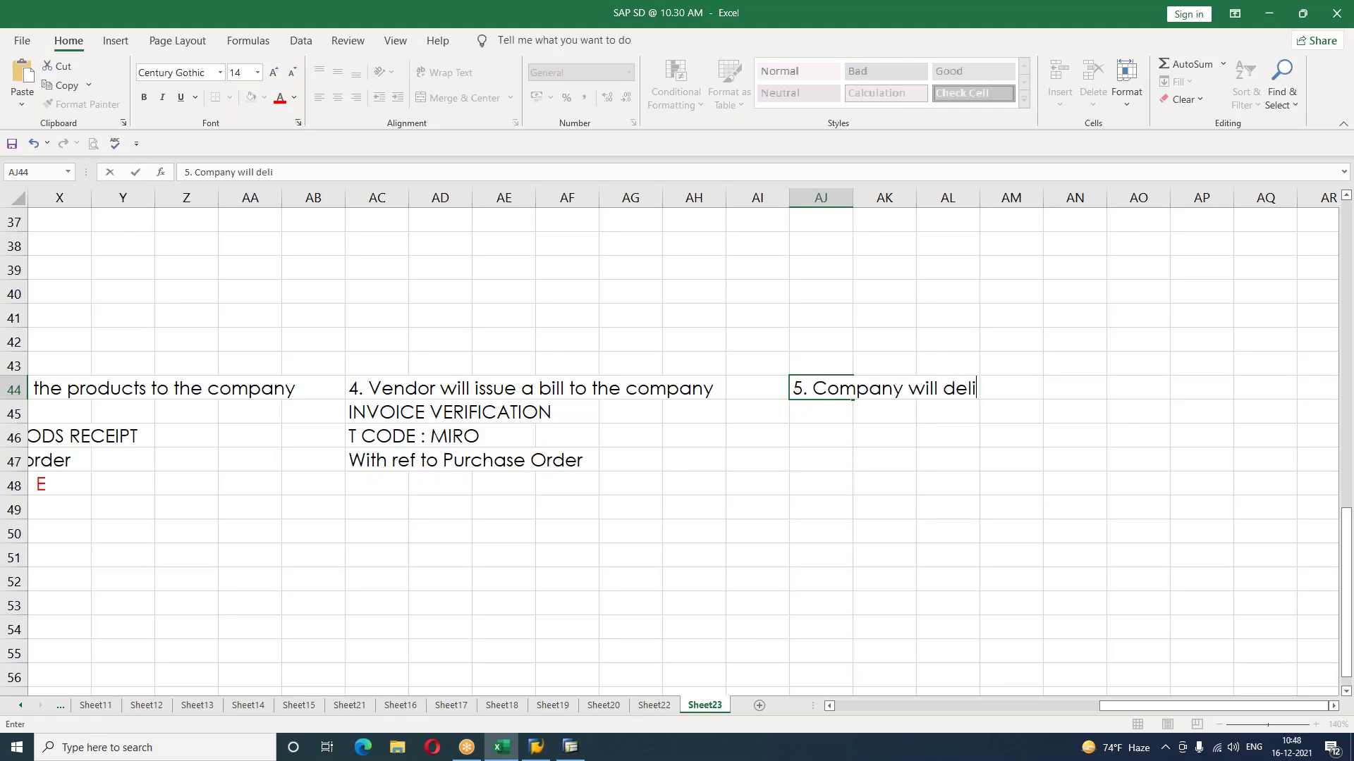
{"action": "type", "text": "ver the produ"}
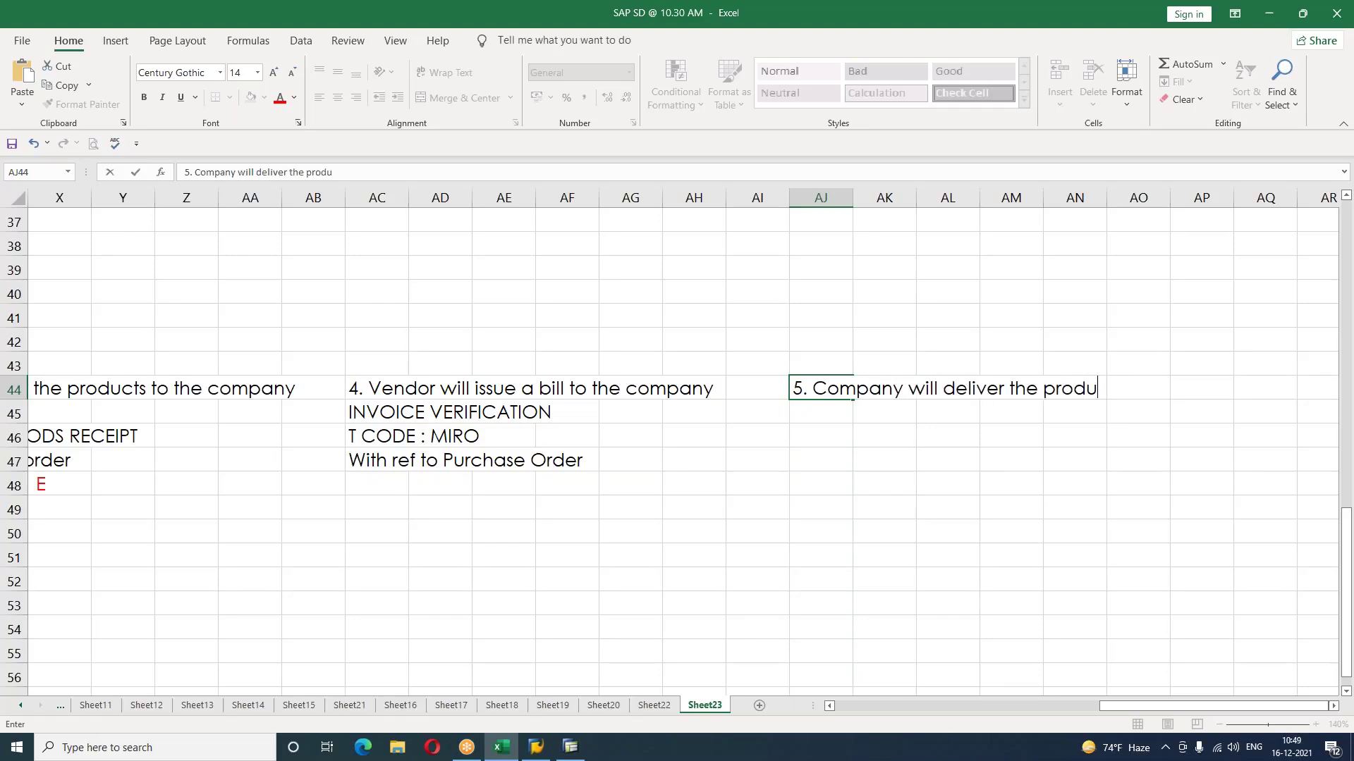
{"action": "type", "text": "cts to the cu"}
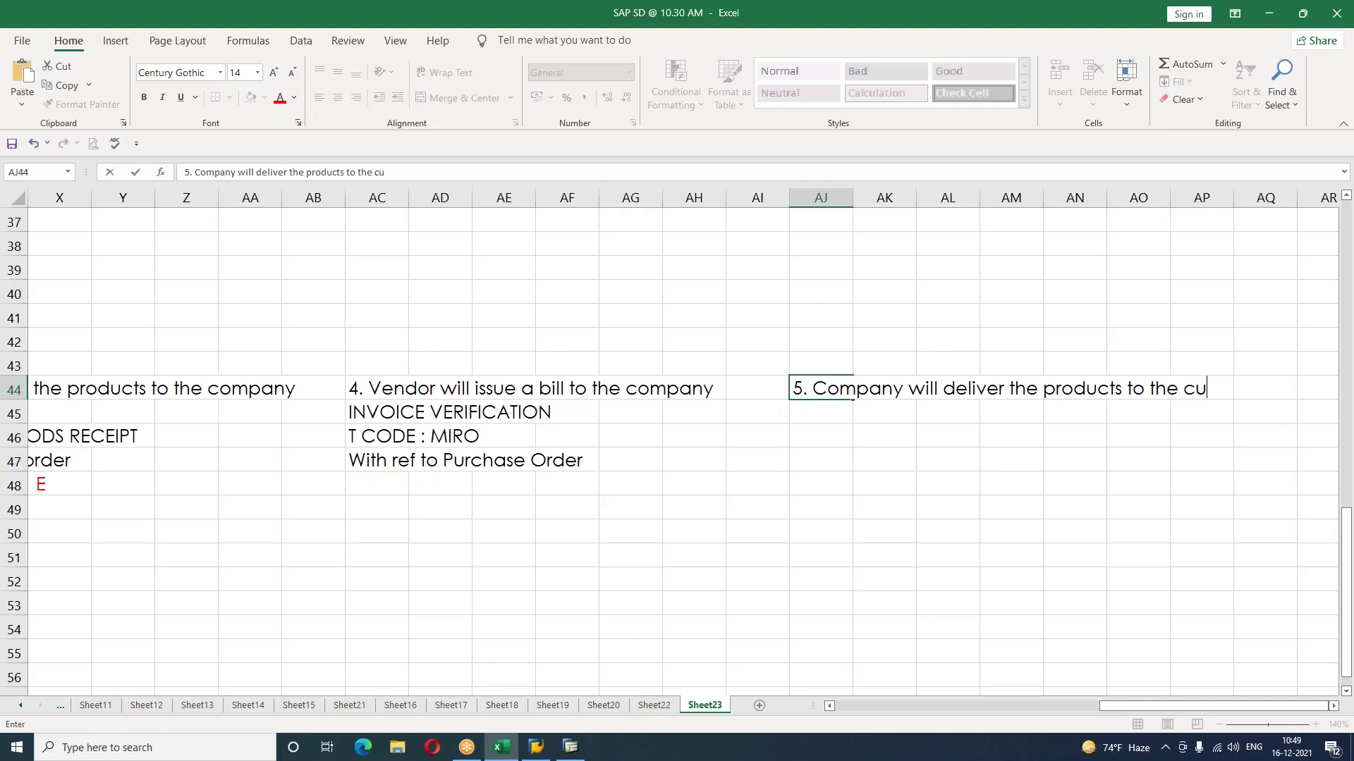
{"action": "type", "text": "stomer"}
{"action": "key", "text": "Return"}
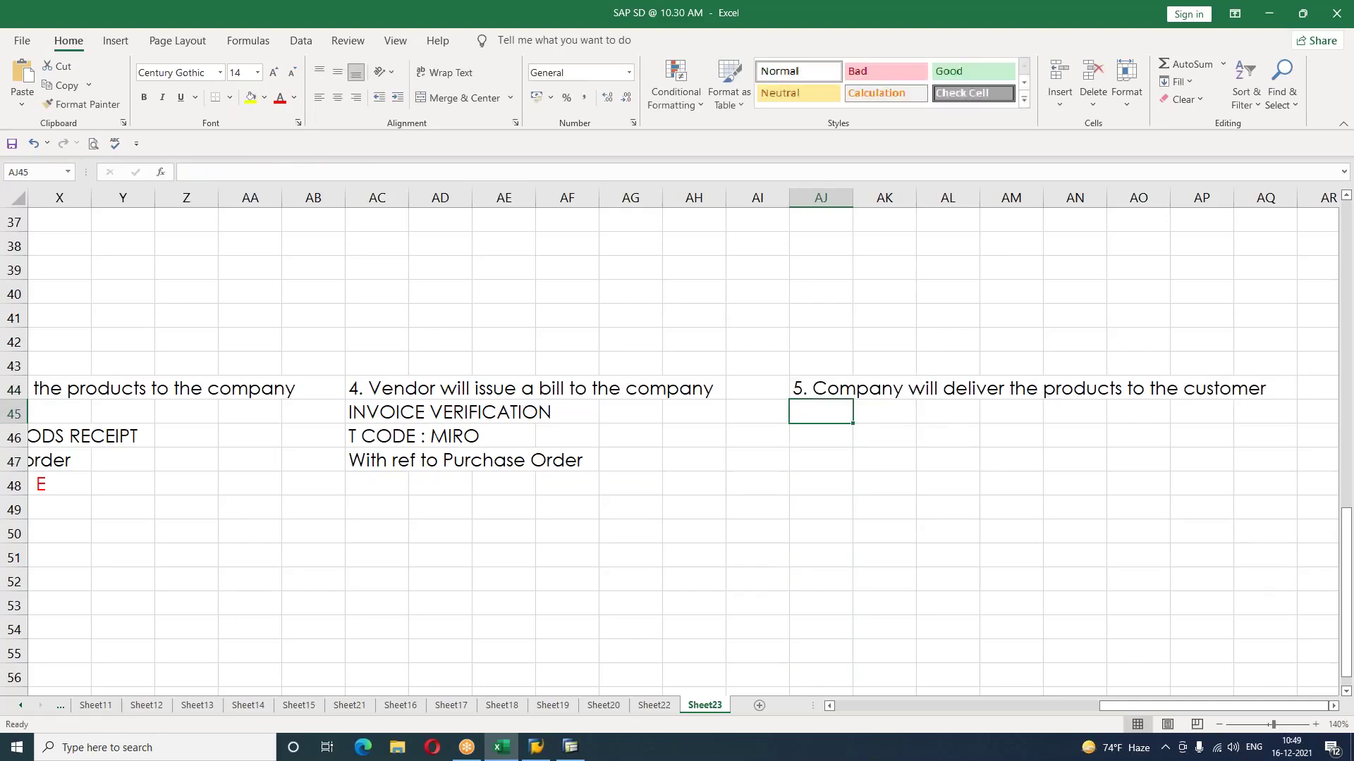
Step: Add the lines "OUTBOUND DELIVERY" and "T CODE : VL01N" in cells AJ45 and AJ46
{"action": "type", "text": "OUT"}
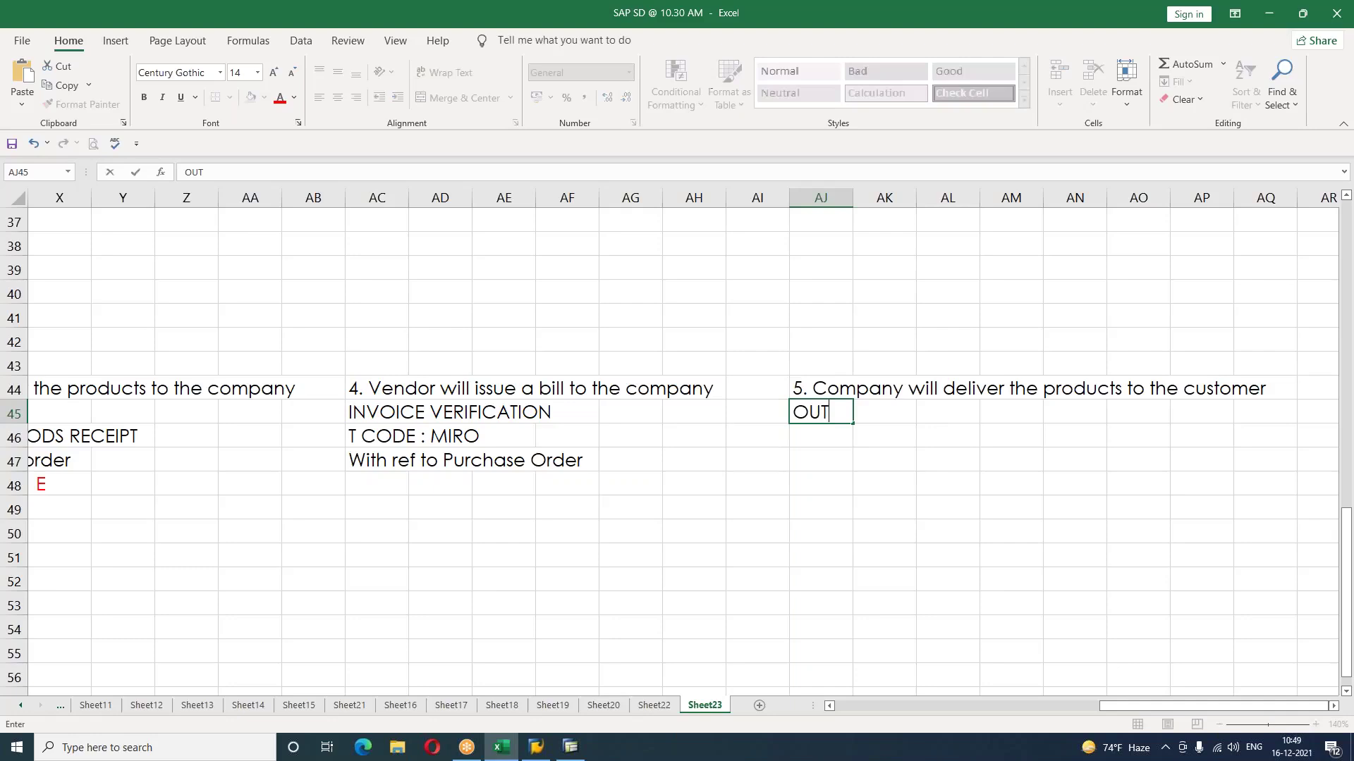
{"action": "type", "text": "BOUND DELIVERY"}
{"action": "key", "text": "Return"}
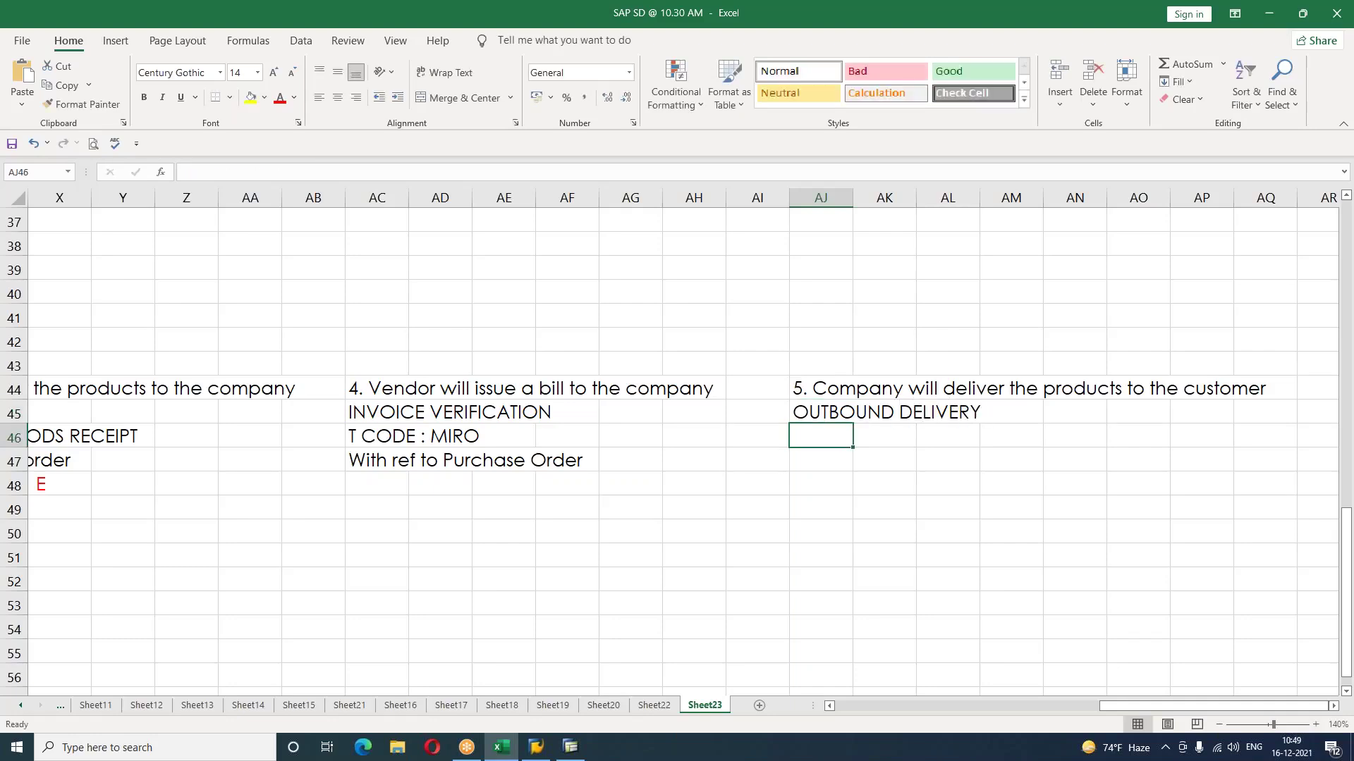
{"action": "type", "text": "T CODE : VL01N"}
{"action": "key", "text": "Return"}
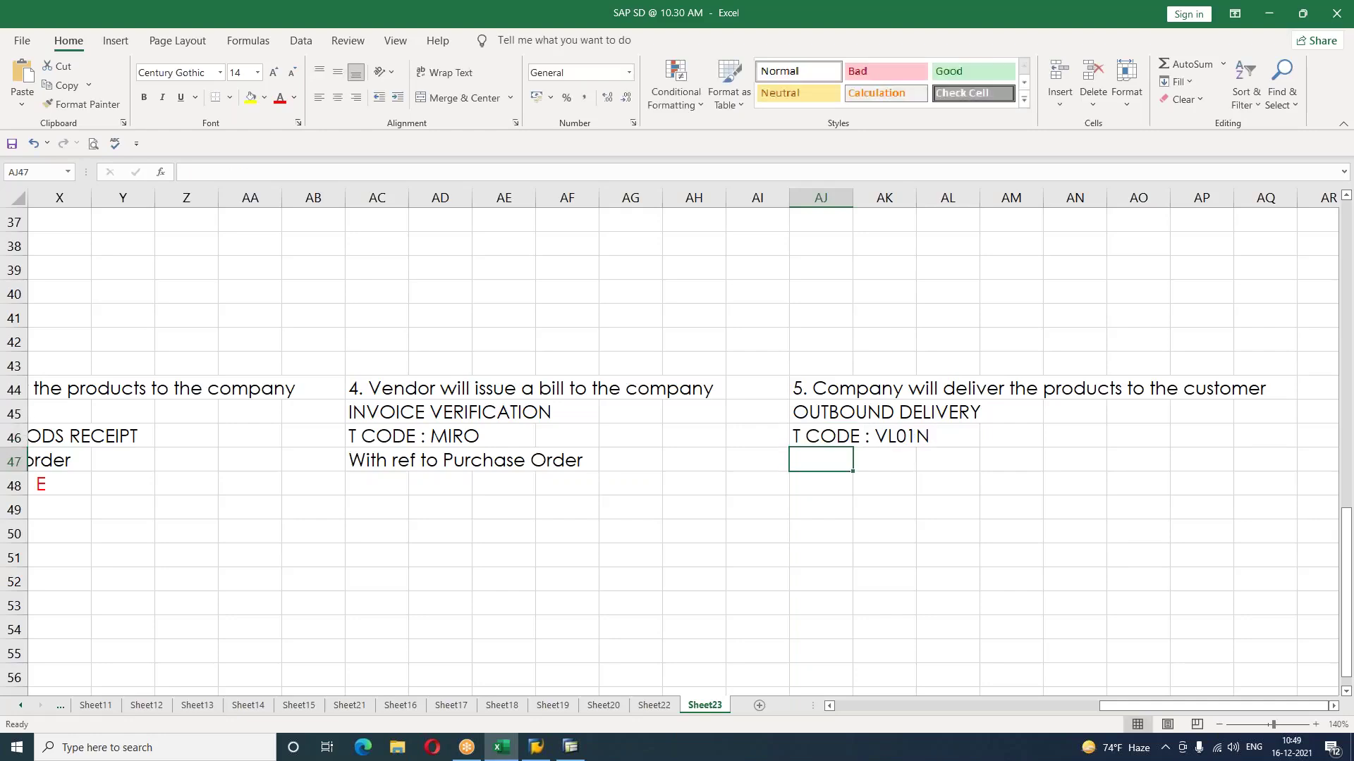
Step: Add the lines "DEL TYPE : LF - STD DEL" and "MOVEMENT TYPE : 601" in cells AJ47 and AJ48
{"action": "type", "text": "DEL TY"}
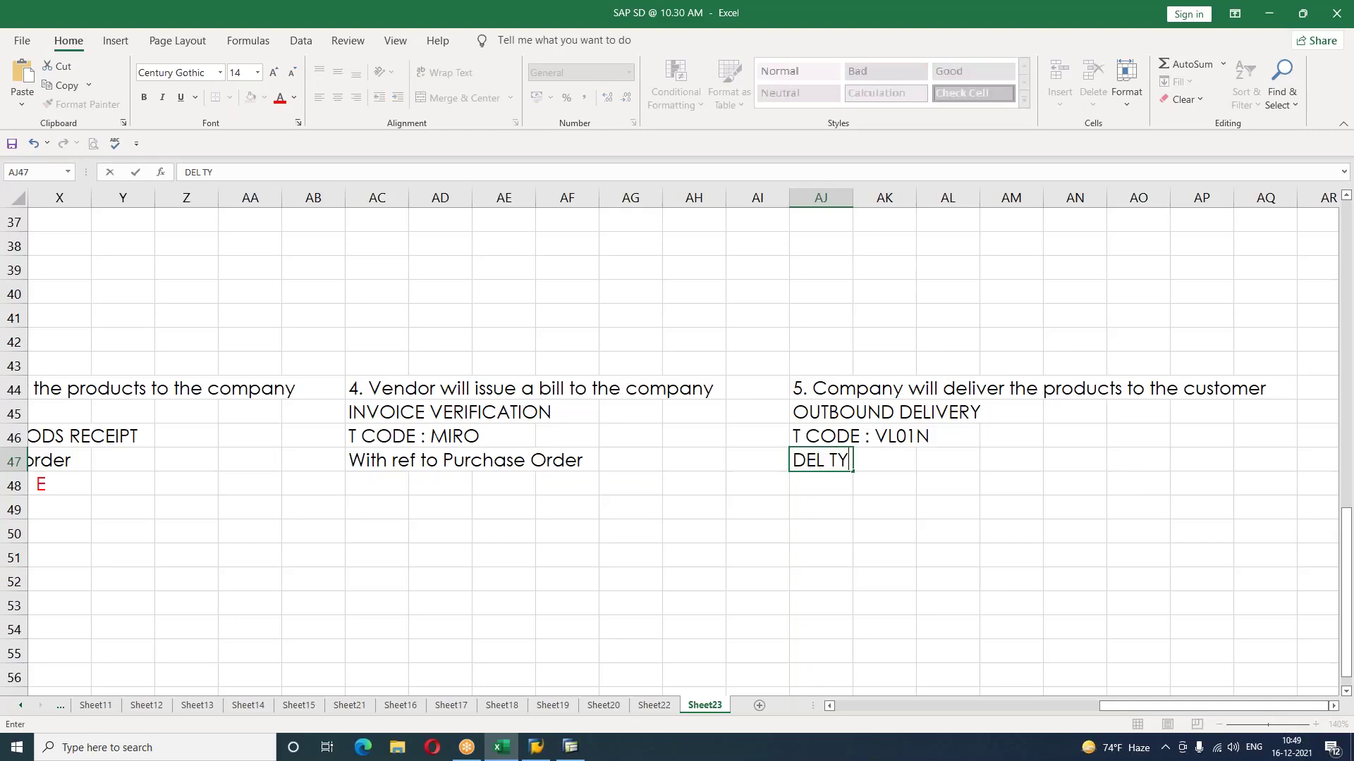
{"action": "type", "text": "PE : LF - STD DEL"}
{"action": "key", "text": "Return"}
{"action": "type", "text": "MO"}
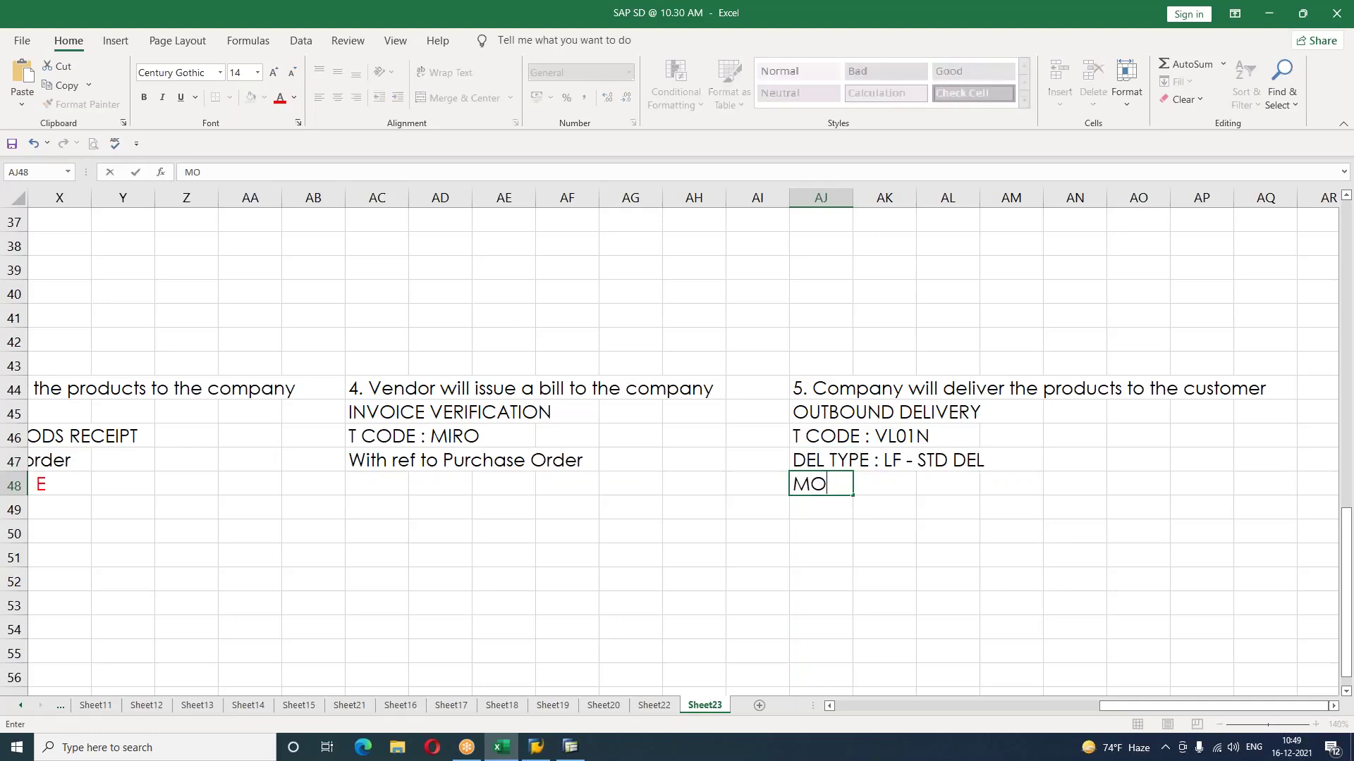
{"action": "type", "text": "VEMENT TYPE"}
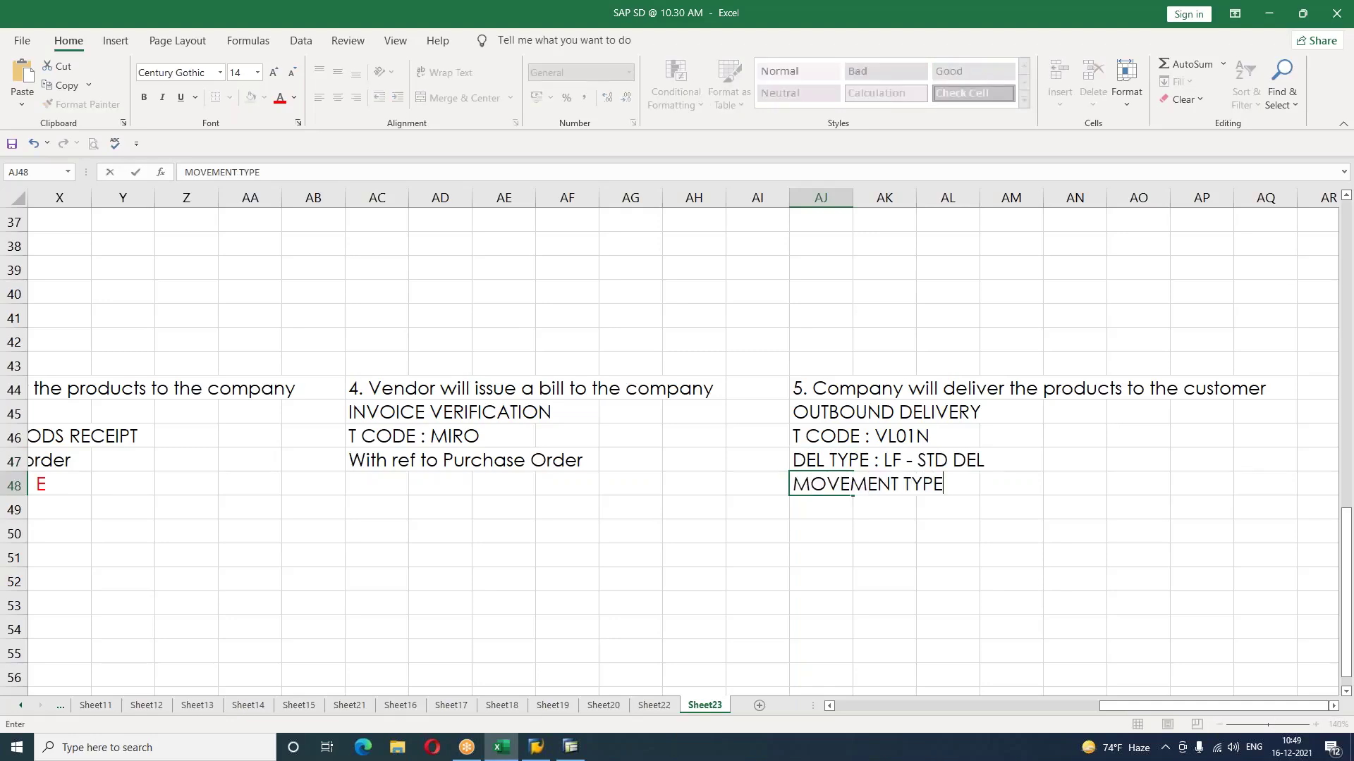
{"action": "type", "text": " : 601"}
{"action": "key", "text": "Return"}
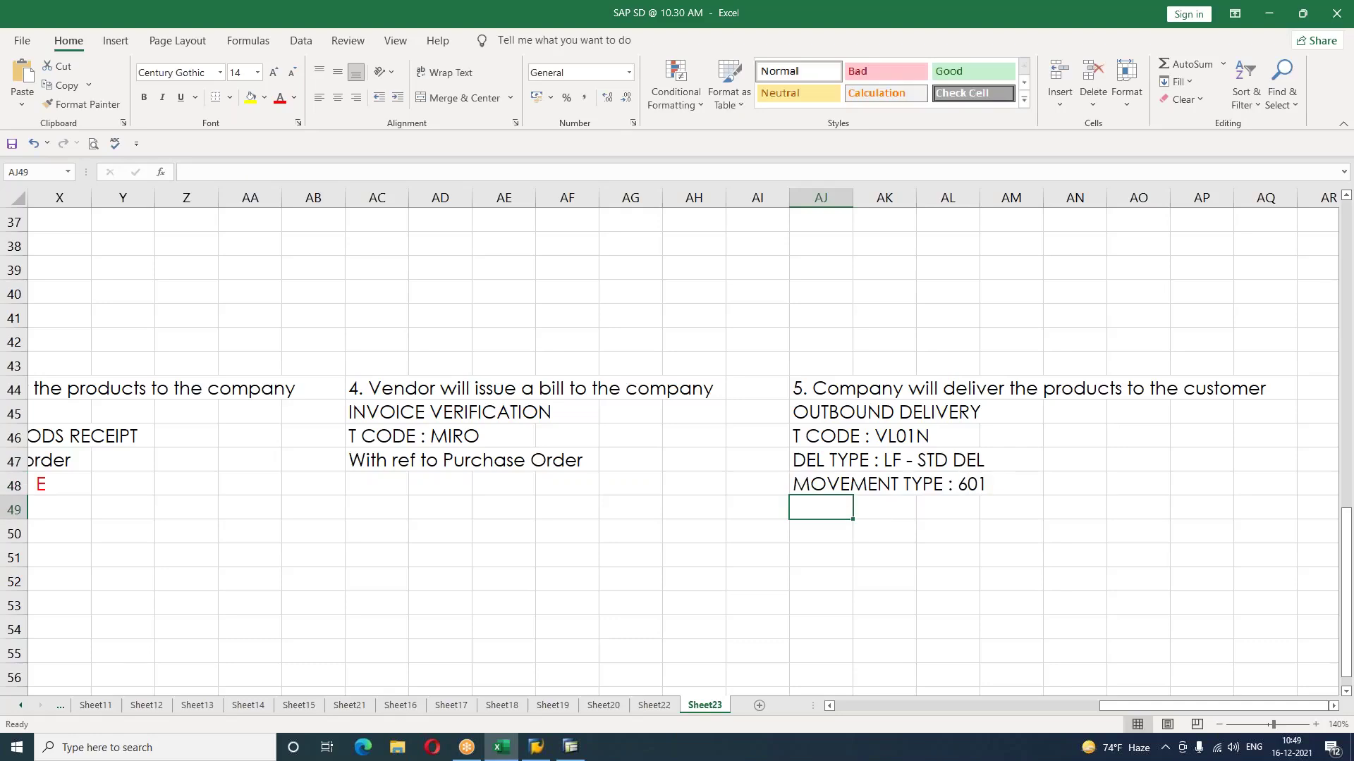
Step: Switch back to SAP, start VL01N and try to create the sales order's delivery with shipping point SMSP and selection date 16.12.2021
{"action": "key", "text": "alt+Tab"}
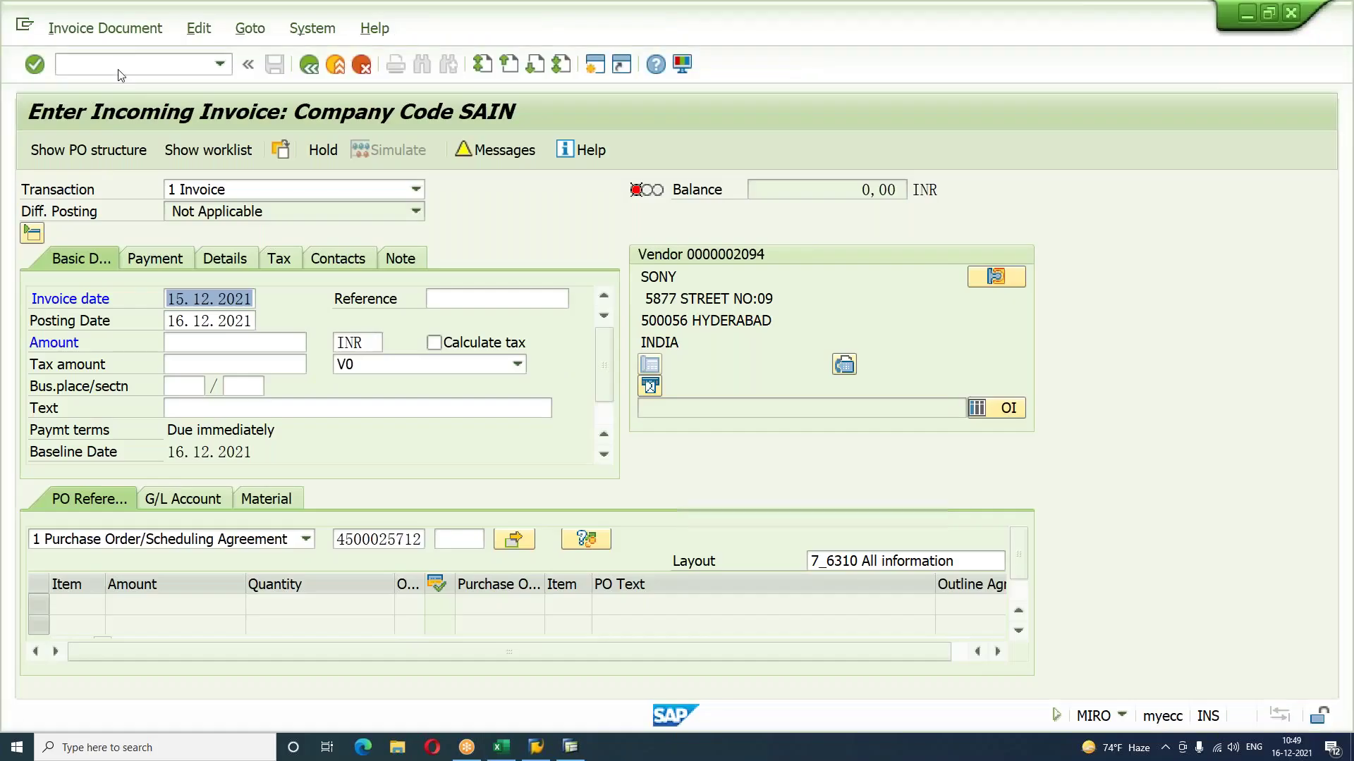
{"action": "type", "text": "/nvl01n"}
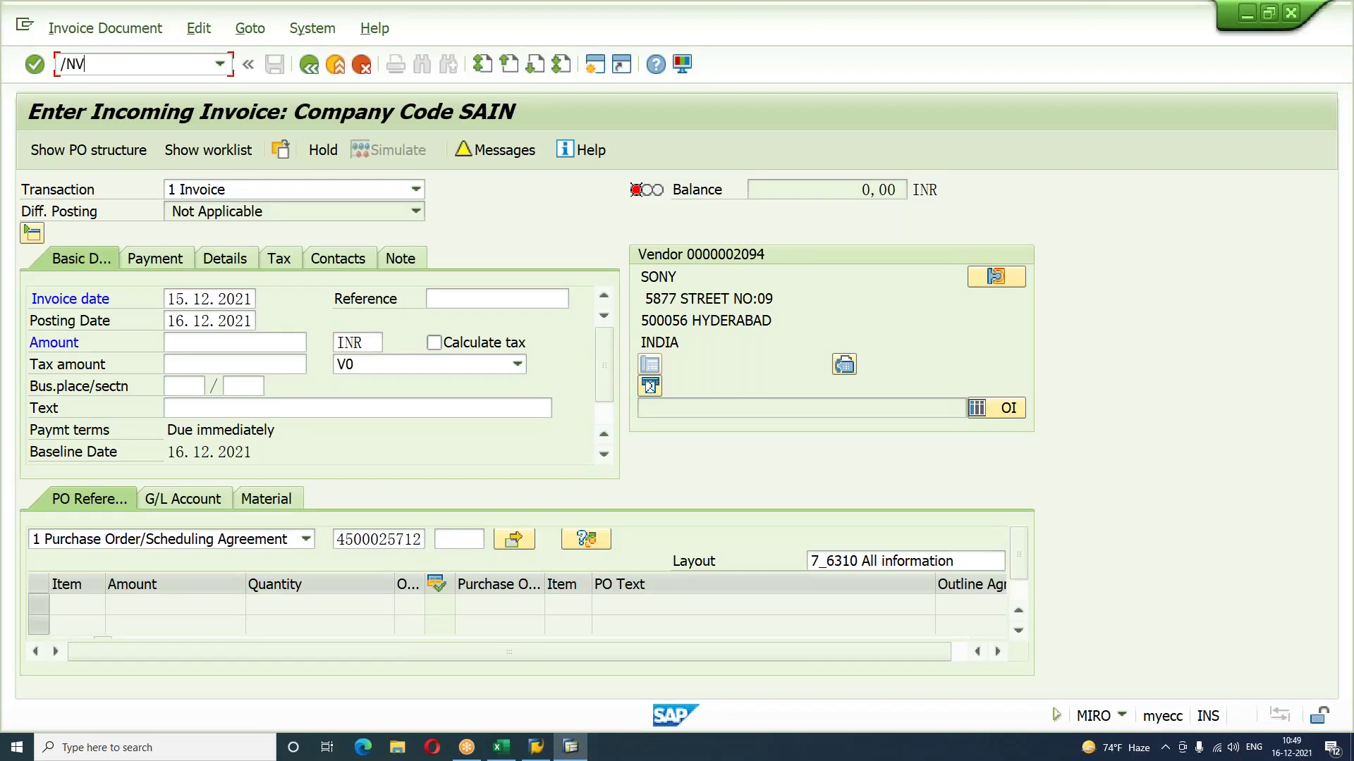
{"action": "key", "text": "Return"}
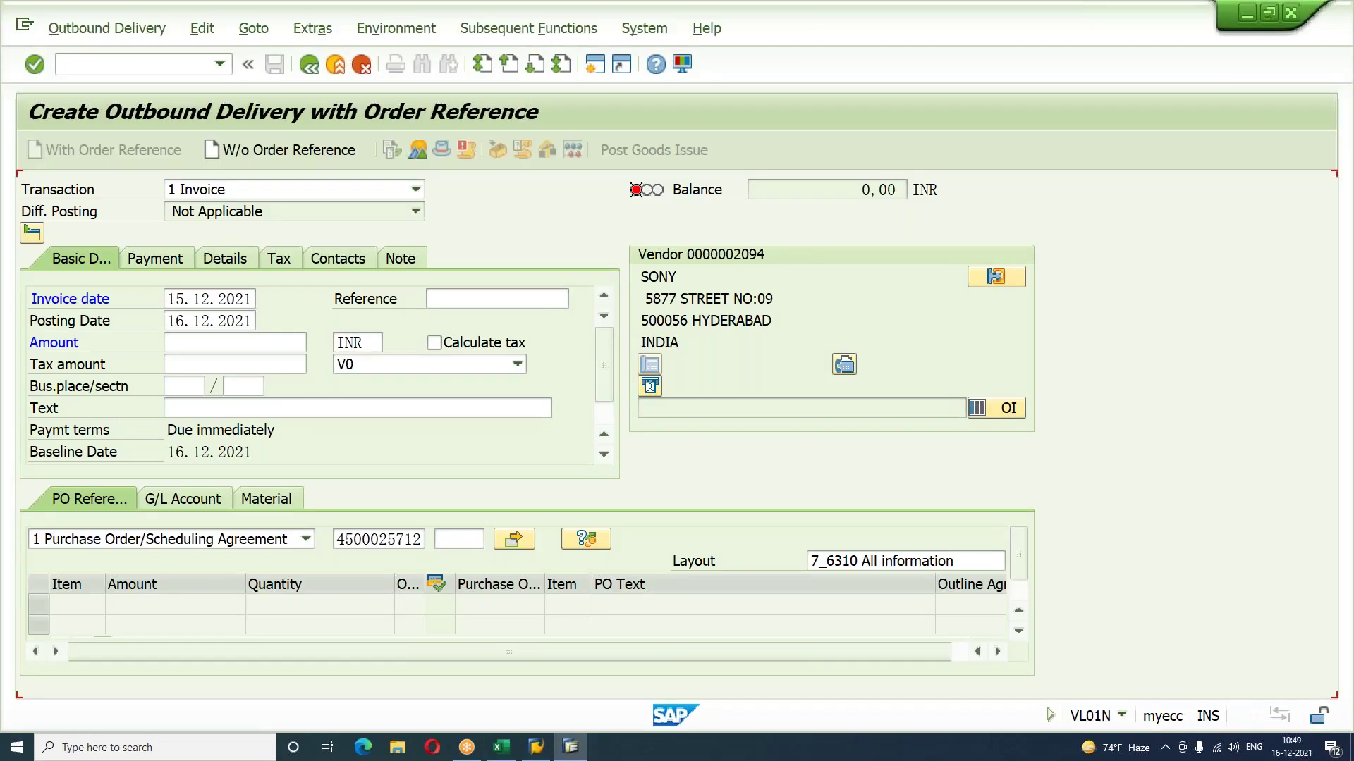
{"action": "key", "text": "shift+Tab"}
{"action": "key", "text": "shift+Tab"}
{"action": "key", "text": "Down"}
{"action": "key", "text": "Down"}
{"action": "key", "text": "Down"}
{"action": "key", "text": "Down"}
{"action": "key", "text": "Down"}
{"action": "key", "text": "Return"}
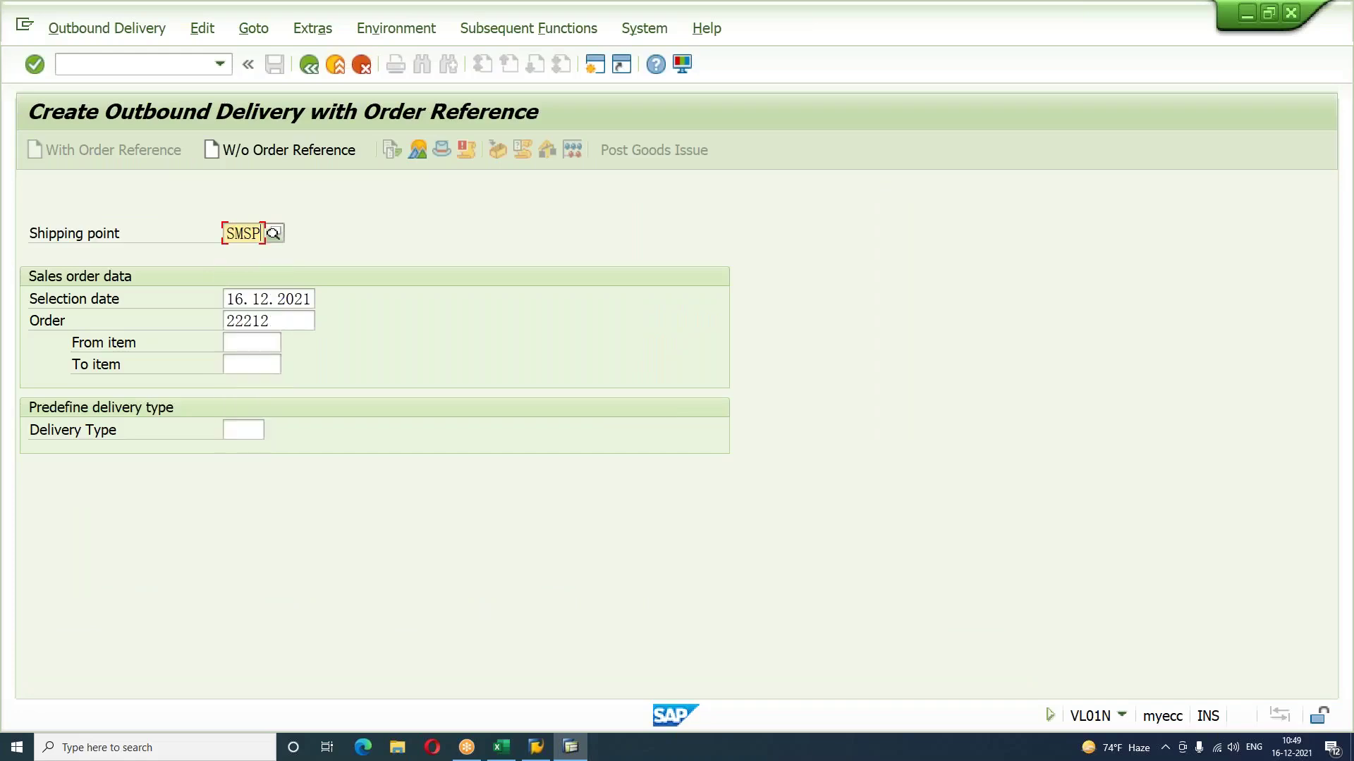
{"action": "key", "text": "Return"}
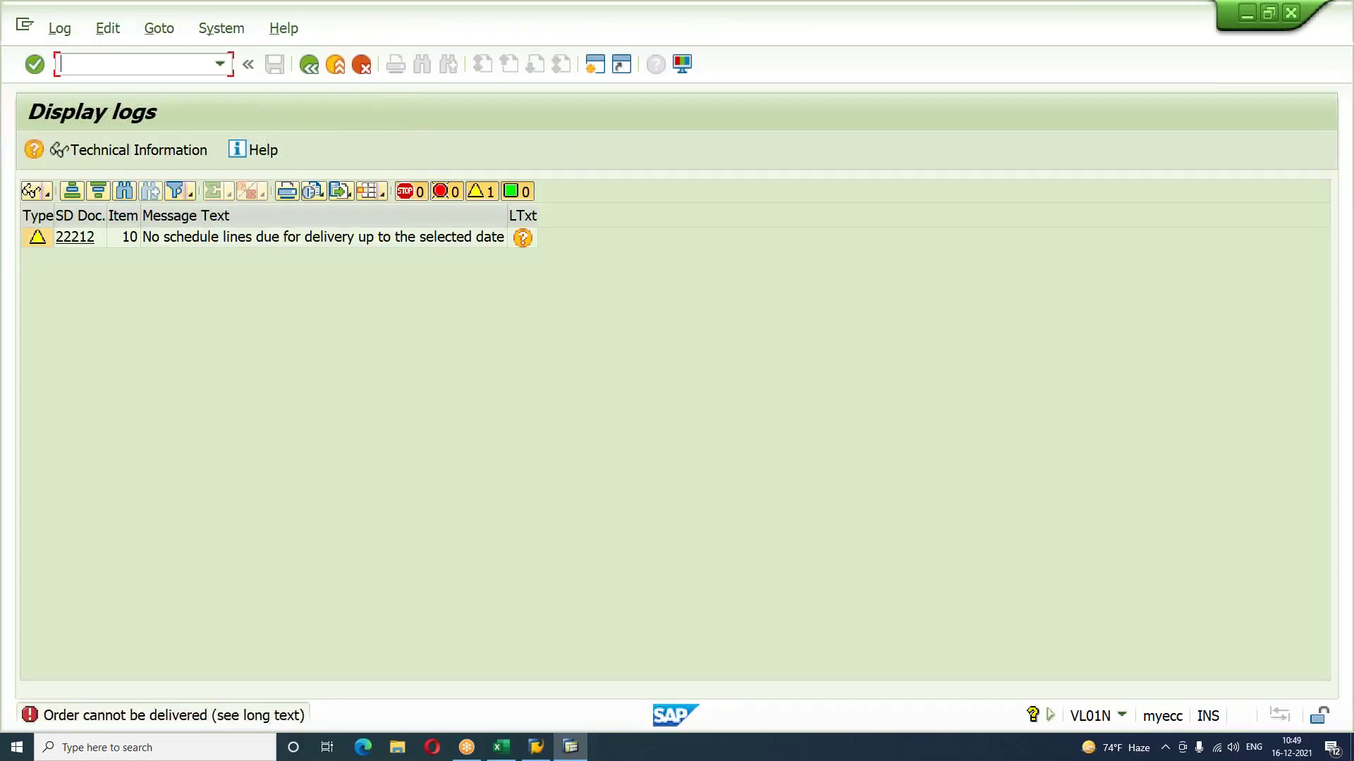
{"action": "key", "text": "F3"}
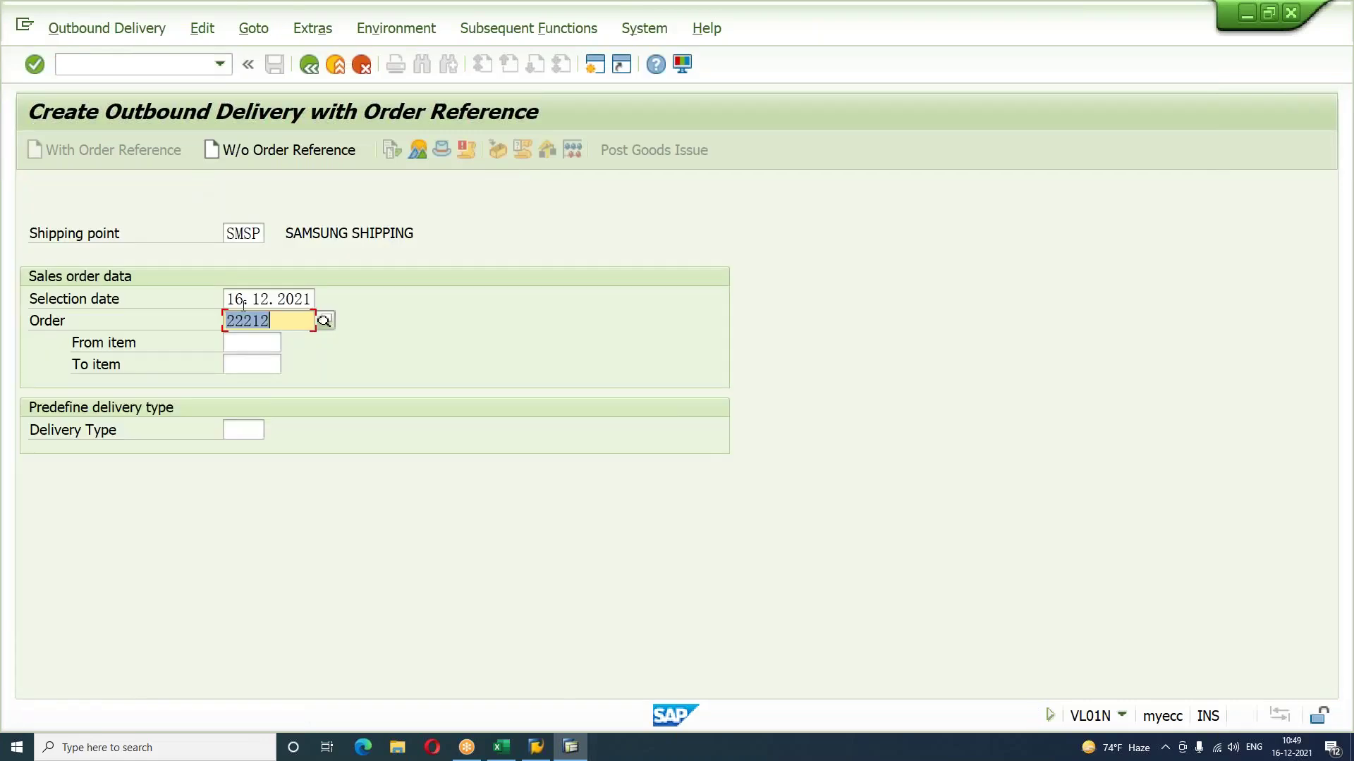
Step: Set the selection date to 21.12.2021 and open the outbound delivery for the sales order
{"action": "left_click", "coordinate": [243, 305]}
{"action": "key", "text": "BackSpace"}
{"action": "key", "text": "BackSpace"}
{"action": "type", "text": "21"}
{"action": "key", "text": "Return"}
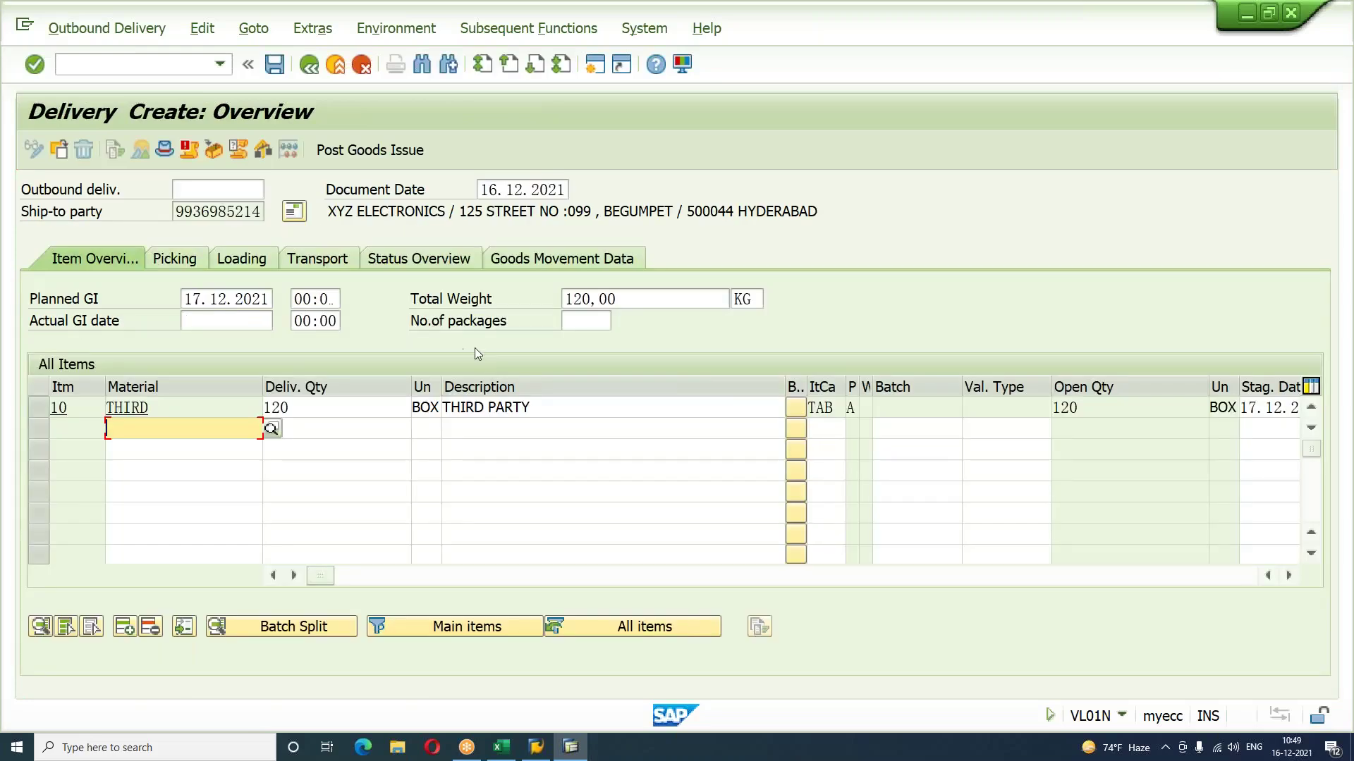
Step: Enter storage location S001 and picked quantity 120 for delivery item 10 in the picking data
{"action": "left_click", "coordinate": [177, 258]}
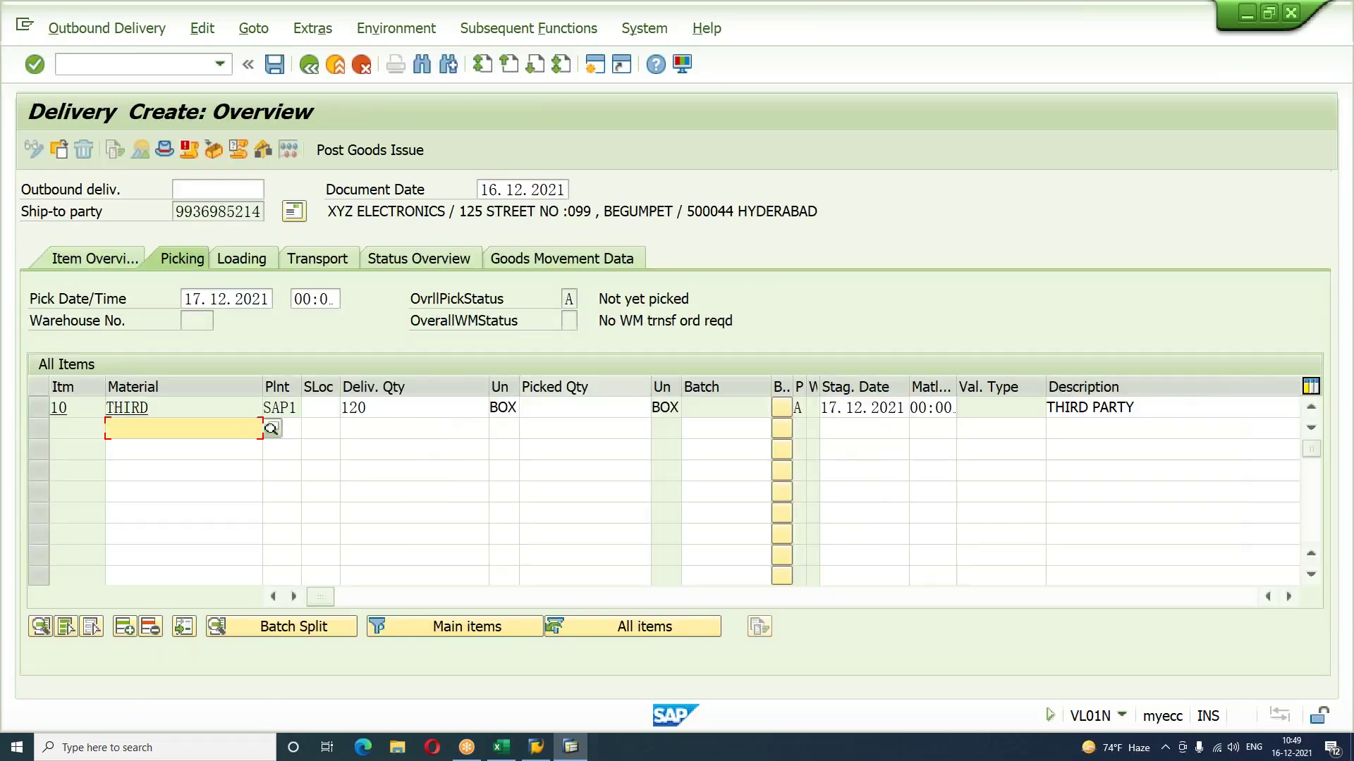
{"action": "left_click", "coordinate": [329, 413]}
{"action": "type", "text": "S001"}
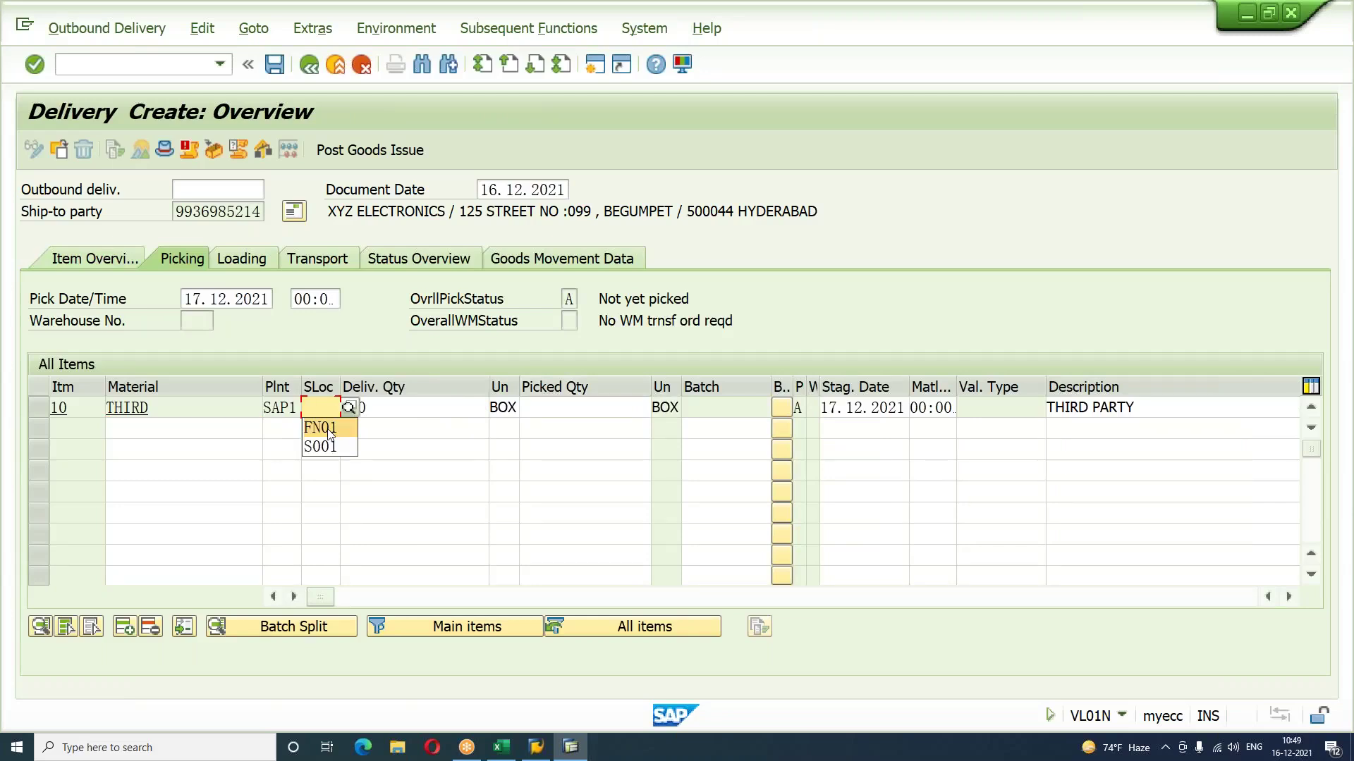
{"action": "key", "text": "Tab"}
{"action": "key", "text": "Tab"}
{"action": "key", "text": "Tab"}
{"action": "type", "text": "120"}
{"action": "key", "text": "Return"}
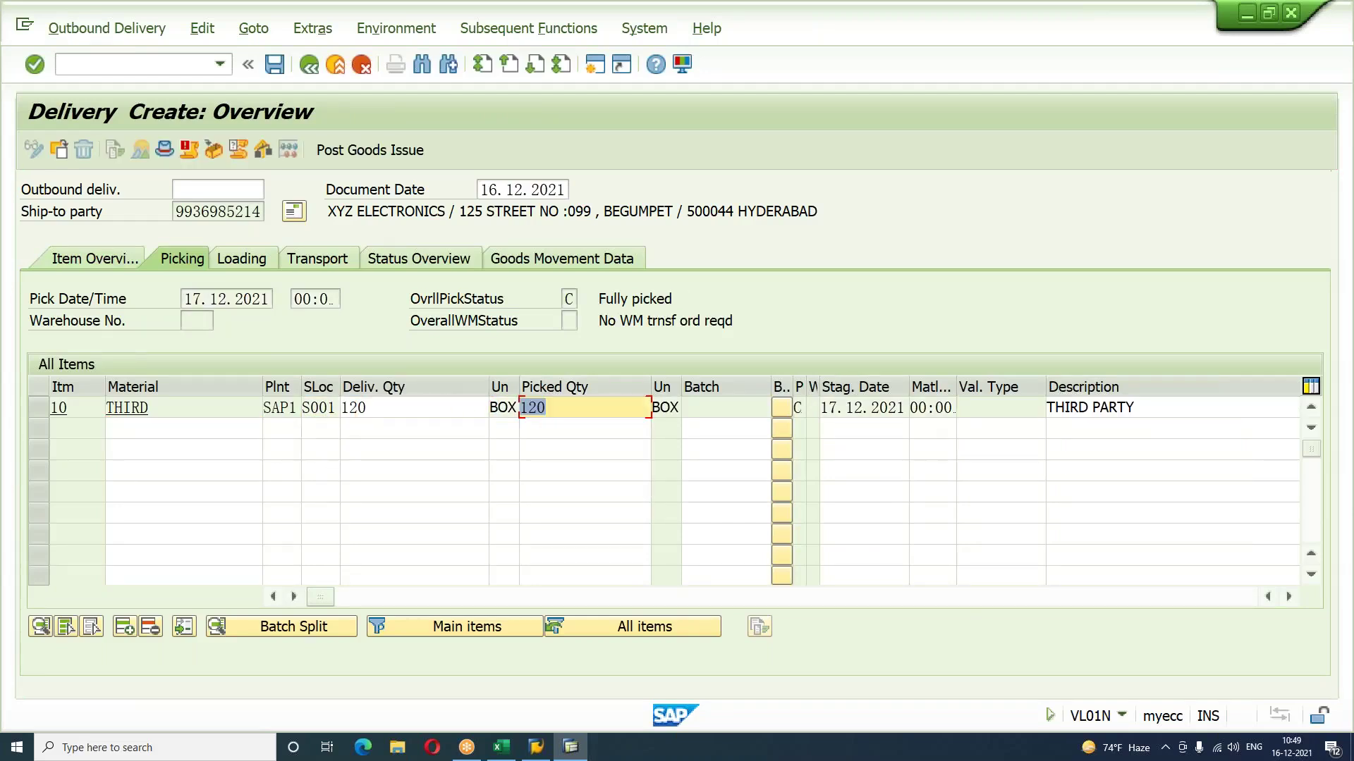
Step: Check the movement type of delivery item 10 in the goods movement data
{"action": "left_click", "coordinate": [524, 261]}
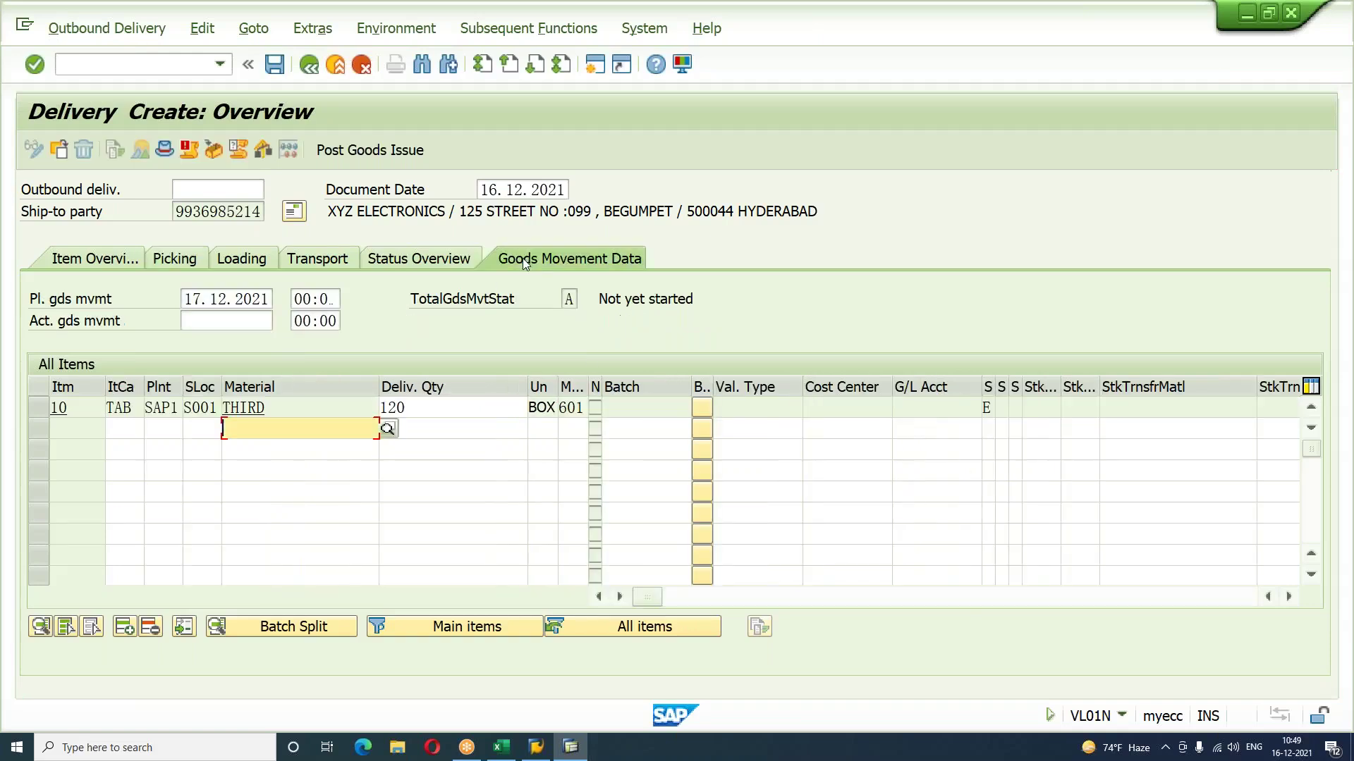
{"action": "left_click", "coordinate": [566, 408]}
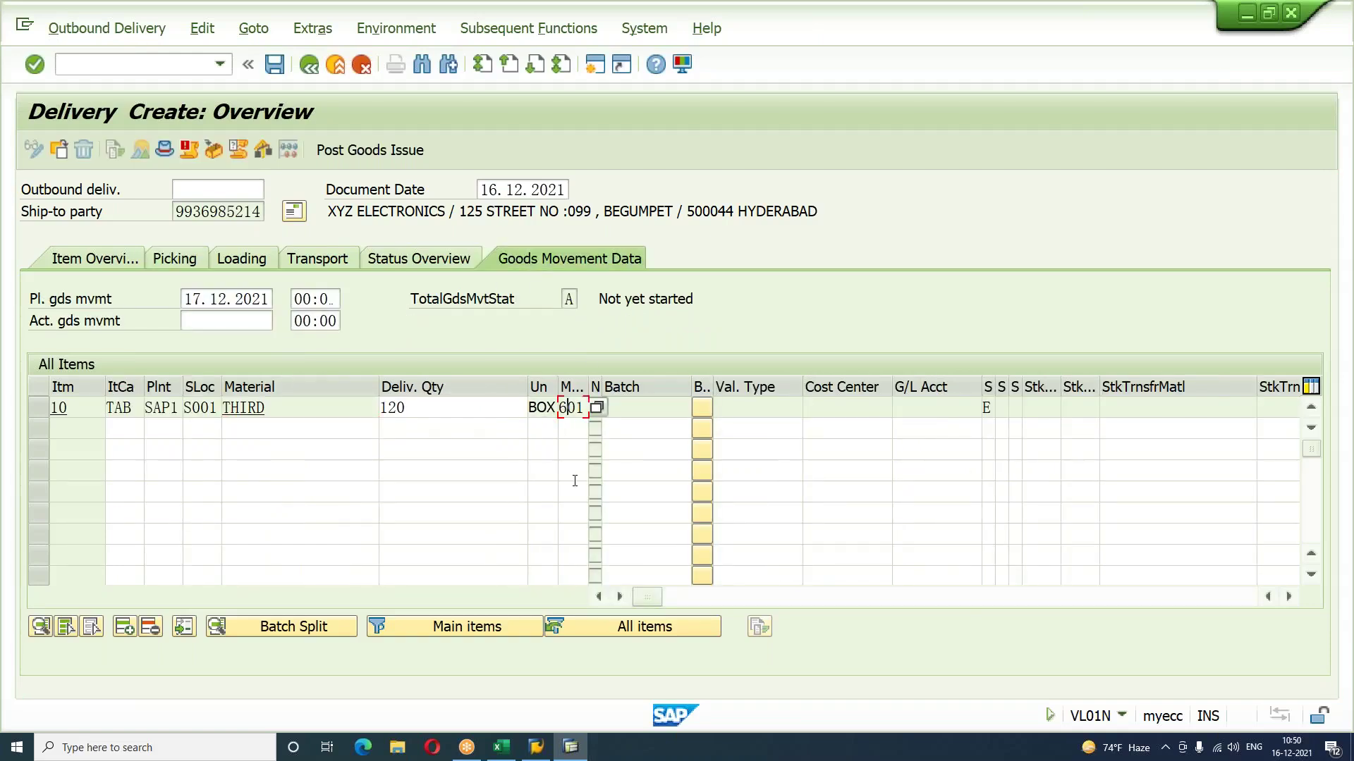
Step: Post the goods issue for the 120-box outbound delivery of material THIRD
{"action": "left_click", "coordinate": [378, 154]}
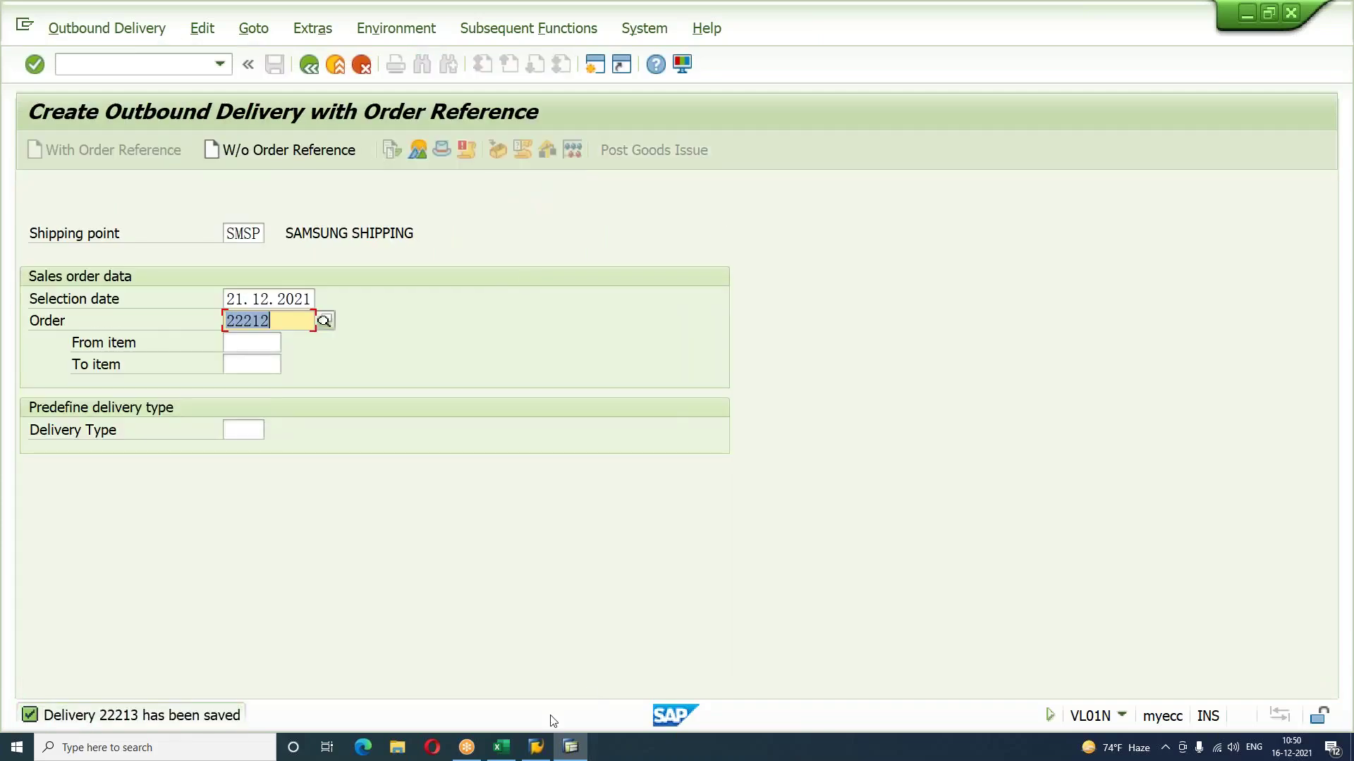
Step: Switch to the Excel notes and enter the heading "6. Company will bill the customer" in cell AS44, beside stage 5
{"action": "left_click", "coordinate": [501, 748]}
{"action": "key", "text": "Right"}
{"action": "key", "text": "Right"}
{"action": "key", "text": "Right"}
{"action": "key", "text": "Right"}
{"action": "key", "text": "Right"}
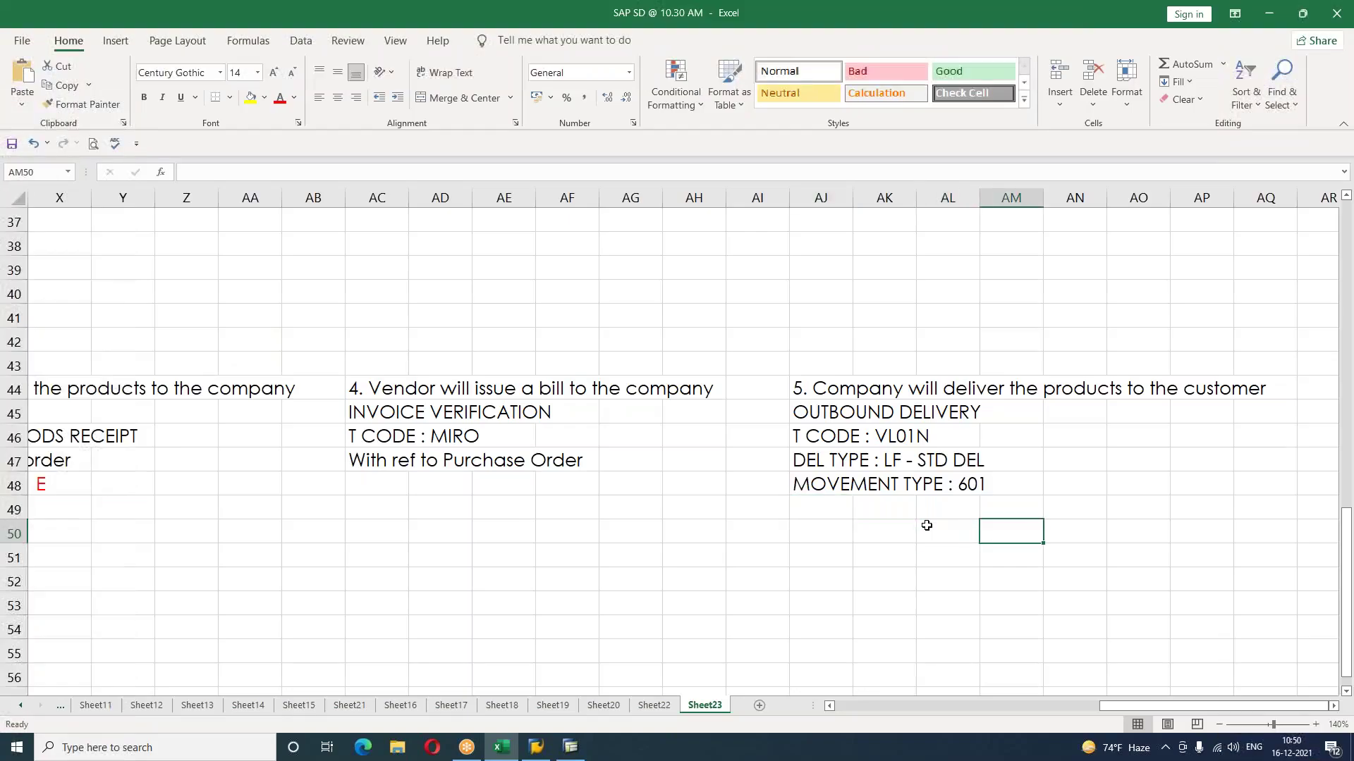
{"action": "key", "text": "Right"}
{"action": "key", "text": "Right"}
{"action": "key", "text": "Right"}
{"action": "key", "text": "Right"}
{"action": "key", "text": "Right"}
{"action": "key", "text": "Right"}
{"action": "key", "text": "Right"}
{"action": "key", "text": "Right"}
{"action": "key", "text": "Right"}
{"action": "key", "text": "Right"}
{"action": "key", "text": "Right"}
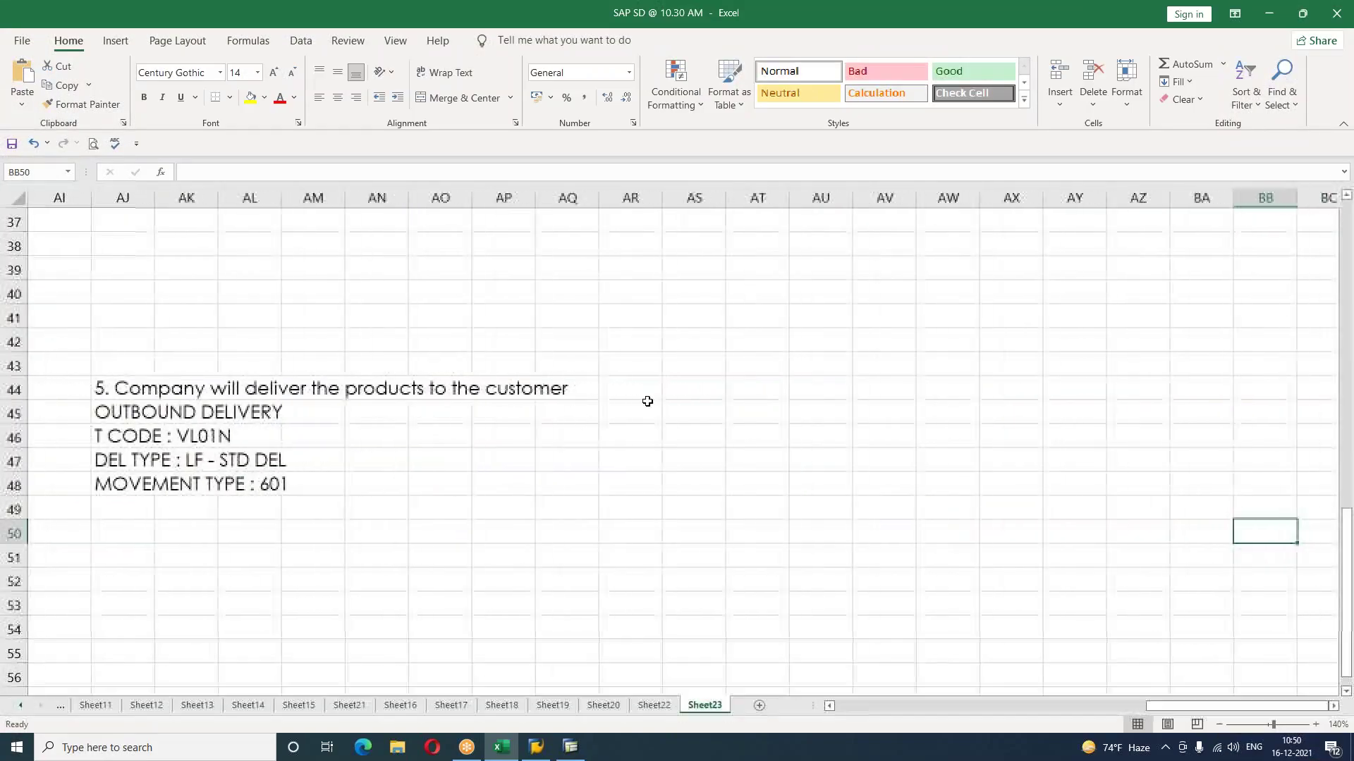
{"action": "left_click", "coordinate": [680, 390]}
{"action": "type", "text": "6. "}
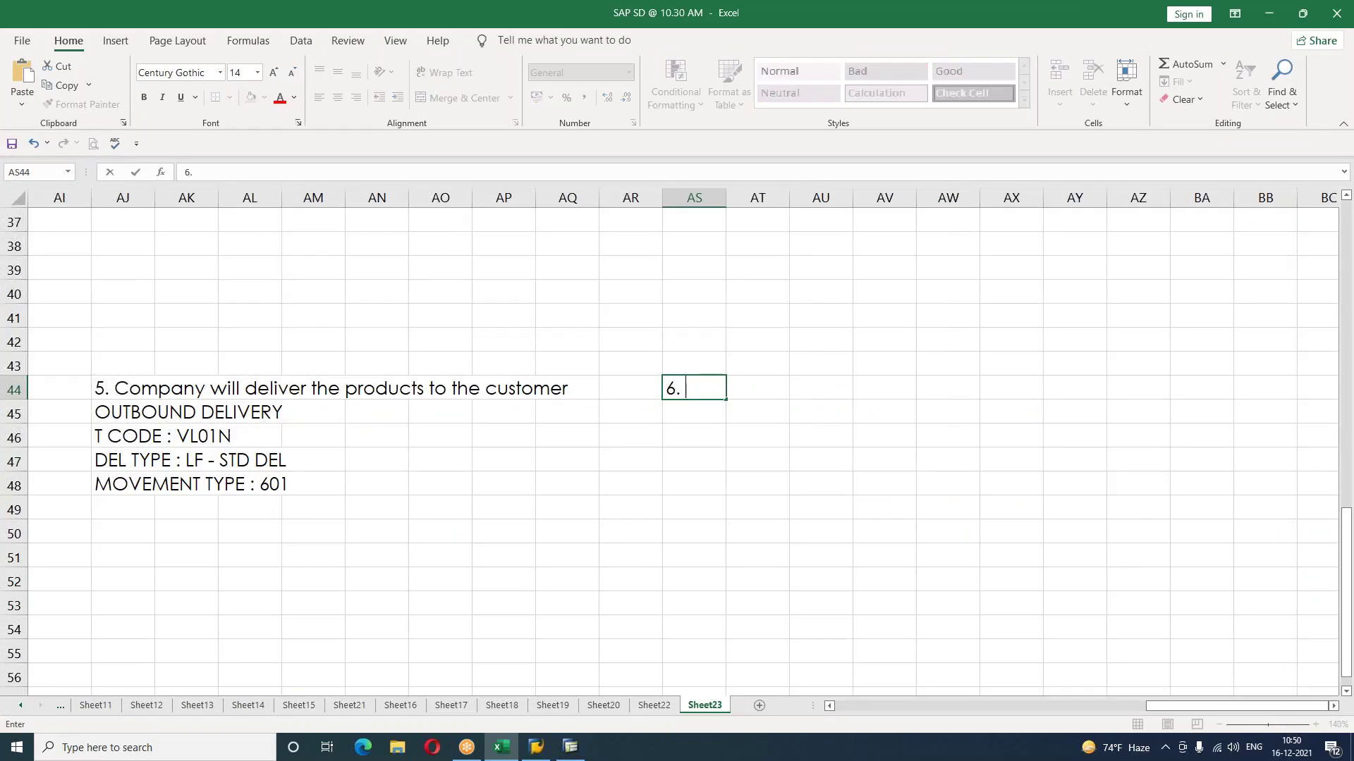
{"action": "type", "text": "Company "}
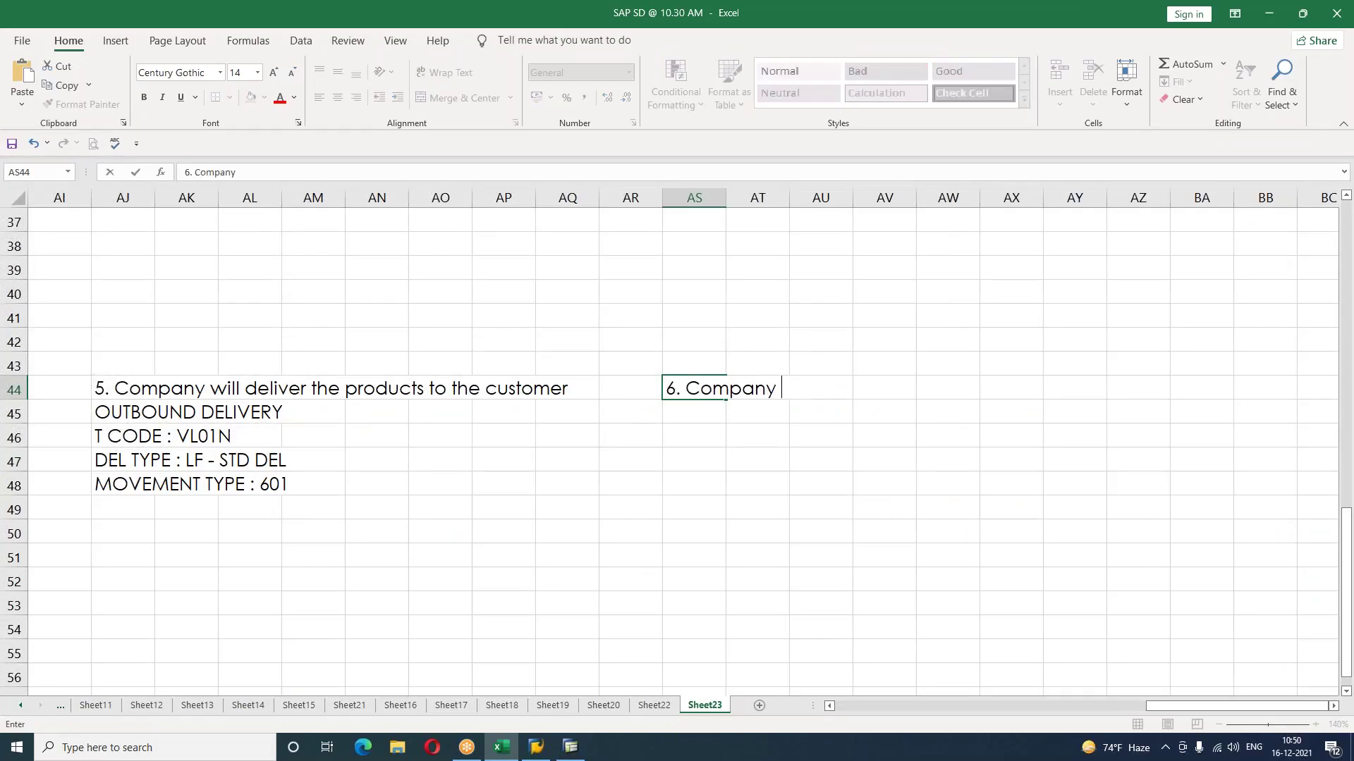
{"action": "type", "text": "will bill the customer"}
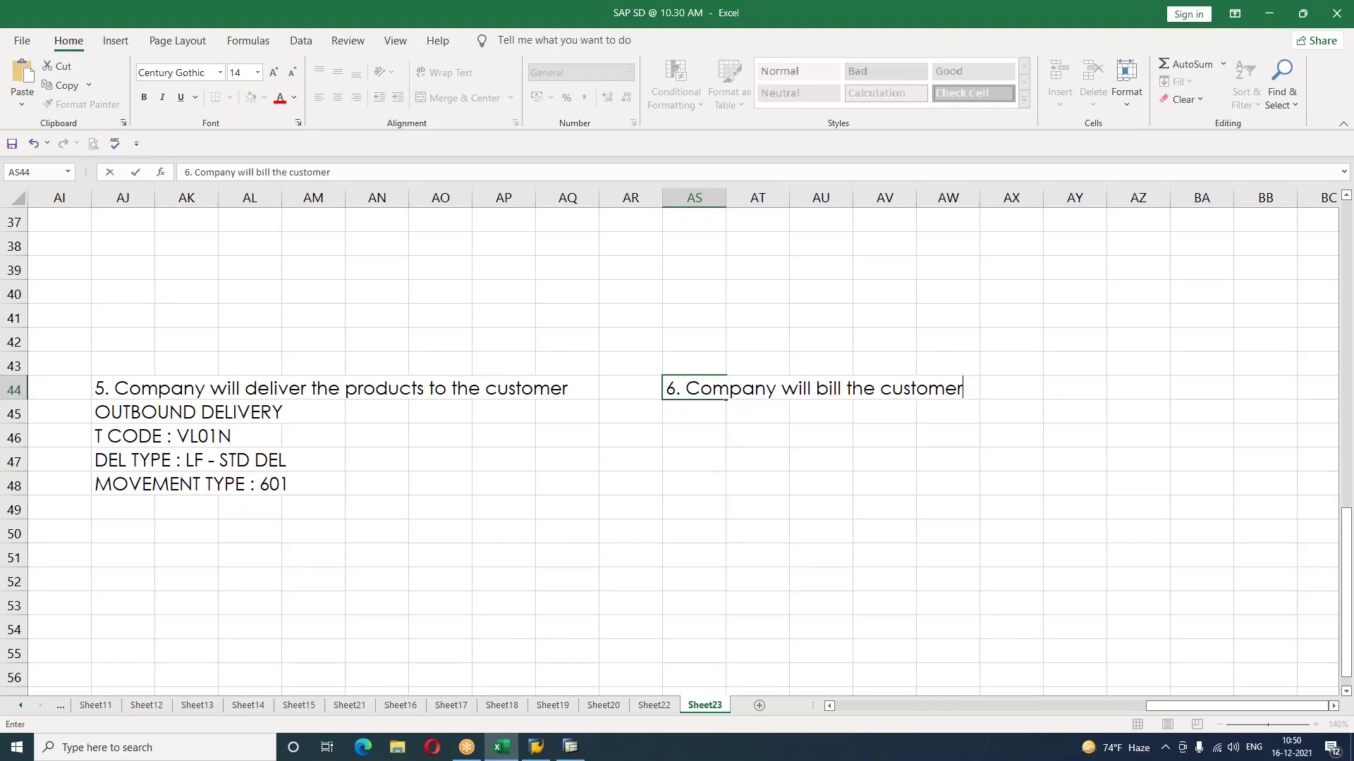
{"action": "key", "text": "Return"}
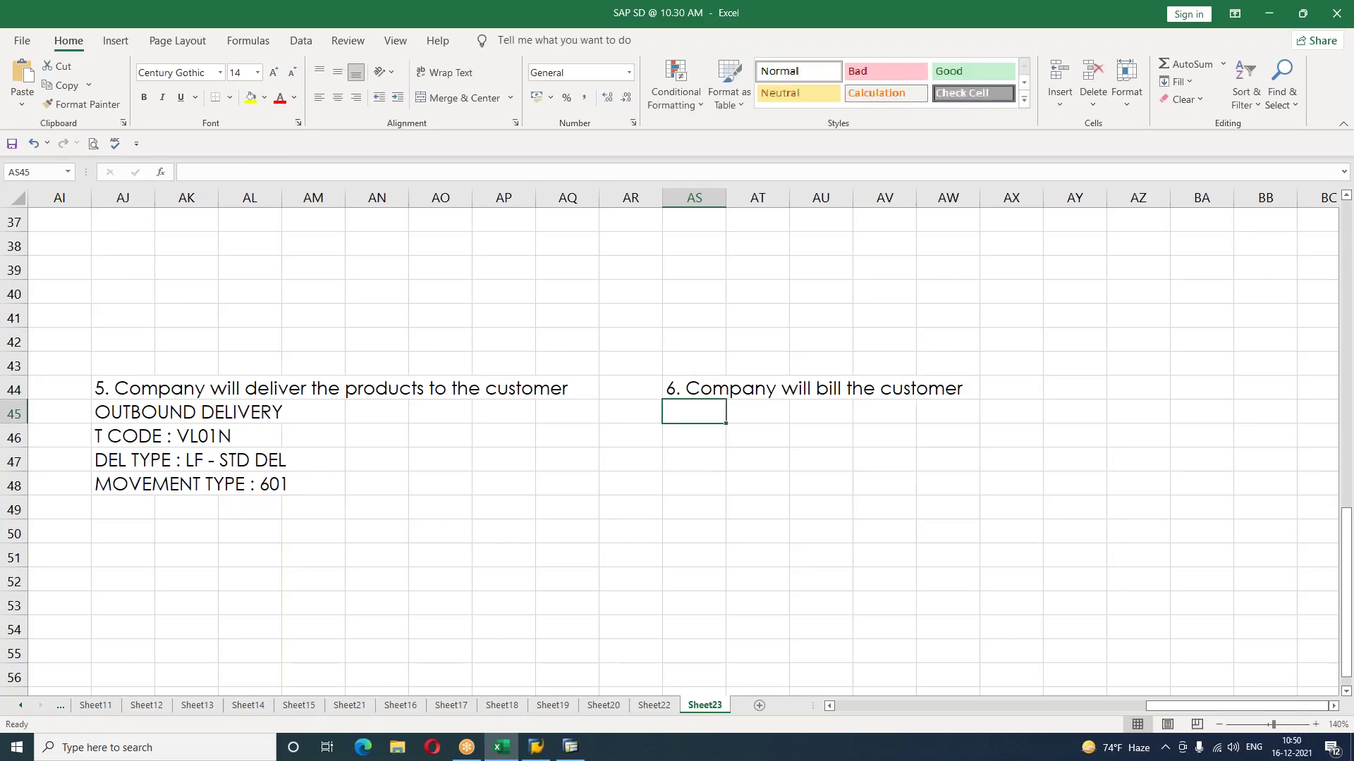
Step: Add the lines "COMMERICAL INVOICE" and "T CODE : VF01" below the stage 6 heading
{"action": "type", "text": "COMMERICAL INVOICE"}
{"action": "key", "text": "Return"}
{"action": "type", "text": "T CODE : VF01"}
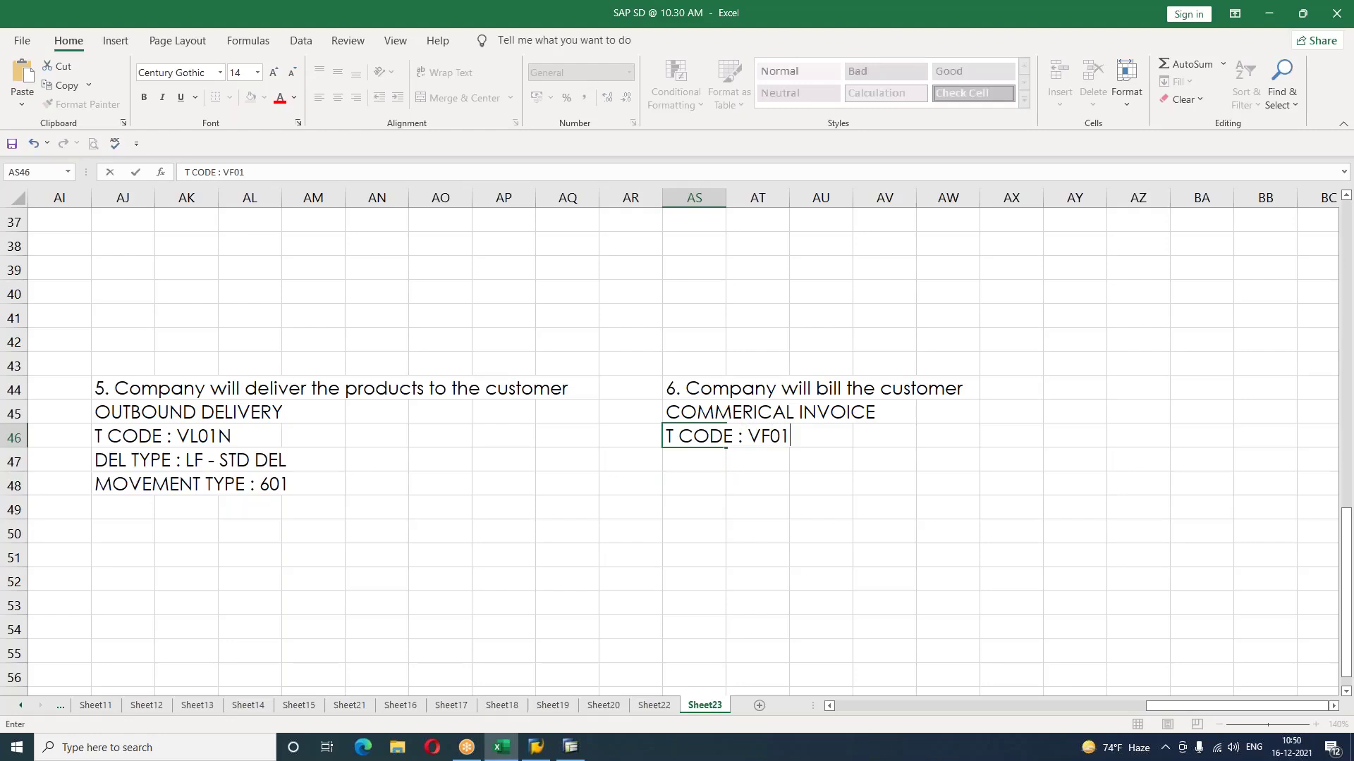
{"action": "key", "text": "Return"}
Step: Add "BILLING TYPE : F2 - COMMERICAL INVOICE" in cell AS47 and "DEL RELATED BILLING" in the row below it
{"action": "type", "text": "BILL"}
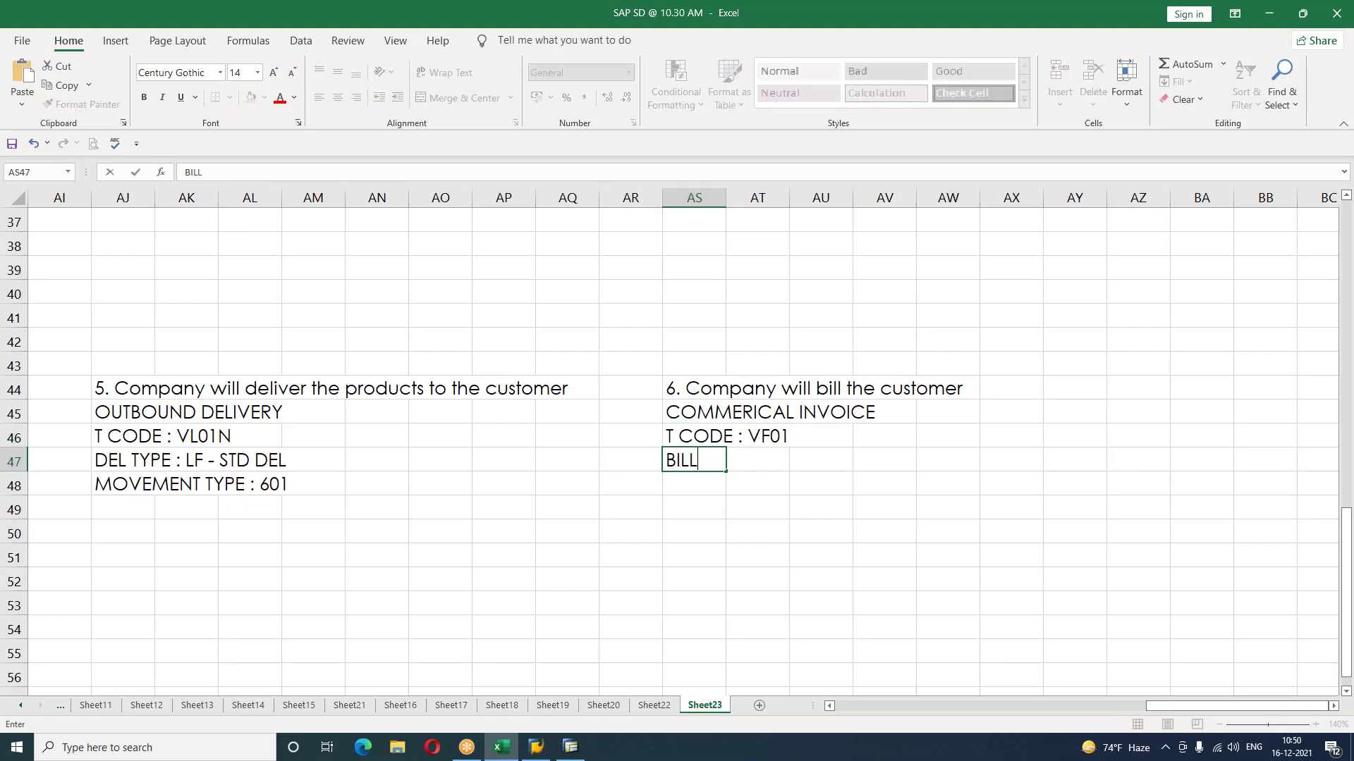
{"action": "type", "text": "ING TYPE : F2 - COMMERICAL INVOICE"}
{"action": "key", "text": "Return"}
{"action": "type", "text": "DEL RELATED BILLING"}
{"action": "key", "text": "Return"}
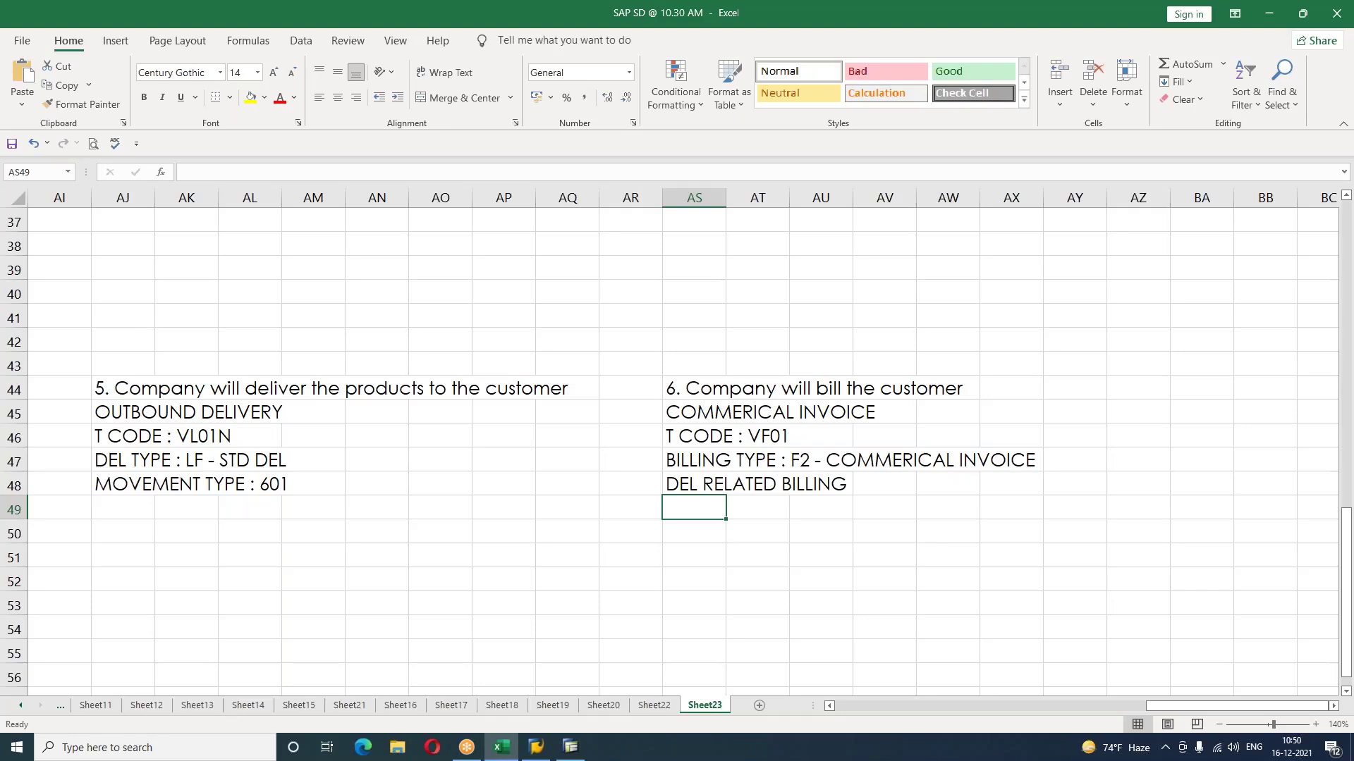
{"action": "left_click", "coordinate": [606, 538]}
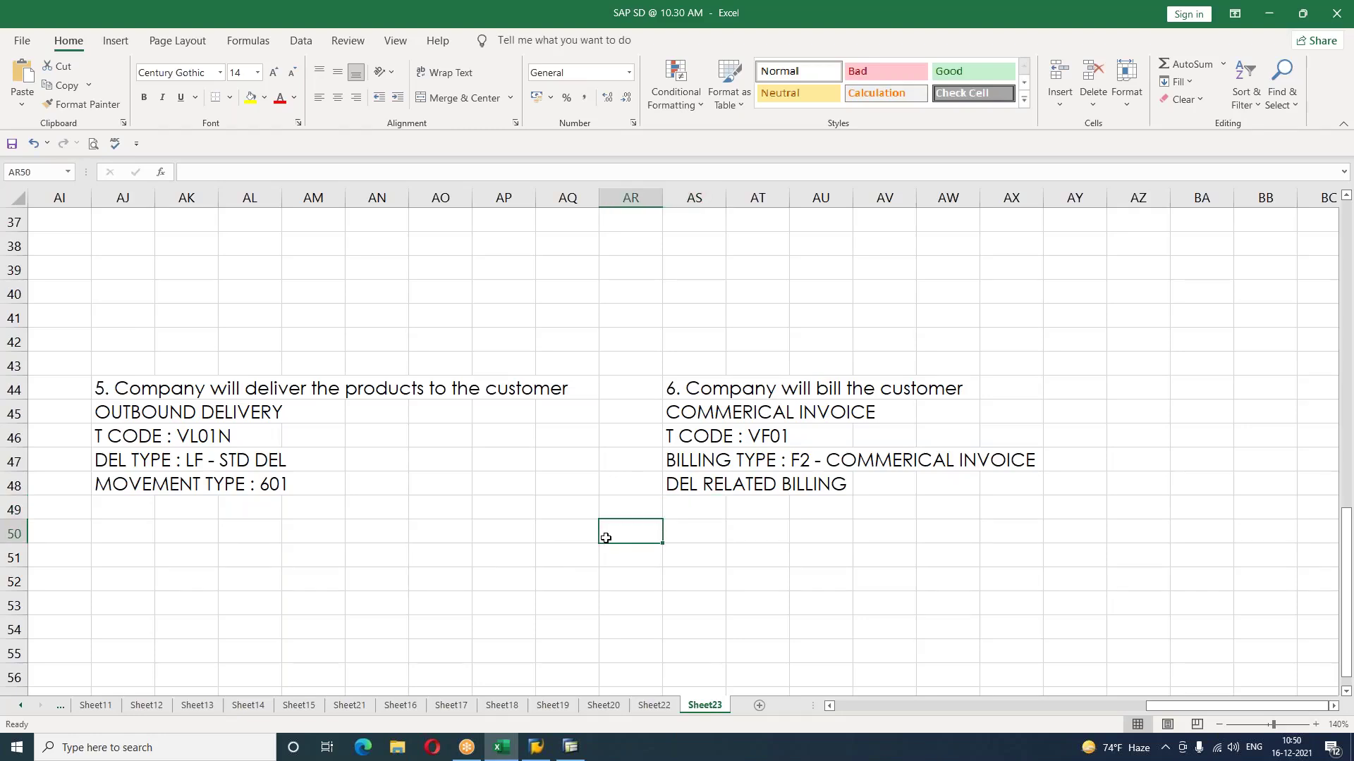
Step: Switch back to SAP, start transaction VF01 and create the billing document from the proposed outbound delivery
{"action": "key", "text": "alt+Tab"}
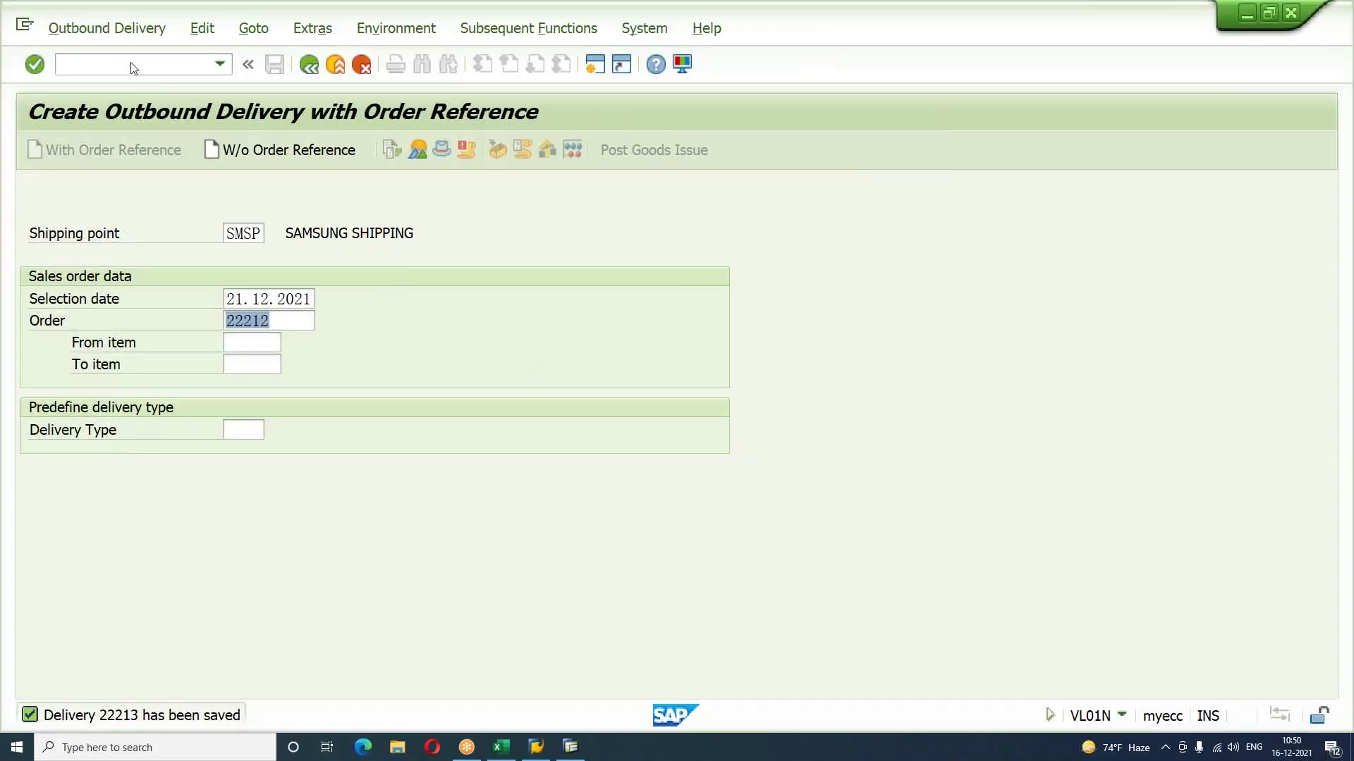
{"action": "type", "text": "/NVF01"}
{"action": "key", "text": "Return"}
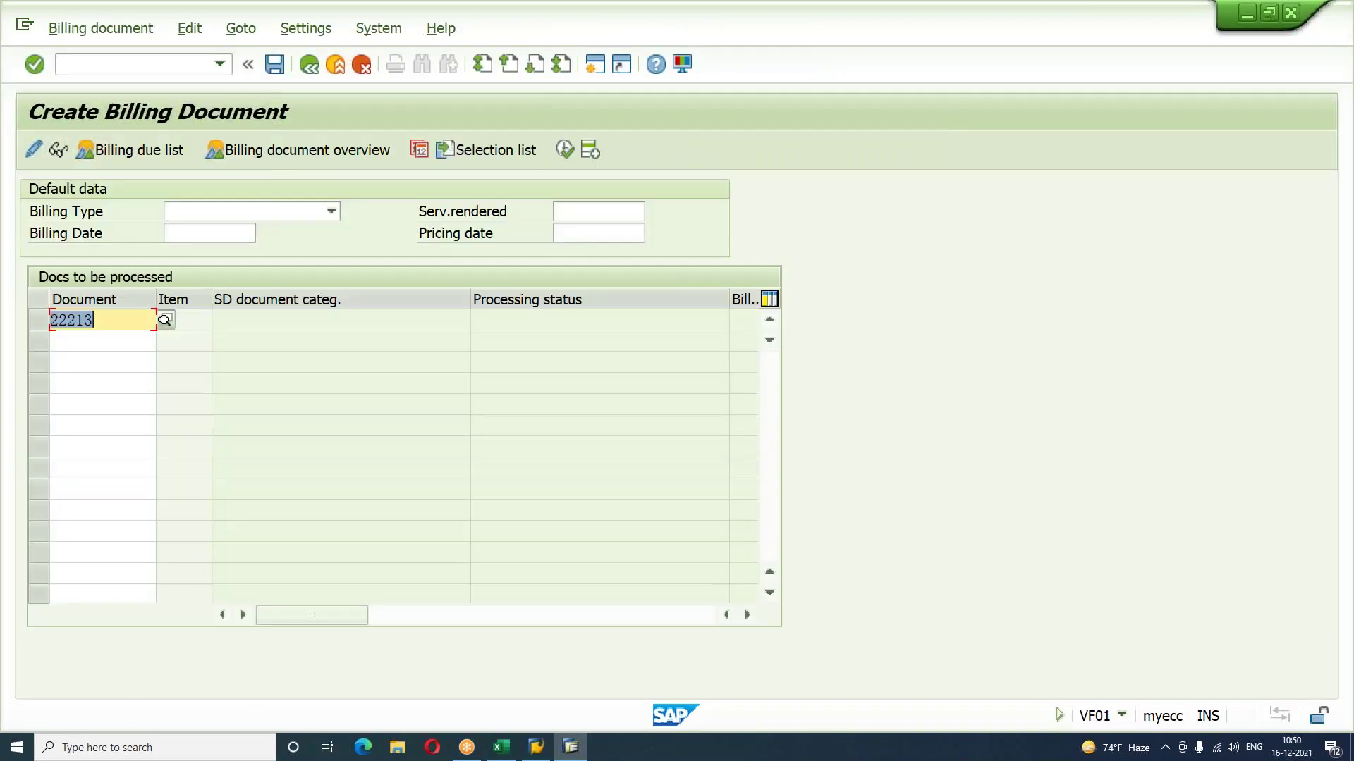
{"action": "key", "text": "Return"}
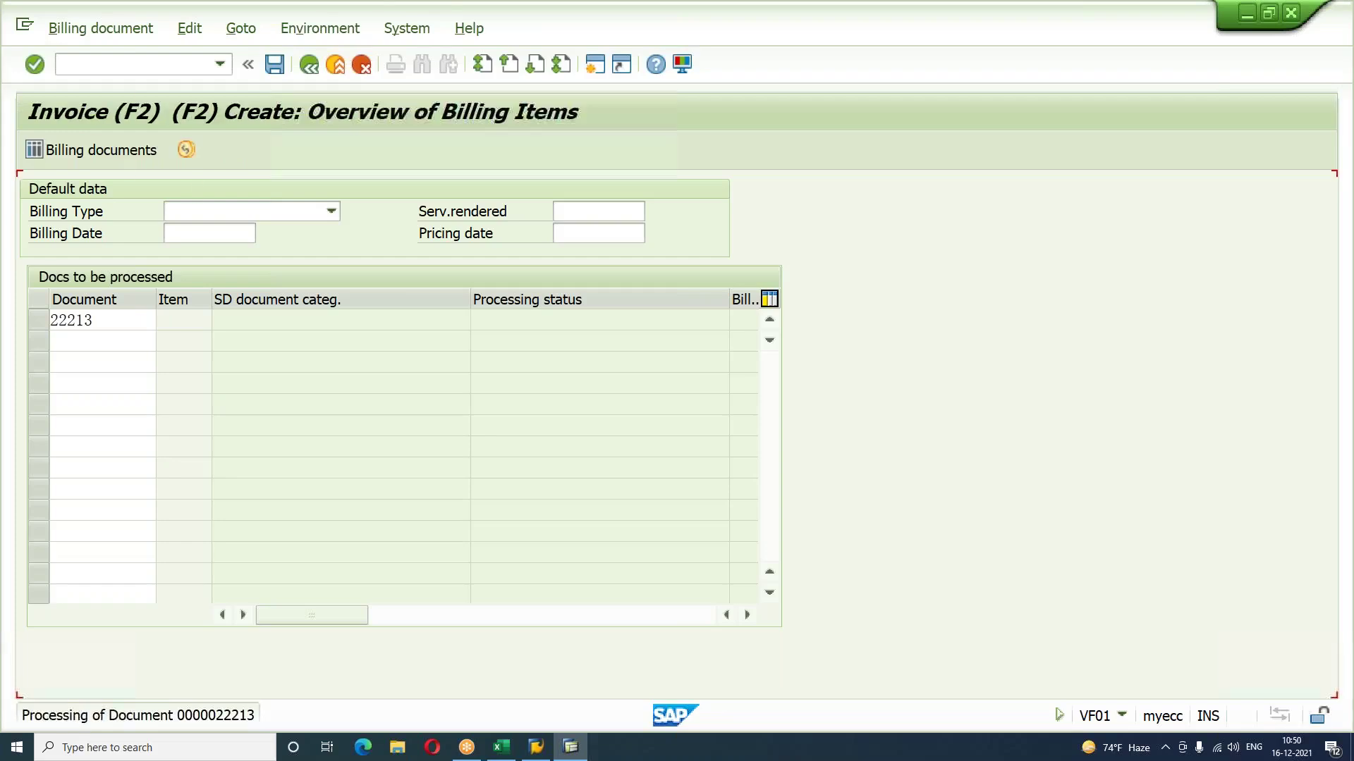
Step: Check the billed quantity, net value and tax amount of item 10 and save the F2 invoice
{"action": "double_click", "coordinate": [399, 293]}
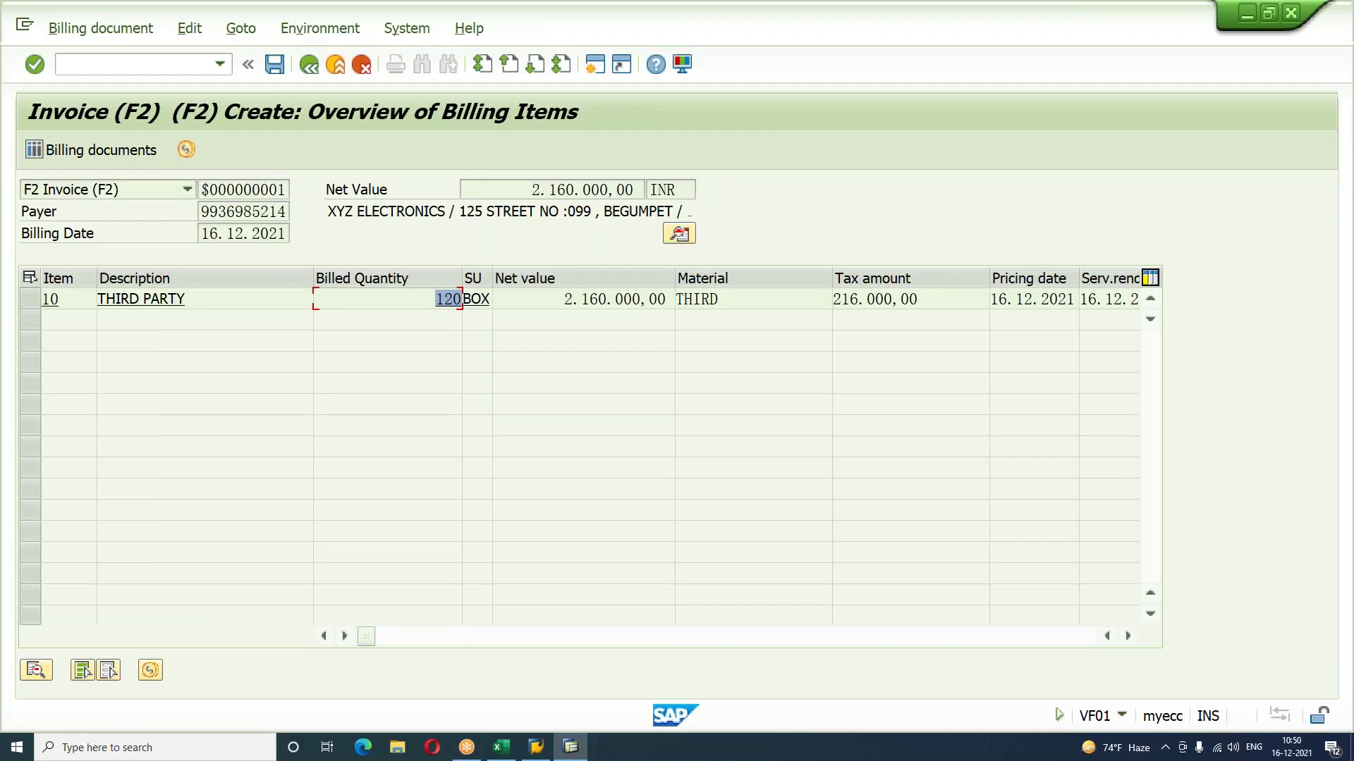
{"action": "left_click", "coordinate": [546, 302]}
{"action": "left_click", "coordinate": [940, 298]}
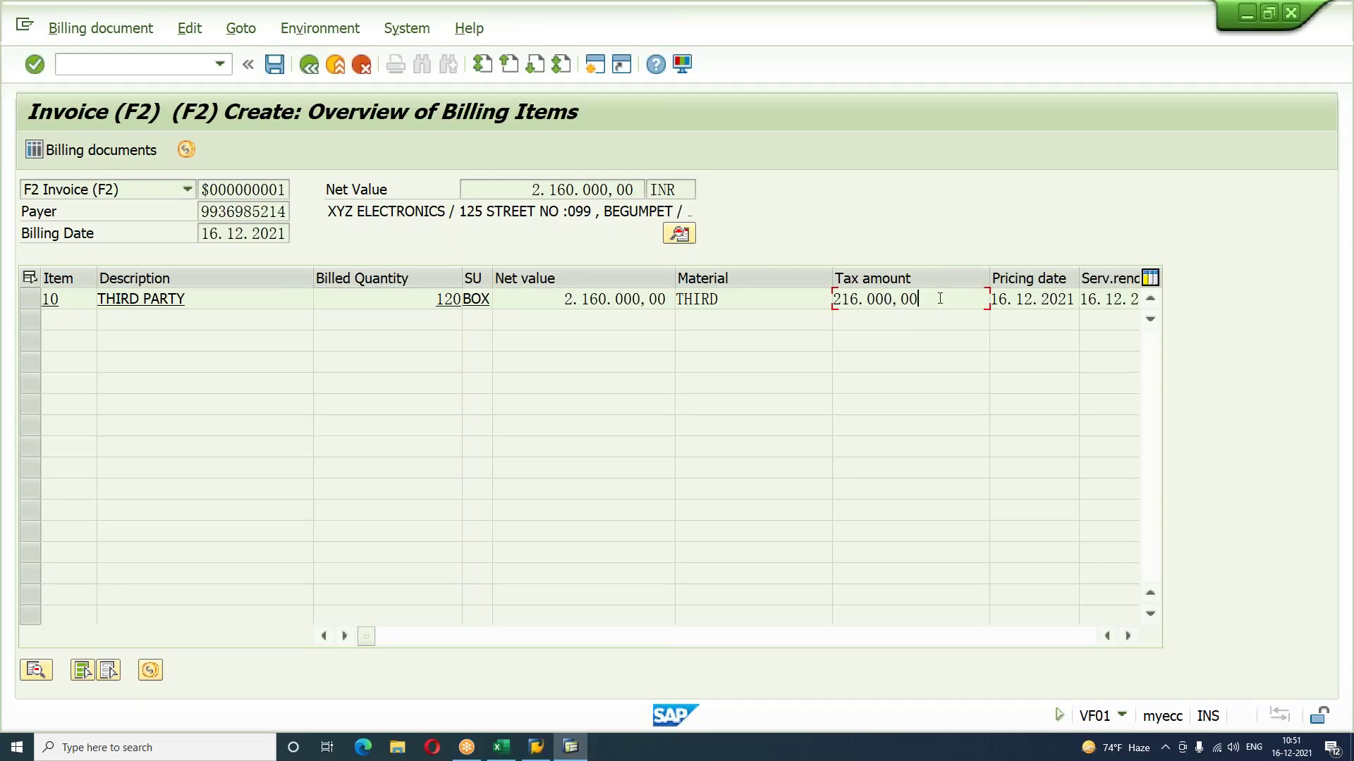
{"action": "left_click", "coordinate": [276, 72]}
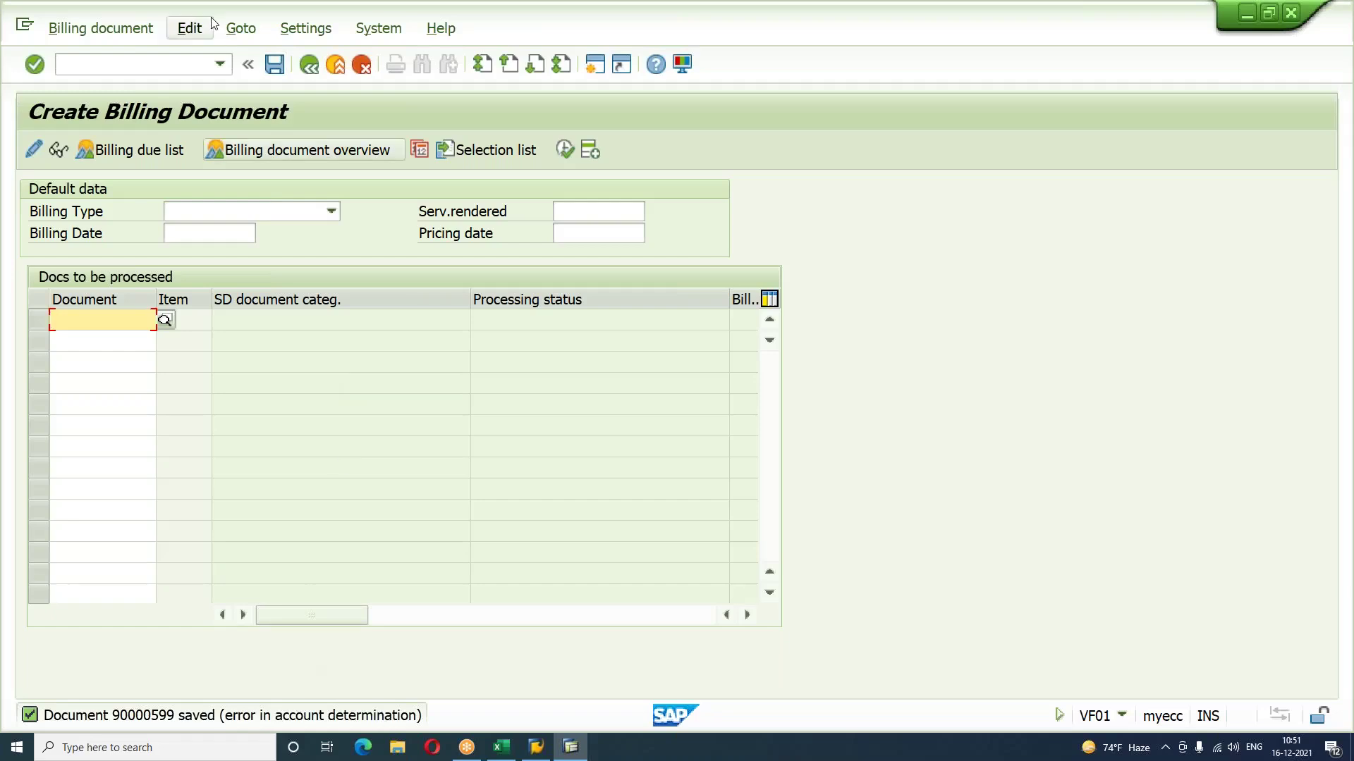
Step: Open the saved invoice's change transaction and try to release the billing document to accounting
{"action": "left_click", "coordinate": [118, 28]}
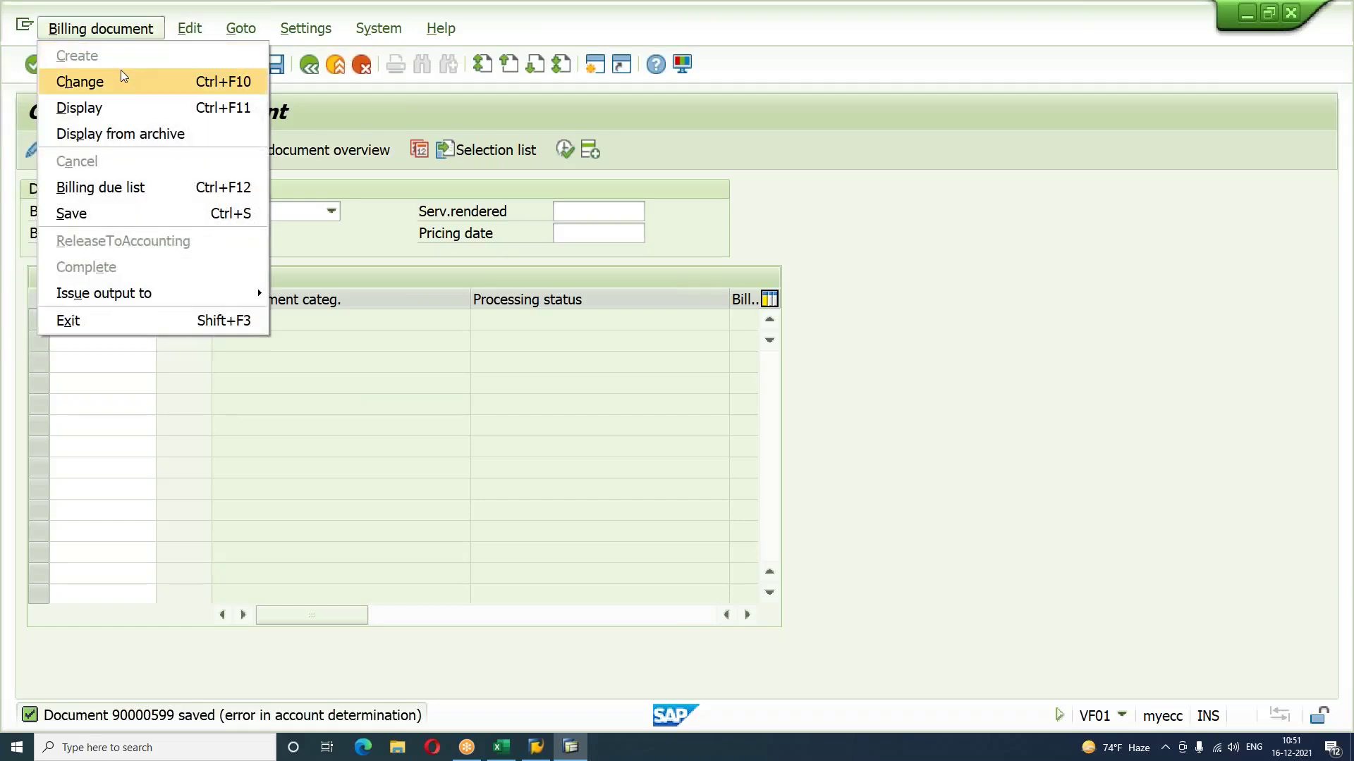
{"action": "left_click", "coordinate": [120, 79]}
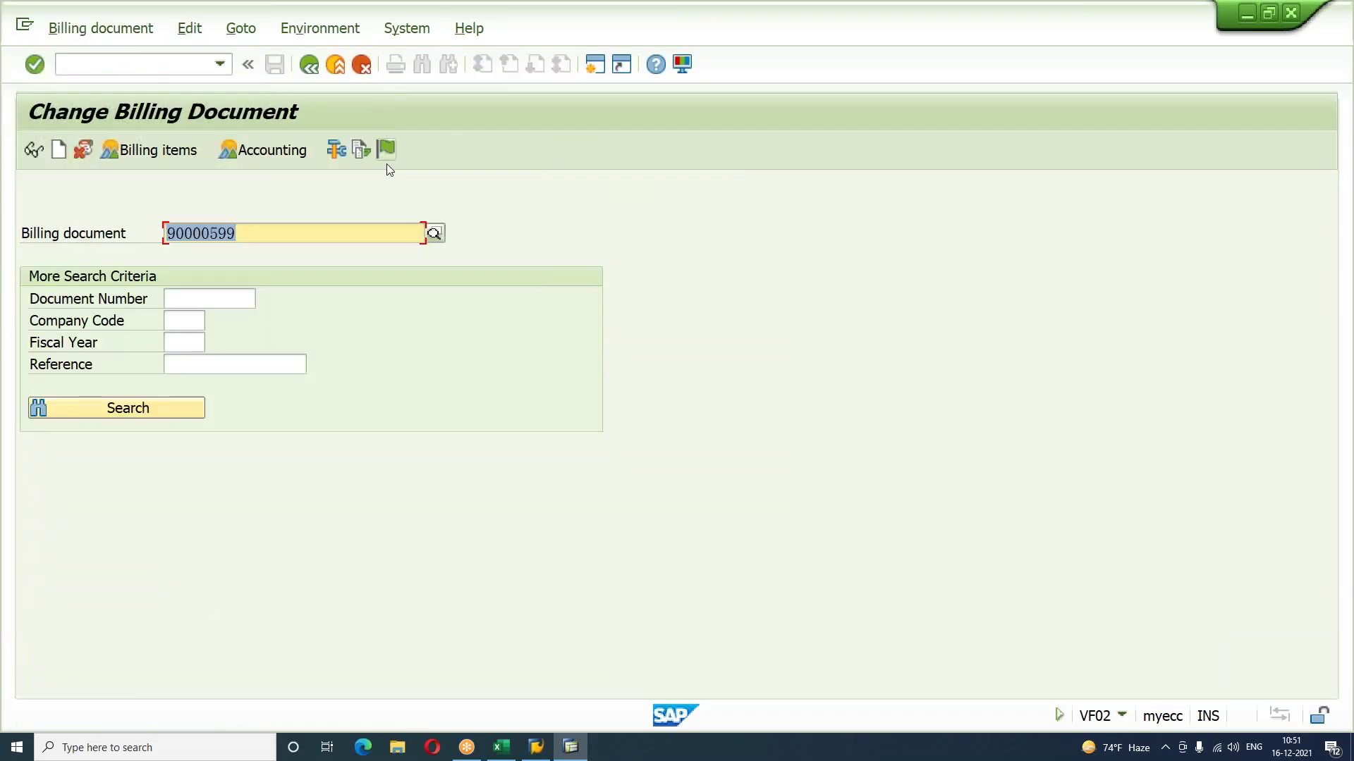
{"action": "left_click", "coordinate": [385, 149]}
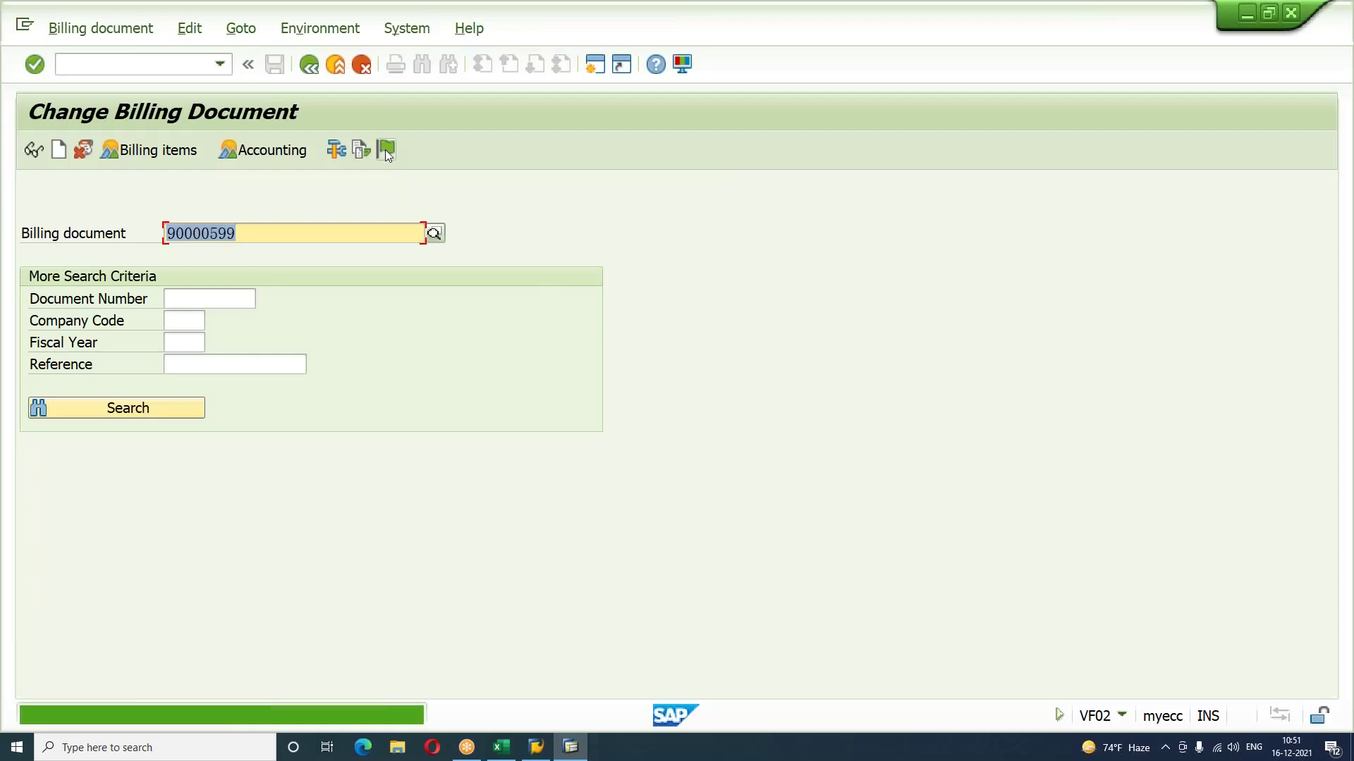
Step: Run the revenue account determination analysis for the invoice and examine access 010 (KOFI) under condition type PR00
{"action": "left_click", "coordinate": [331, 31]}
{"action": "mouse_move", "coordinate": [375, 108]}
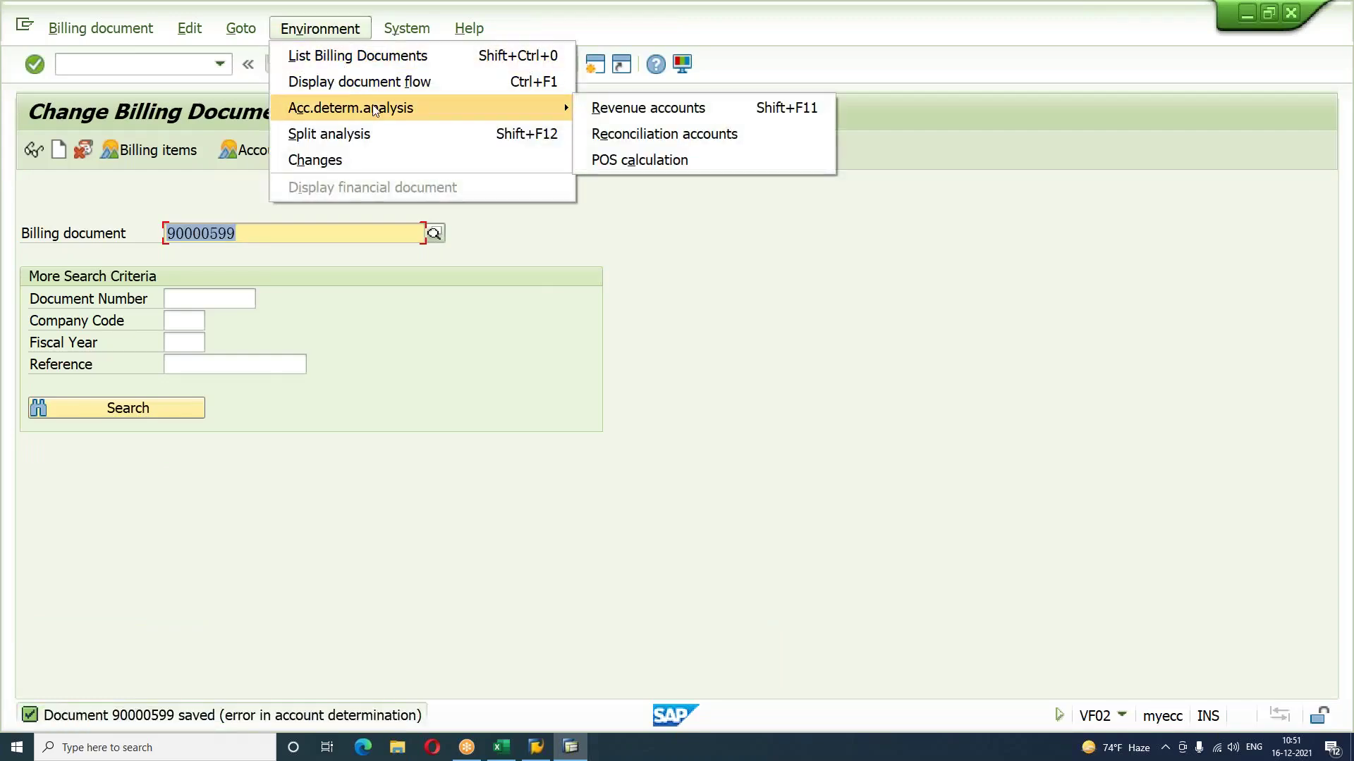
{"action": "left_click", "coordinate": [619, 107]}
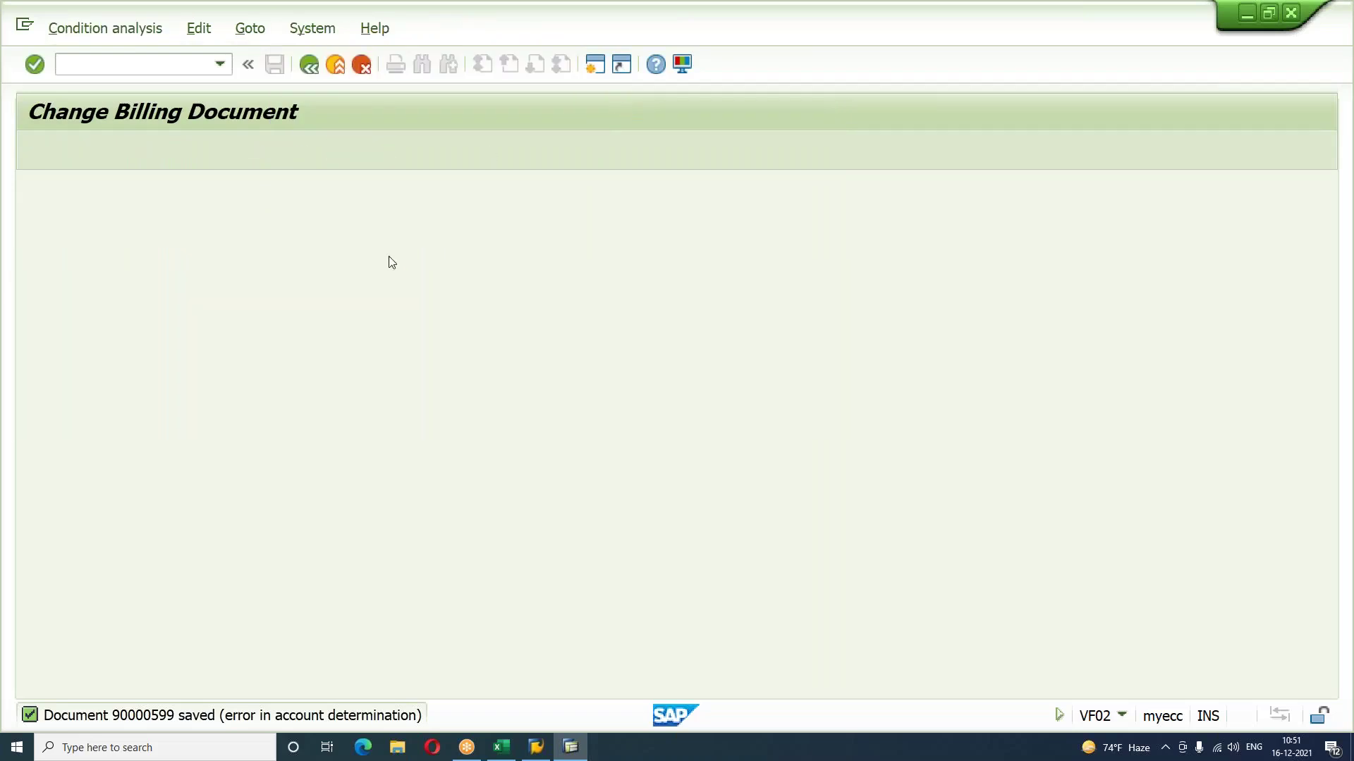
{"action": "double_click", "coordinate": [91, 235]}
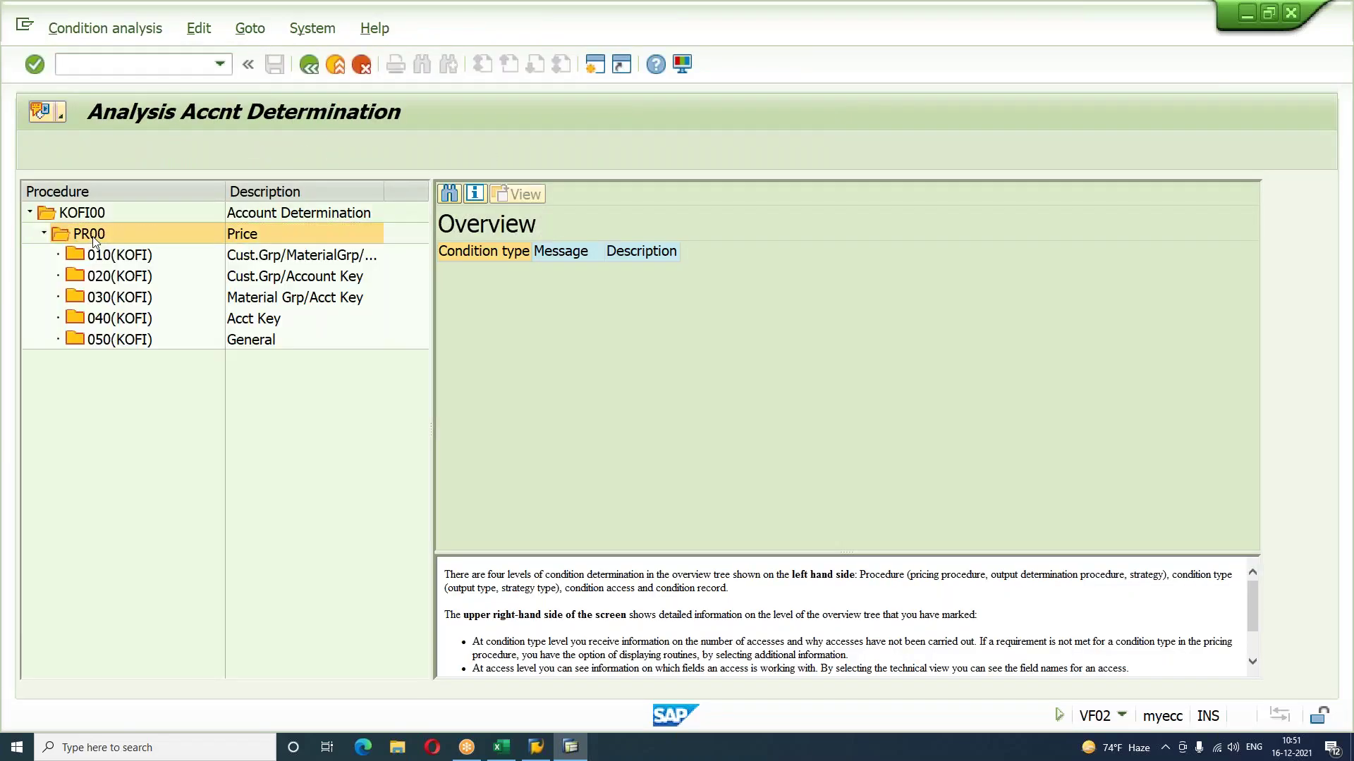
{"action": "left_click", "coordinate": [98, 258]}
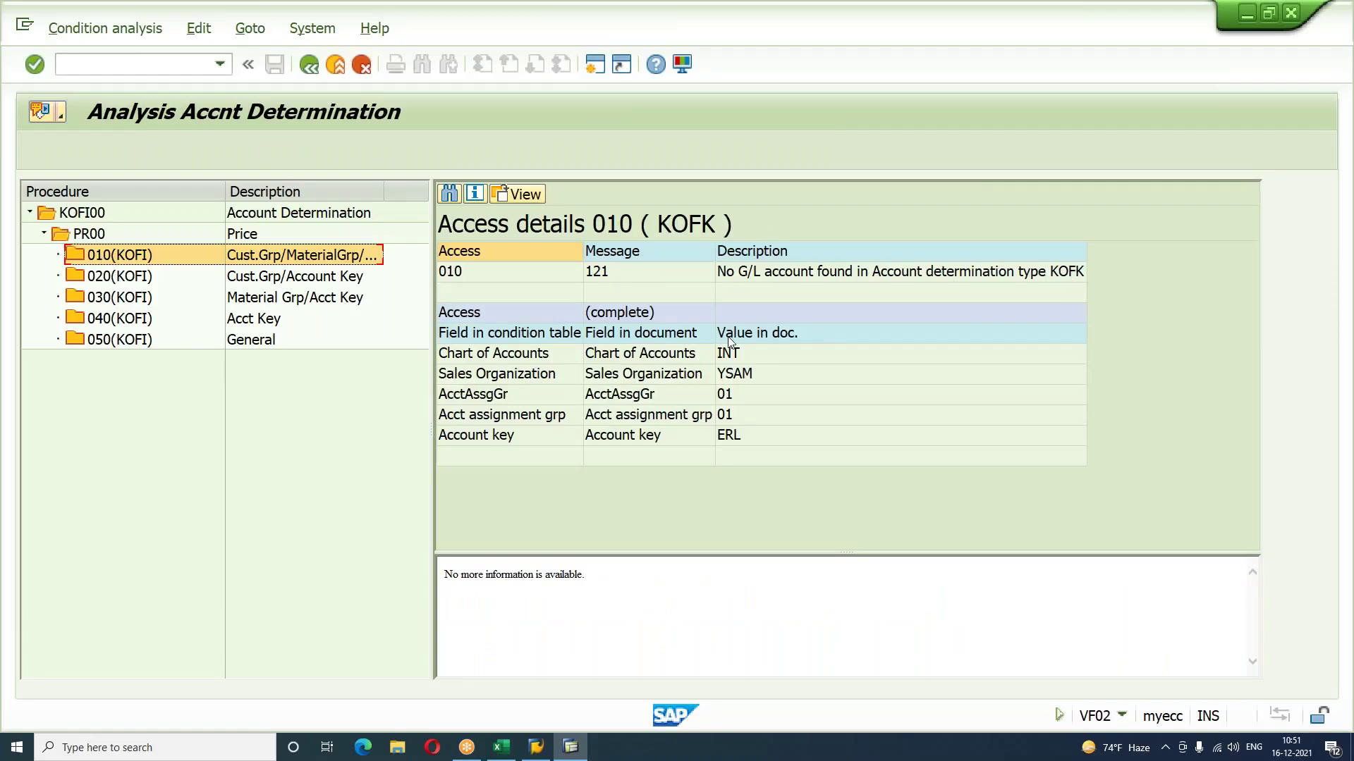
Step: Start transaction VKOA in a new session and open G/L assignment table 001, Cust.Grp/MaterialGrp/AcctKey
{"action": "left_click", "coordinate": [96, 62]}
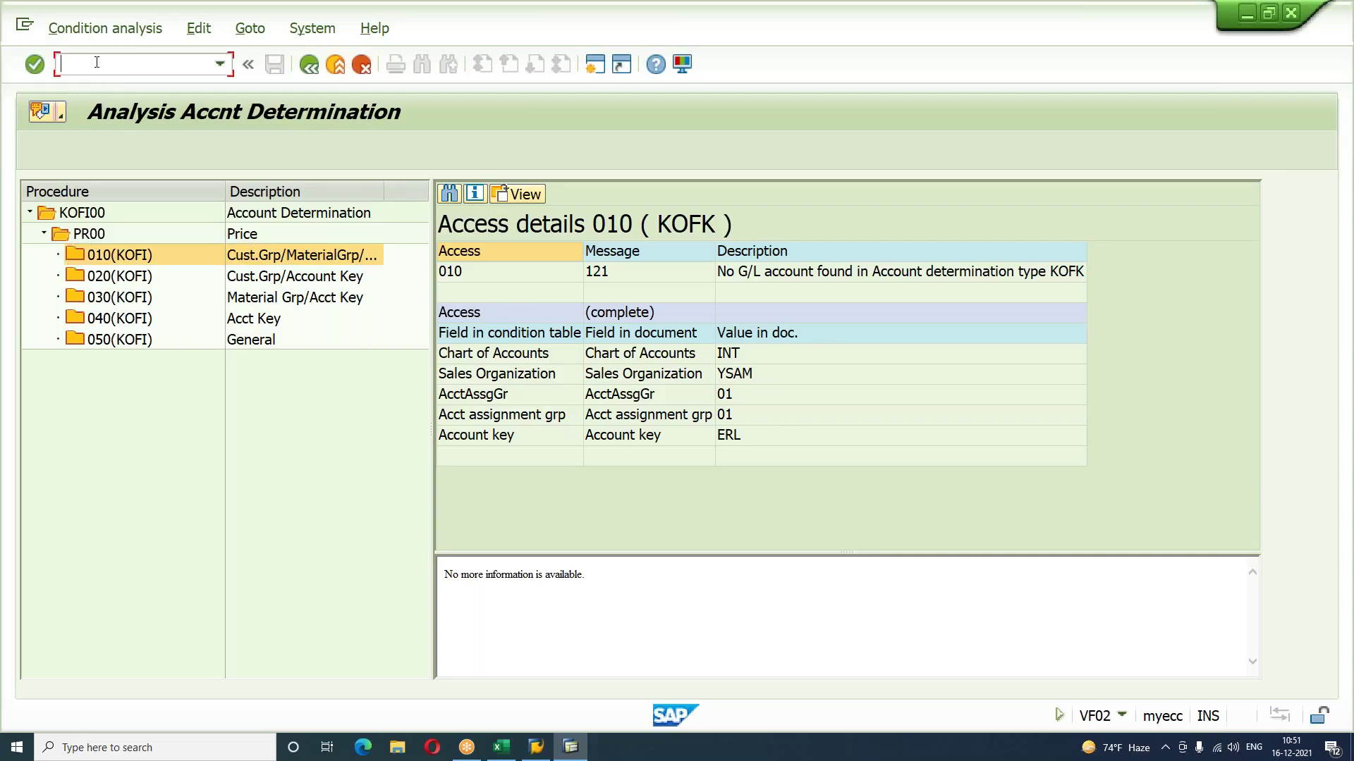
{"action": "type", "text": "/OVKOA"}
{"action": "key", "text": "Return"}
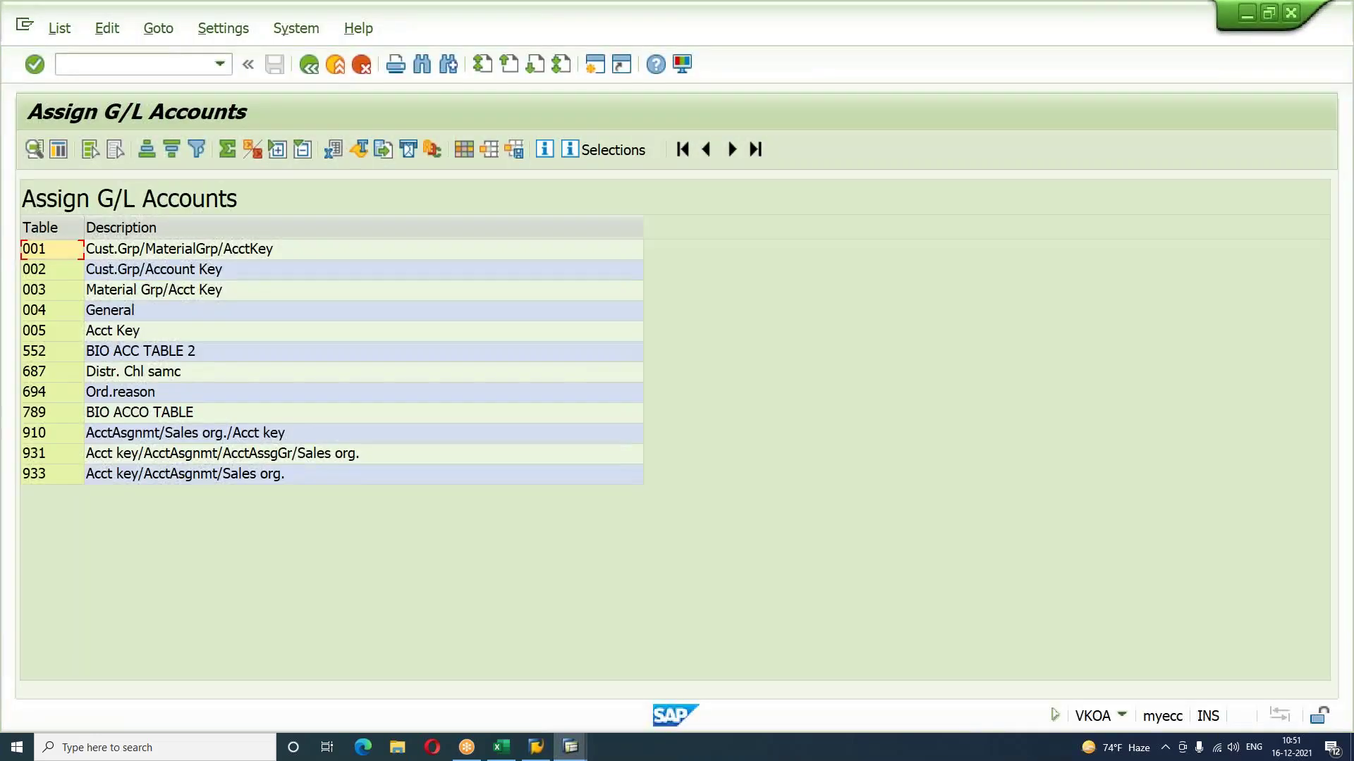
{"action": "double_click", "coordinate": [119, 255]}
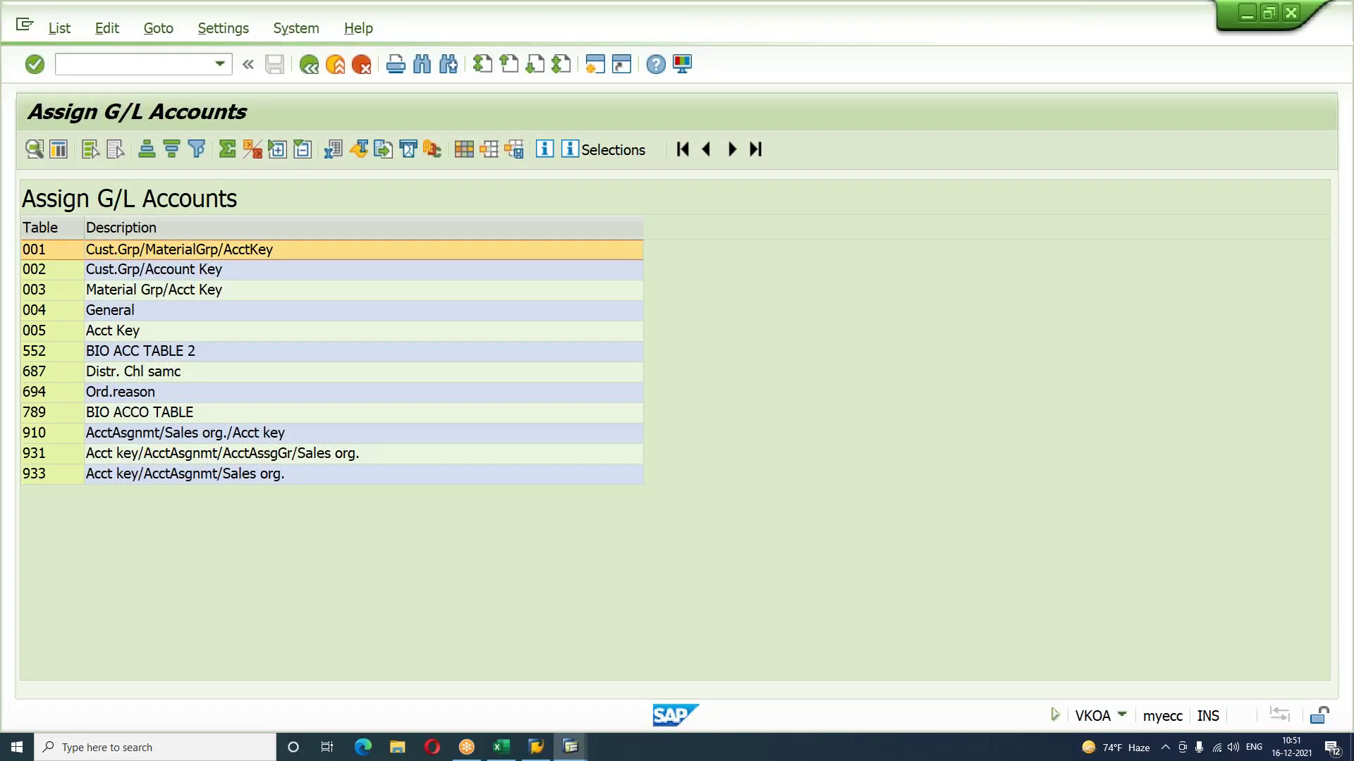
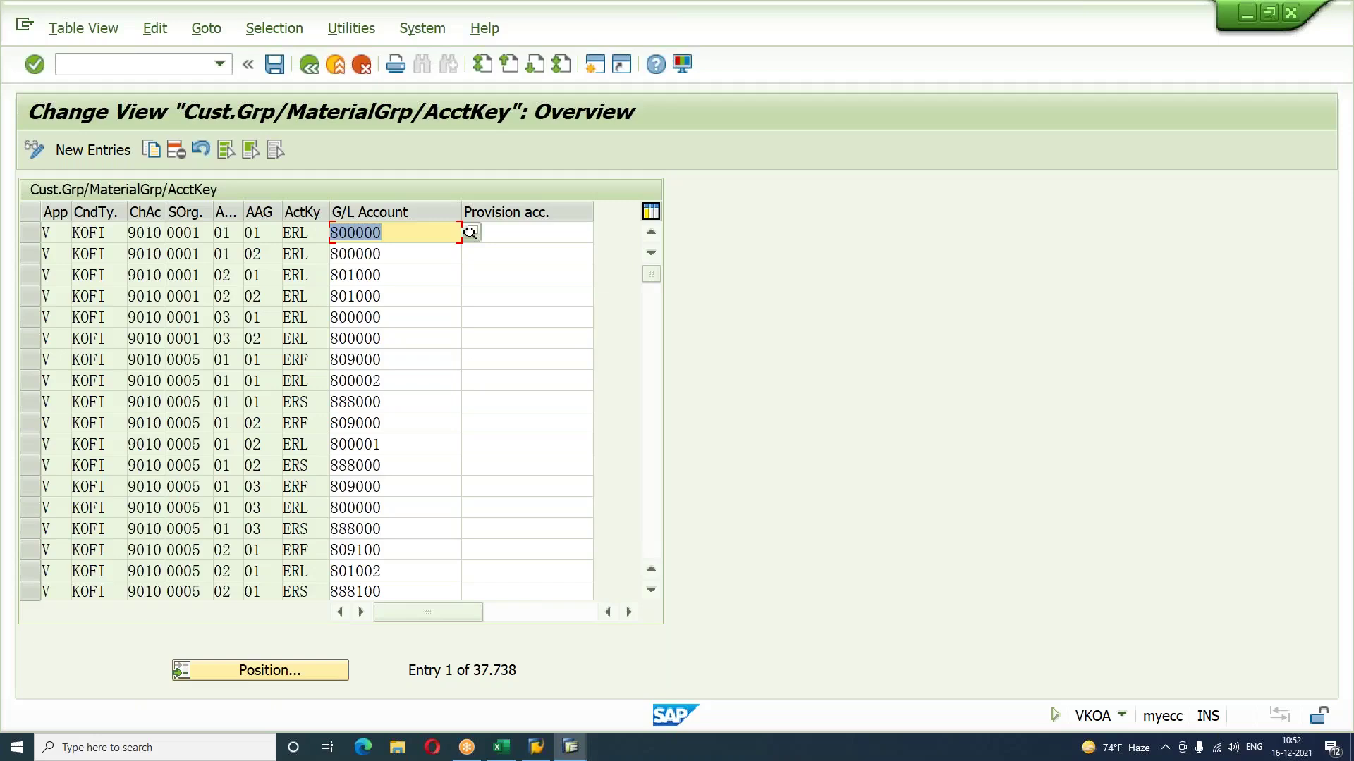
Step: Filter the G/L account assignments by contents to Sales Organization equal to YSAM
{"action": "left_click", "coordinate": [294, 29]}
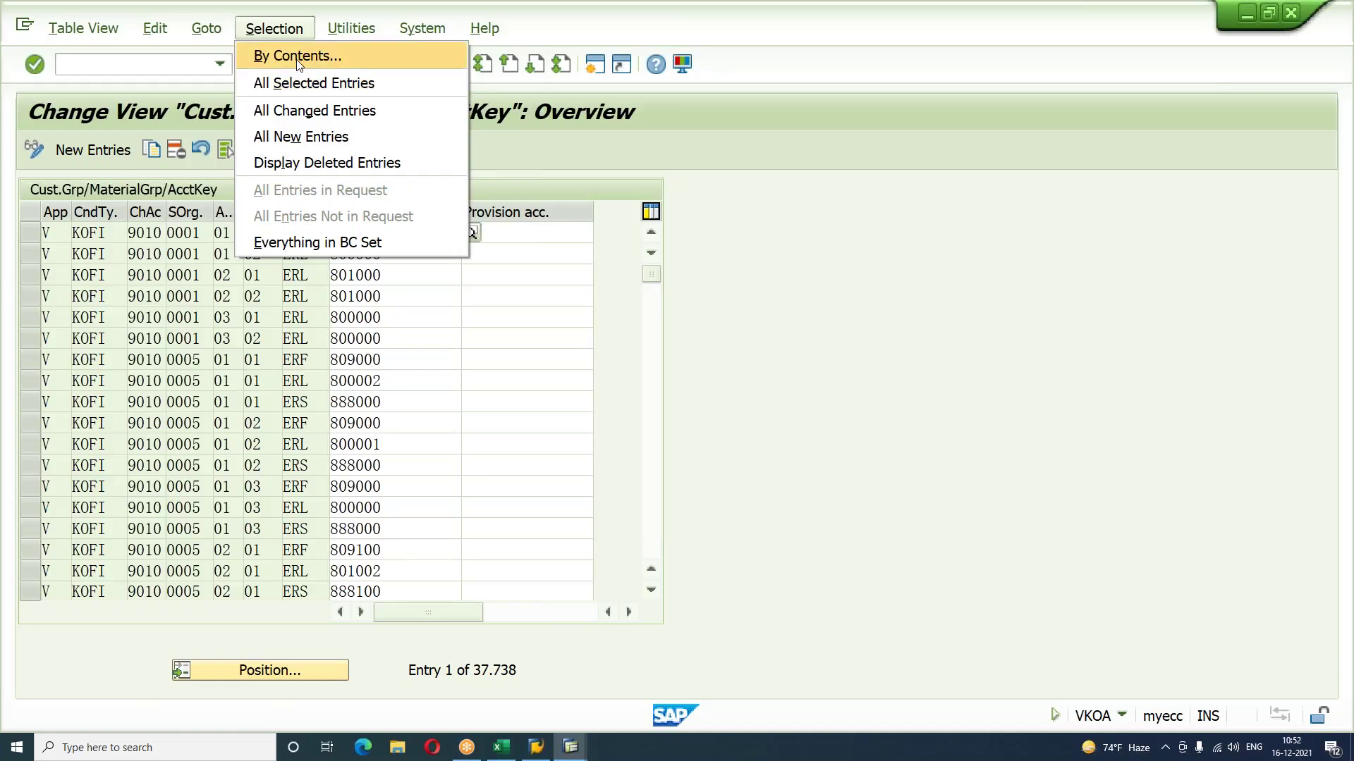
{"action": "left_click", "coordinate": [297, 56]}
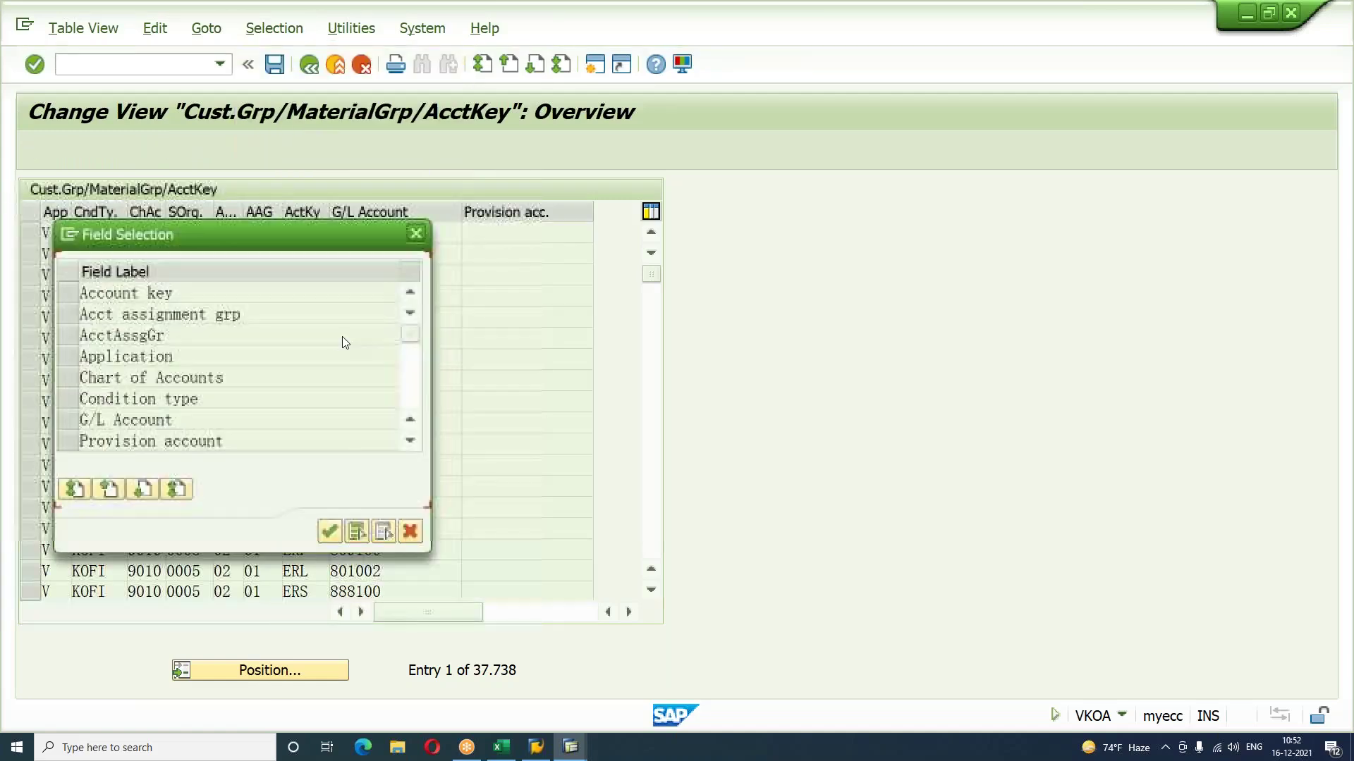
{"action": "scroll", "coordinate": [226, 346], "scroll_direction": "down", "scroll_amount": 1}
{"action": "scroll", "coordinate": [189, 354], "scroll_direction": "down", "scroll_amount": 1}
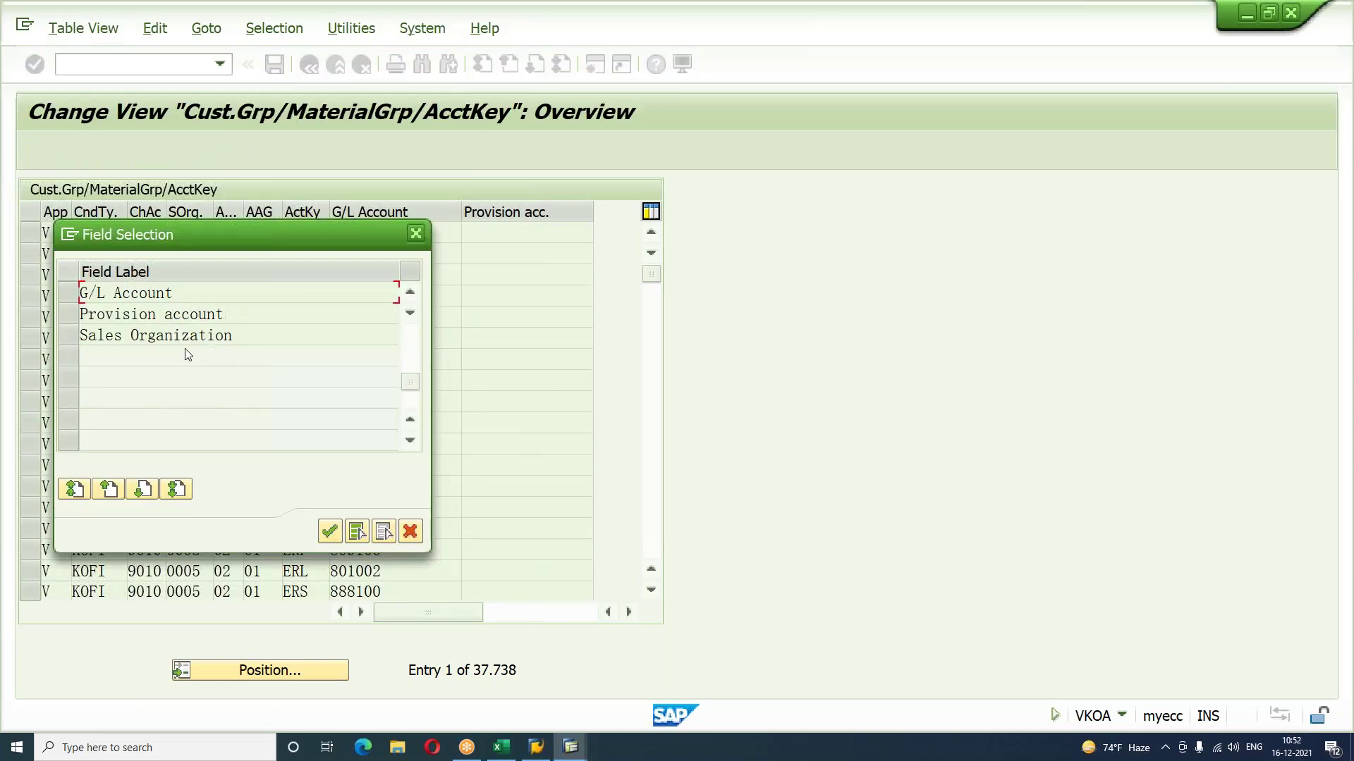
{"action": "left_click", "coordinate": [69, 334]}
{"action": "left_click", "coordinate": [330, 532]}
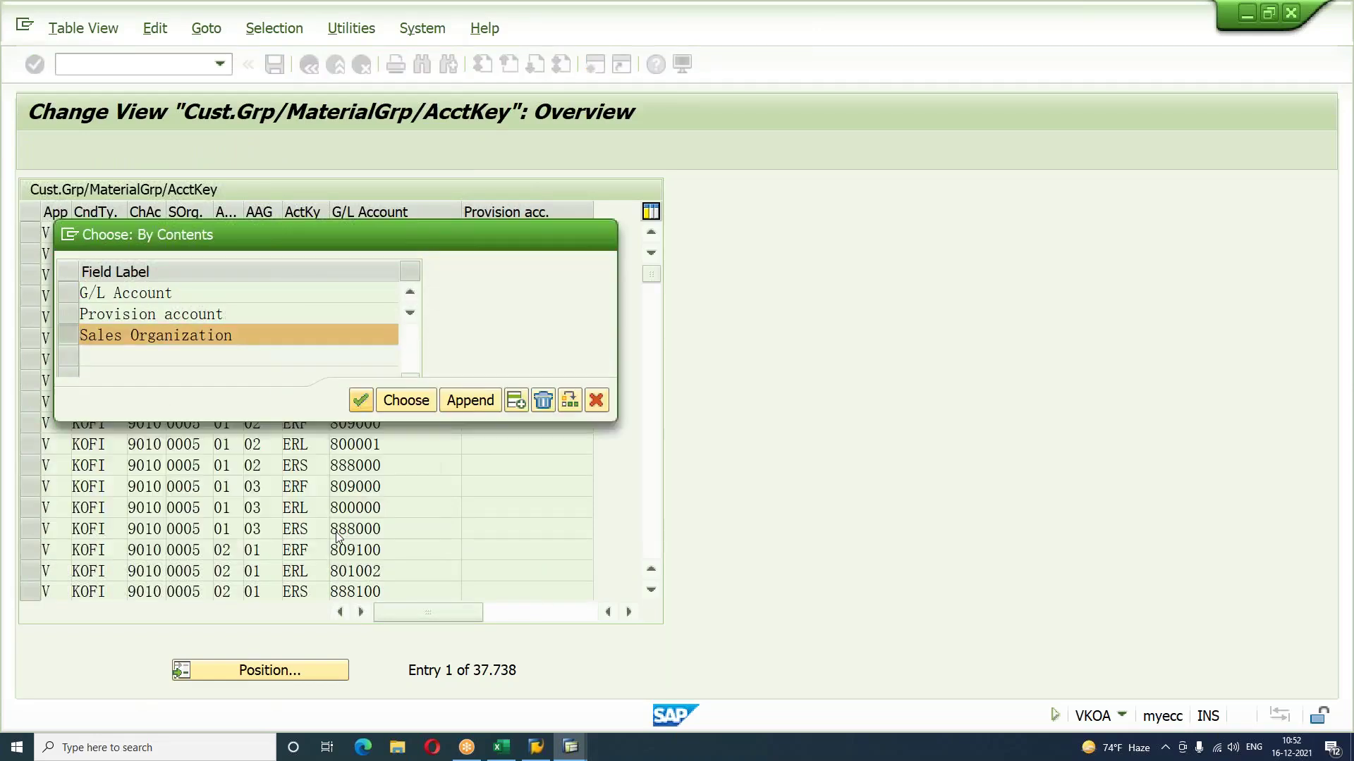
{"action": "left_click", "coordinate": [415, 288]}
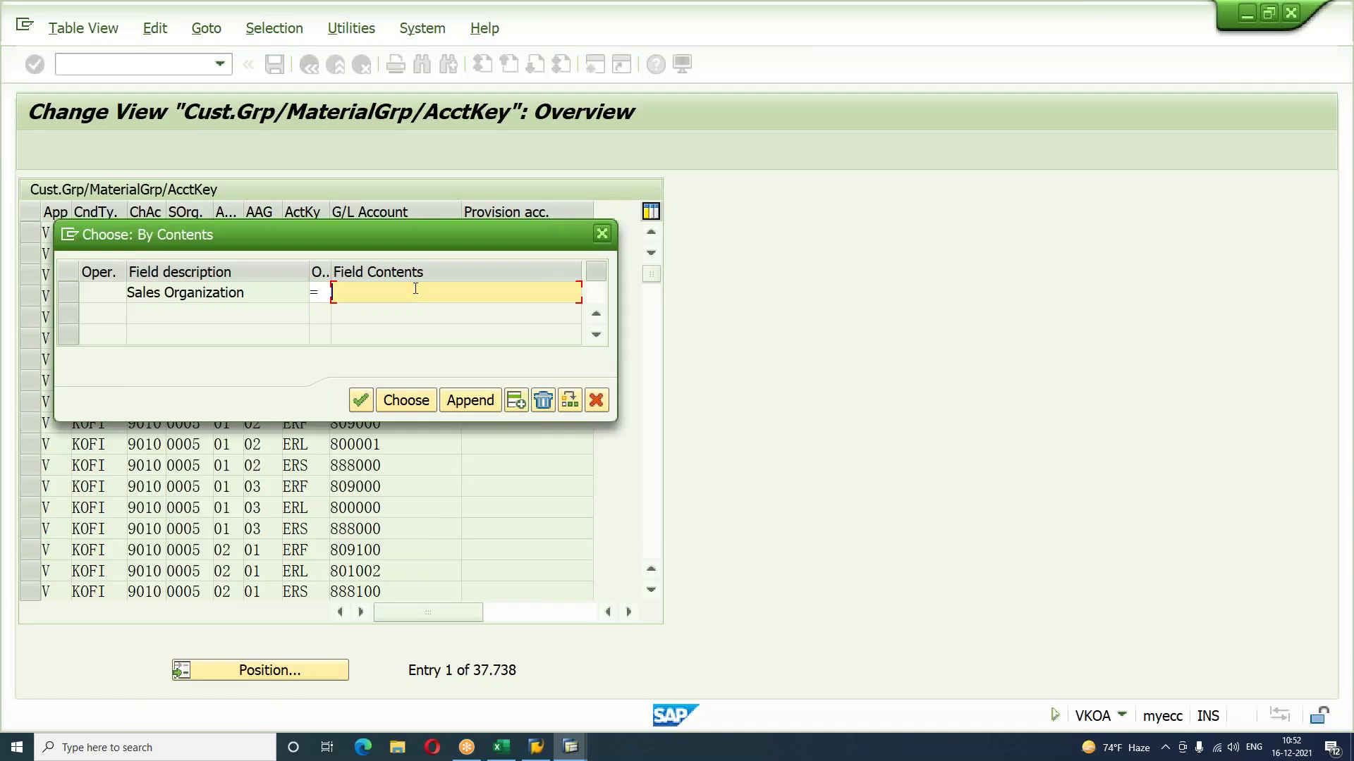
{"action": "type", "text": "YSAM"}
{"action": "key", "text": "shift+Tab"}
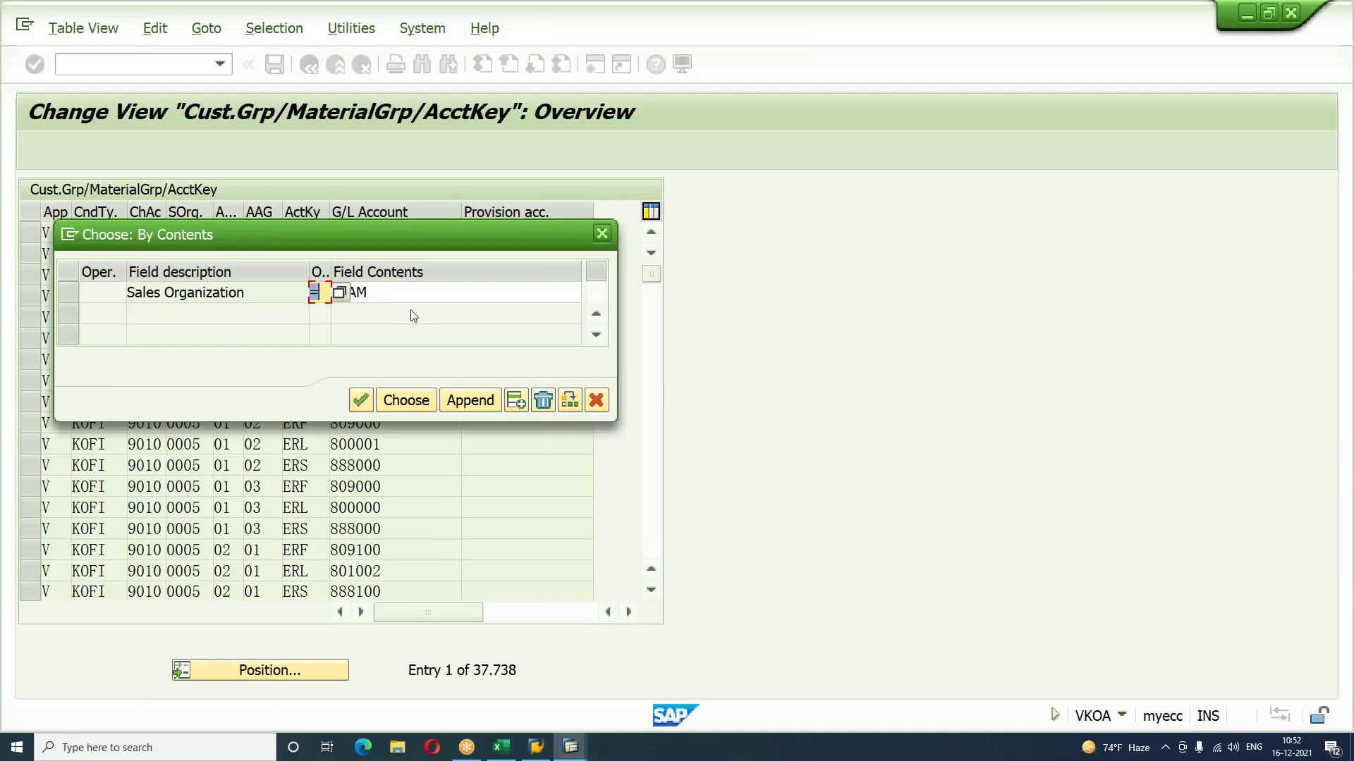
{"action": "left_click", "coordinate": [406, 400]}
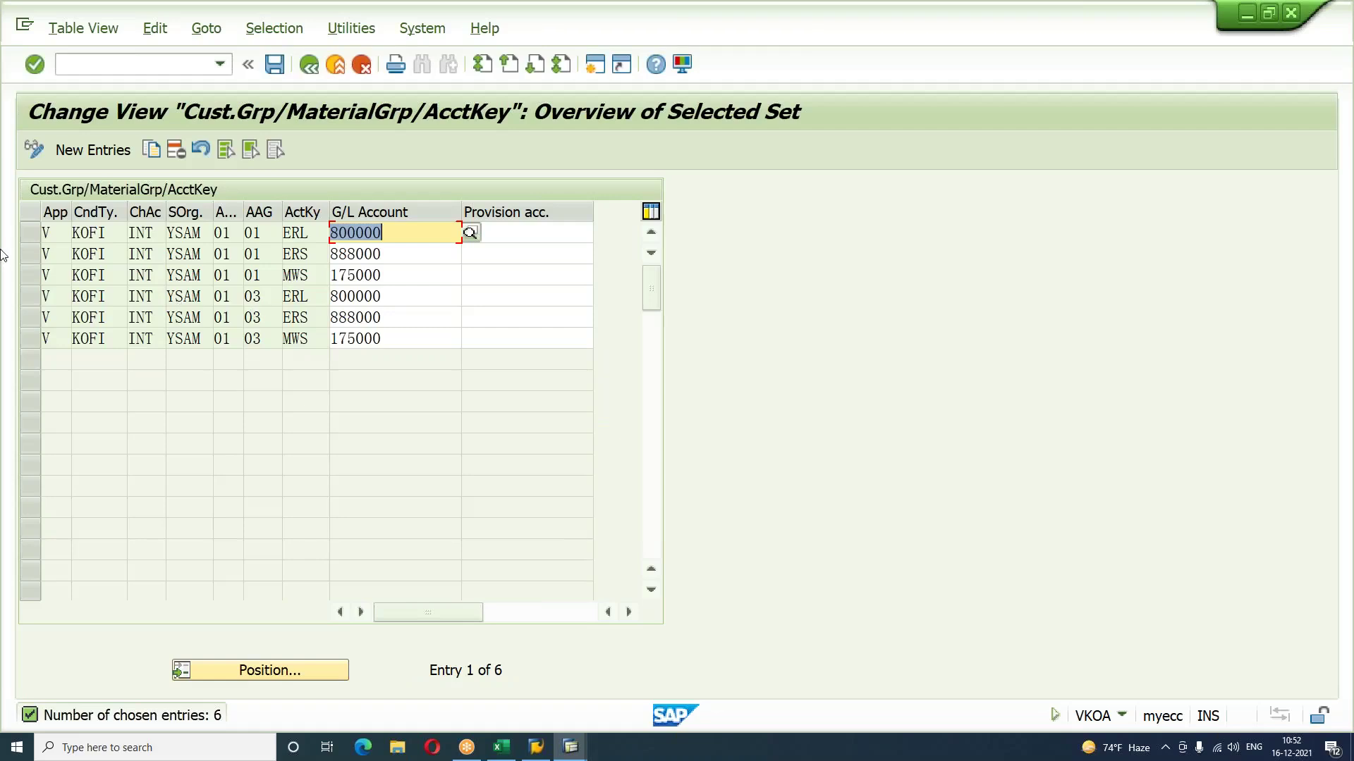
Step: Copy all six YSAM account assignment entries with condition type KOFK in place of KOFI and save them
{"action": "left_click", "coordinate": [30, 233]}
{"action": "left_click", "coordinate": [29, 253]}
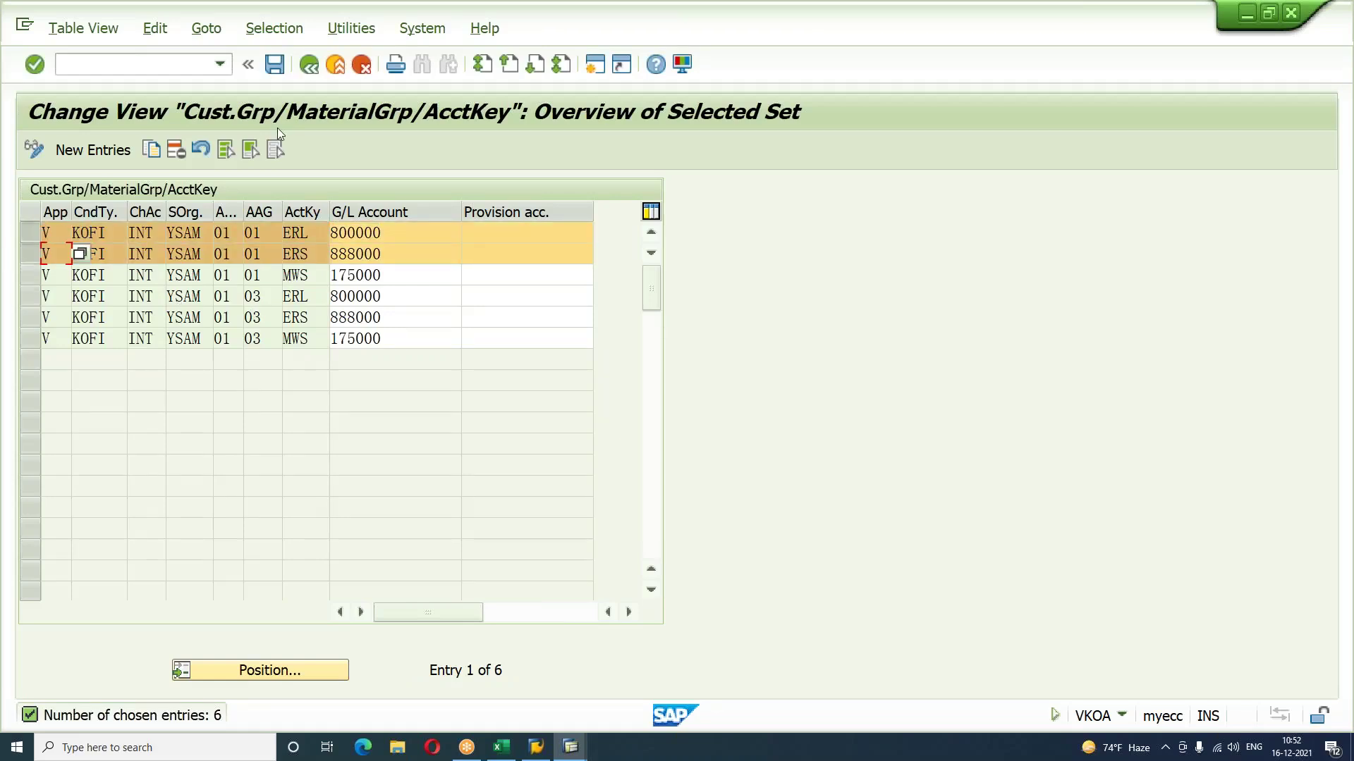
{"action": "left_click", "coordinate": [223, 154]}
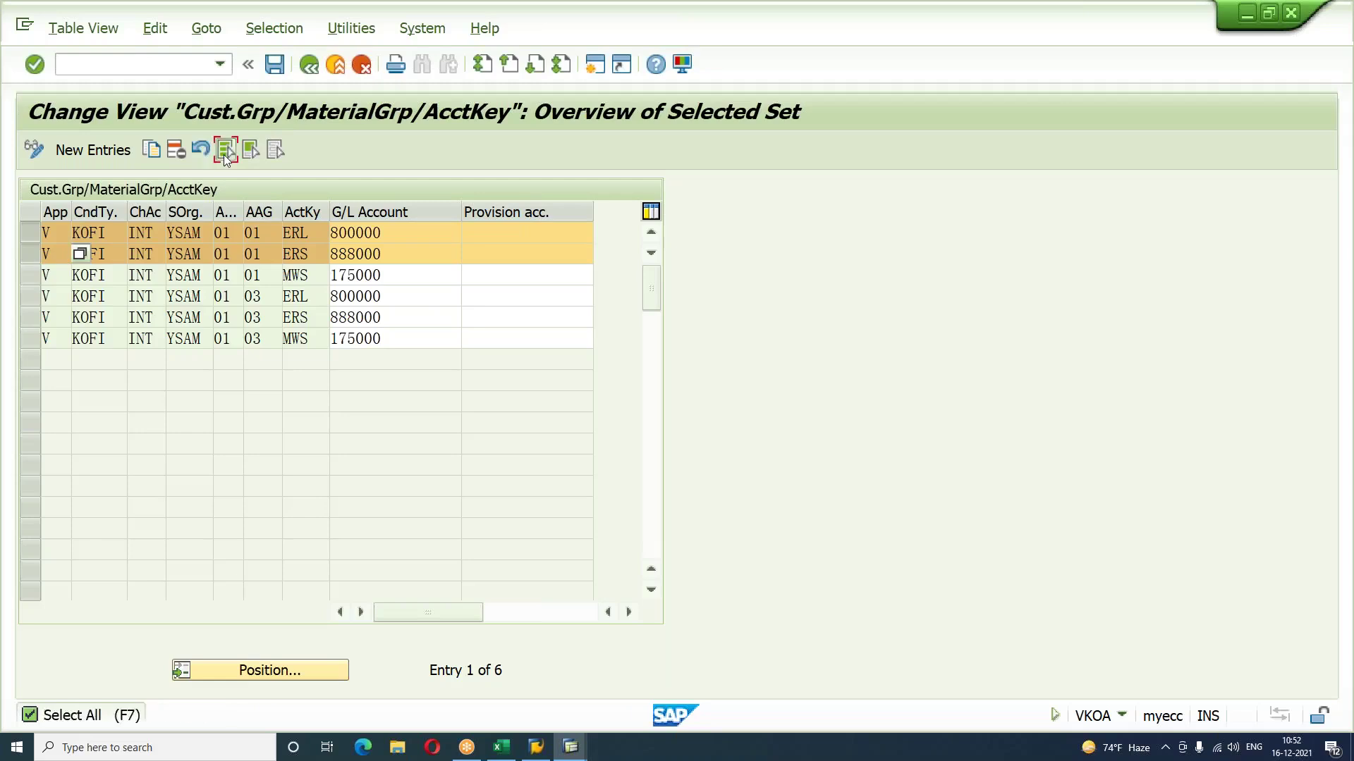
{"action": "left_click", "coordinate": [149, 151]}
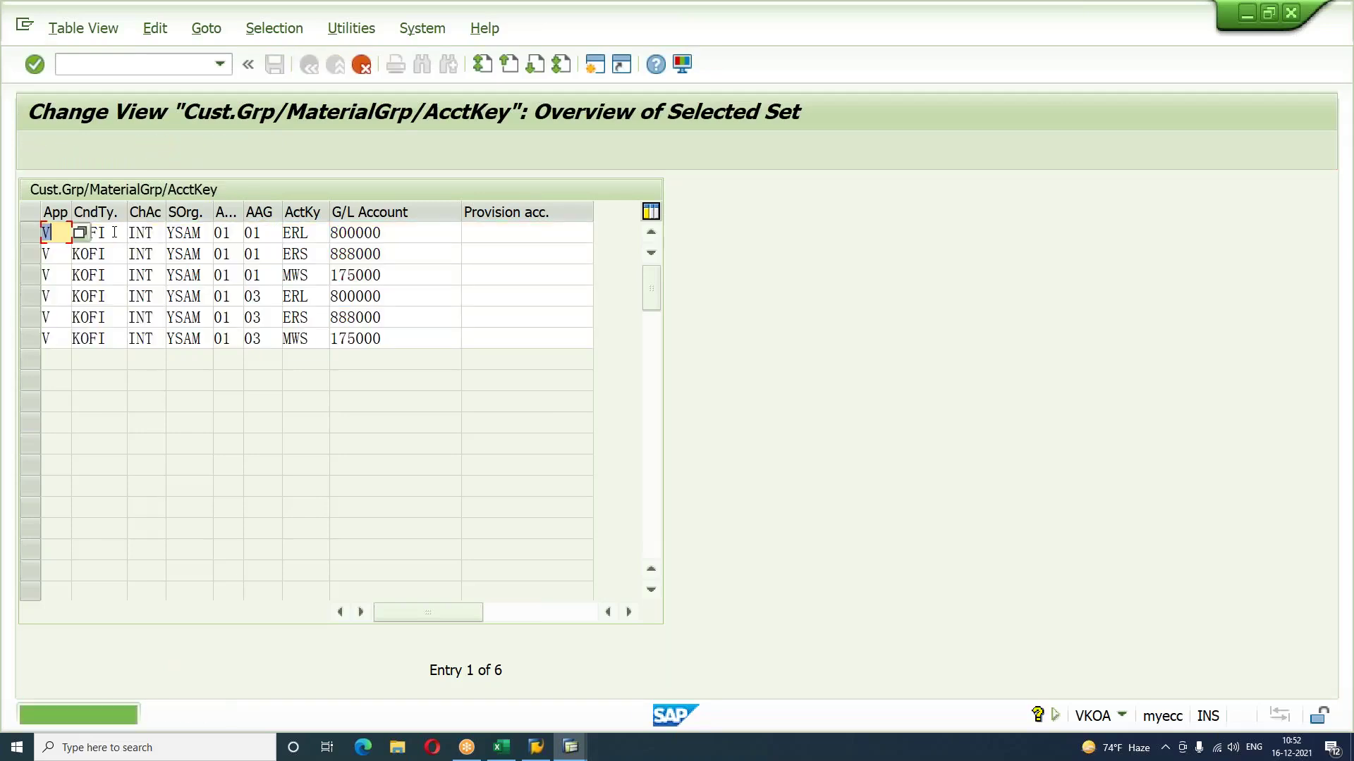
{"action": "key", "text": "BackSpace"}
{"action": "type", "text": "K"}
{"action": "key", "text": "Down"}
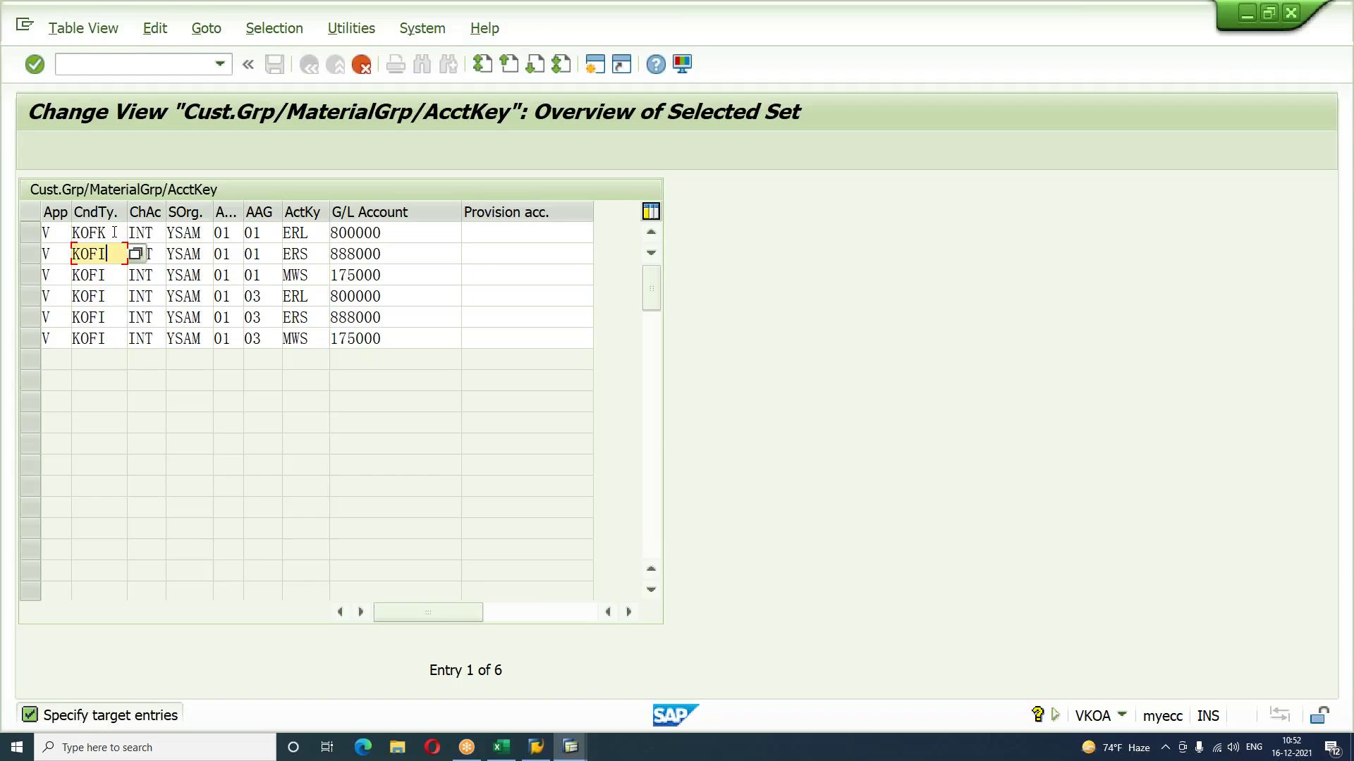
{"action": "key", "text": "BackSpace"}
{"action": "type", "text": "K"}
{"action": "key", "text": "Down"}
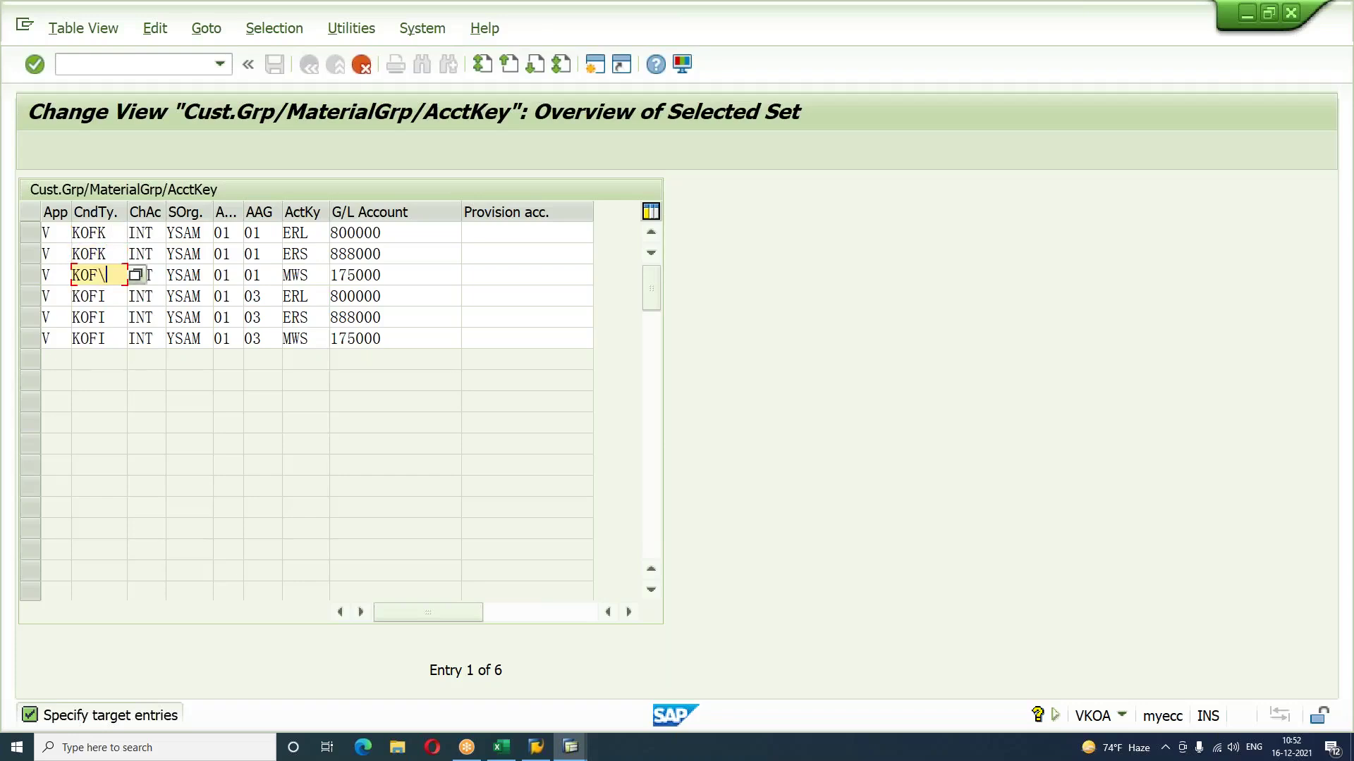
{"action": "type", "text": "K"}
{"action": "key", "text": "Down"}
{"action": "key", "text": "BackSpace"}
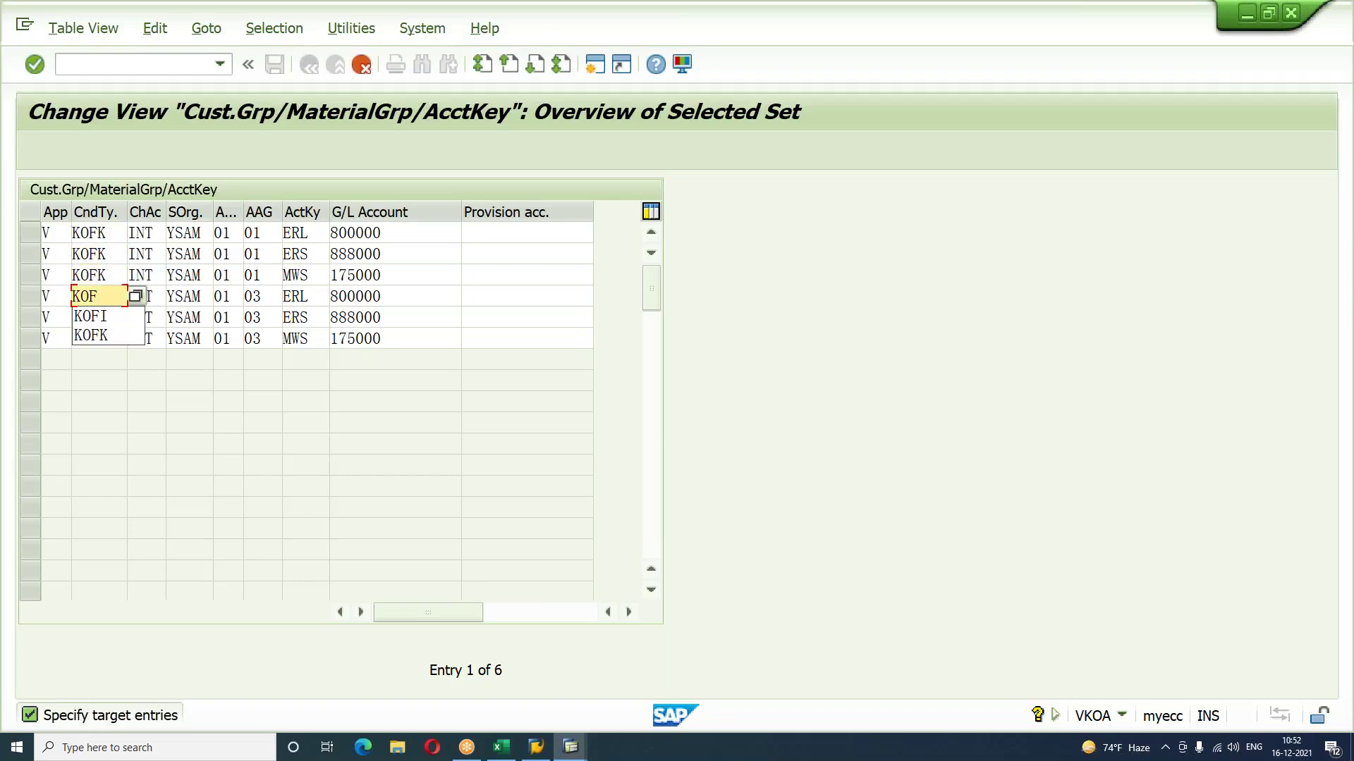
{"action": "type", "text": "K"}
{"action": "key", "text": "Down"}
{"action": "key", "text": "BackSpace"}
{"action": "type", "text": "K"}
{"action": "key", "text": "BackSpace"}
{"action": "type", "text": "KOFK"}
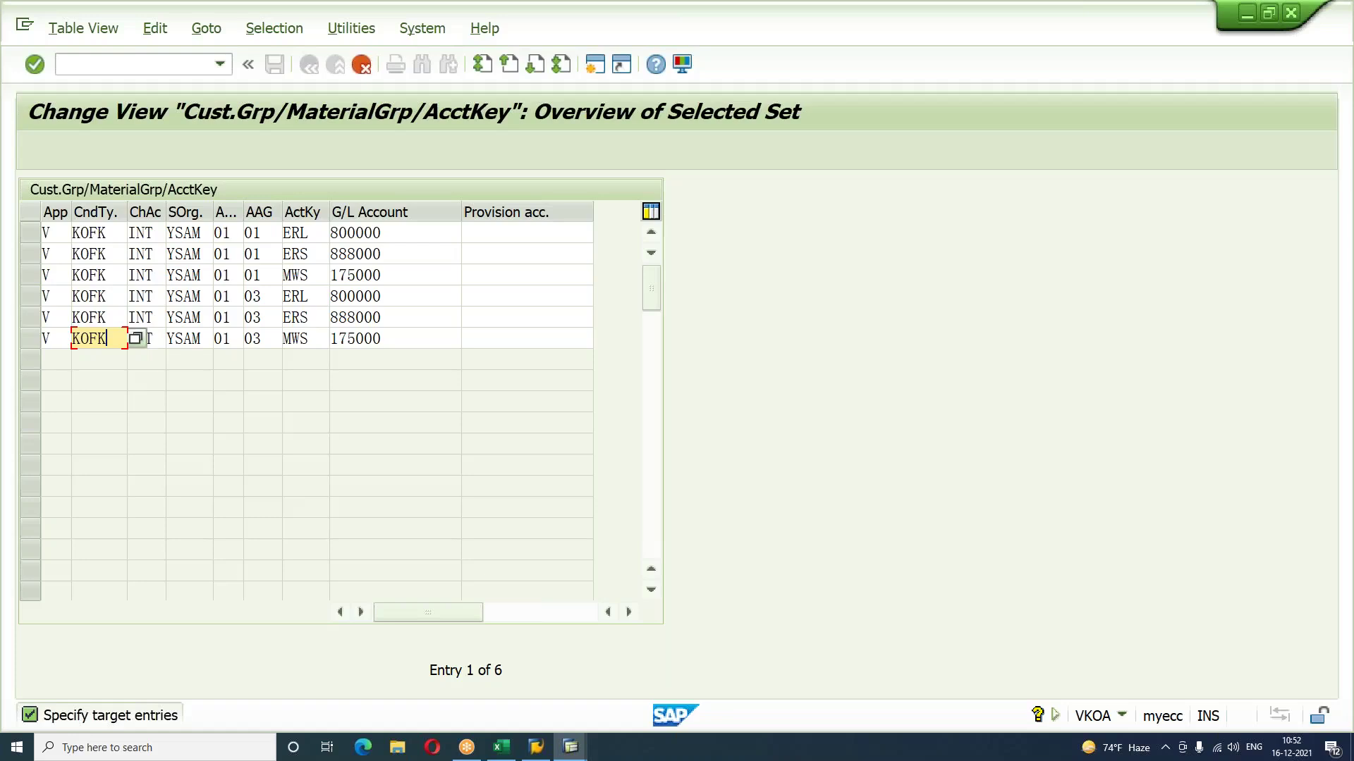
{"action": "key", "text": "Return"}
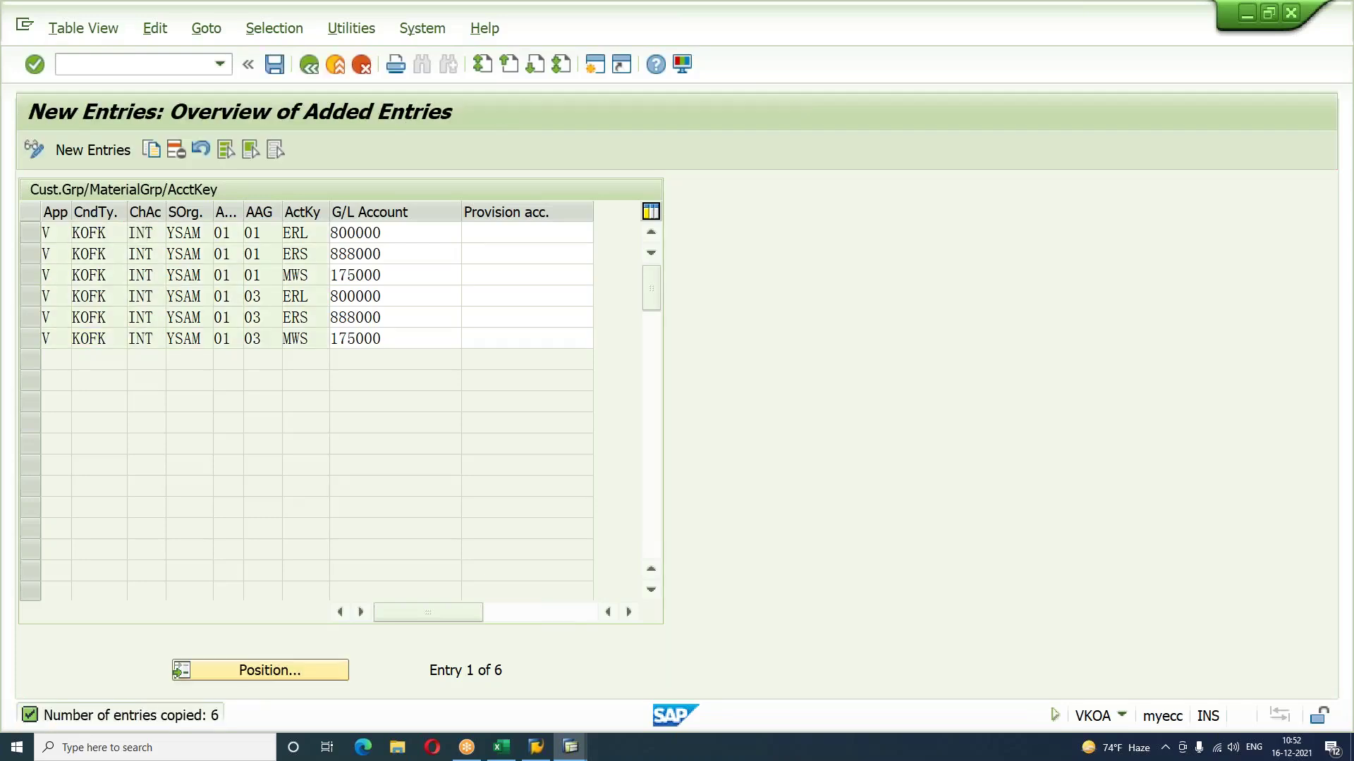
{"action": "key", "text": "ctrl+s"}
{"action": "key", "text": "Return"}
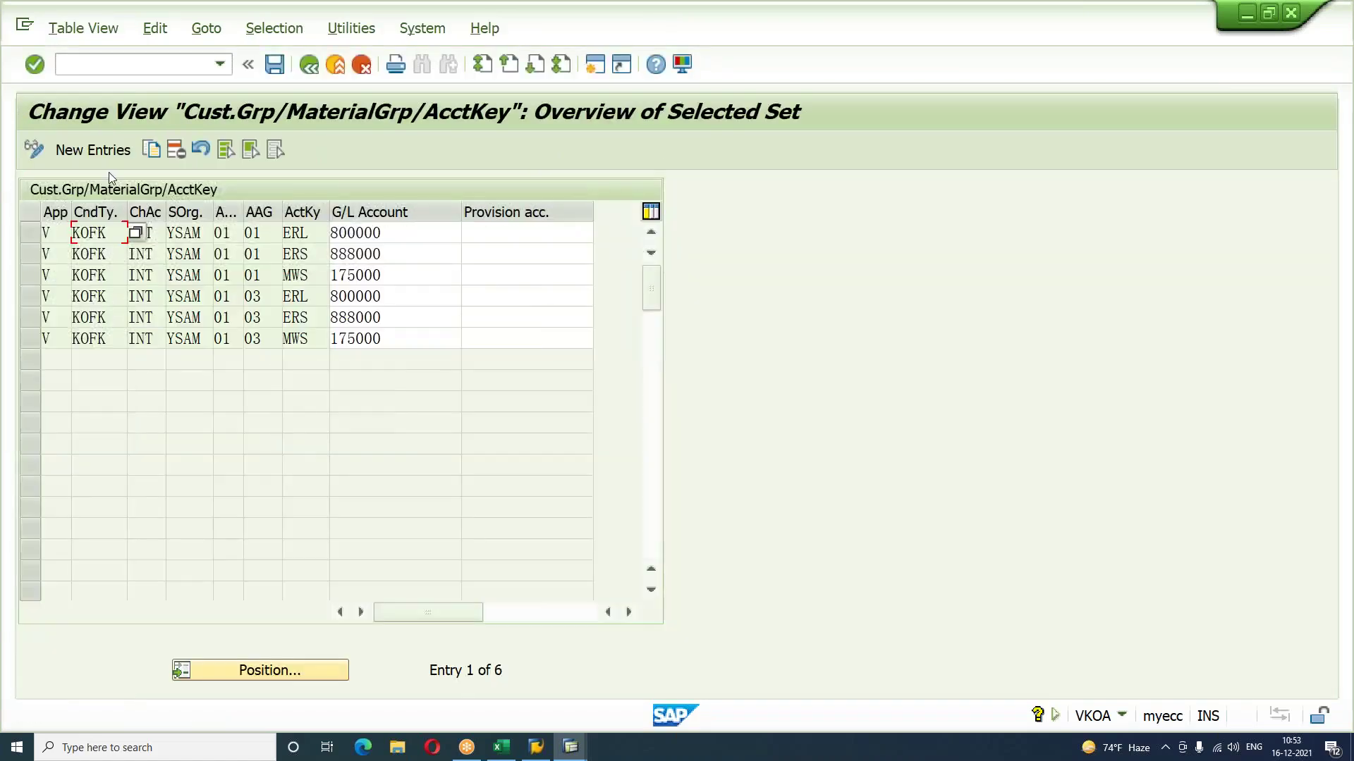
Step: Open the invoice in transaction VF02 and try to release the billing document to accounting
{"action": "left_click", "coordinate": [143, 65]}
{"action": "type", "text": "/nVF02"}
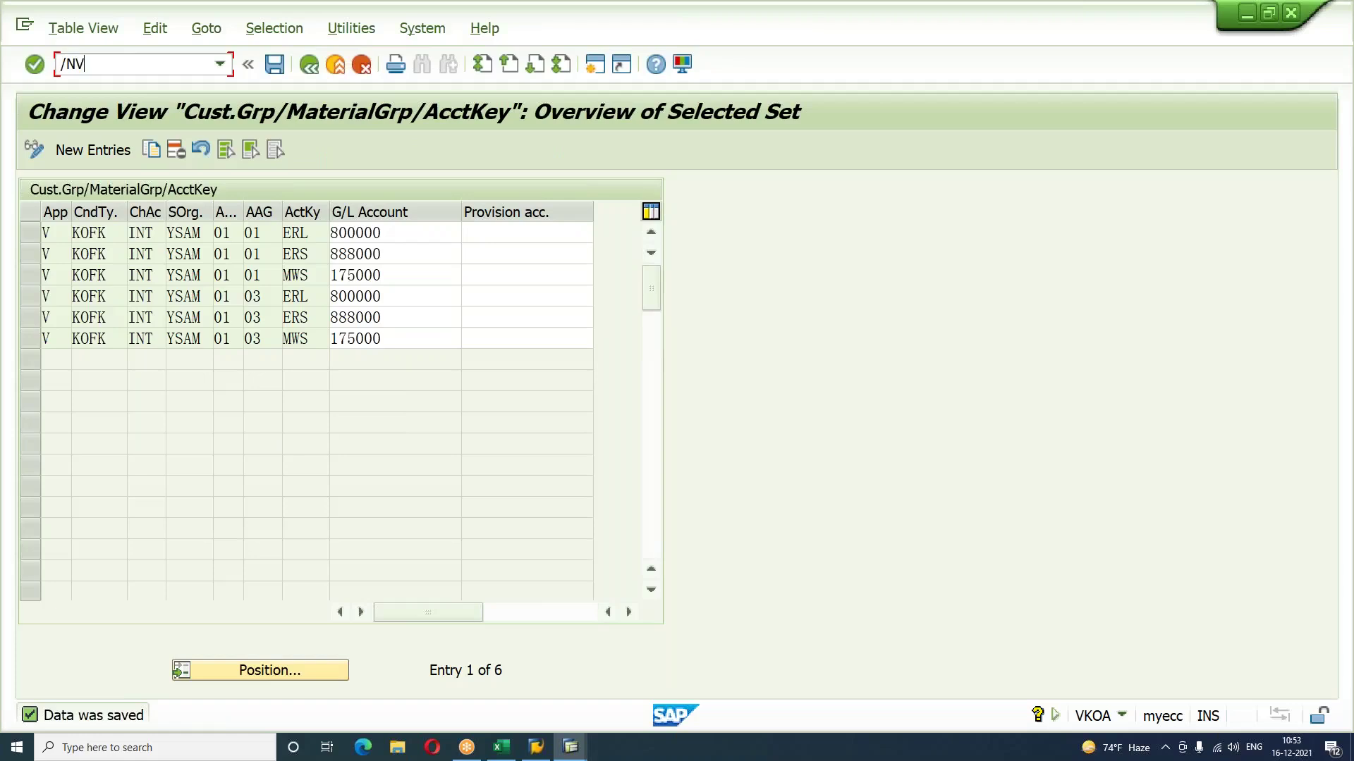
{"action": "key", "text": "Return"}
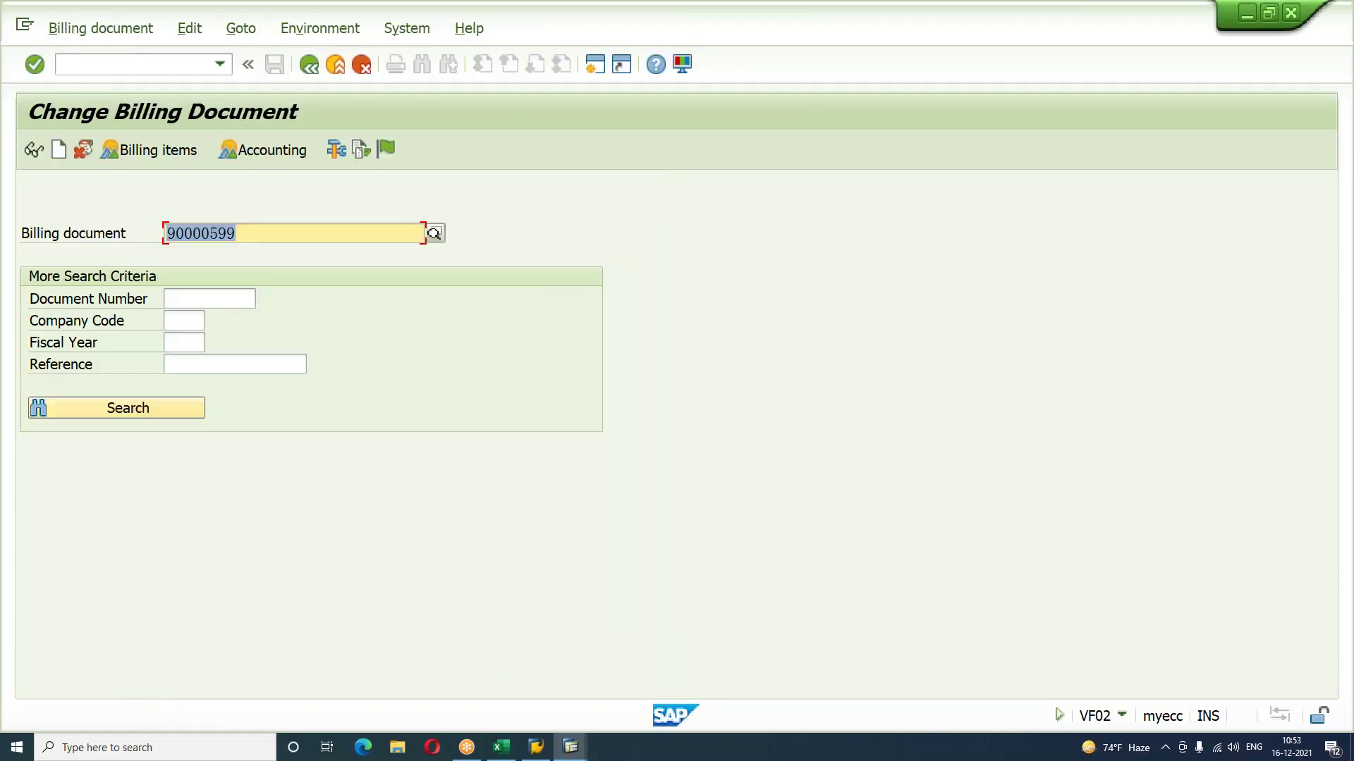
{"action": "left_click", "coordinate": [385, 150]}
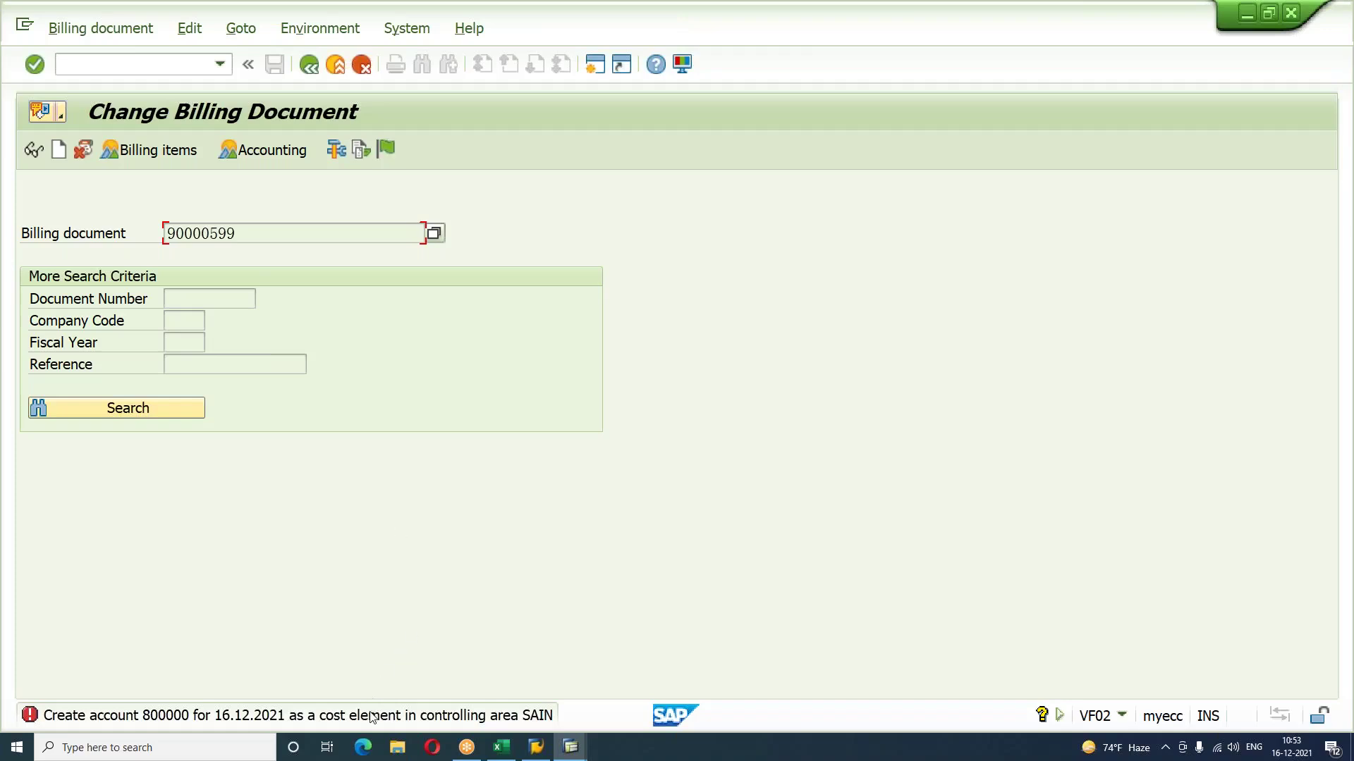
Step: Start transaction FS00 in a new session and enter G/L account 800000 for company code SAIN
{"action": "key", "text": "ctrl+slash"}
{"action": "type", "text": "/OFS00"}
{"action": "key", "text": "Return"}
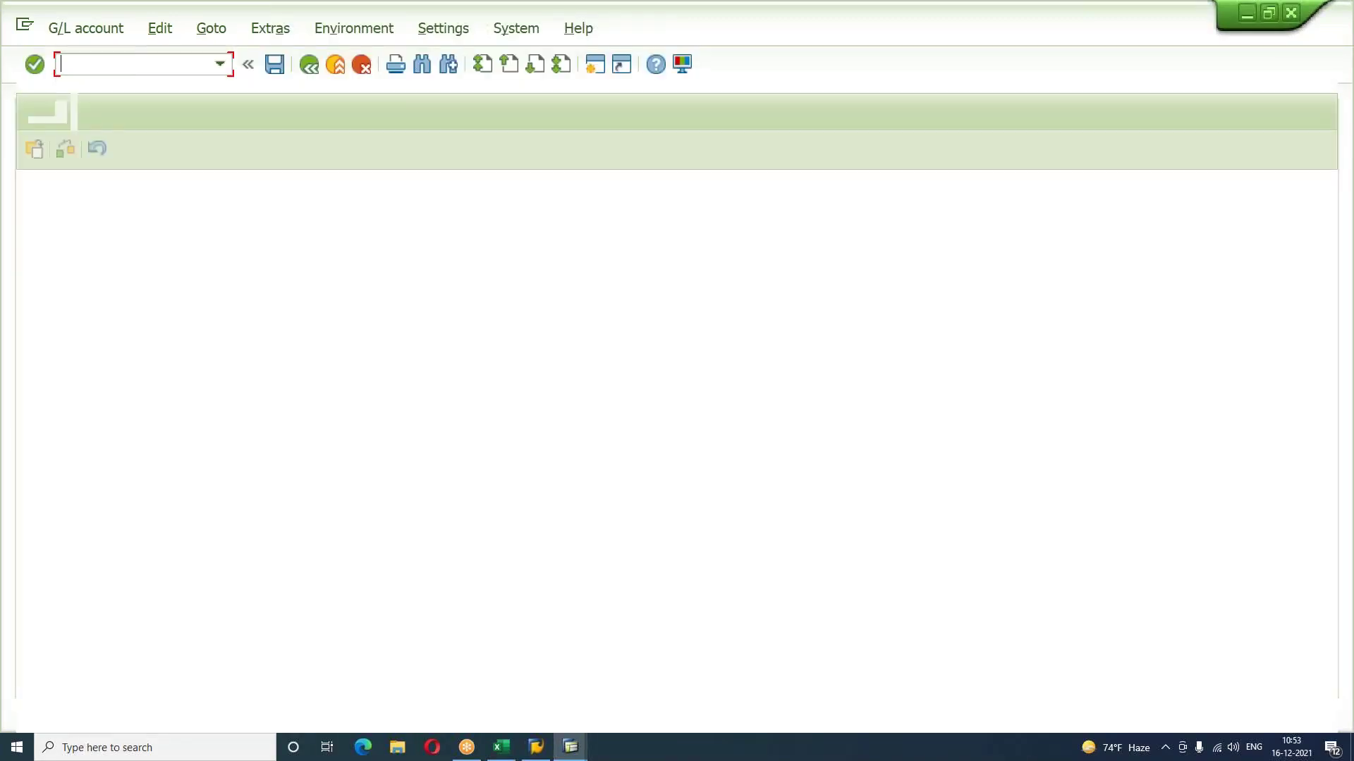
{"action": "type", "text": "800"}
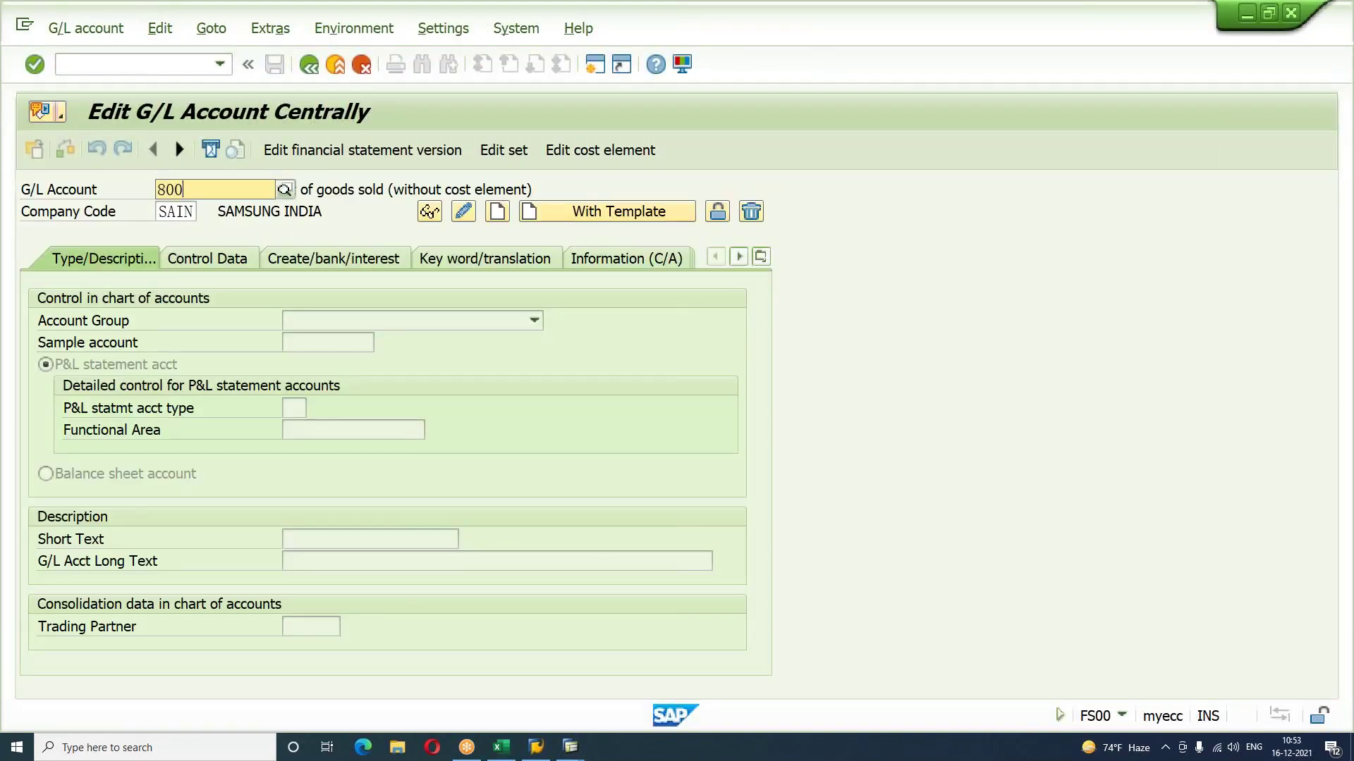
{"action": "type", "text": "000"}
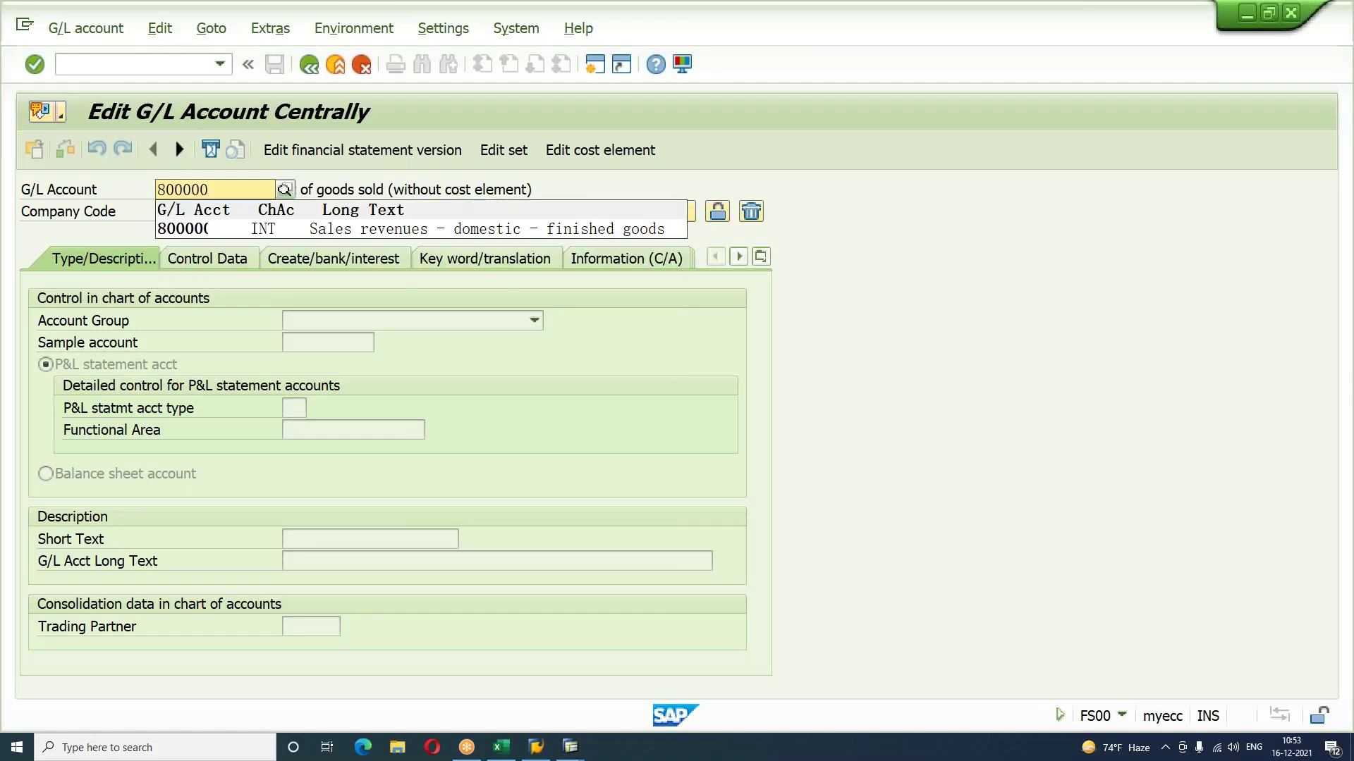
{"action": "key", "text": "Down"}
{"action": "key", "text": "Return"}
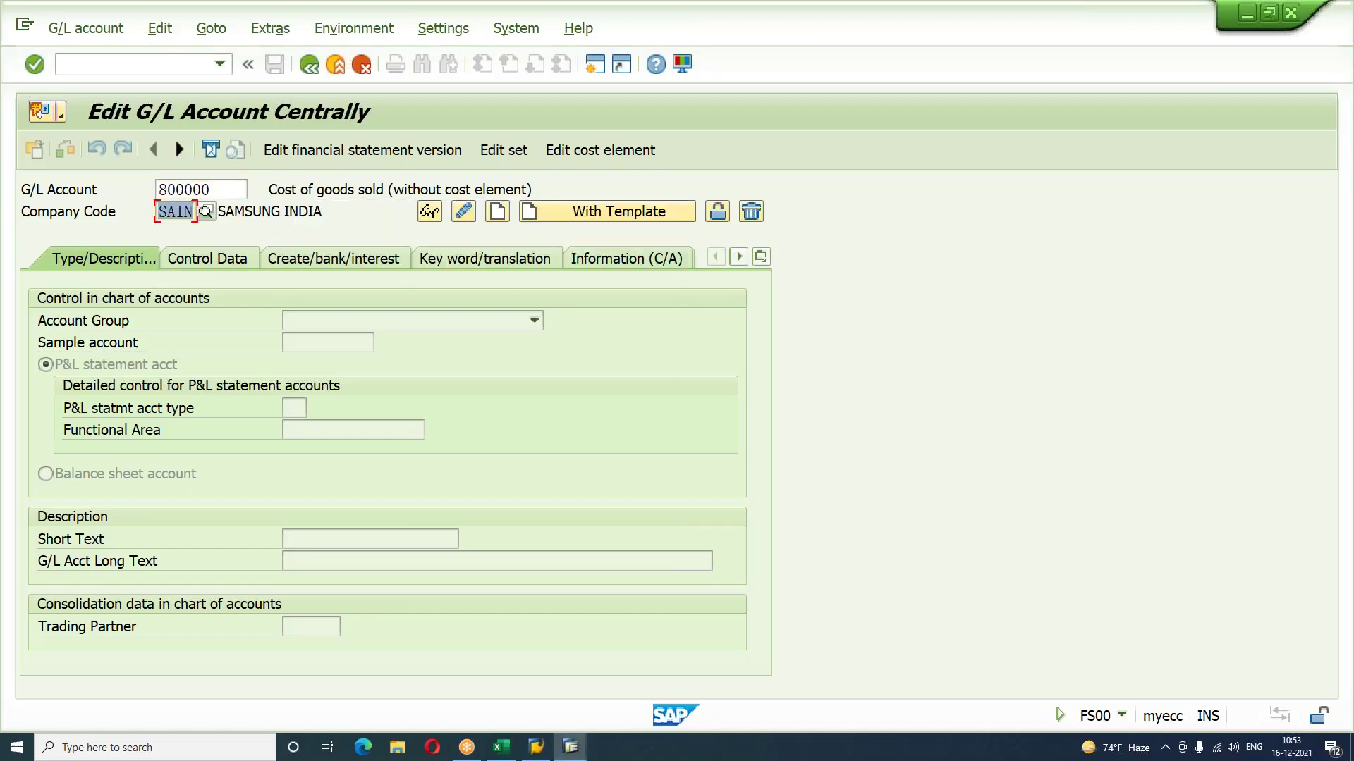
Step: Create a cost element for account 800000 valid from 16.12.2021 with cost element category 11 and save it
{"action": "left_click", "coordinate": [590, 156]}
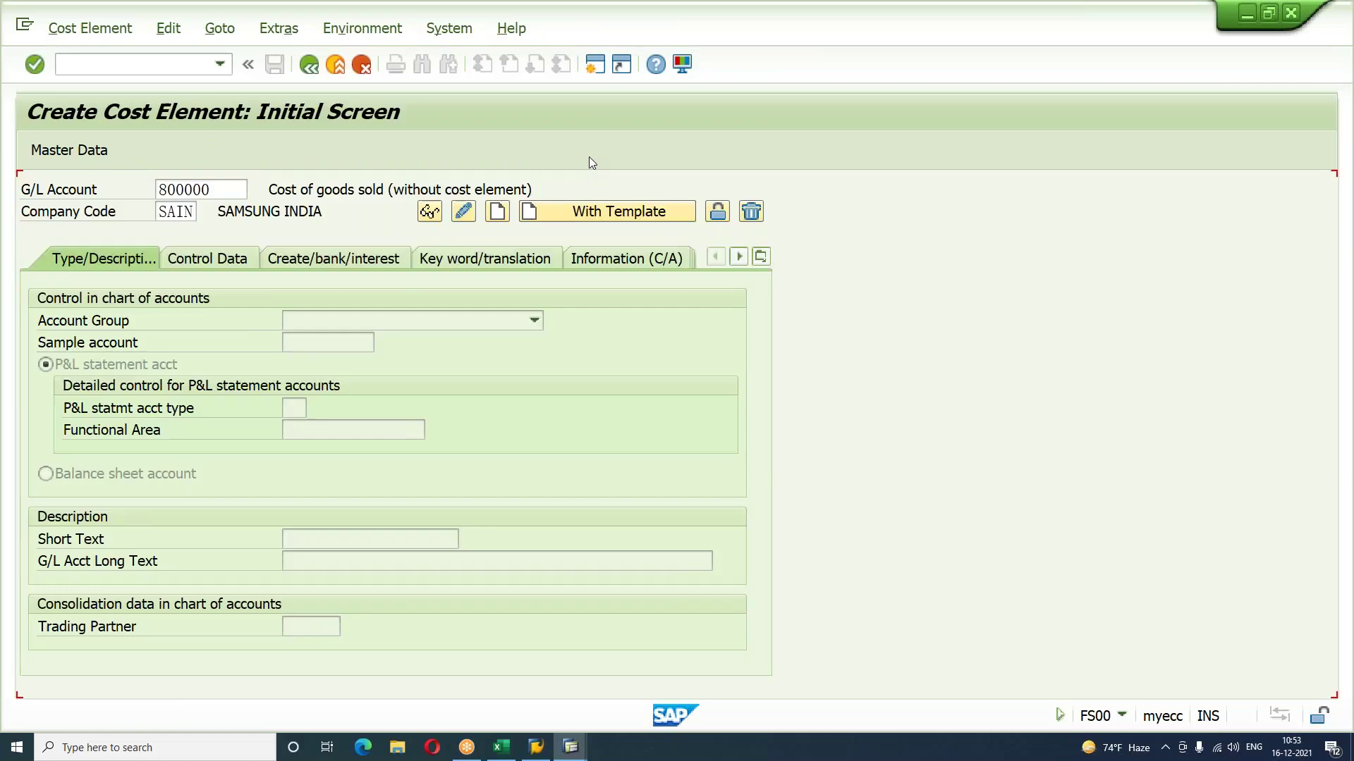
{"action": "left_click", "coordinate": [230, 256]}
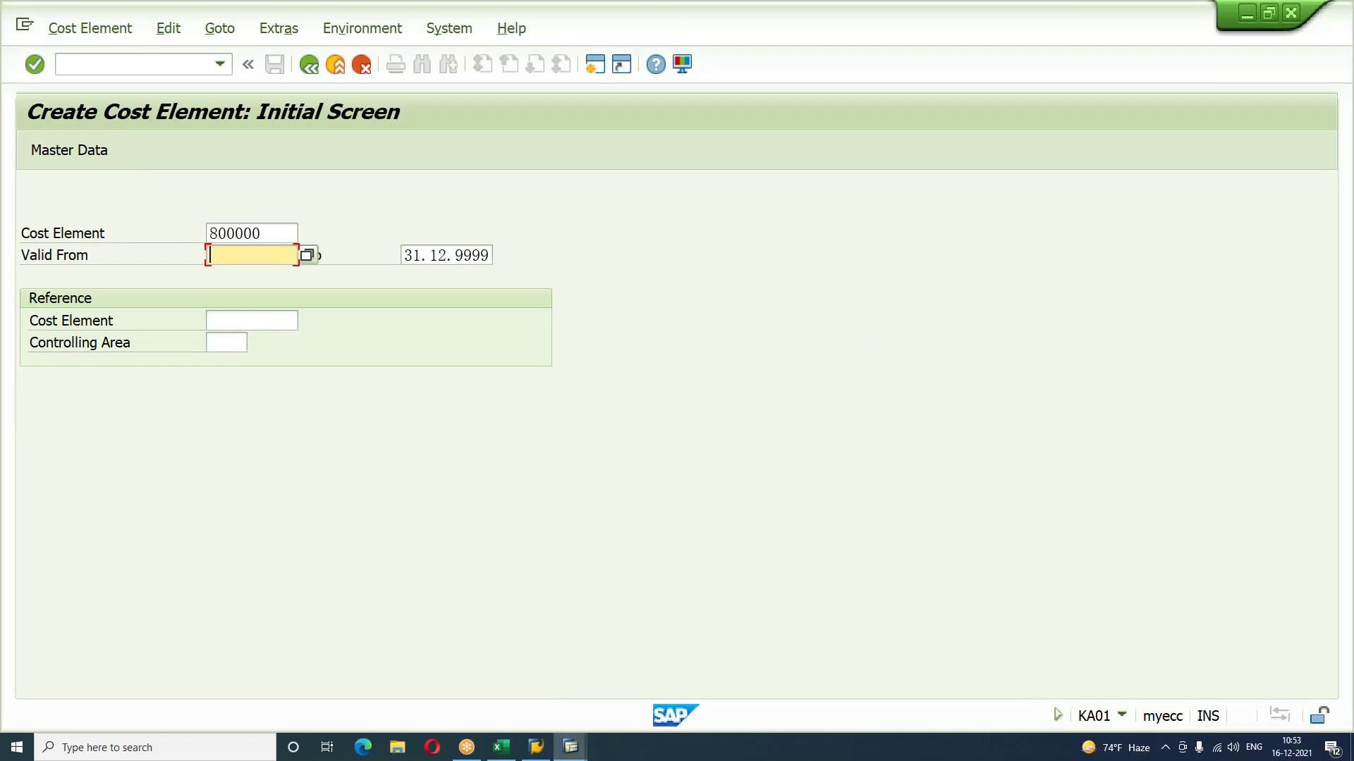
{"action": "type", "text": "16.12.2021"}
{"action": "key", "text": "Return"}
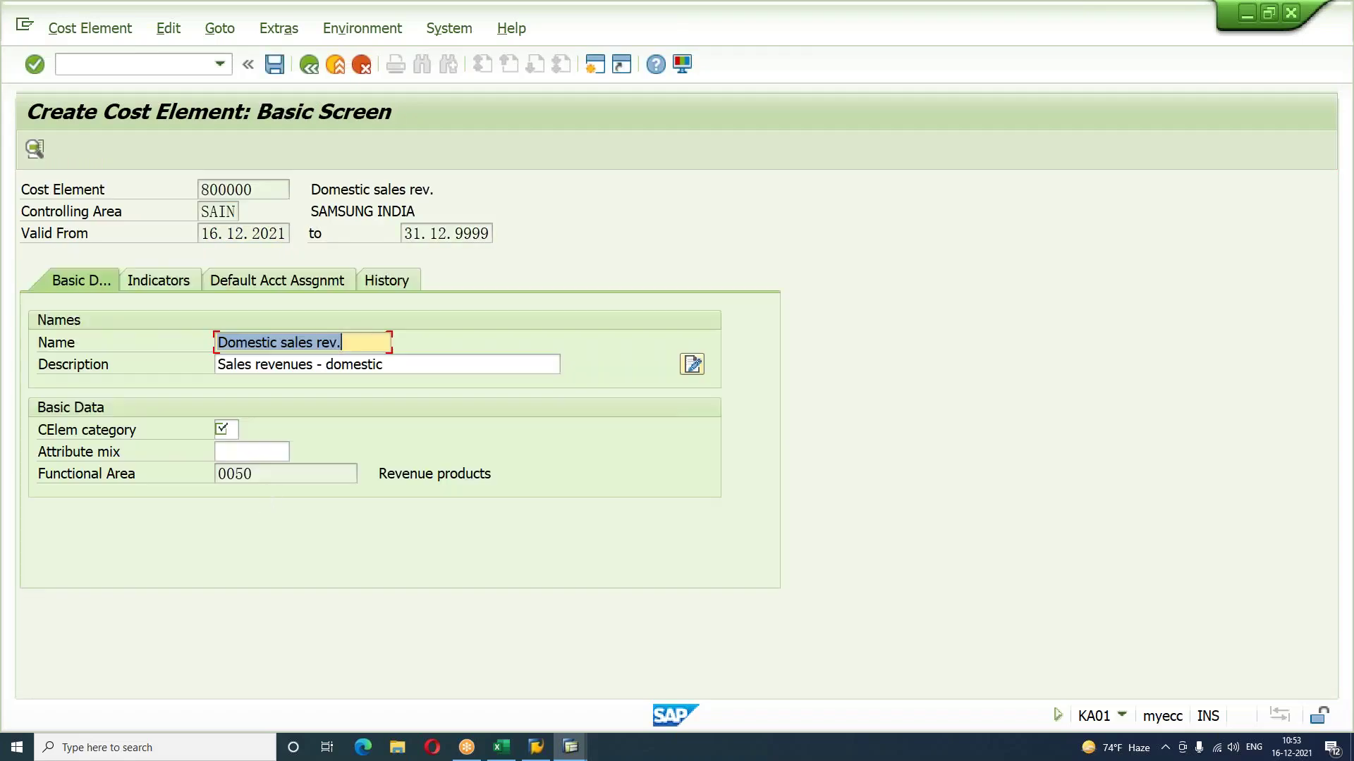
{"action": "left_click", "coordinate": [235, 430]}
{"action": "type", "text": "11"}
{"action": "key", "text": "Return"}
{"action": "left_click", "coordinate": [309, 65]}
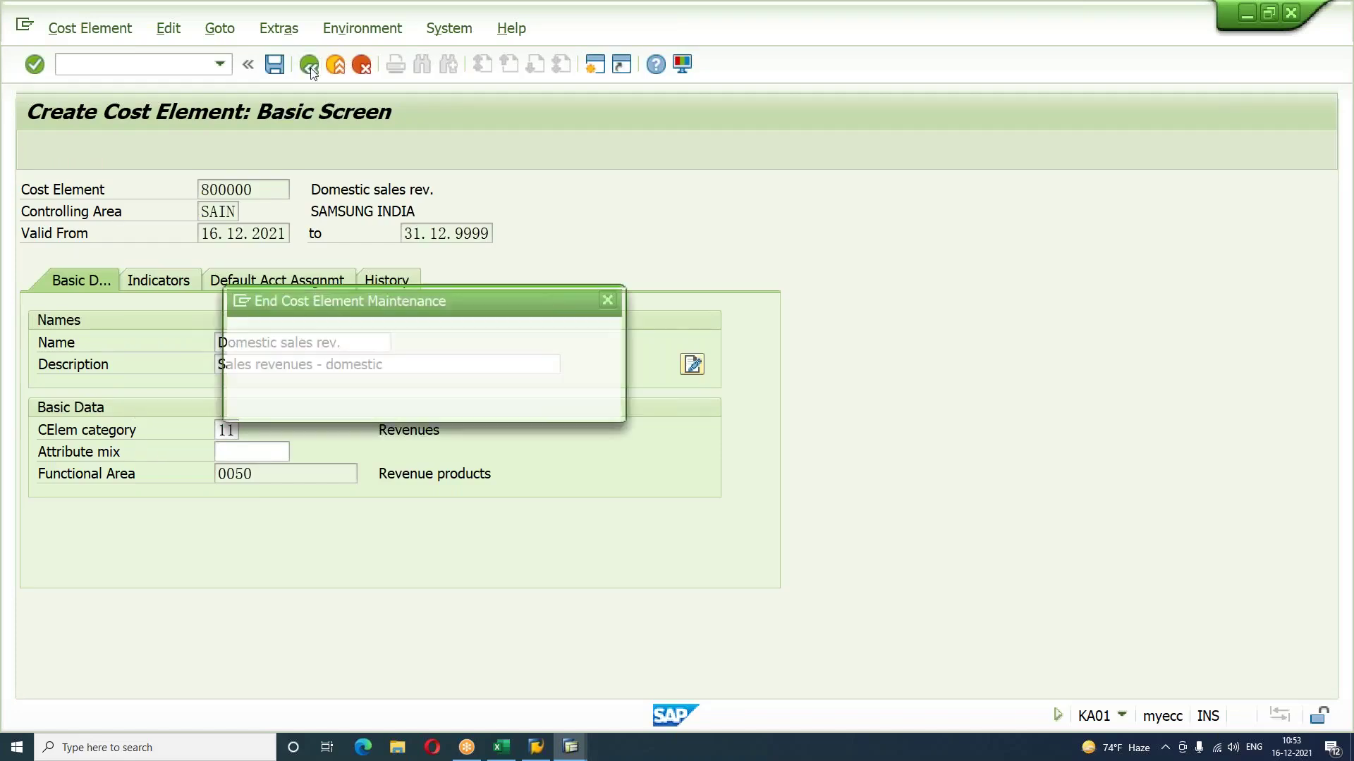
{"action": "left_click", "coordinate": [339, 404]}
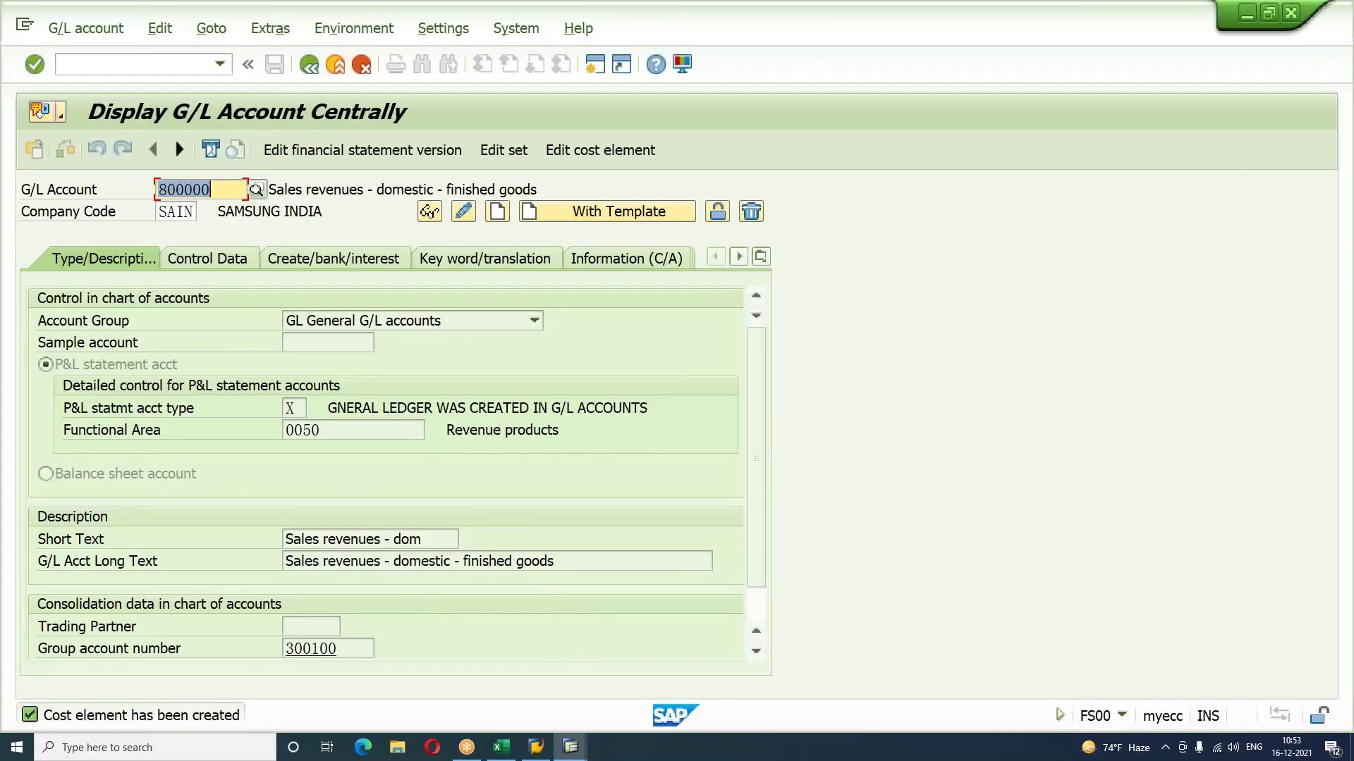
Step: Return to the billing document session, retry the release to accounting and read the status message's detailed explanation
{"action": "key", "text": "alt+Tab"}
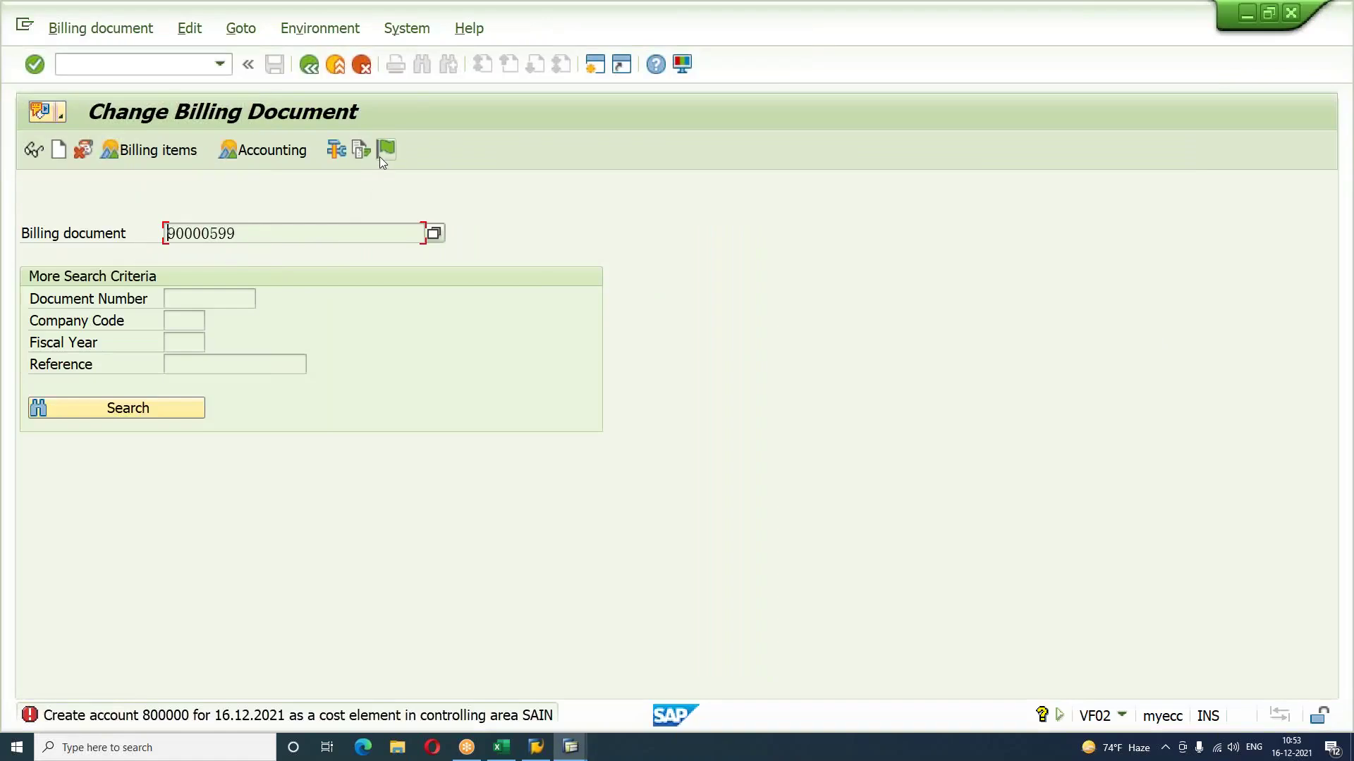
{"action": "left_click", "coordinate": [379, 155]}
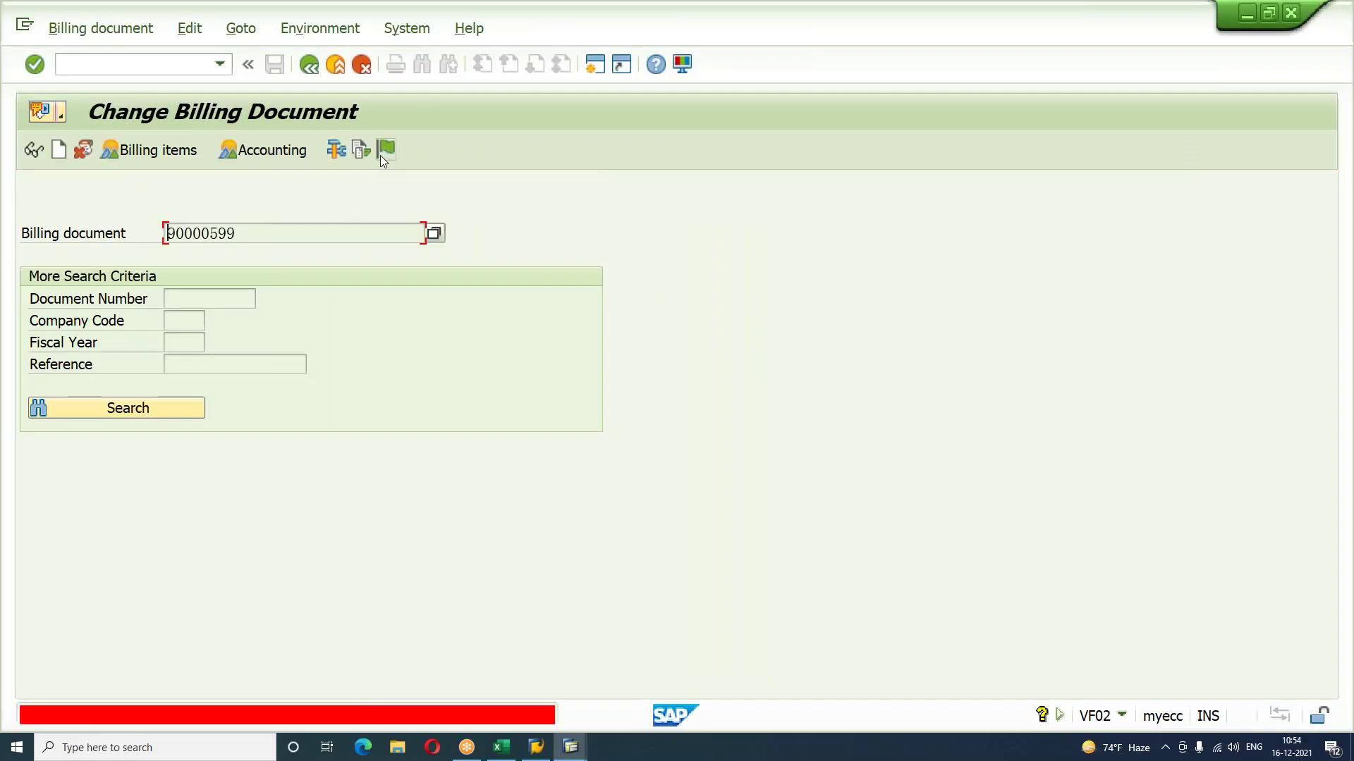
{"action": "left_click", "coordinate": [379, 155]}
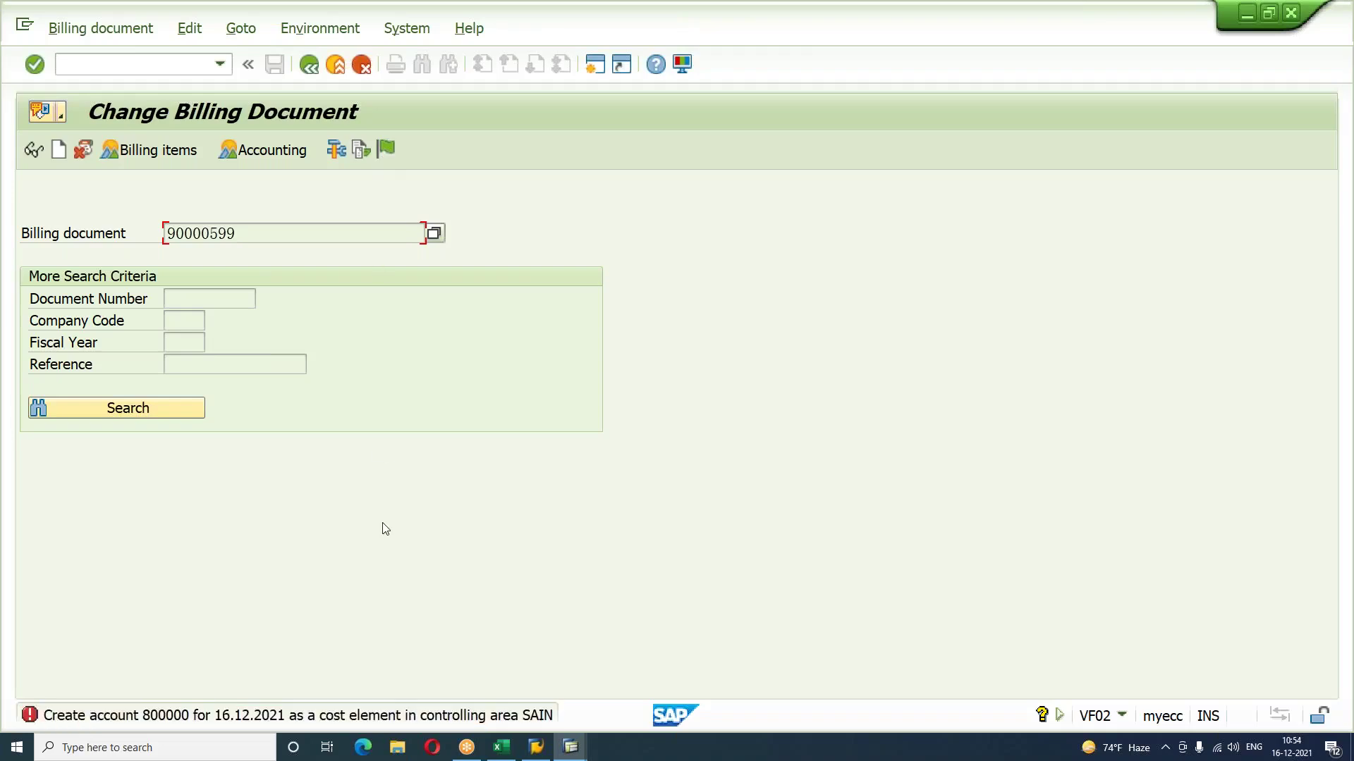
{"action": "left_click", "coordinate": [411, 718]}
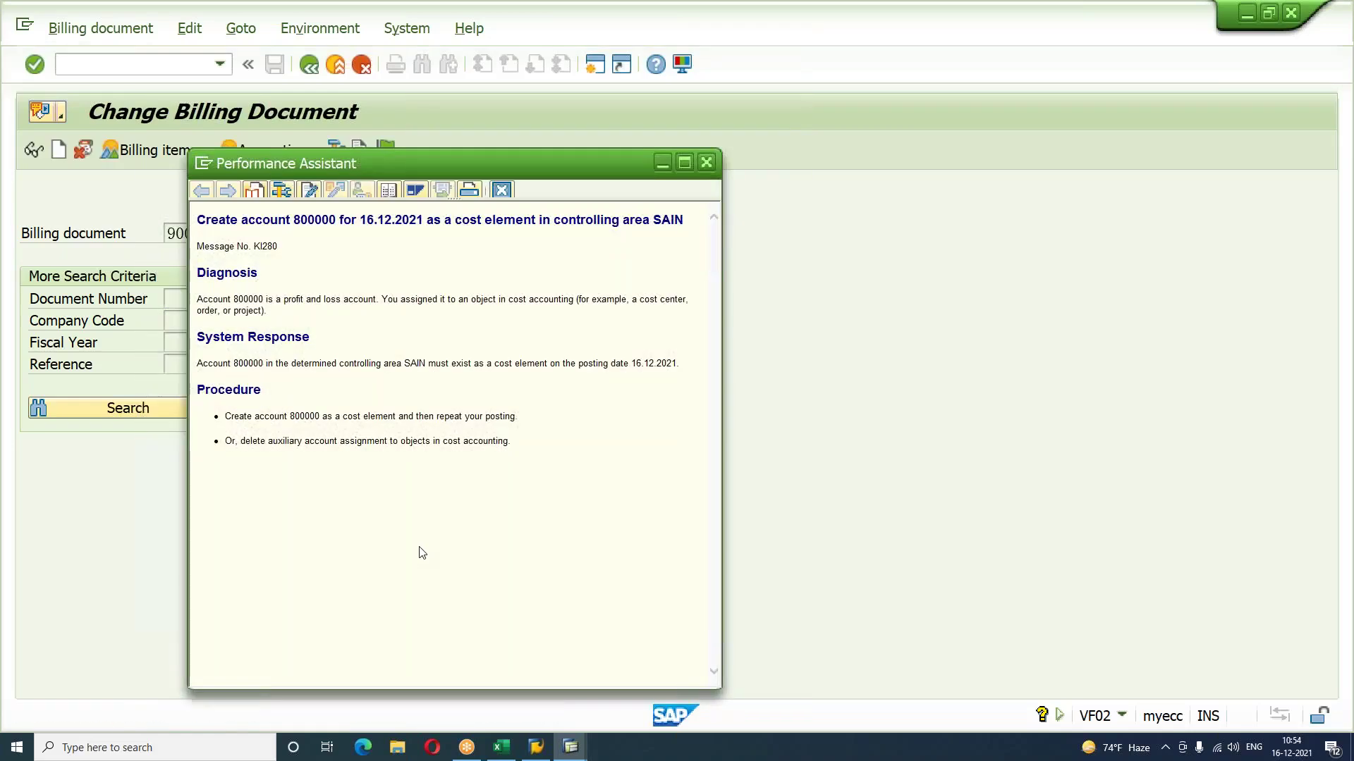
{"action": "left_click", "coordinate": [706, 162]}
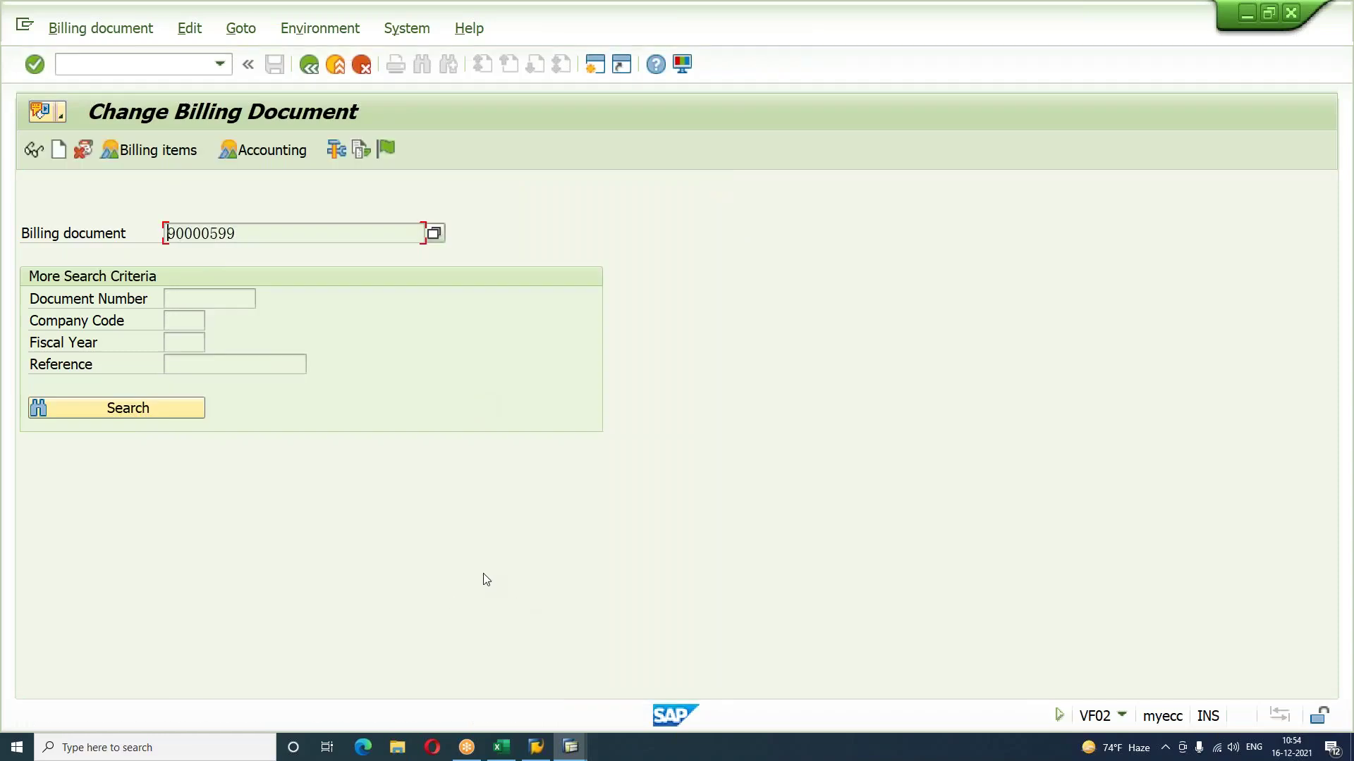
Step: Switch to the Excel notes and make the COMMERICAL INVOICE and OUTBOUND DELIVERY headings bold
{"action": "left_click", "coordinate": [499, 746]}
{"action": "left_click", "coordinate": [696, 416]}
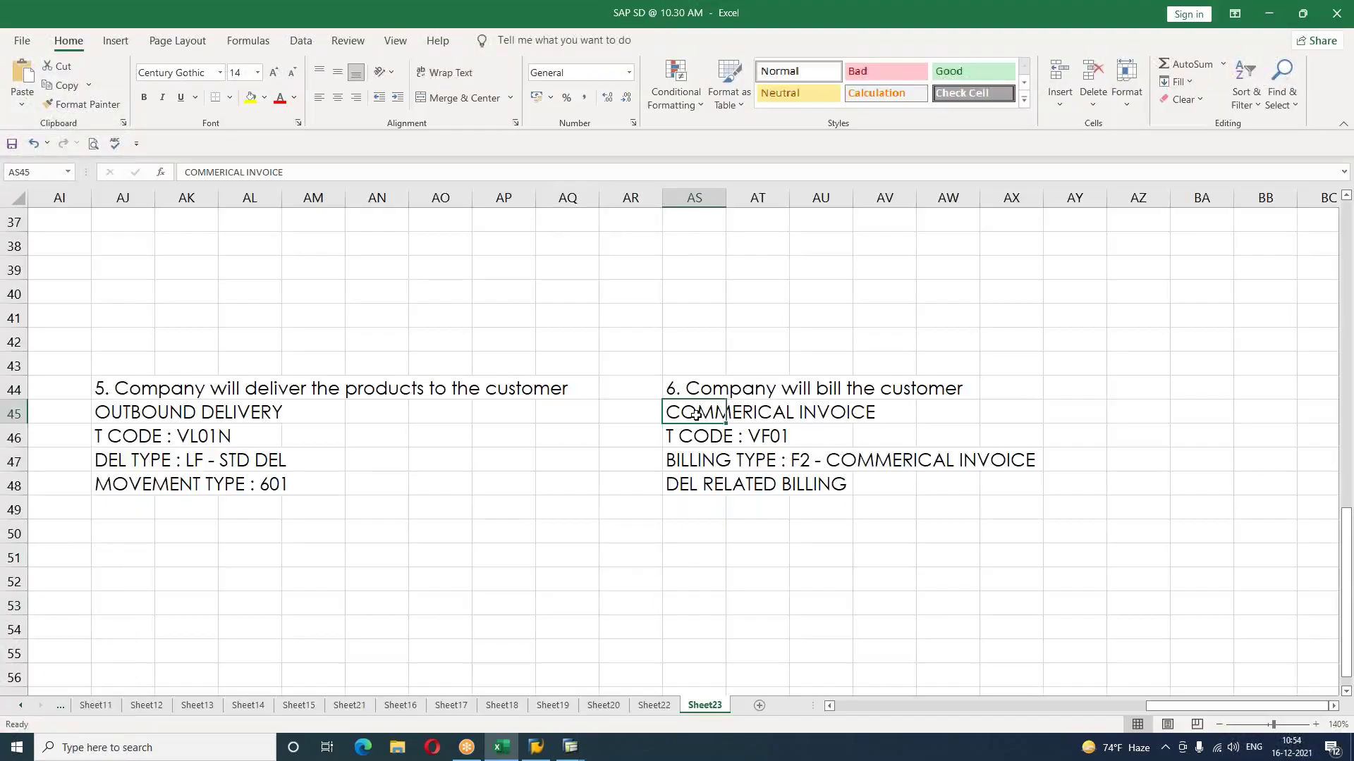
{"action": "key", "text": "ctrl+b"}
{"action": "left_click", "coordinate": [145, 416]}
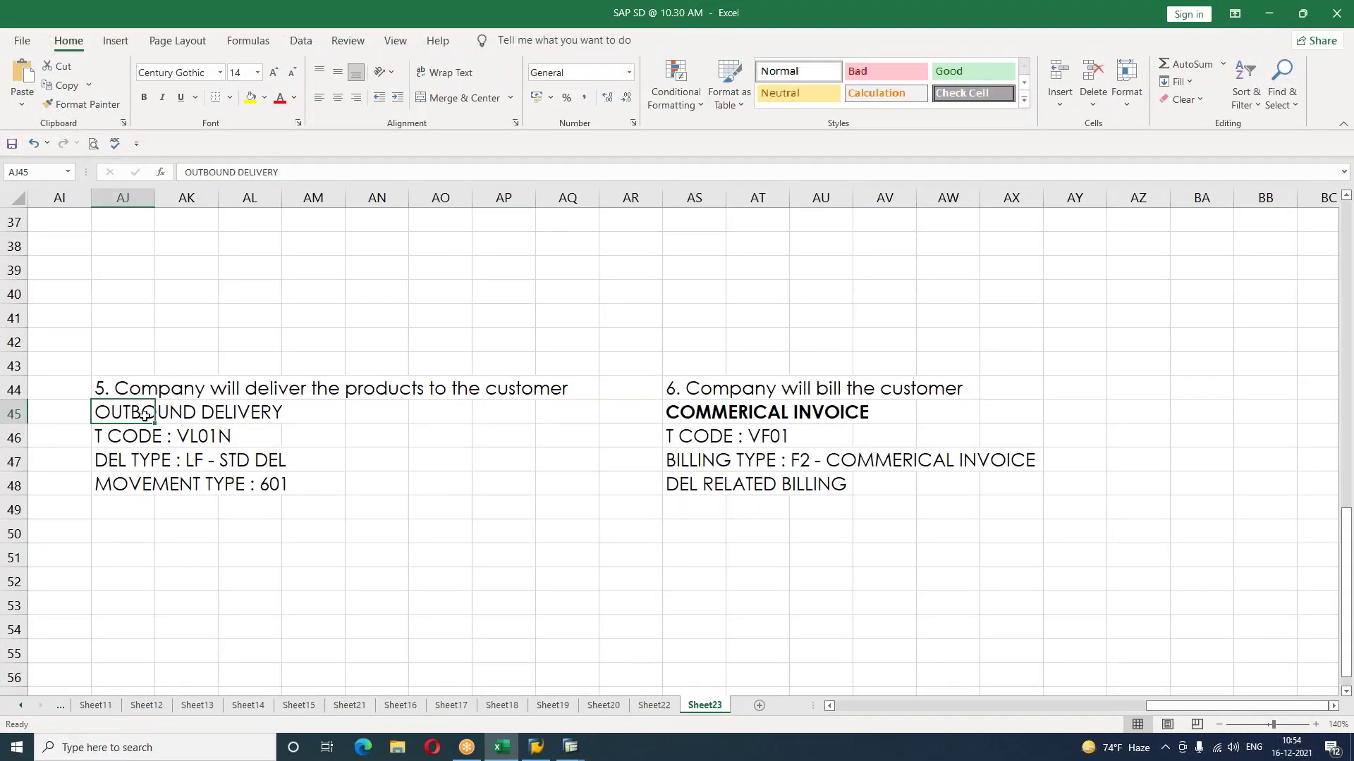
{"action": "key", "text": "ctrl+b"}
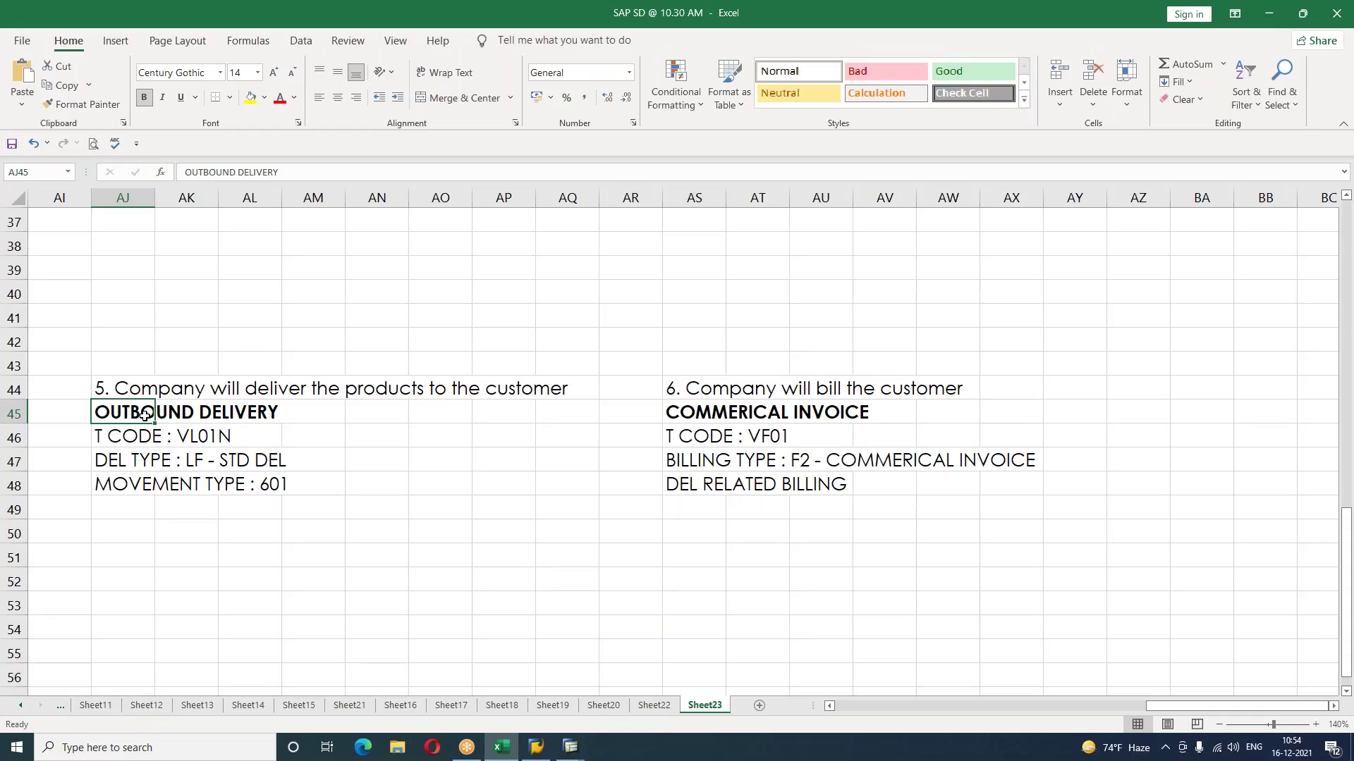
Step: Make the INVOICE VERIFICATION and PURCHASE ORDER headings in row 45 bold
{"action": "left_click", "coordinate": [830, 706]}
{"action": "left_click", "coordinate": [830, 706]}
{"action": "left_click", "coordinate": [830, 707]}
{"action": "left_click", "coordinate": [308, 414]}
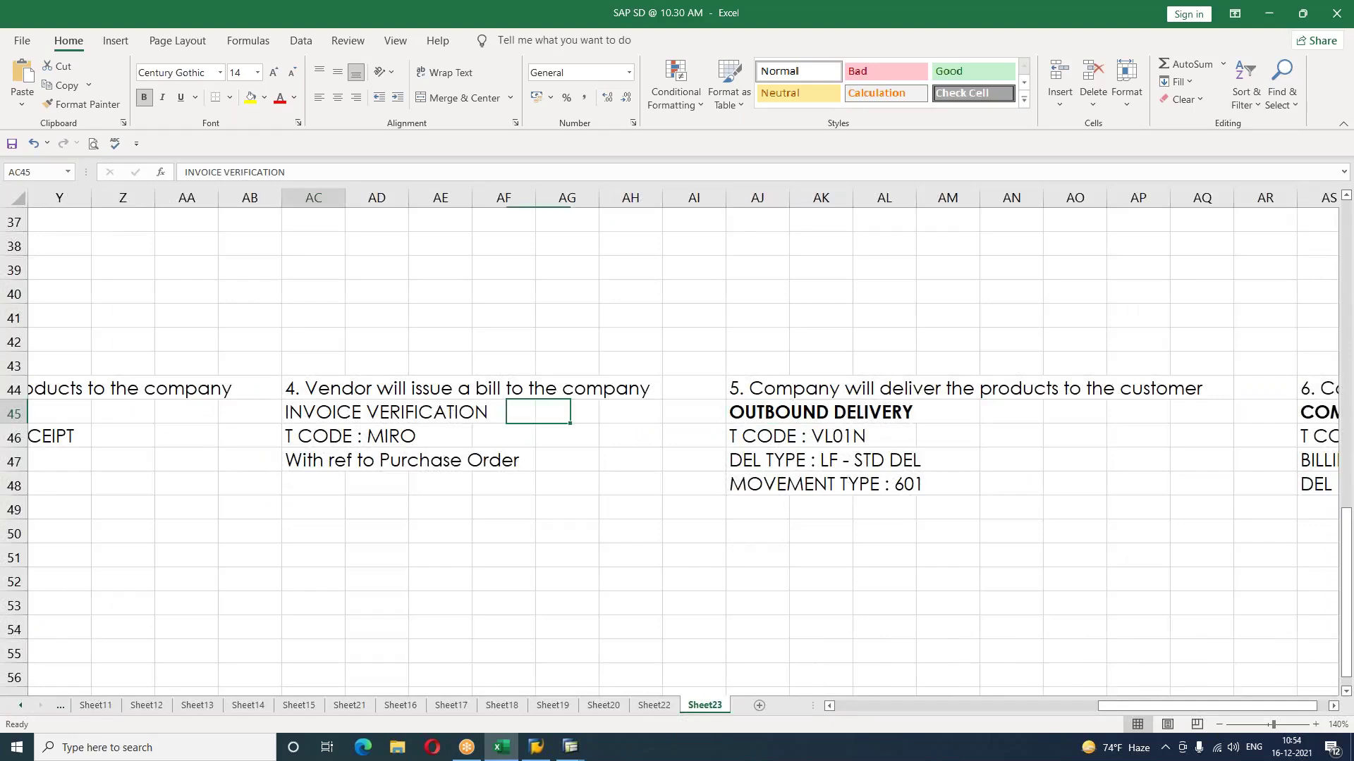
{"action": "key", "text": "ctrl+b"}
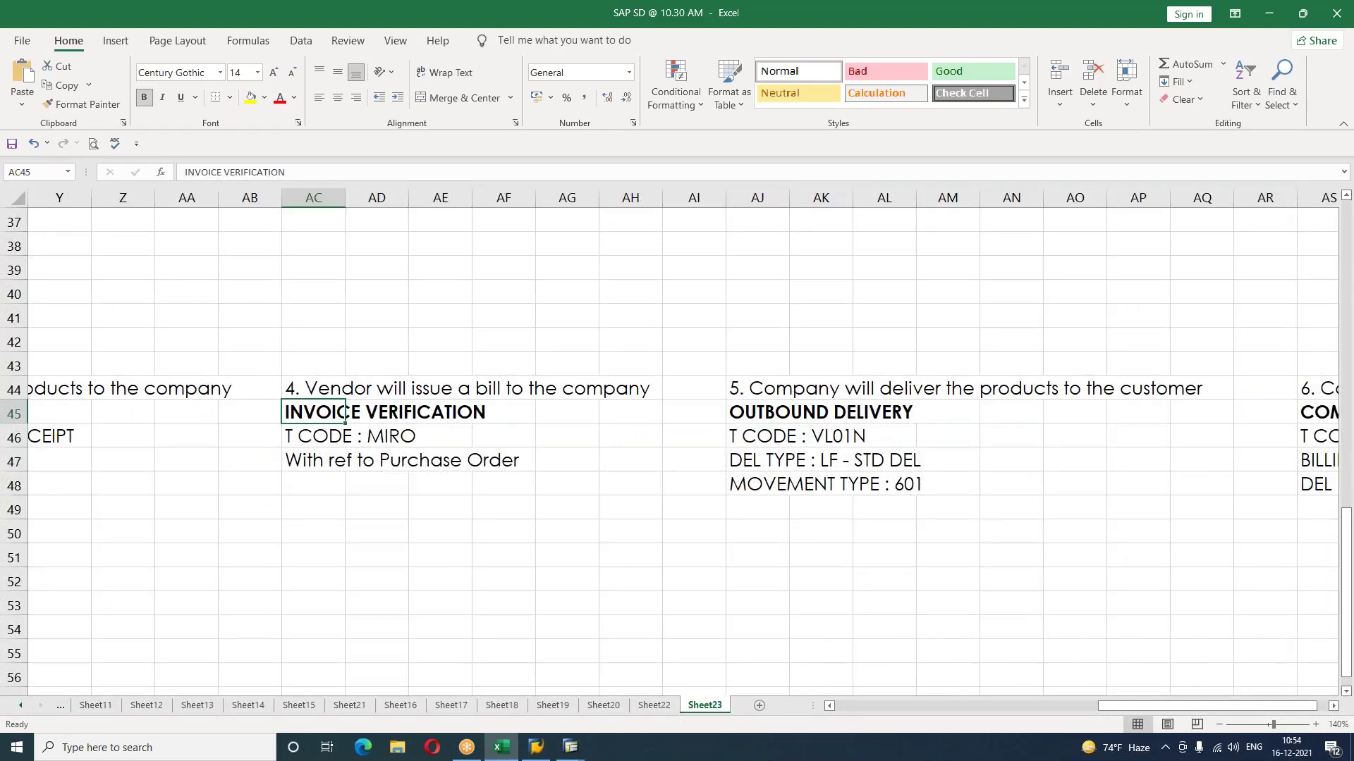
{"action": "left_click", "coordinate": [849, 700]}
{"action": "left_click", "coordinate": [515, 416]}
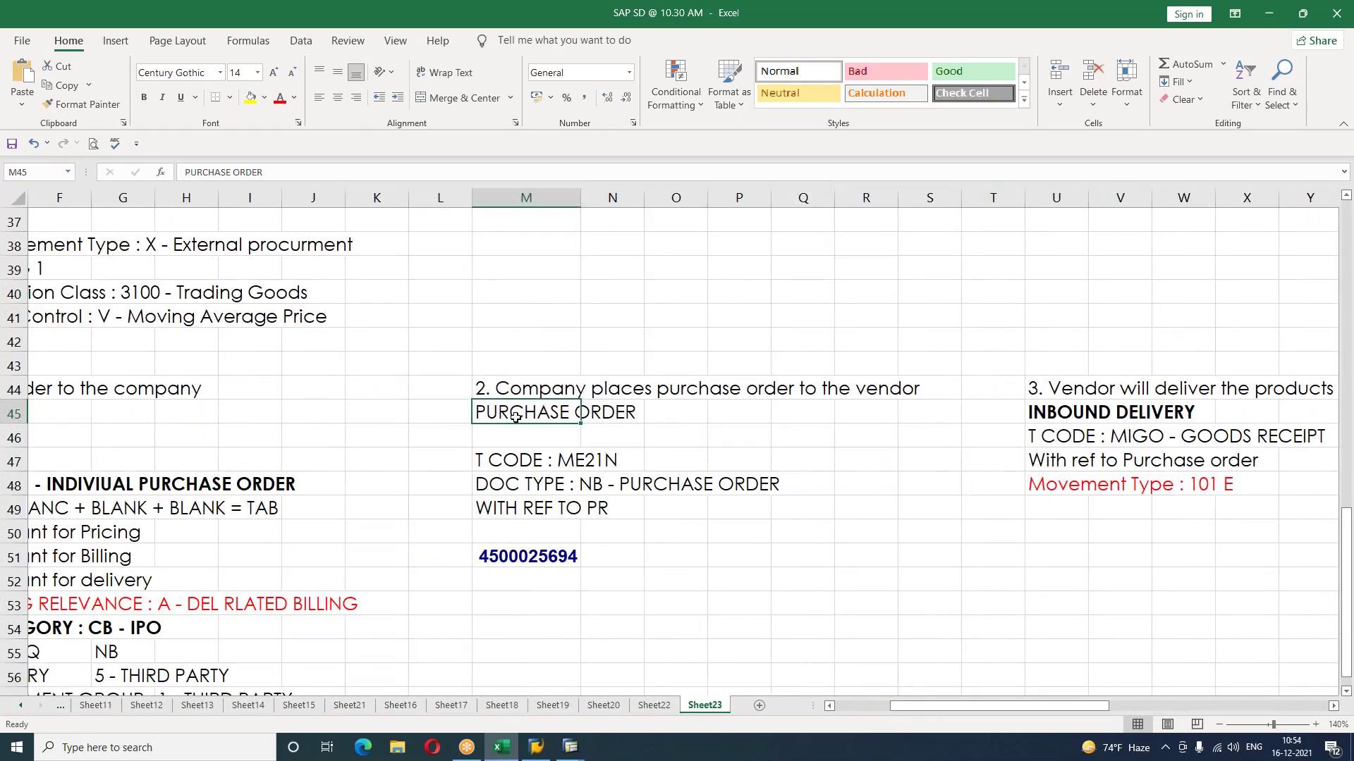
{"action": "key", "text": "ctrl+b"}
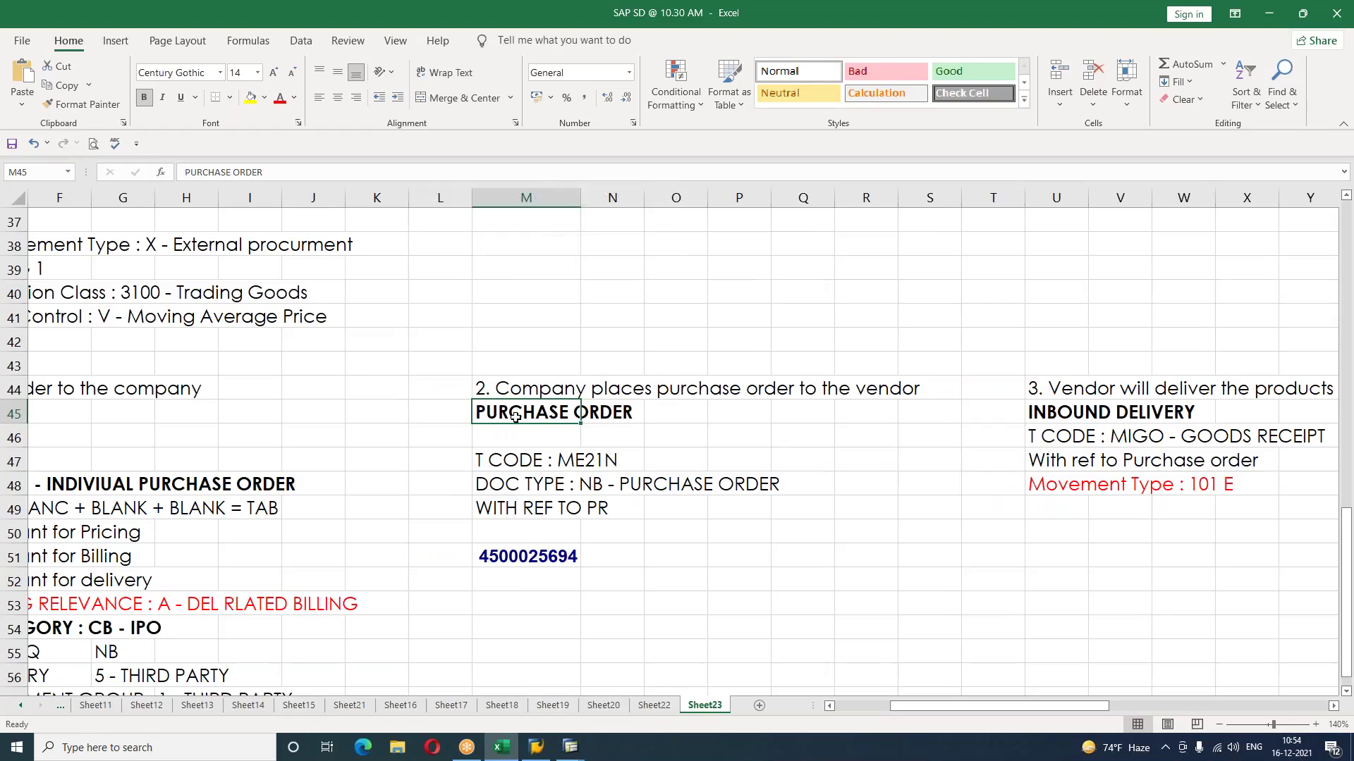
{"action": "left_click", "coordinate": [840, 704]}
{"action": "scroll", "coordinate": [267, 466], "scroll_direction": "down", "scroll_amount": 3}
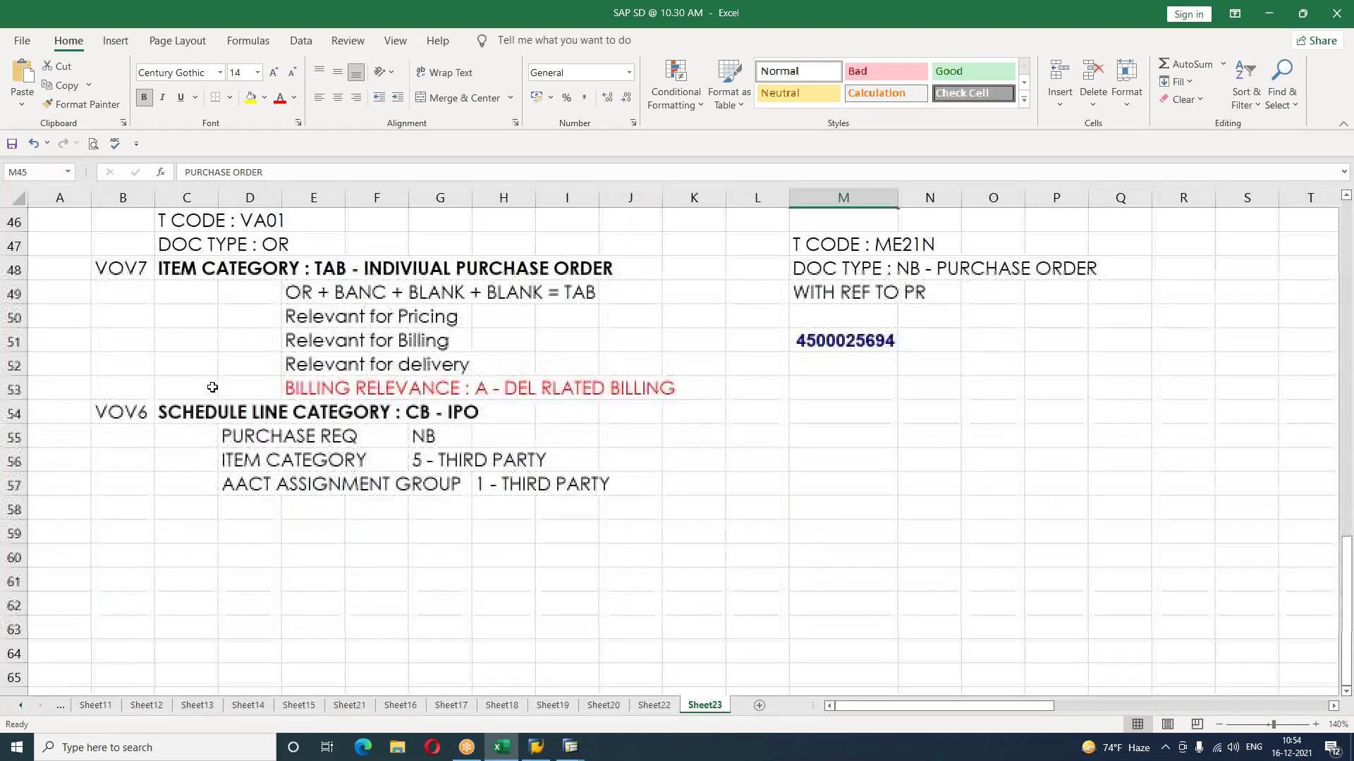
{"action": "left_click", "coordinate": [203, 362]}
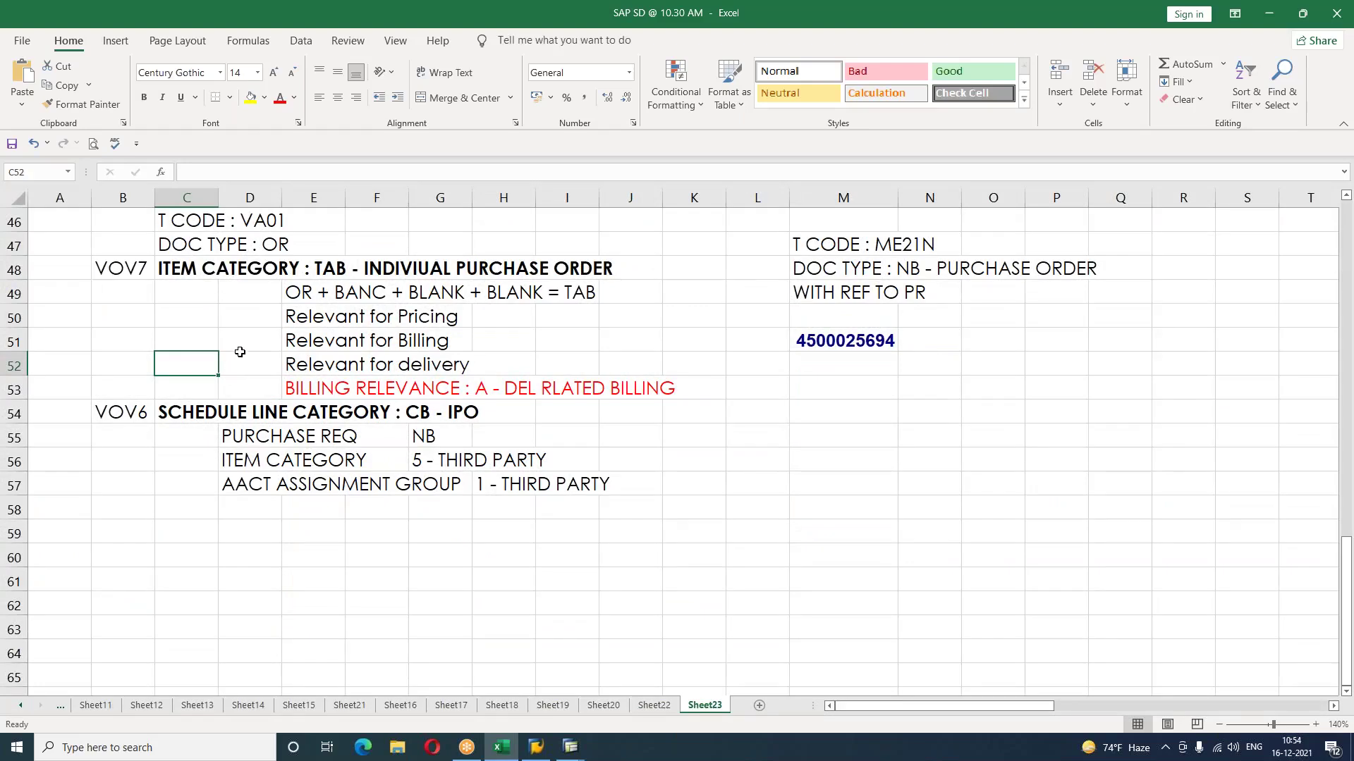
Step: Switch to the SAP billing document session, open transaction VOV7 and display the details of item category TAB
{"action": "key", "text": "alt+Tab"}
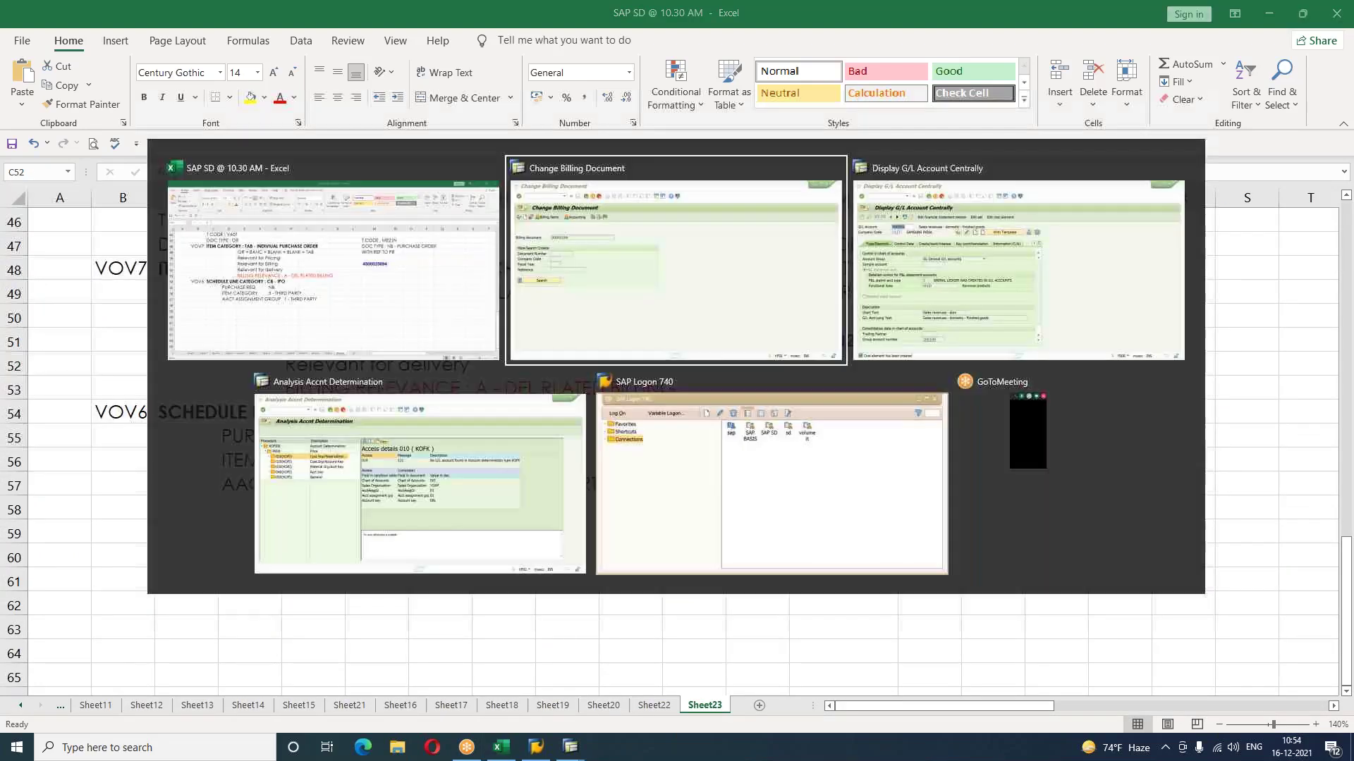
{"action": "left_click", "coordinate": [113, 64]}
{"action": "type", "text": "/NVOV7"}
{"action": "key", "text": "Return"}
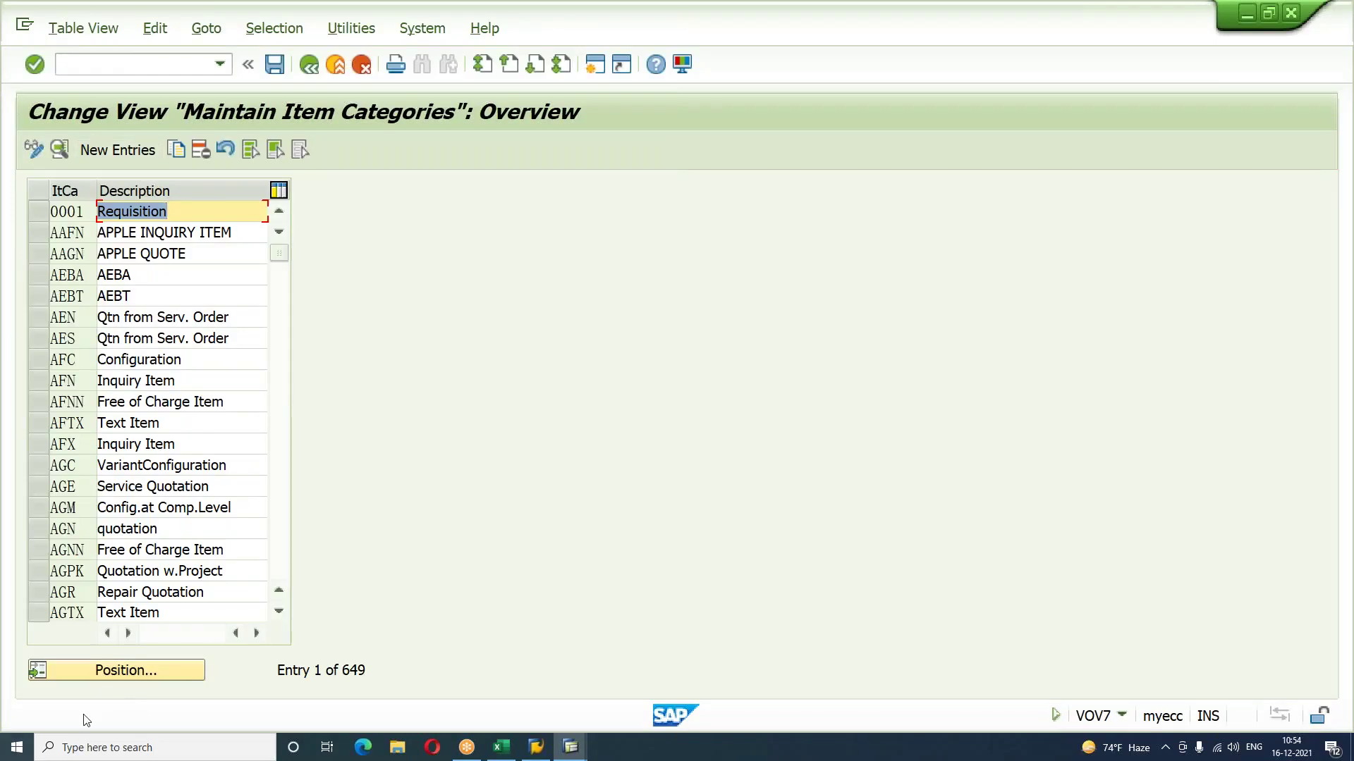
{"action": "left_click", "coordinate": [125, 671]}
{"action": "type", "text": "TAB"}
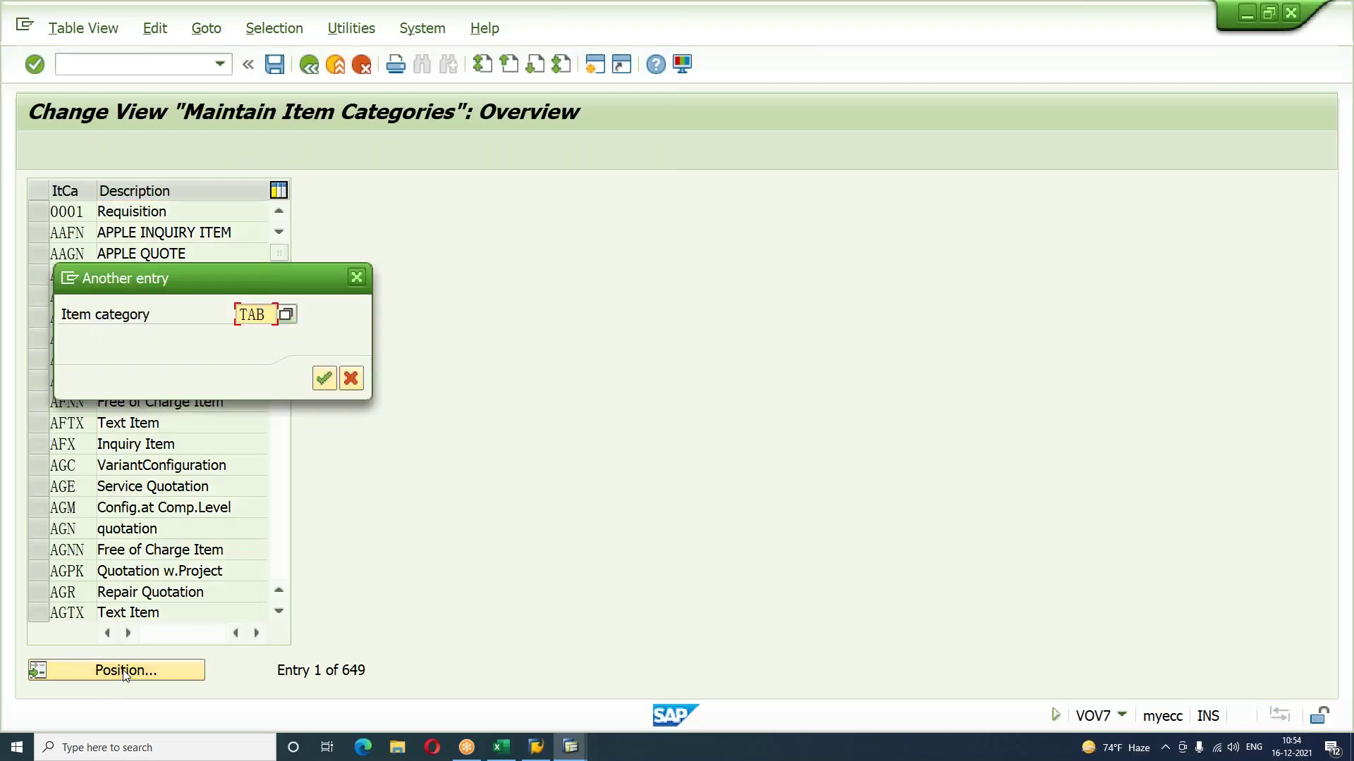
{"action": "key", "text": "Return"}
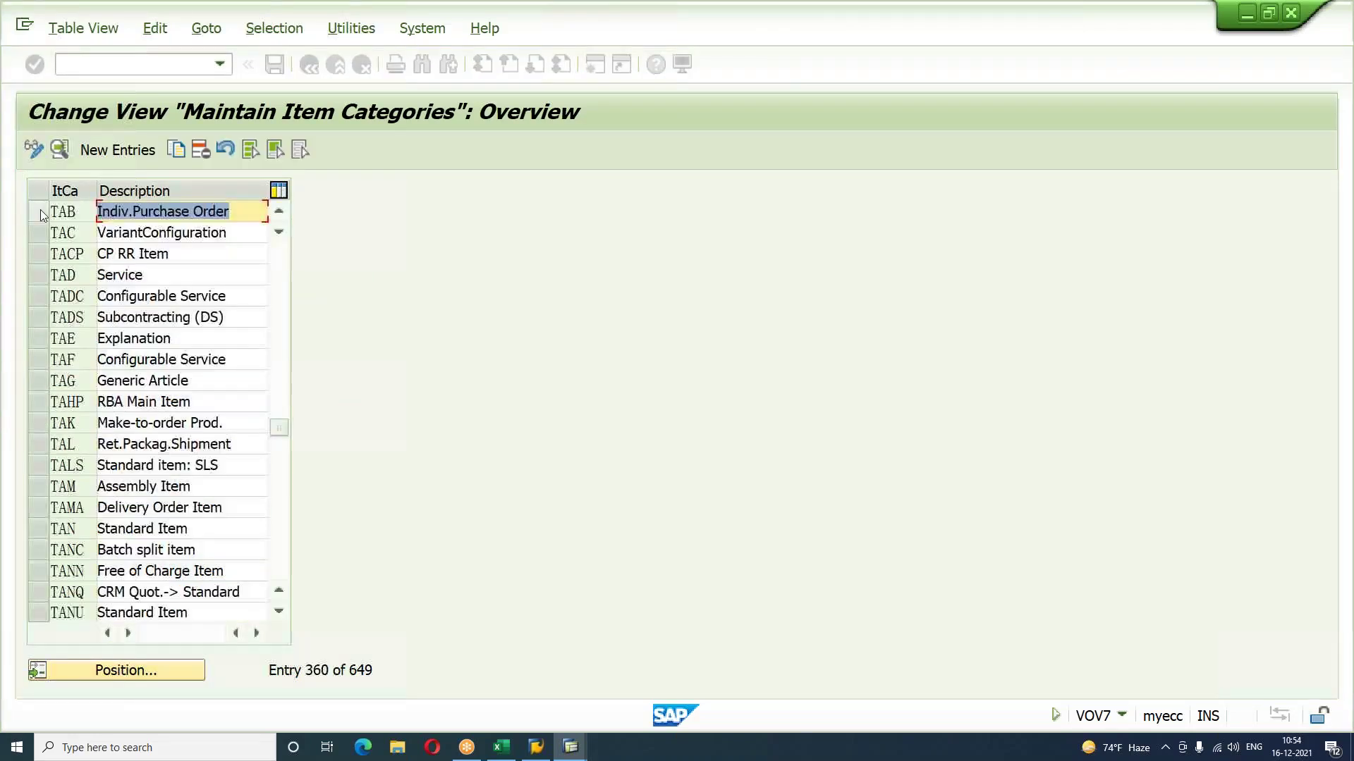
{"action": "left_click", "coordinate": [57, 152]}
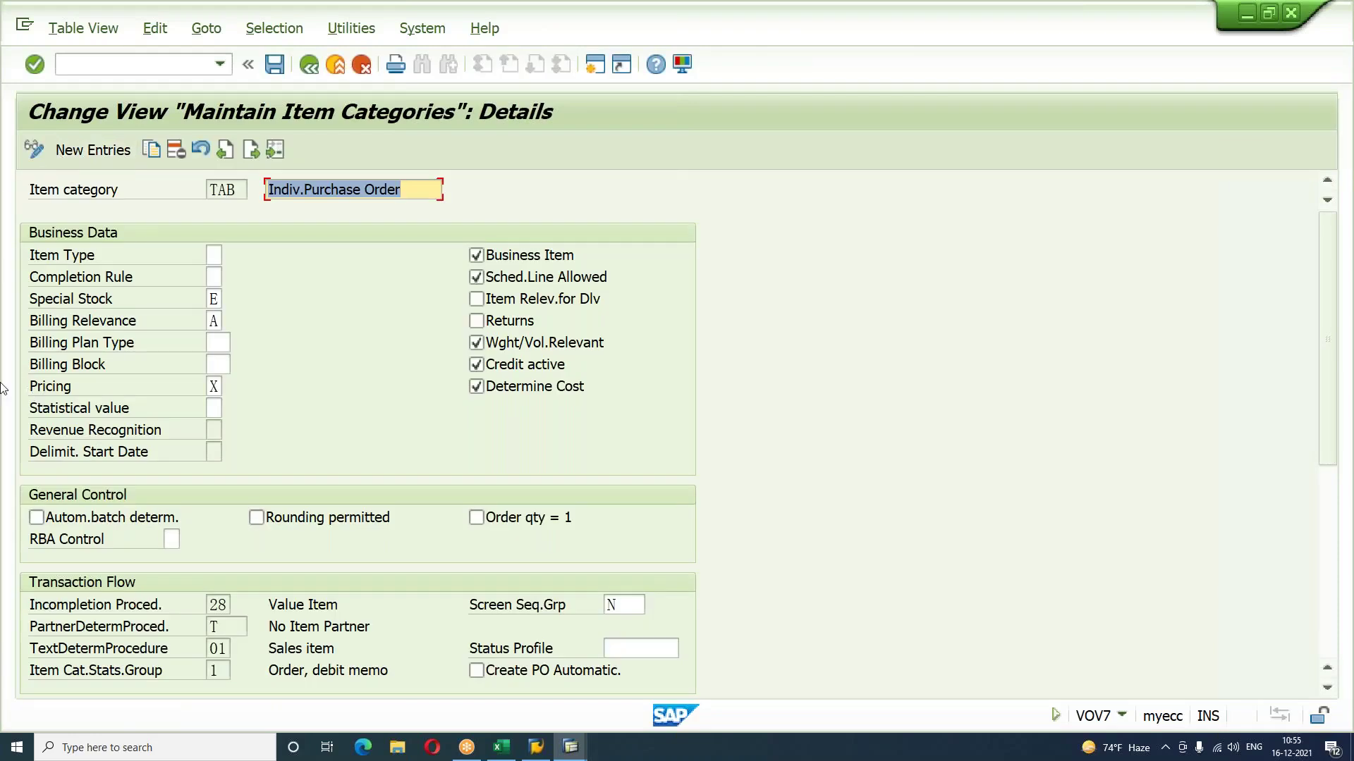
Step: Look up the possible values for the special stock indicator of item category TAB, keeping E - Orders on hand
{"action": "left_click", "coordinate": [62, 308]}
{"action": "key", "text": "Tab"}
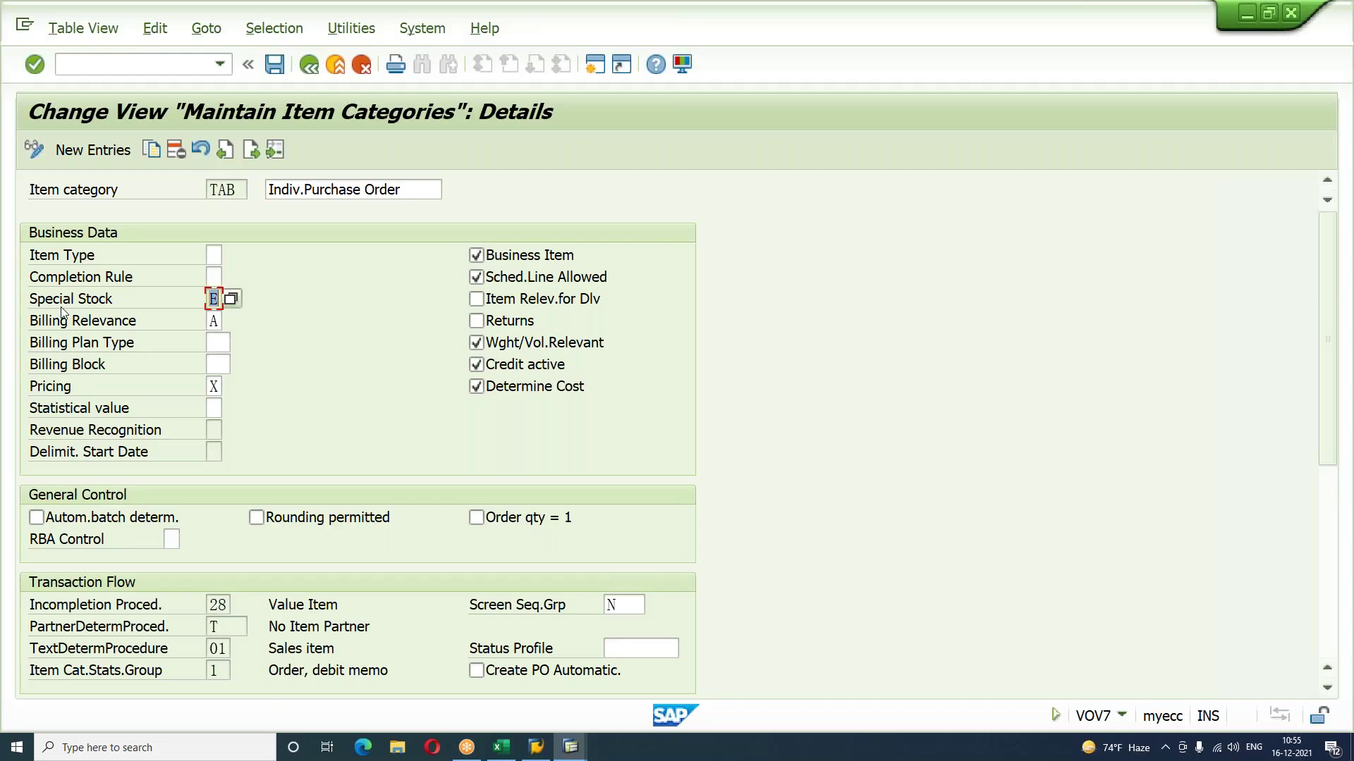
{"action": "left_click", "coordinate": [61, 307]}
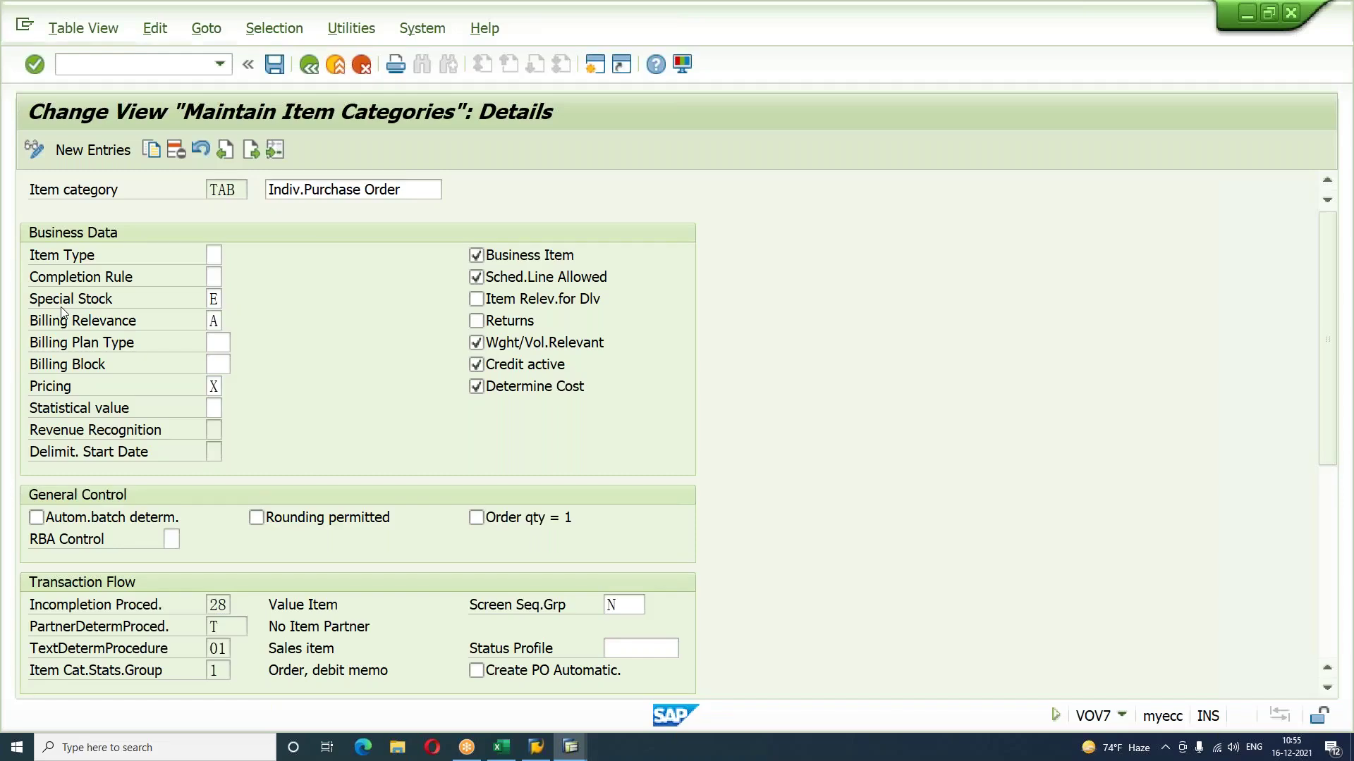
{"action": "key", "text": "F4"}
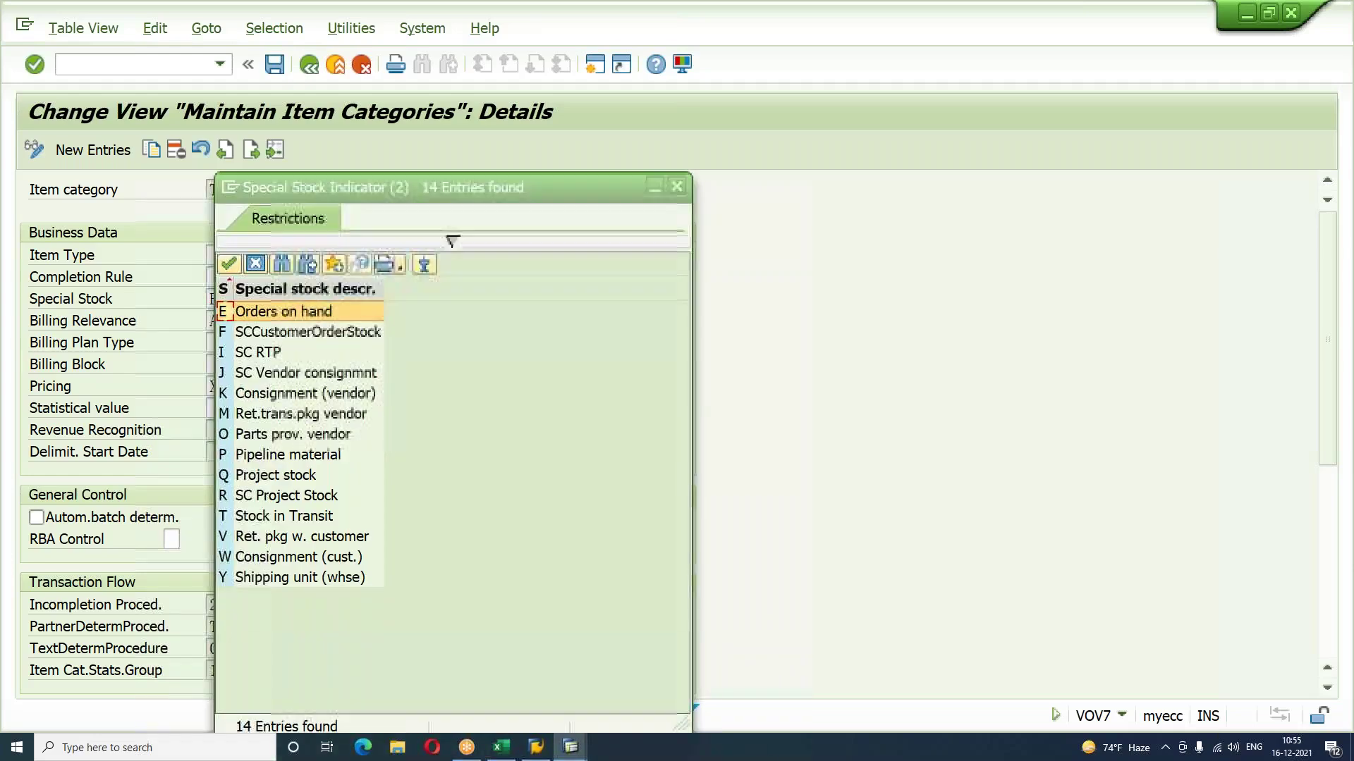
{"action": "left_click", "coordinate": [265, 317]}
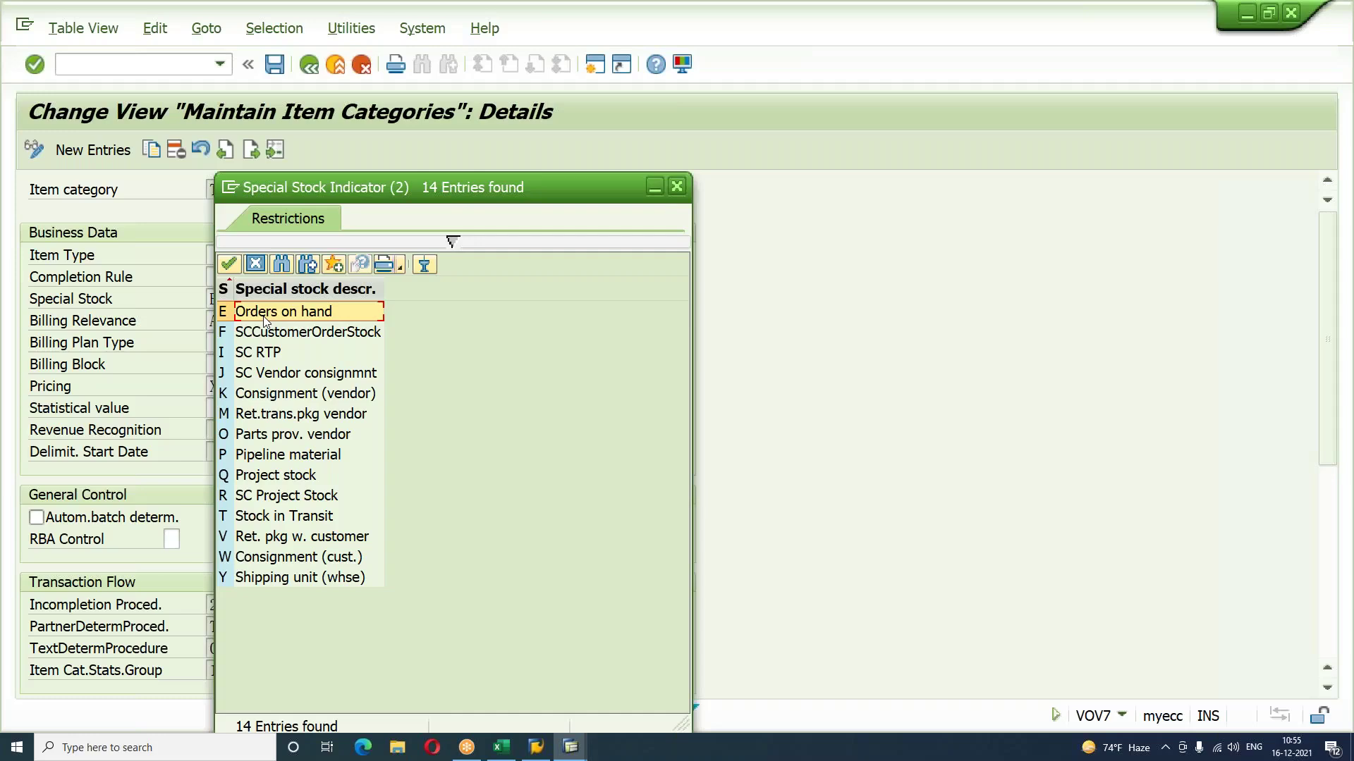
{"action": "left_click", "coordinate": [264, 315]}
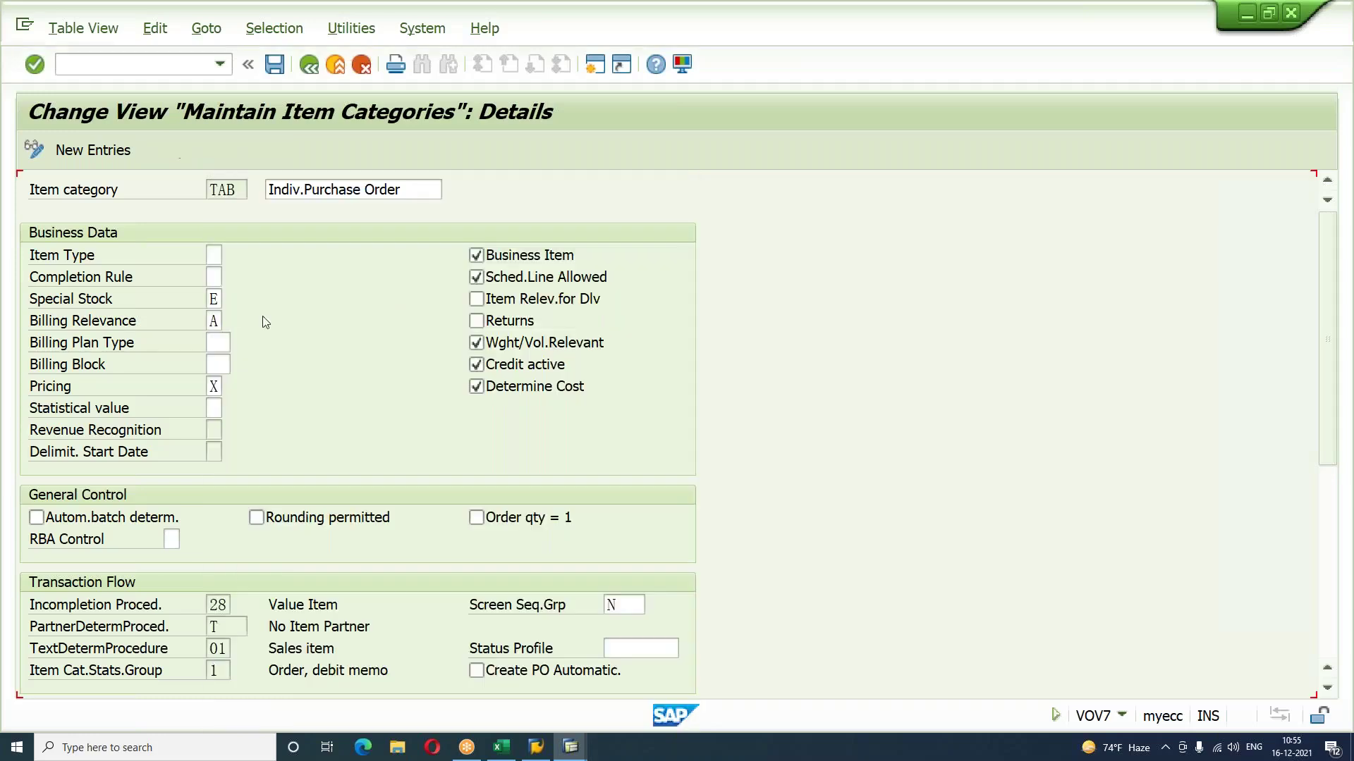
Step: Review the billing relevance and pricing settings of item category TAB
{"action": "left_click", "coordinate": [87, 325]}
{"action": "key", "text": "Tab"}
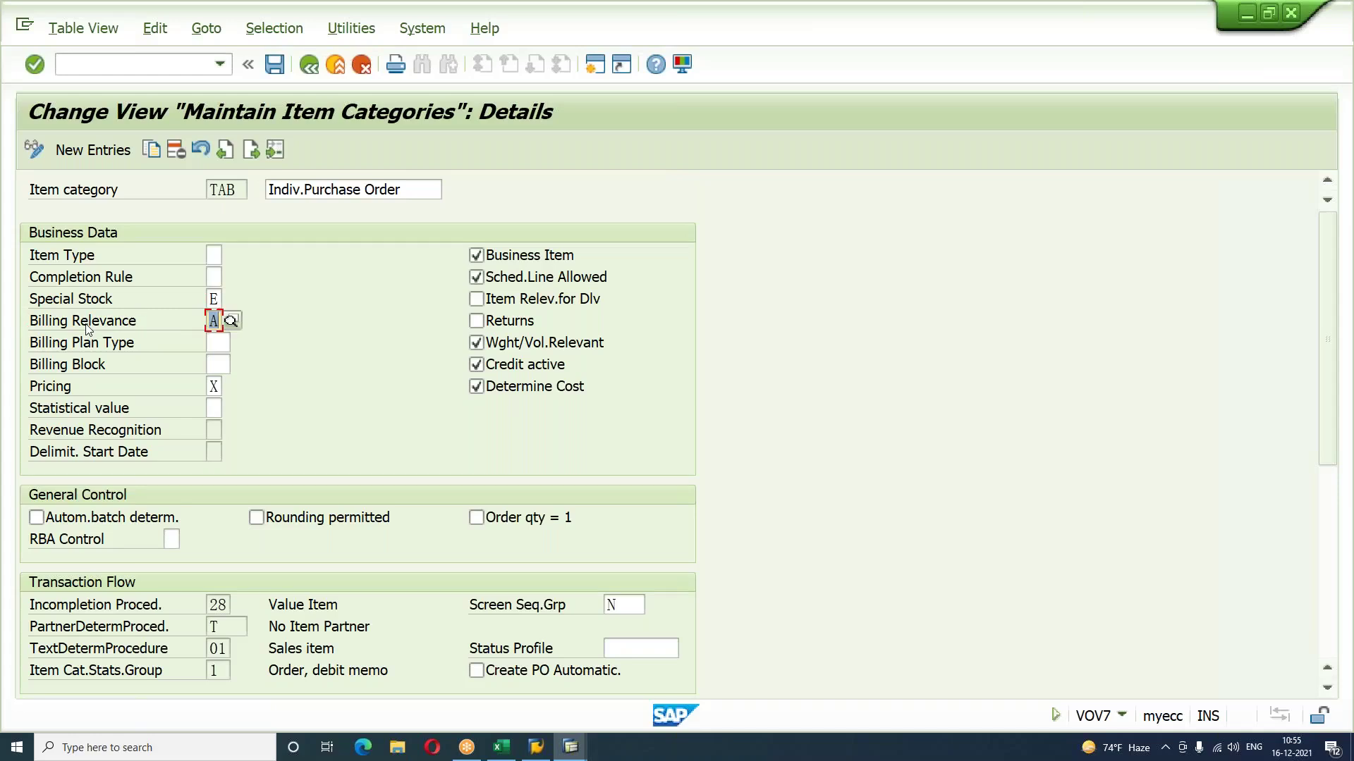
{"action": "key", "text": "Tab"}
{"action": "key", "text": "Tab"}
{"action": "key", "text": "Tab"}
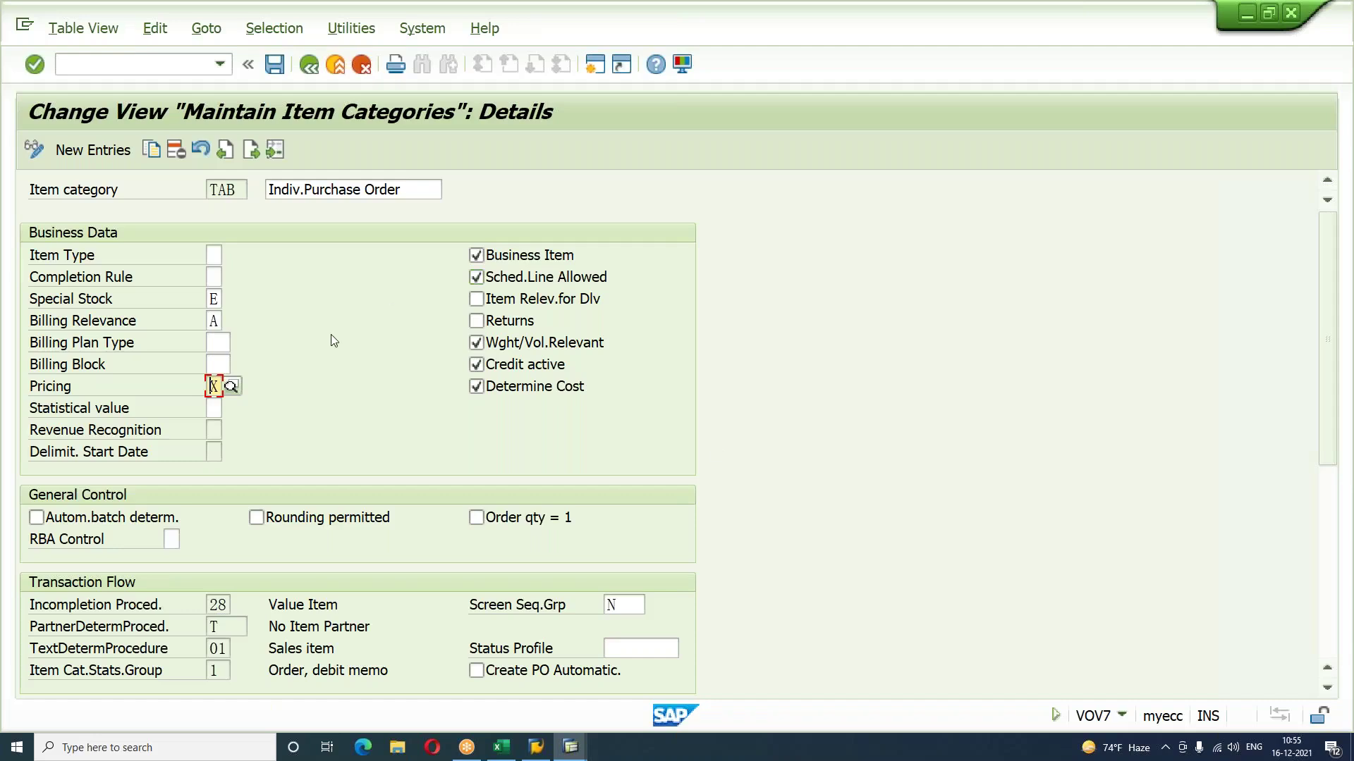
Step: Switch to the Excel notes and insert an entire row above the red BILLING RELEVANCE line
{"action": "left_click", "coordinate": [502, 749]}
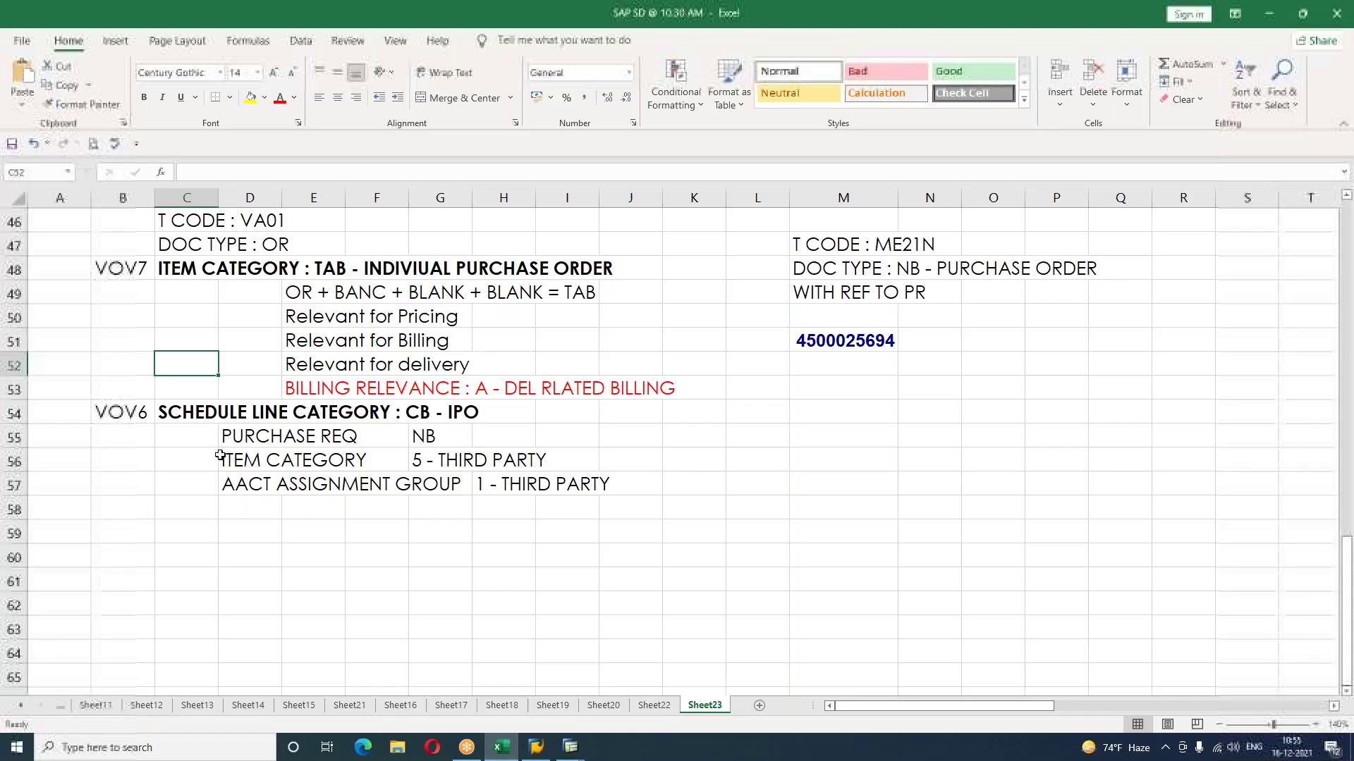
{"action": "right_click", "coordinate": [322, 389]}
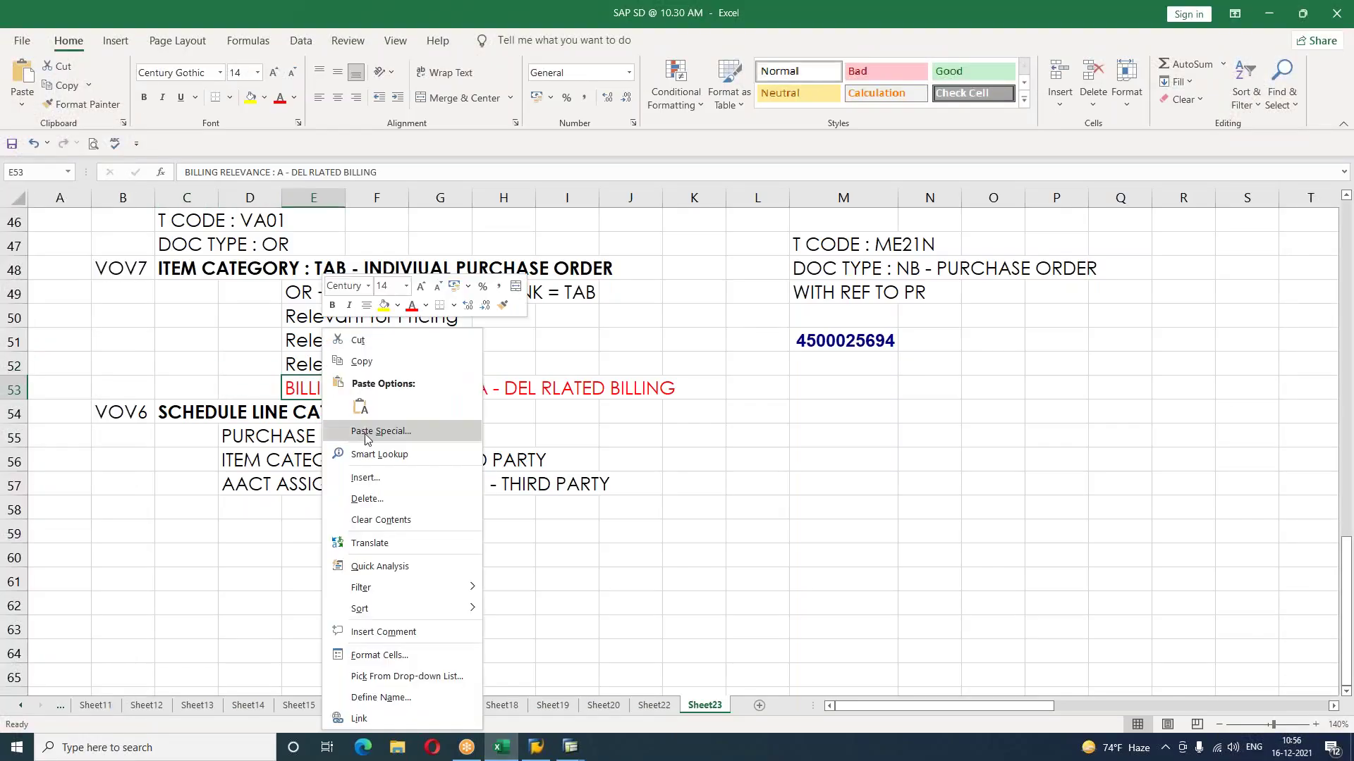
{"action": "left_click", "coordinate": [365, 477]}
{"action": "left_click", "coordinate": [361, 511]}
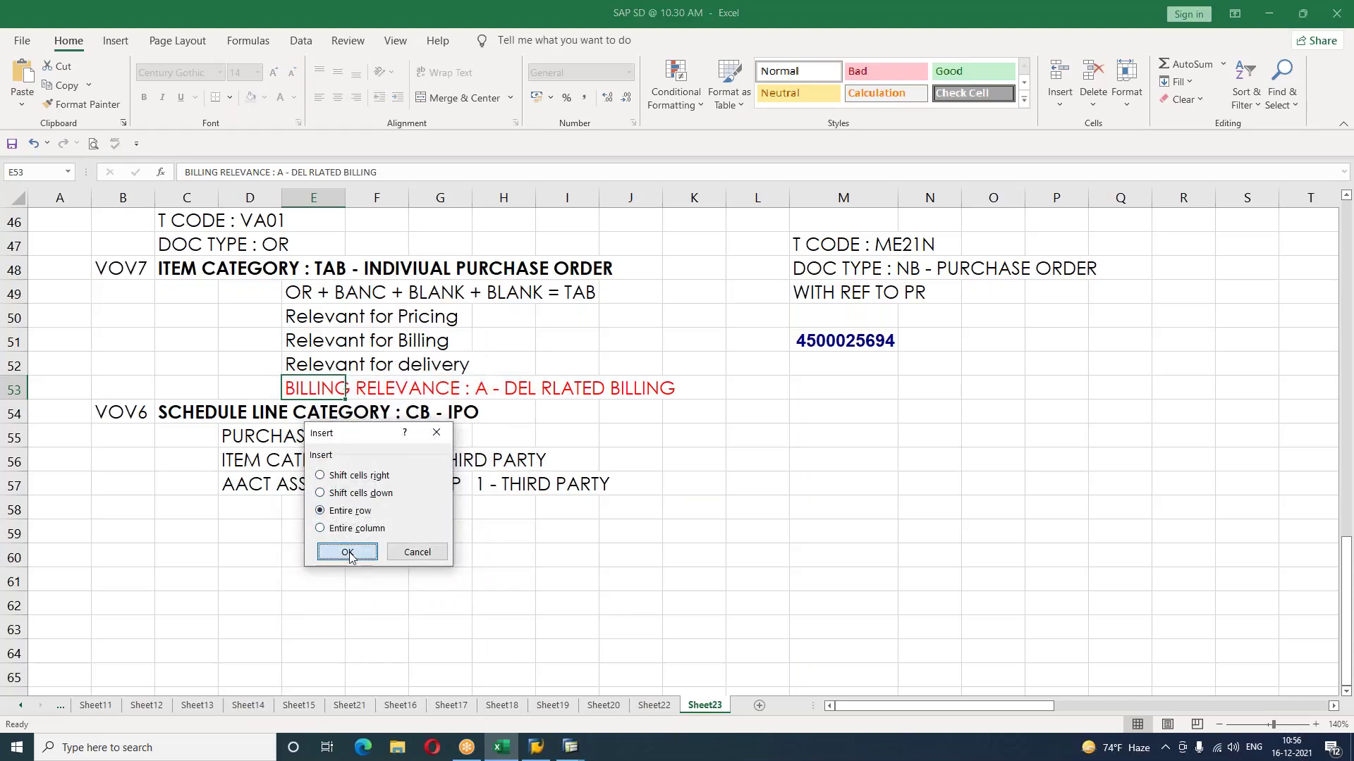
{"action": "left_click", "coordinate": [349, 552]}
Step: Enter "SPECIAL STOCK : E - ORDER ON HAND" in cell E53
{"action": "type", "text": "SPCIAL"}
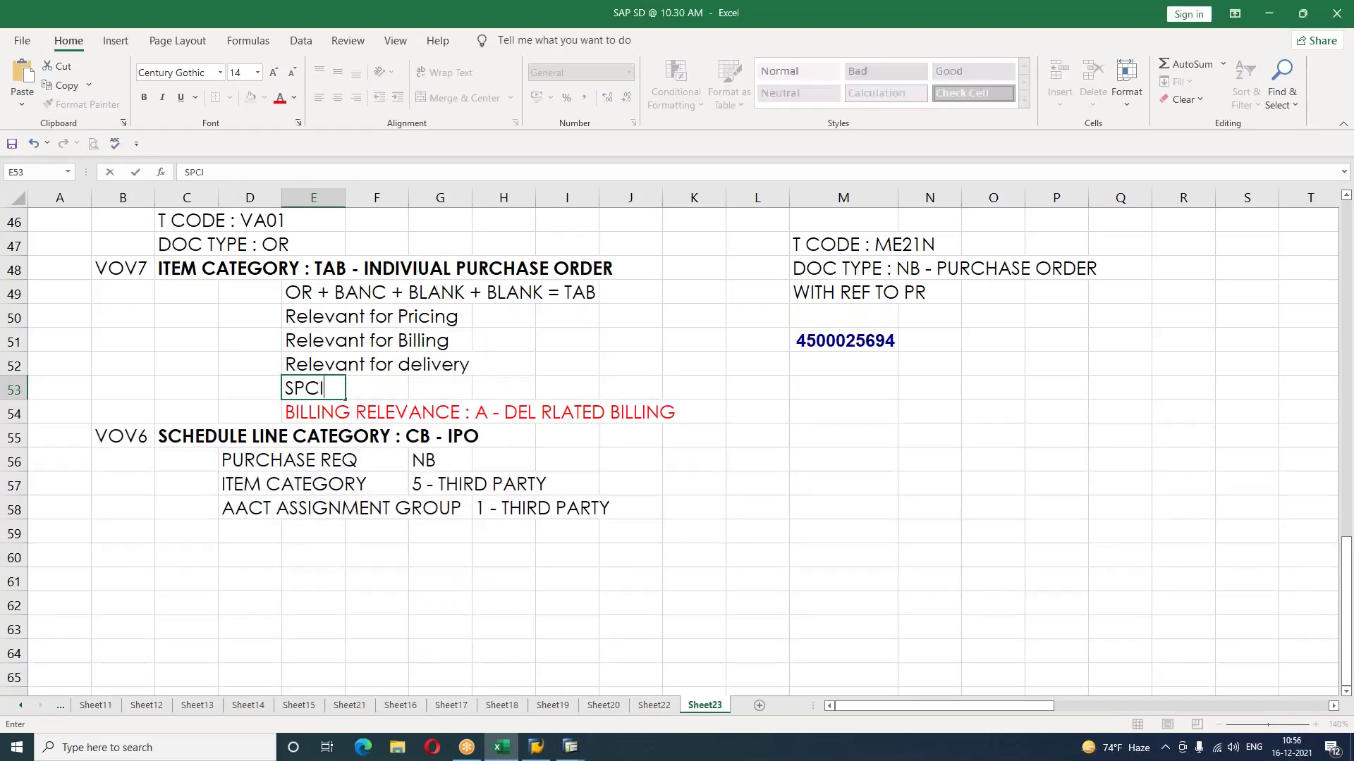
{"action": "key", "text": "BackSpace"}
{"action": "key", "text": "BackSpace"}
{"action": "type", "text": "ECIAL STOCK :"}
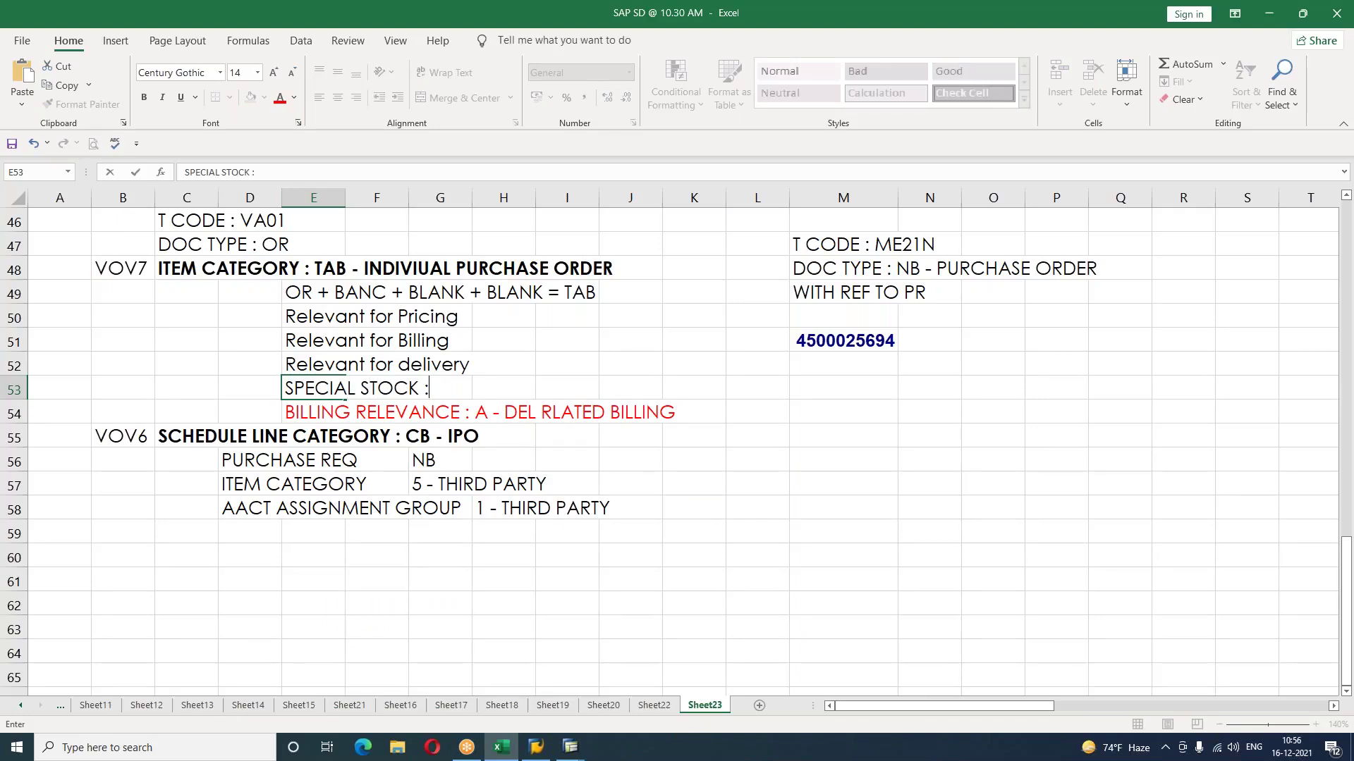
{"action": "type", "text": " E - ORDER ON HAND"}
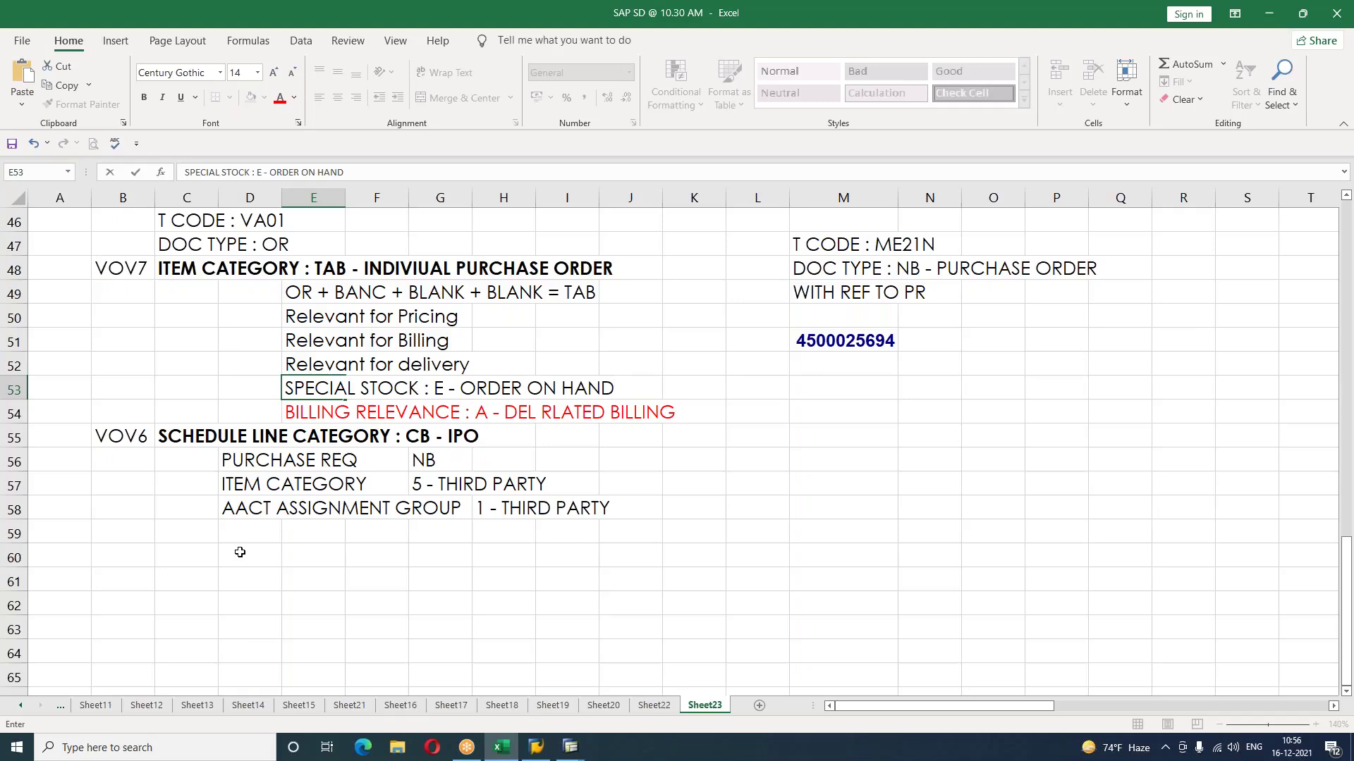
{"action": "left_click", "coordinate": [236, 552]}
Step: Insert an entire blank row above the SCHEDULE LINE CATEGORY : CB - IPO heading
{"action": "right_click", "coordinate": [151, 443]}
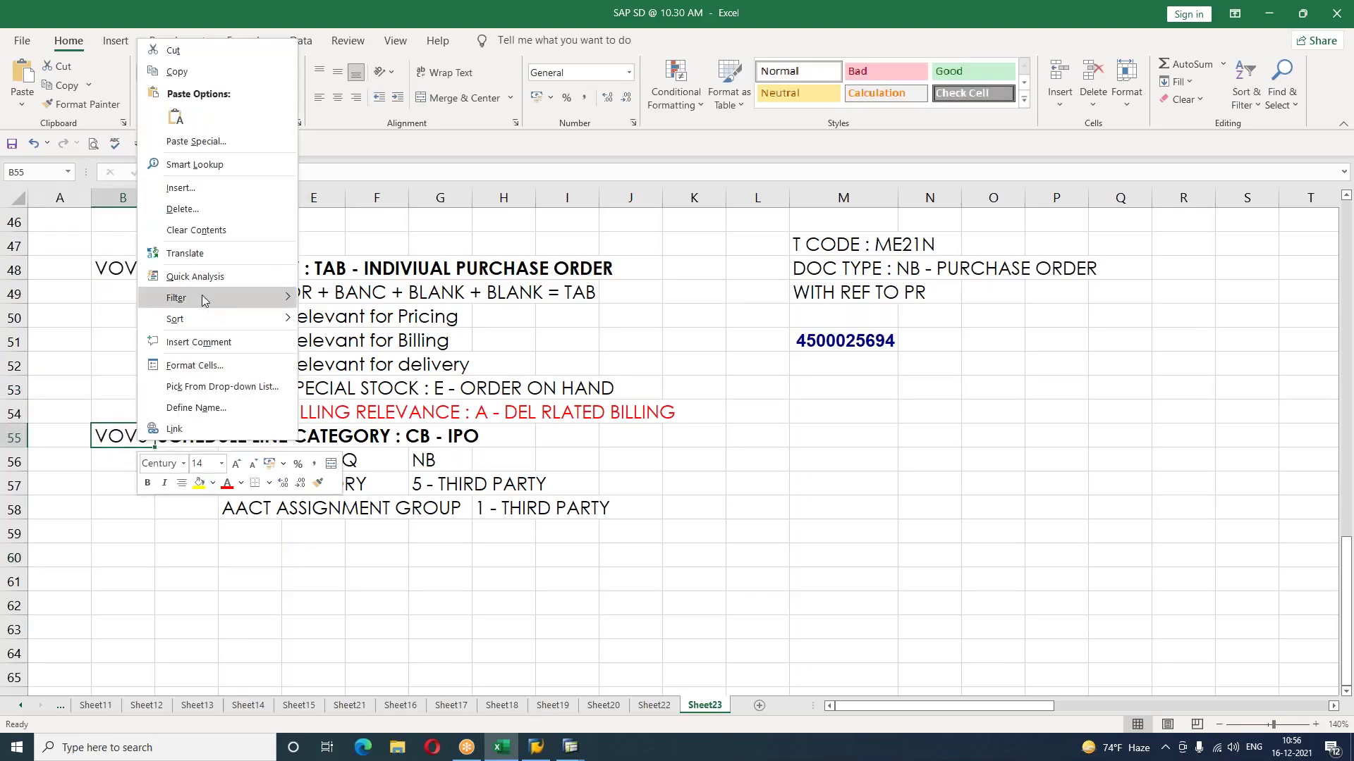
{"action": "left_click", "coordinate": [179, 187]}
{"action": "left_click", "coordinate": [180, 214]}
{"action": "left_click", "coordinate": [178, 256]}
{"action": "left_click", "coordinate": [187, 549]}
{"action": "left_click", "coordinate": [322, 582]}
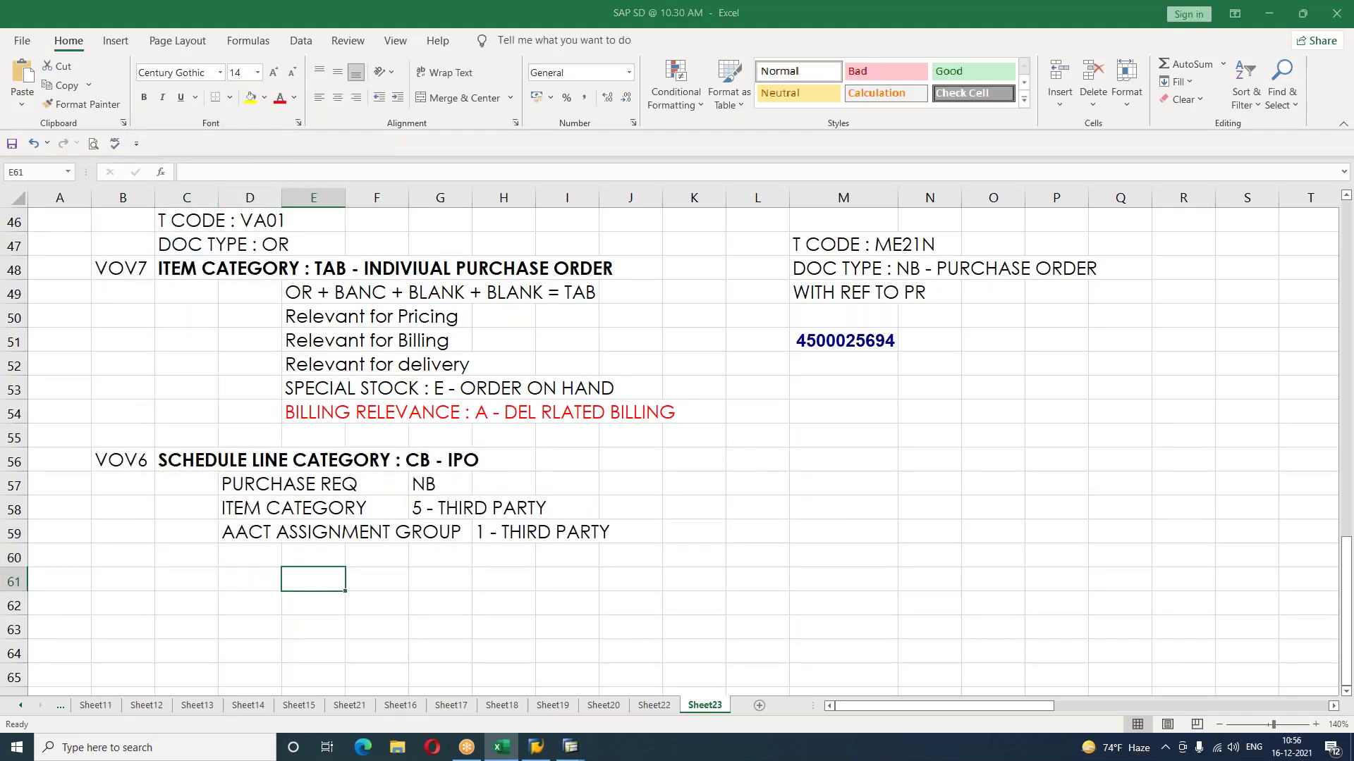
Step: Switch back to SAP, open transaction VOV6 and display the details of schedule line category CB
{"action": "key", "text": "alt+Tab"}
{"action": "left_click", "coordinate": [139, 68]}
{"action": "type", "text": "/NVOV6"}
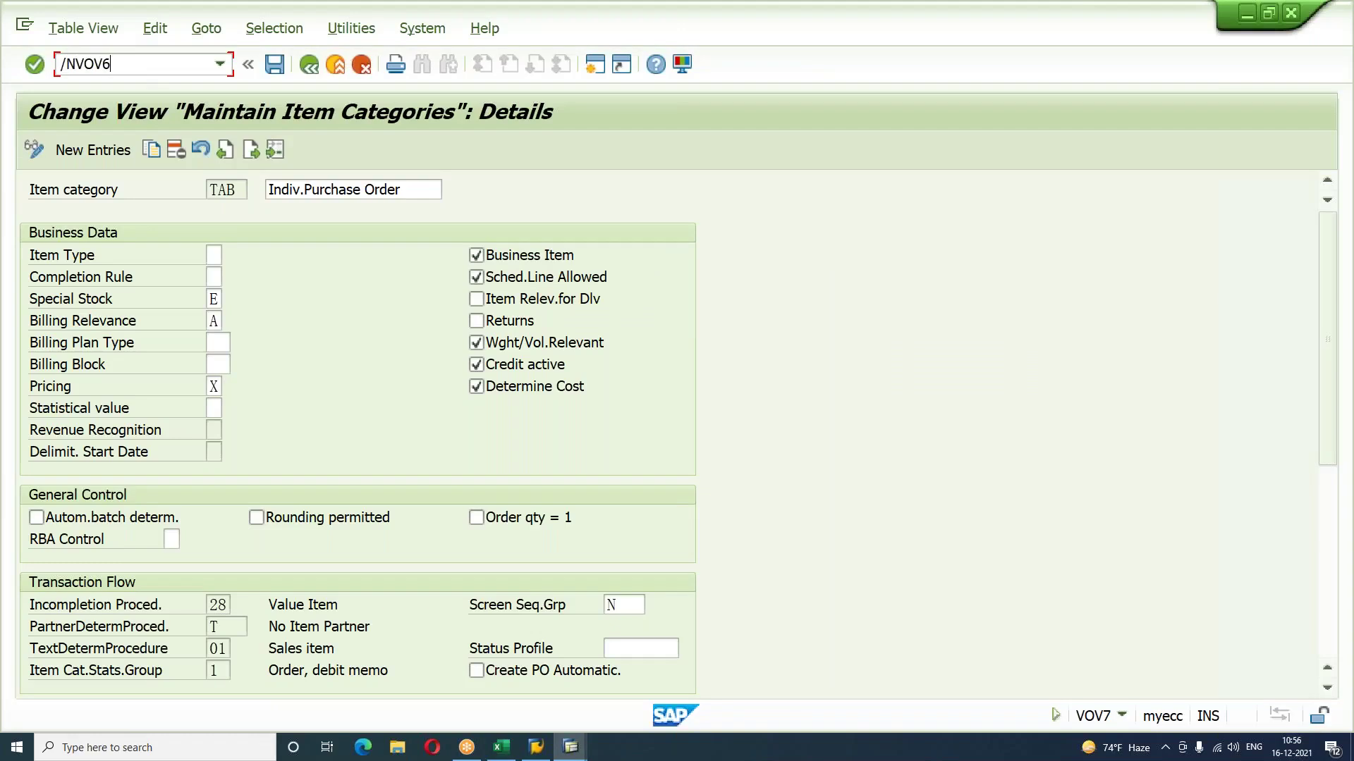
{"action": "key", "text": "Return"}
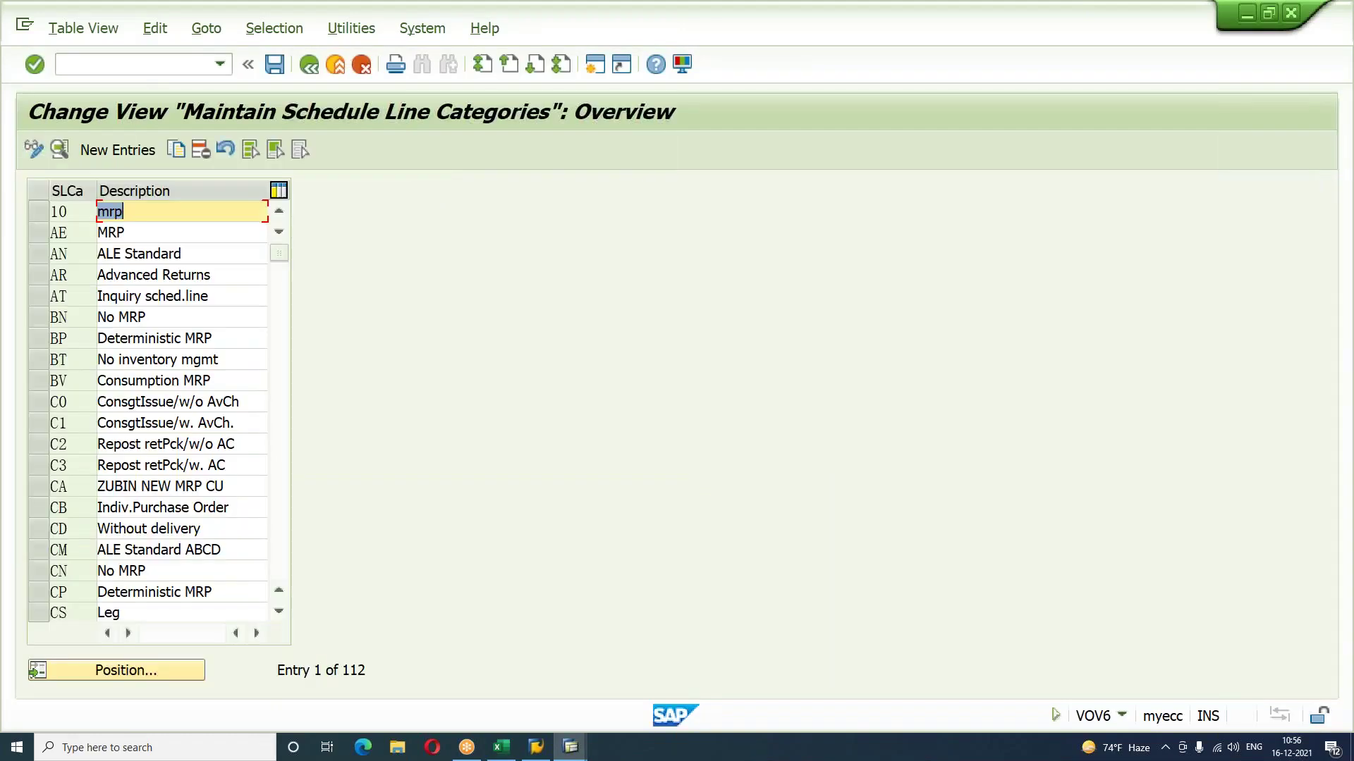
{"action": "left_click", "coordinate": [177, 666]}
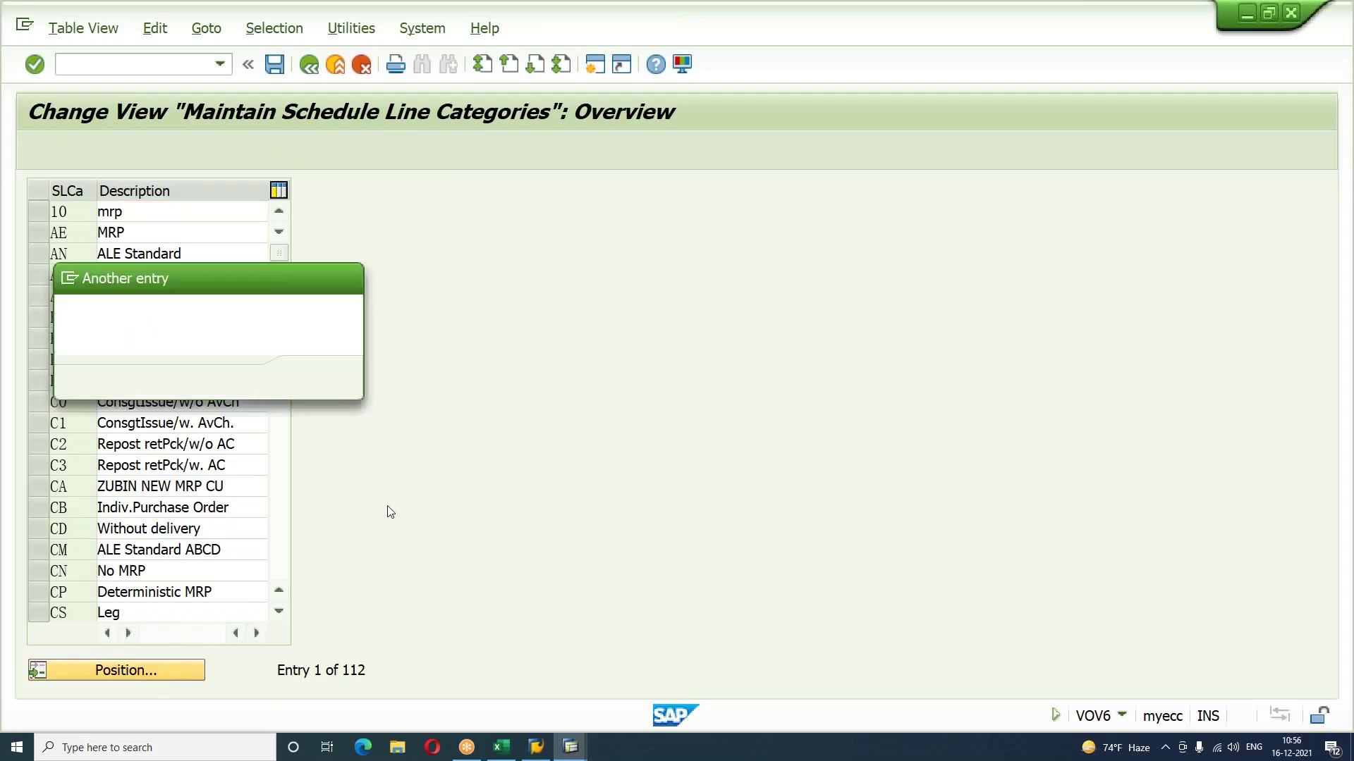
{"action": "type", "text": "CB"}
{"action": "key", "text": "Return"}
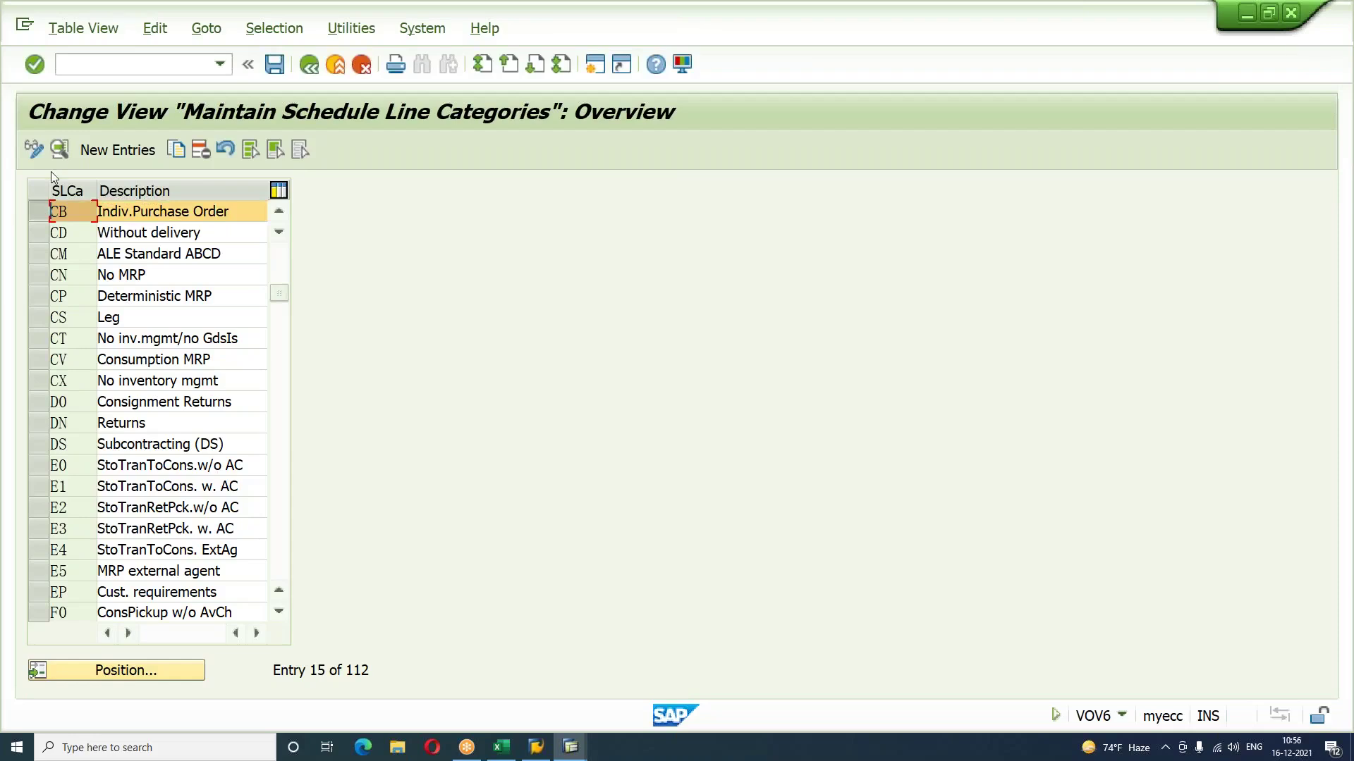
{"action": "left_click", "coordinate": [59, 149]}
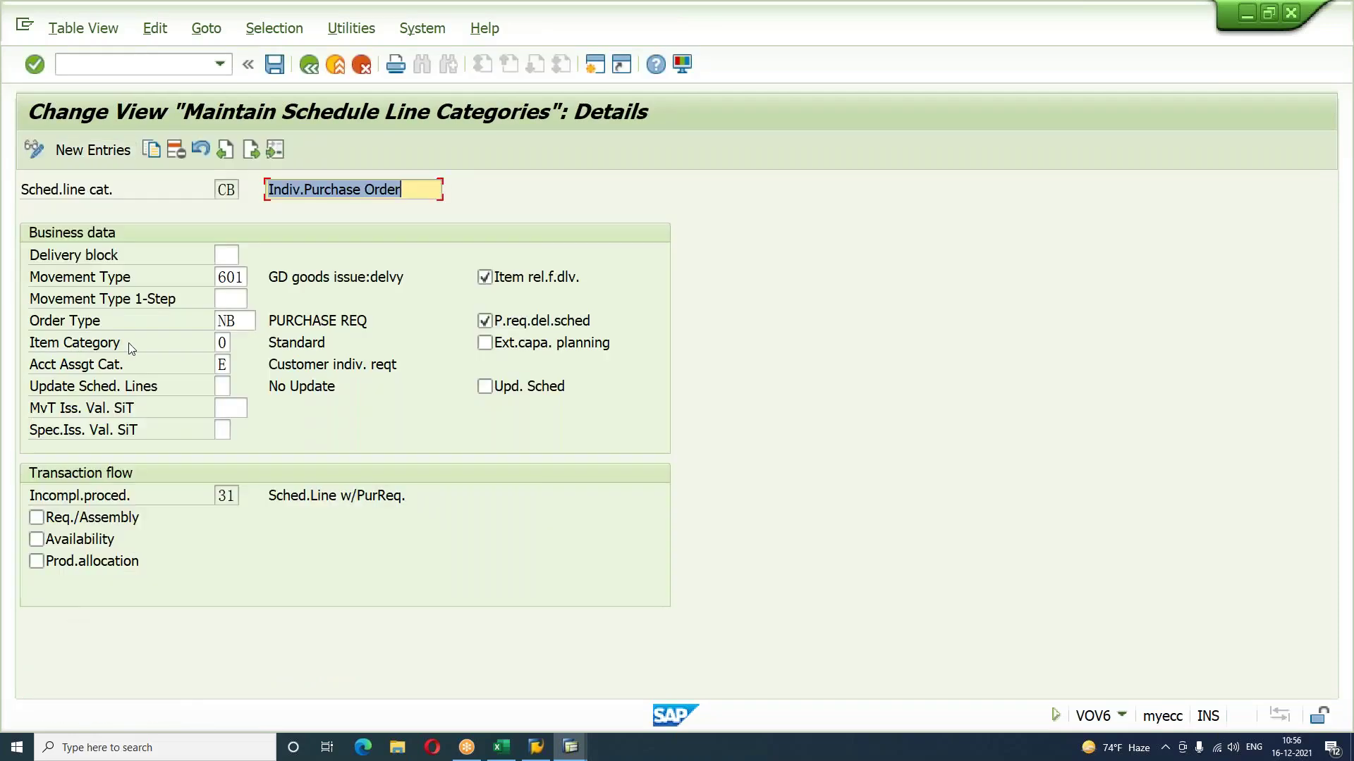
Step: Examine the movement type, order type, item category and account assignment category settings of schedule line category CB
{"action": "left_click", "coordinate": [230, 277]}
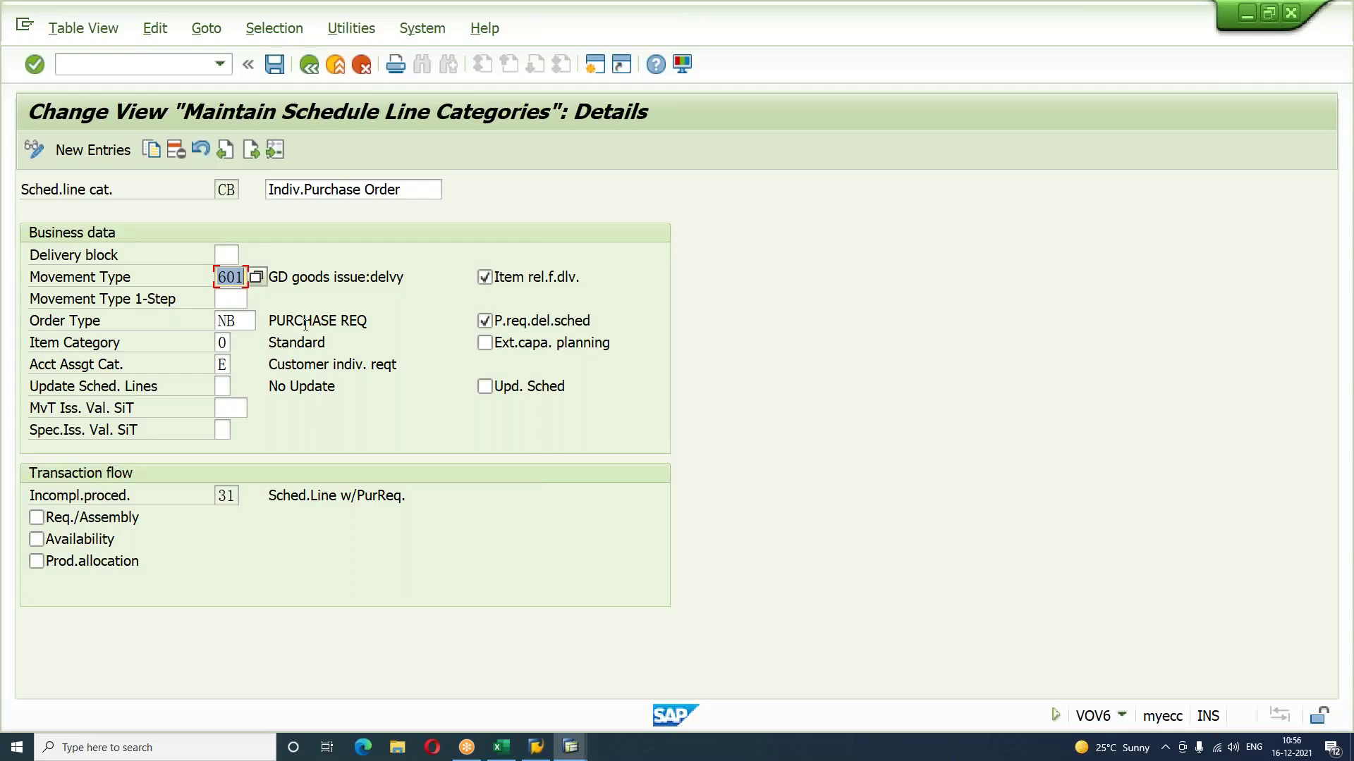
{"action": "key", "text": "Tab"}
{"action": "key", "text": "Tab"}
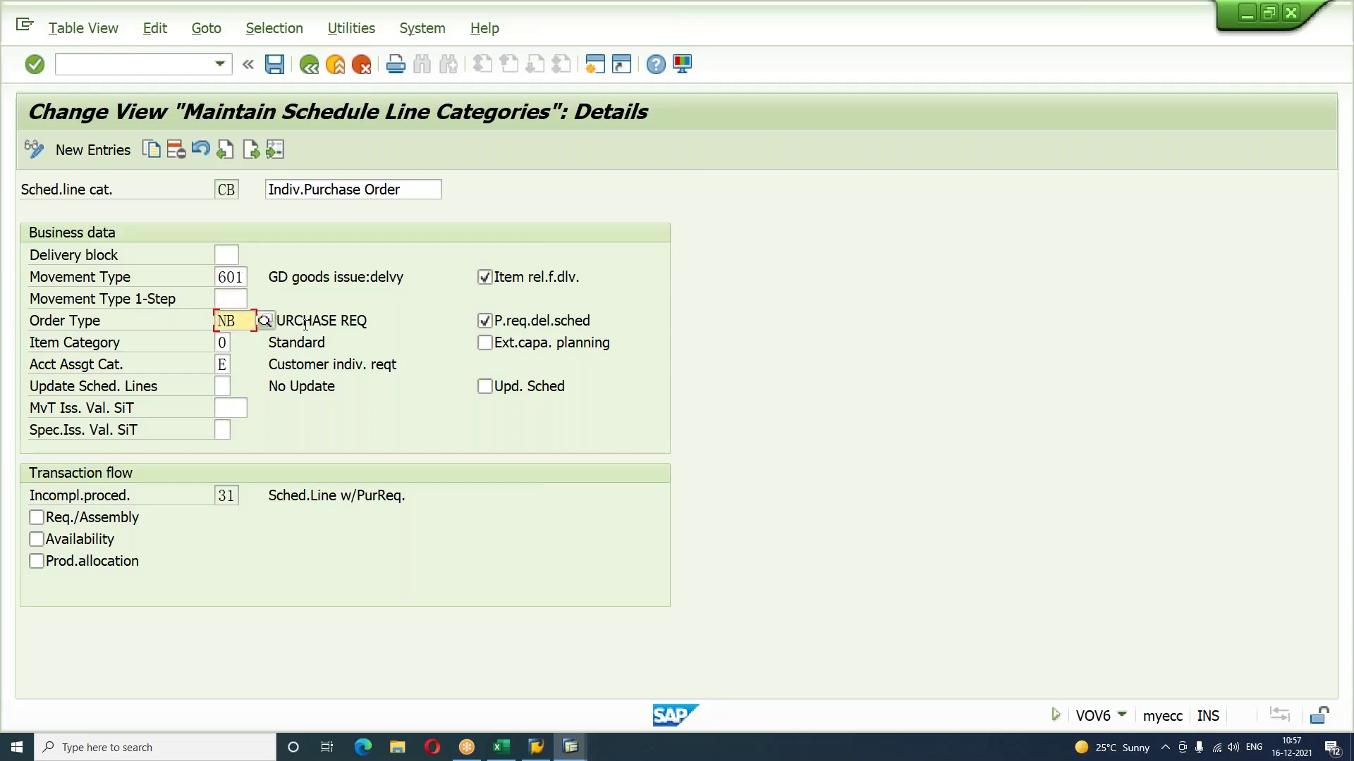
{"action": "key", "text": "Tab"}
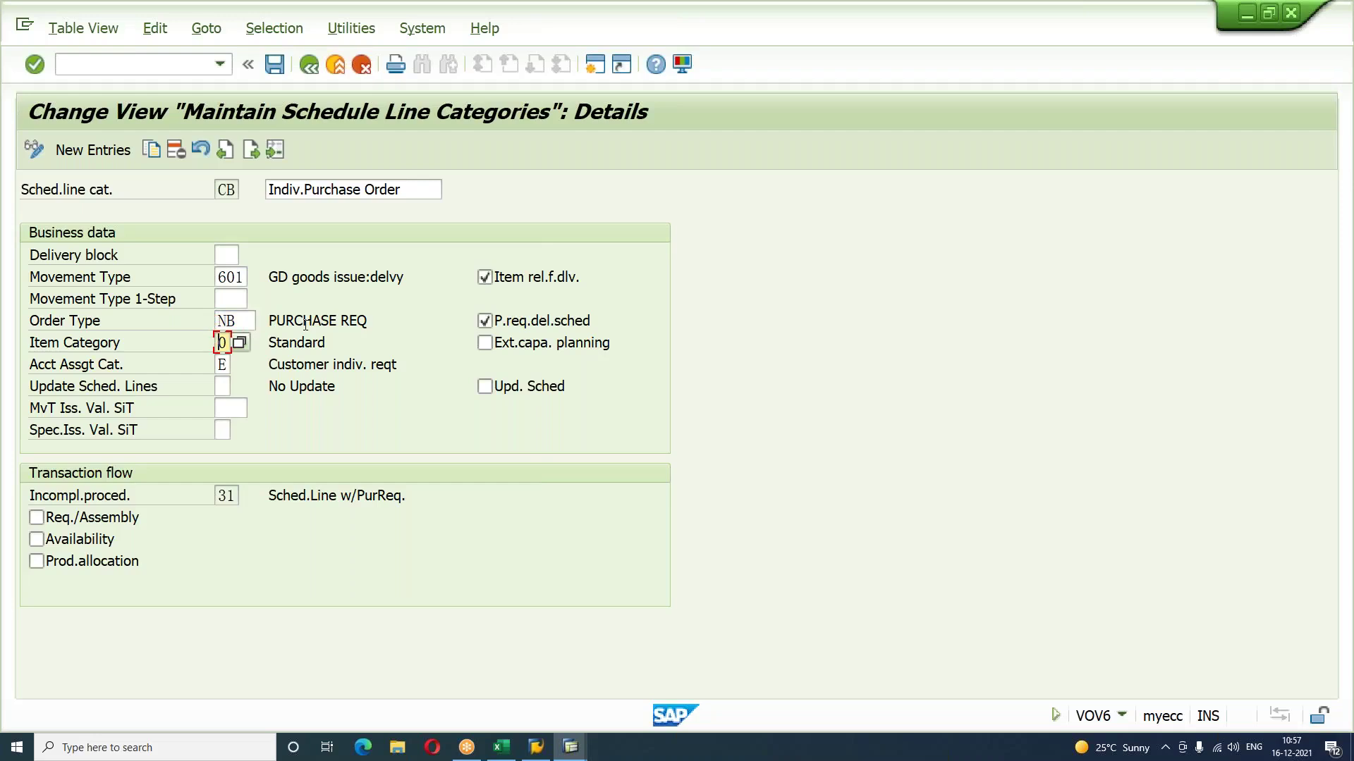
{"action": "key", "text": "Tab"}
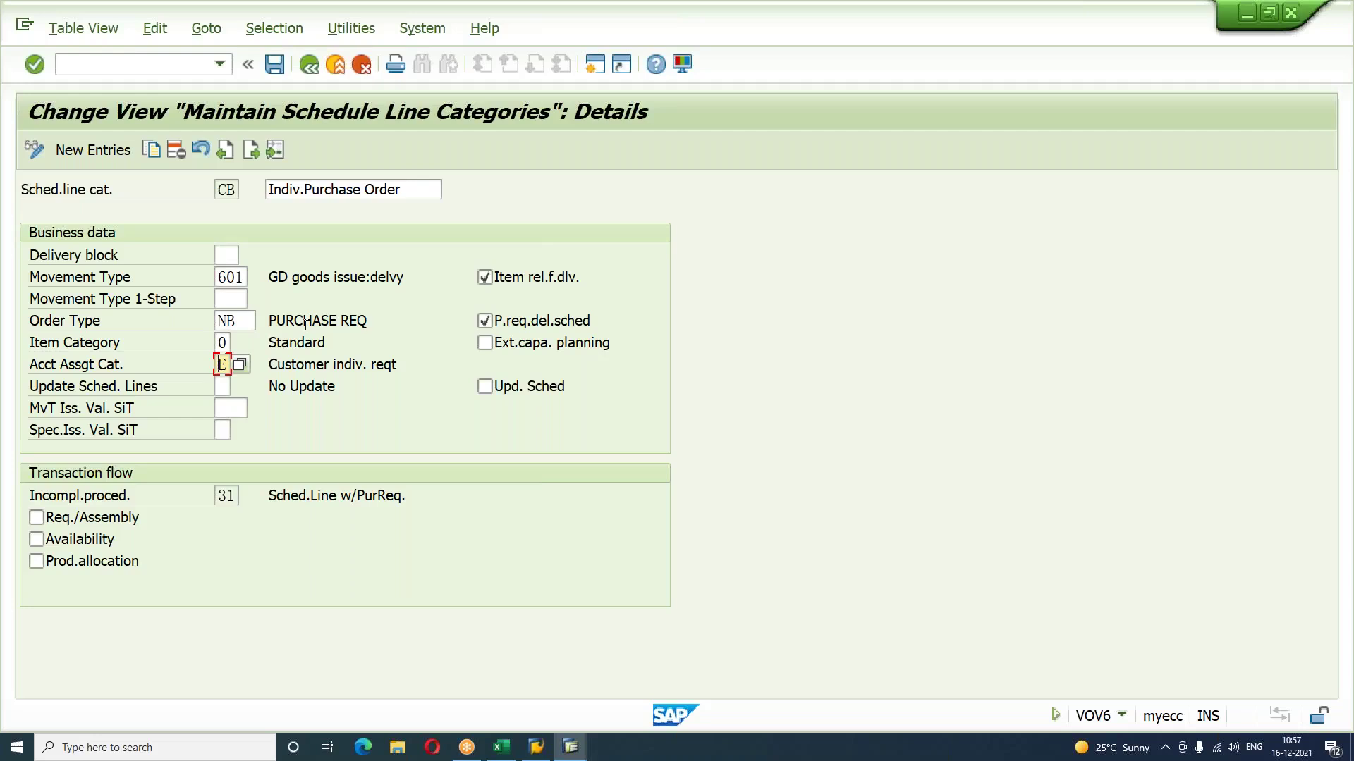
{"action": "key", "text": "Up"}
{"action": "key", "text": "Down"}
{"action": "key", "text": "Up"}
{"action": "key", "text": "Down"}
{"action": "key", "text": "Up"}
{"action": "key", "text": "Down"}
{"action": "key", "text": "Up"}
{"action": "key", "text": "Down"}
{"action": "key", "text": "Up"}
{"action": "key", "text": "Down"}
{"action": "key", "text": "Down"}
{"action": "key", "text": "Up"}
{"action": "key", "text": "Up"}
{"action": "key", "text": "Up"}
{"action": "key", "text": "Up"}
{"action": "key", "text": "Up"}
{"action": "key", "text": "Tab"}
{"action": "key", "text": "Tab"}
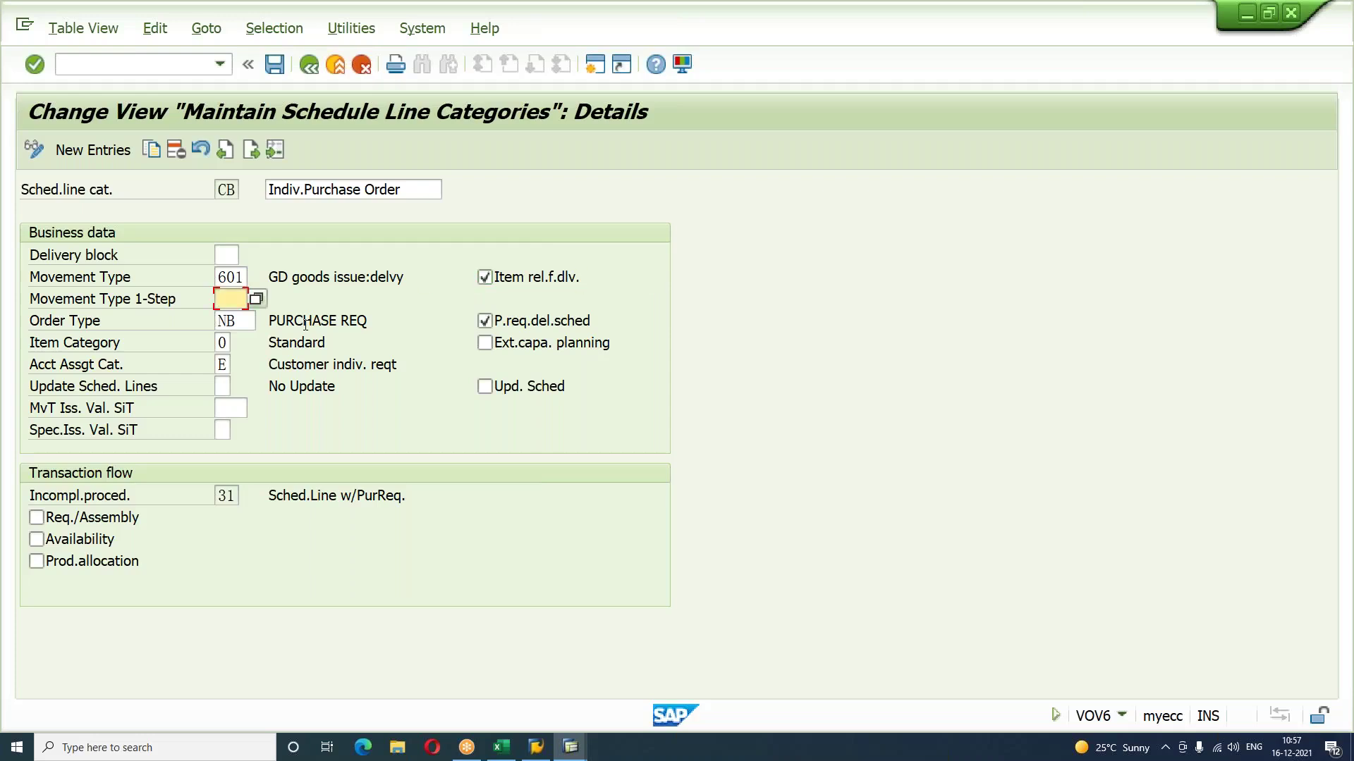
Step: Switch to the Excel notes and add "MOVEMENT TYPE : 601" in cell D60 below the account assignment group line
{"action": "left_click", "coordinate": [501, 747]}
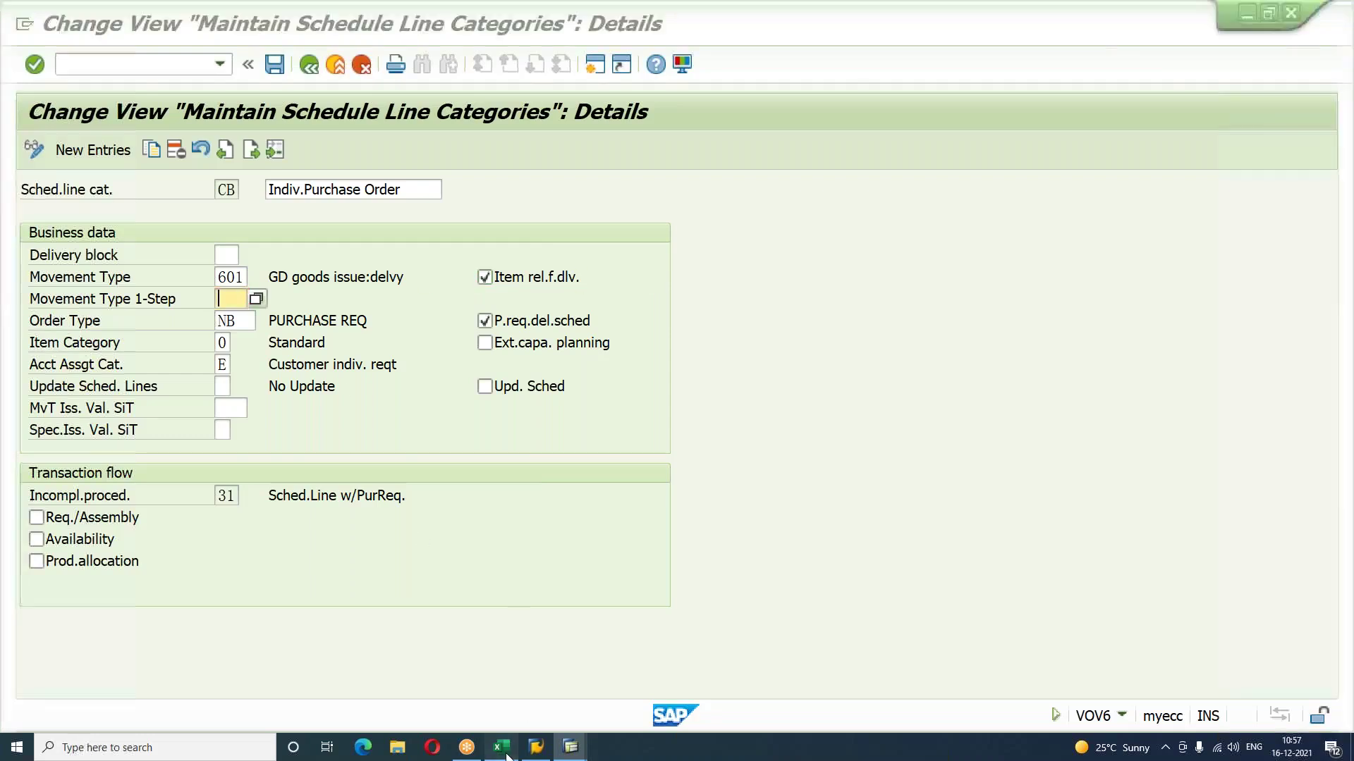
{"action": "left_click", "coordinate": [253, 556]}
{"action": "type", "text": "MOVEME"}
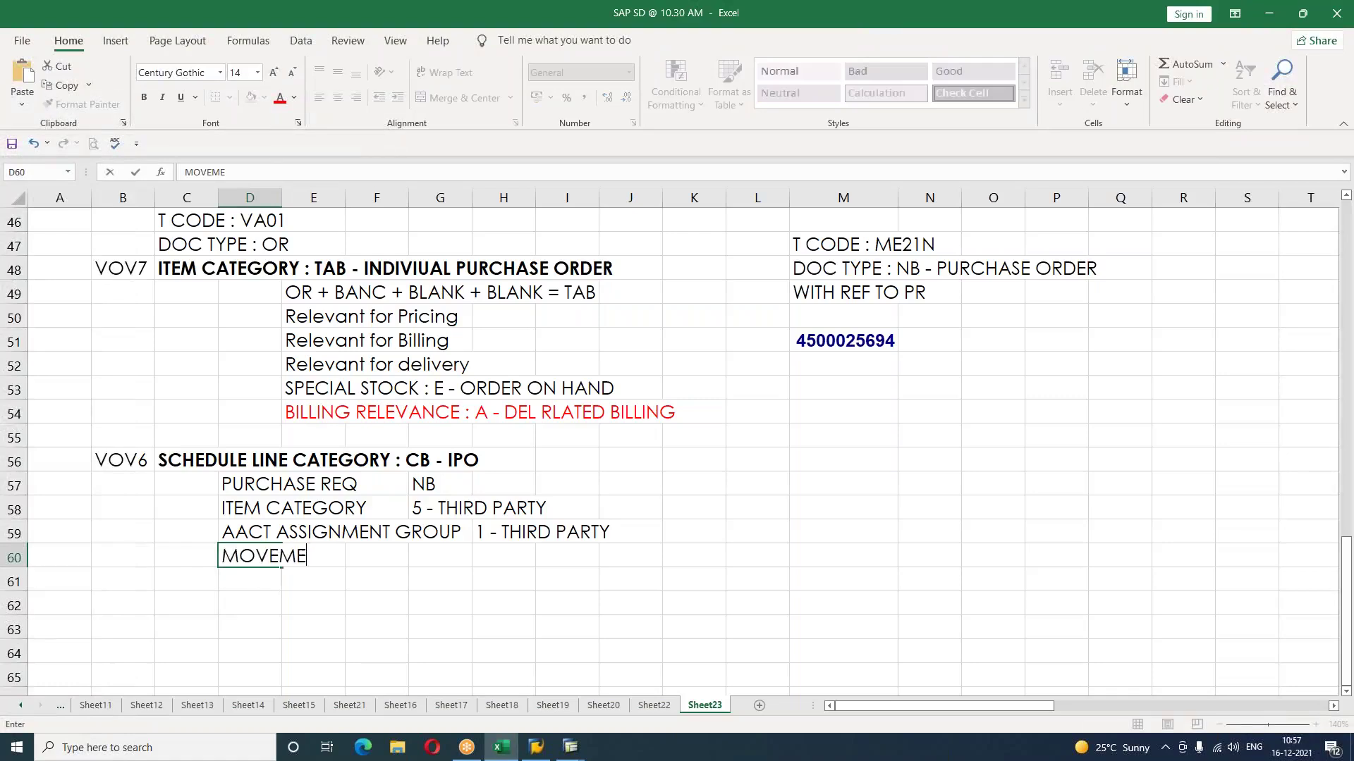
{"action": "type", "text": "NT TYPE : 601"}
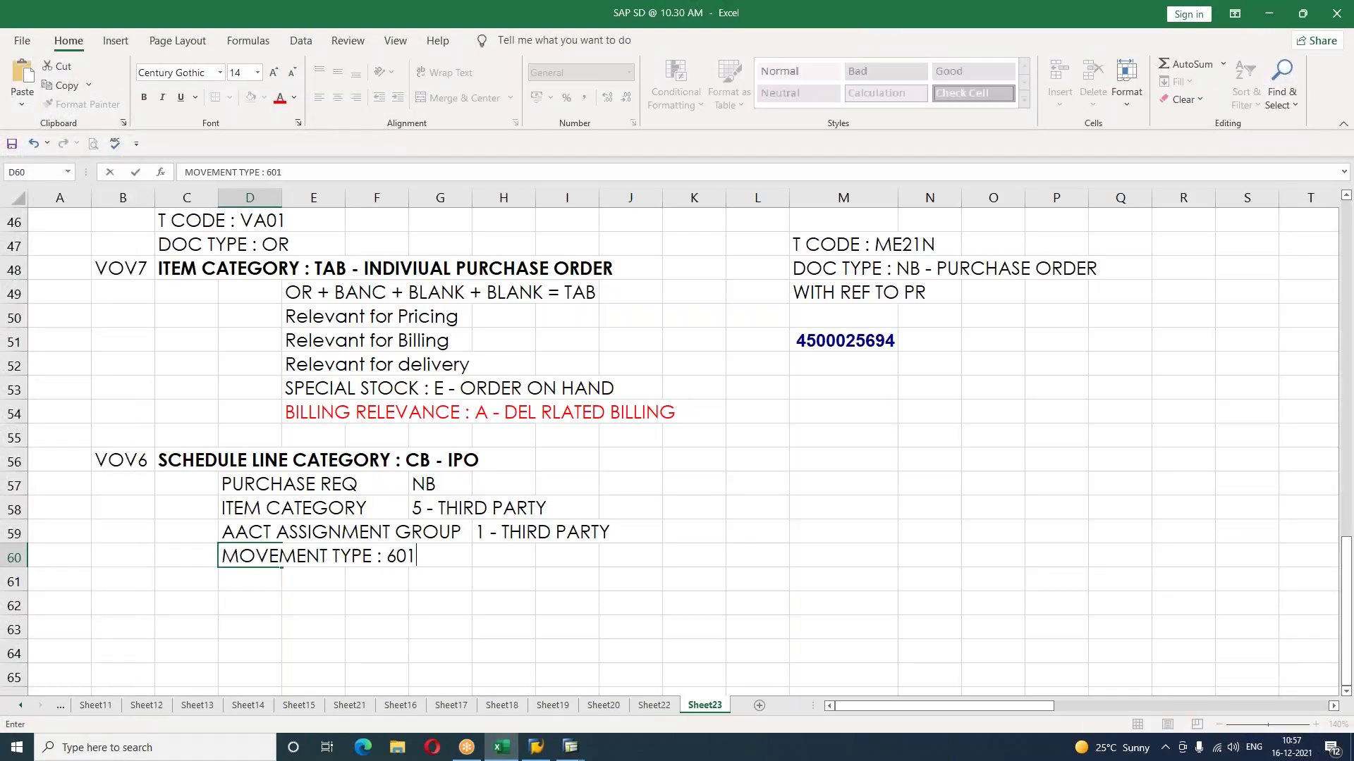
{"action": "key", "text": "Return"}
Step: Change the ITEM CATEGORY value in cell G58 of the schedule line category notes to "0 - STANDARD"
{"action": "left_click", "coordinate": [265, 484]}
{"action": "double_click", "coordinate": [265, 507]}
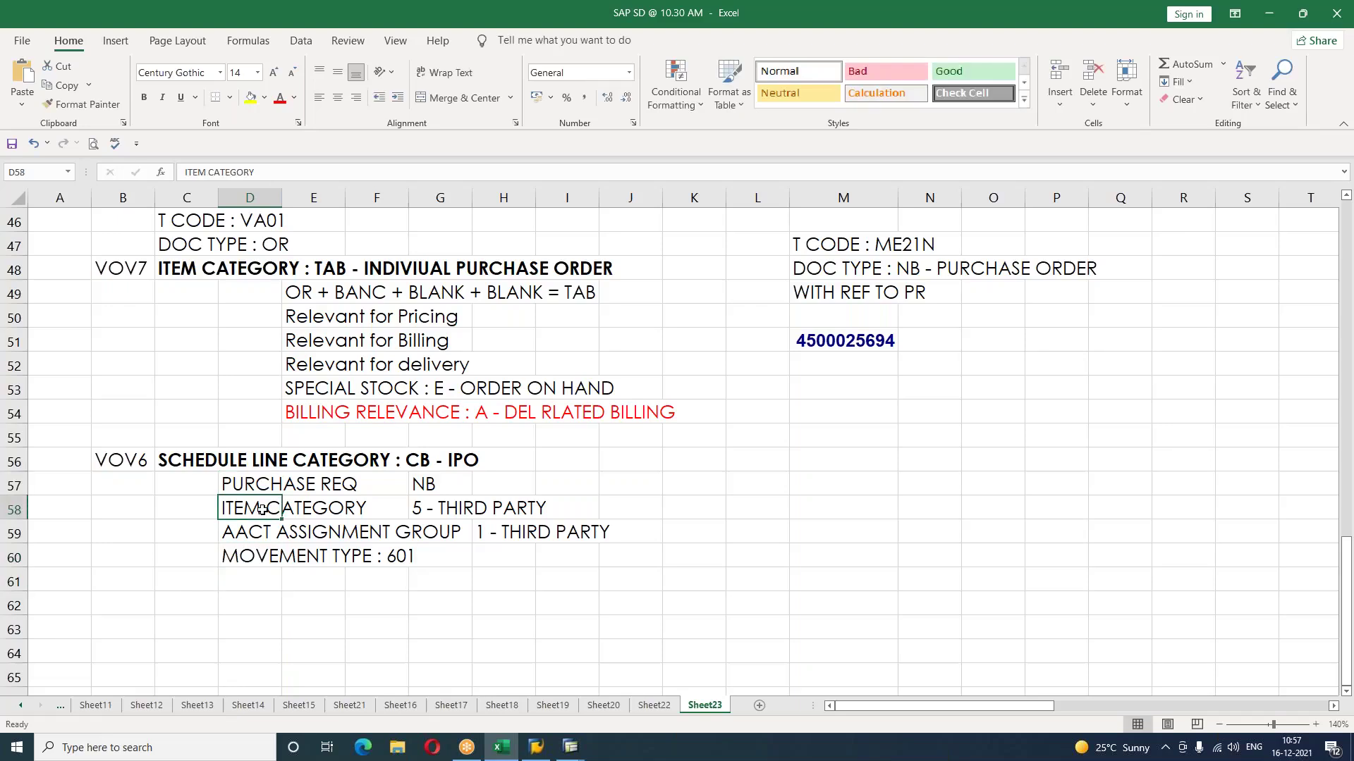
{"action": "left_click", "coordinate": [420, 507]}
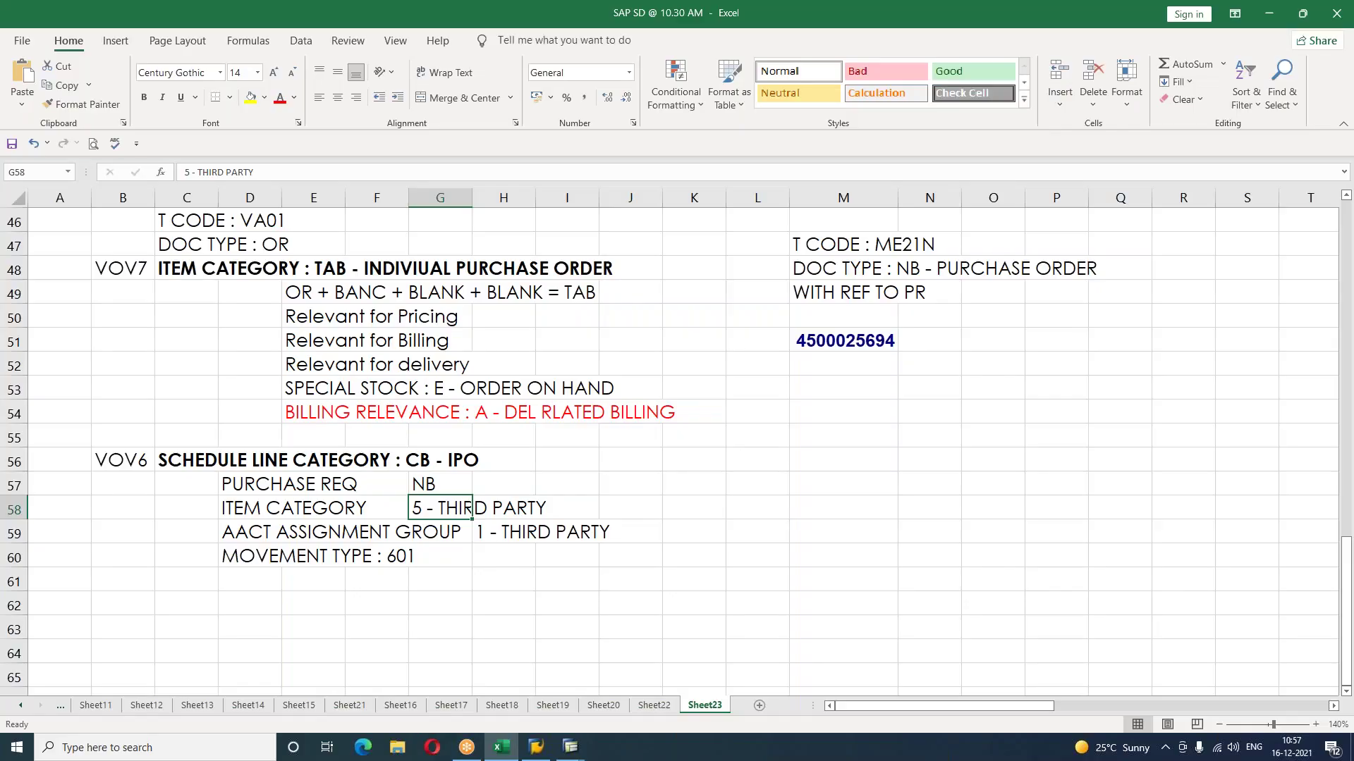
{"action": "type", "text": "0 - STANDARD"}
{"action": "key", "text": "Return"}
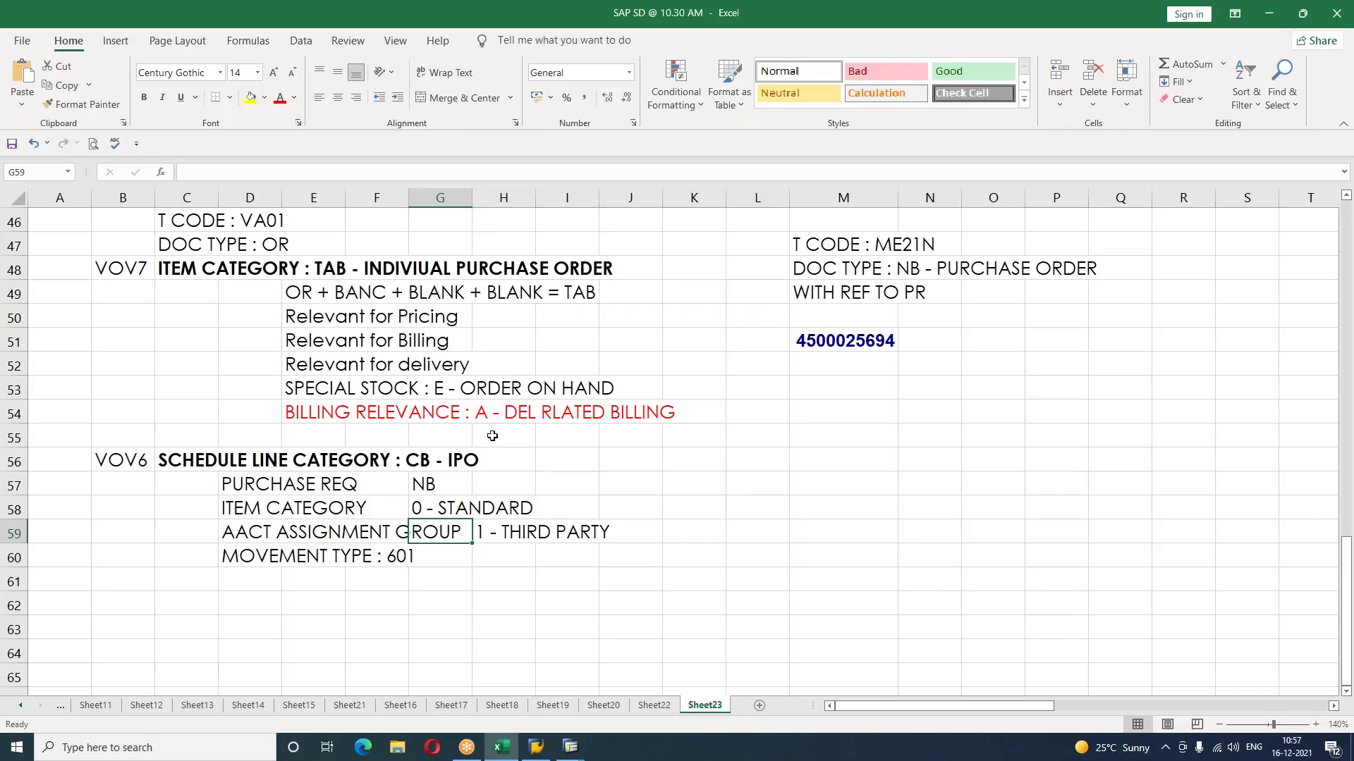
Step: Replace the account assignment group value in cell H59 with "E - CUSTOMER IND REQ"
{"action": "key", "text": "Right"}
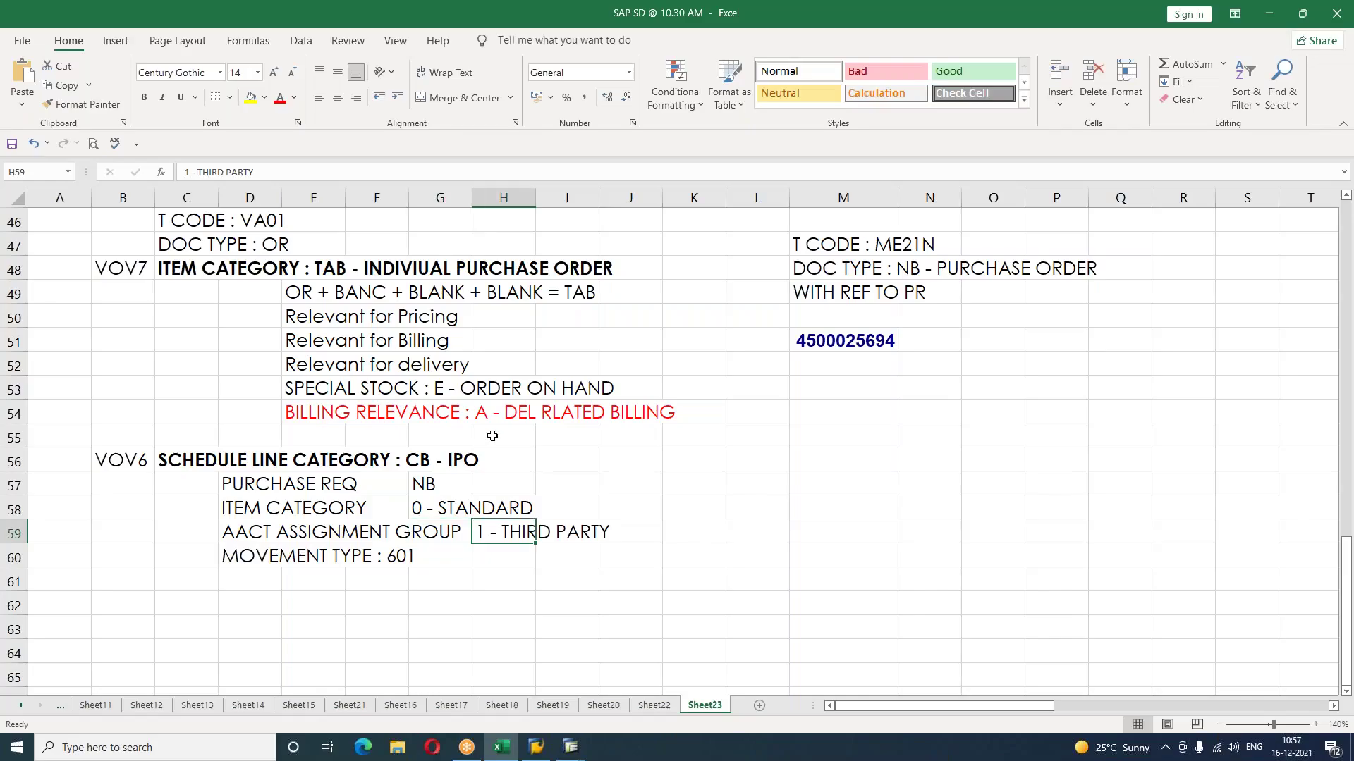
{"action": "type", "text": "E - CU"}
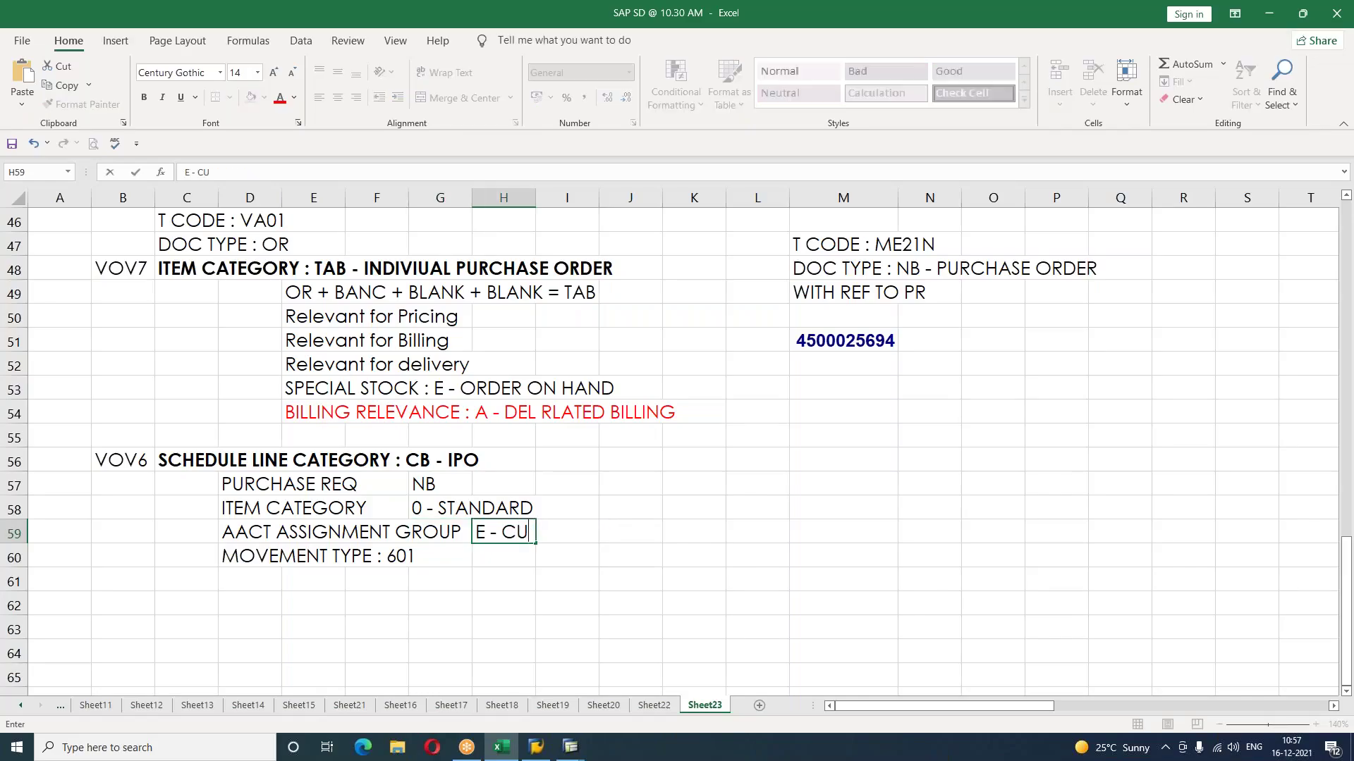
{"action": "type", "text": "STOMER IND "}
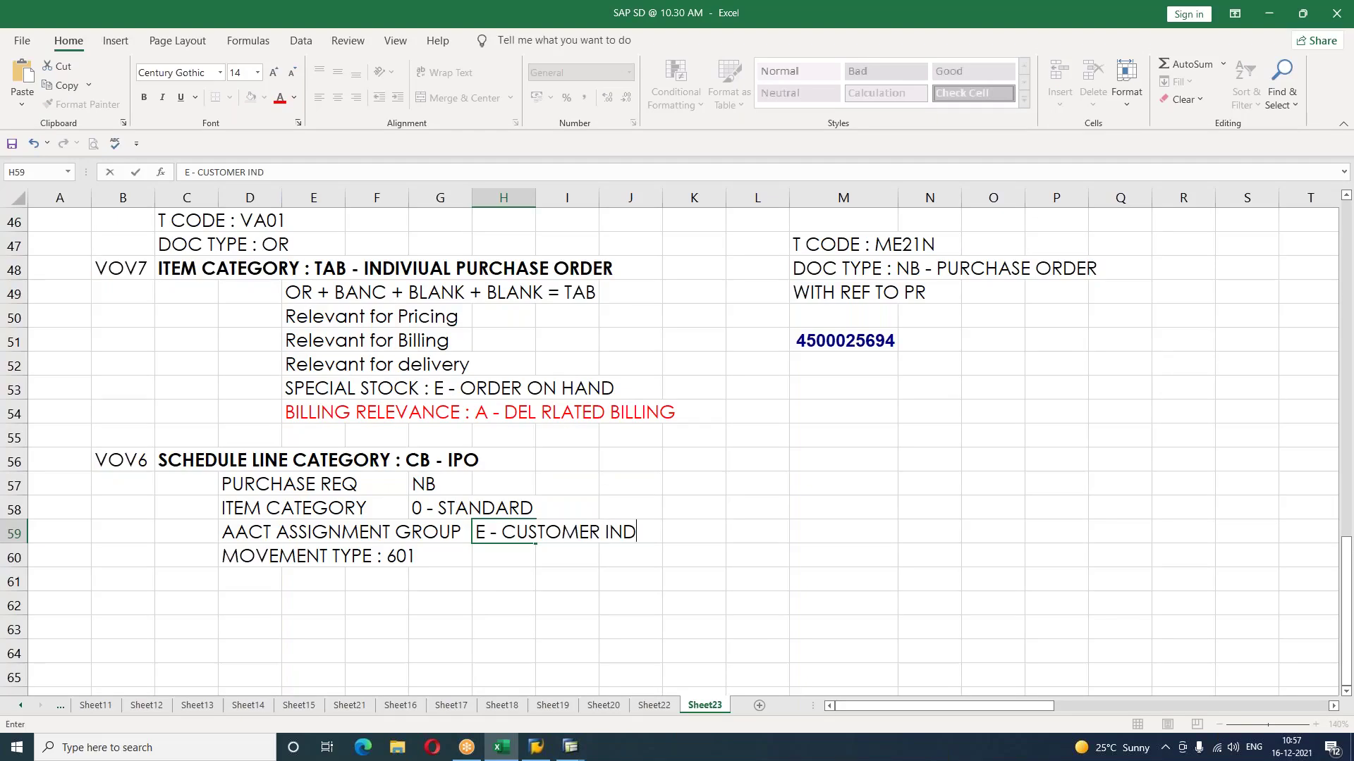
{"action": "type", "text": "REQ"}
{"action": "left_click", "coordinate": [413, 556]}
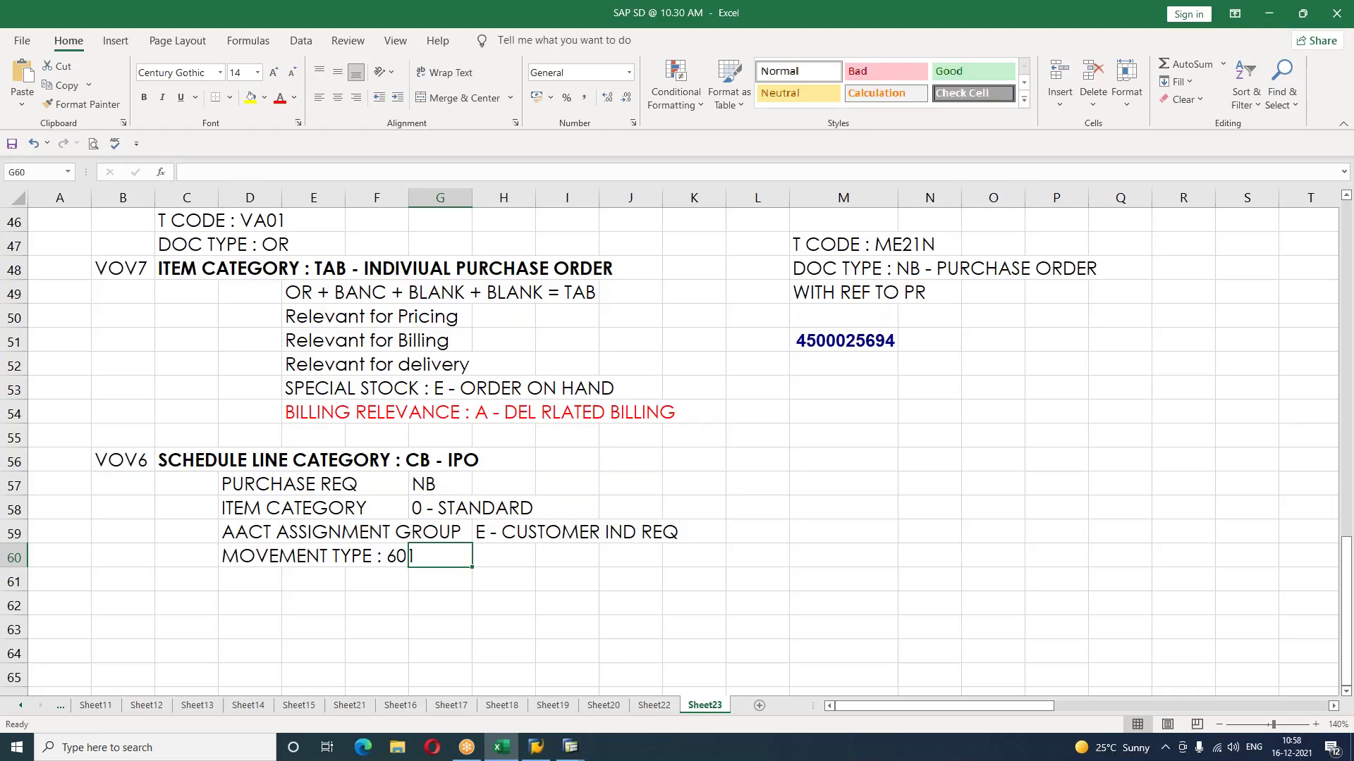
Step: Review the opening of the individual purchase order notes and the stock transfer and trading scenarios topics under SD - MM INTEGRATION on Sheet20
{"action": "left_click", "coordinate": [803, 486]}
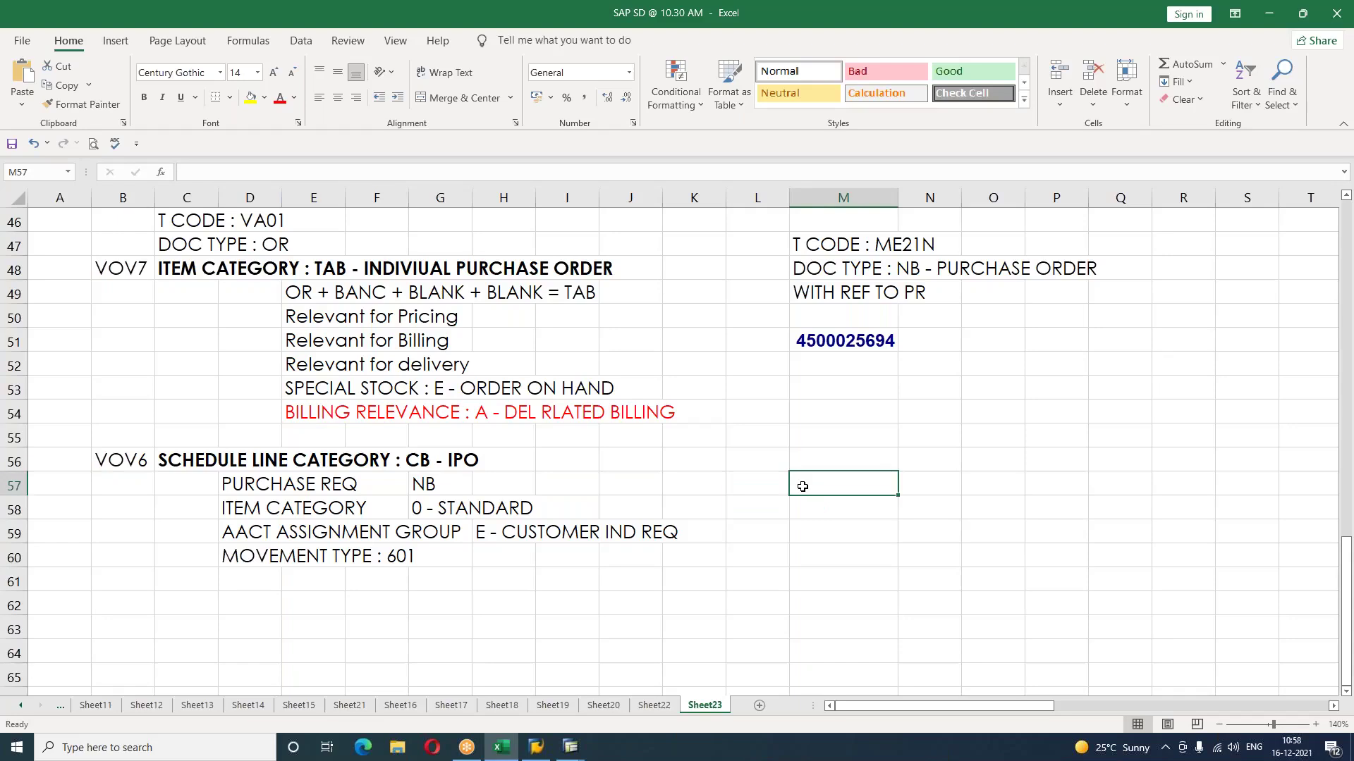
{"action": "scroll", "coordinate": [802, 487], "scroll_direction": "up", "scroll_amount": 4}
{"action": "scroll", "coordinate": [802, 486], "scroll_direction": "up", "scroll_amount": 12}
{"action": "left_click", "coordinate": [246, 361]}
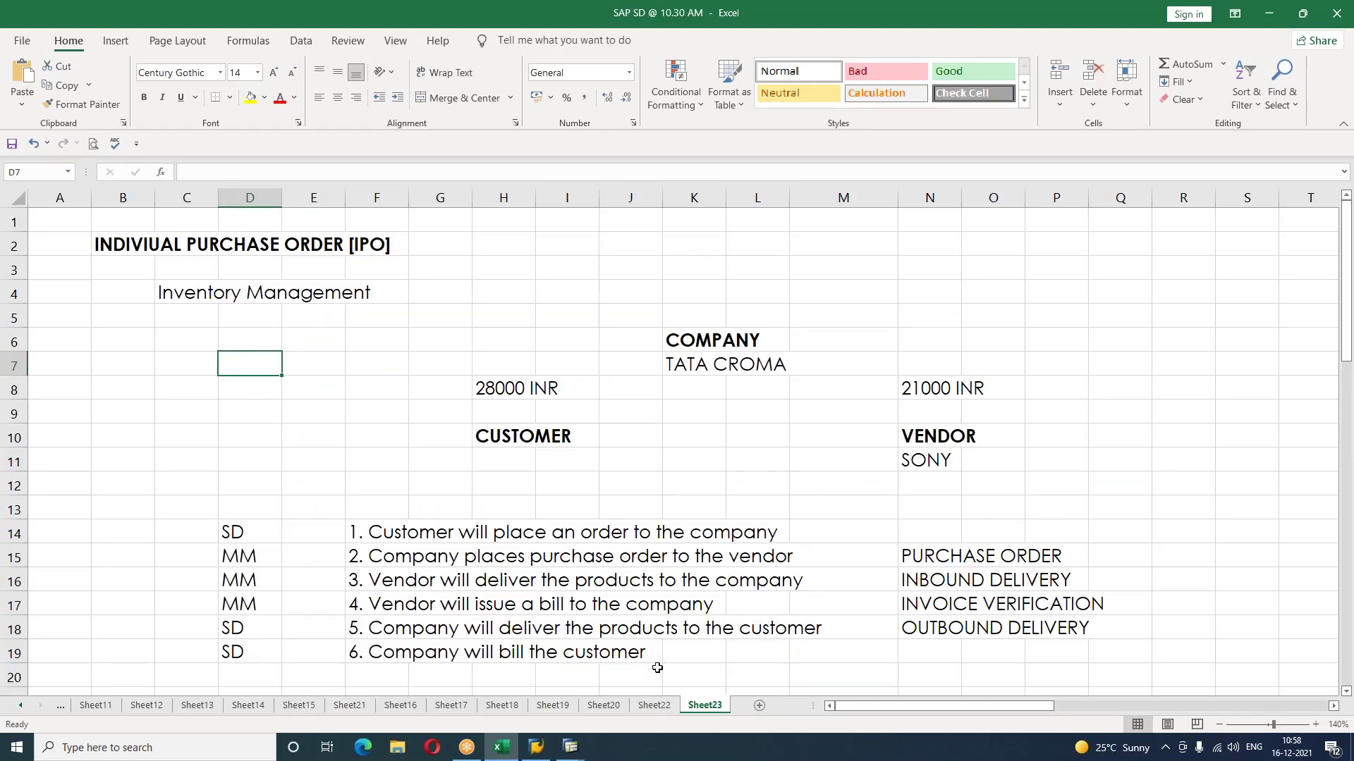
{"action": "left_click", "coordinate": [656, 706]}
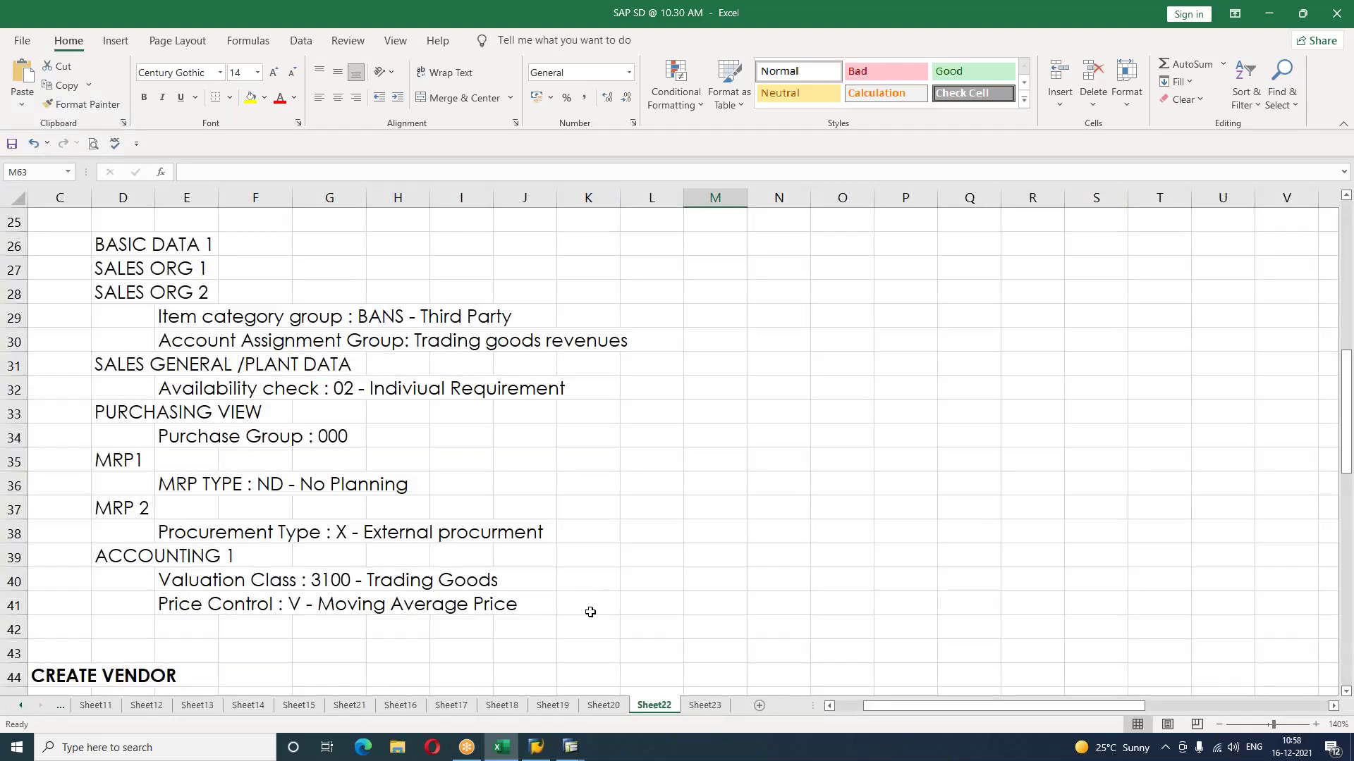
{"action": "left_click", "coordinate": [603, 706]}
{"action": "scroll", "coordinate": [595, 645], "scroll_direction": "up", "scroll_amount": 20}
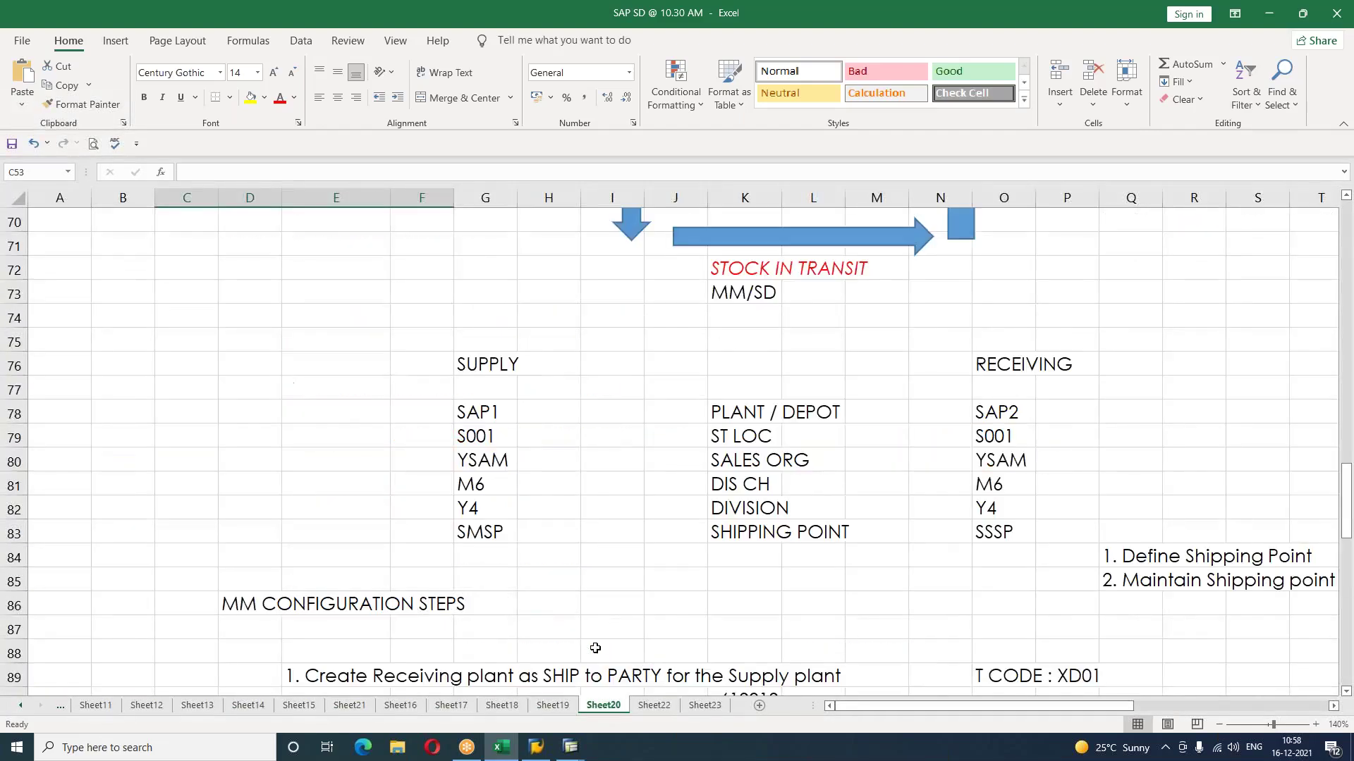
{"action": "scroll", "coordinate": [595, 648], "scroll_direction": "up", "scroll_amount": 11}
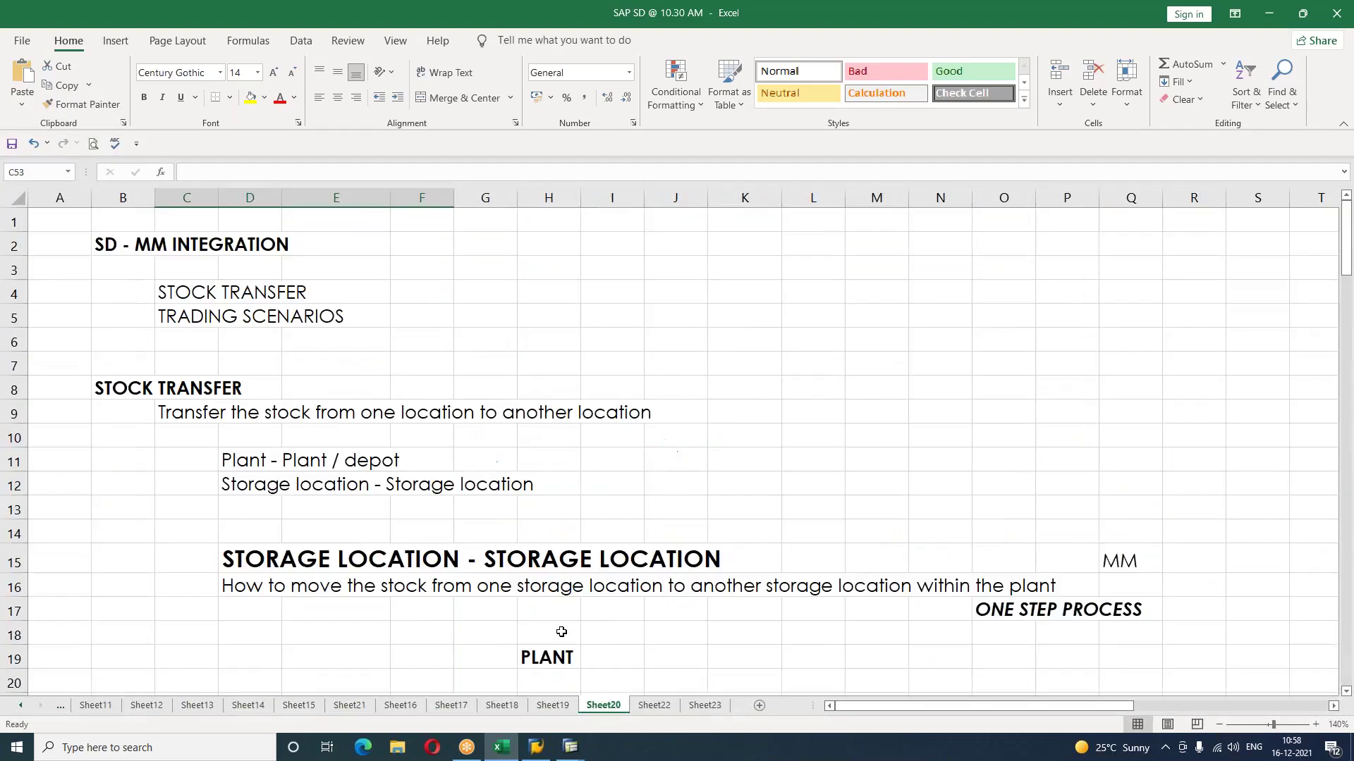
{"action": "left_click", "coordinate": [201, 297]}
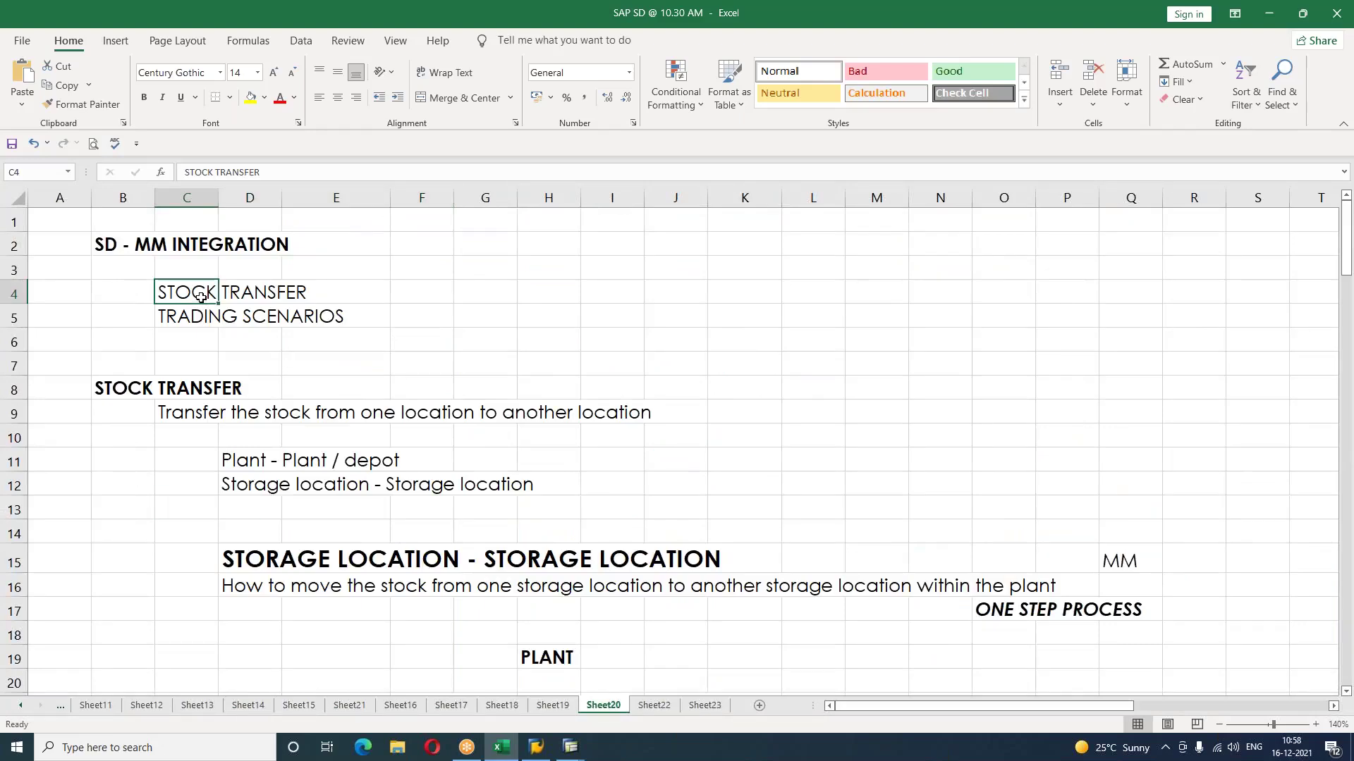
{"action": "left_click", "coordinate": [201, 317]}
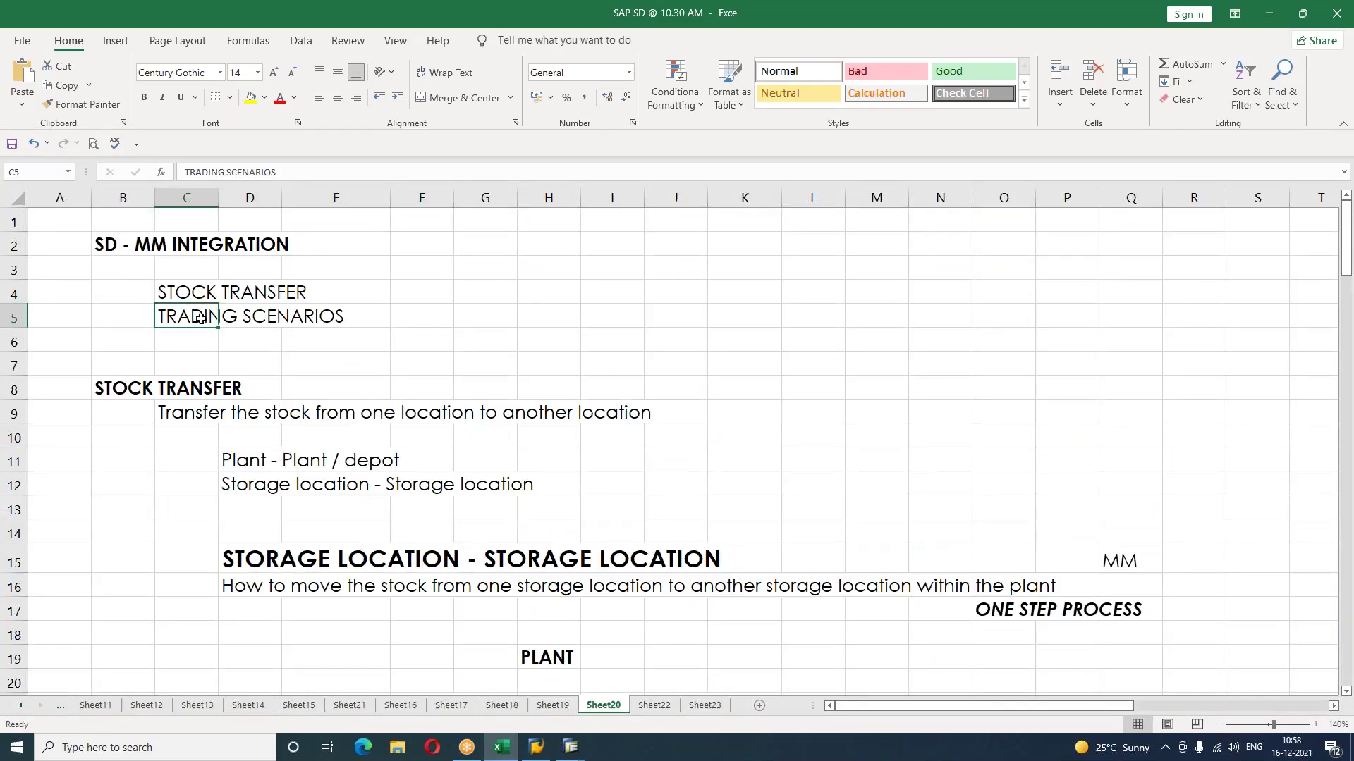
{"action": "left_click", "coordinate": [200, 270]}
{"action": "left_click", "coordinate": [198, 317]}
{"action": "left_click", "coordinate": [196, 346]}
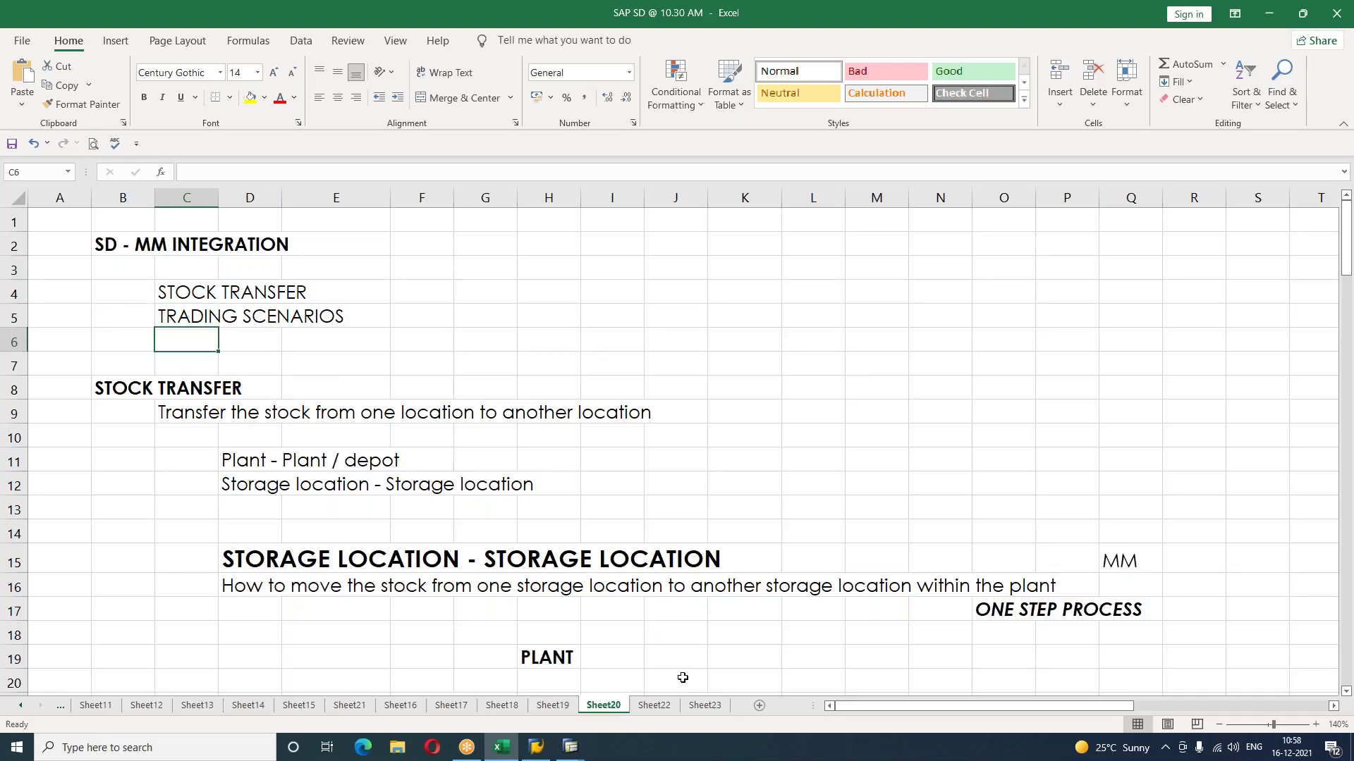
Step: Return to the individual purchase order notes on Sheet23, look through them and add a new blank worksheet after that sheet
{"action": "left_click", "coordinate": [656, 705]}
{"action": "left_click", "coordinate": [687, 706]}
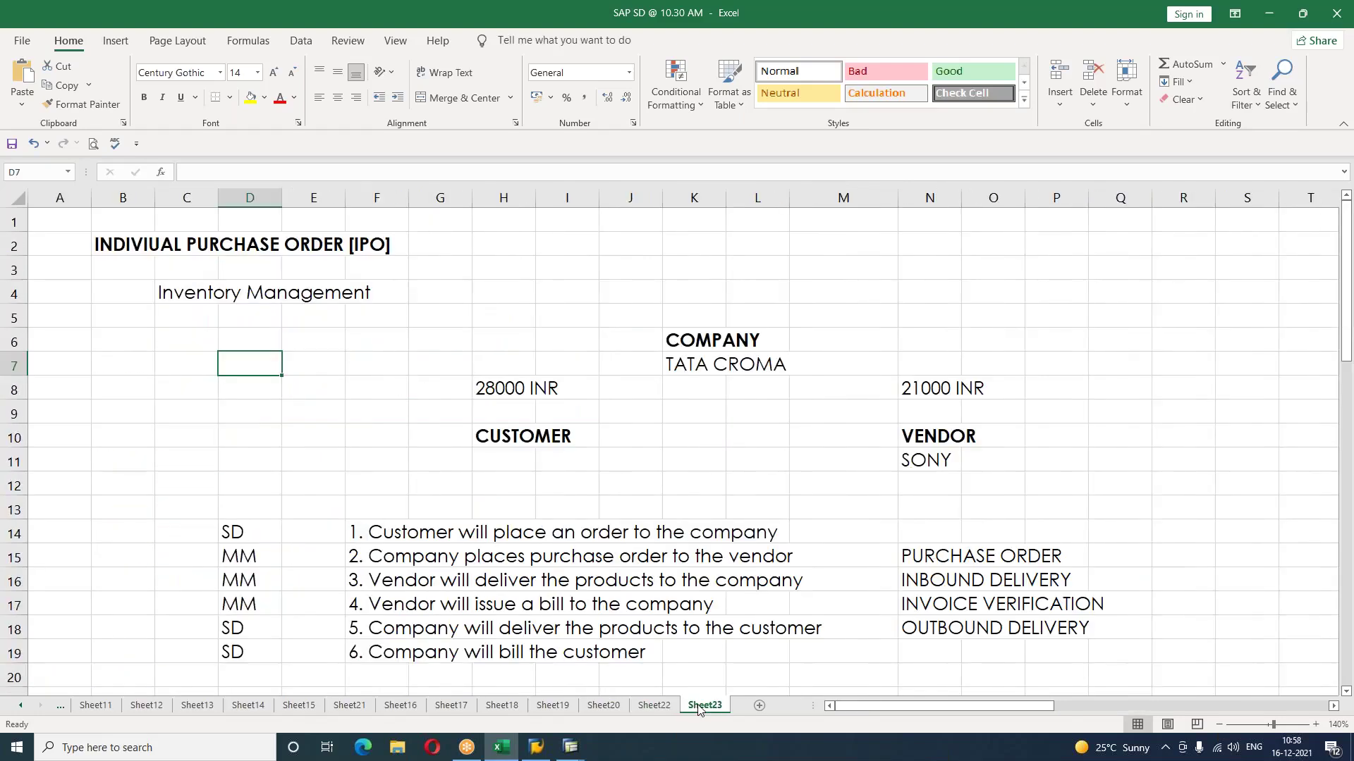
{"action": "scroll", "coordinate": [682, 407], "scroll_direction": "down", "scroll_amount": 3}
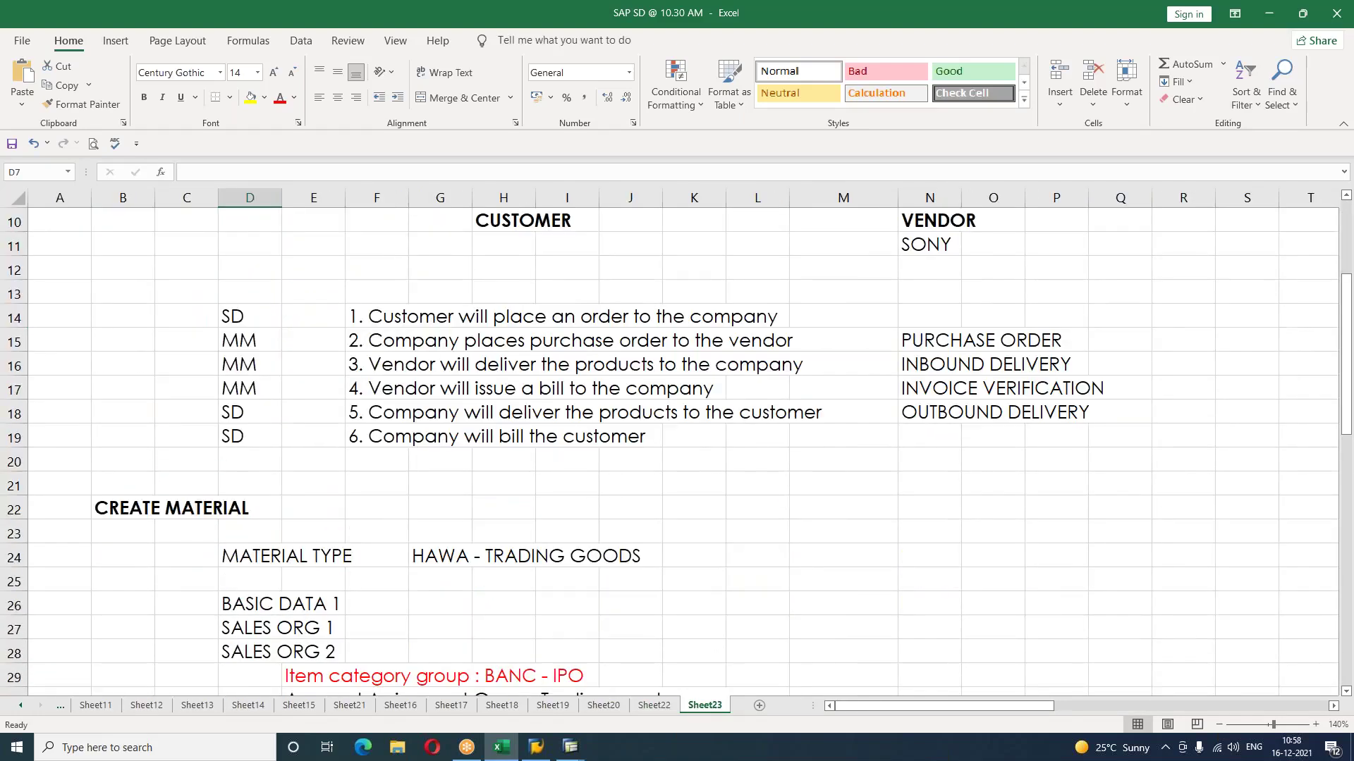
{"action": "scroll", "coordinate": [765, 635], "scroll_direction": "down", "scroll_amount": 6}
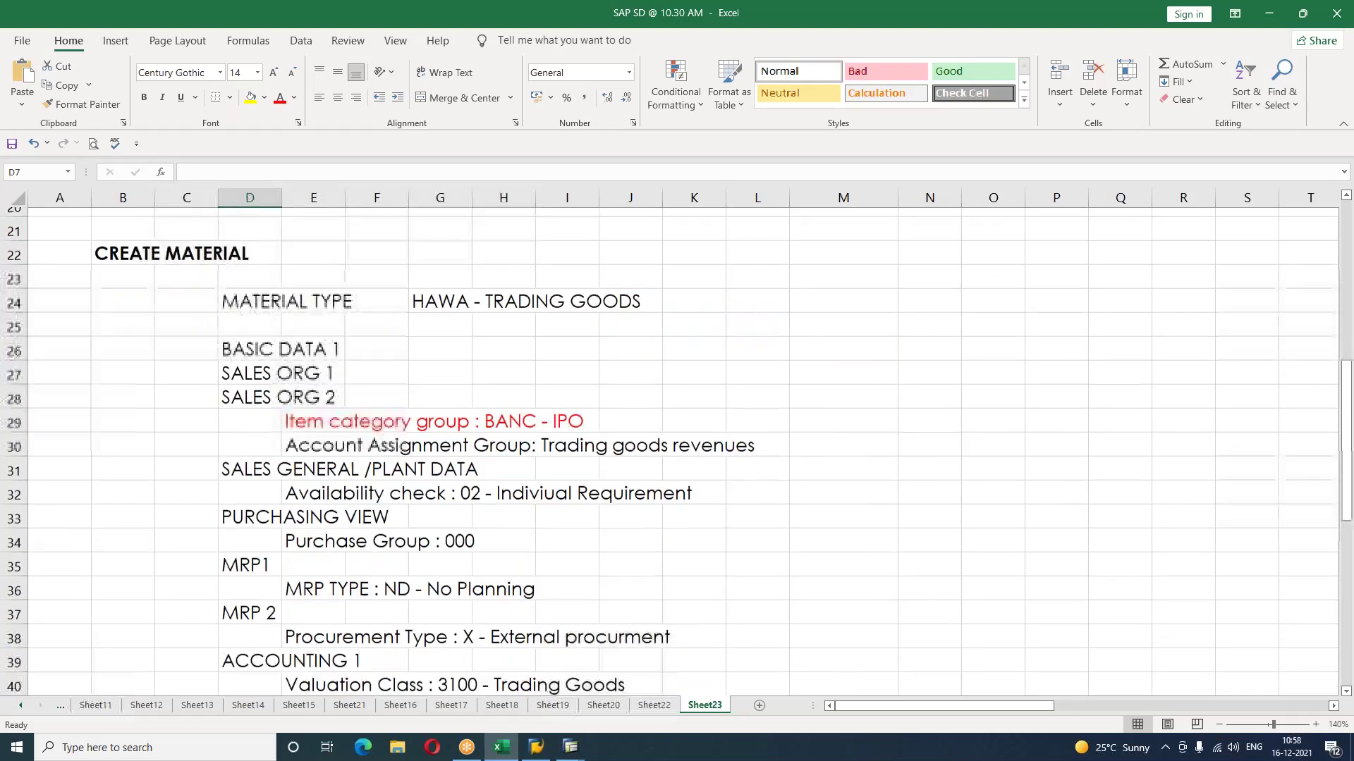
{"action": "left_click", "coordinate": [761, 707]}
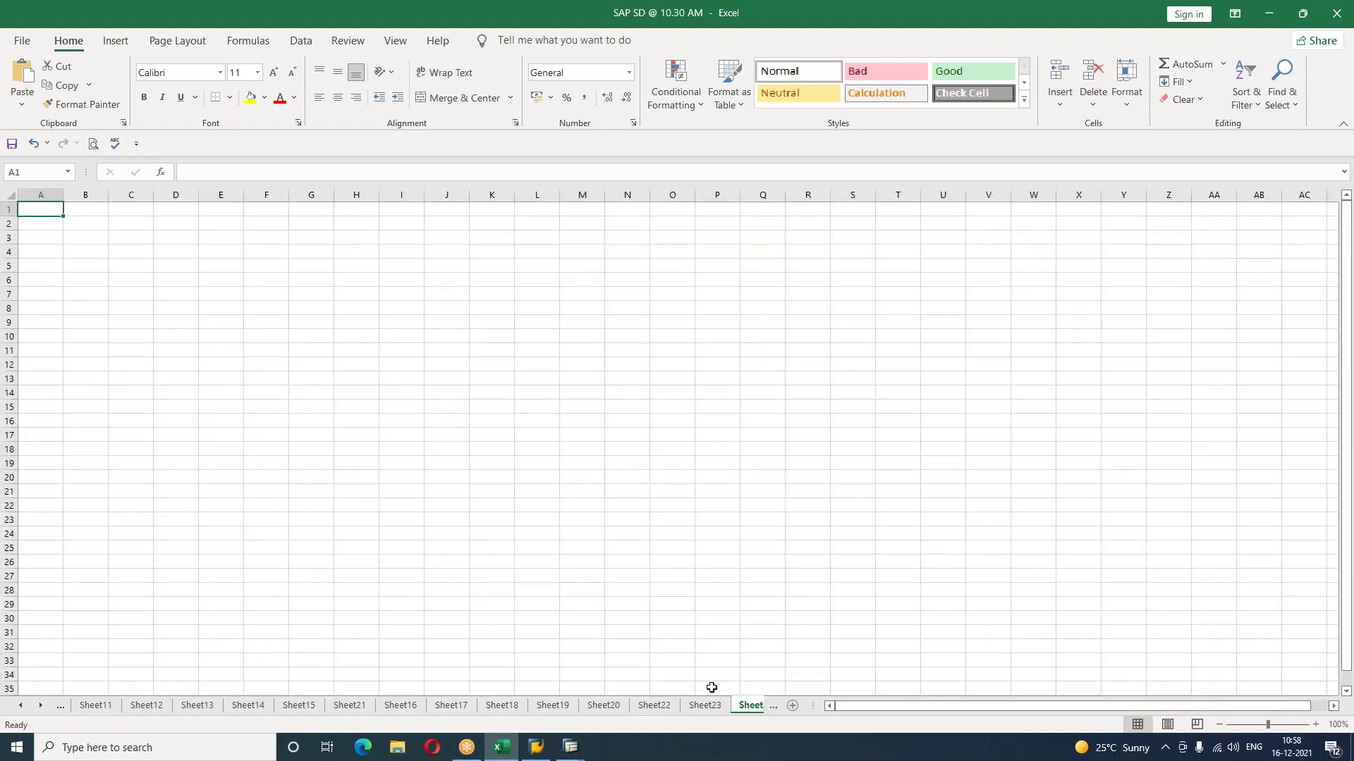
Step: Examine the SD - FI INTEGRATION topic list at the start of Sheet19, from revenue account determination to taxes
{"action": "left_click", "coordinate": [553, 706]}
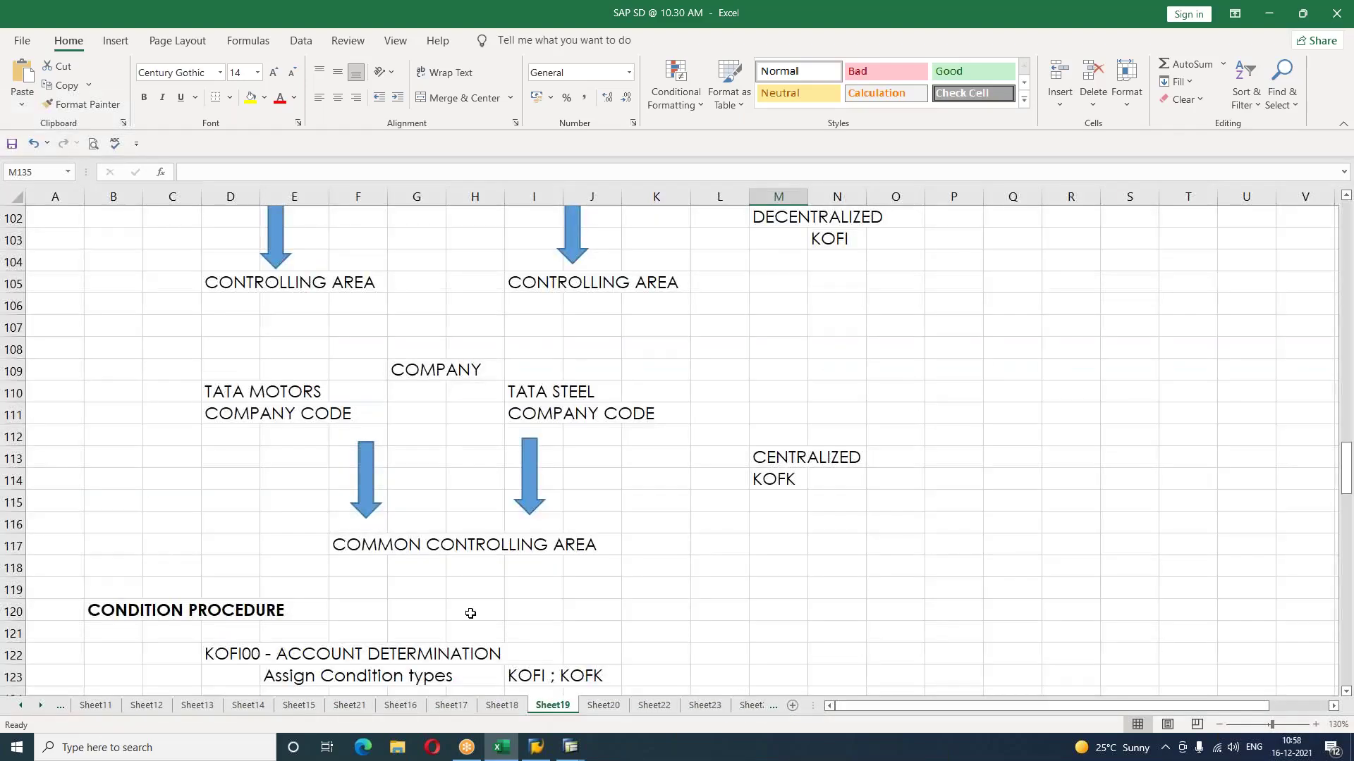
{"action": "scroll", "coordinate": [470, 613], "scroll_direction": "down", "scroll_amount": 3}
{"action": "scroll", "coordinate": [470, 613], "scroll_direction": "up", "scroll_amount": 17}
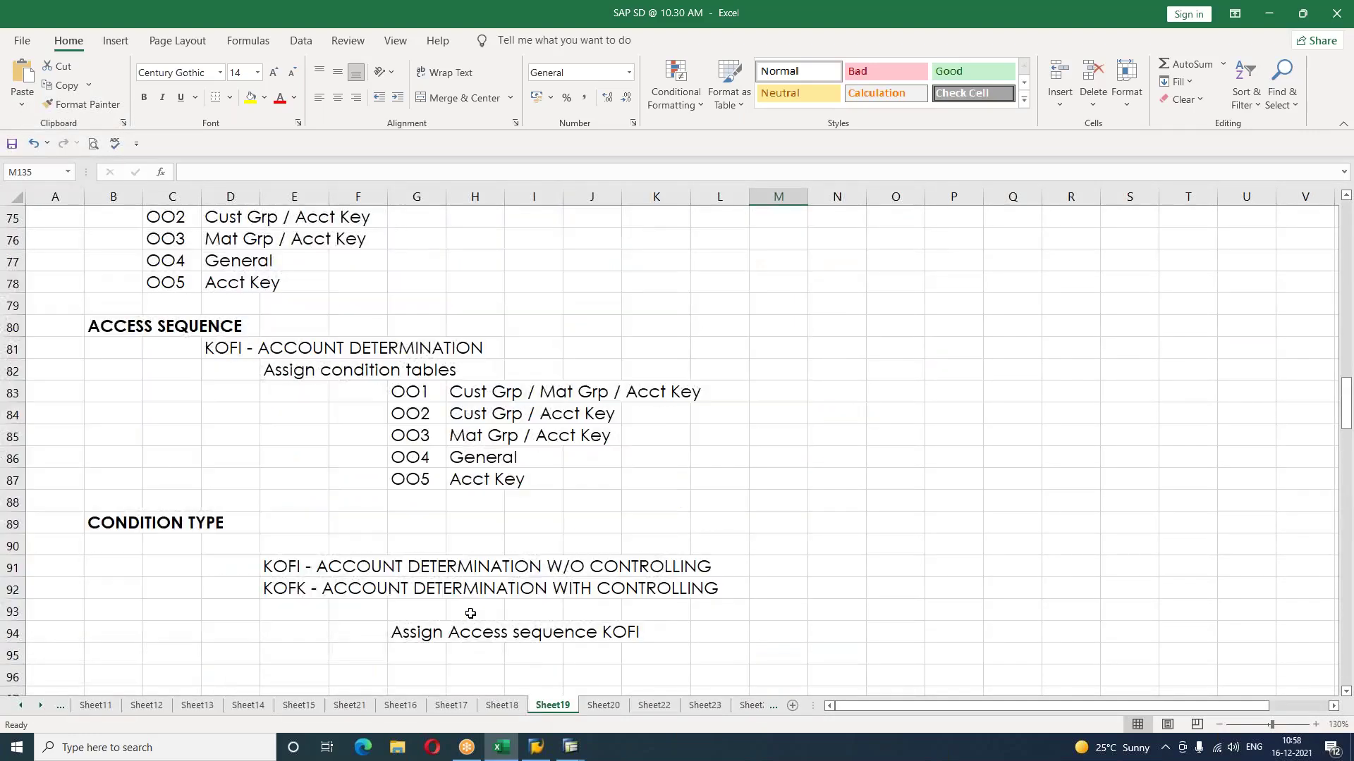
{"action": "scroll", "coordinate": [470, 613], "scroll_direction": "up", "scroll_amount": 18}
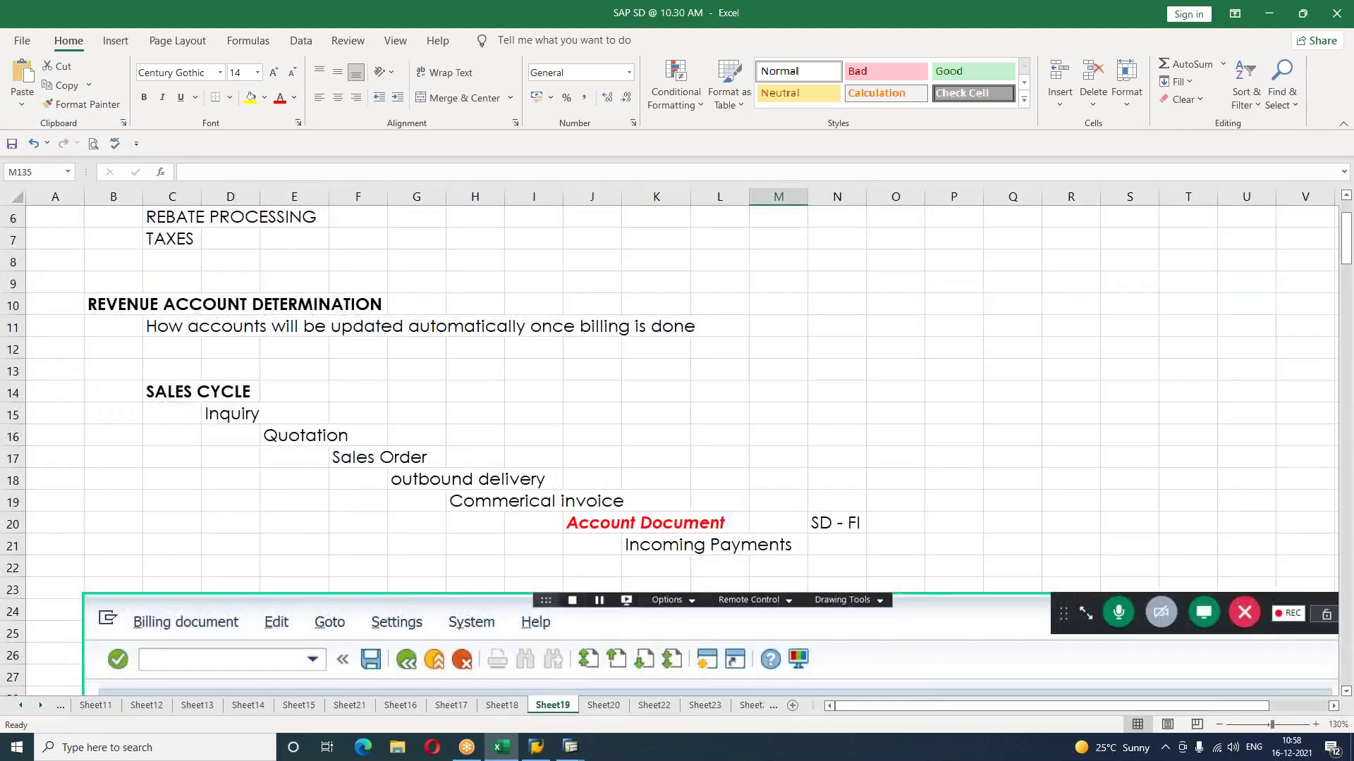
{"action": "scroll", "coordinate": [231, 316], "scroll_direction": "up", "scroll_amount": 2}
{"action": "left_click_drag", "start_coordinate": [159, 283], "coordinate": [437, 289]}
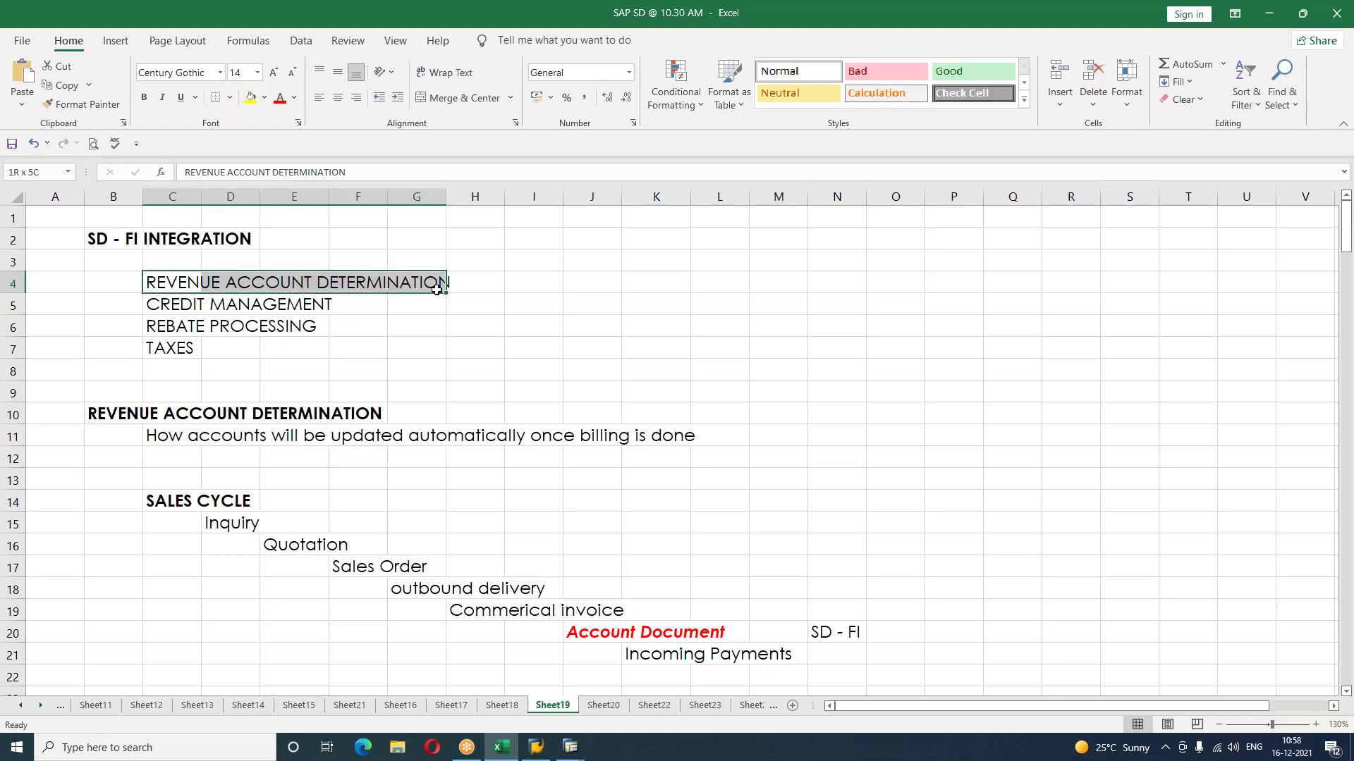
{"action": "left_click_drag", "start_coordinate": [159, 309], "coordinate": [287, 340]}
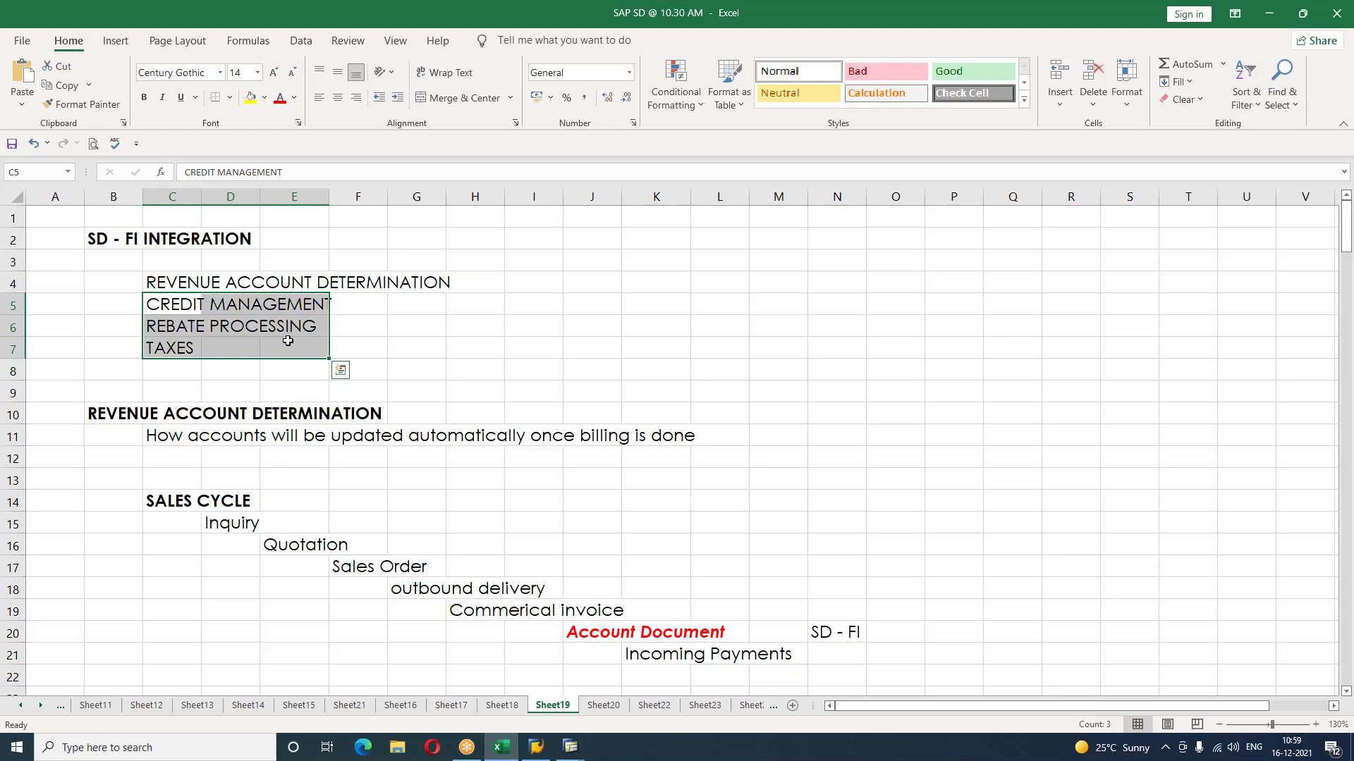
Step: Go to the new blank Sheet24 and enlarge its zoom to 140%
{"action": "left_click", "coordinate": [751, 705]}
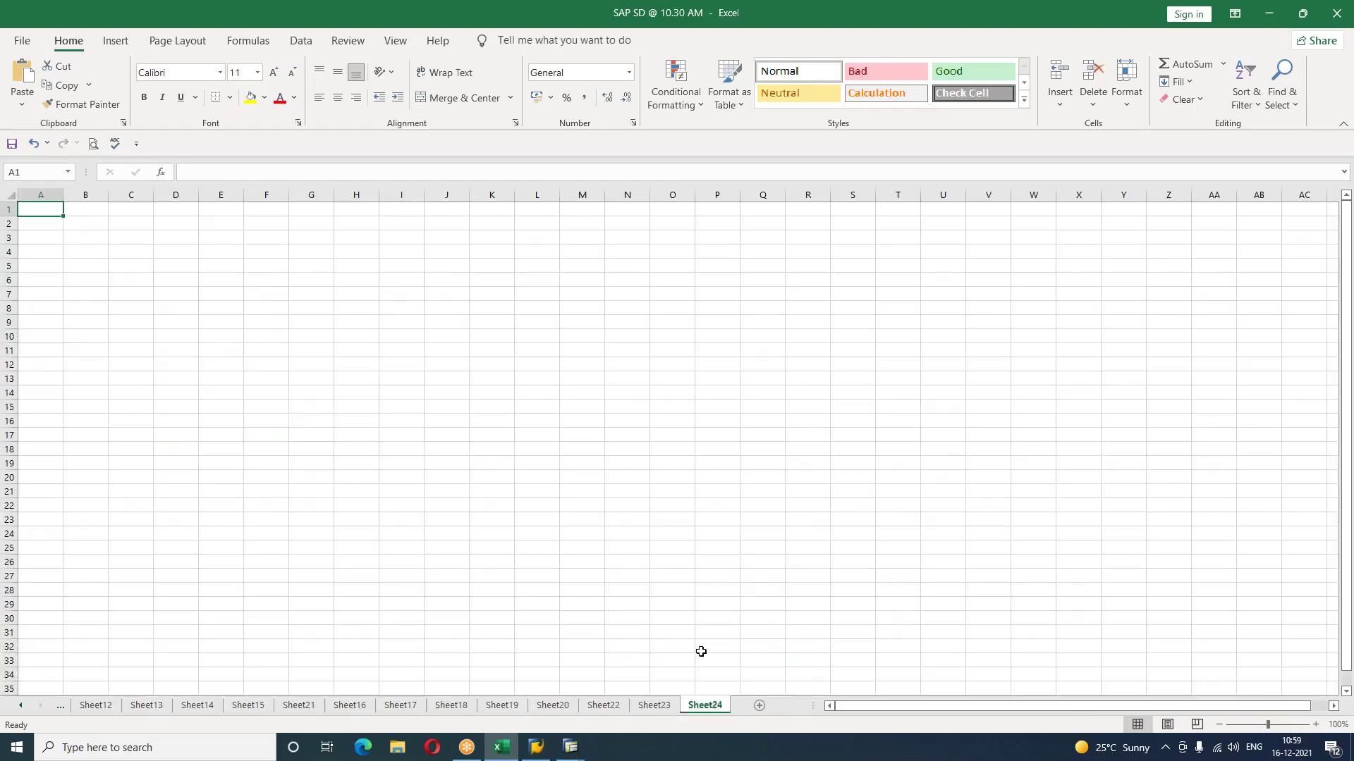
{"action": "left_click", "coordinate": [1316, 725]}
{"action": "left_click", "coordinate": [1316, 724]}
{"action": "left_click", "coordinate": [1316, 725]}
{"action": "left_click", "coordinate": [1316, 725]}
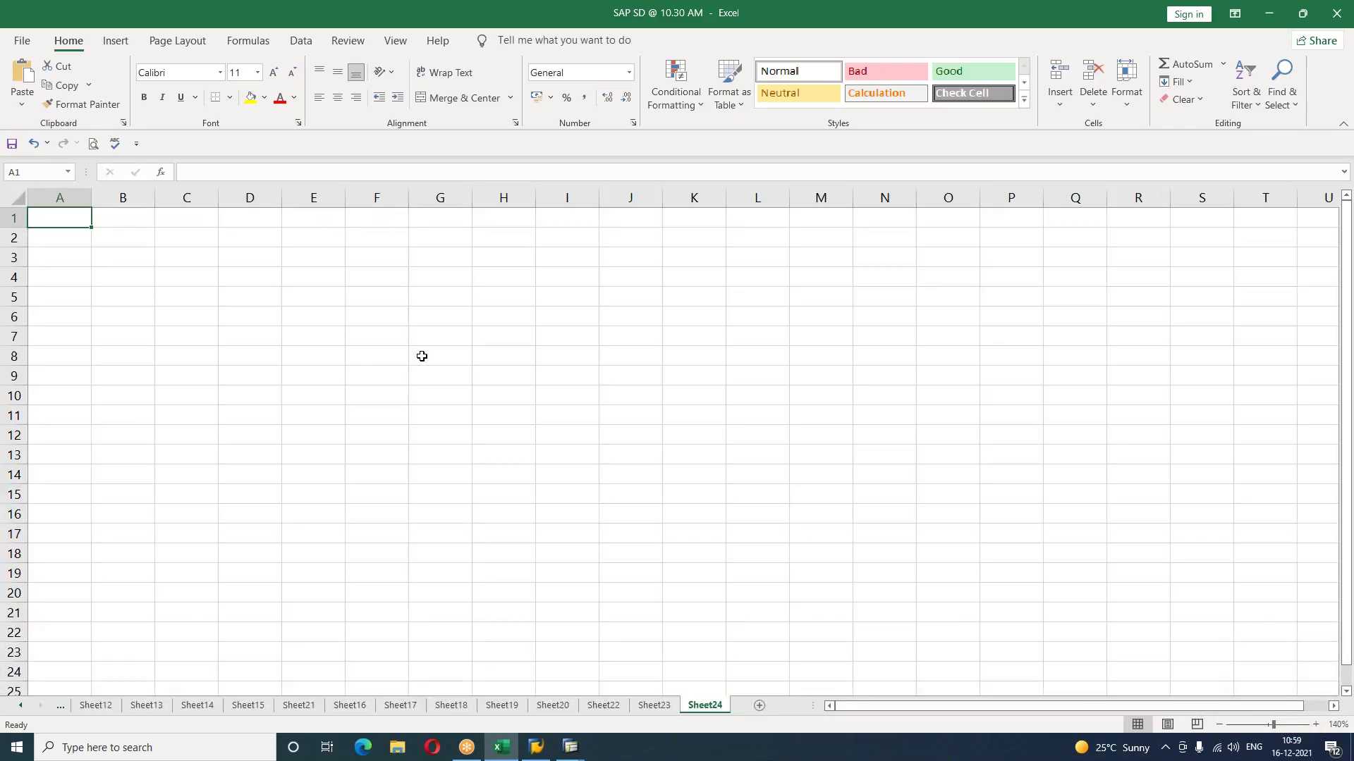
Step: Format all cells of Sheet24 with the Century Gothic font at size 14
{"action": "left_click", "coordinate": [126, 244]}
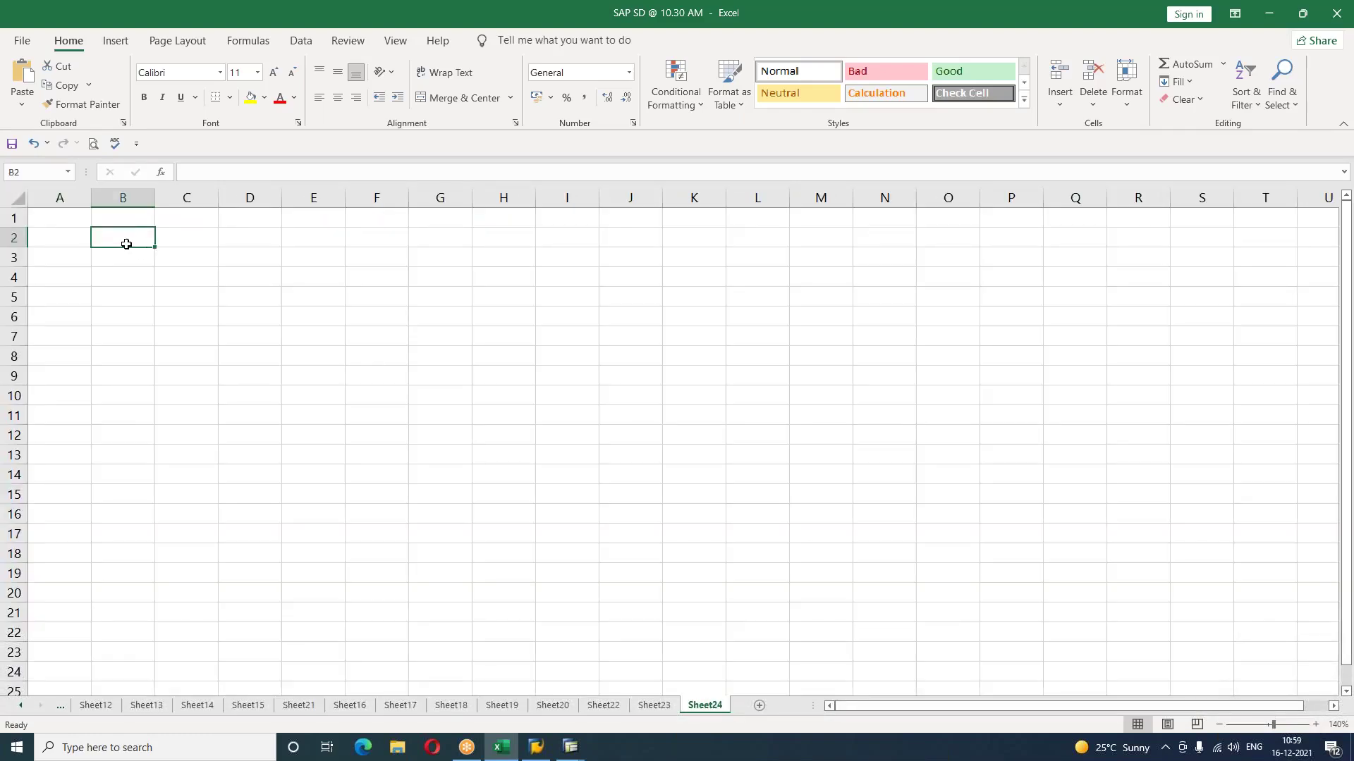
{"action": "left_click", "coordinate": [18, 198]}
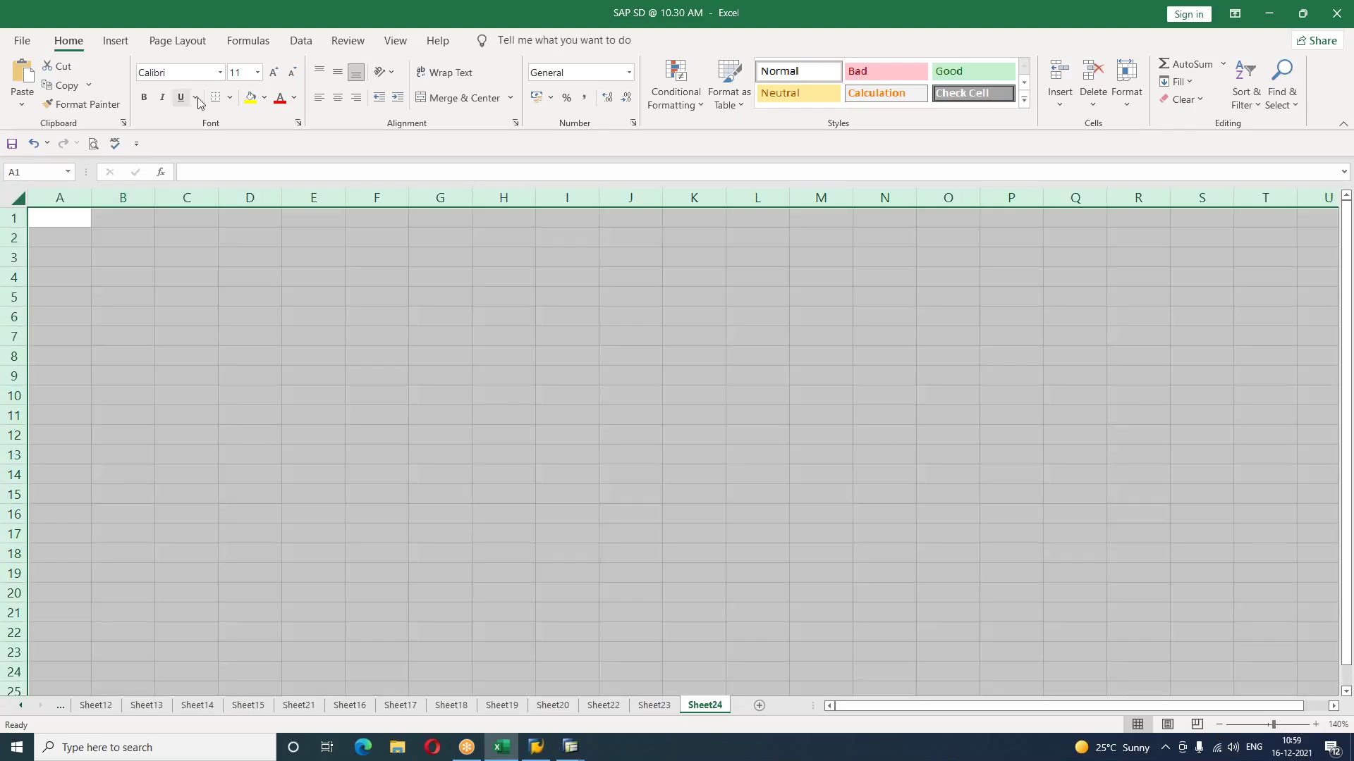
{"action": "left_click", "coordinate": [220, 73]}
{"action": "scroll", "coordinate": [220, 384], "scroll_direction": "down", "scroll_amount": 4}
{"action": "scroll", "coordinate": [220, 384], "scroll_direction": "down", "scroll_amount": 9}
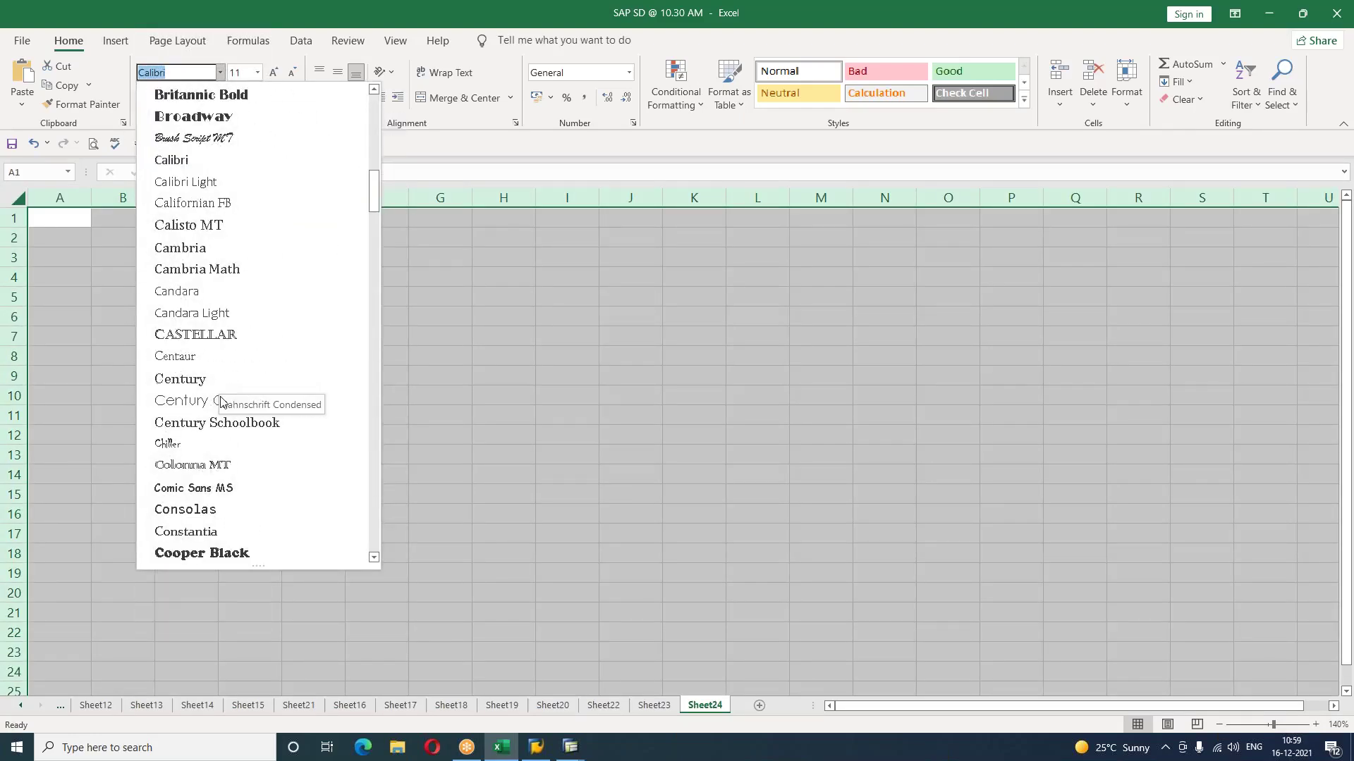
{"action": "left_click", "coordinate": [222, 401]}
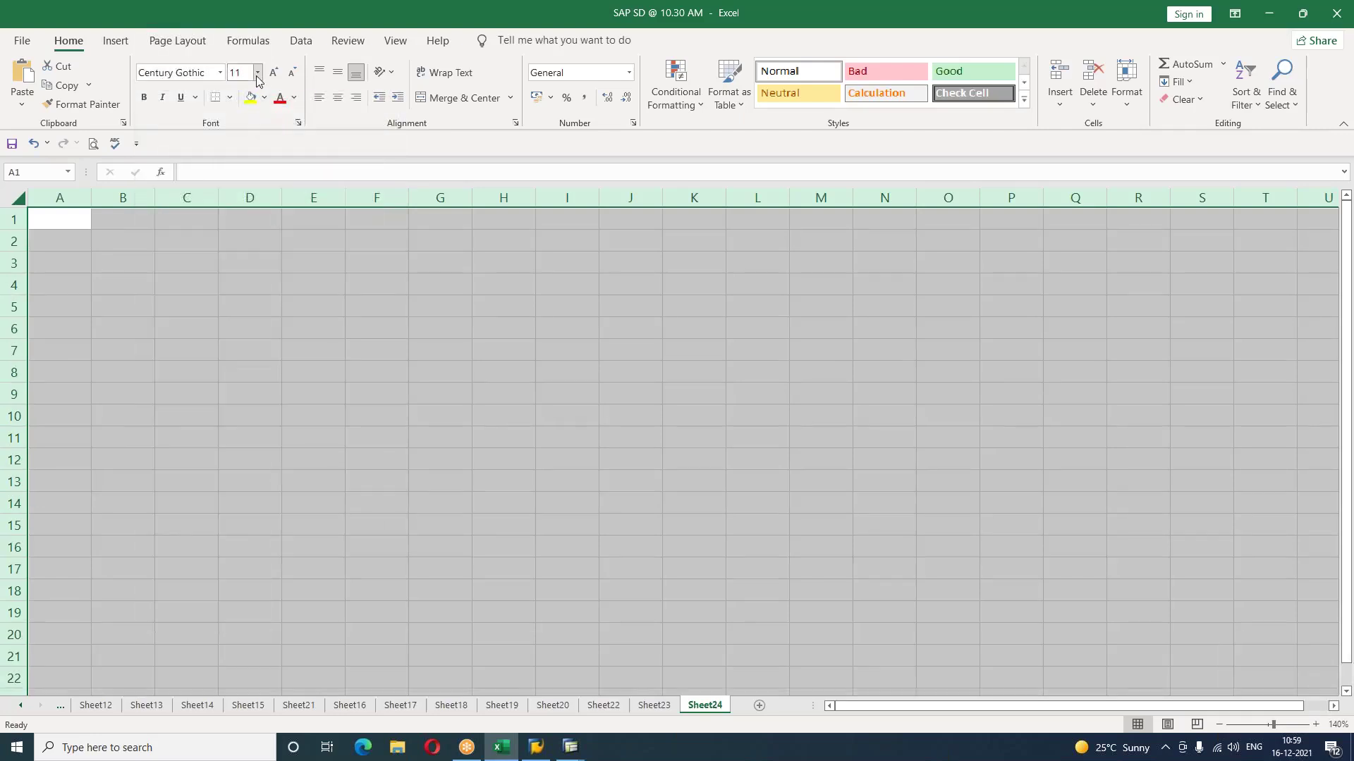
{"action": "left_click", "coordinate": [256, 75]}
{"action": "left_click", "coordinate": [246, 175]}
Step: Enter the heading "CREDIT MANAGEMENT" in cell B2 of Sheet24 and make it bold
{"action": "left_click", "coordinate": [99, 267]}
{"action": "left_click", "coordinate": [106, 250]}
{"action": "type", "text": "CRED"}
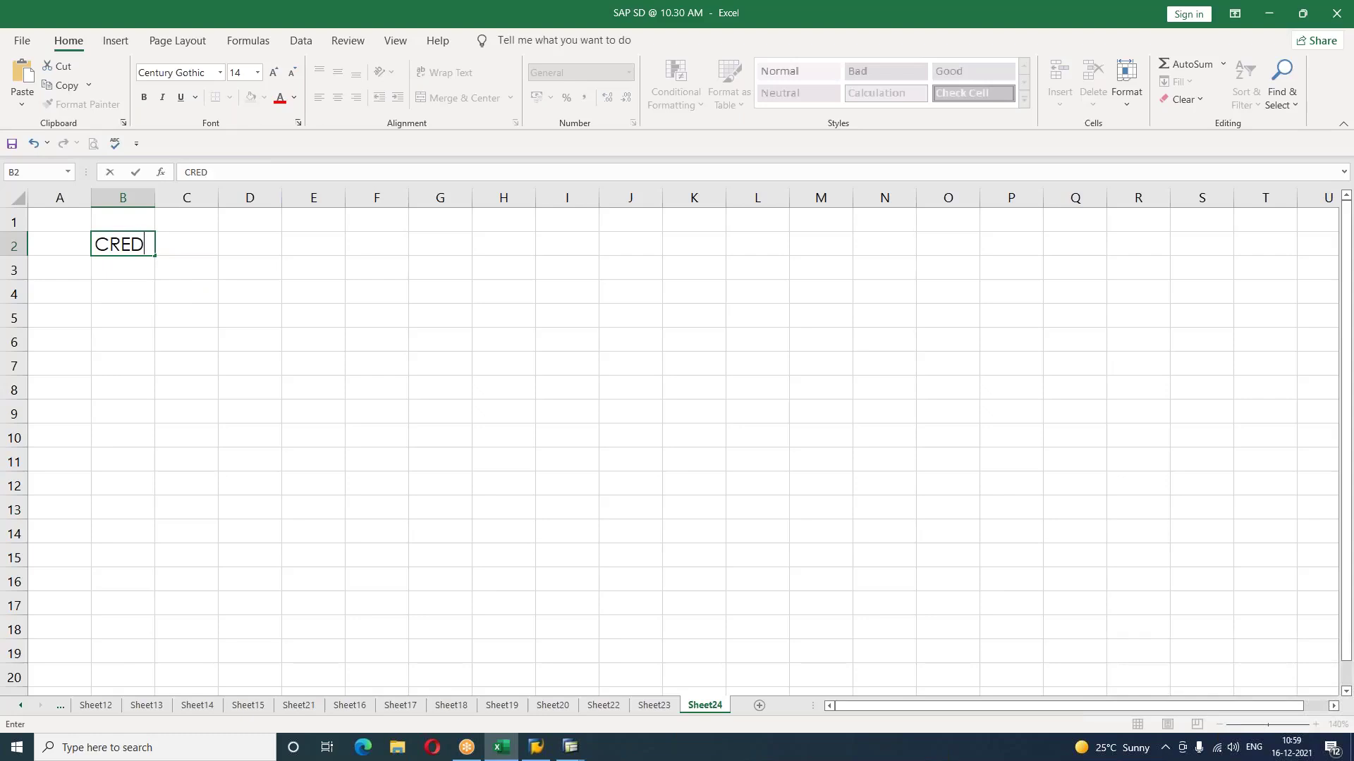
{"action": "type", "text": "IT MANAGEMENT"}
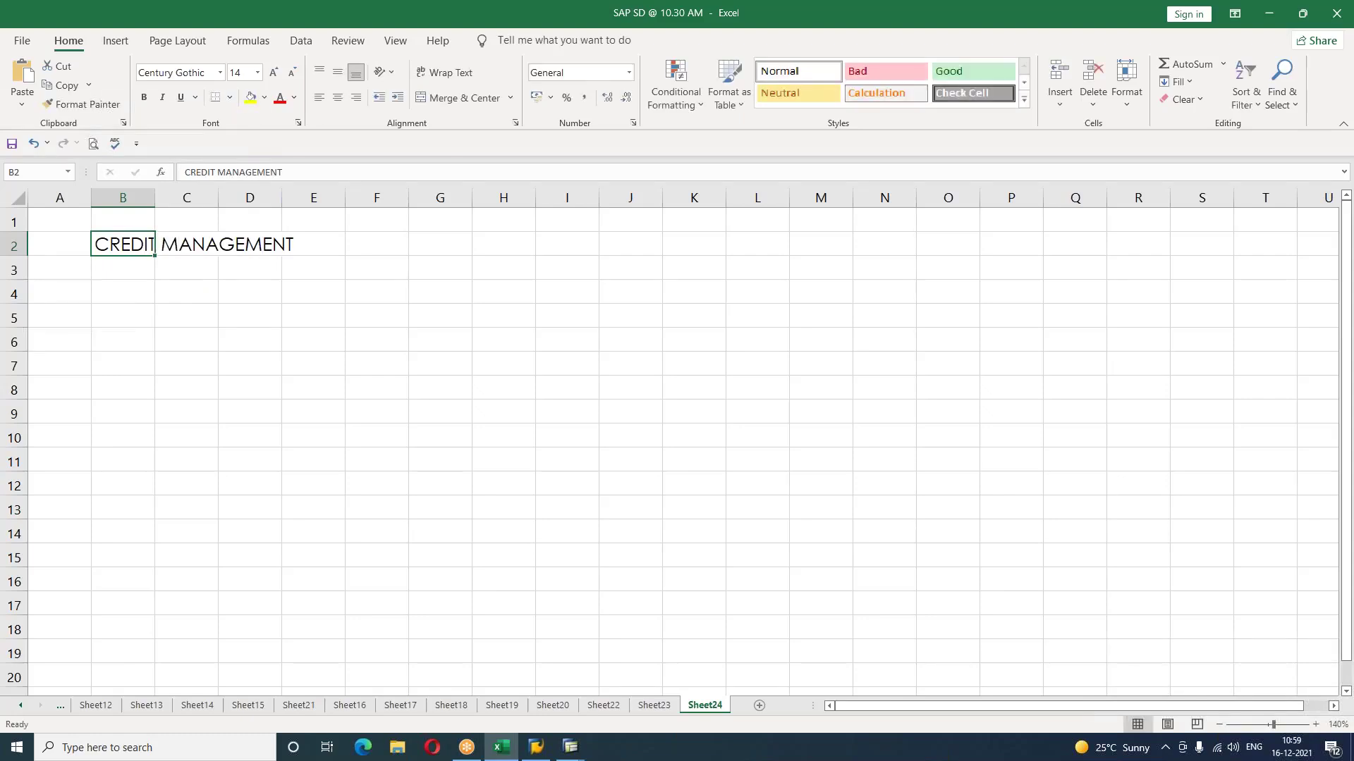
{"action": "key", "text": "ctrl+b"}
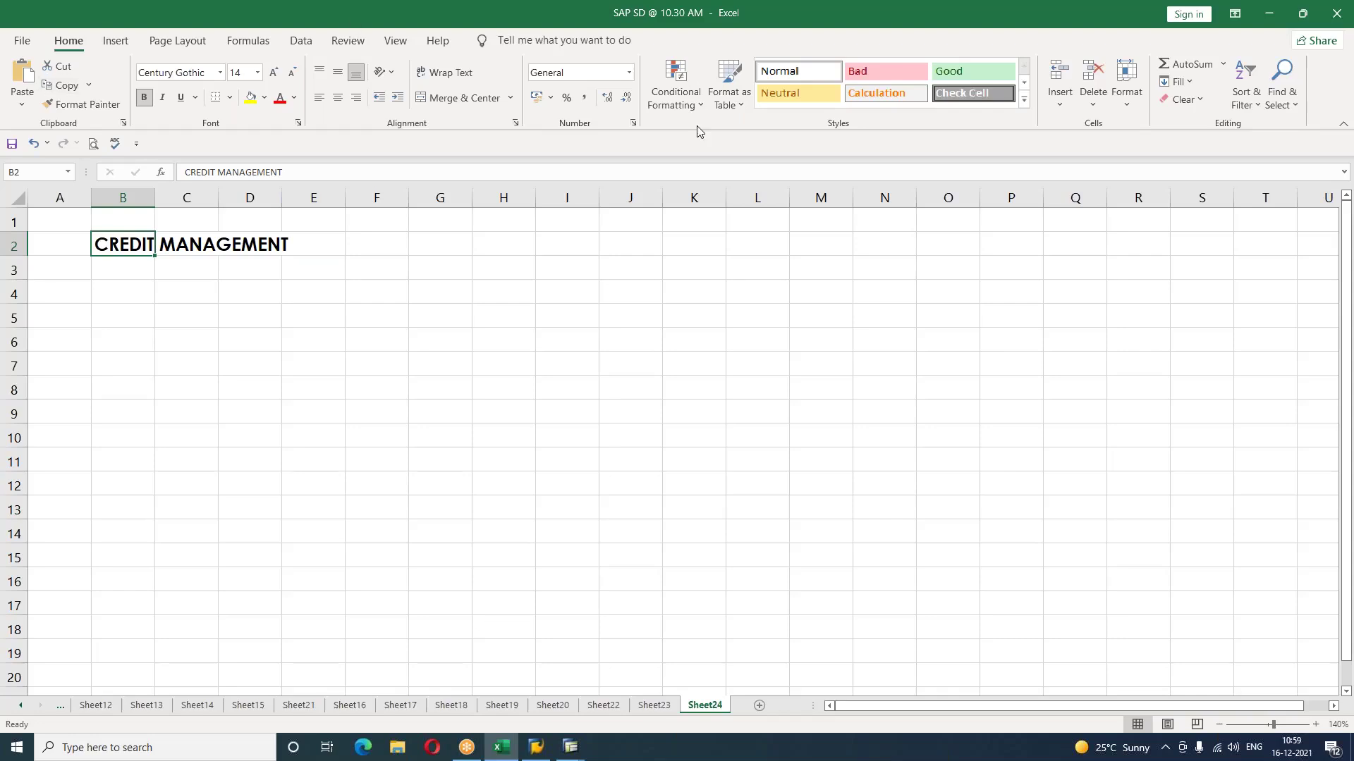
{"action": "left_click", "coordinate": [1107, 20]}
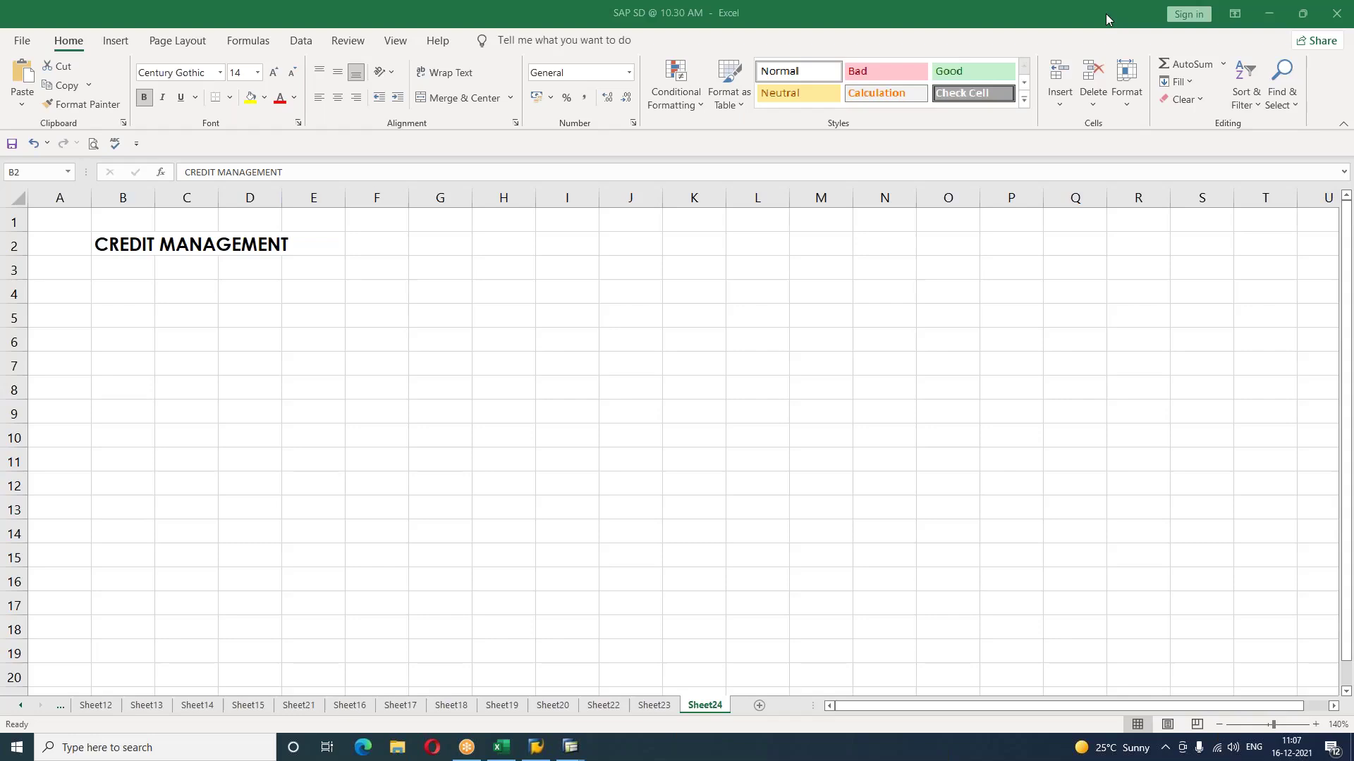
{"action": "left_click", "coordinate": [982, 397]}
{"action": "left_click", "coordinate": [1077, 14]}
{"action": "left_click", "coordinate": [902, 367]}
{"action": "left_click", "coordinate": [550, 423]}
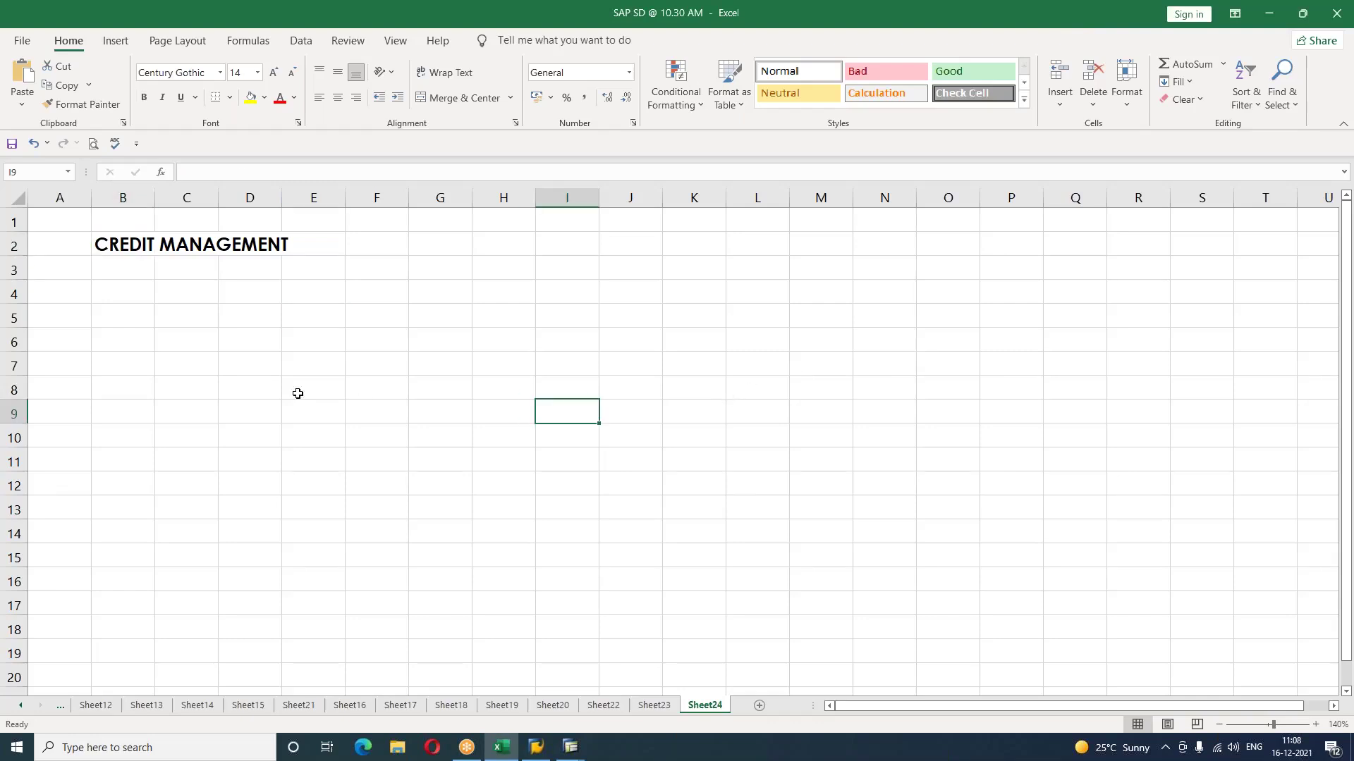
Step: Enter the note "Fix up the credit limit of the customers" in cell C3
{"action": "left_click", "coordinate": [184, 272]}
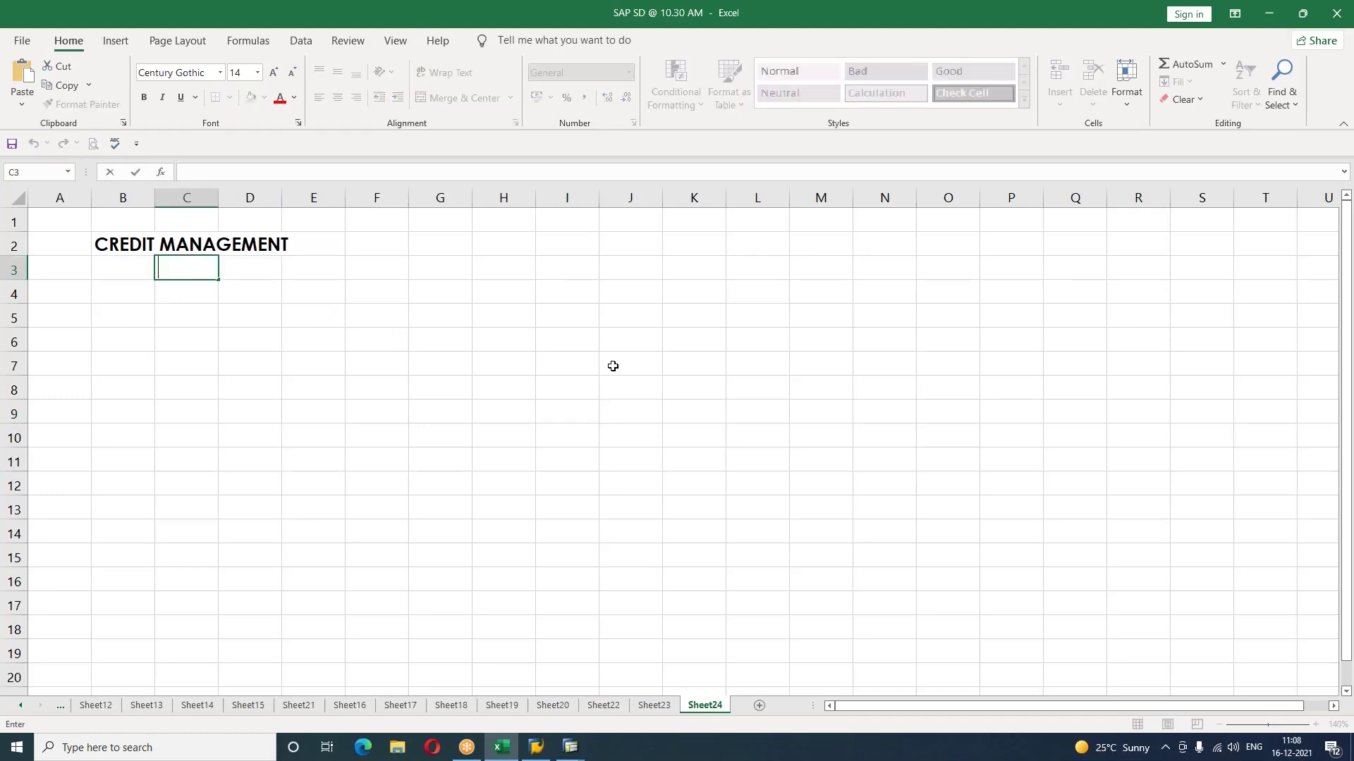
{"action": "type", "text": "Fix up the"}
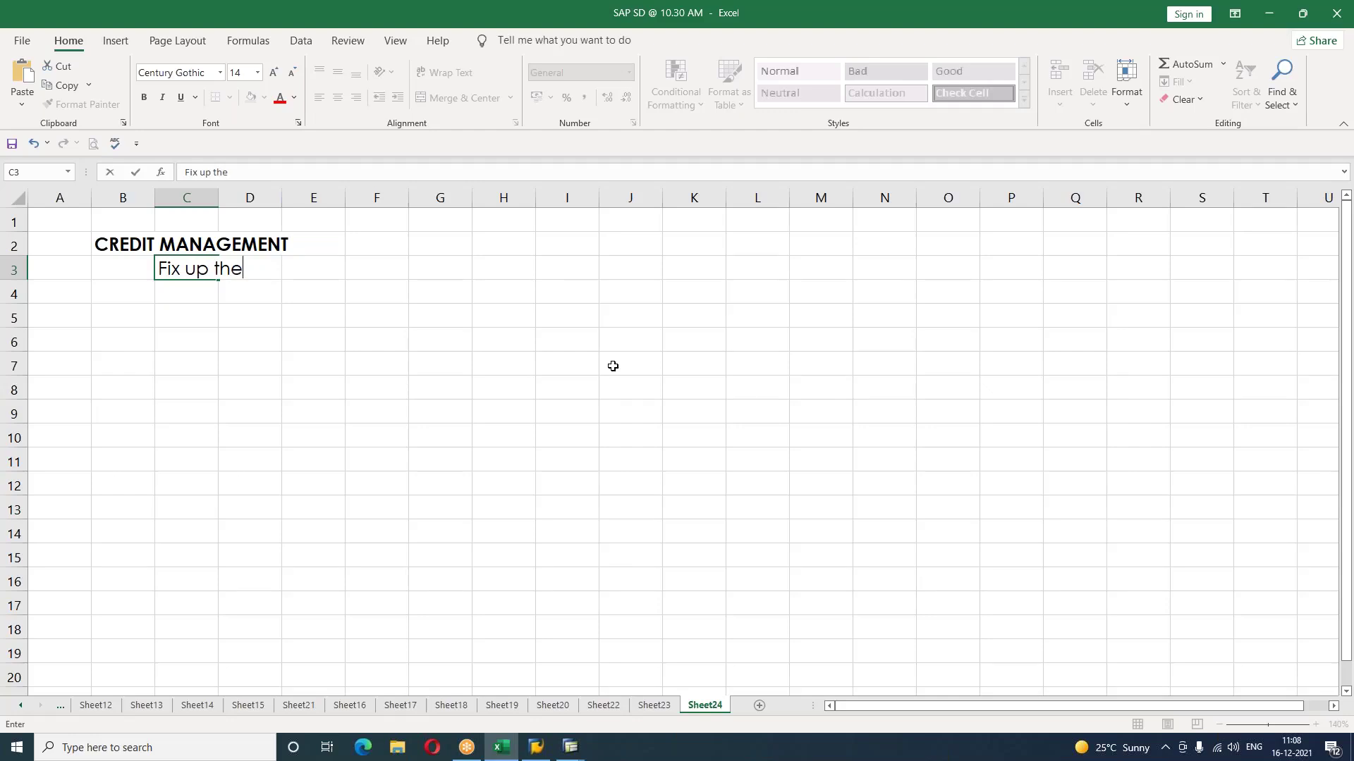
{"action": "type", "text": " credit limit of t"}
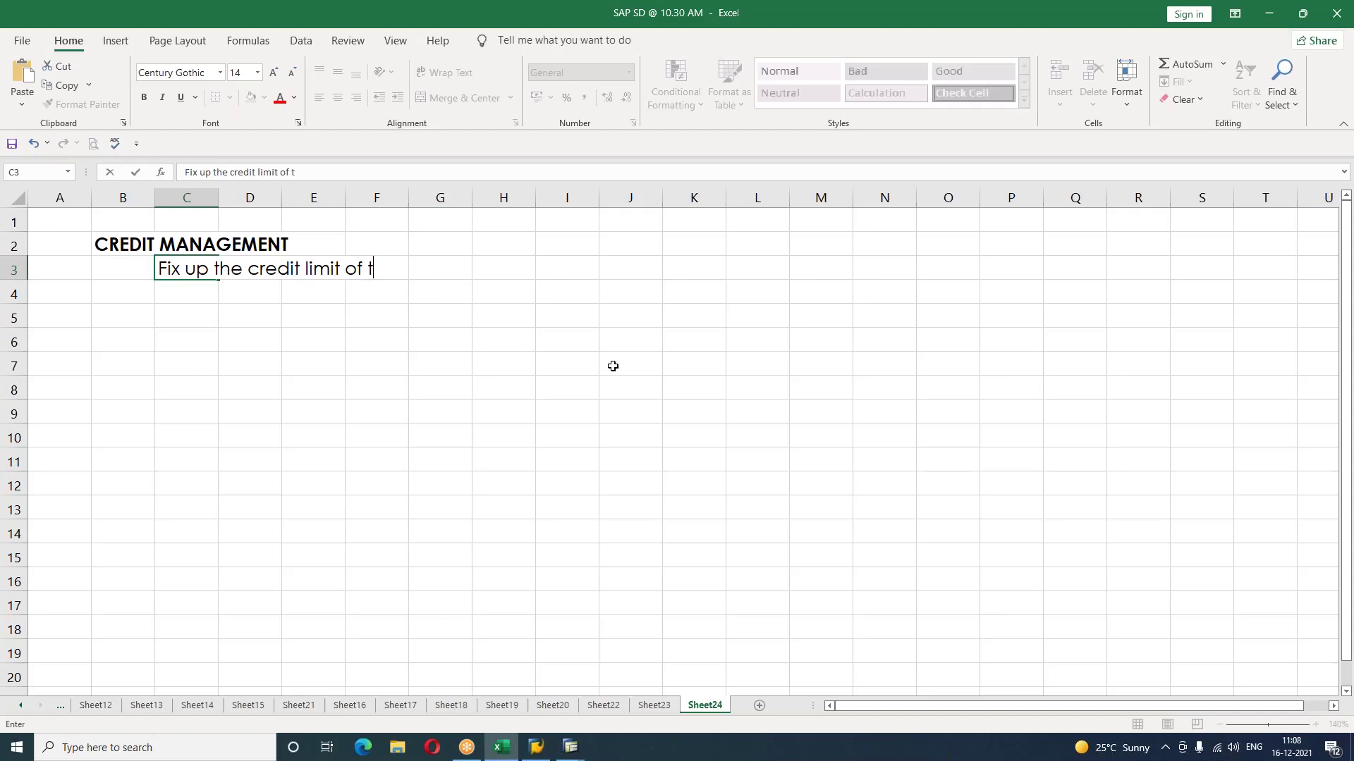
{"action": "type", "text": "he customers"}
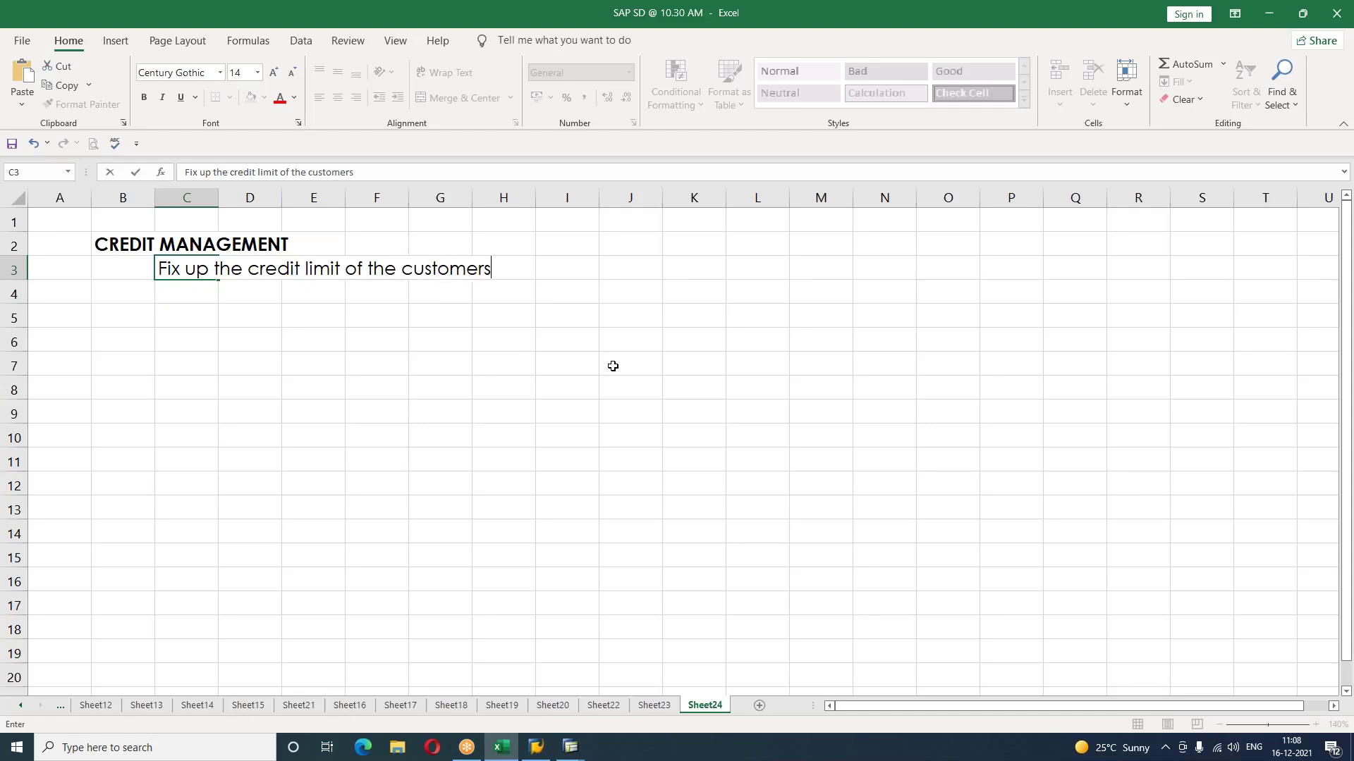
{"action": "key", "text": "Return"}
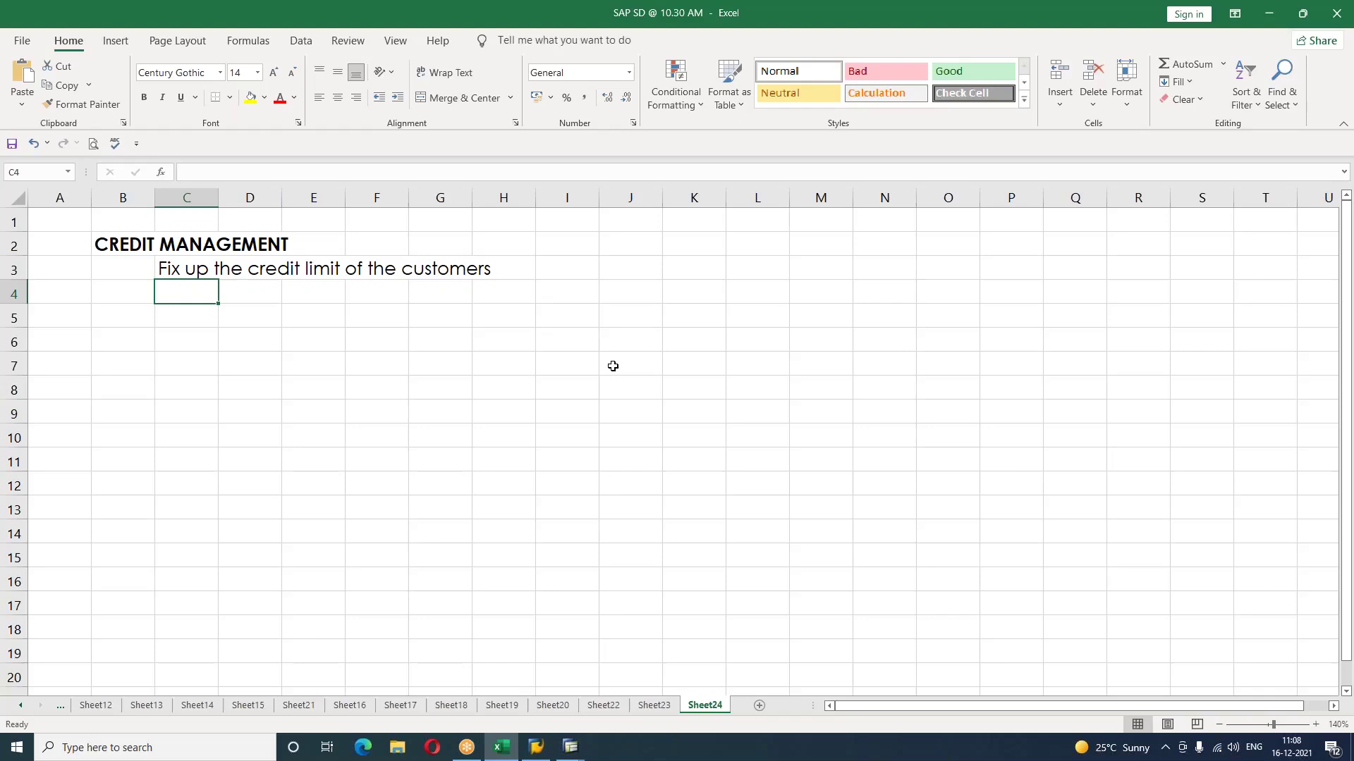
Step: Enter "Based on payment history" in cell D4
{"action": "double_click", "coordinate": [242, 291]}
{"action": "type", "text": "Based on"}
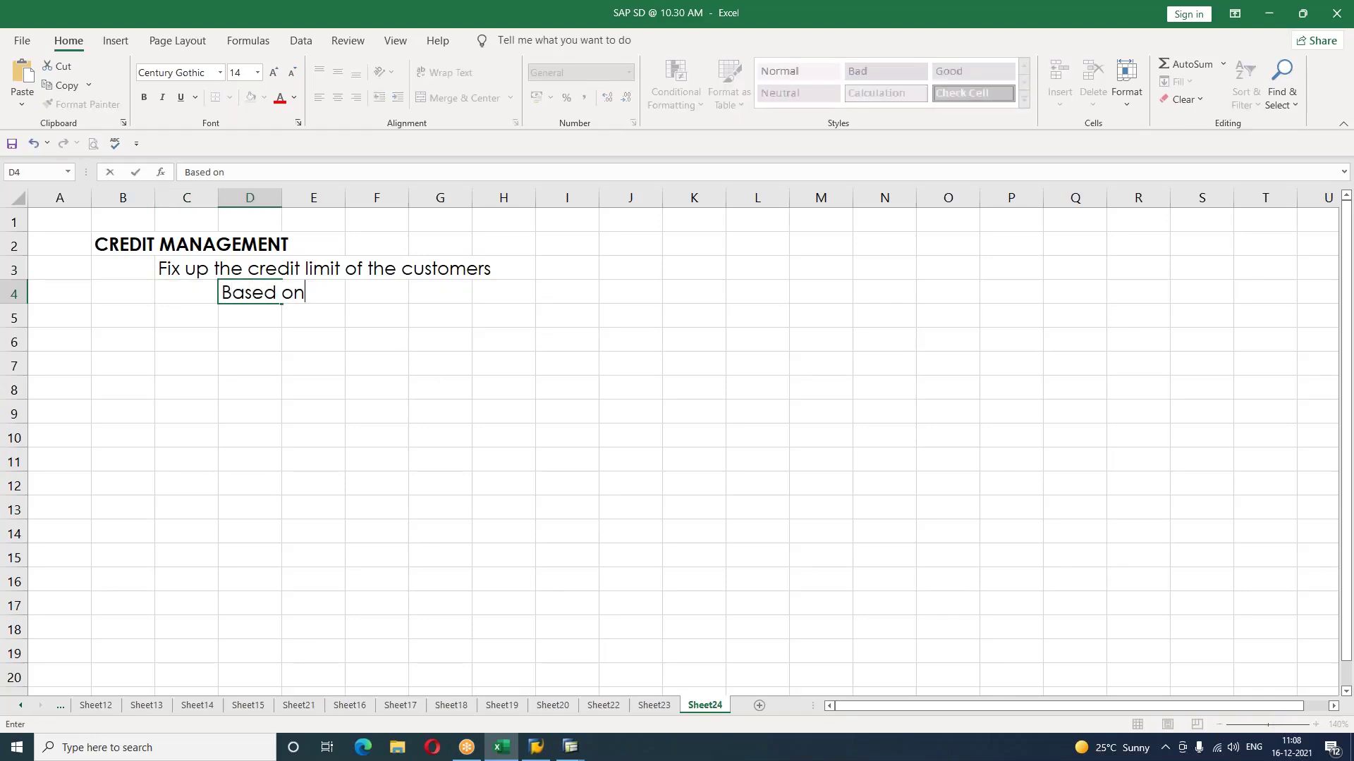
{"action": "type", "text": " payment histroy"}
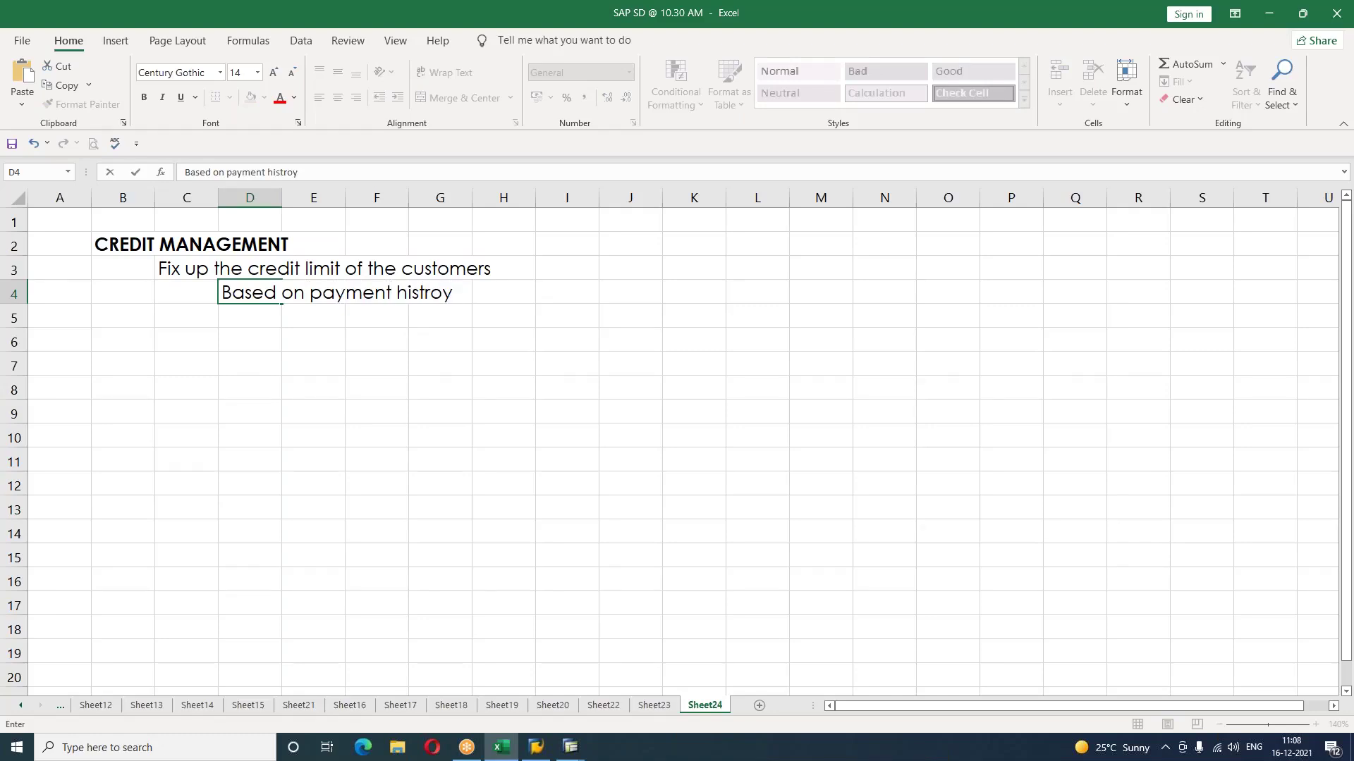
{"action": "key", "text": "BackSpace"}
{"action": "key", "text": "BackSpace"}
{"action": "key", "text": "BackSpace"}
{"action": "type", "text": "ory"}
{"action": "key", "text": "Return"}
Step: Enter "Based on No of transcations" in cell D5
{"action": "type", "text": "Based "}
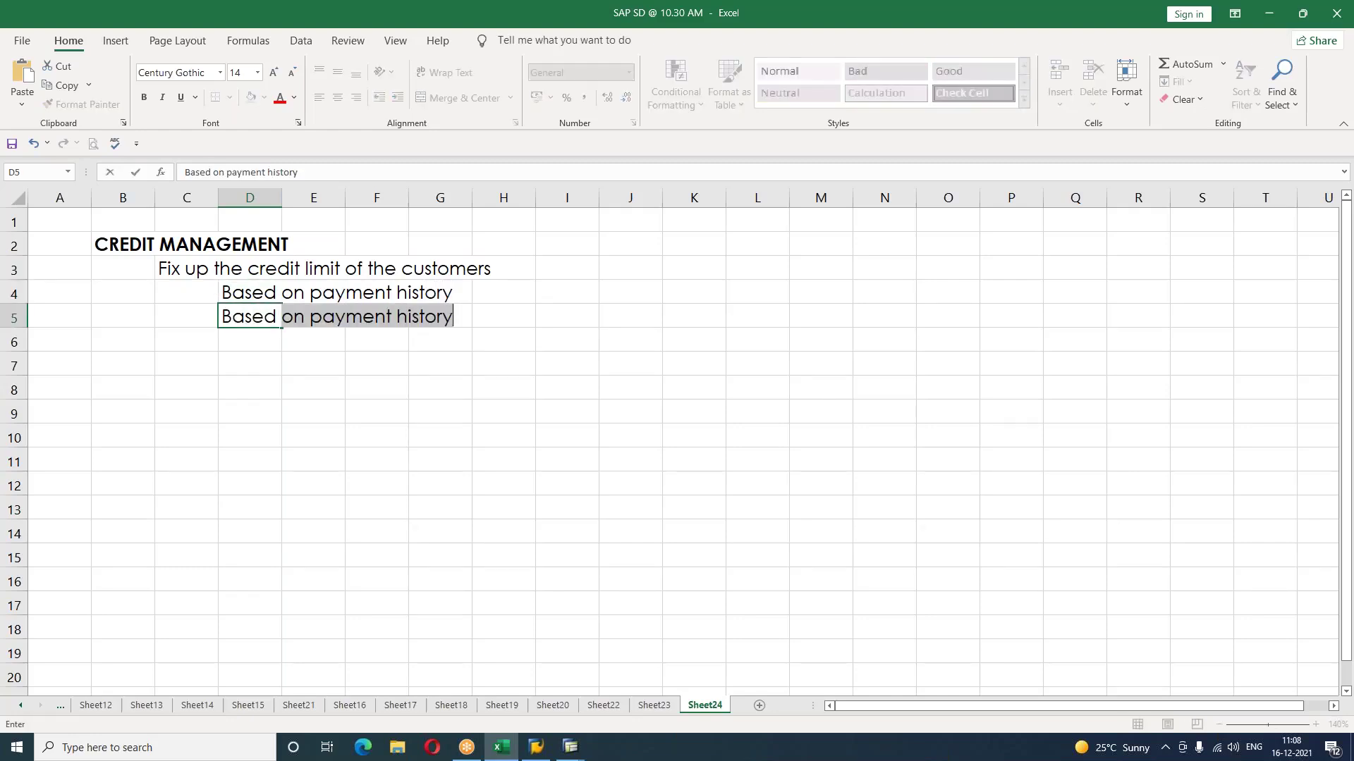
{"action": "type", "text": "on No o"}
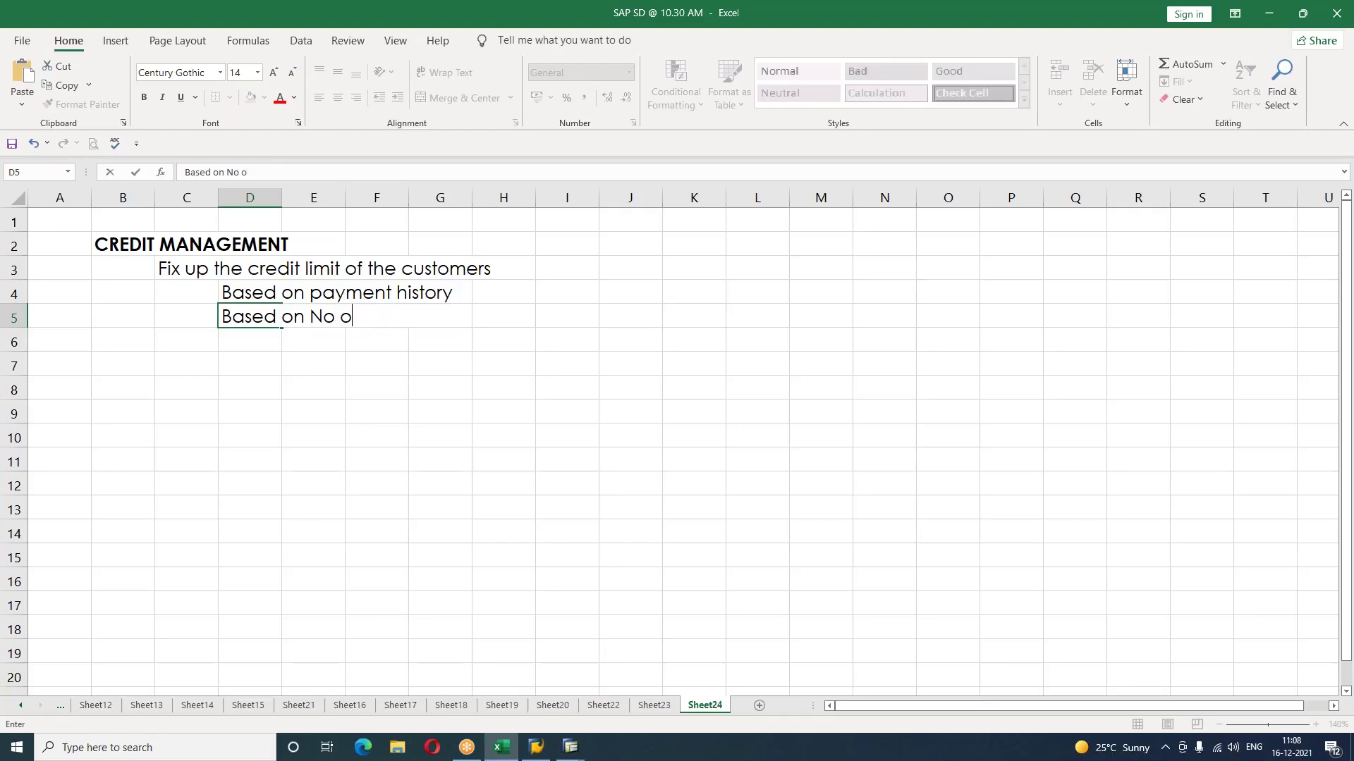
{"action": "type", "text": "f transcations"}
{"action": "key", "text": "Return"}
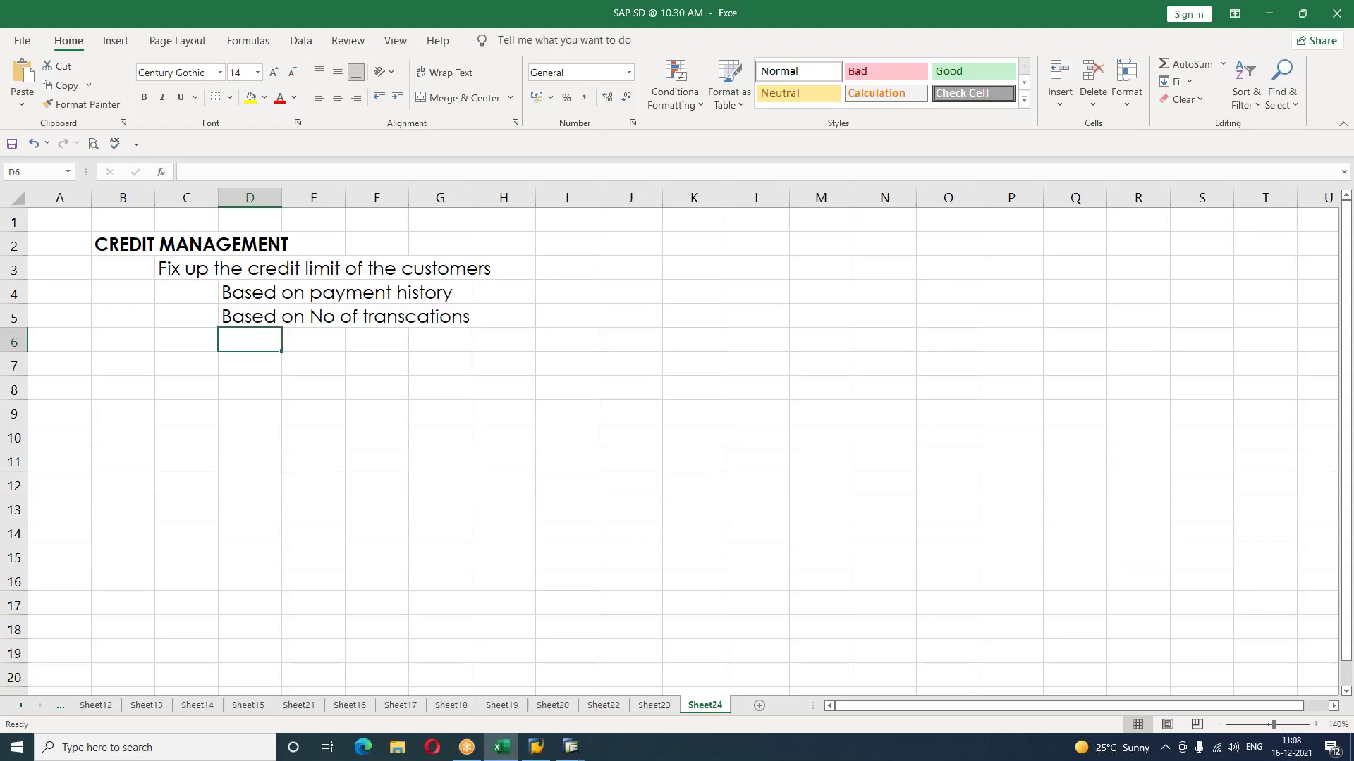
Step: Enter the subheading "Types of Credit check" in cell C8
{"action": "left_click", "coordinate": [332, 380]}
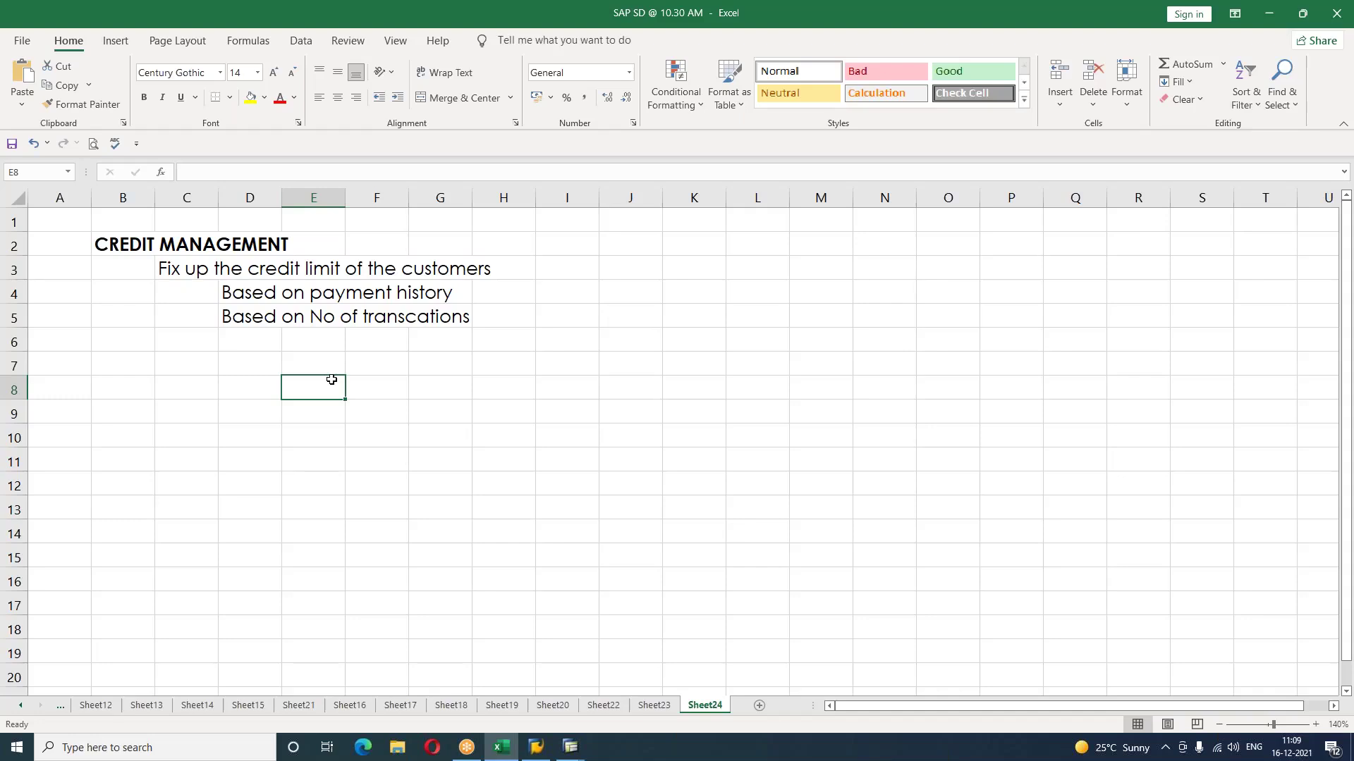
{"action": "left_click", "coordinate": [199, 365]}
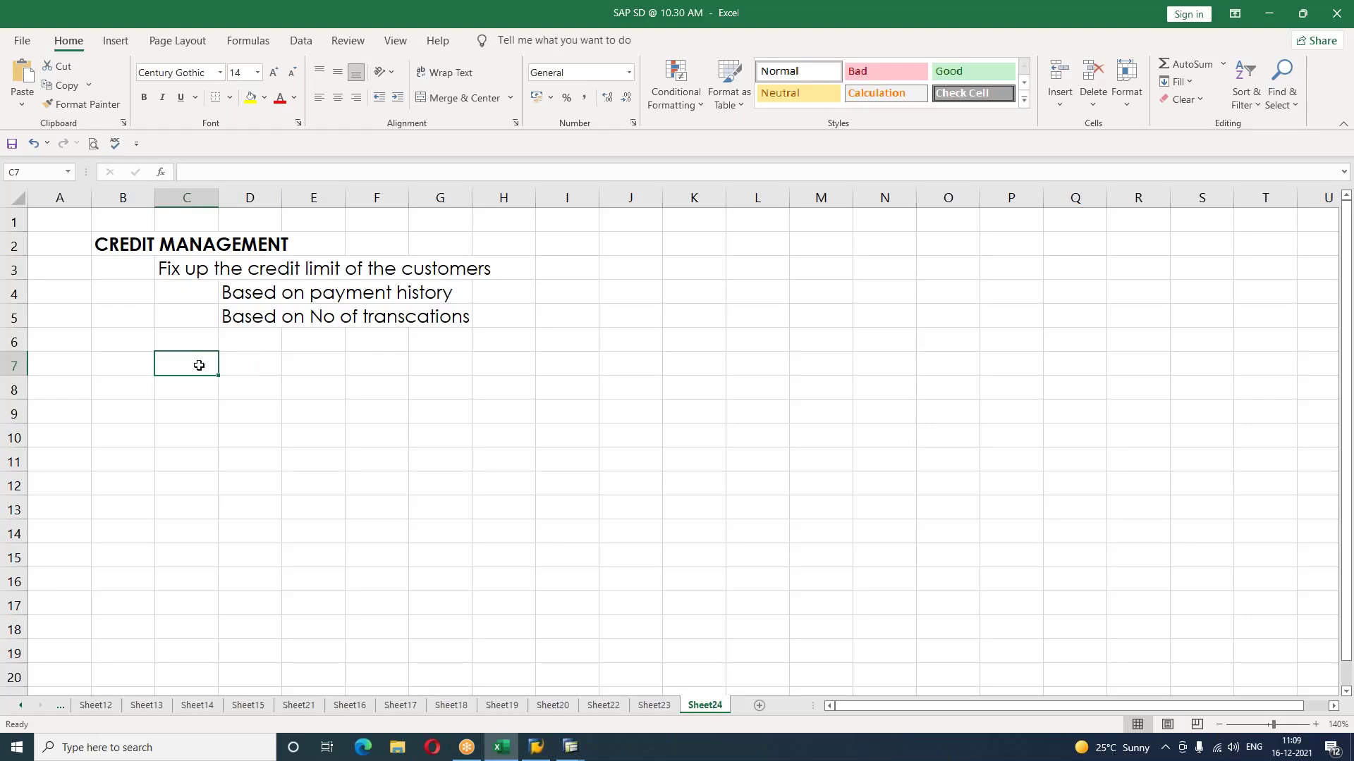
{"action": "key", "text": "Down"}
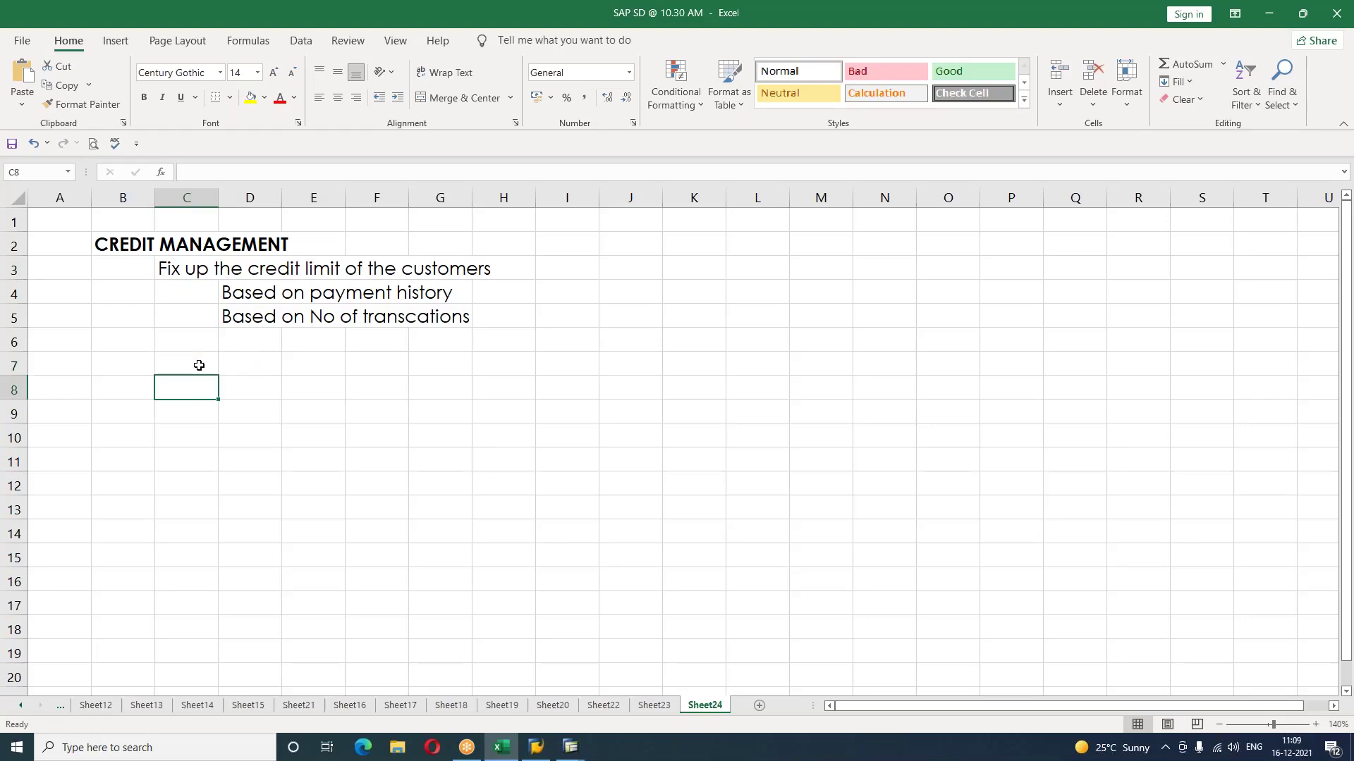
{"action": "type", "text": "Types"}
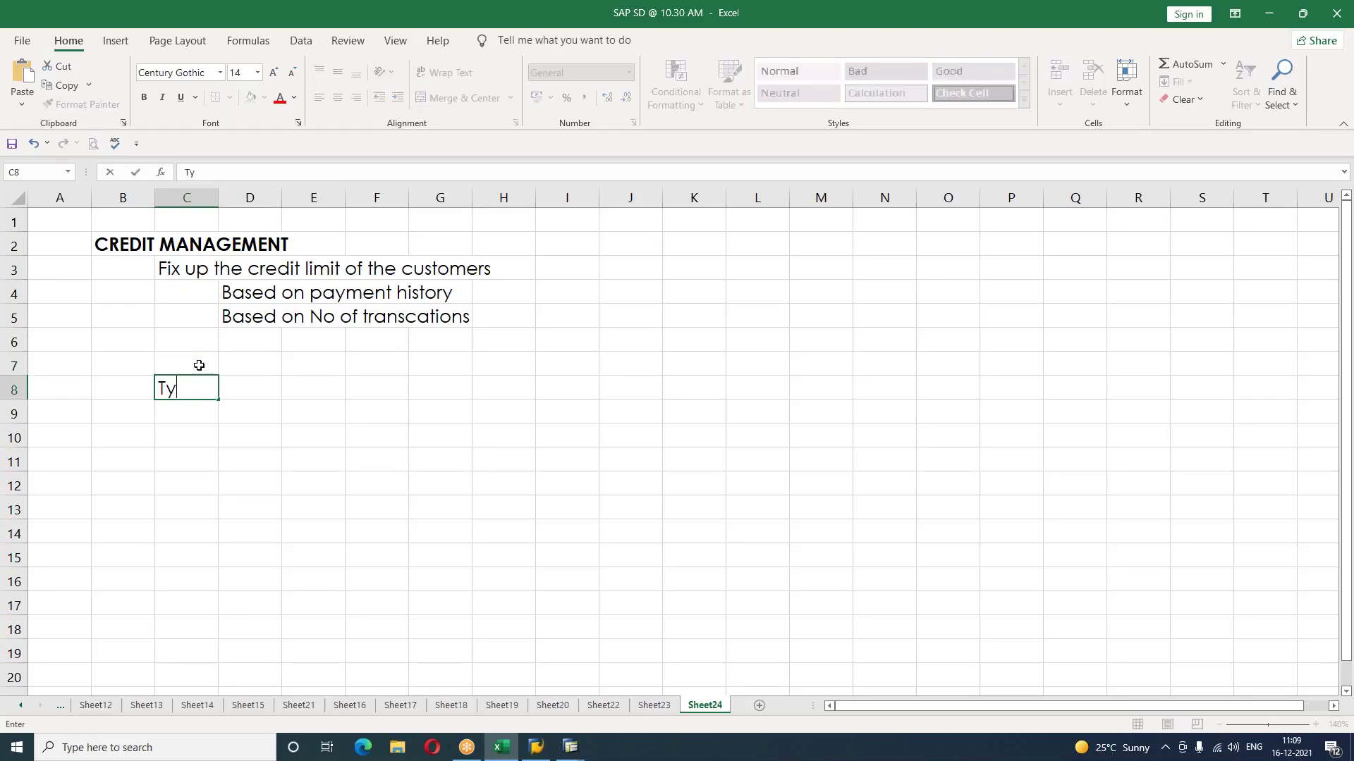
{"action": "type", "text": "Credit check"}
{"action": "key", "text": "Return"}
Step: List "1. Simple Credit check" in cell D9 and "2. Automatic Credit check" in cell D10
{"action": "key", "text": "Right"}
{"action": "type", "text": "1. "}
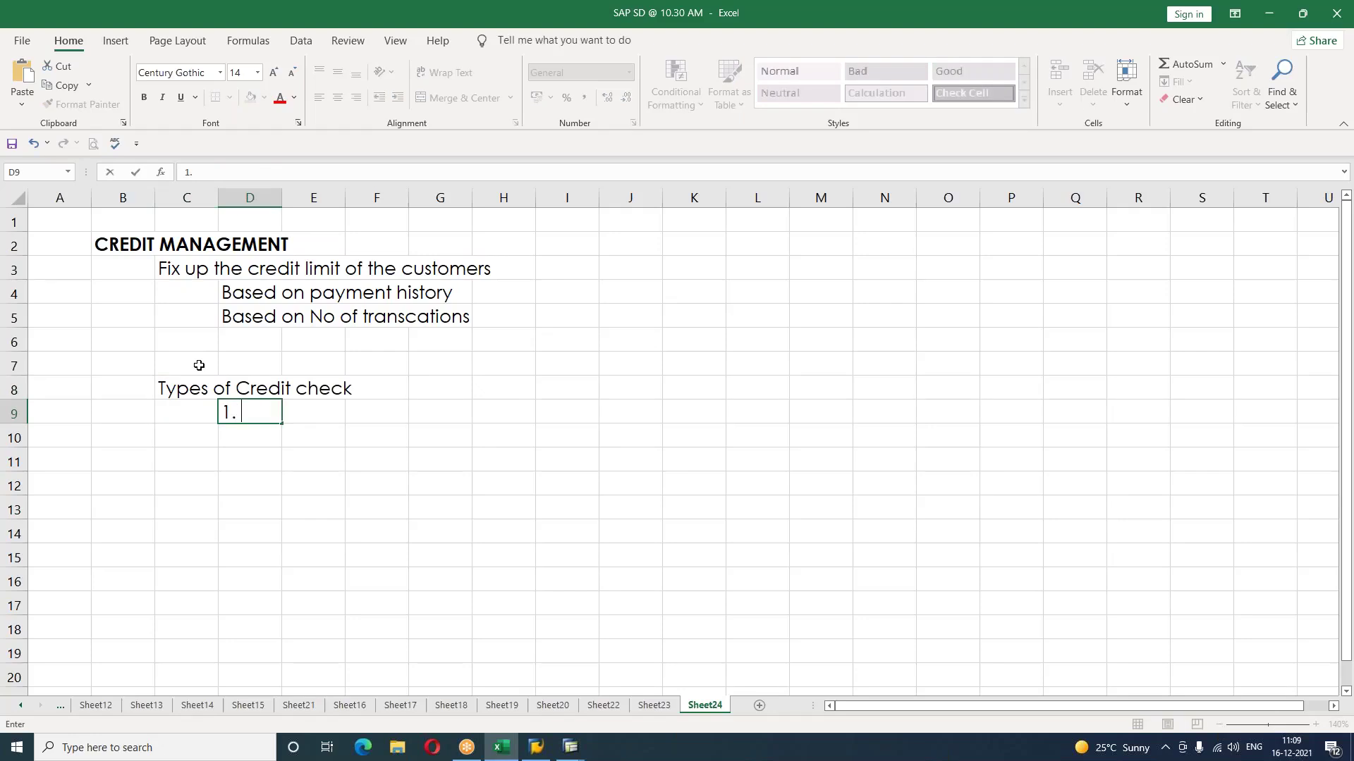
{"action": "type", "text": "Simple Credit check"}
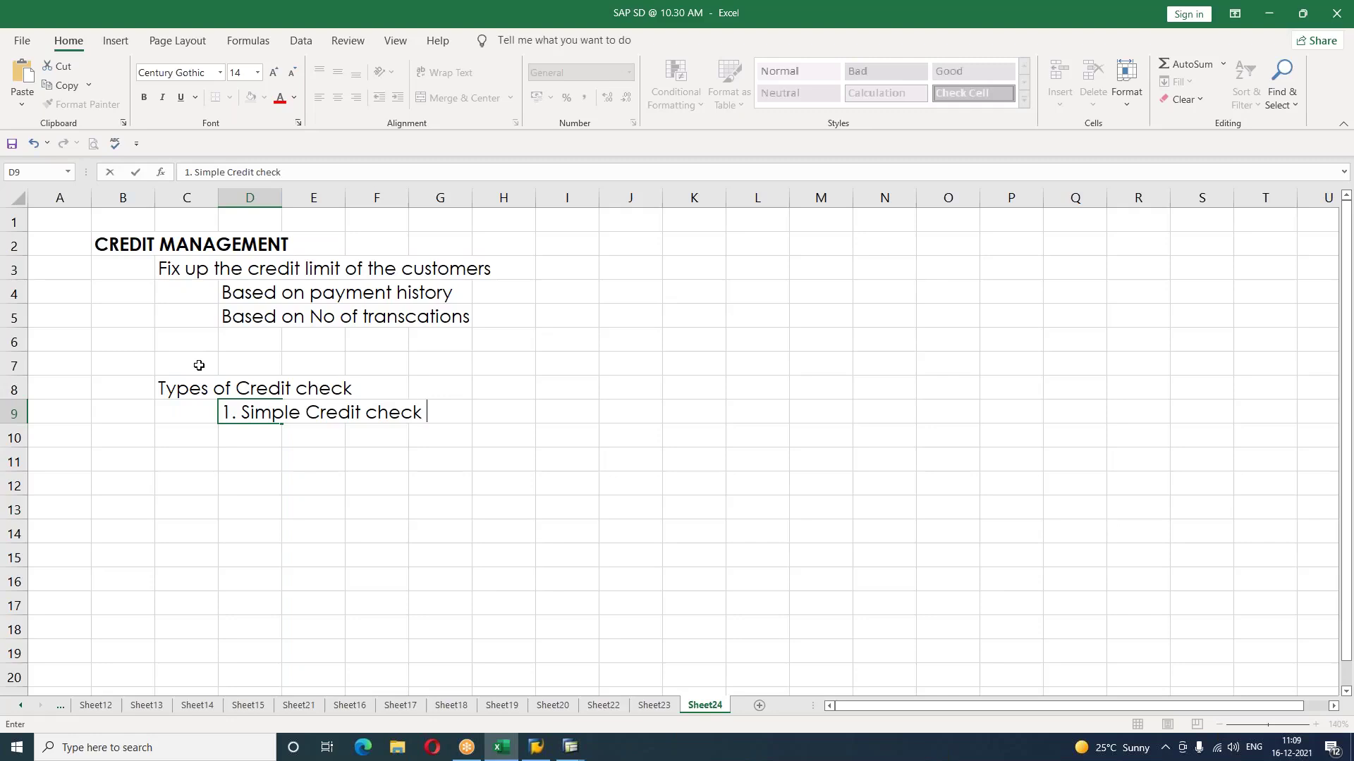
{"action": "key", "text": "Return"}
{"action": "type", "text": "2"}
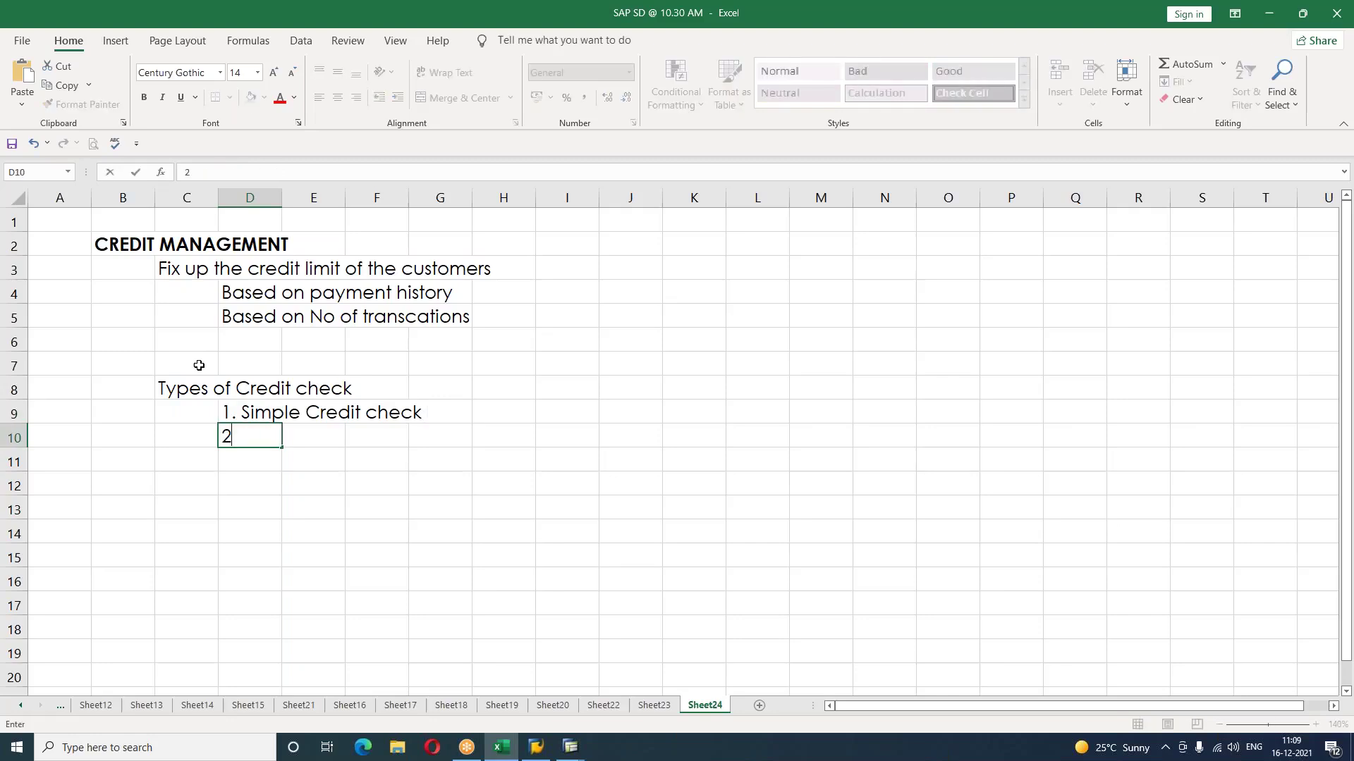
{"action": "type", "text": ". Automat"}
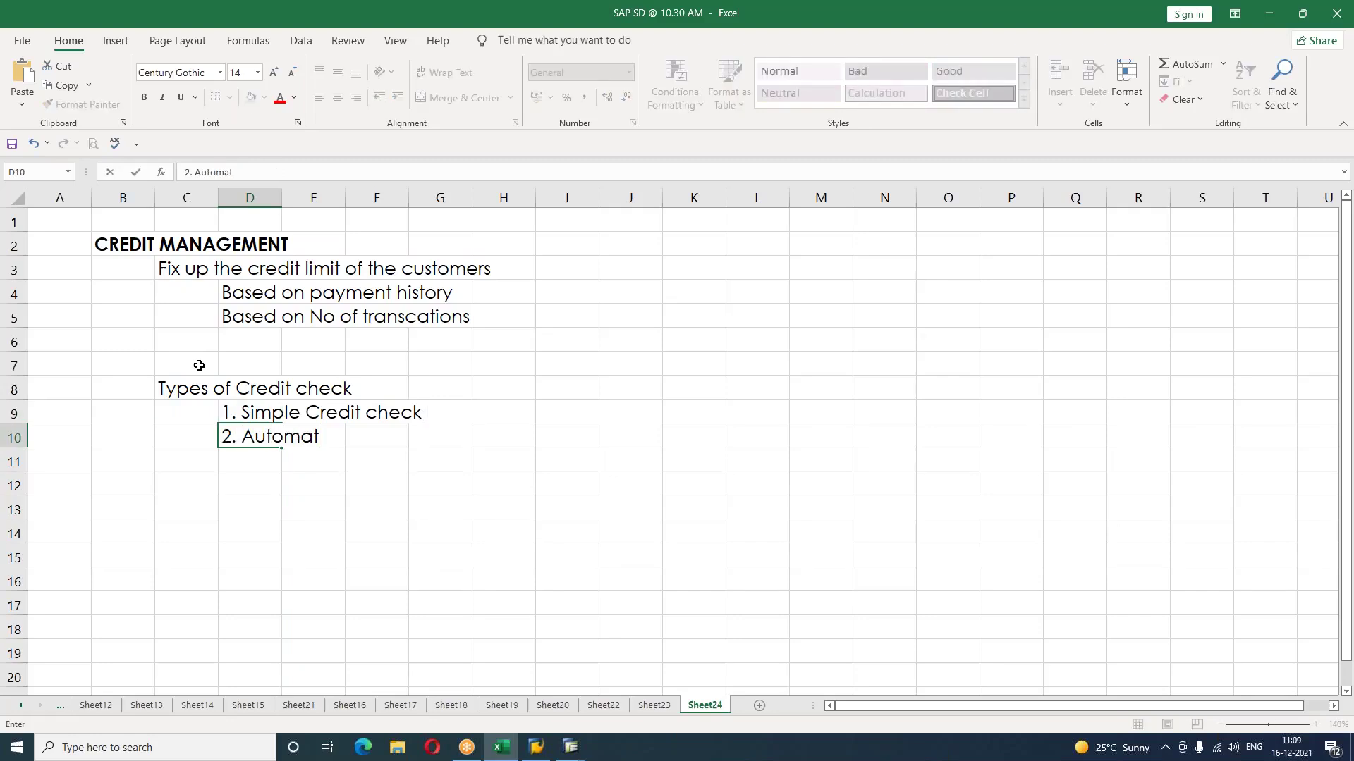
{"action": "type", "text": "ic Credit check"}
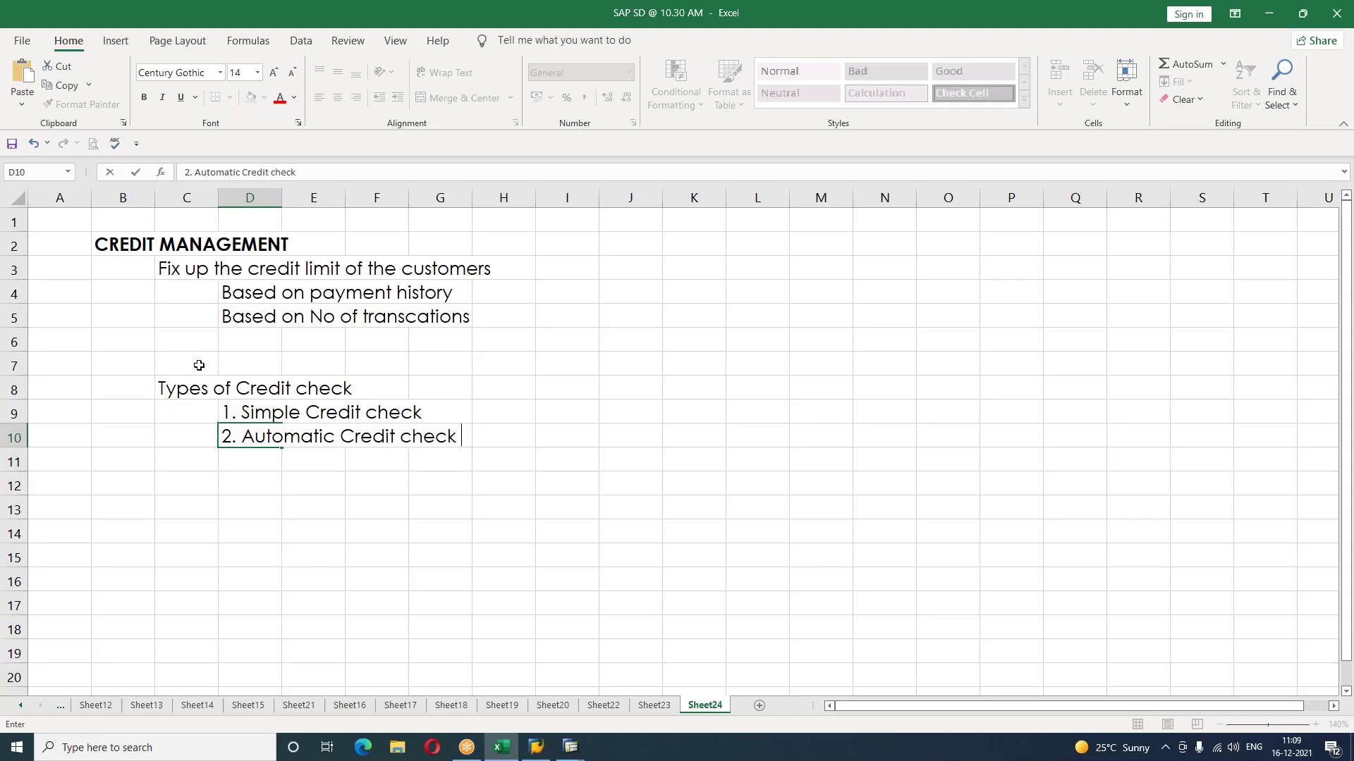
{"action": "key", "text": "Return"}
Step: Add the automatic check's subtypes "Static Credit check" in cell E11 and "Dynamic Credit check" in cell E12
{"action": "key", "text": "Right"}
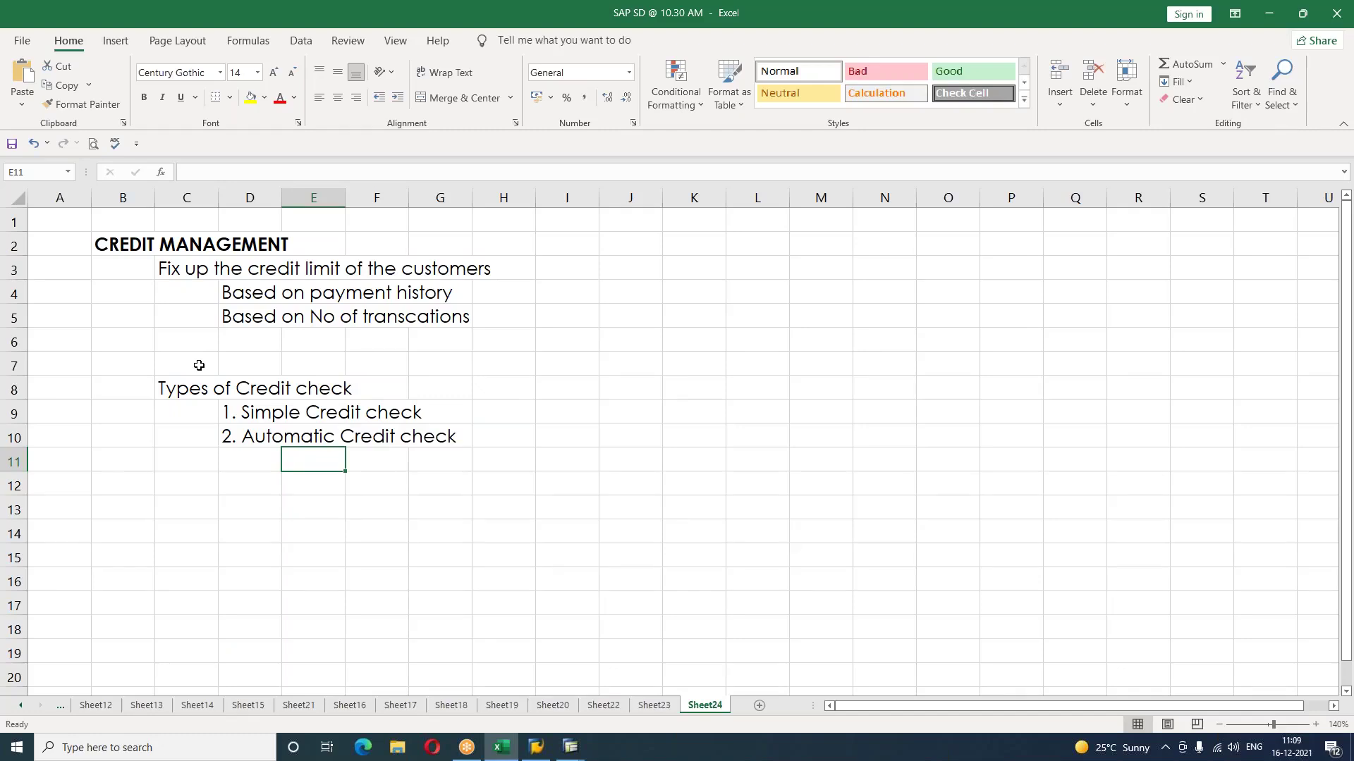
{"action": "type", "text": "Static Cre"}
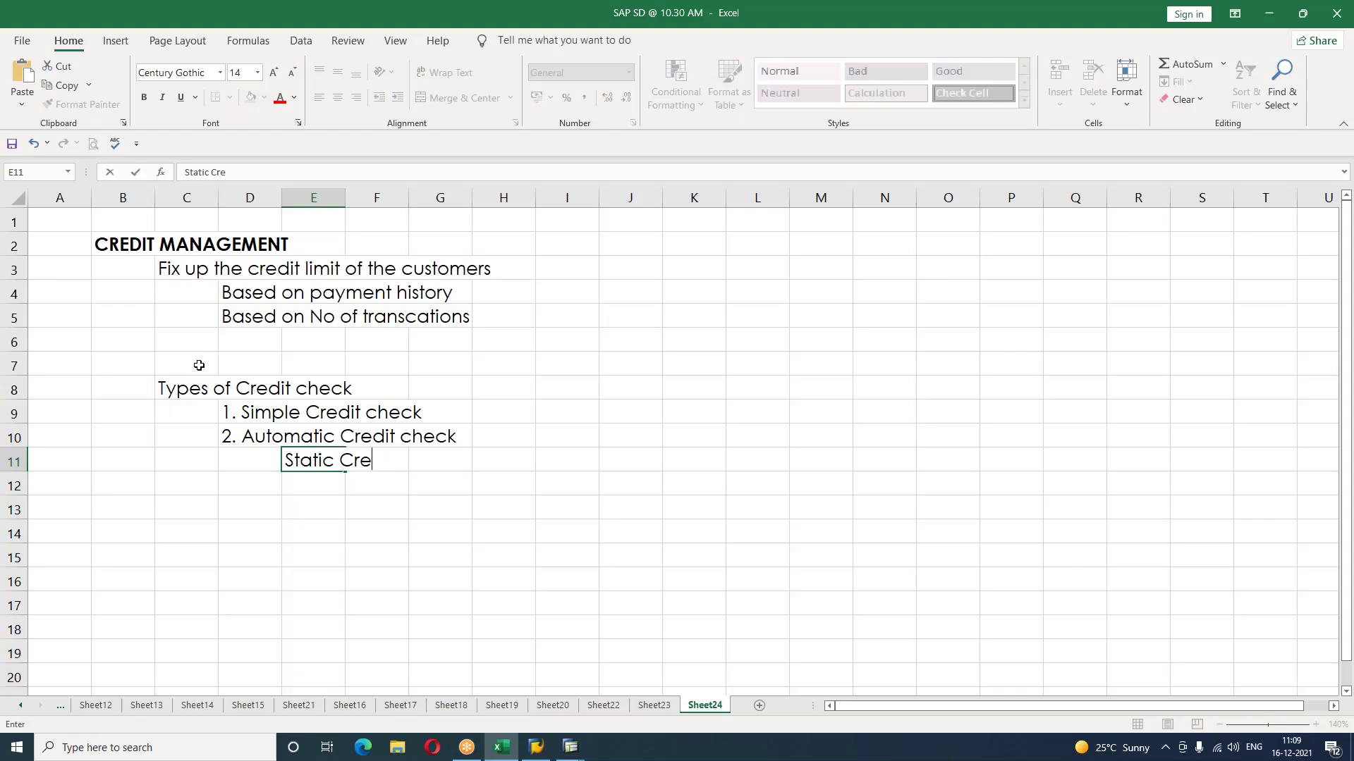
{"action": "type", "text": "dit check"}
{"action": "key", "text": "Return"}
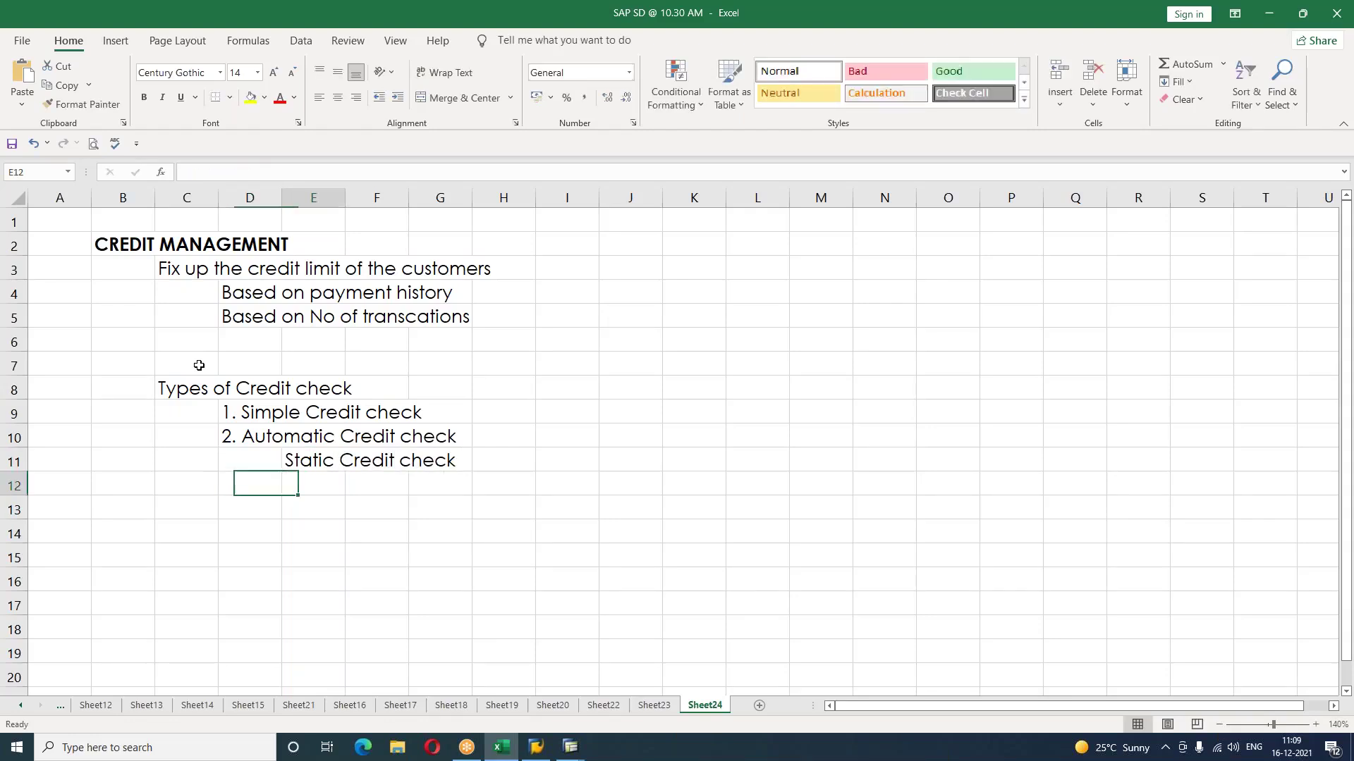
{"action": "type", "text": "Dyna"}
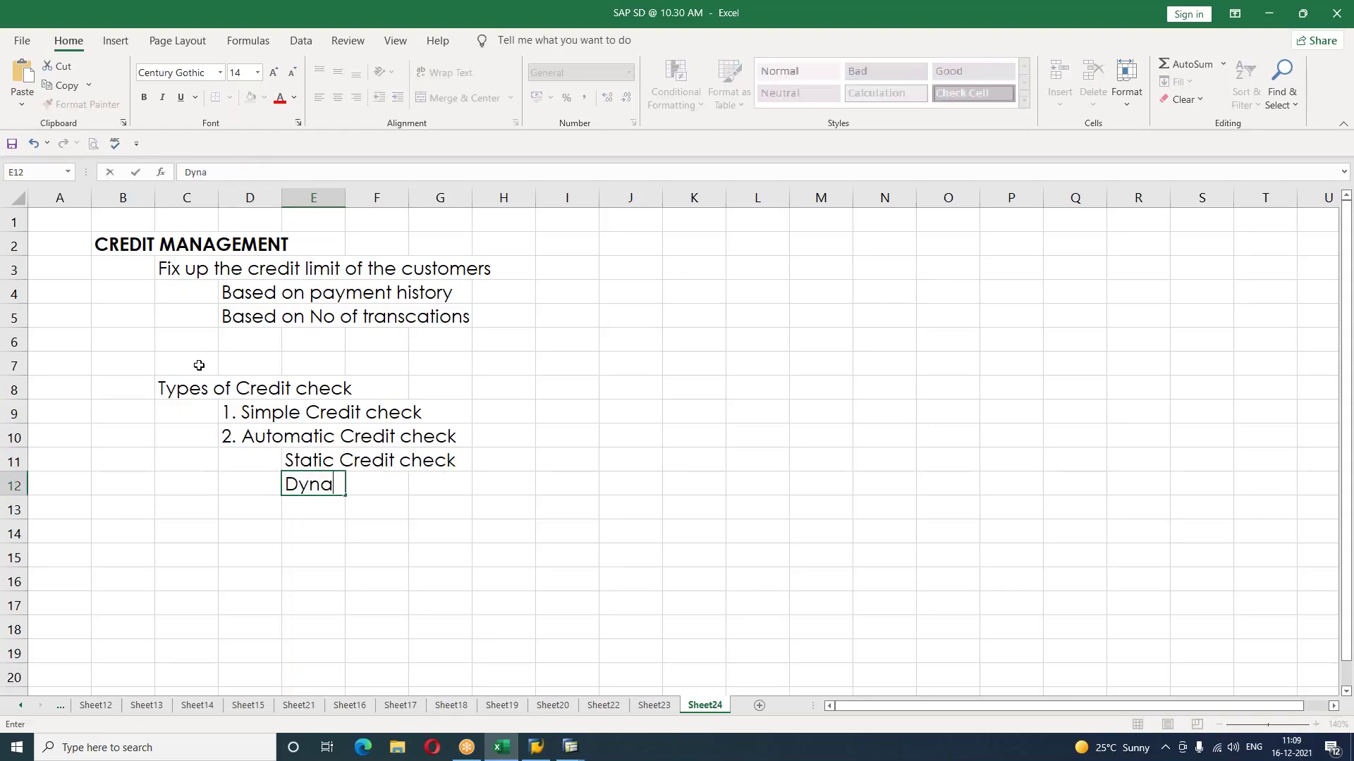
{"action": "type", "text": "mic Credit check"}
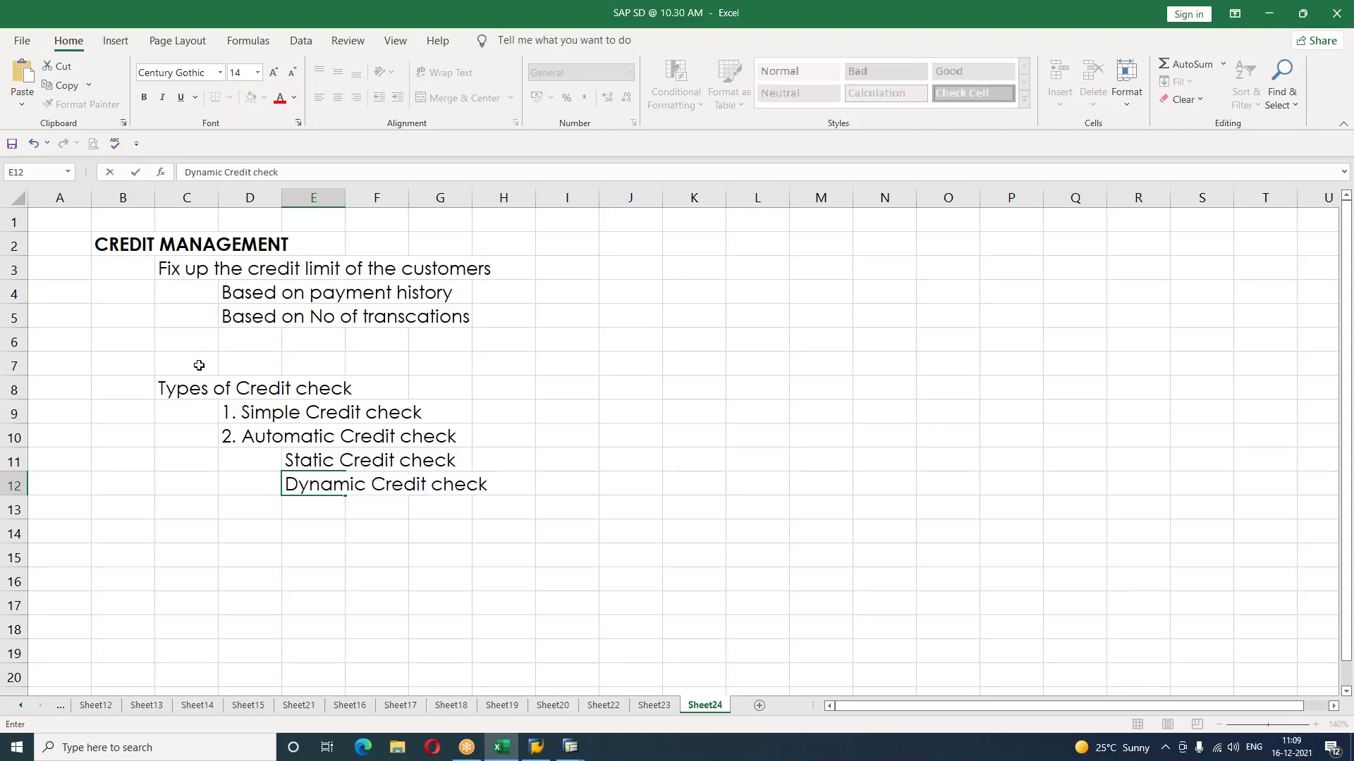
{"action": "key", "text": "Return"}
{"action": "key", "text": "Left"}
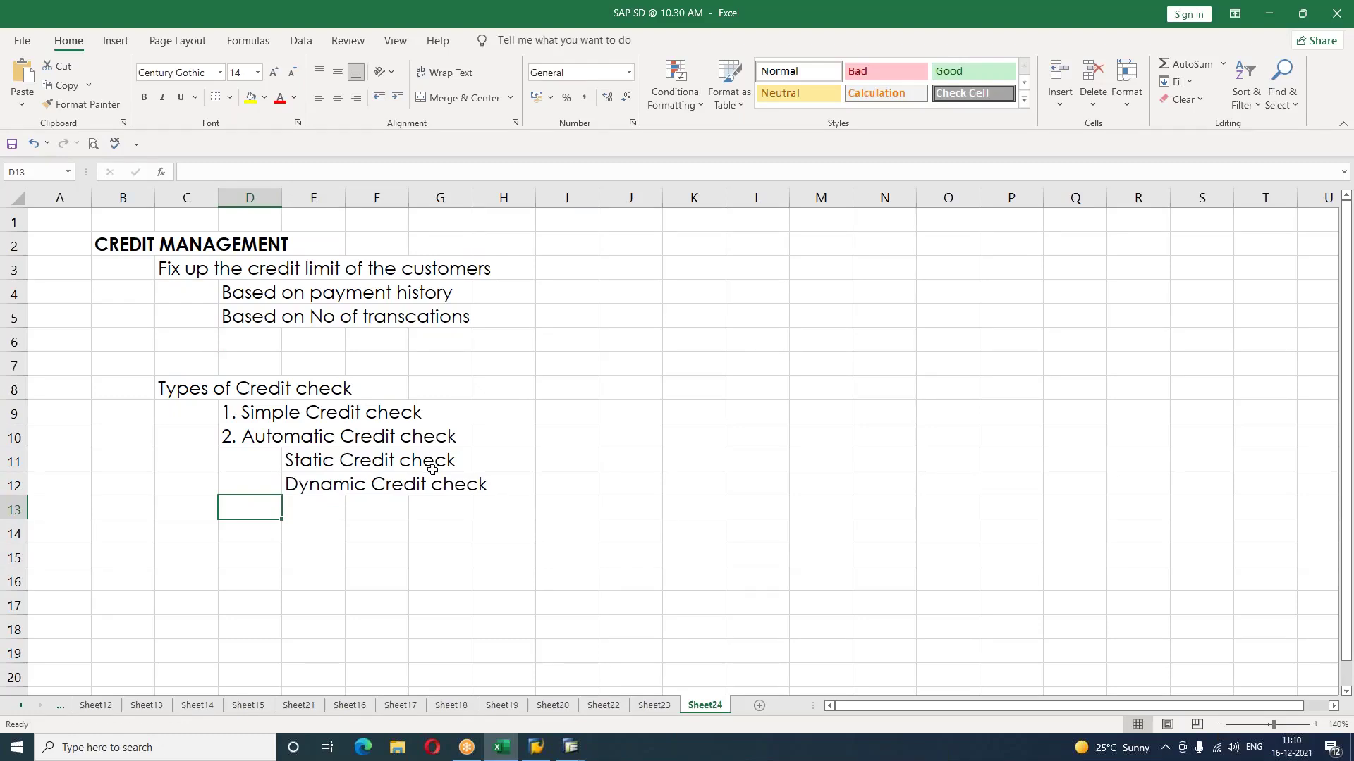
Step: Enter "OPEN QUOTATIONS" in cell C15, below the list of credit check types
{"action": "left_click", "coordinate": [398, 536]}
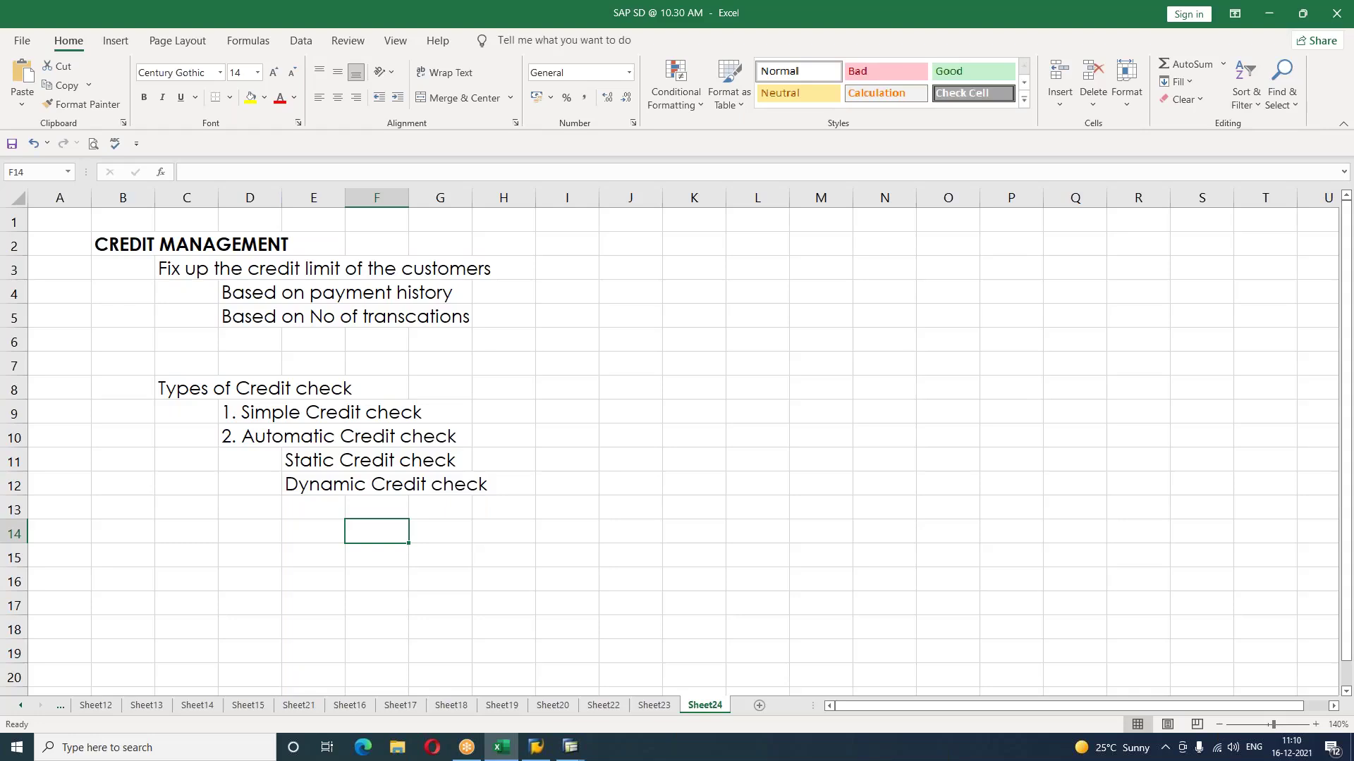
{"action": "left_click", "coordinate": [254, 560]}
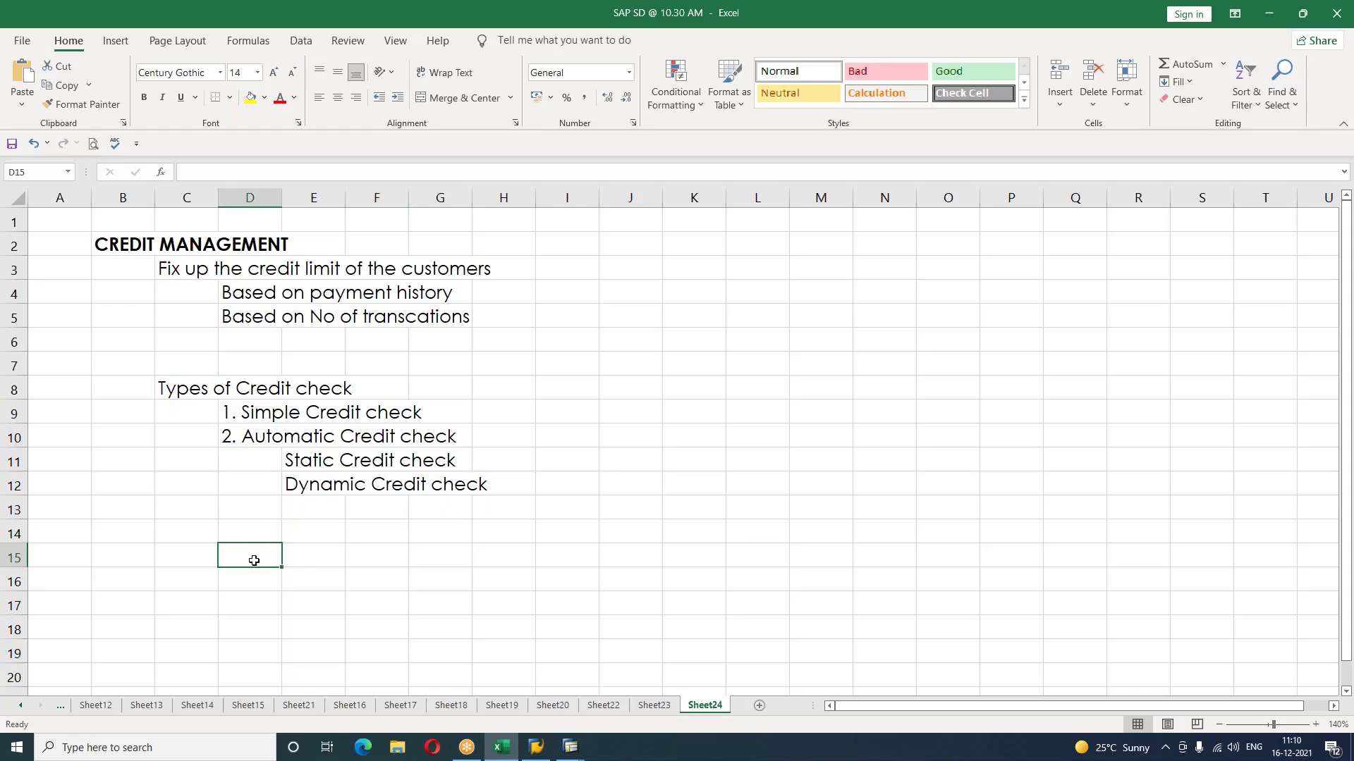
{"action": "scroll", "coordinate": [254, 561], "scroll_direction": "down", "scroll_amount": 1}
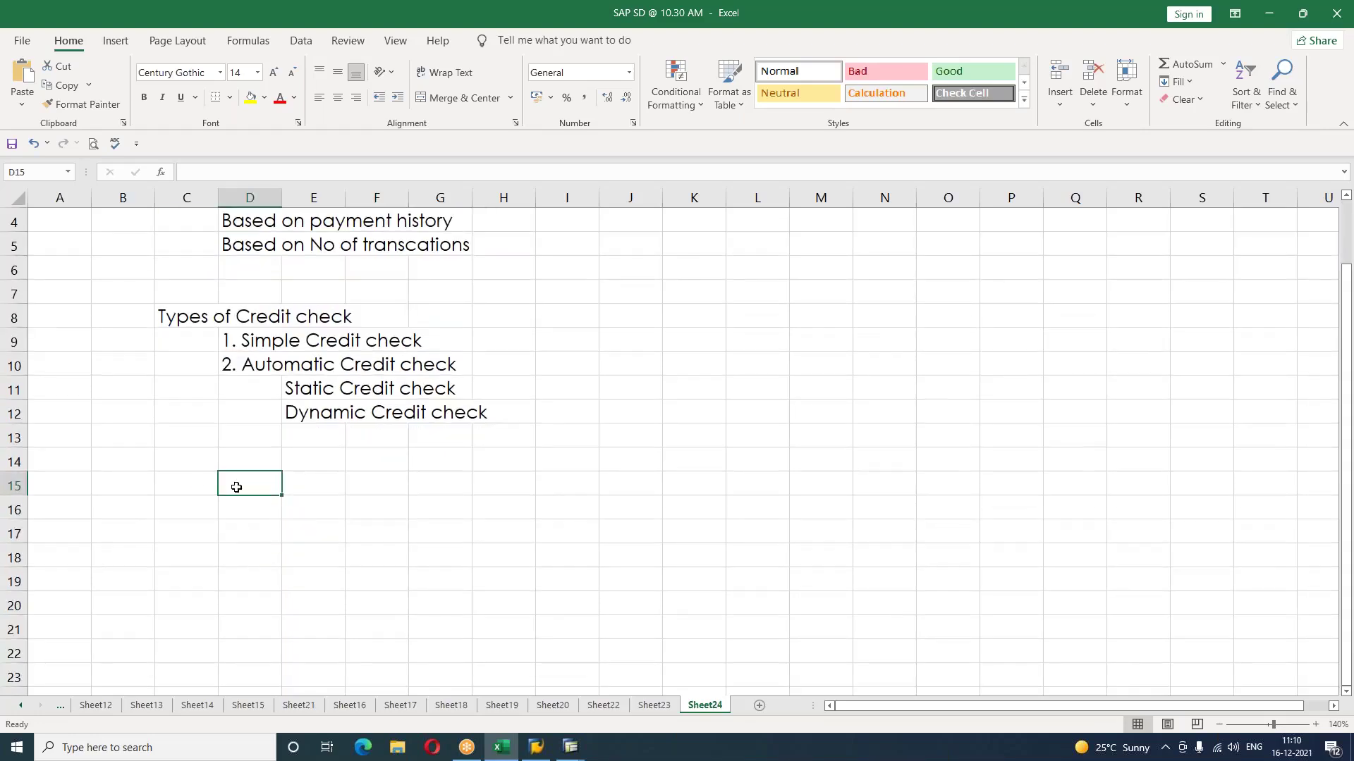
{"action": "left_click", "coordinate": [199, 487]}
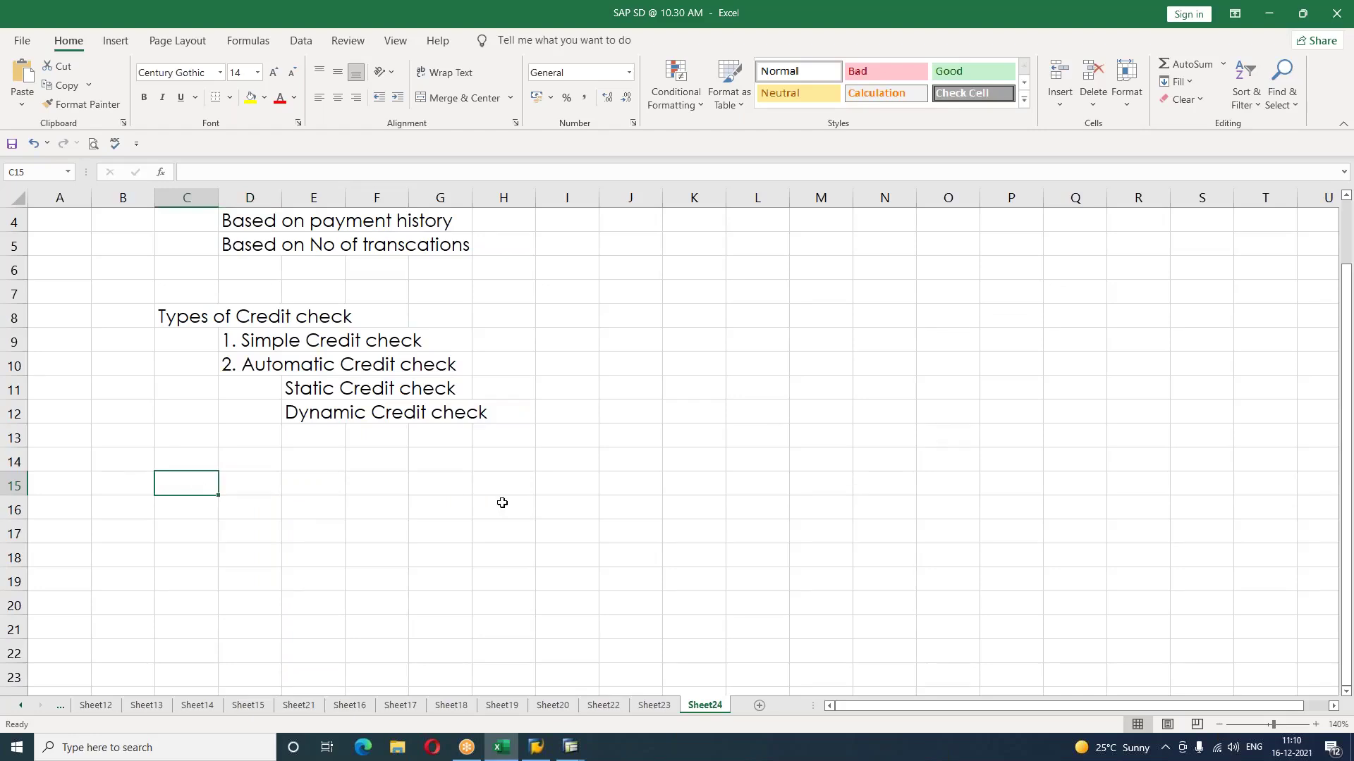
{"action": "type", "text": "OPEN "}
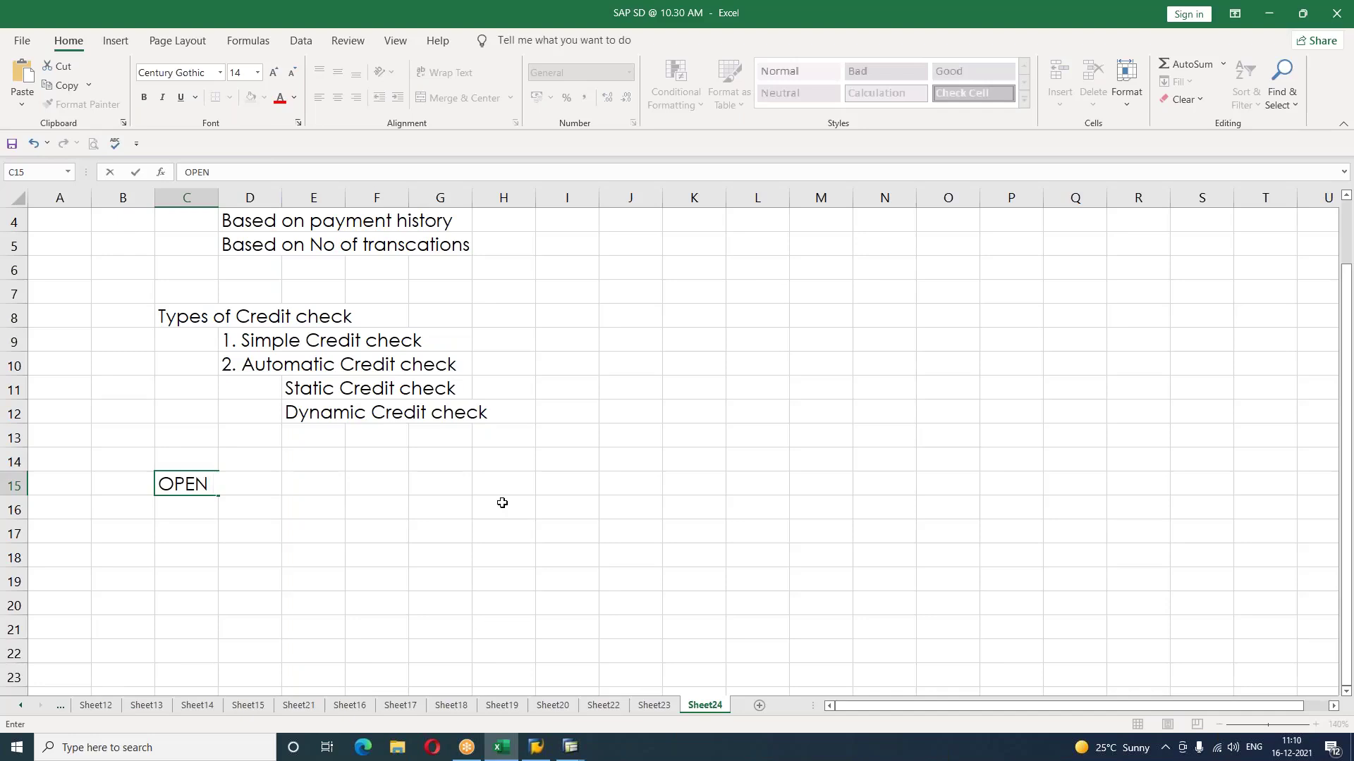
{"action": "type", "text": "QUOTATIONS"}
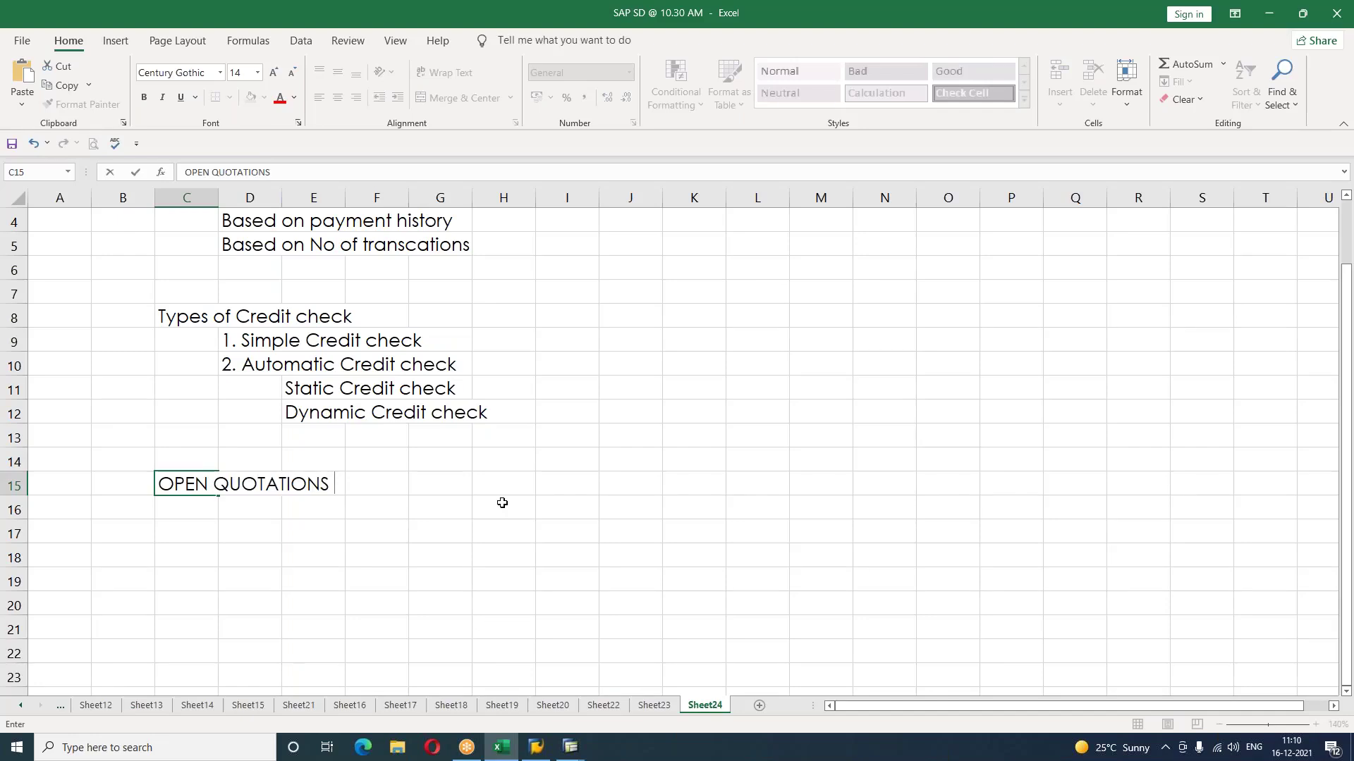
{"action": "key", "text": "Right"}
{"action": "key", "text": "Right"}
{"action": "key", "text": "Right"}
{"action": "key", "text": "Right"}
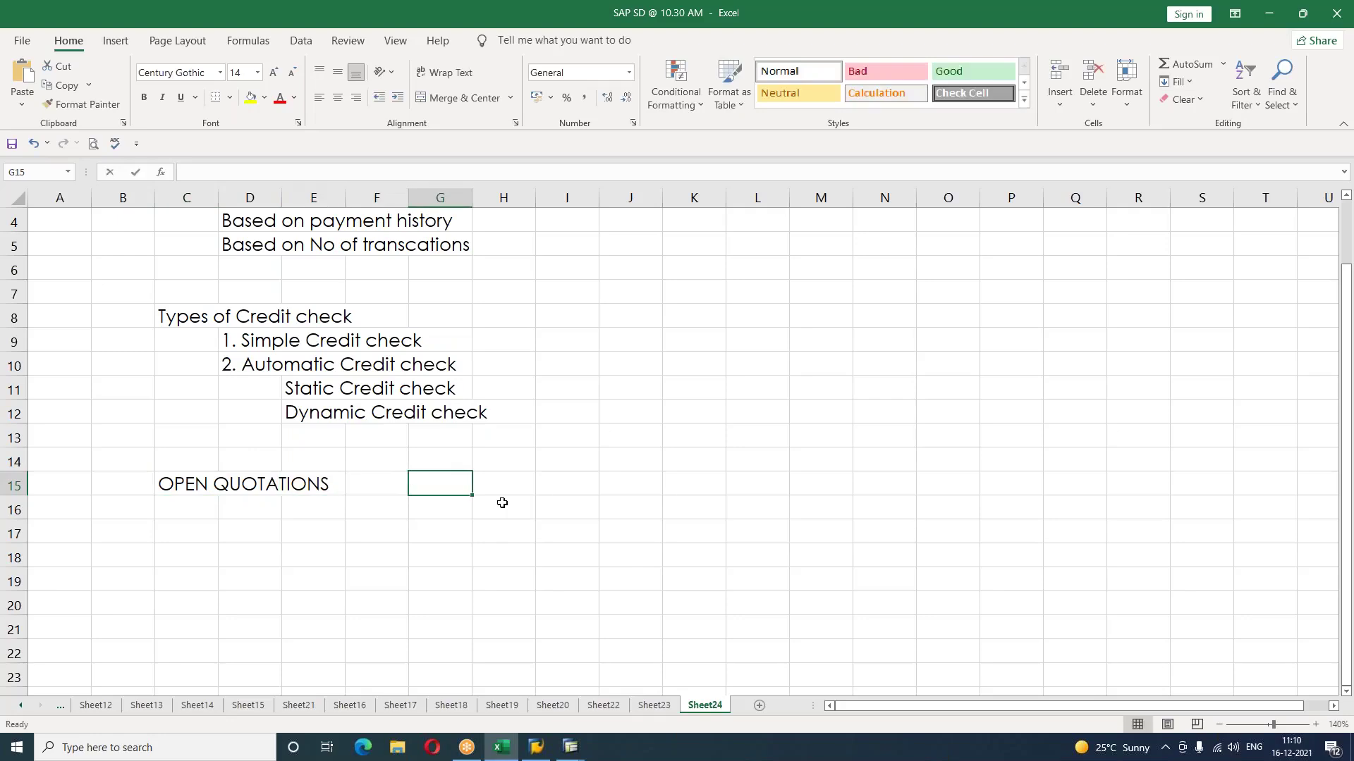
Step: Change the text in cell C15 to "OPEN ORDERS"
{"action": "key", "text": "BackSpace"}
{"action": "left_click", "coordinate": [207, 484]}
{"action": "double_click", "coordinate": [210, 483]}
{"action": "left_click_drag", "start_coordinate": [211, 483], "coordinate": [441, 488]}
{"action": "key", "text": "BackSpace"}
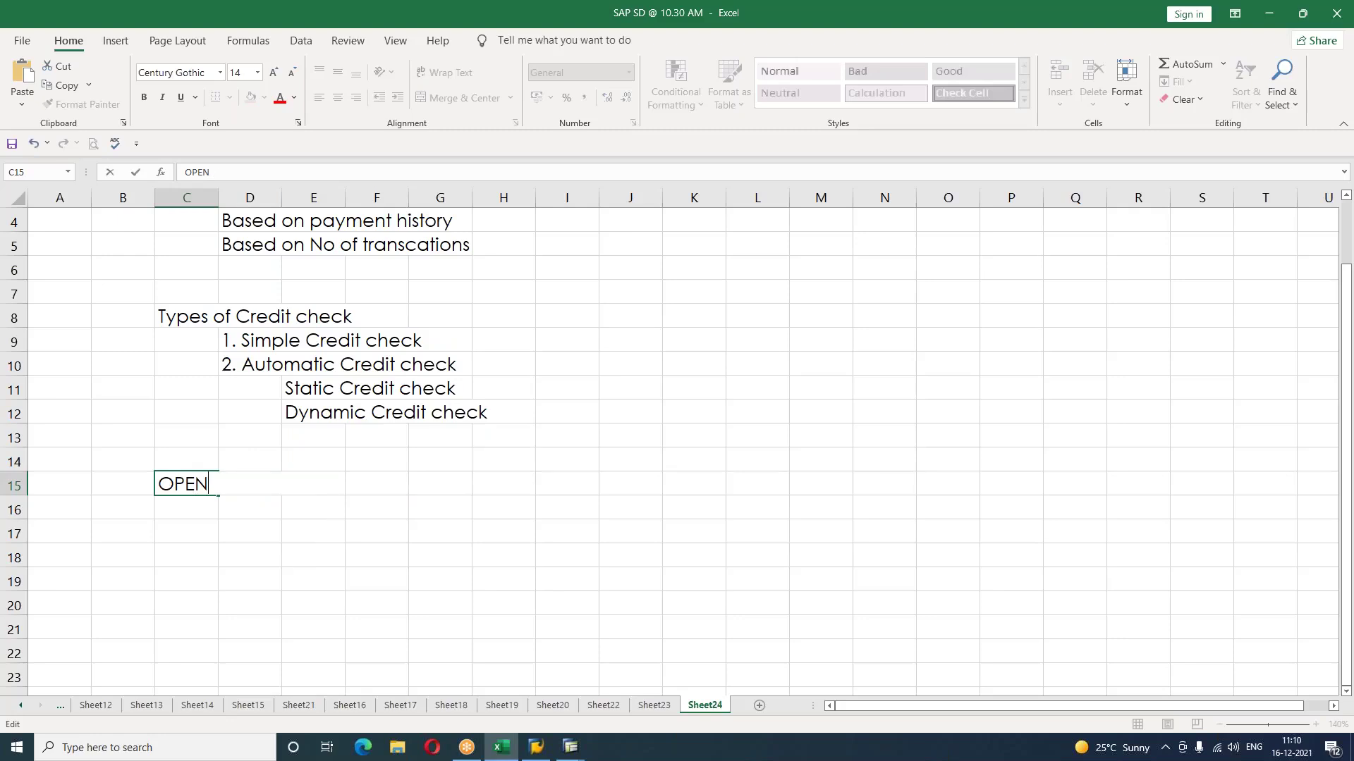
{"action": "type", "text": "sales"}
{"action": "key", "text": "BackSpace"}
{"action": "key", "text": "BackSpace"}
{"action": "key", "text": "BackSpace"}
{"action": "key", "text": "BackSpace"}
{"action": "key", "text": "BackSpace"}
{"action": "type", "text": "ORDERS"}
Step: Enter the explanation "orders which are due for delivery" in cell G15, beside OPEN ORDERS
{"action": "key", "text": "Tab"}
{"action": "key", "text": "Tab"}
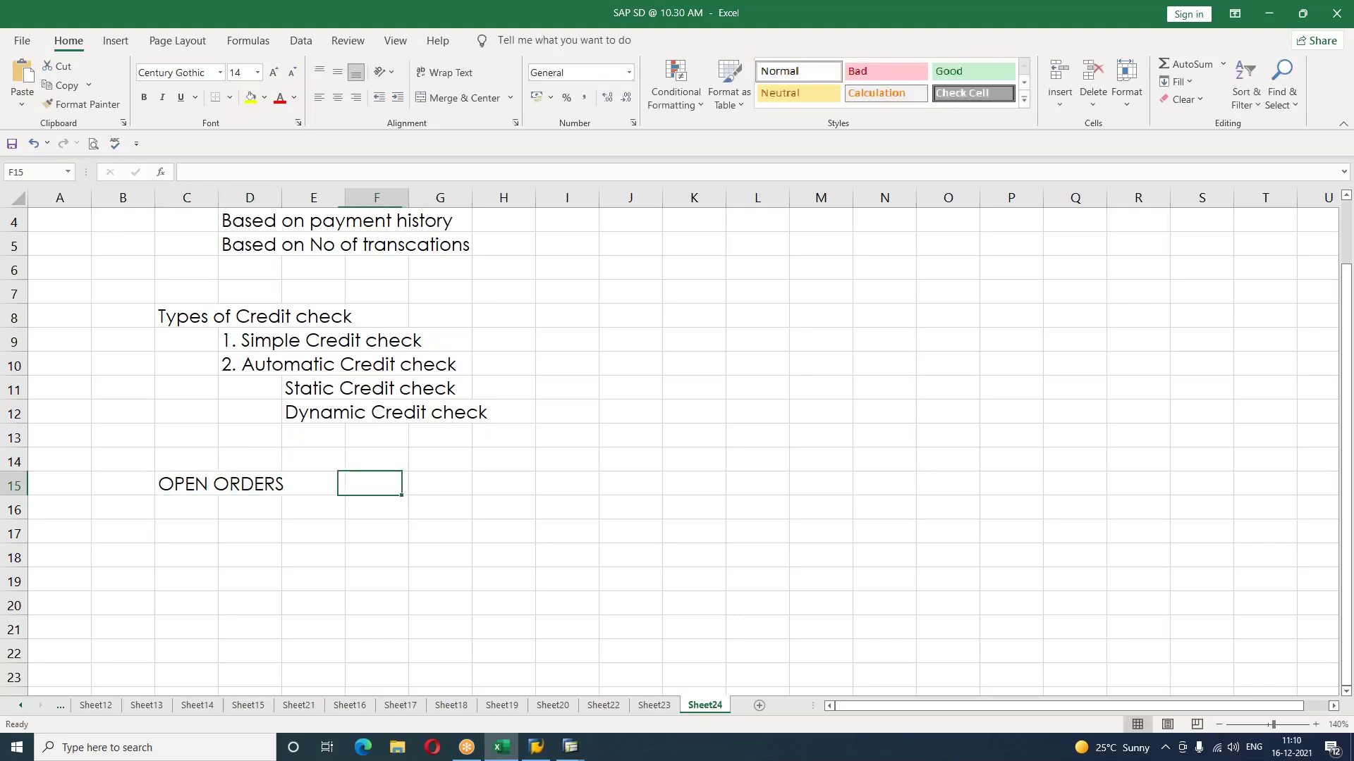
{"action": "type", "text": "orders"}
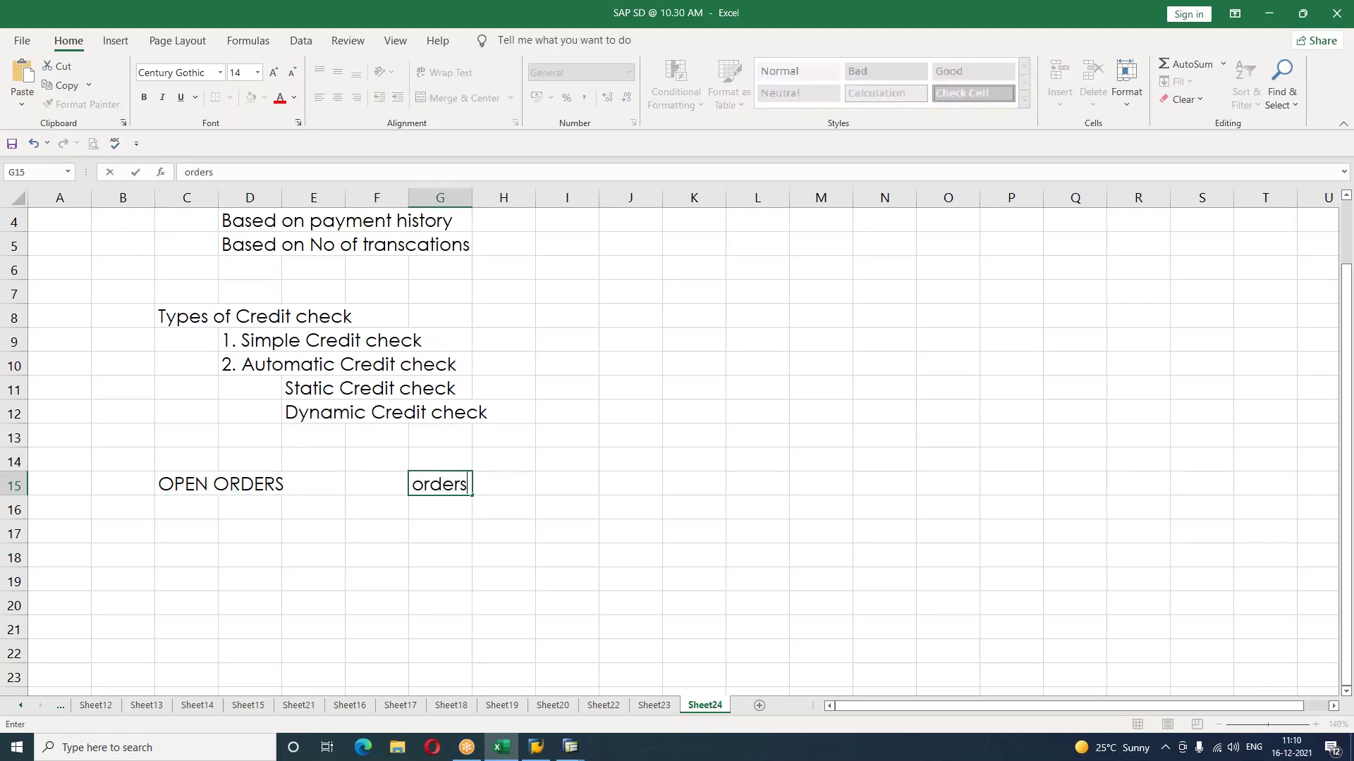
{"action": "type", "text": " which are "}
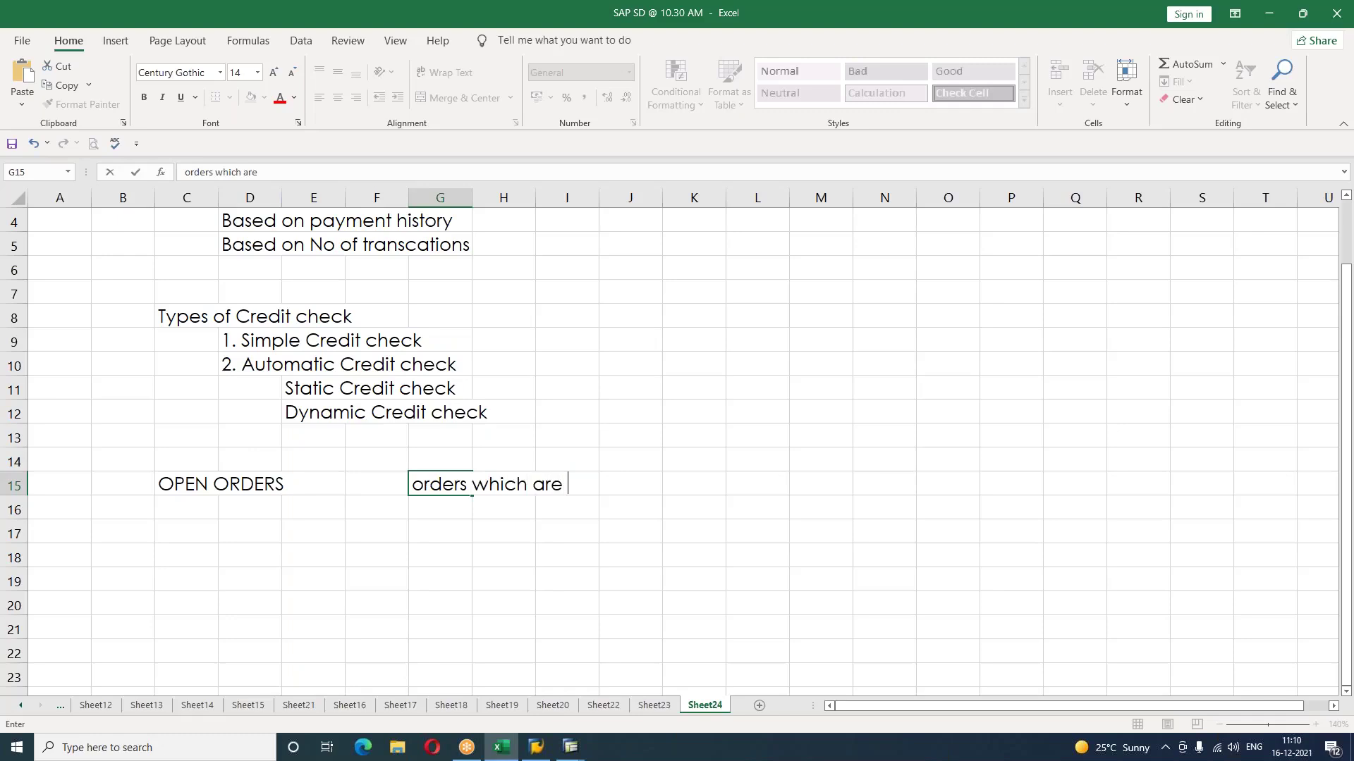
{"action": "type", "text": "due for de"}
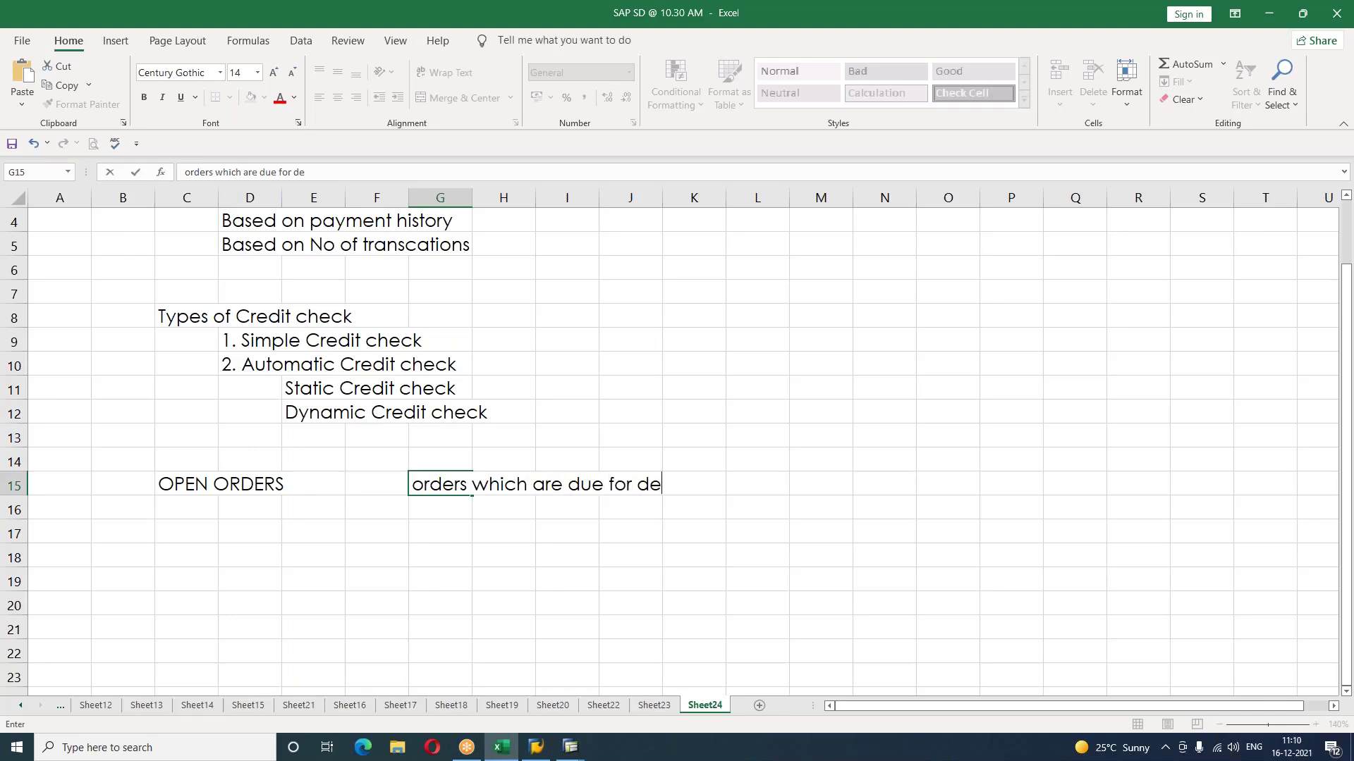
{"action": "type", "text": "livery"}
{"action": "key", "text": "Return"}
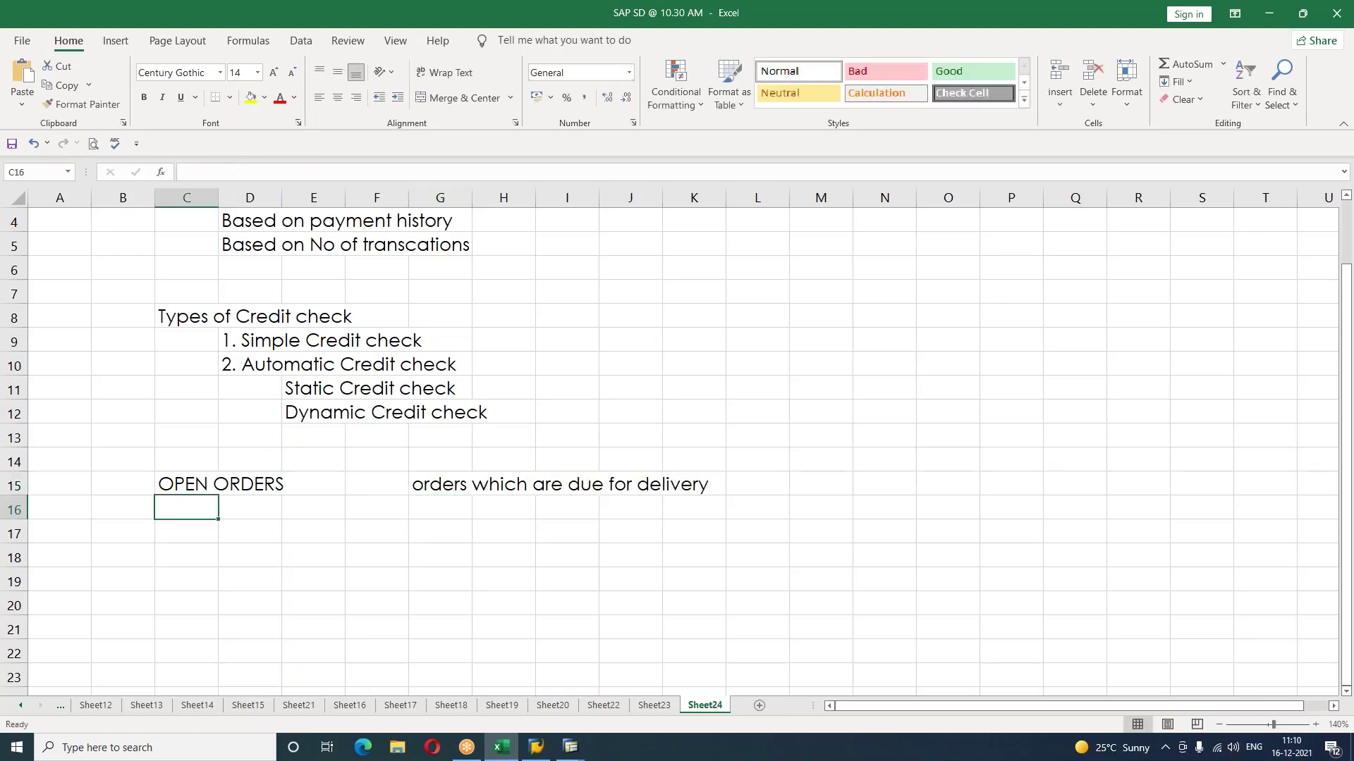
Step: Enter "OPEN DELIVERY" in cell C16 and its explanation "Delivery which are due for billing" in cell G16
{"action": "type", "text": "OPEN DE"}
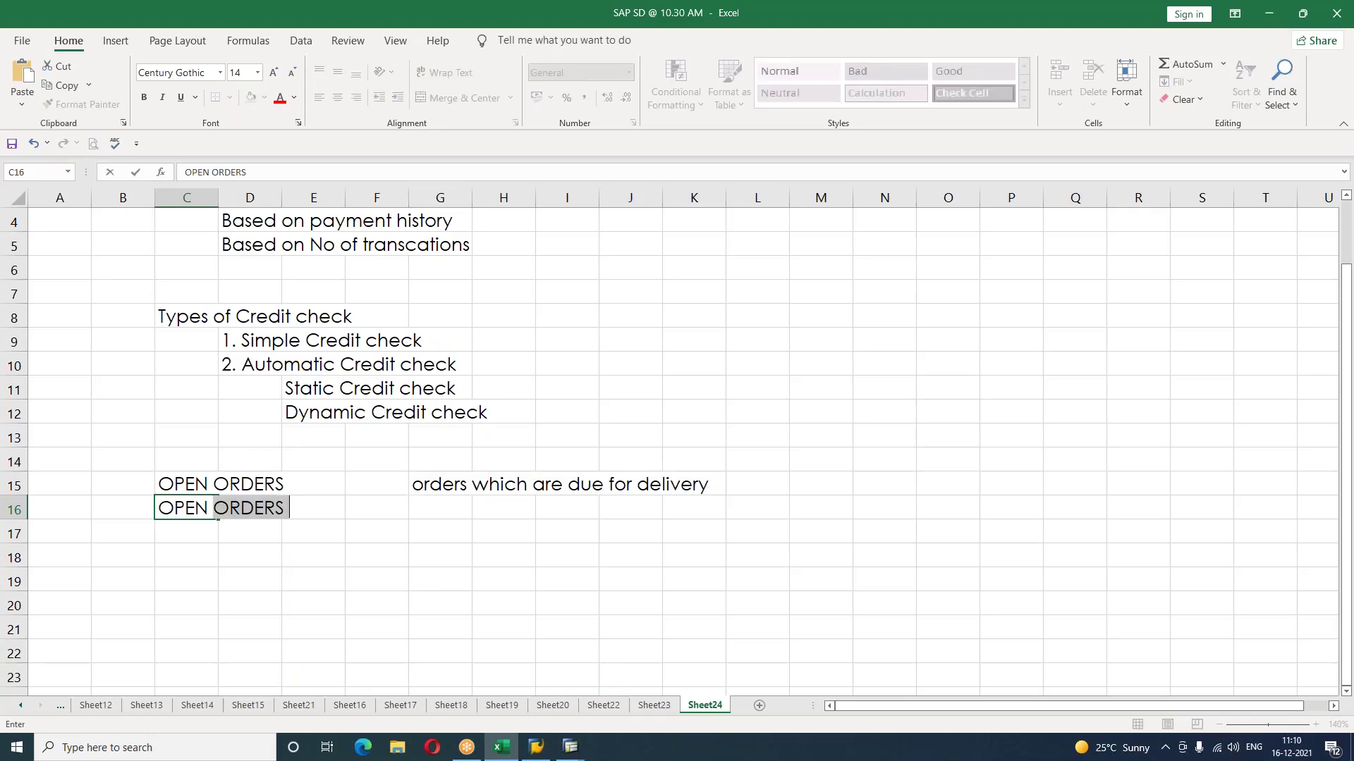
{"action": "type", "text": "LIVERY"}
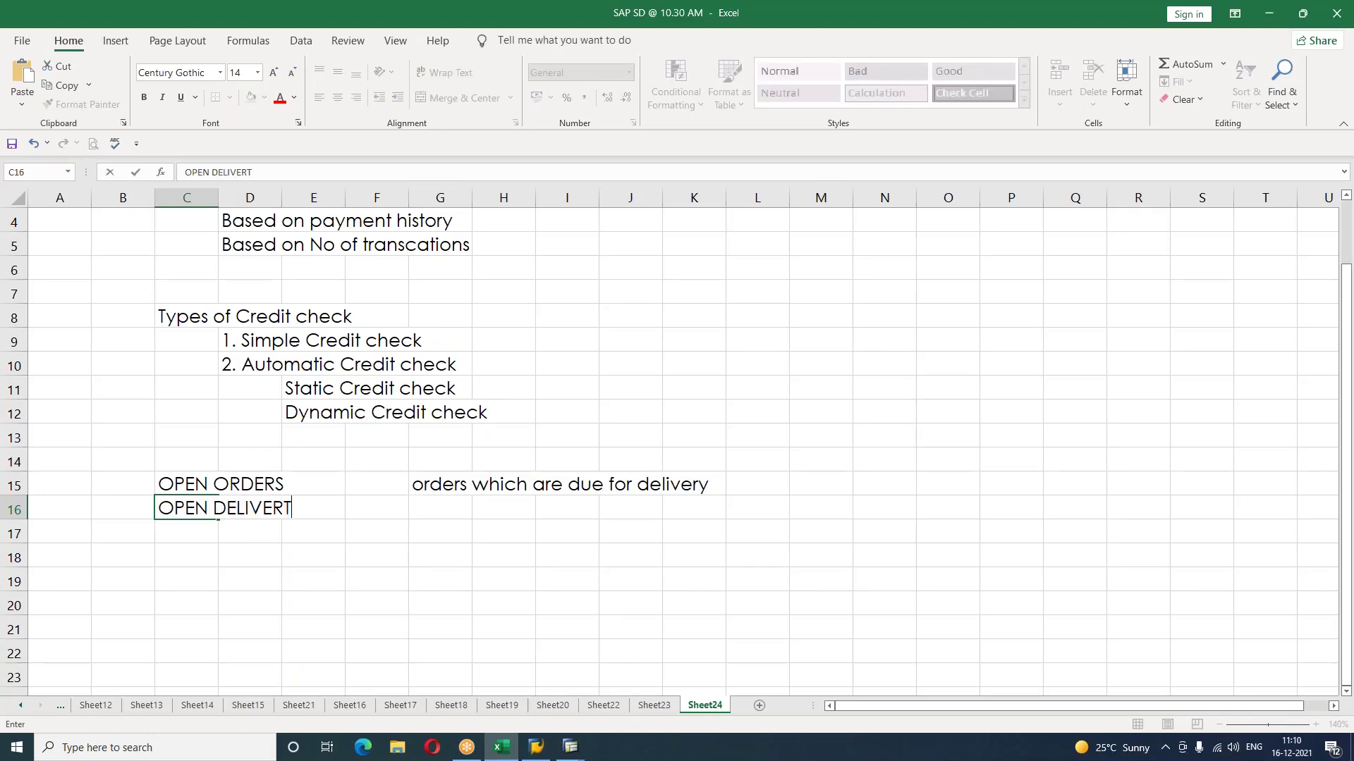
{"action": "key", "text": "Right"}
{"action": "key", "text": "Right"}
{"action": "key", "text": "Right"}
{"action": "key", "text": "Right"}
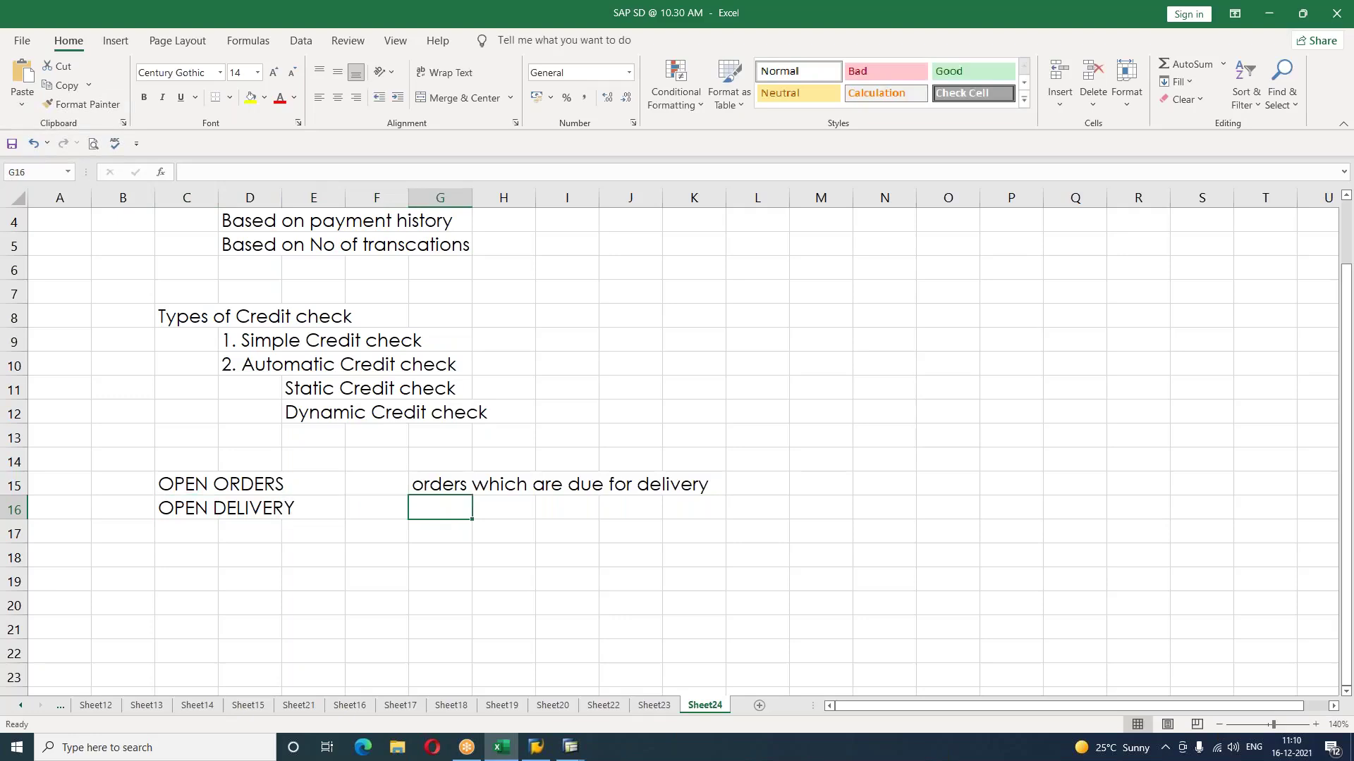
{"action": "type", "text": "De"}
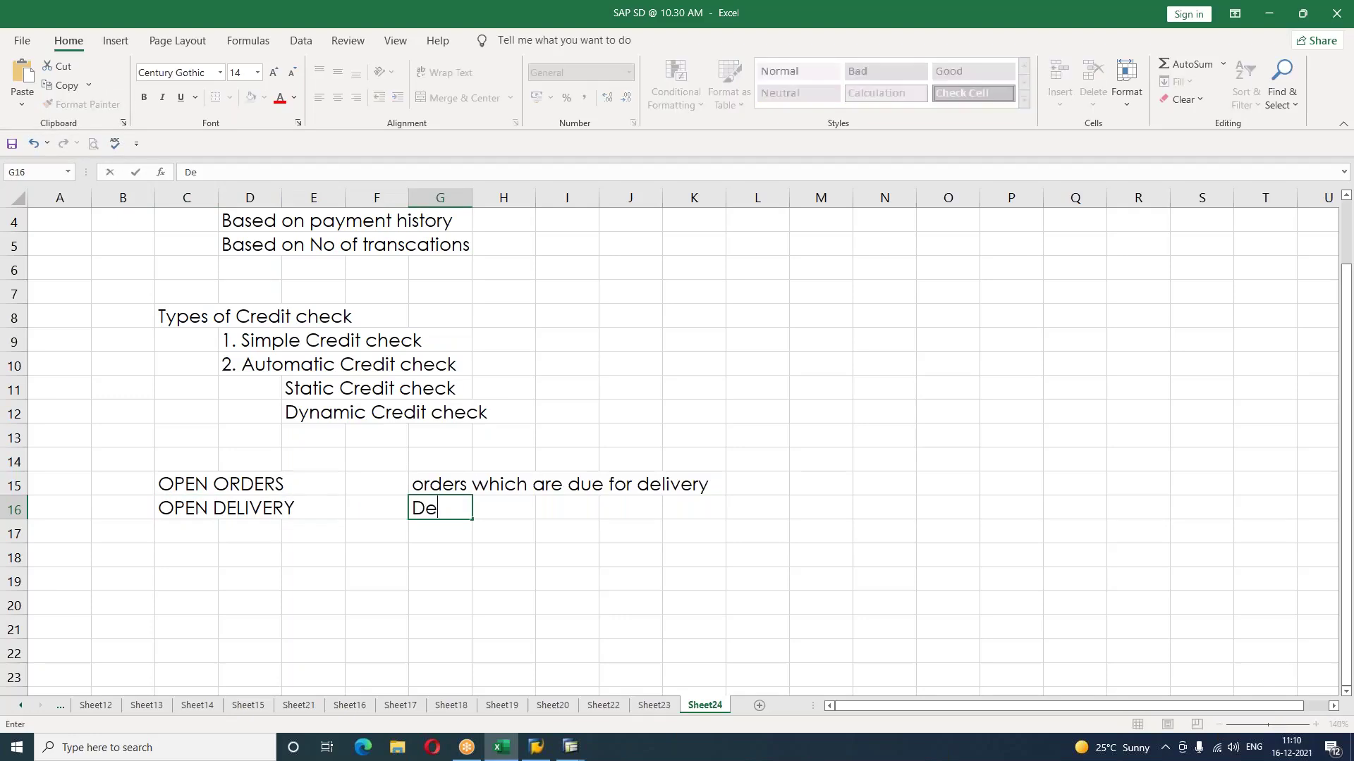
{"action": "type", "text": "livery which are d"}
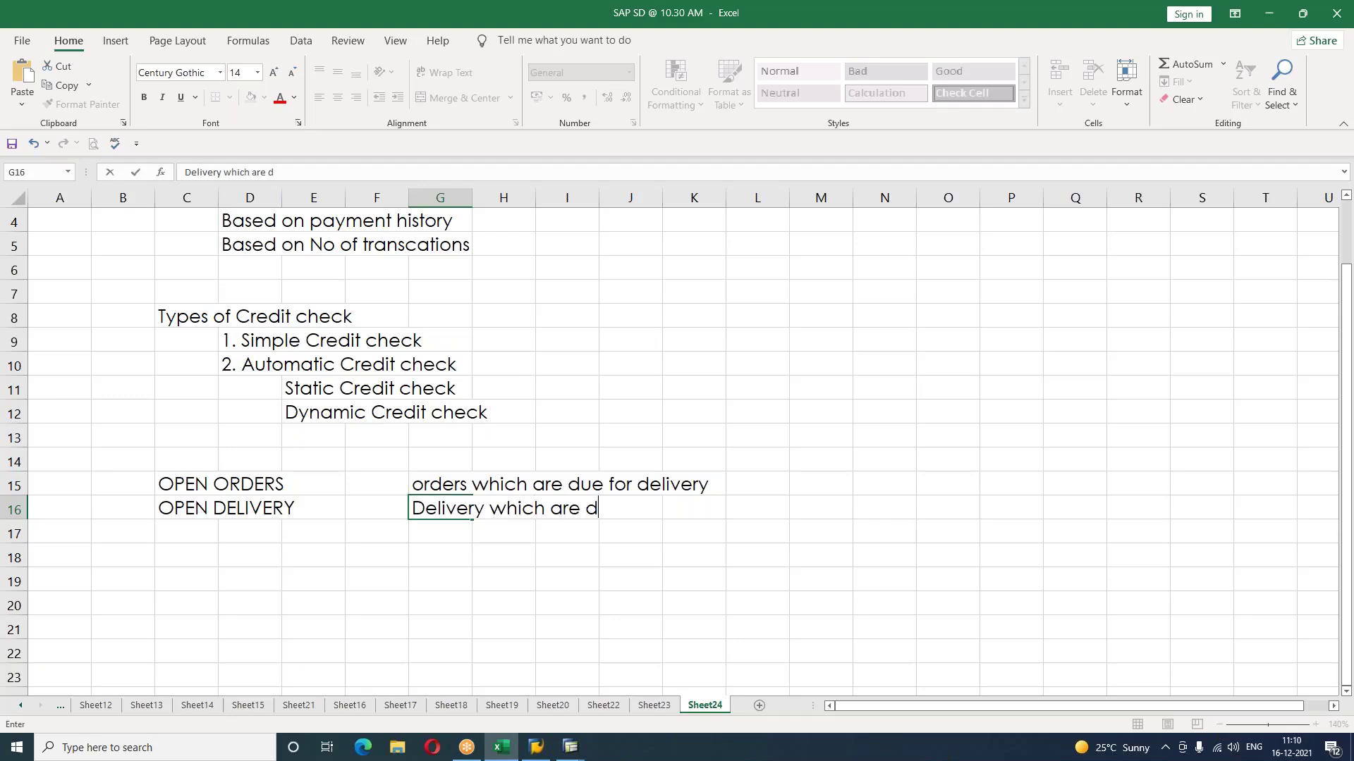
{"action": "type", "text": "ue for billing"}
{"action": "key", "text": "ctrl+Return"}
Step: Enter "OPEN BILLING" in cell C17, below OPEN DELIVERY
{"action": "left_click", "coordinate": [186, 531]}
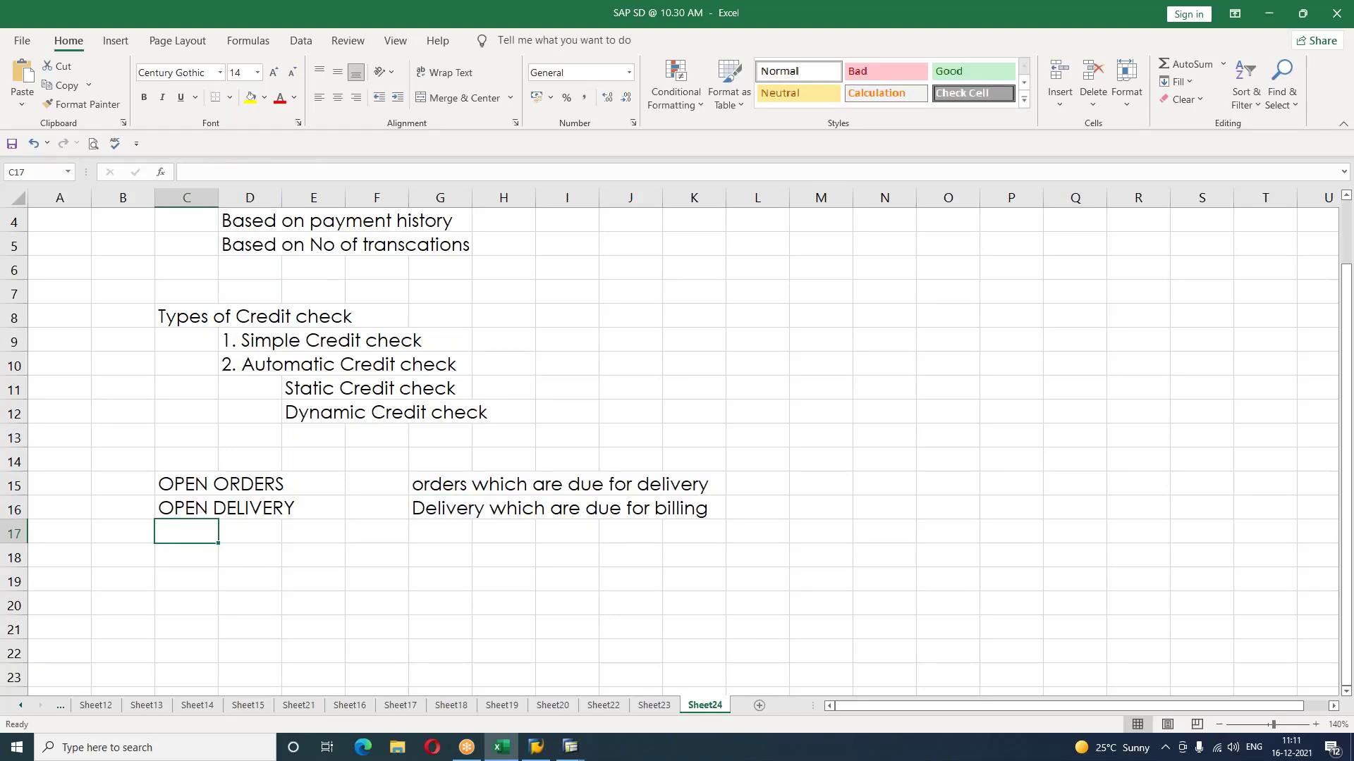
{"action": "type", "text": "OPEN "}
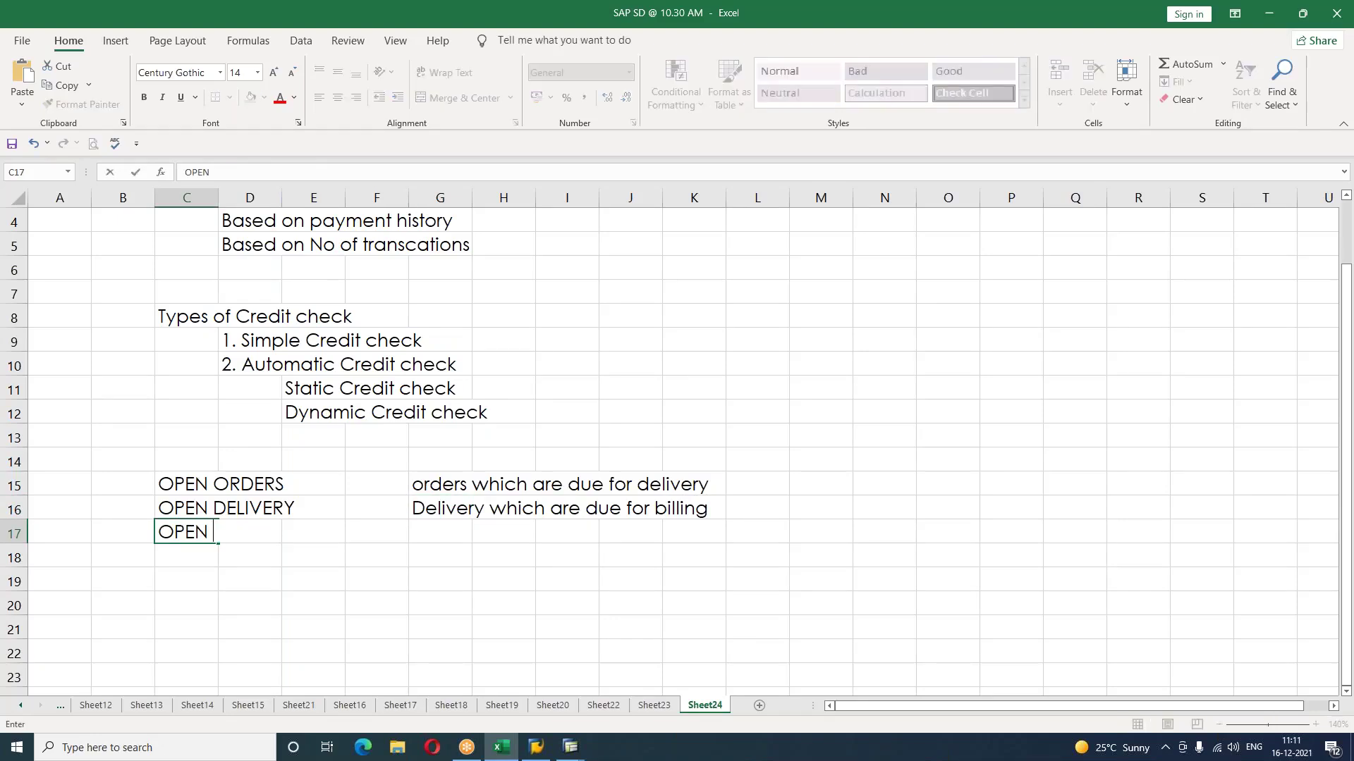
{"action": "type", "text": "BILLING"}
{"action": "key", "text": "Right"}
{"action": "key", "text": "Right"}
{"action": "key", "text": "Right"}
{"action": "key", "text": "Right"}
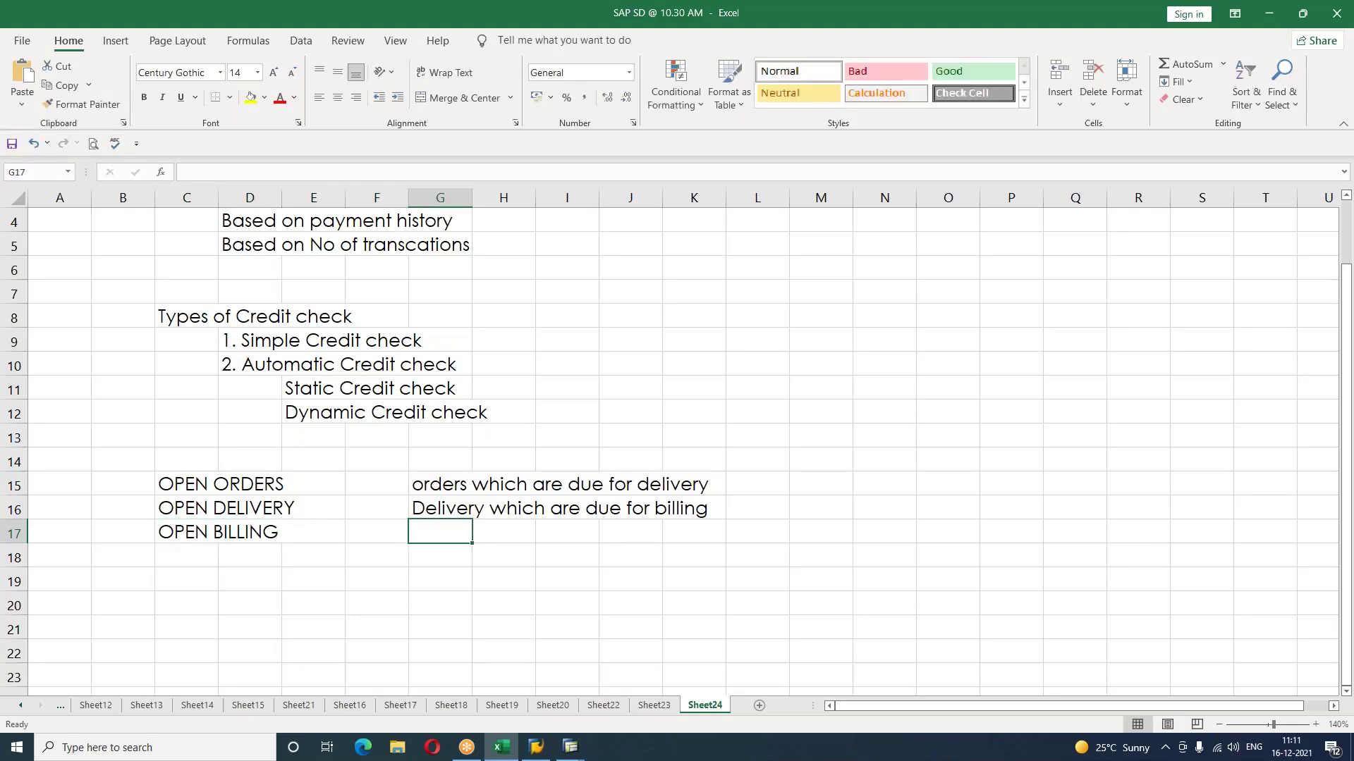
Step: Explain open billing in cell G17 as "Billing document generated but not posted to the finance department"
{"action": "type", "text": "Bi"}
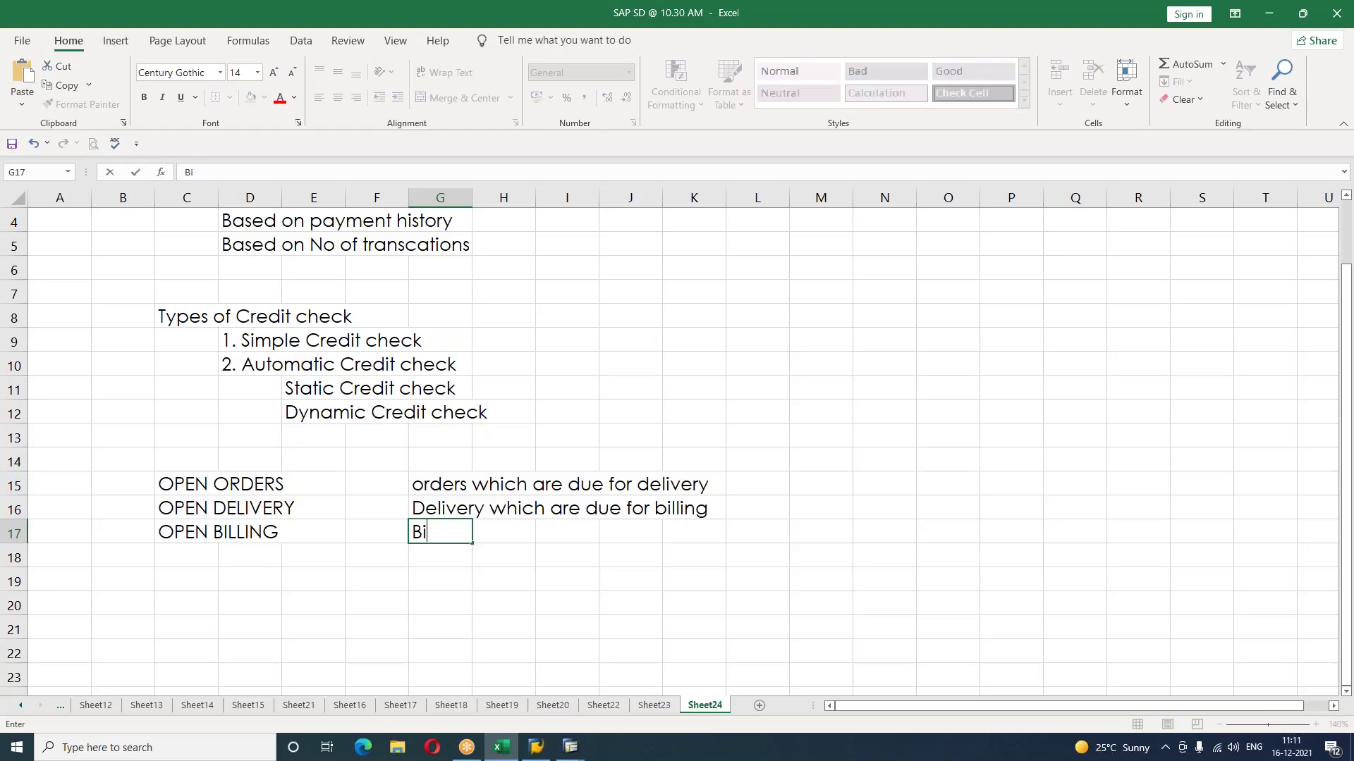
{"action": "type", "text": "lling docu"}
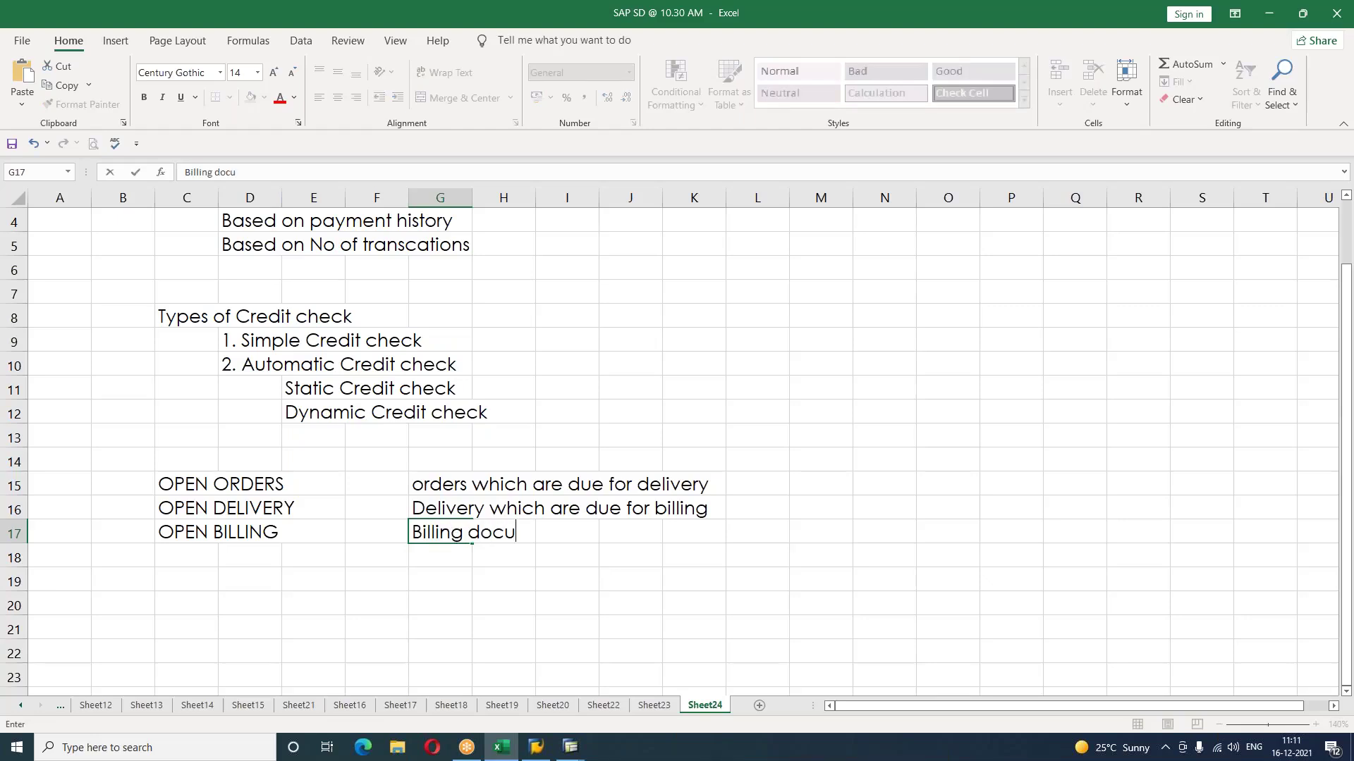
{"action": "type", "text": "ment generated "}
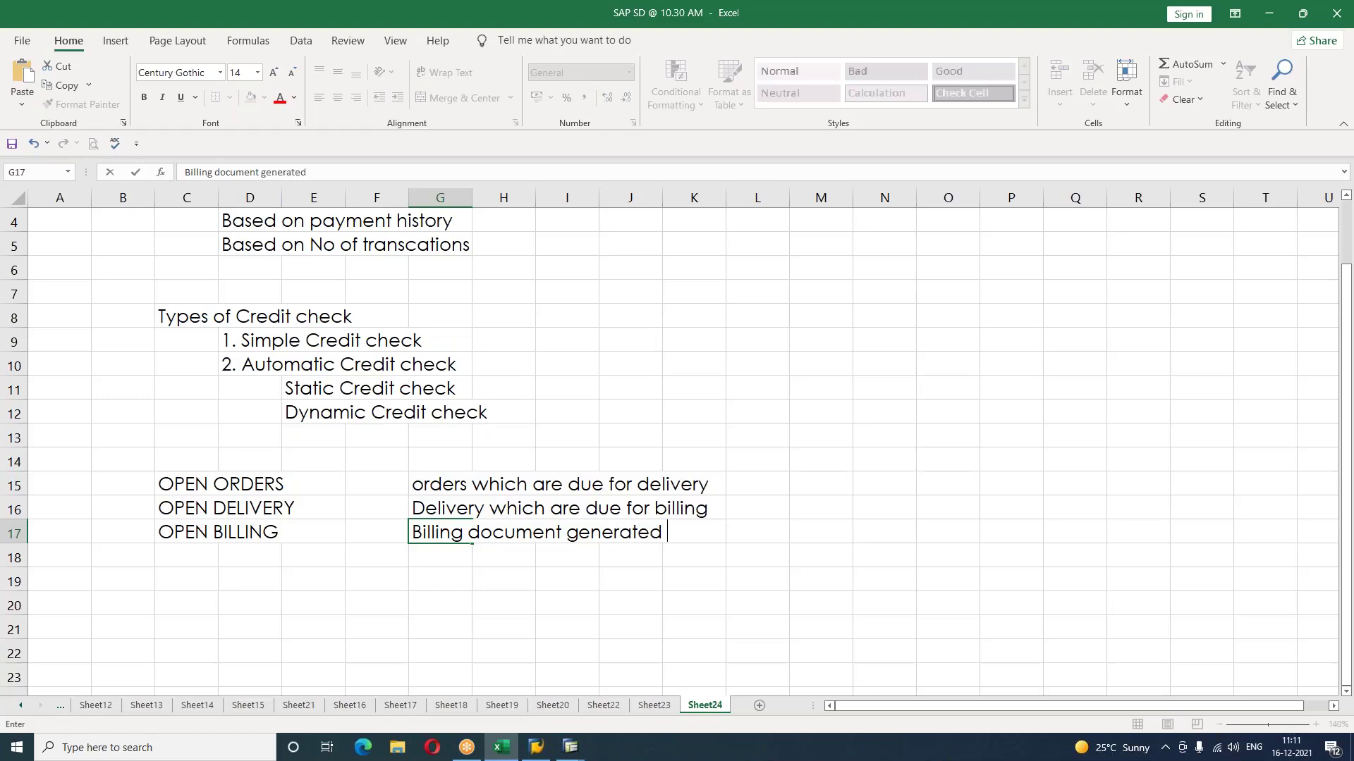
{"action": "type", "text": "but not posted "}
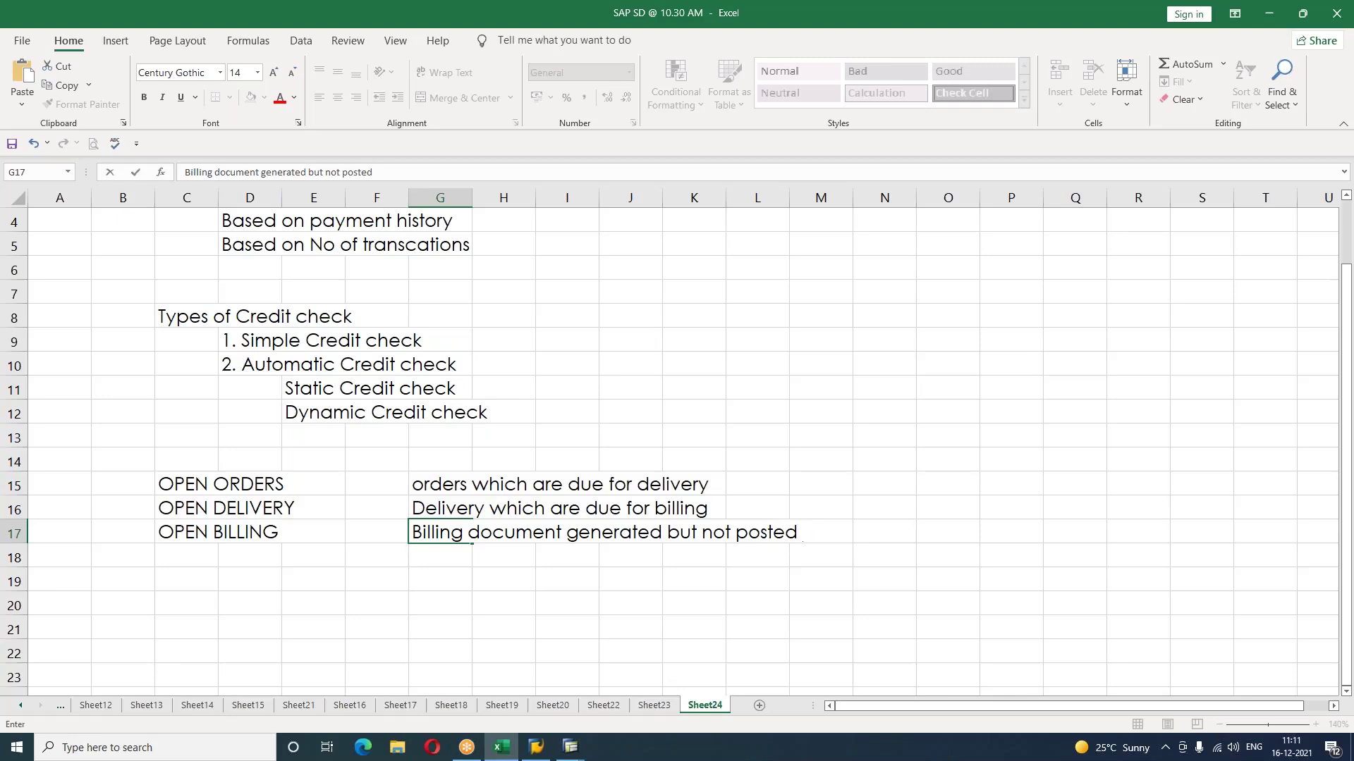
{"action": "type", "text": "to the financ"}
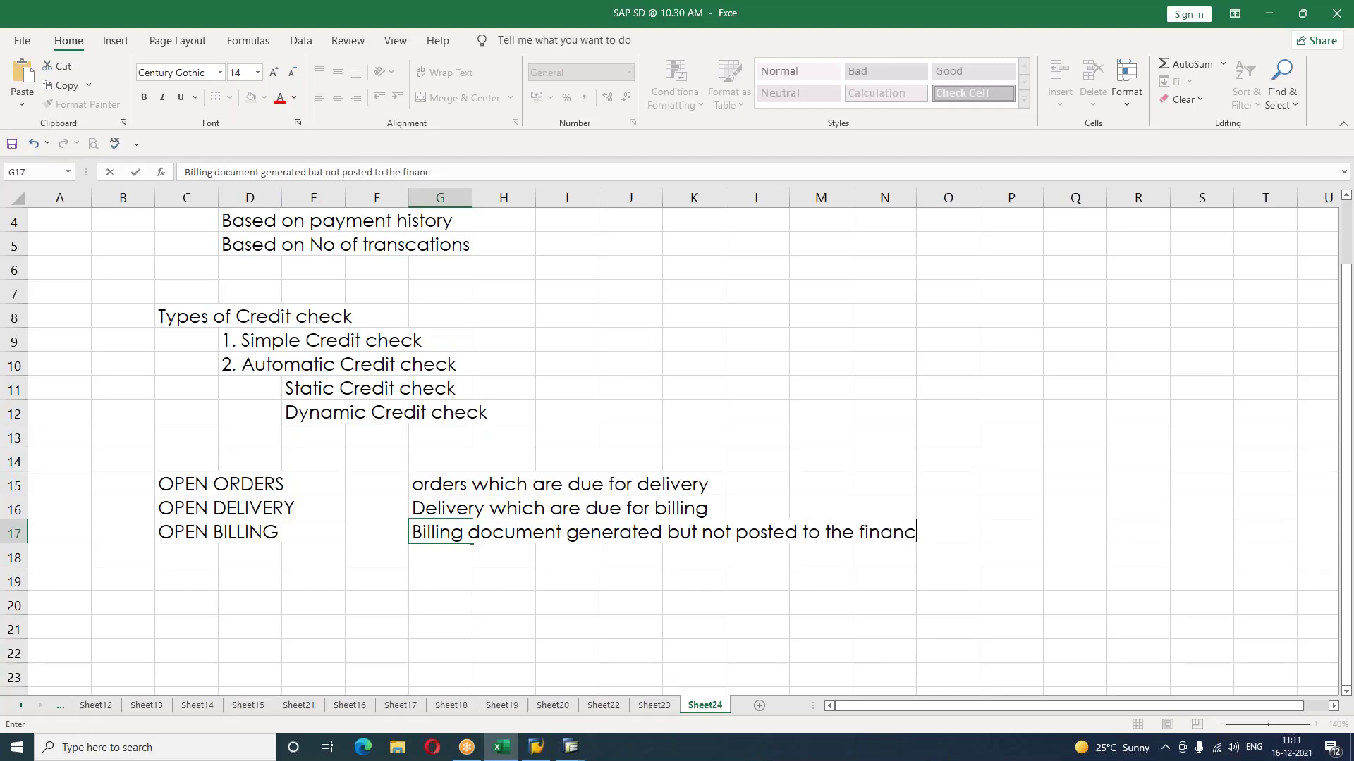
{"action": "type", "text": "e departmnent"}
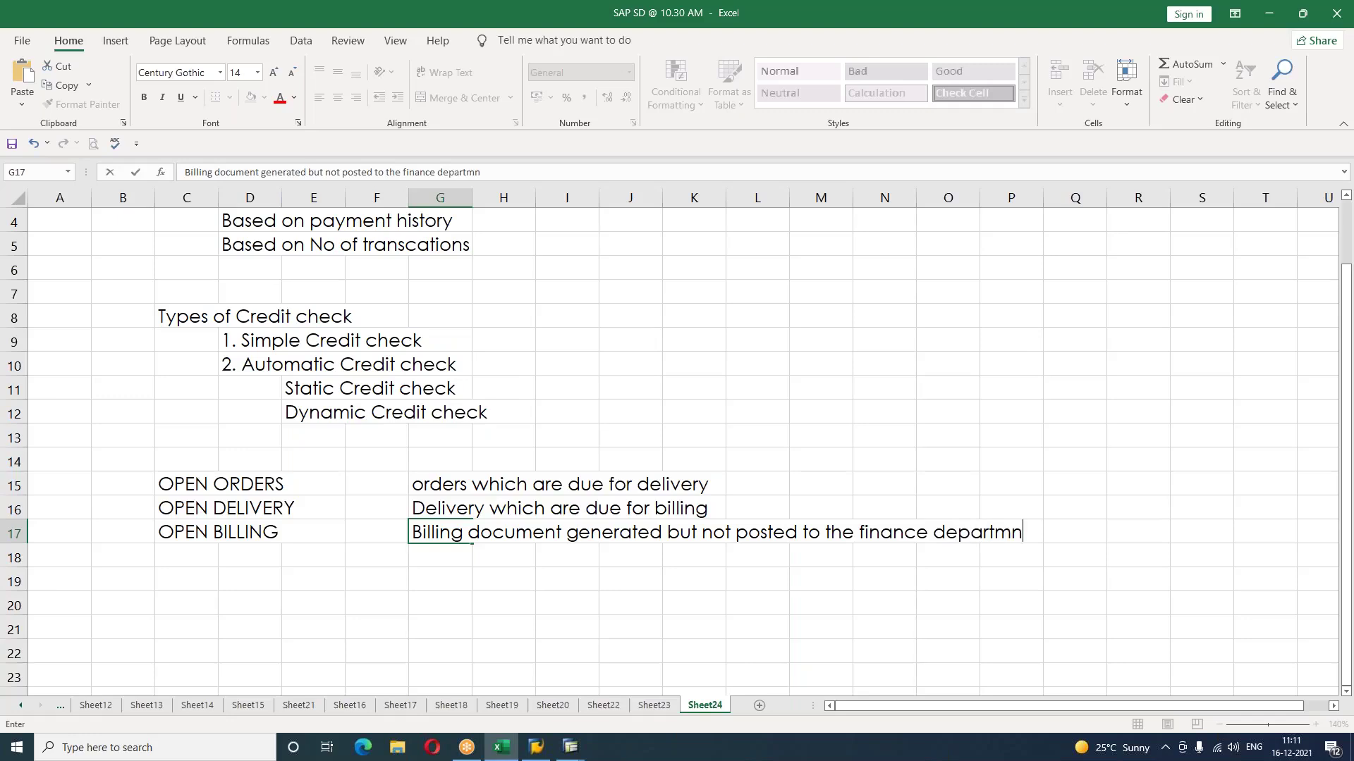
{"action": "key", "text": "BackSpace"}
{"action": "key", "text": "BackSpace"}
{"action": "key", "text": "BackSpace"}
{"action": "key", "text": "BackSpace"}
{"action": "type", "text": "ent"}
{"action": "key", "text": "Return"}
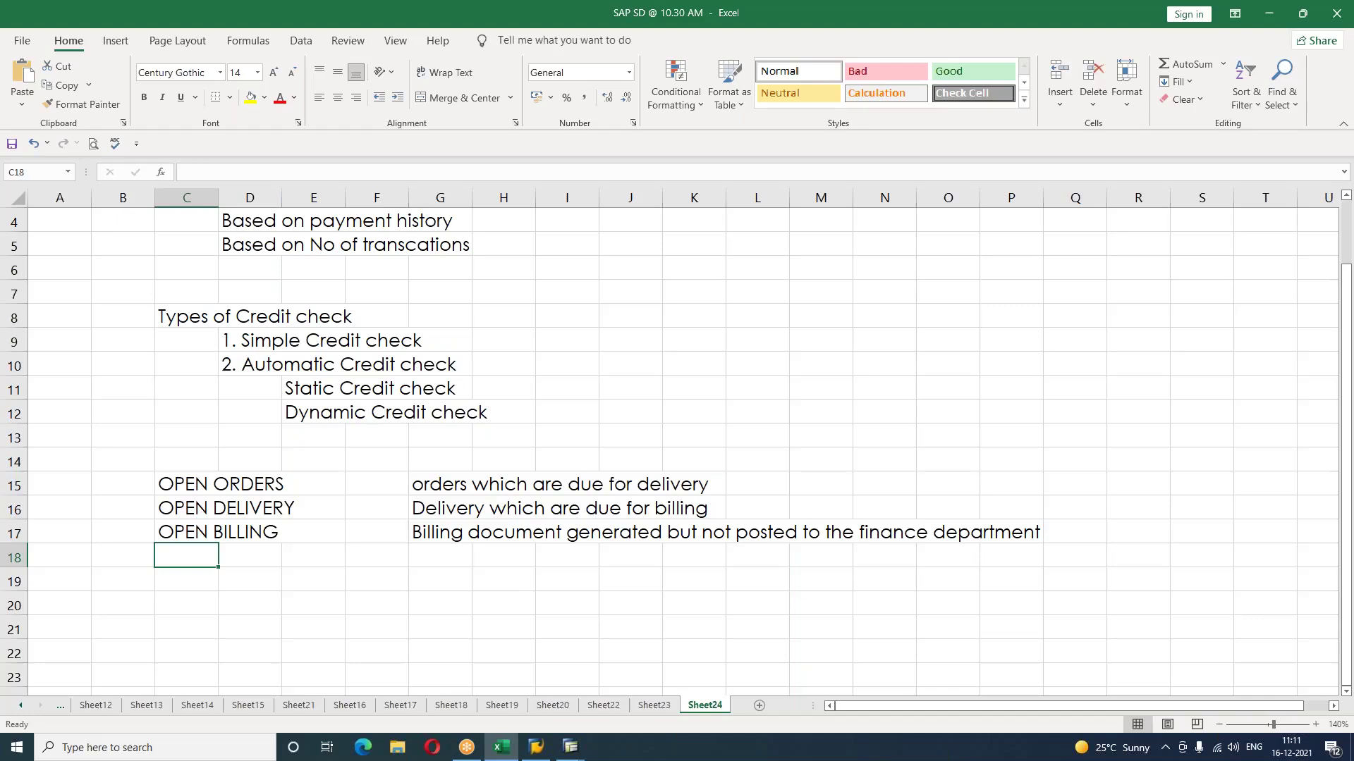
Step: Enter "OPEN ITEMS" in cell C18, below OPEN BILLING
{"action": "type", "text": "OPEN "}
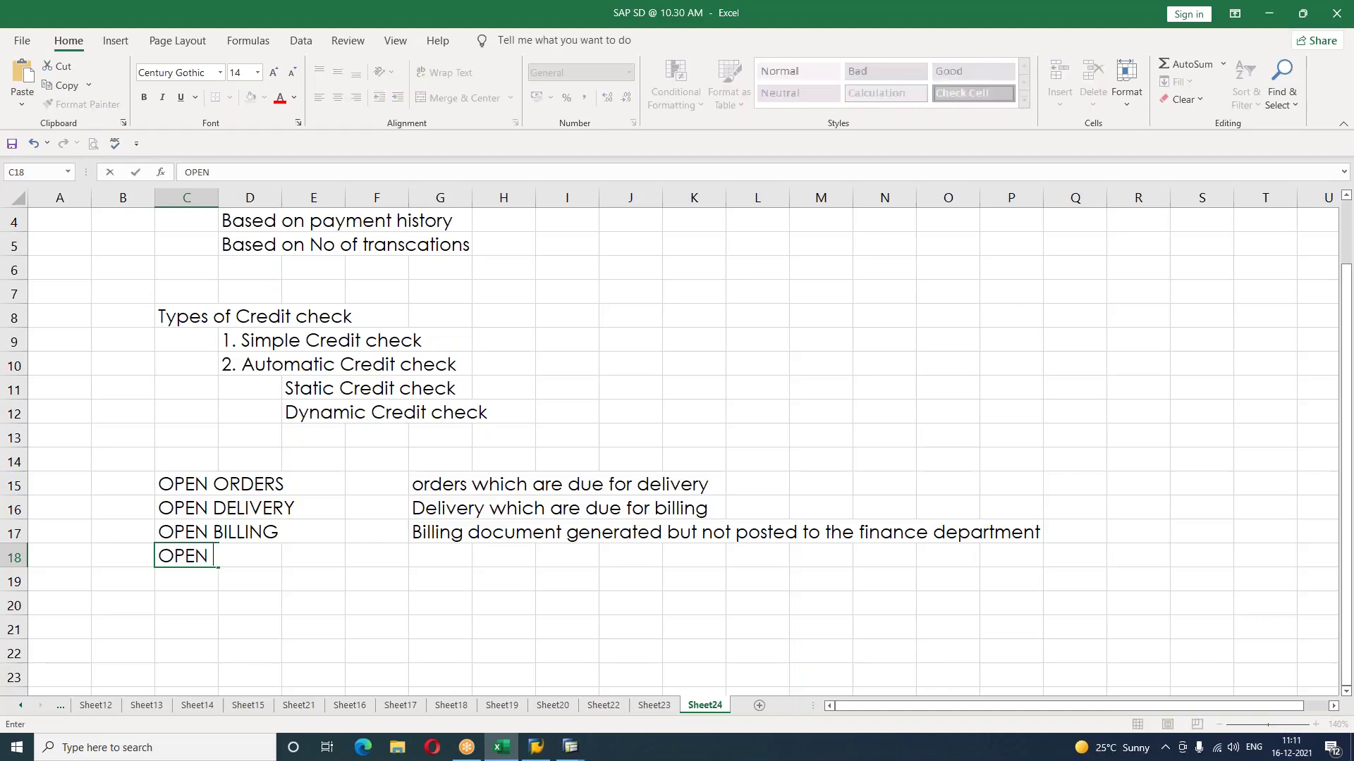
{"action": "type", "text": "ITEMS"}
{"action": "key", "text": "Tab"}
{"action": "key", "text": "Tab"}
{"action": "key", "text": "Tab"}
{"action": "key", "text": "Tab"}
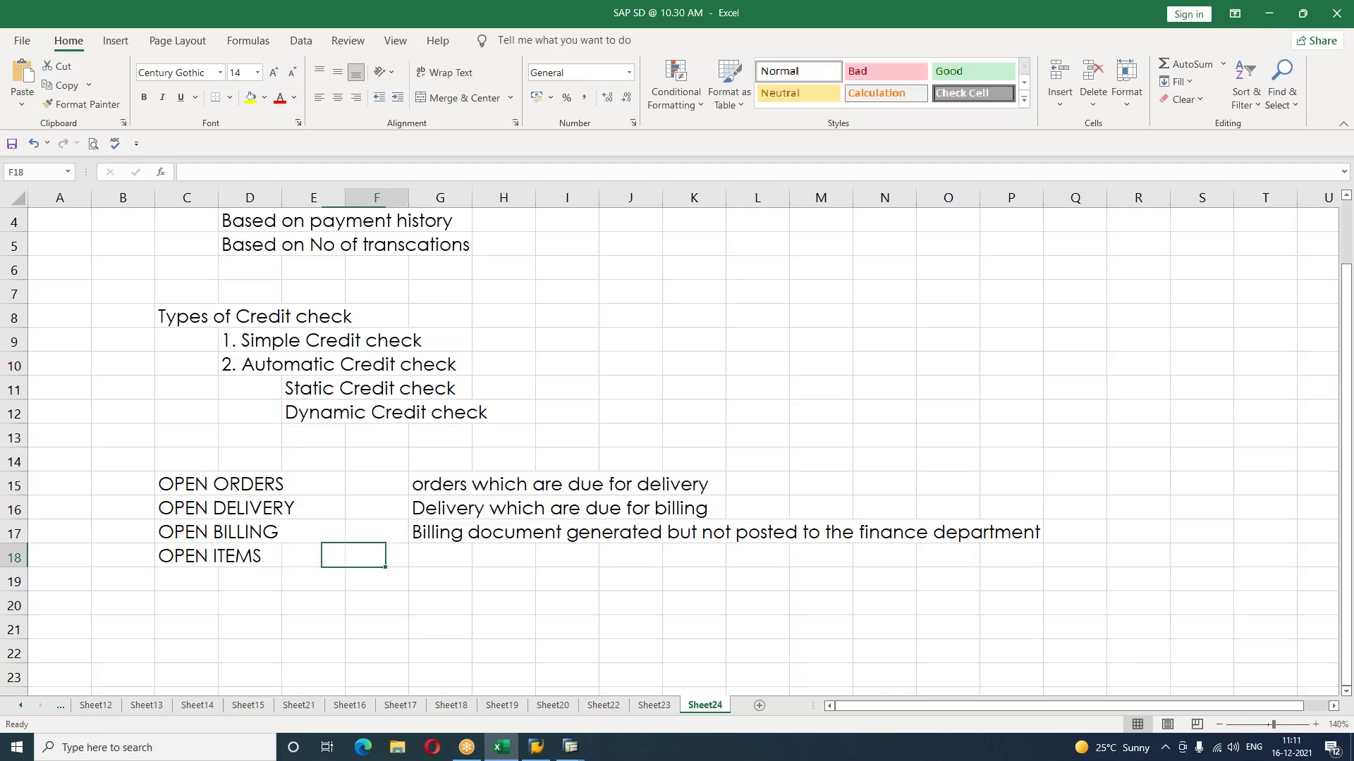
Step: Explain open items in cell G18 as "Updated to the finance departent but not recevied the payments"
{"action": "type", "text": "P"}
{"action": "key", "text": "BackSpace"}
{"action": "type", "text": "Upd"}
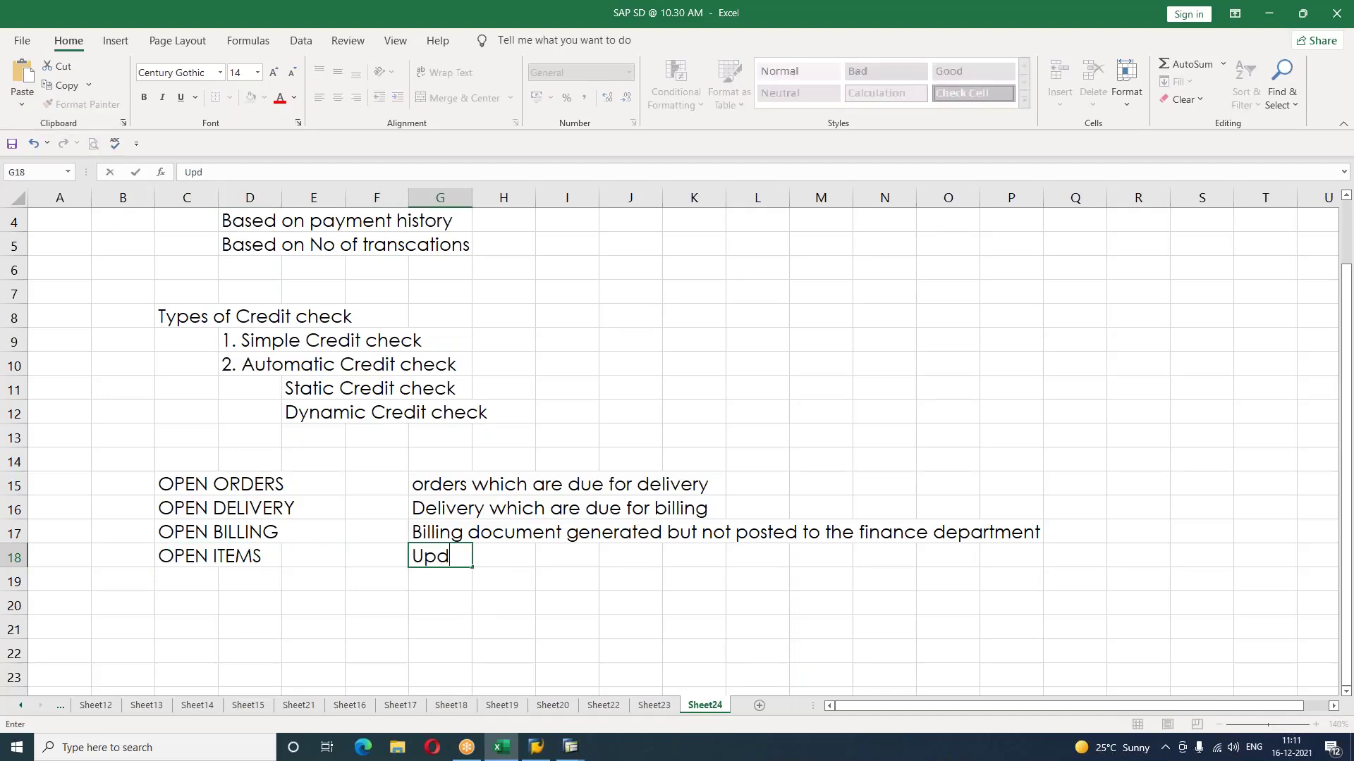
{"action": "type", "text": "ated to the finance "}
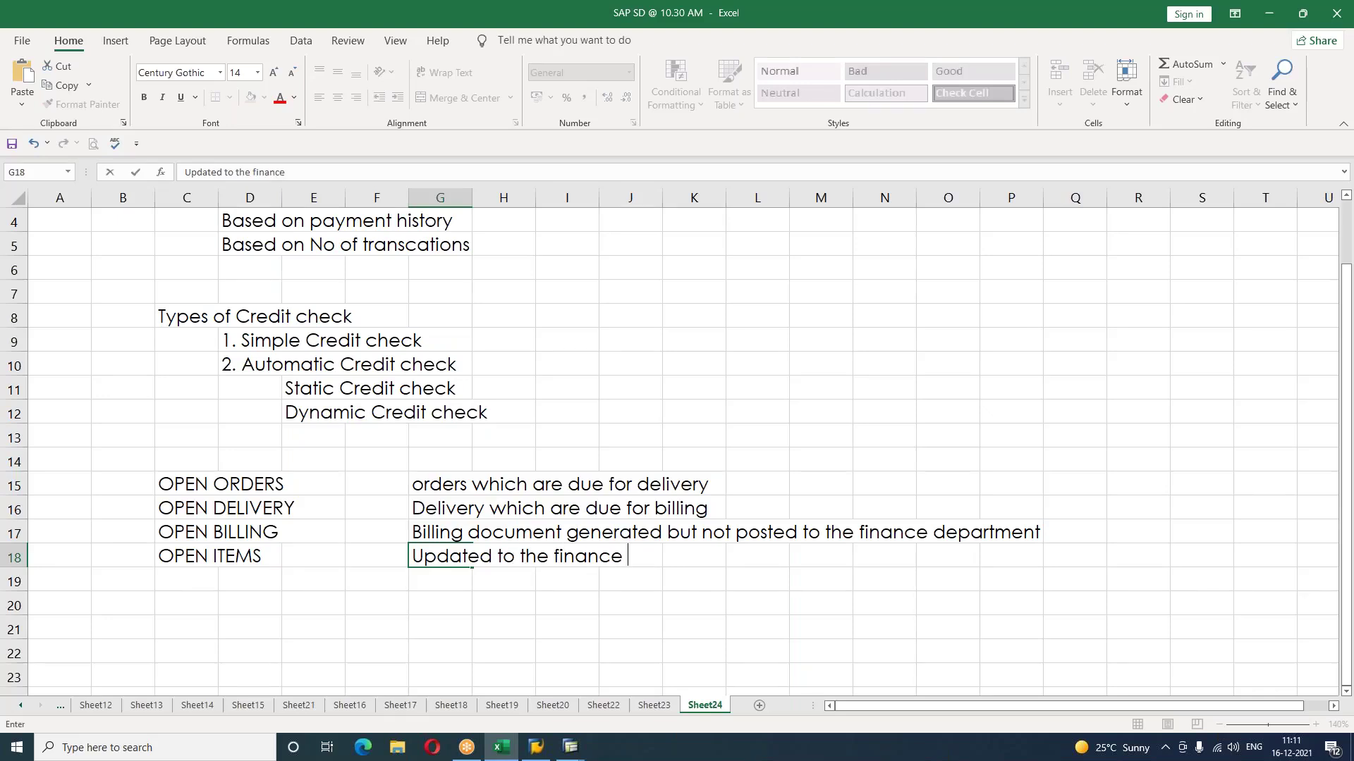
{"action": "type", "text": "departent"}
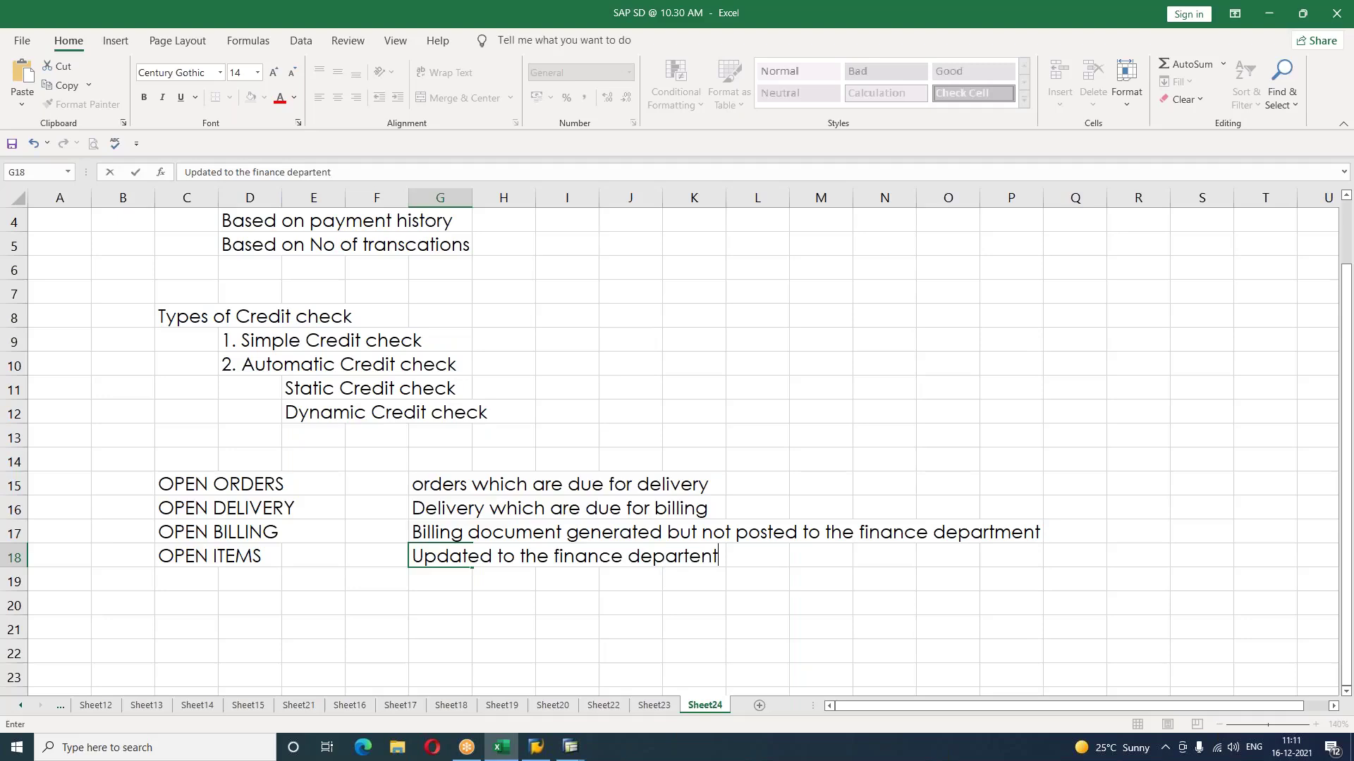
{"action": "type", "text": " but not receivd the"}
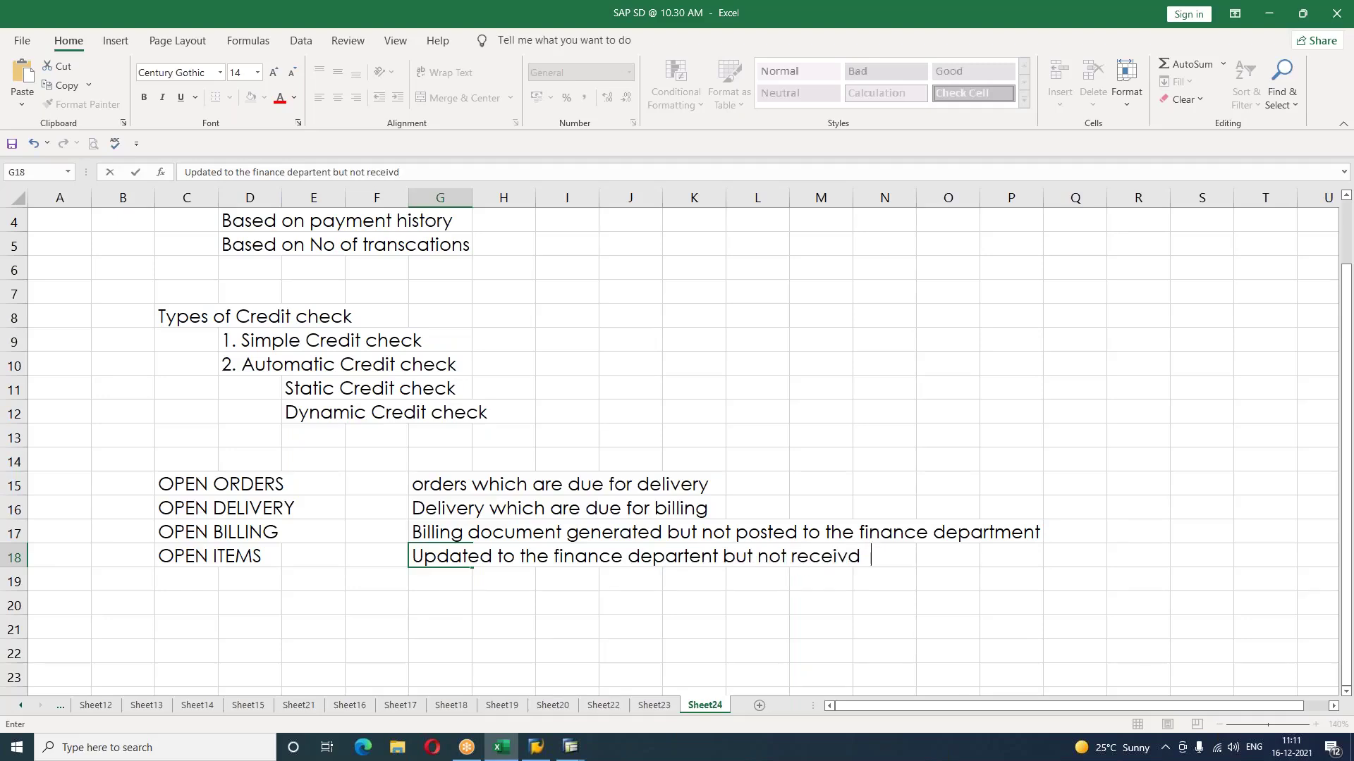
{"action": "key", "text": "BackSpace"}
{"action": "key", "text": "BackSpace"}
{"action": "key", "text": "BackSpace"}
{"action": "key", "text": "BackSpace"}
{"action": "key", "text": "BackSpace"}
{"action": "key", "text": "BackSpace"}
{"action": "type", "text": "ed"}
{"action": "key", "text": "BackSpace"}
{"action": "key", "text": "BackSpace"}
{"action": "key", "text": "BackSpace"}
{"action": "key", "text": "BackSpace"}
{"action": "type", "text": "vied the payments"}
{"action": "key", "text": "BackSpace"}
{"action": "type", "text": "s"}
{"action": "key", "text": "Return"}
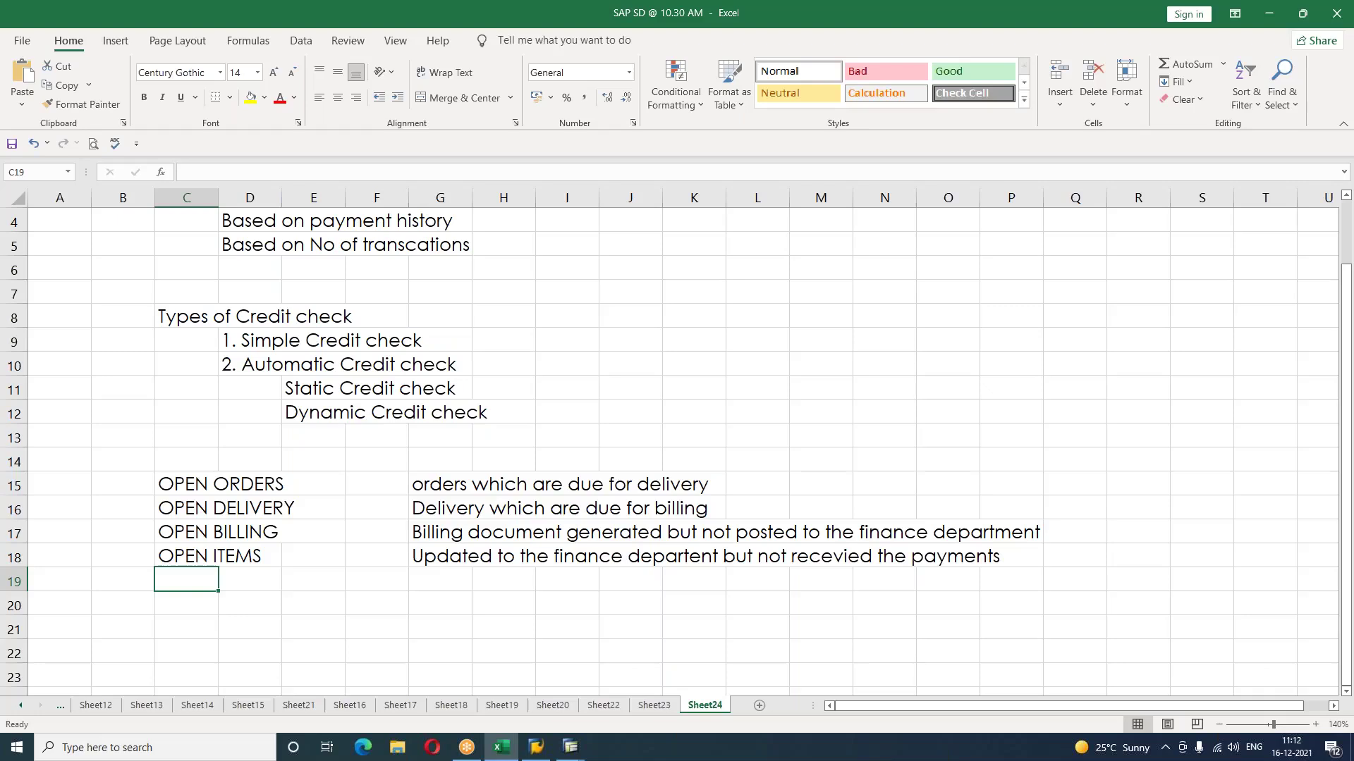
Step: Make the four labels from OPEN ORDERS to OPEN ITEMS in column C bold
{"action": "left_click", "coordinate": [412, 612]}
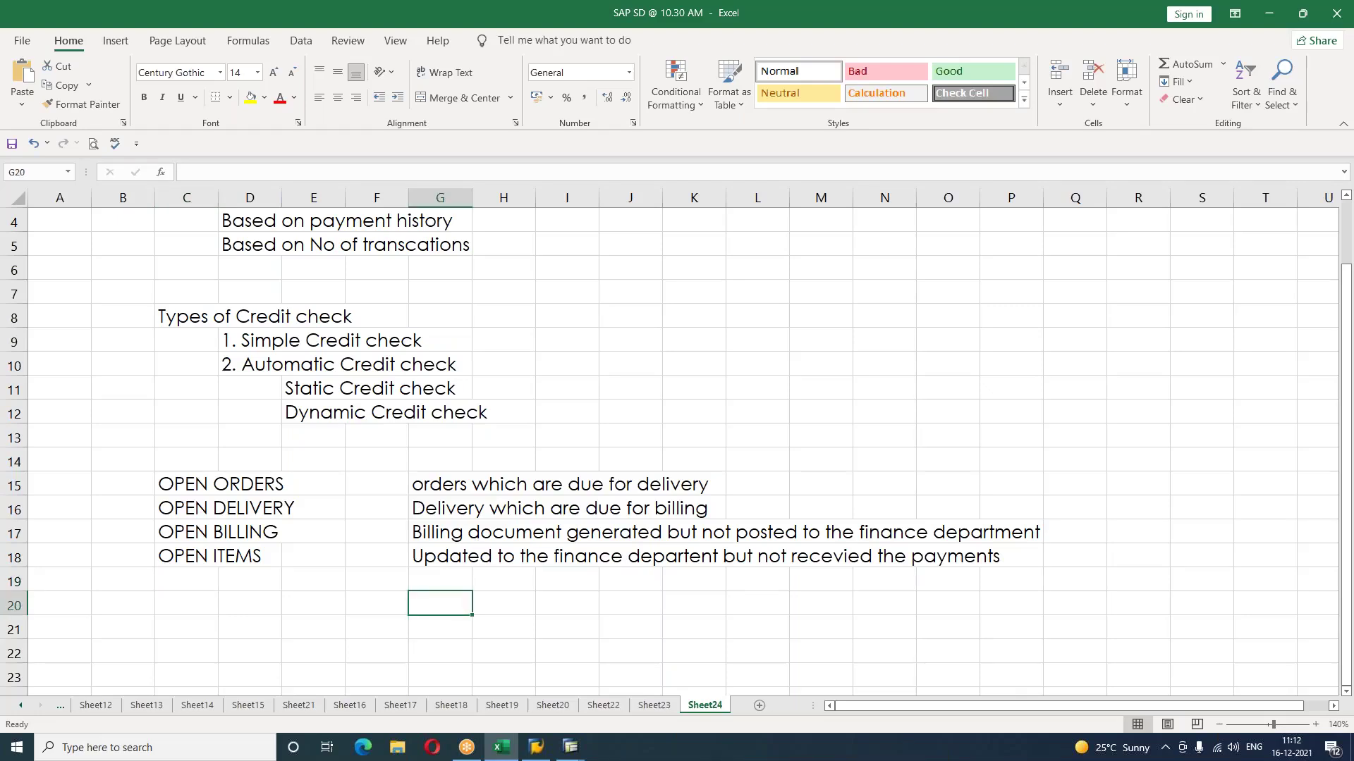
{"action": "scroll", "coordinate": [677, 444], "scroll_direction": "up", "scroll_amount": 1}
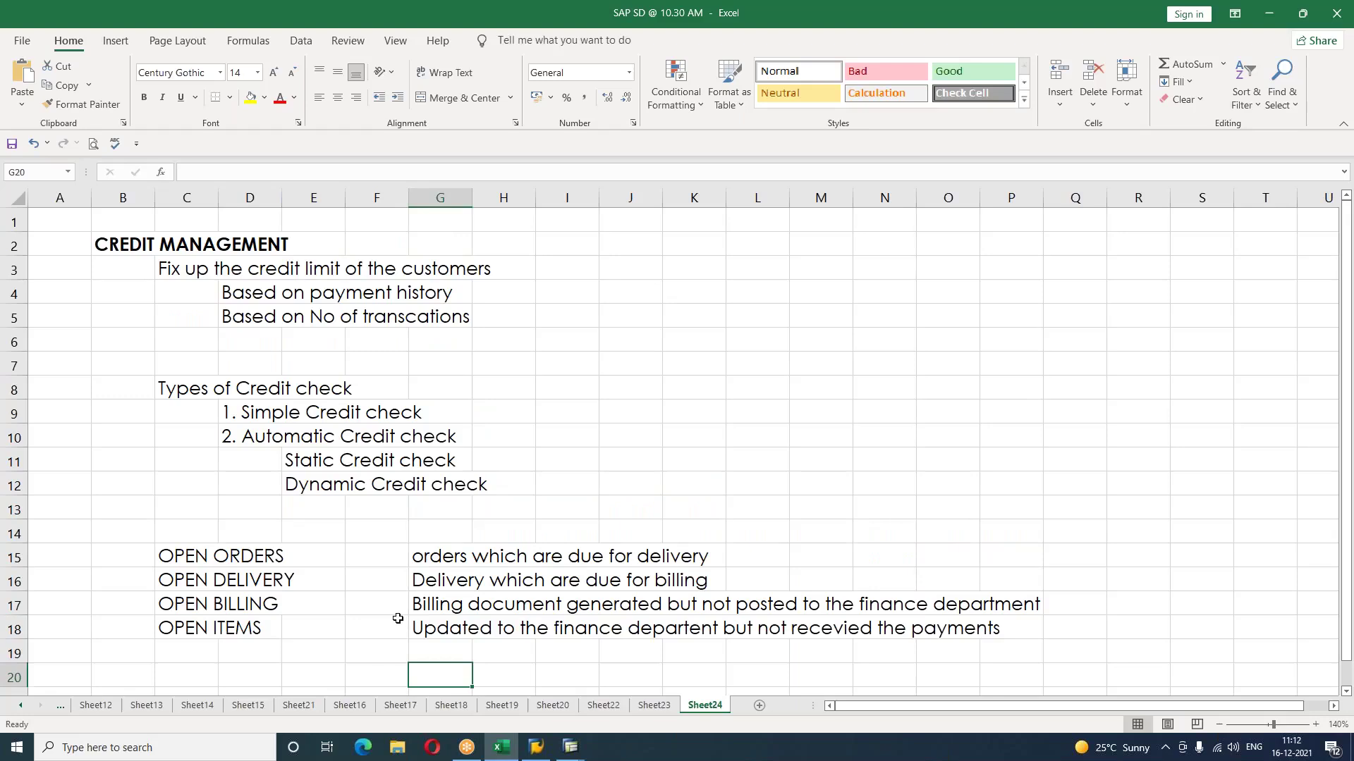
{"action": "left_click_drag", "start_coordinate": [199, 553], "coordinate": [222, 644]}
{"action": "key", "text": "ctrl+b"}
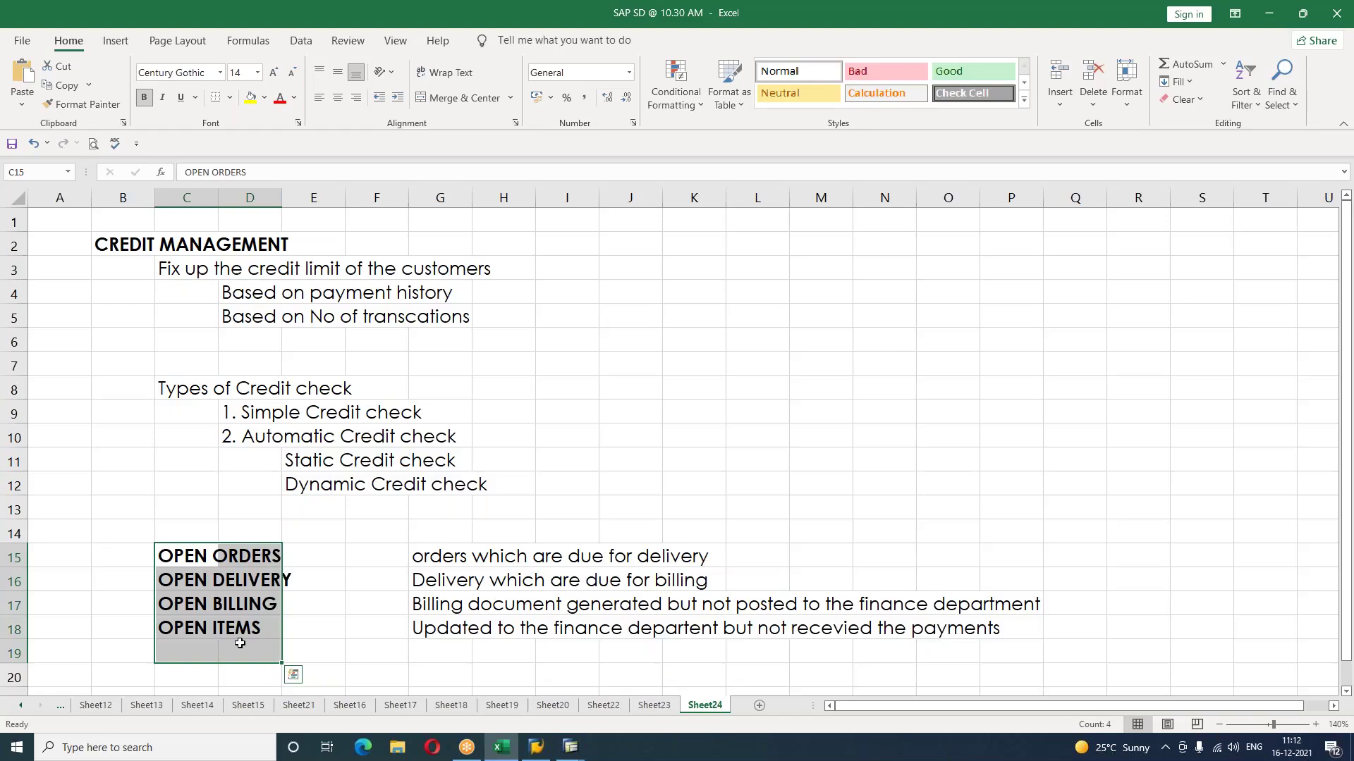
{"action": "left_click", "coordinate": [310, 629]}
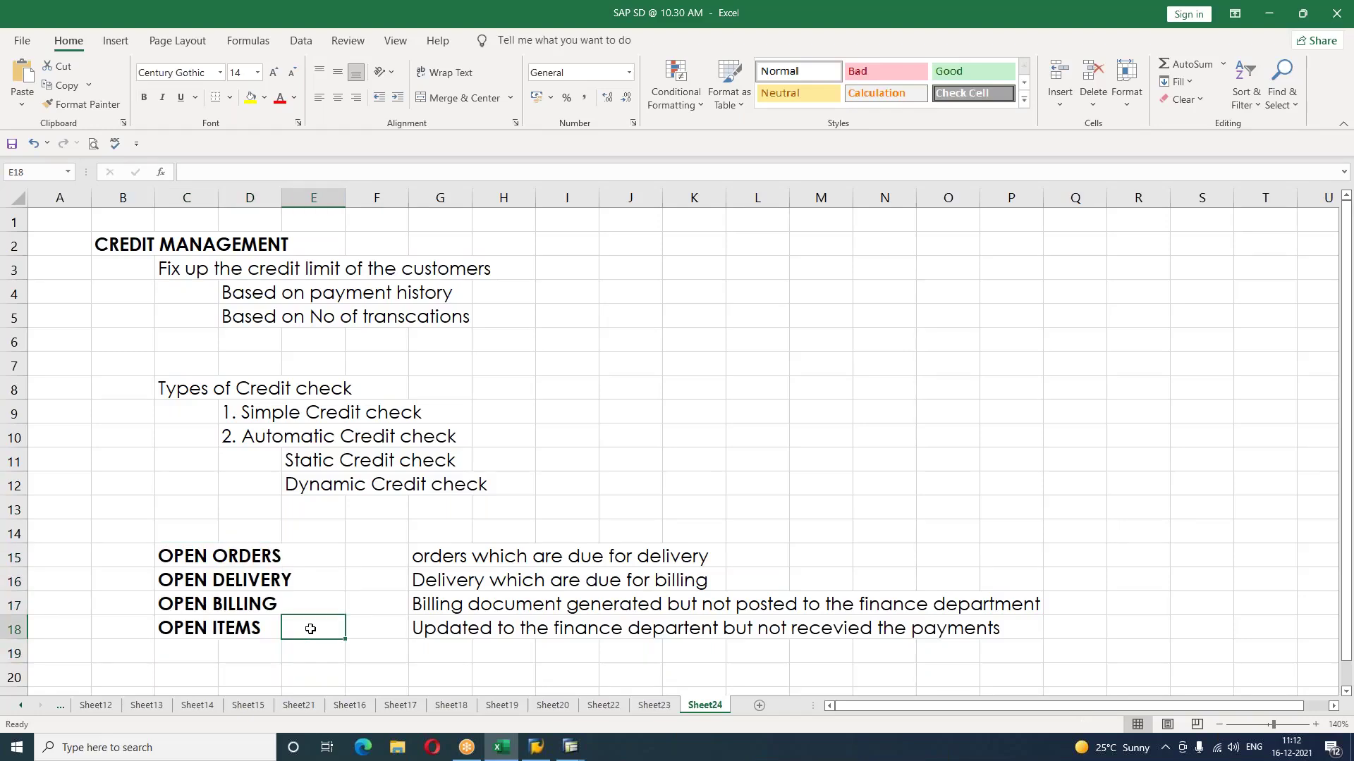
Step: Close the Excel workbook "SAP SD @ 10.30 AM" and return to the SAP window
{"action": "scroll", "coordinate": [287, 663], "scroll_direction": "down", "scroll_amount": 1}
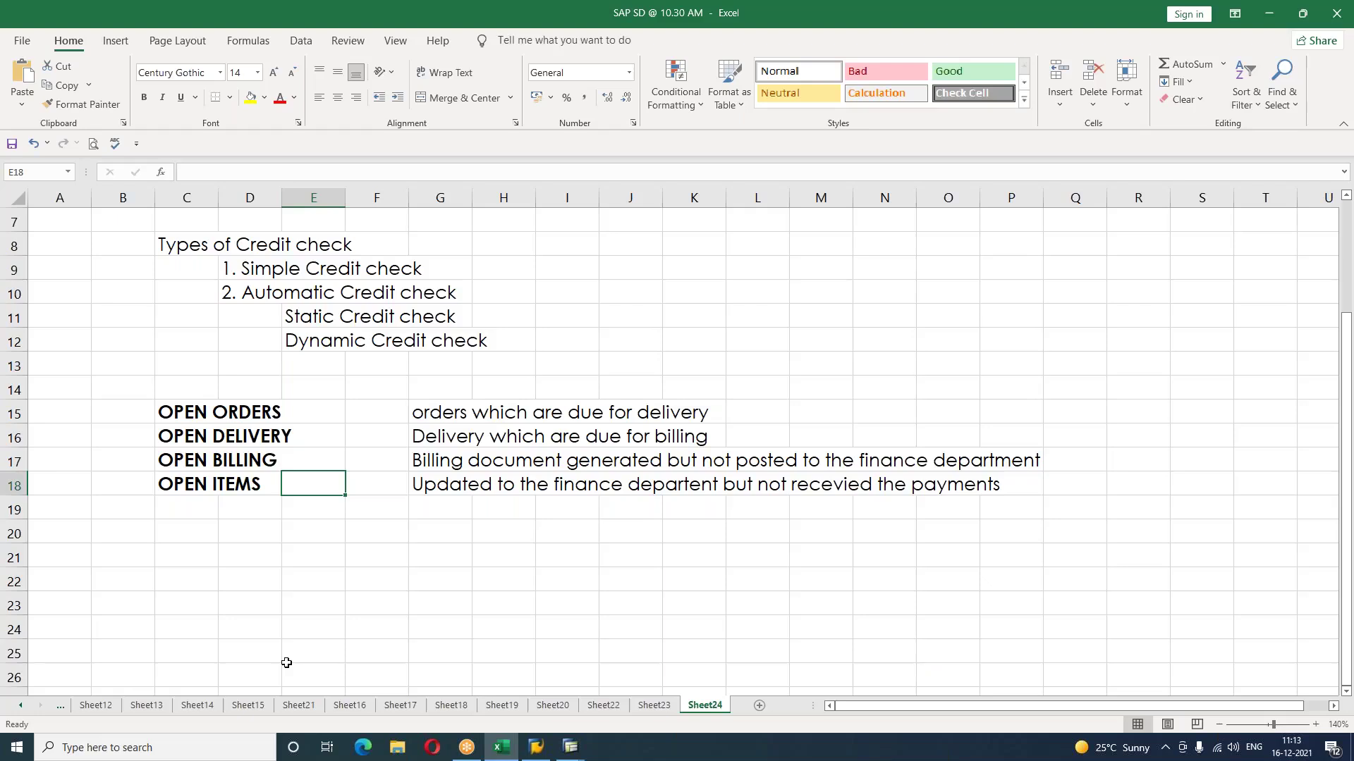
{"action": "left_click", "coordinate": [289, 707]}
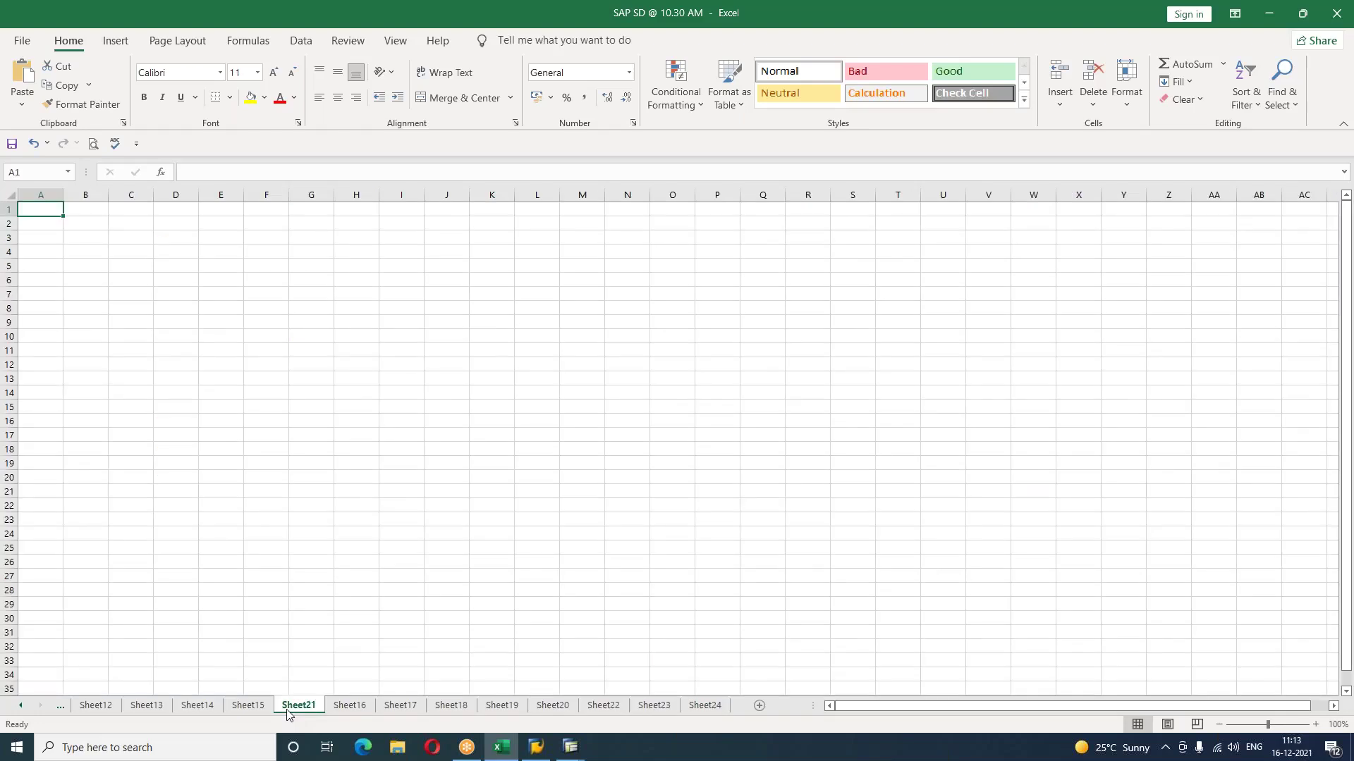
{"action": "left_click", "coordinate": [1337, 13]}
{"action": "left_click", "coordinate": [609, 409]}
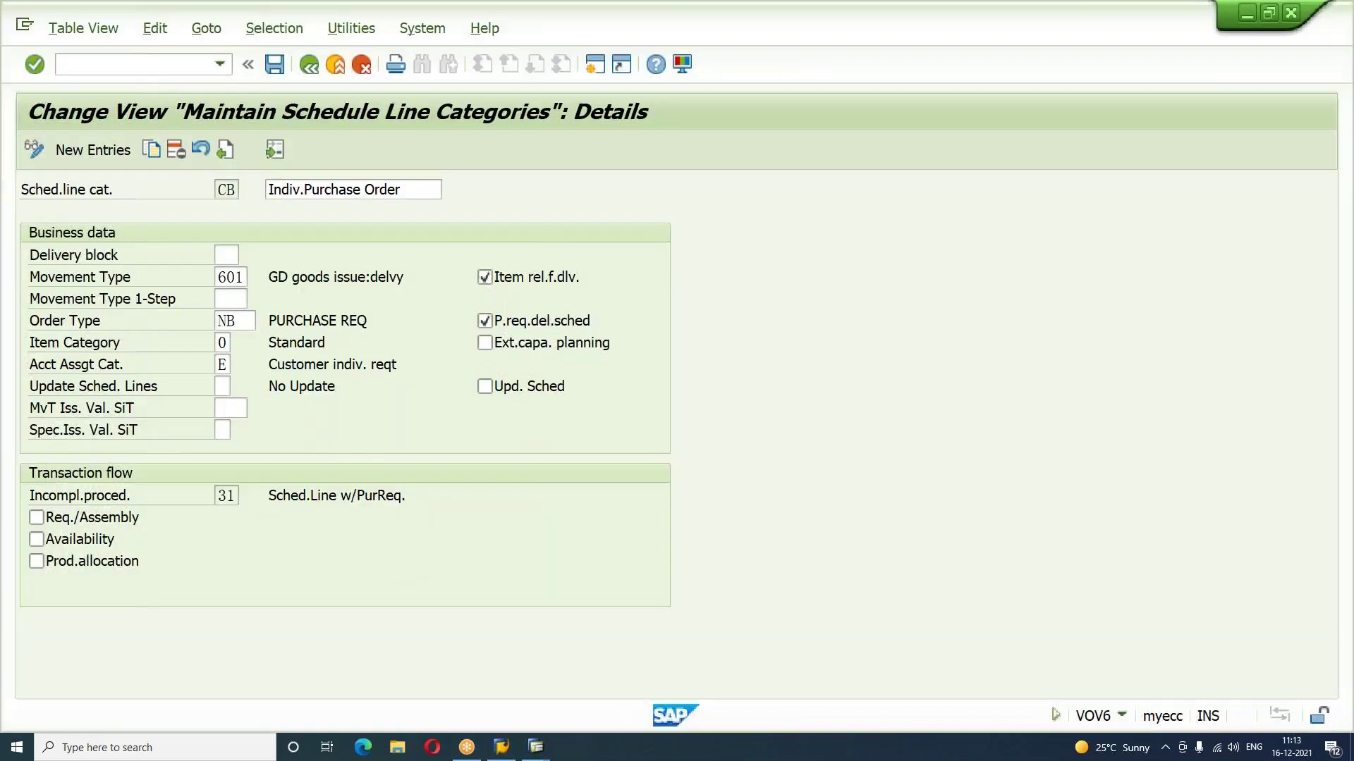
Step: Exit the SAP session showing the schedule line category details with the command /nex
{"action": "left_click", "coordinate": [149, 67]}
{"action": "type", "text": "/nex"}
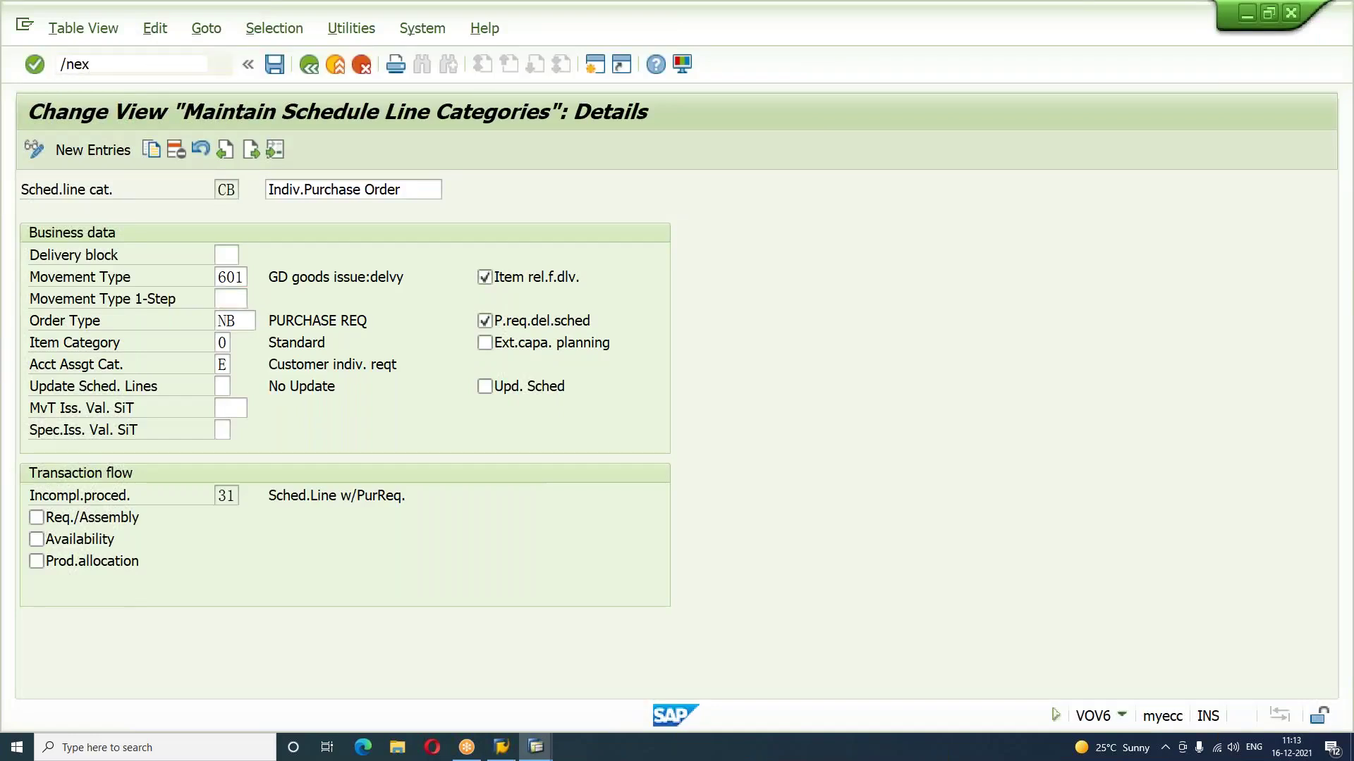
{"action": "key", "text": "Return"}
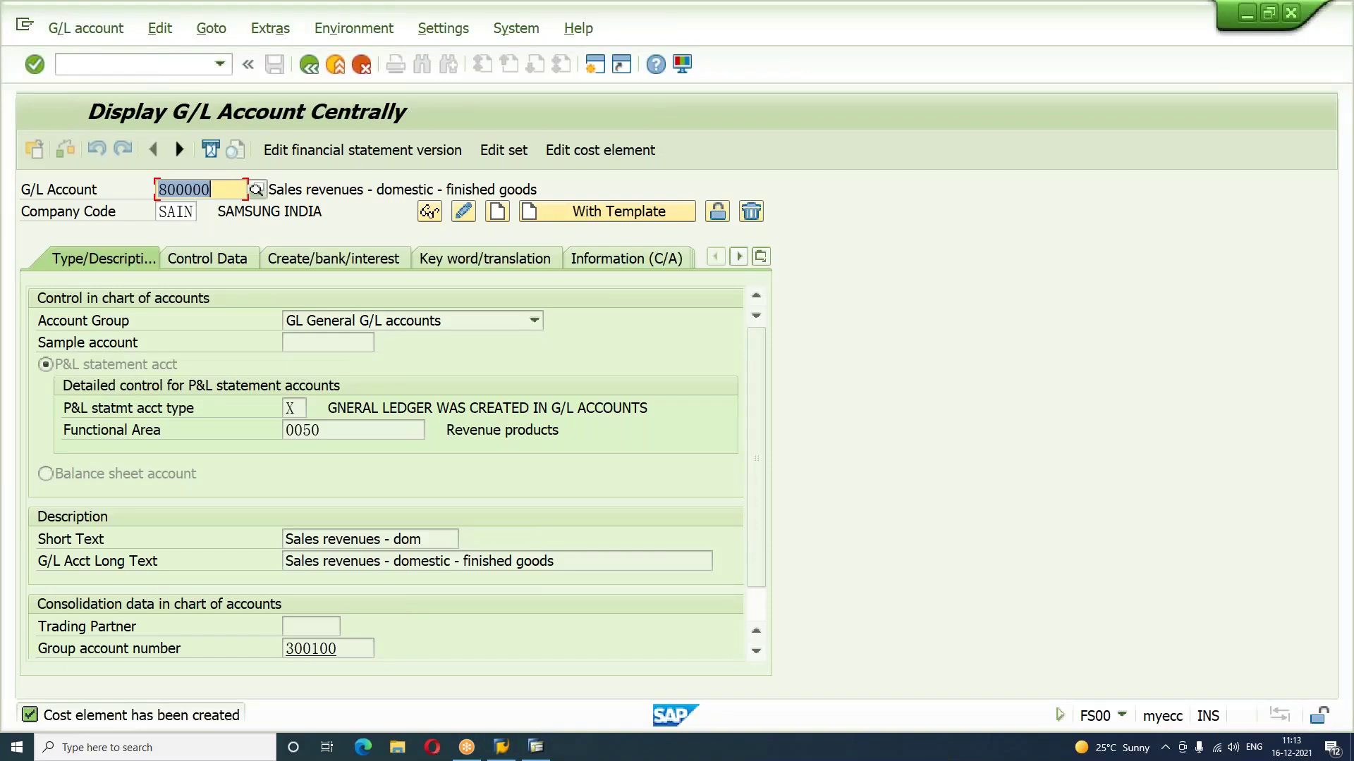